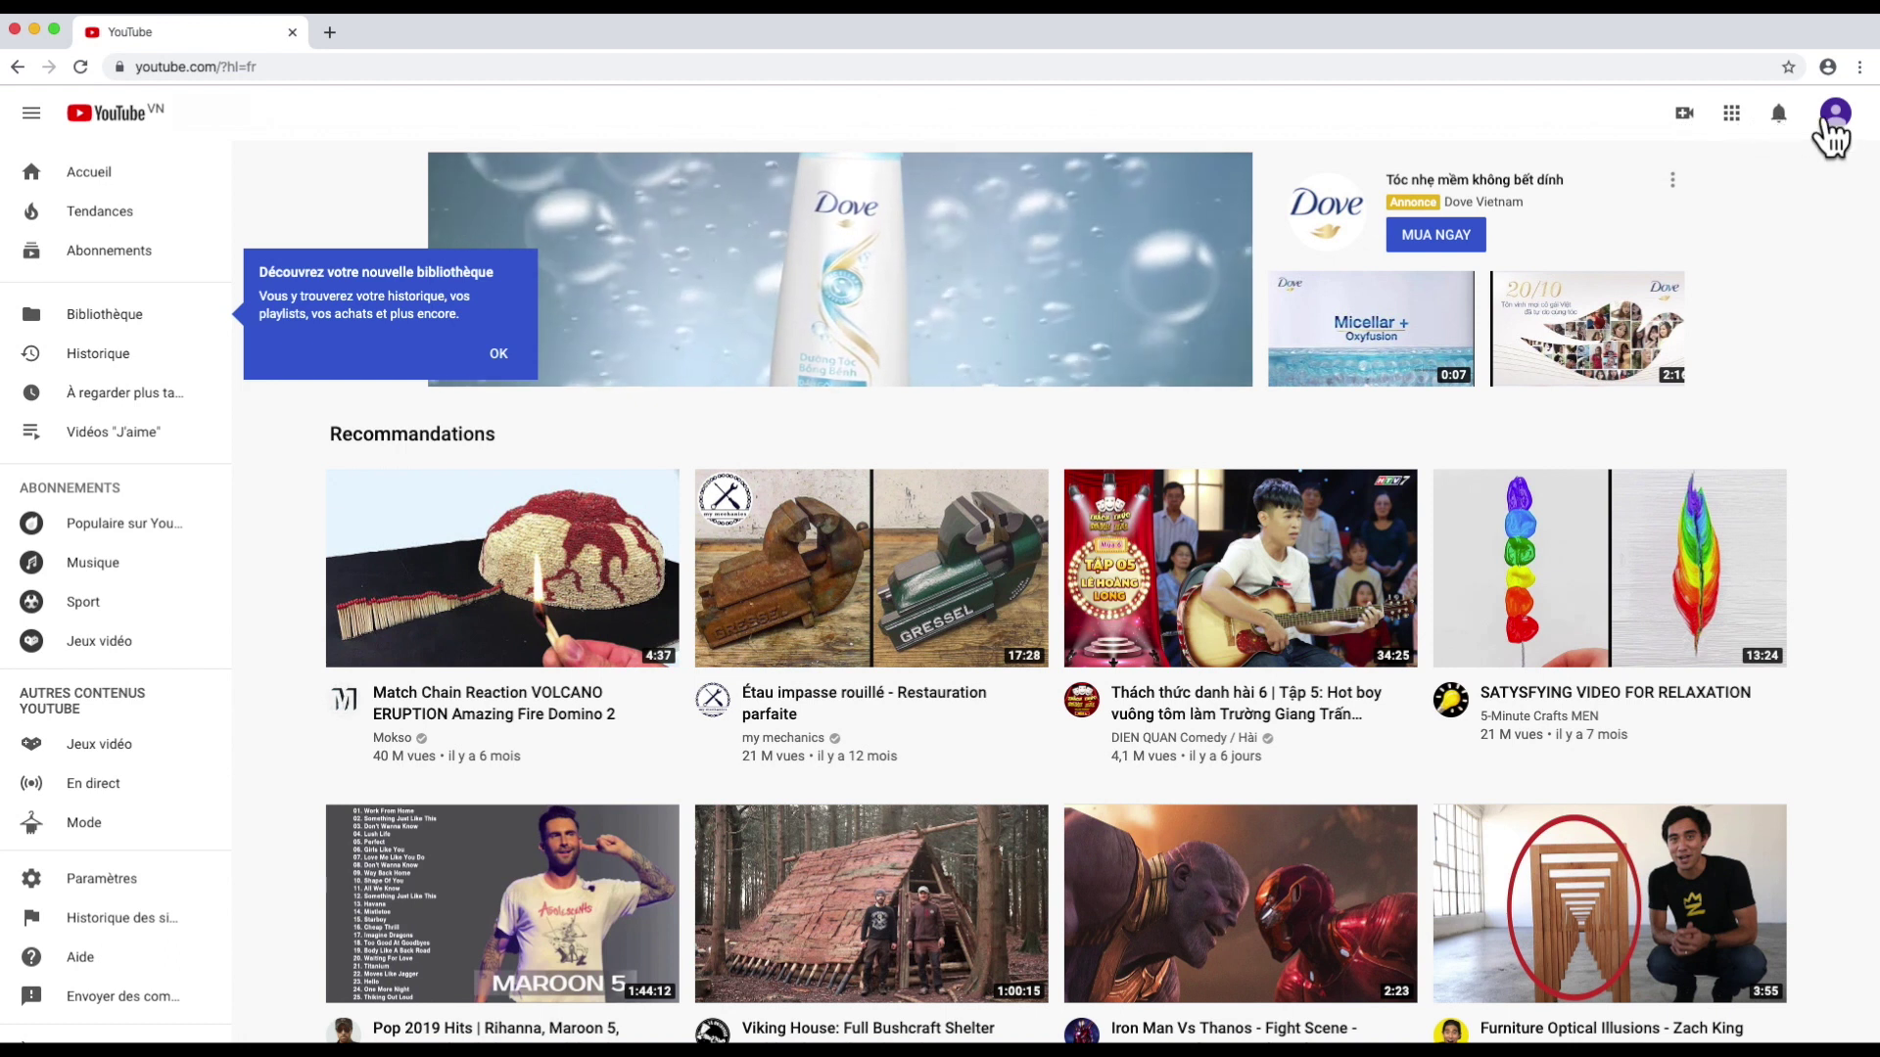
Step: Start creating a new channel with 'Créer une chaîne' from the account menu
left_click(1837, 116)
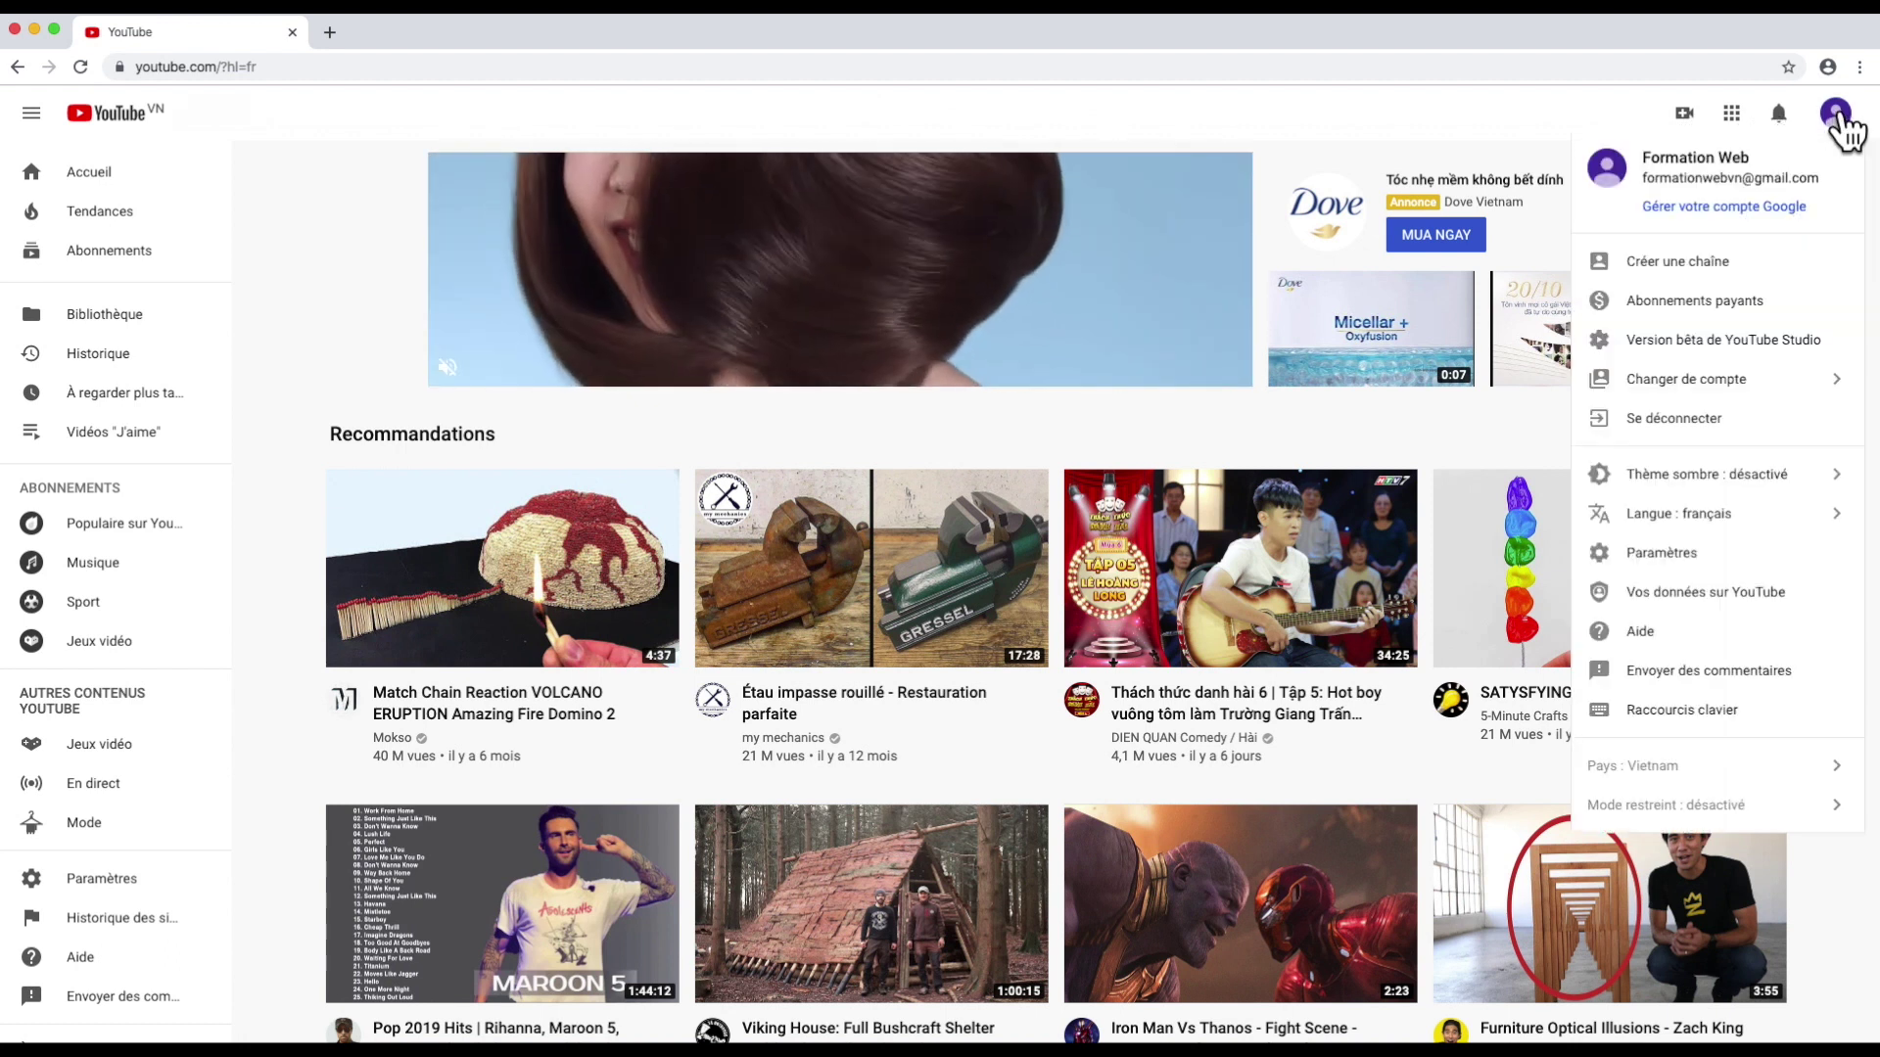
left_click(1680, 263)
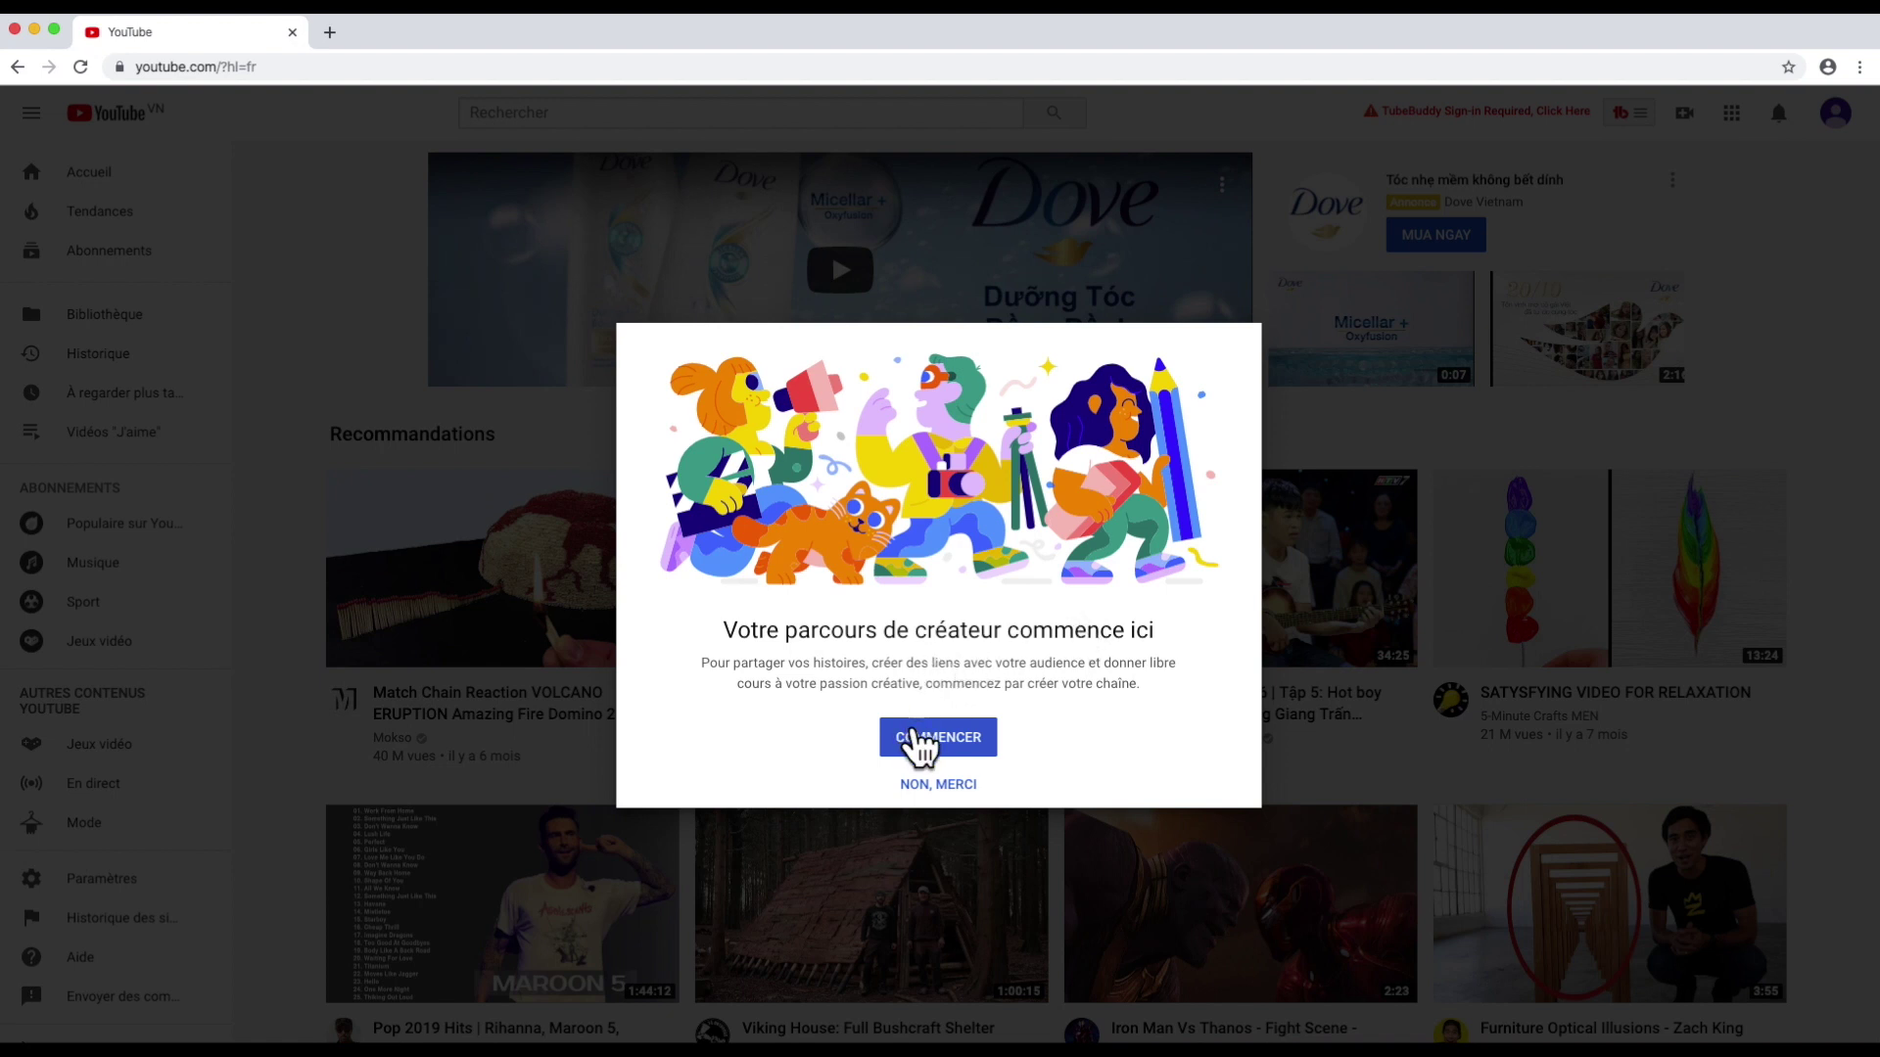
Step: Begin channel creation and choose the custom channel name option
left_click(916, 739)
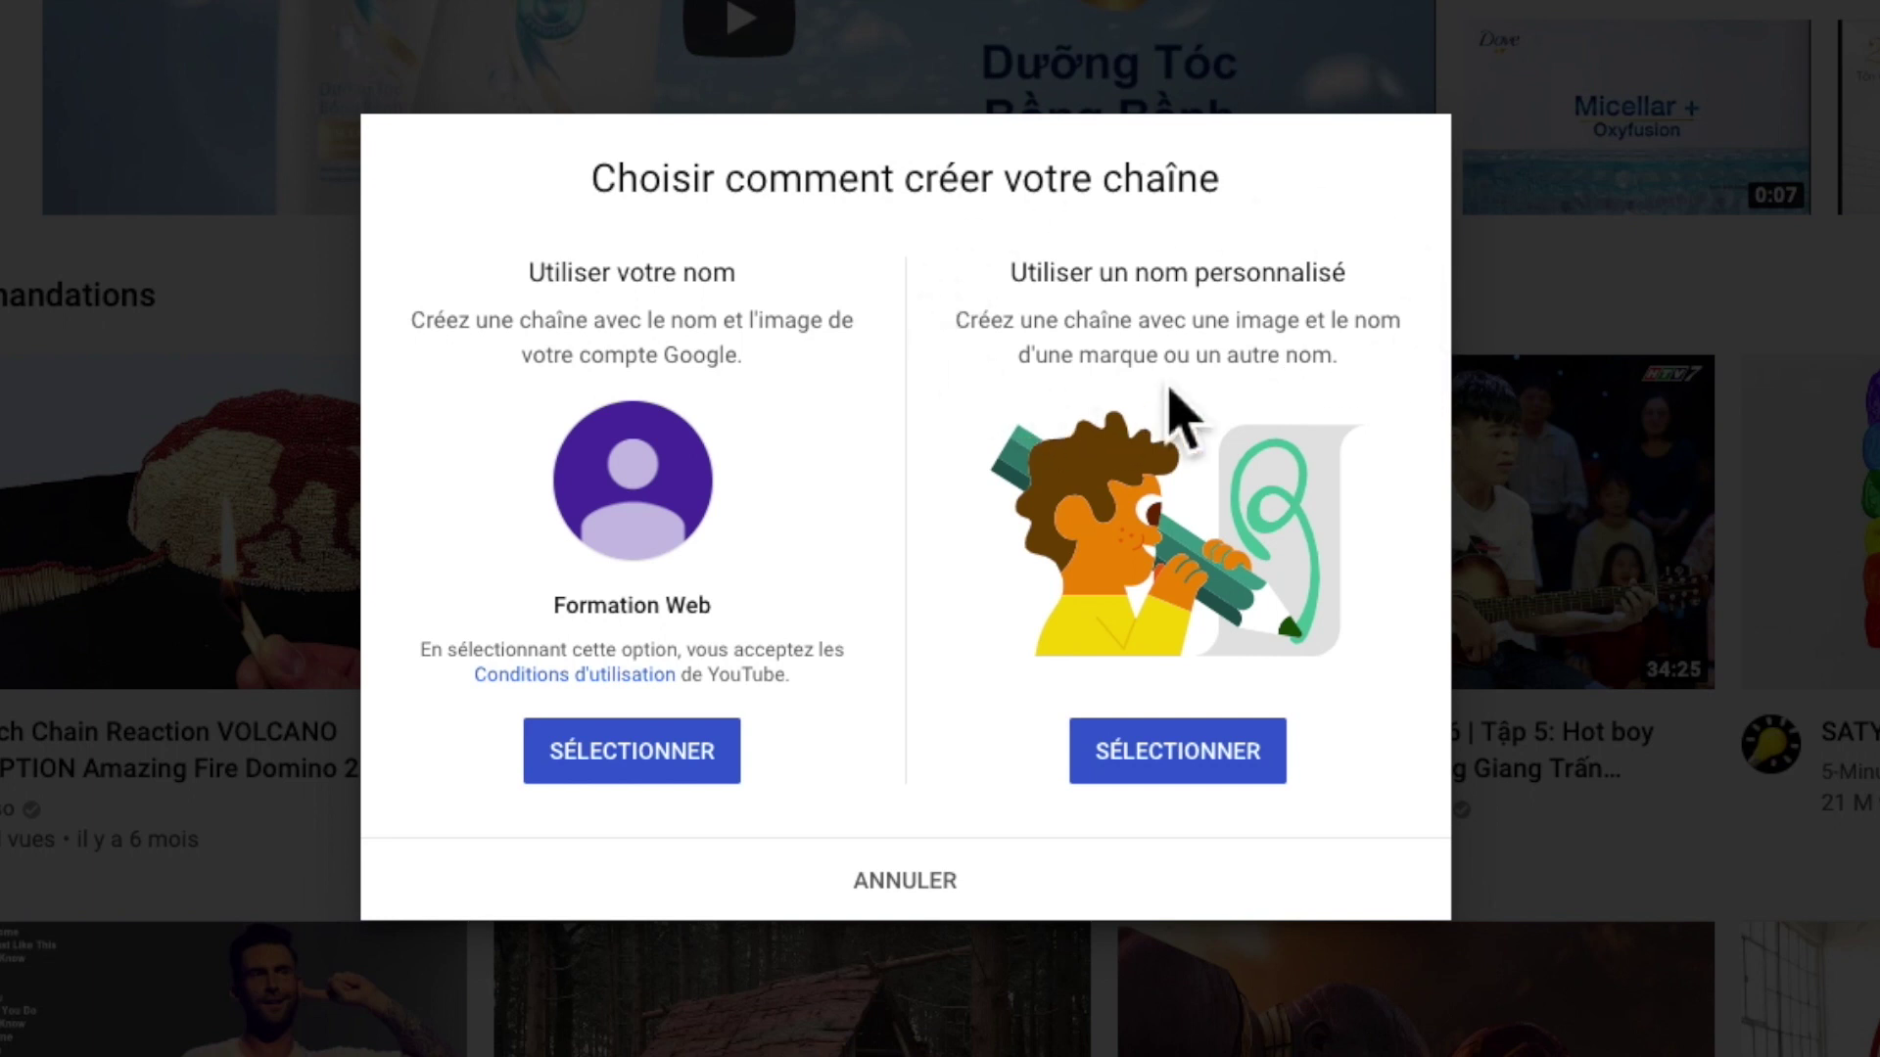
left_click(1204, 746)
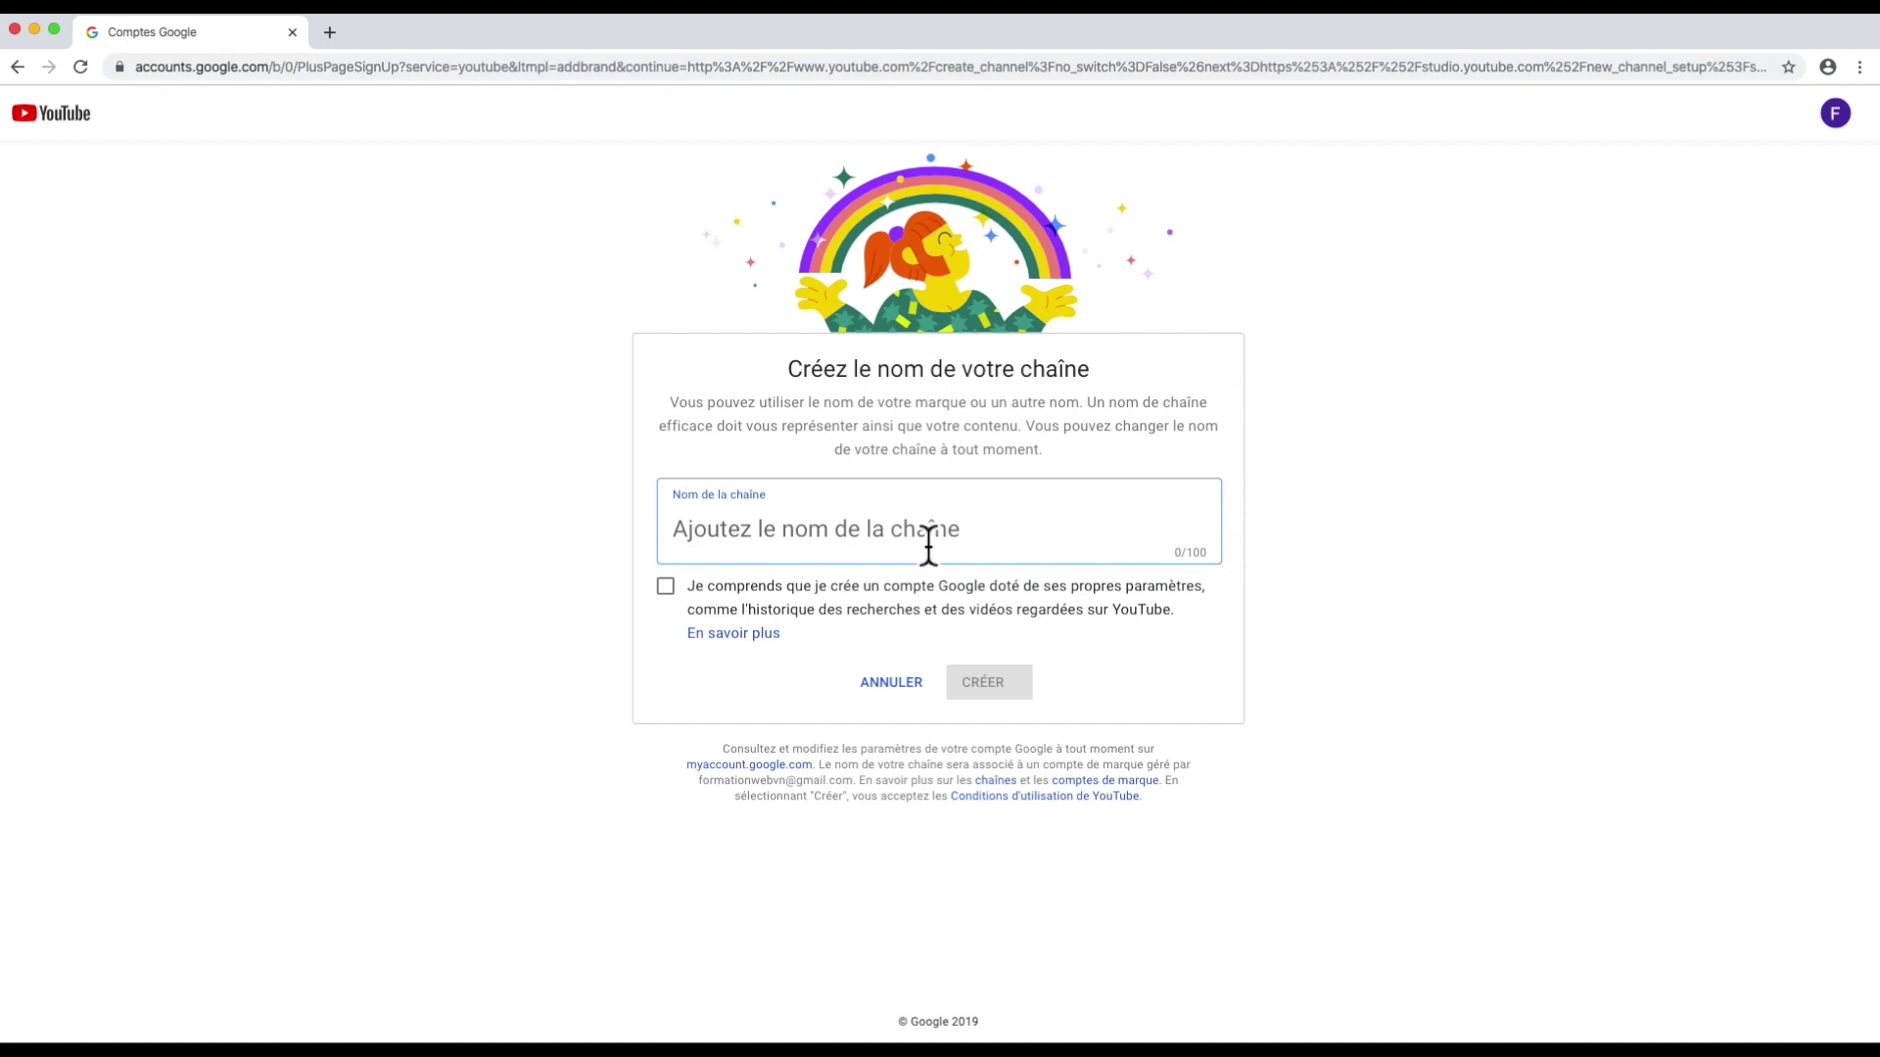
Step: Name the channel 'Formation Youtube pour Debutant', accept the acknowledgement and create it
type("F")
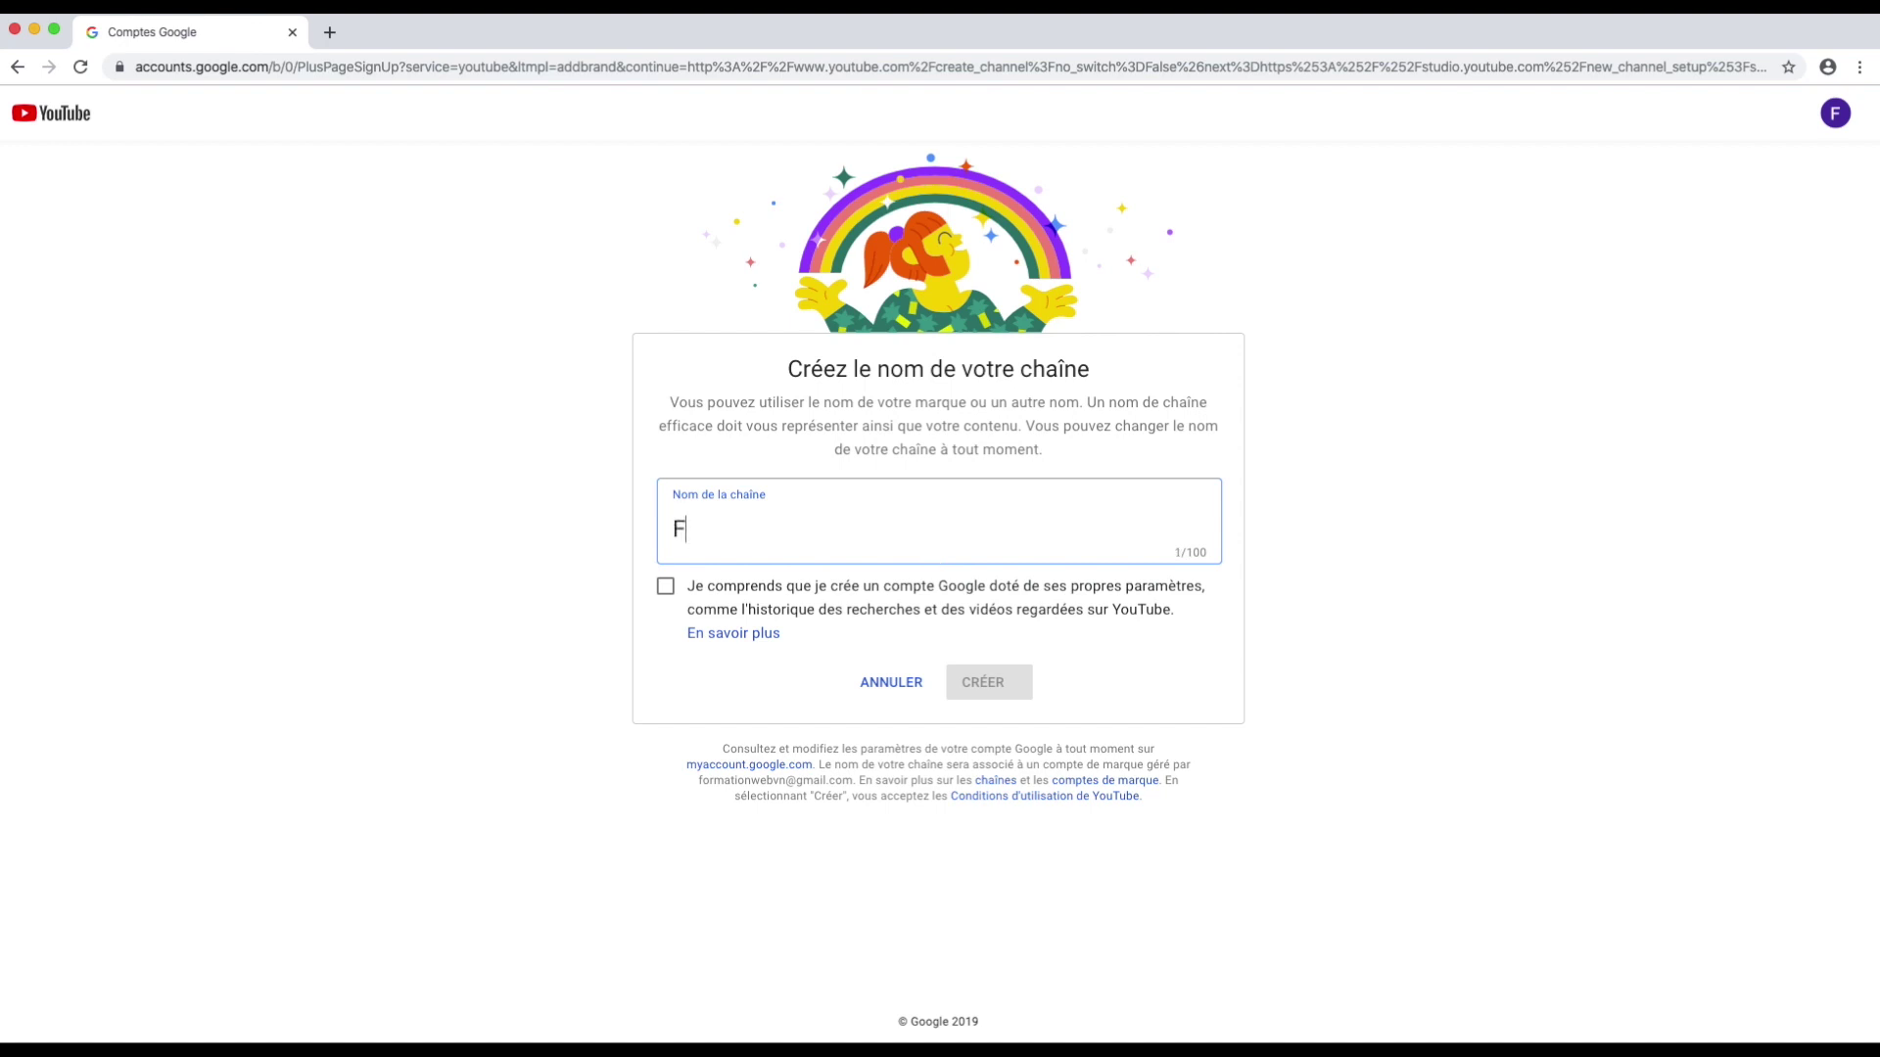
type("ormation Youtube pour Debutant")
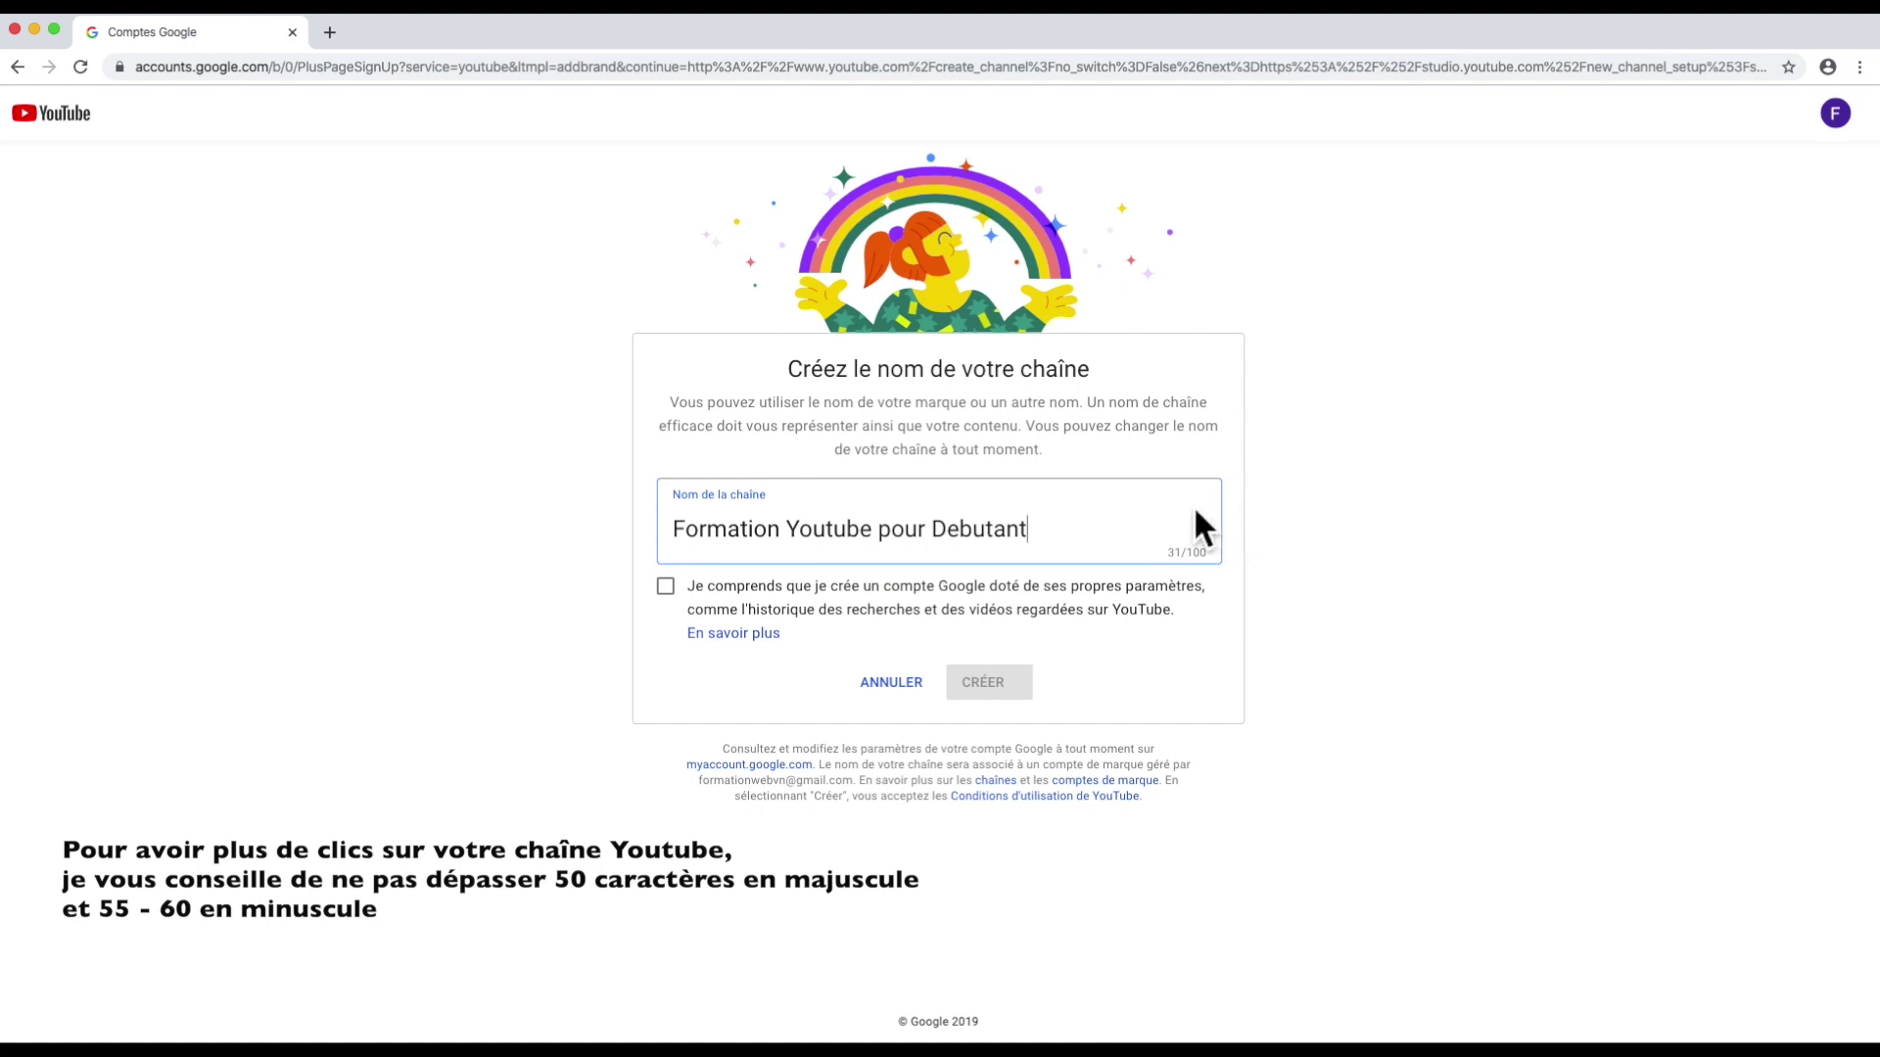
left_click(1146, 599)
left_click(1147, 599)
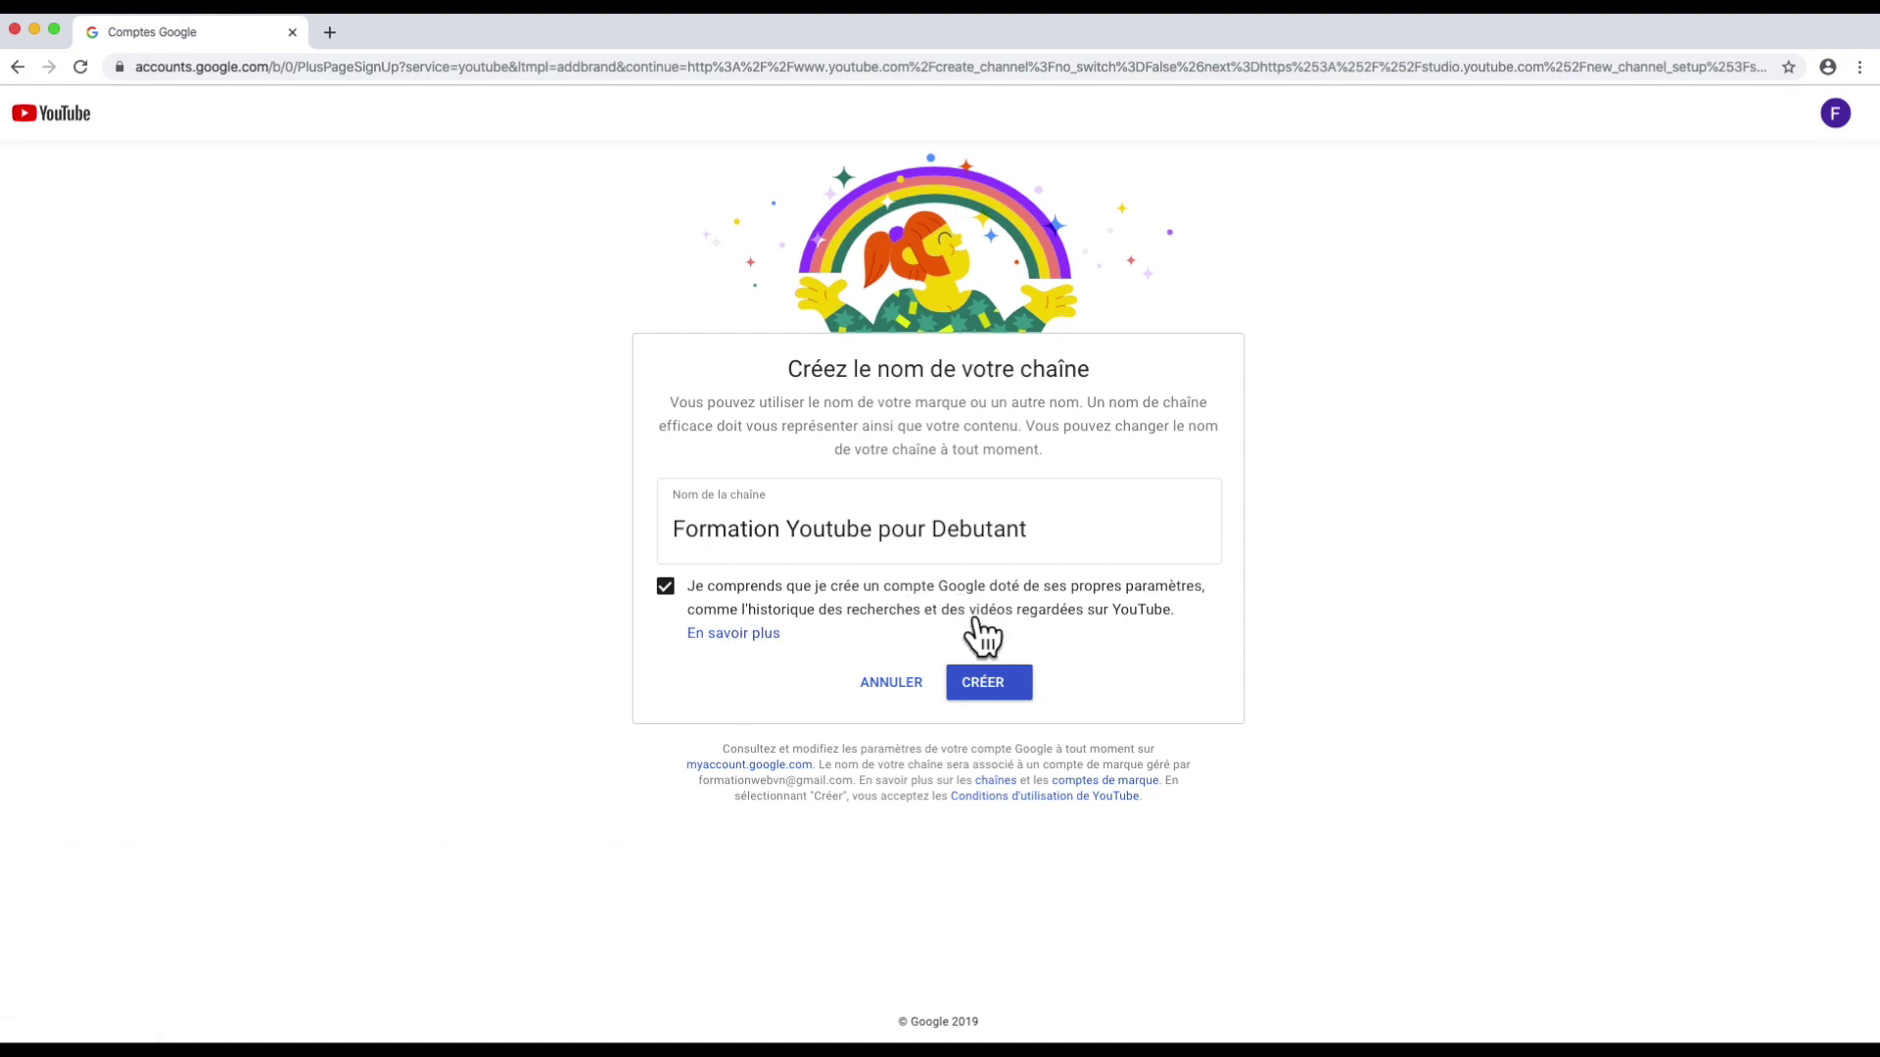
left_click(998, 682)
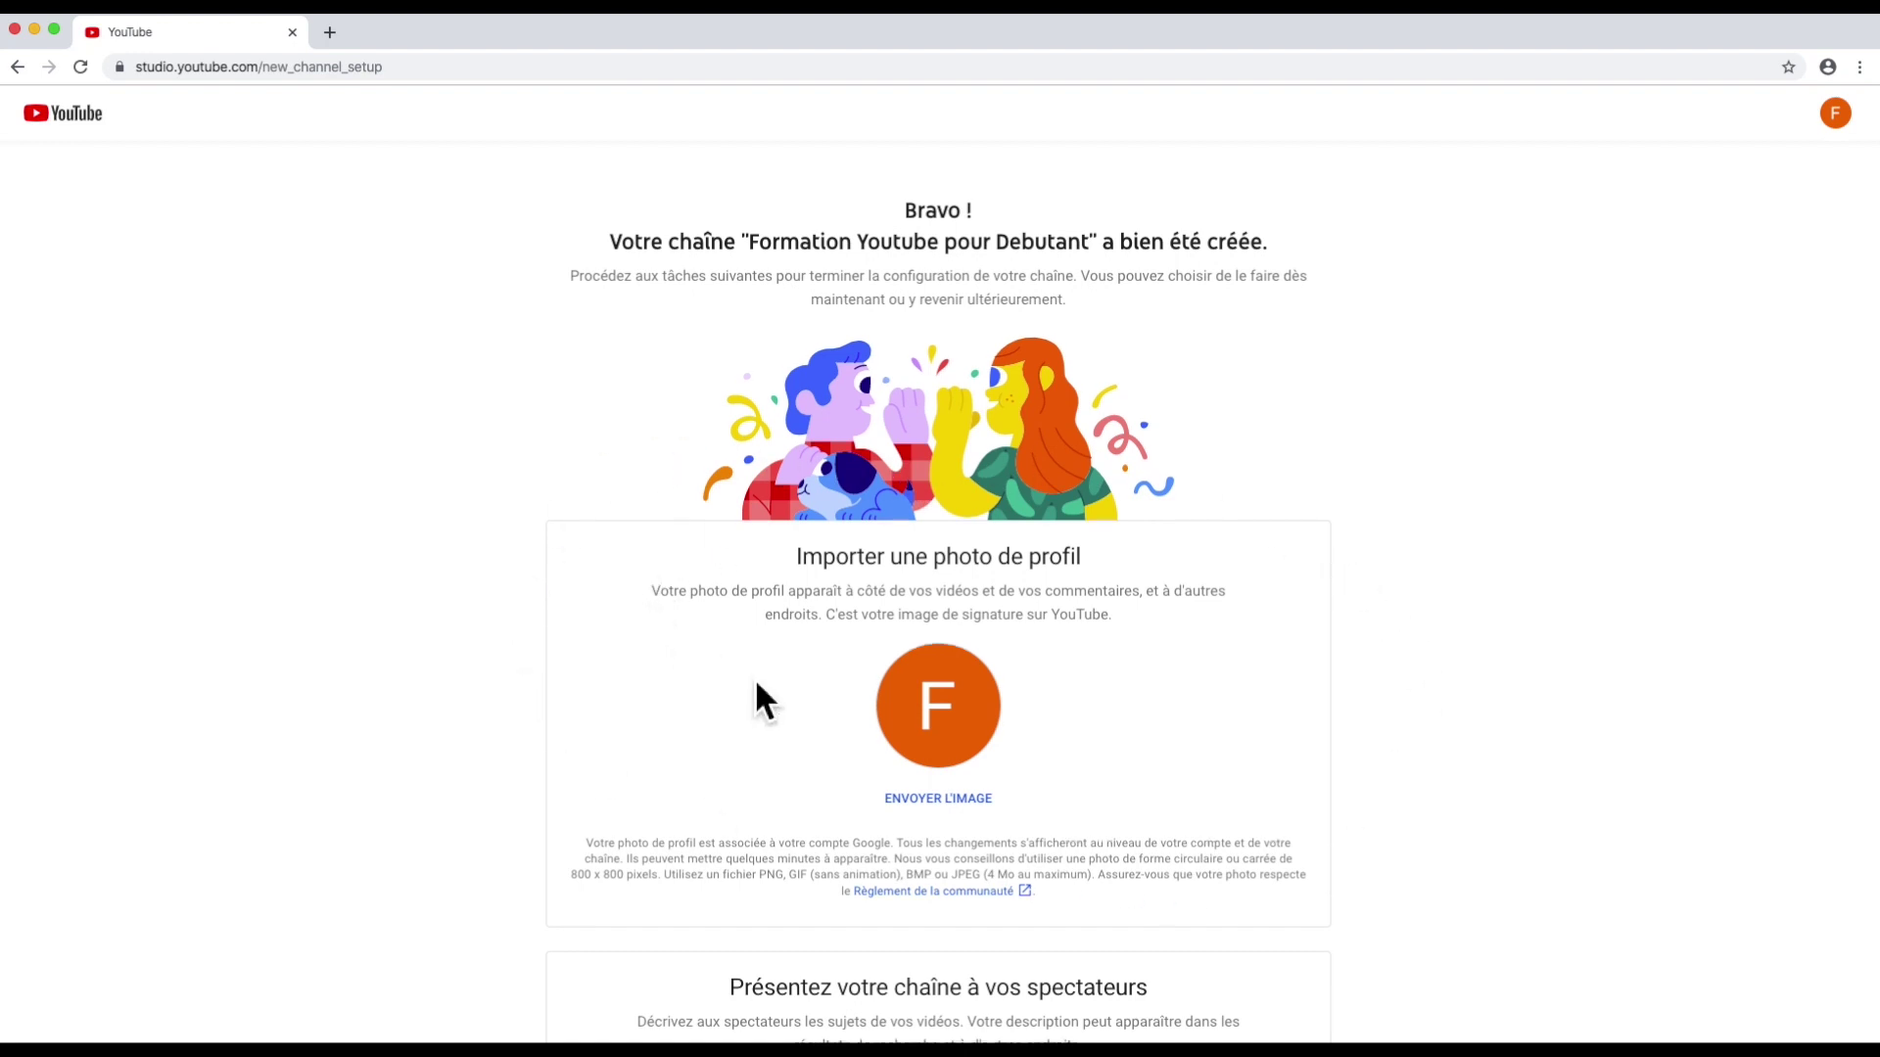
Step: Skip the optional photo, description and links setup for later
scroll(757, 685, "down", 3)
scroll(757, 691, "down", 4)
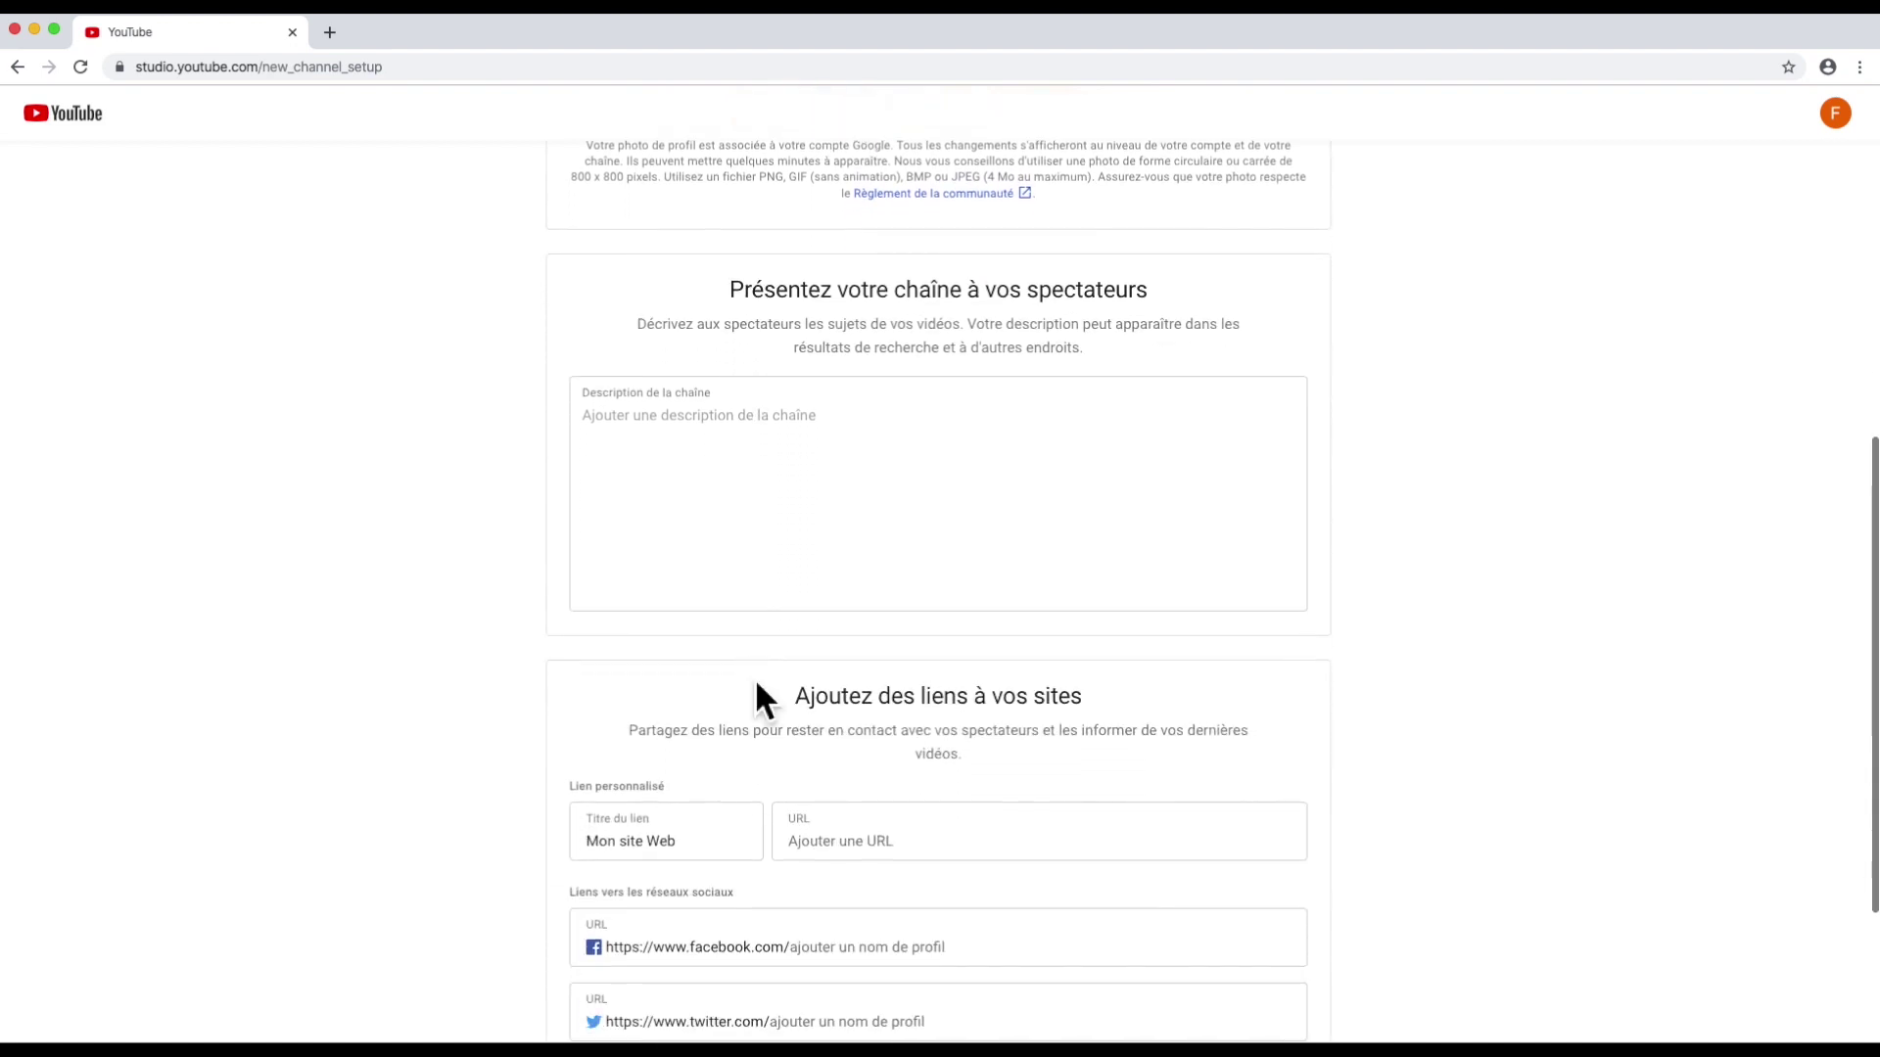
scroll(755, 690, "down", 1)
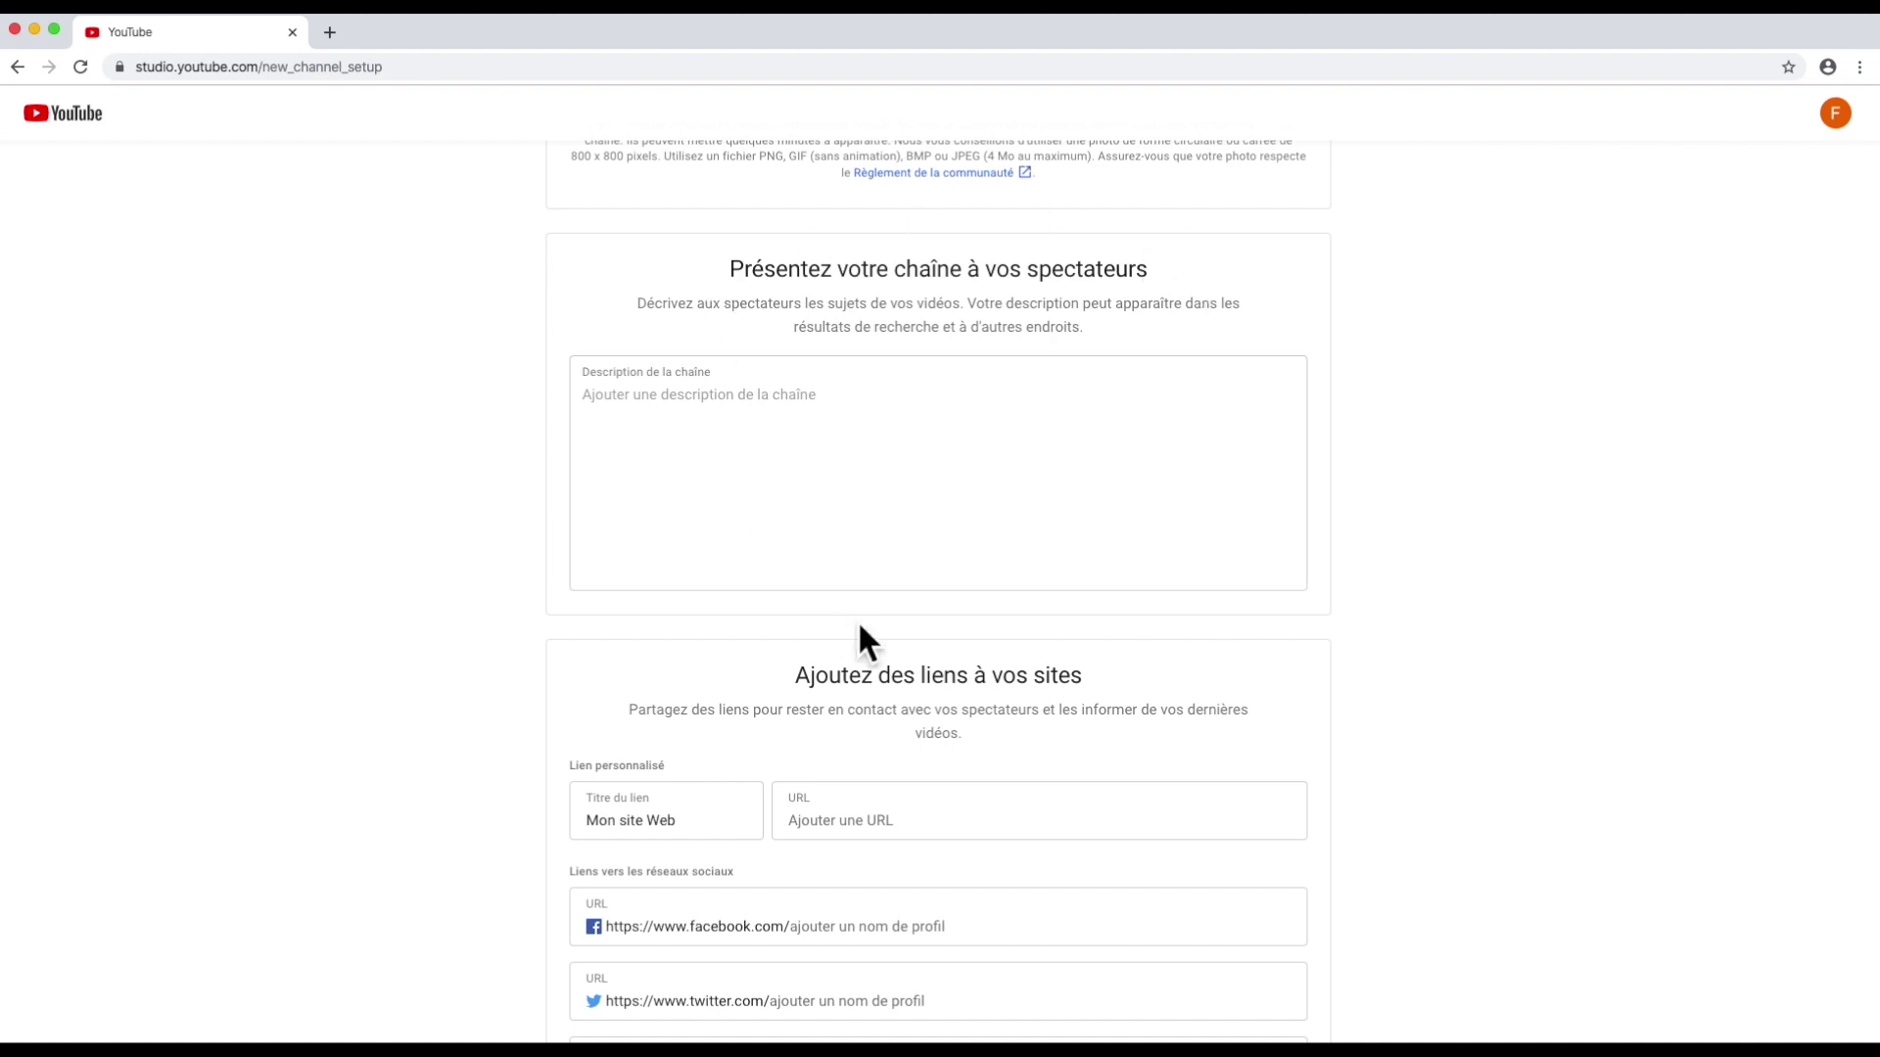
scroll(857, 614, "down", 3)
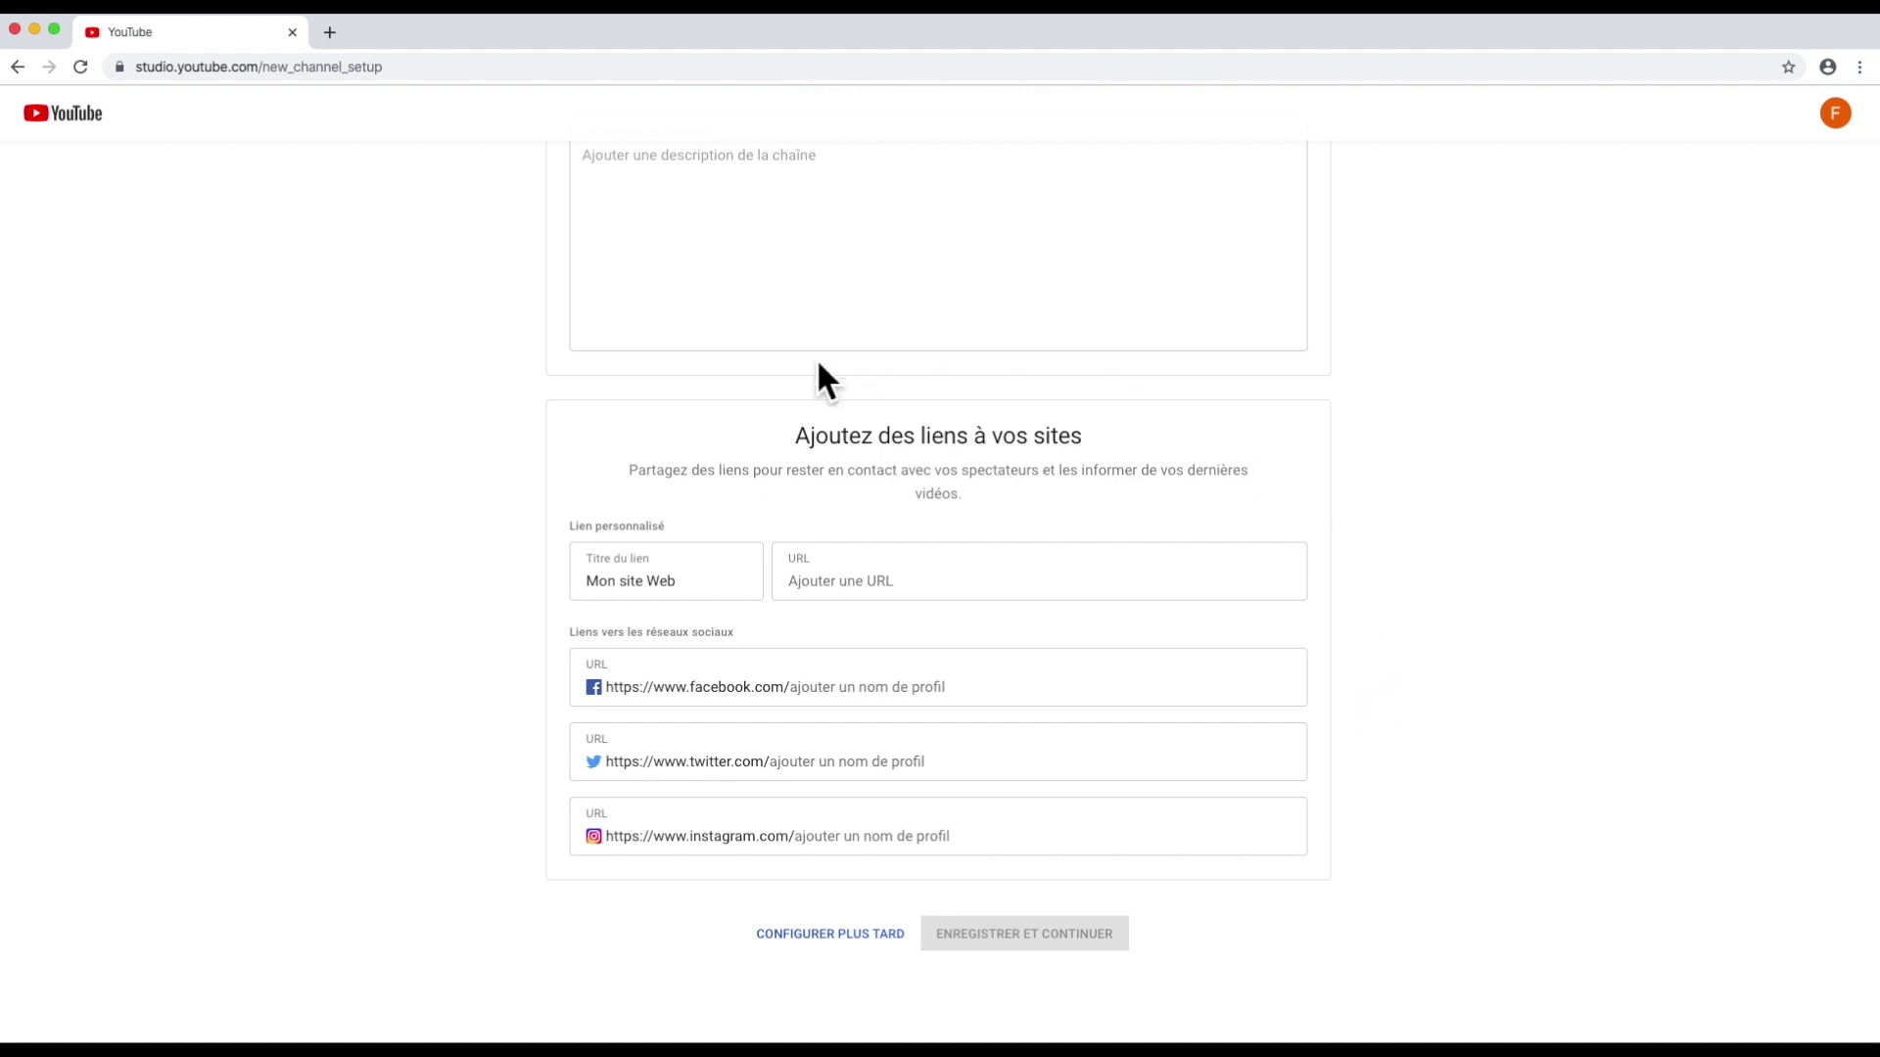
left_click(803, 933)
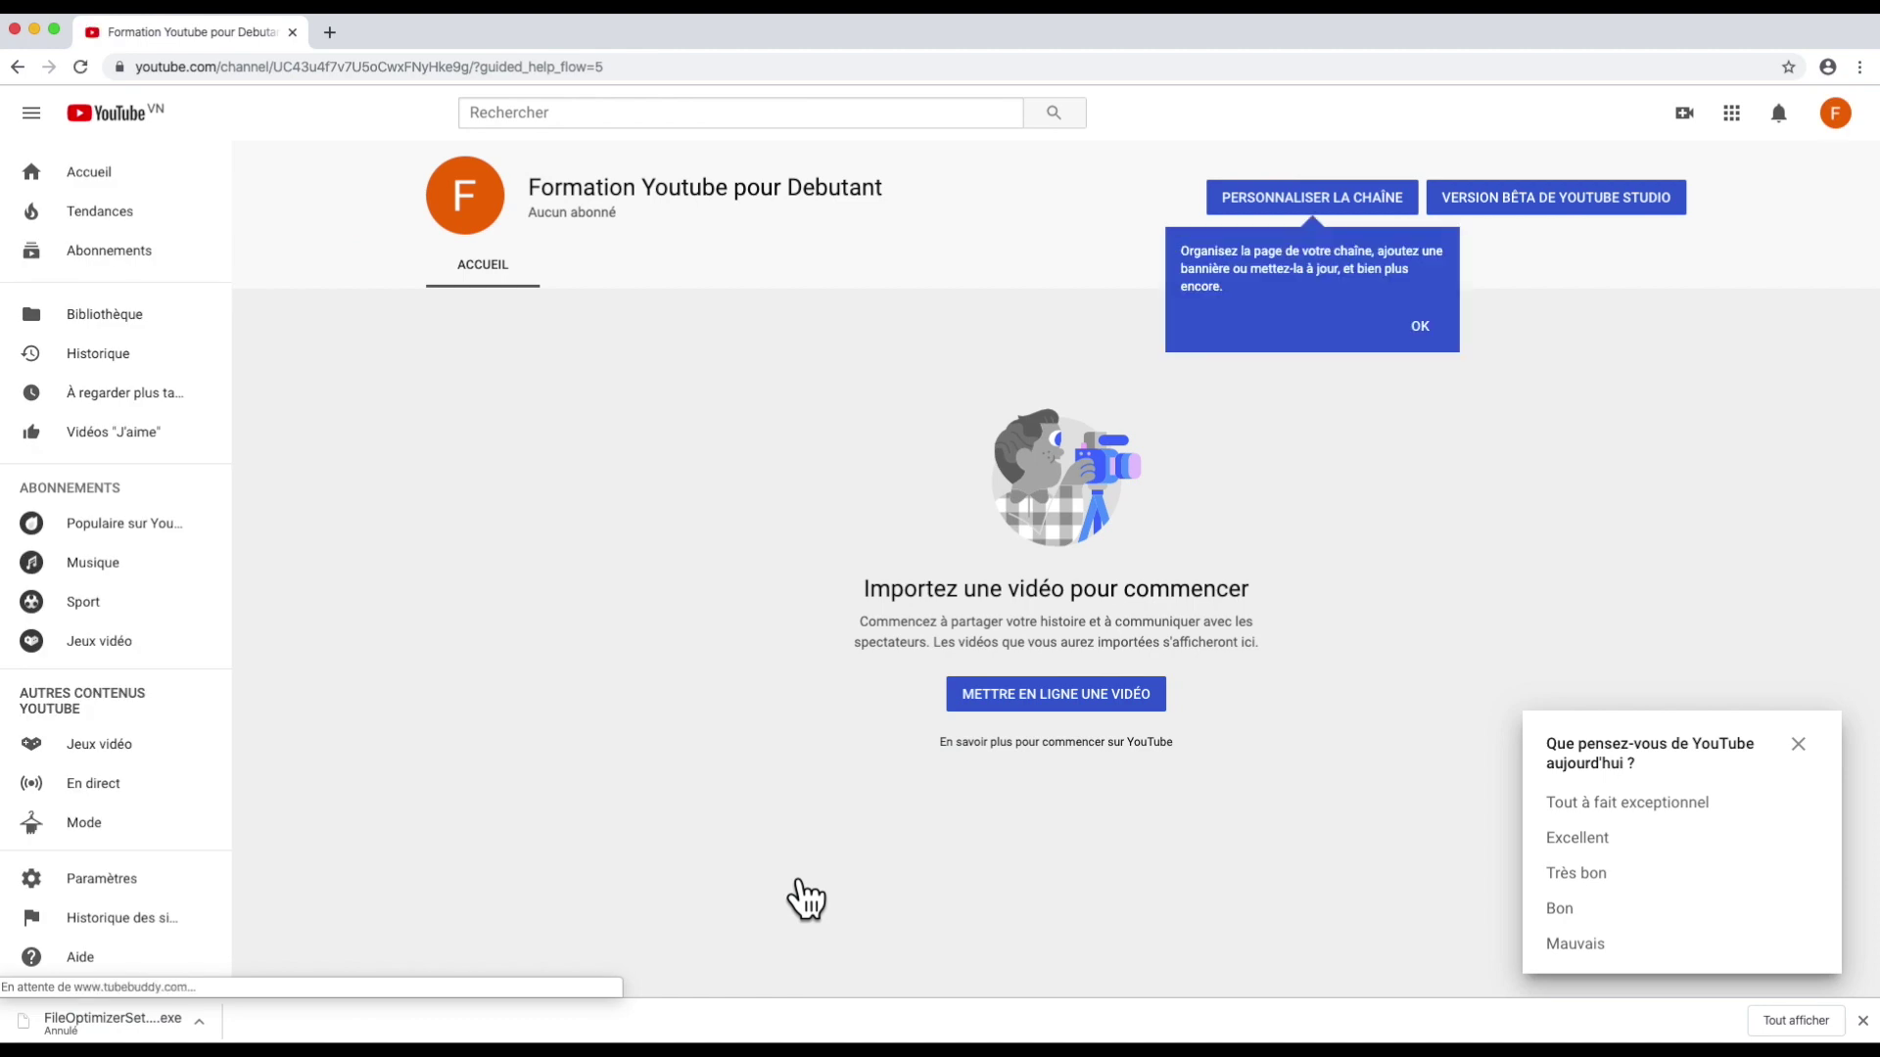
Step: Dismiss the customisation tip and start changing the channel's profile picture
left_click(198, 1022)
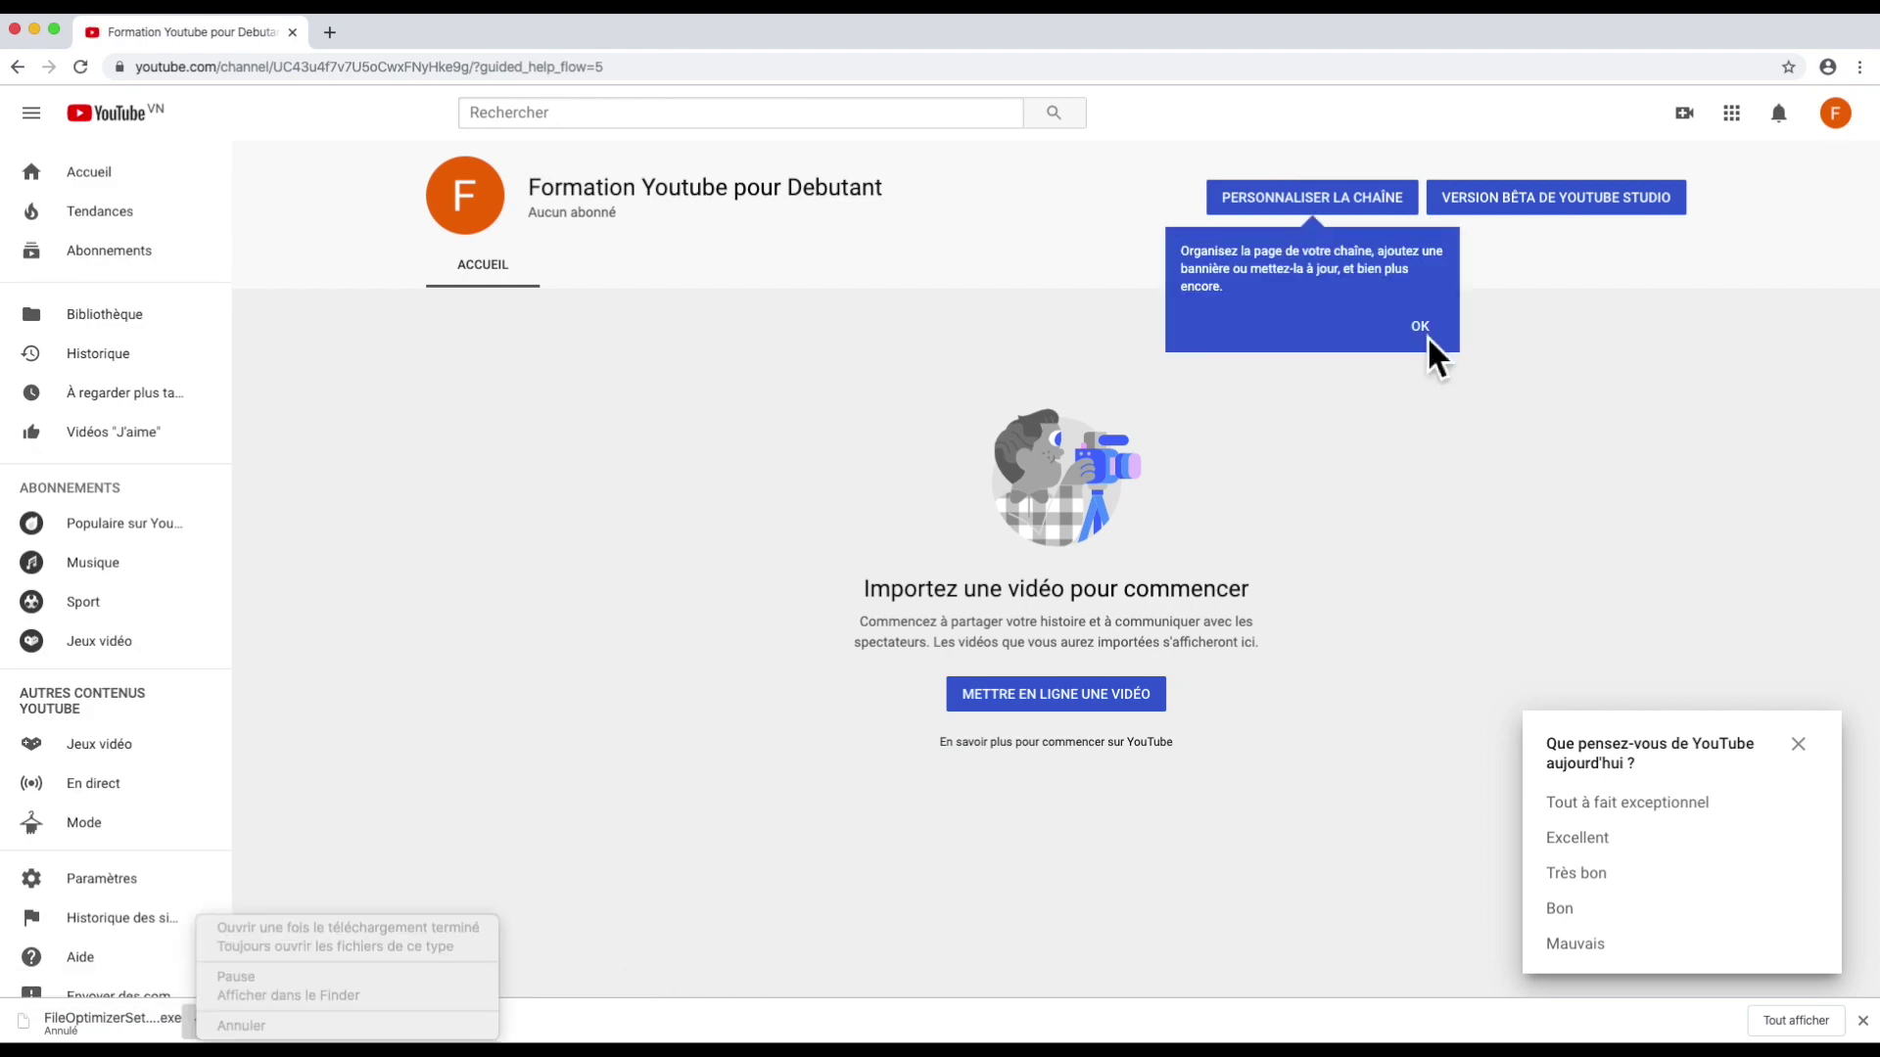
left_click(1799, 745)
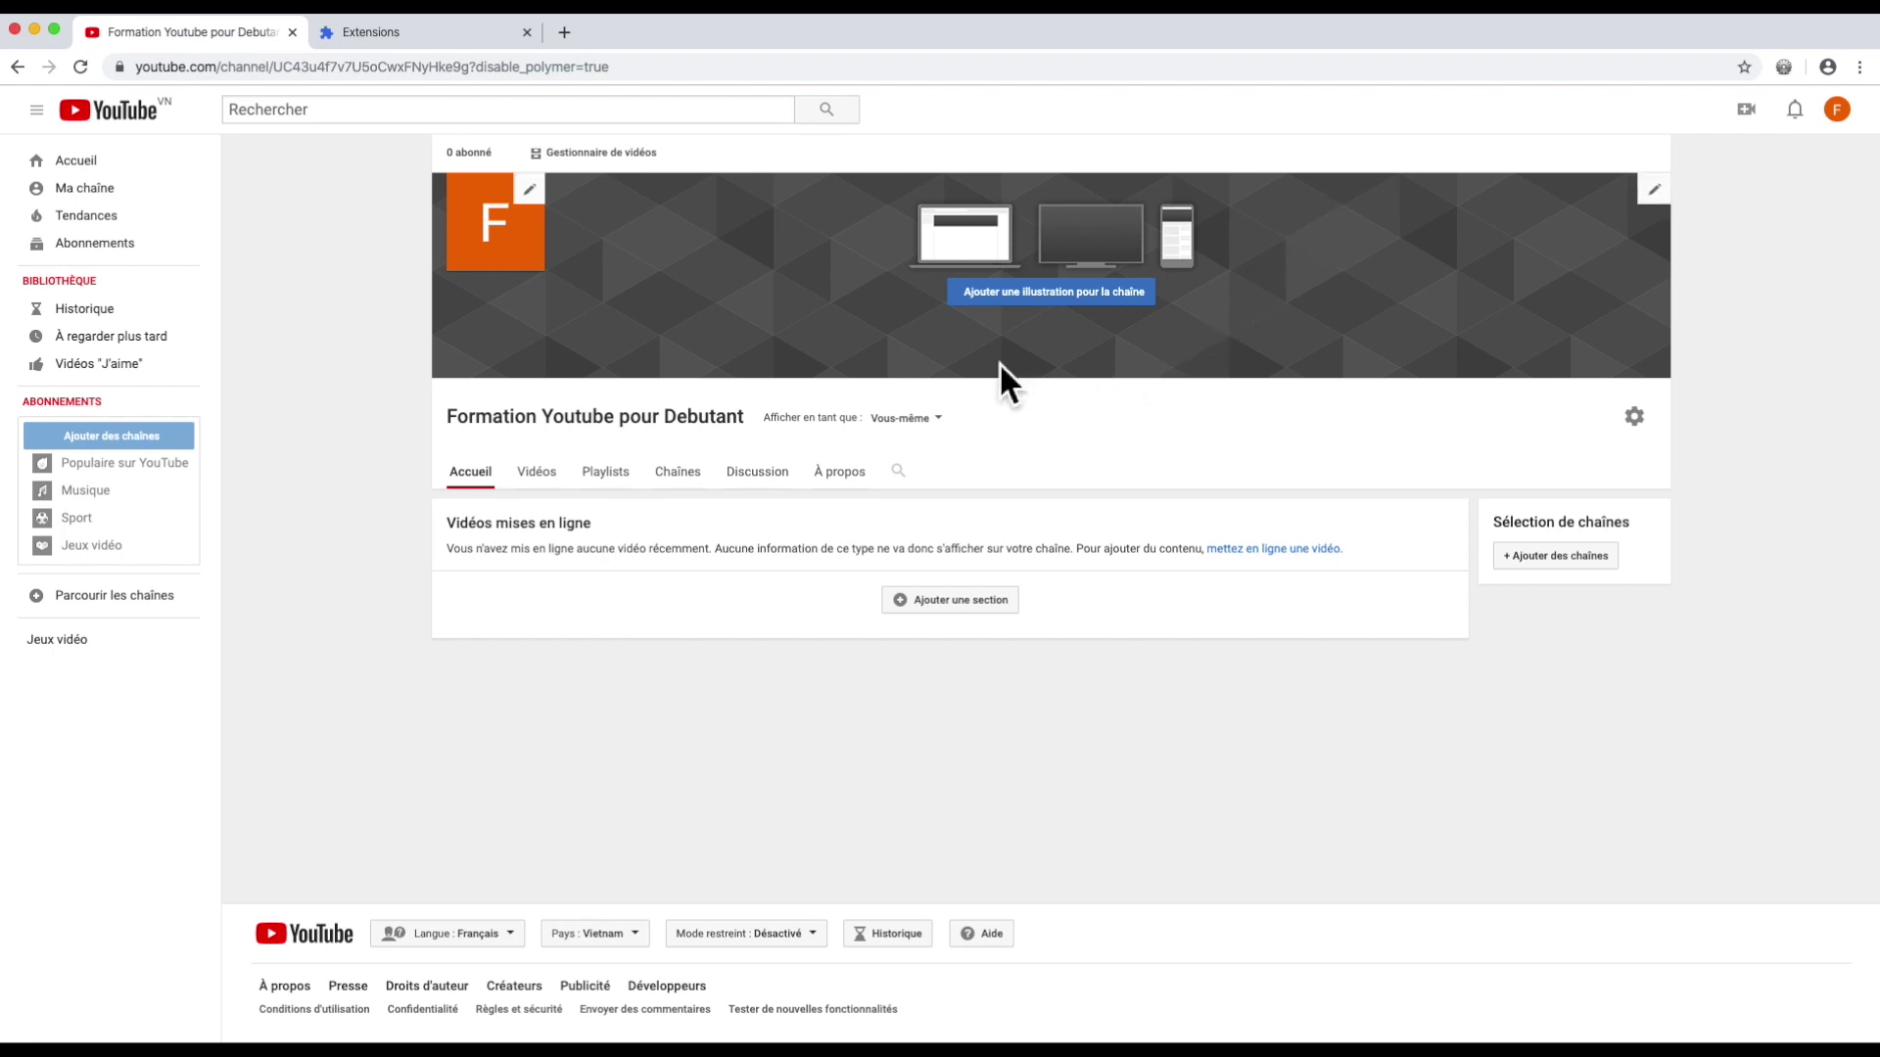
left_click(530, 193)
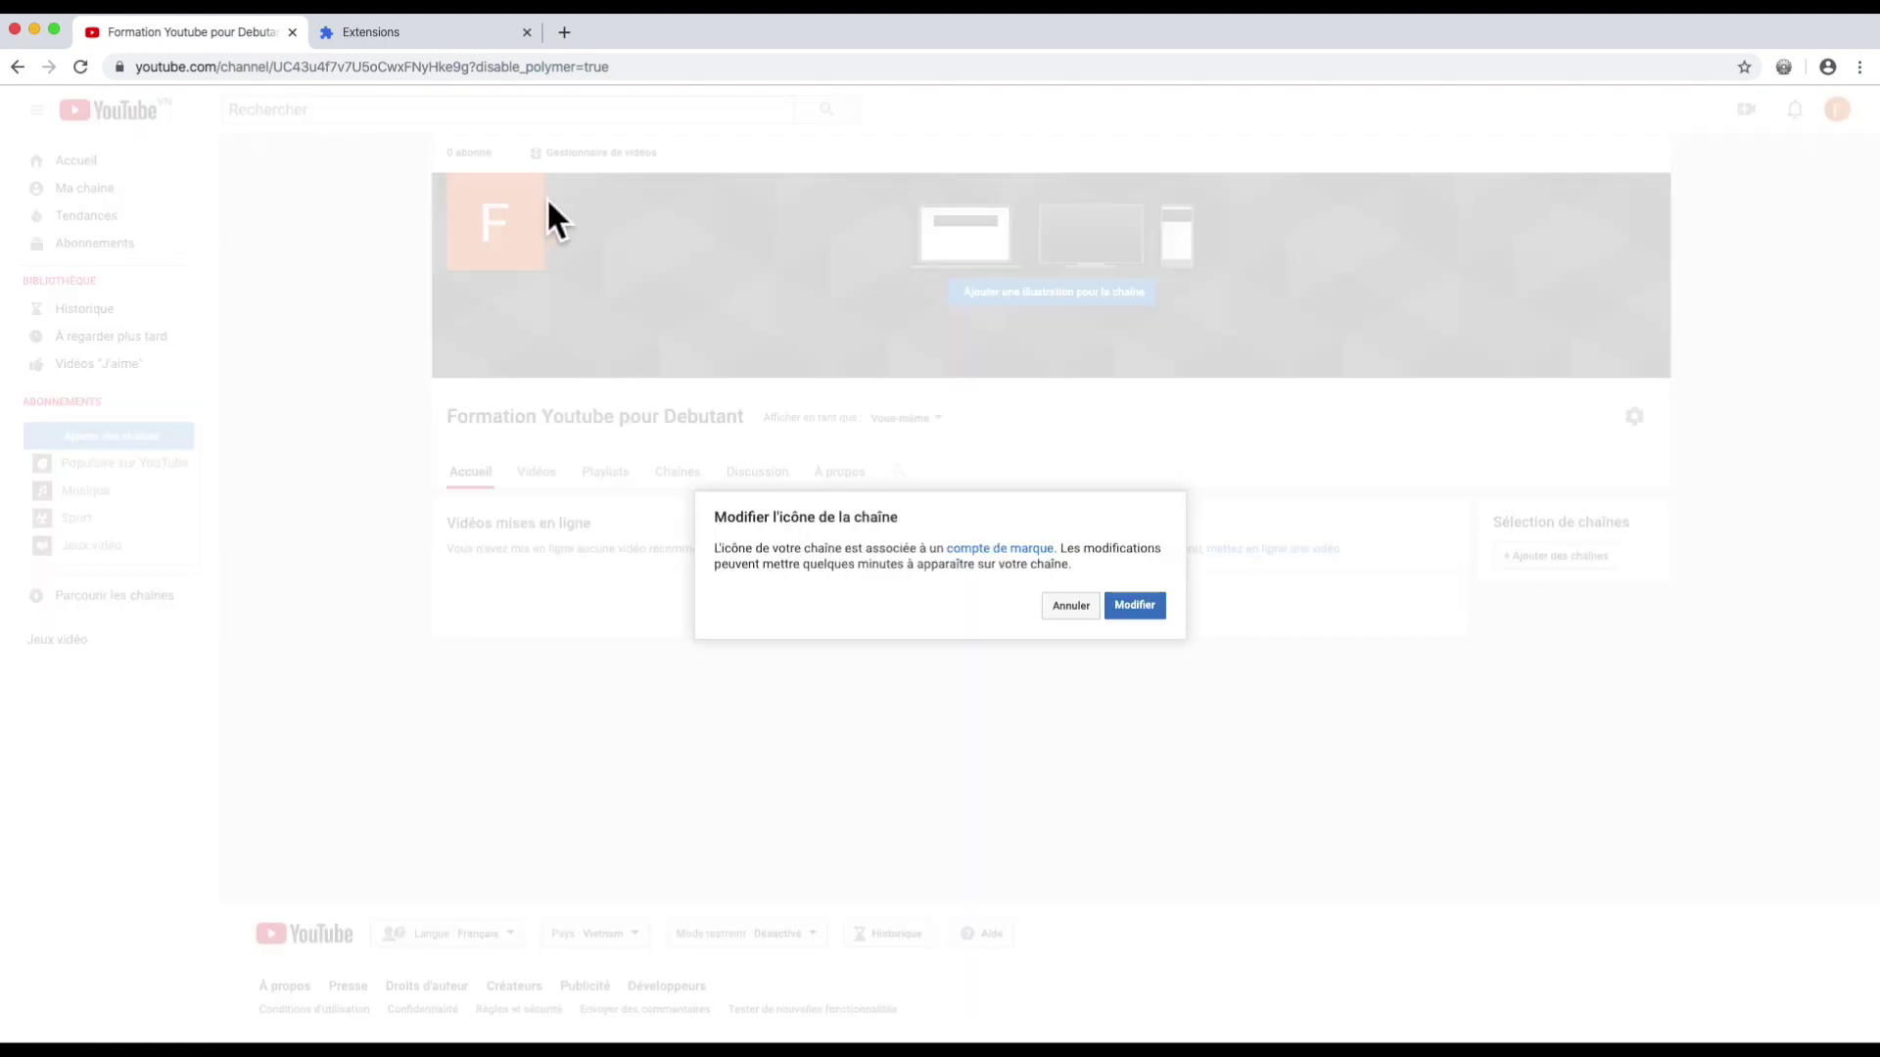
Step: Pick a-blue-point-himalayan-sits-at-a-desk.jpg from the desktop course folder as the new icon
left_click(1133, 605)
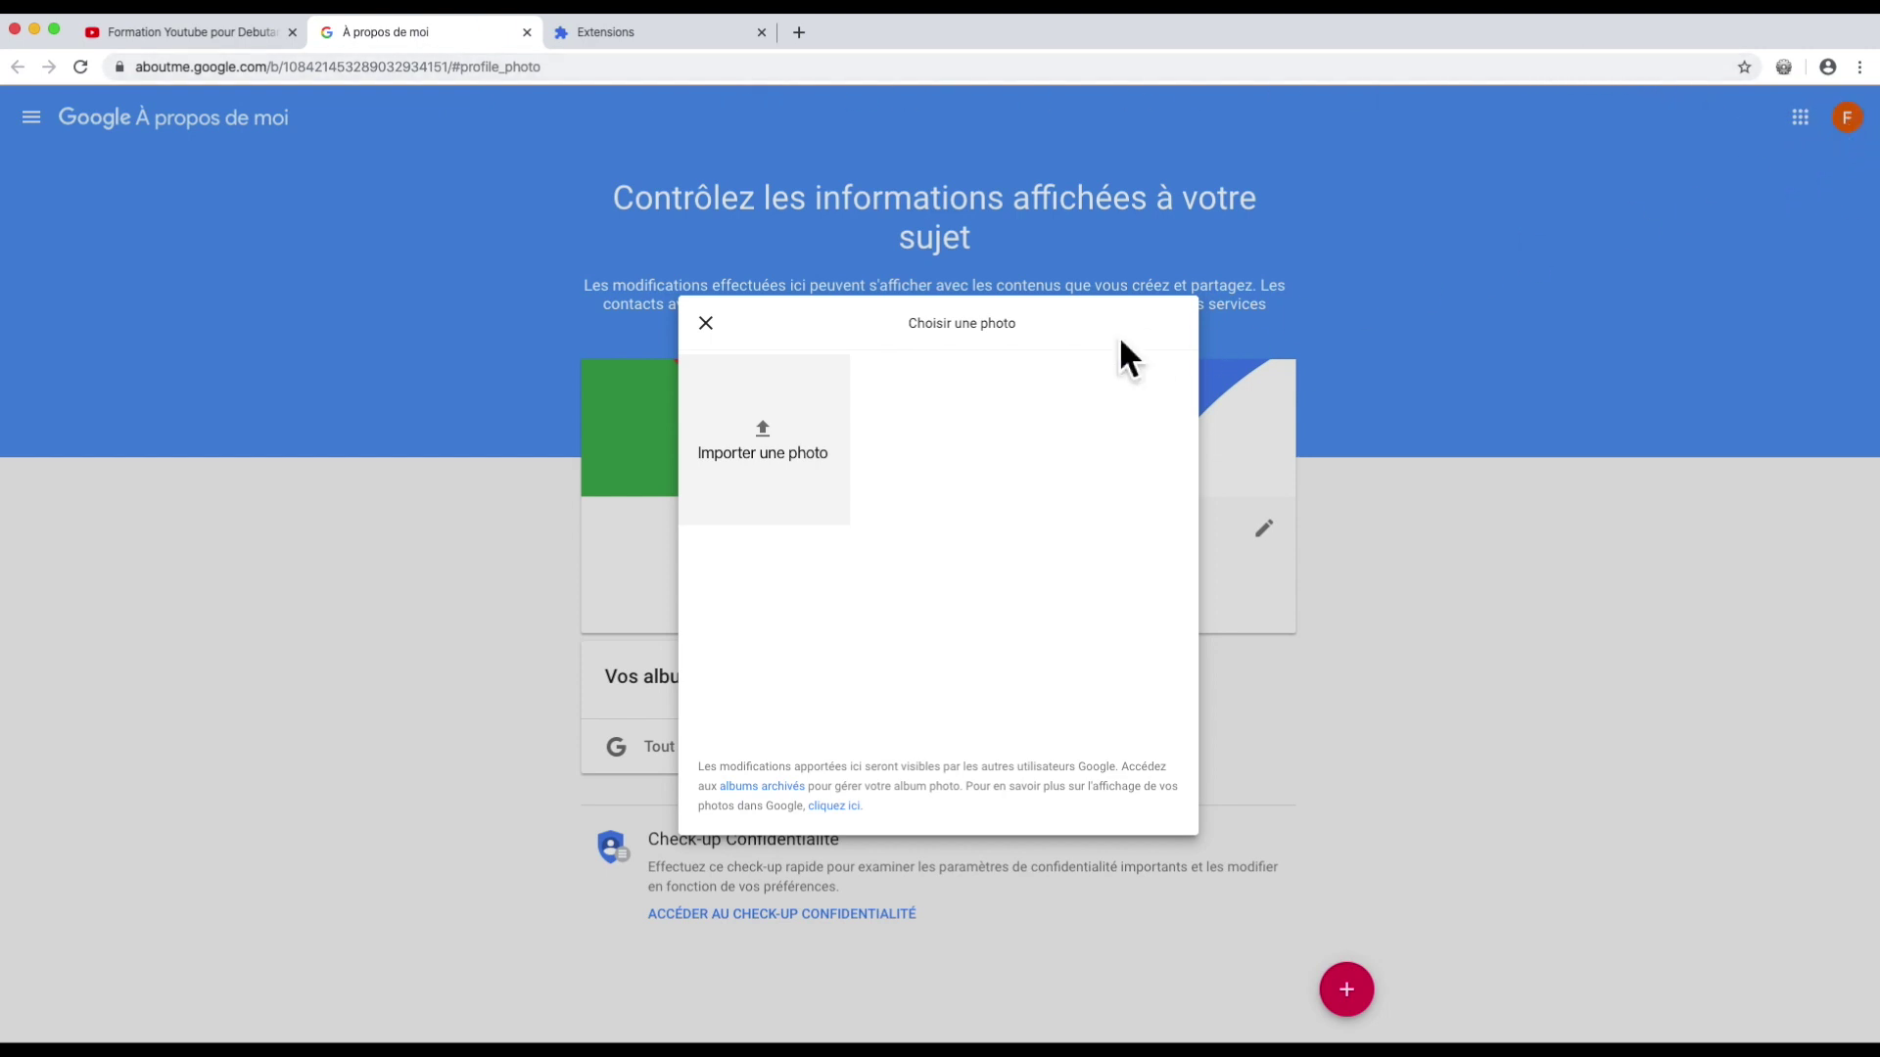
left_click(766, 436)
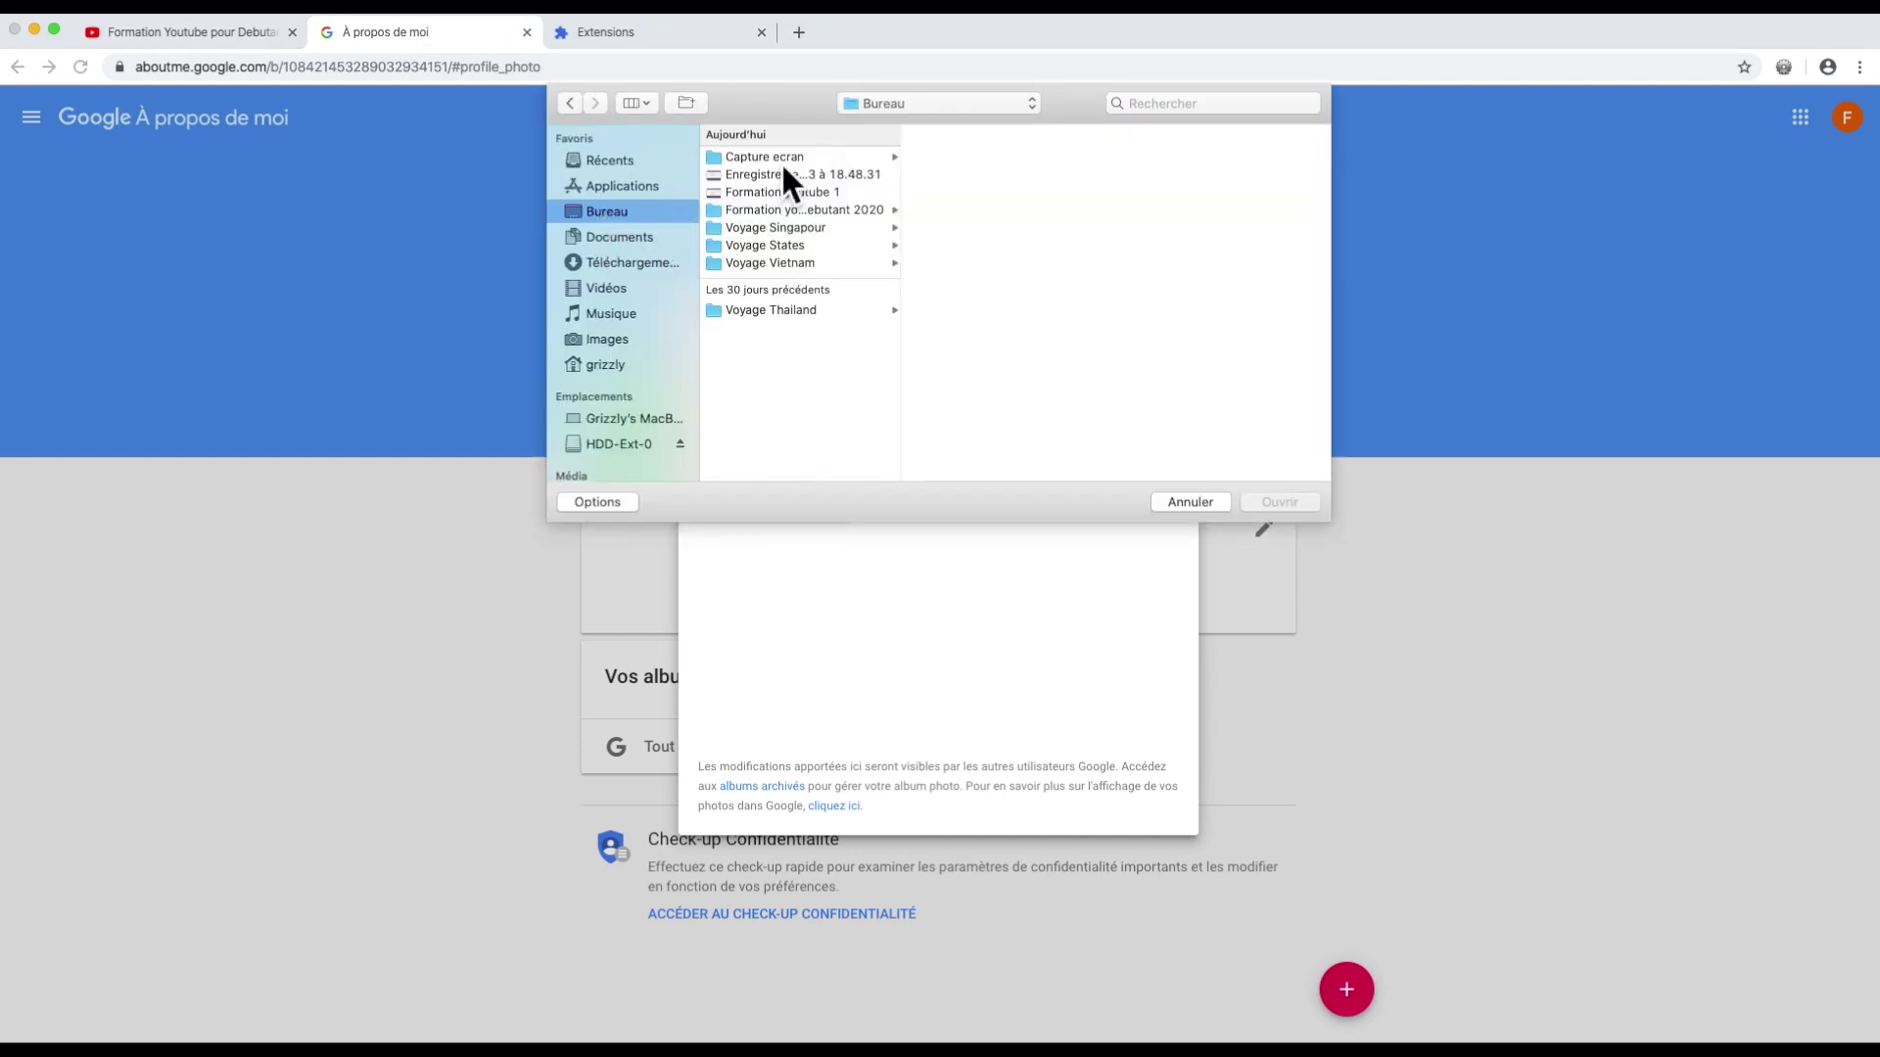
left_click(808, 209)
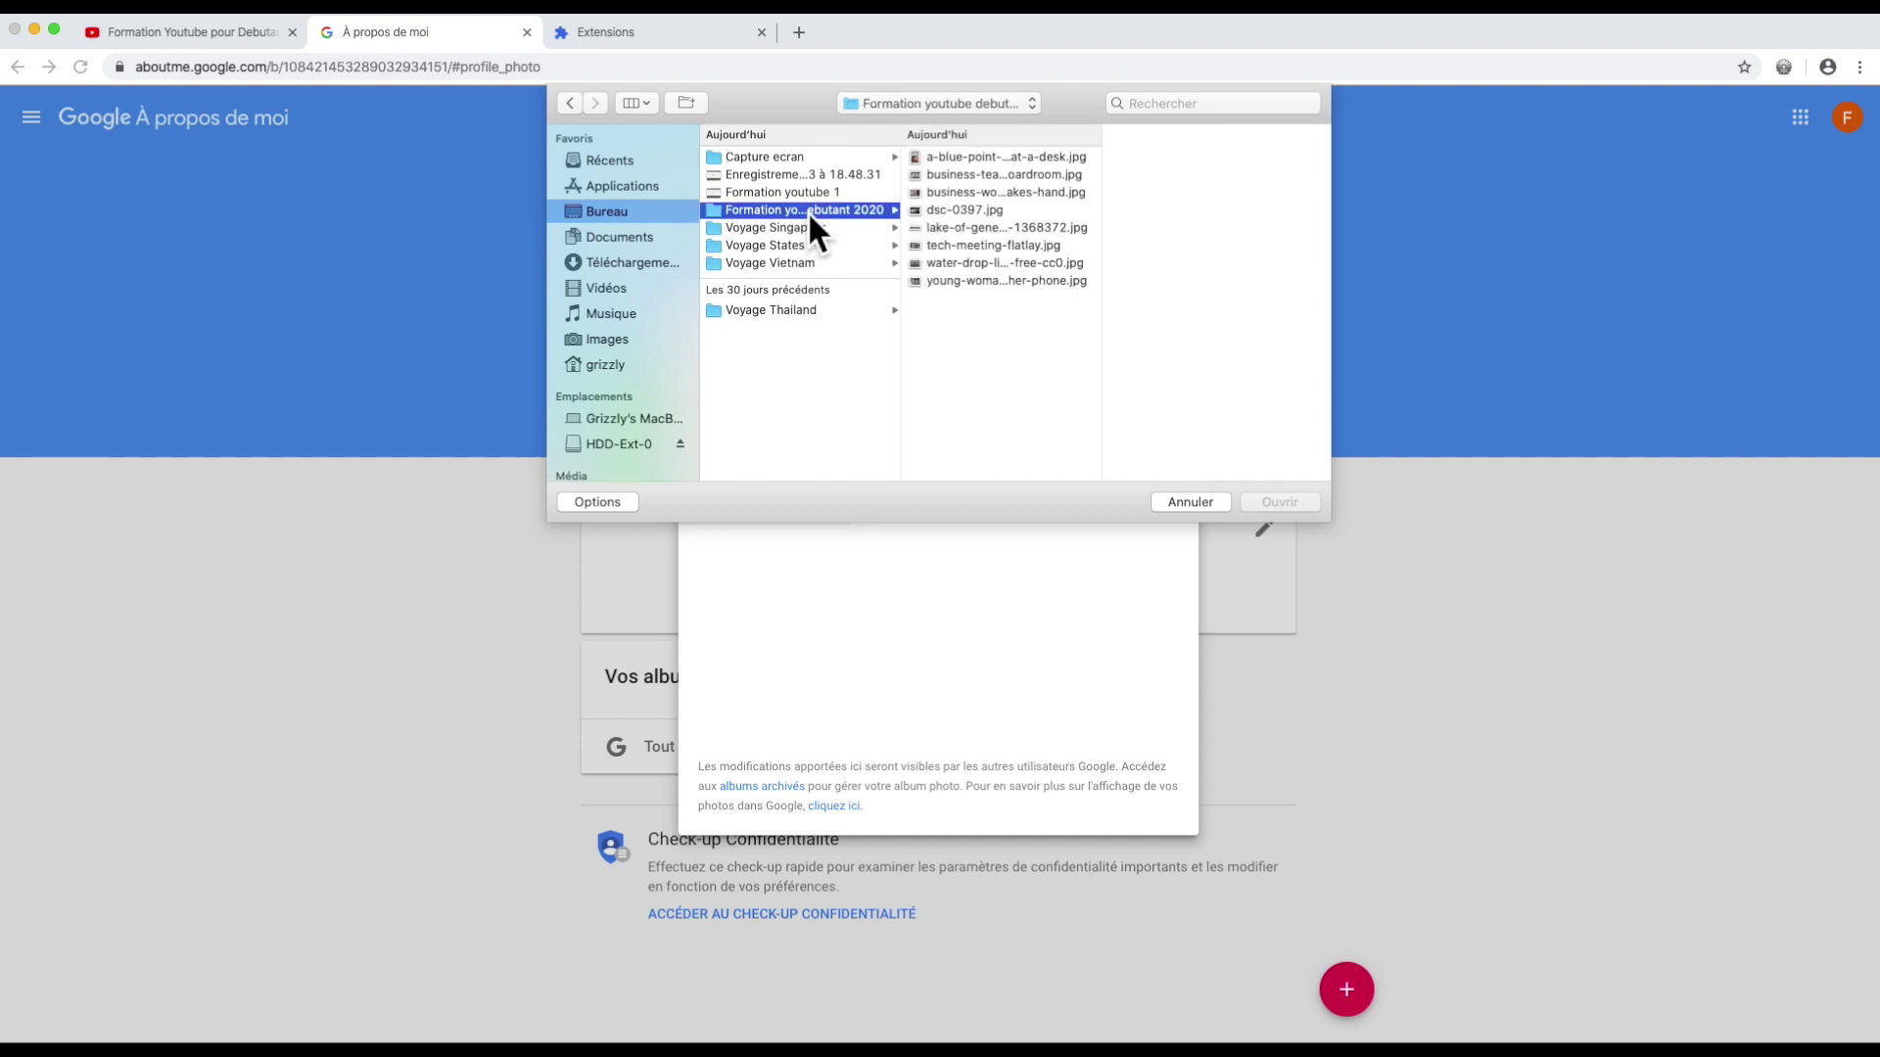
left_click(983, 159)
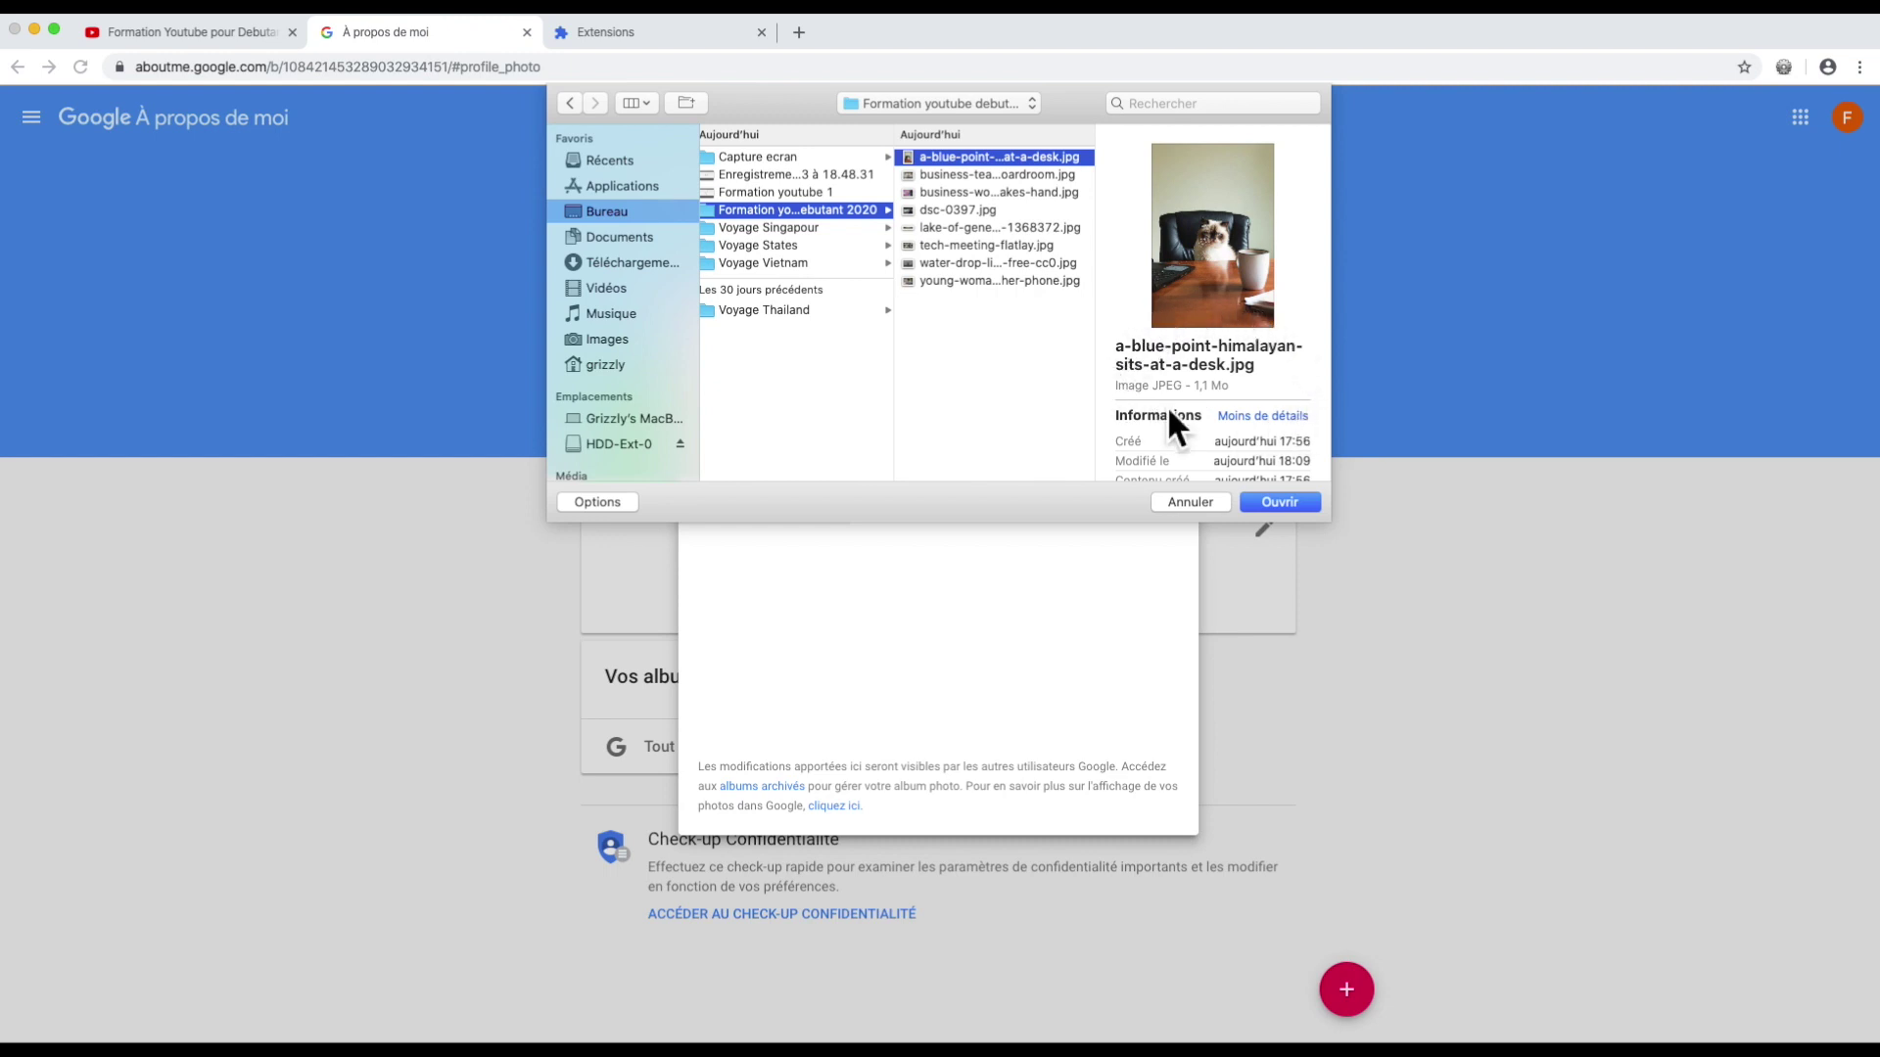
scroll(1219, 399, "down", 3)
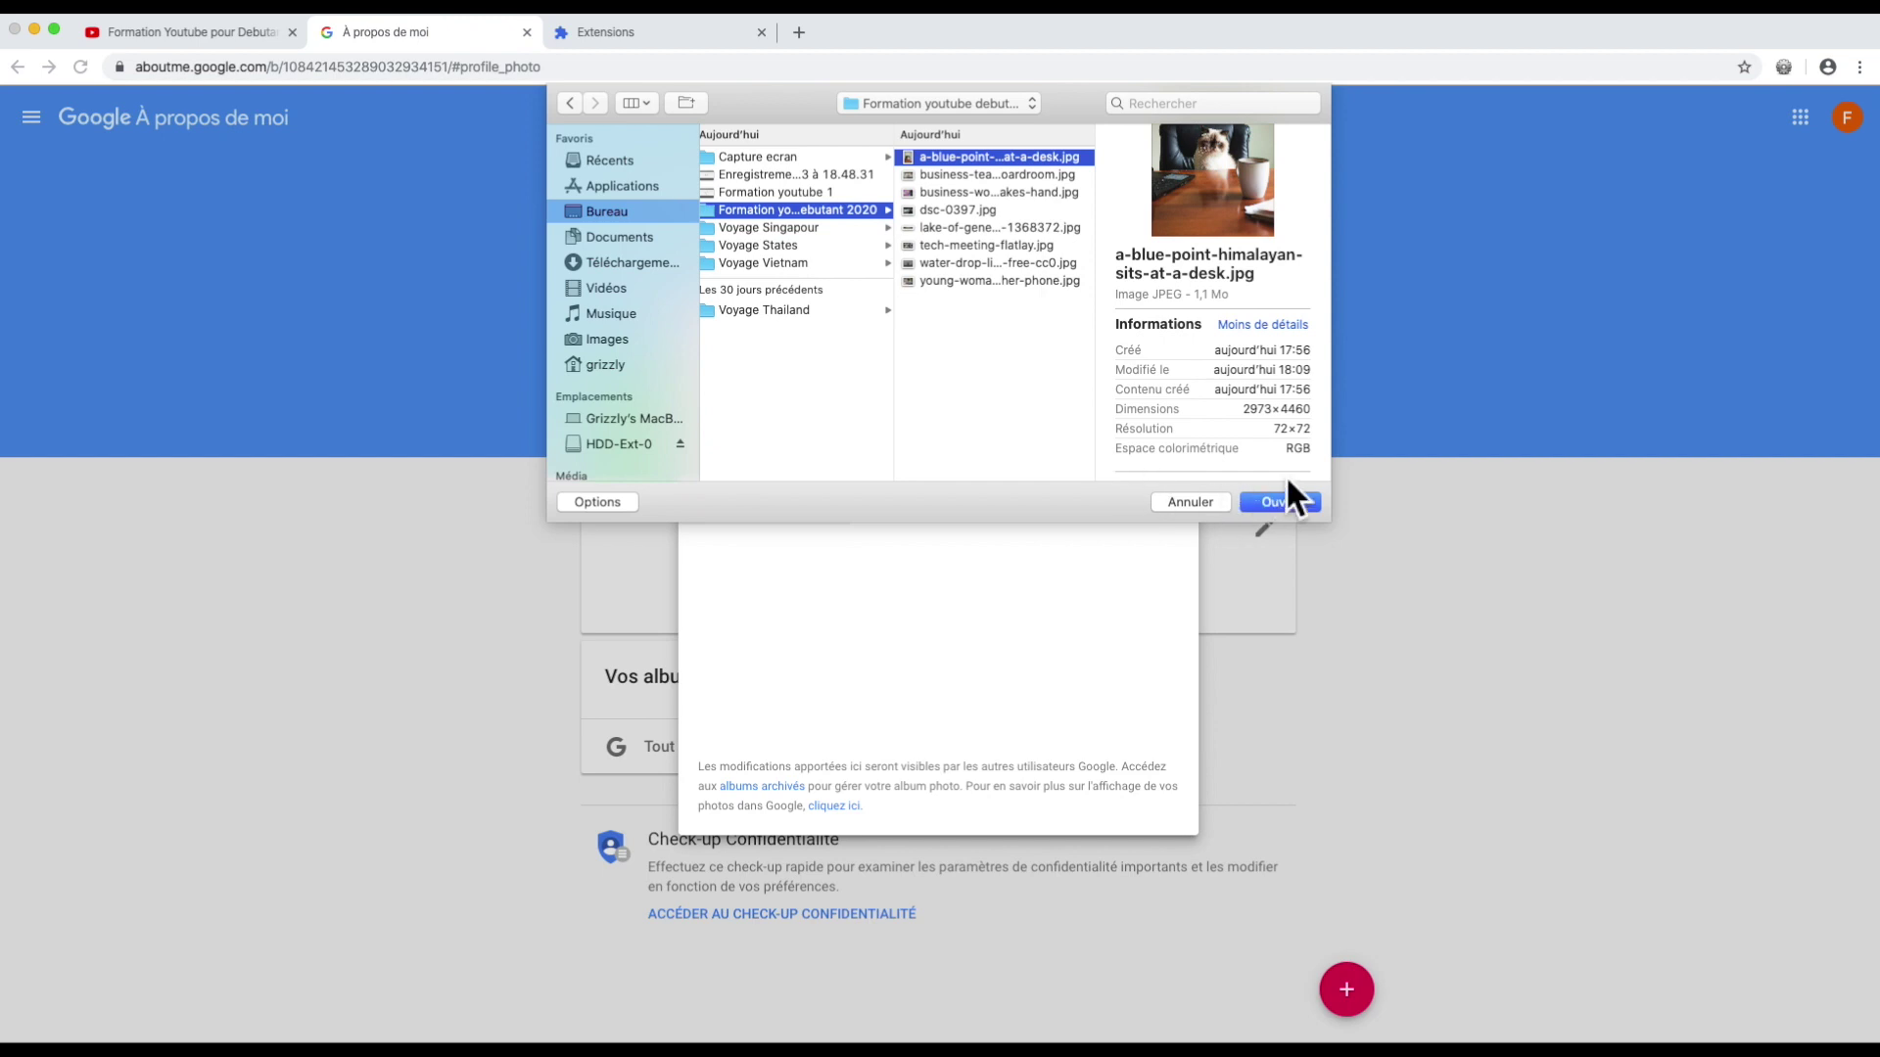
scroll(1211, 431, "down", 3)
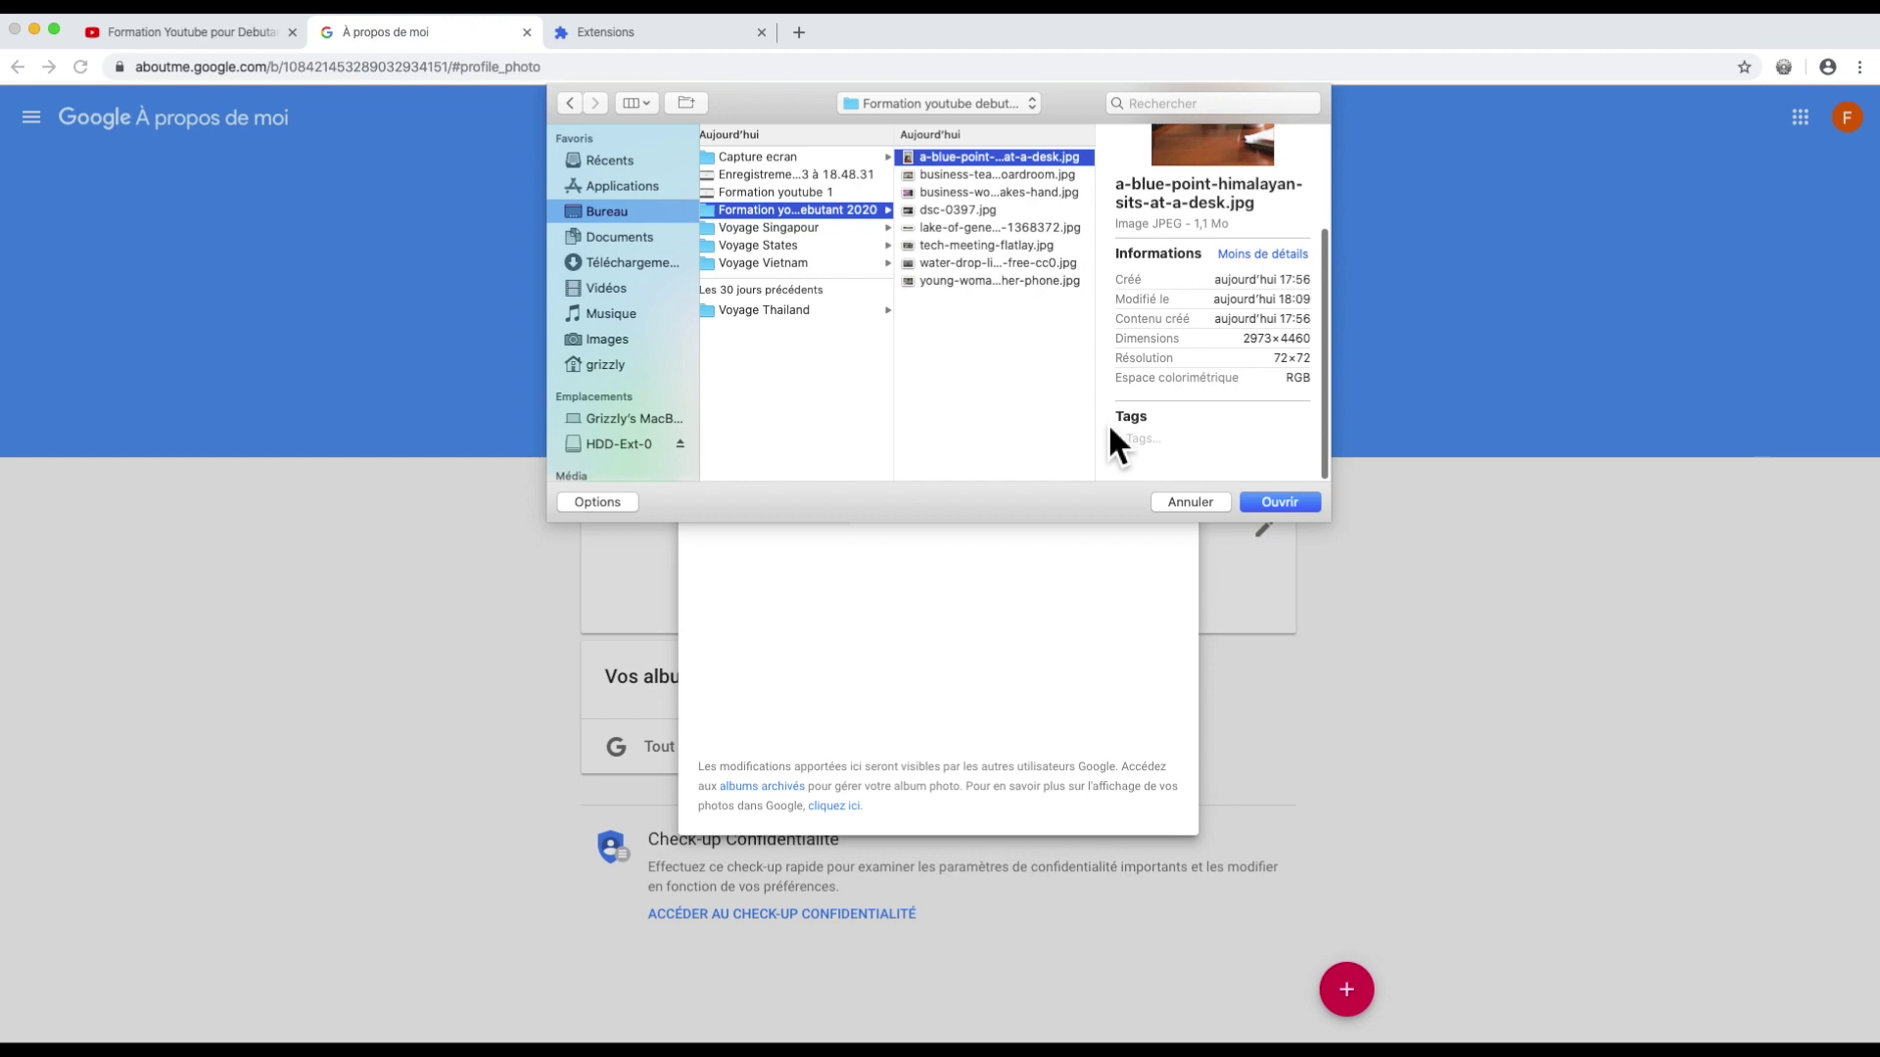
Step: Upload the cat photo, tighten its crop, and apply it as the profile picture
left_click(1277, 503)
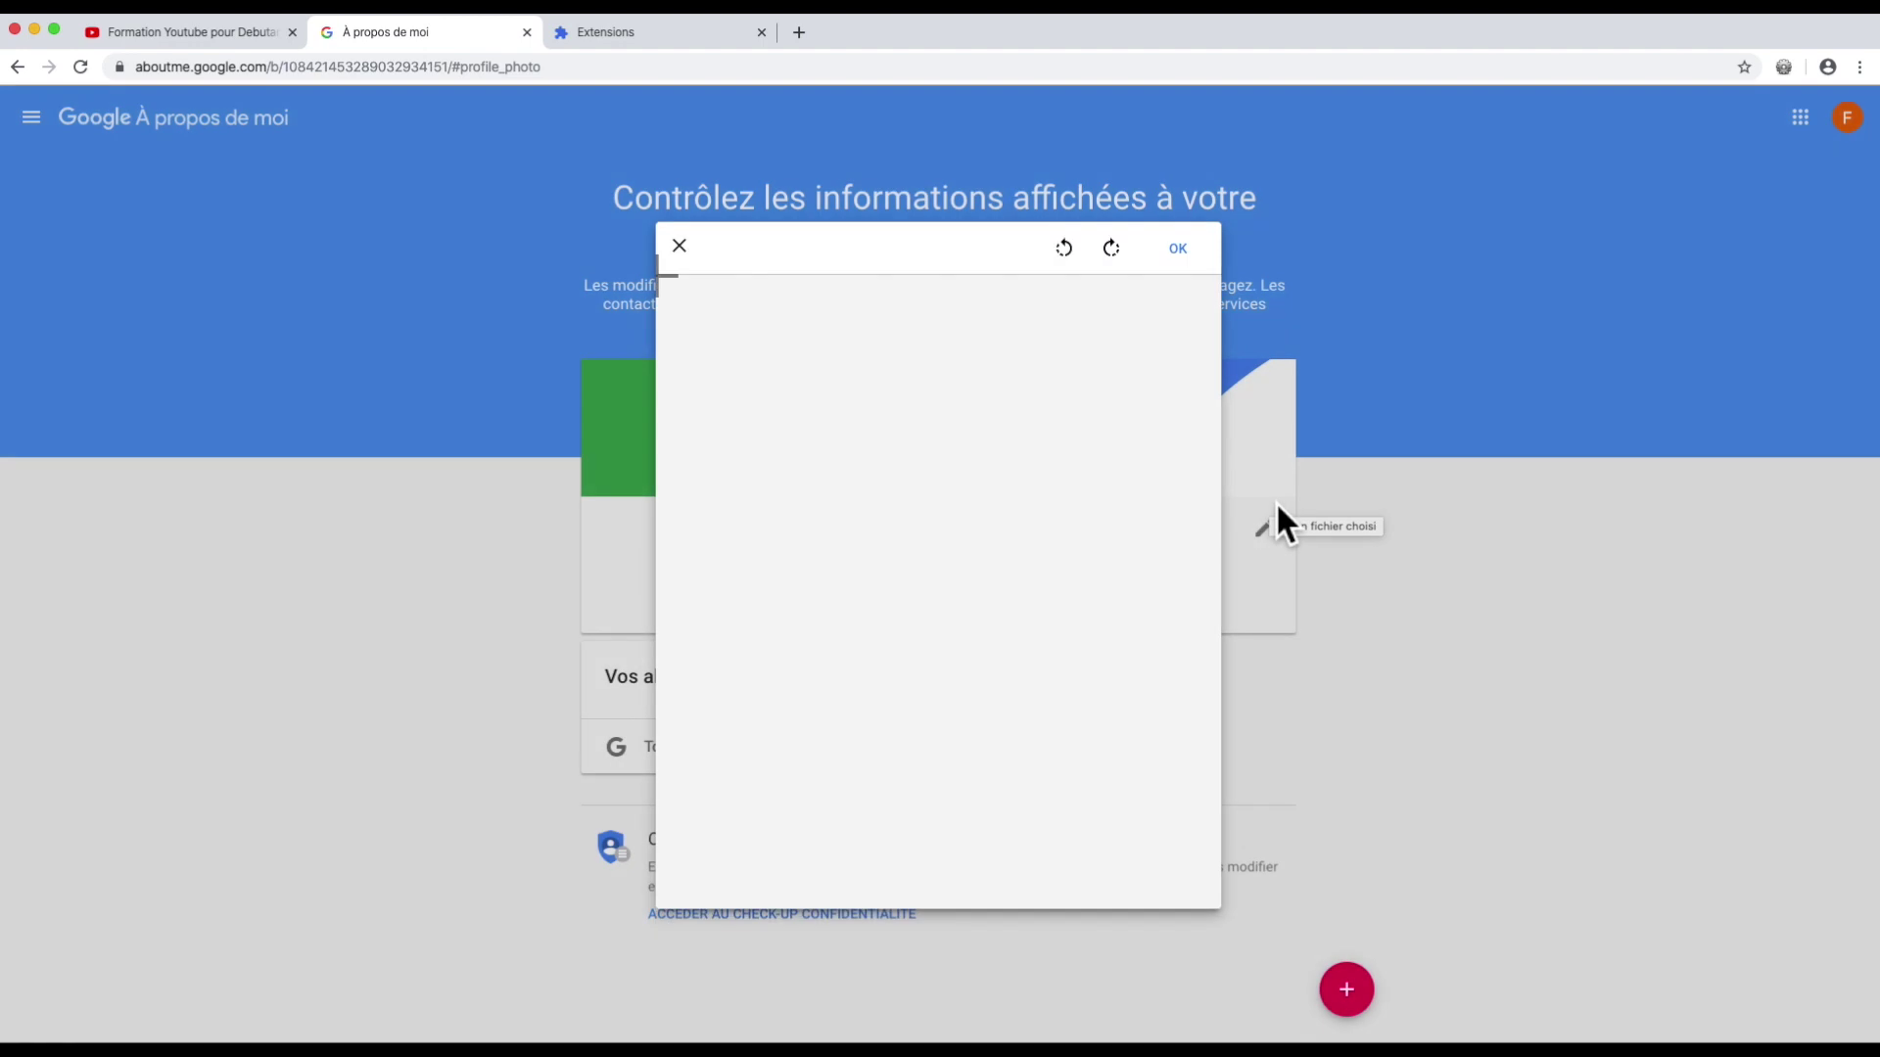
mouse_move(727, 382)
left_mouse_down()
mouse_move(857, 510)
mouse_move(701, 391)
mouse_move(791, 460)
mouse_move(730, 394)
left_mouse_up()
left_click(1111, 247)
left_click(1065, 247)
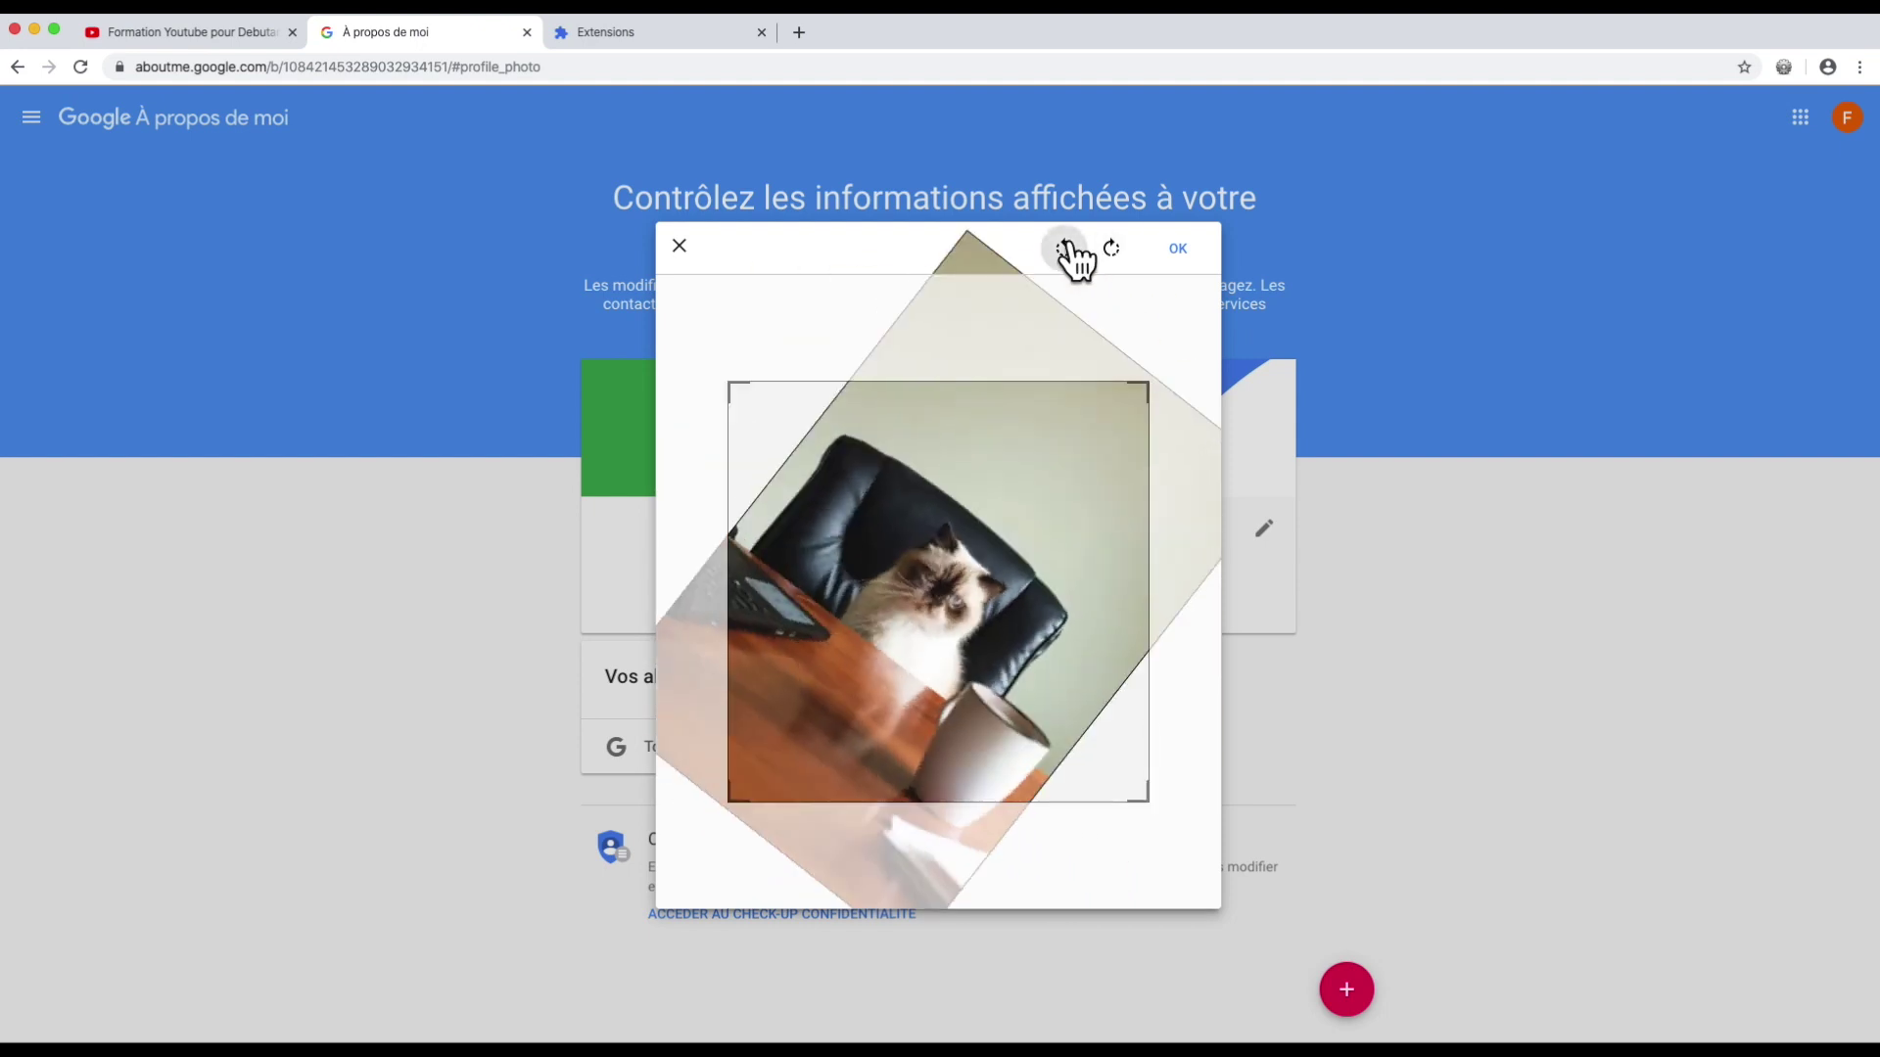
left_click(1178, 249)
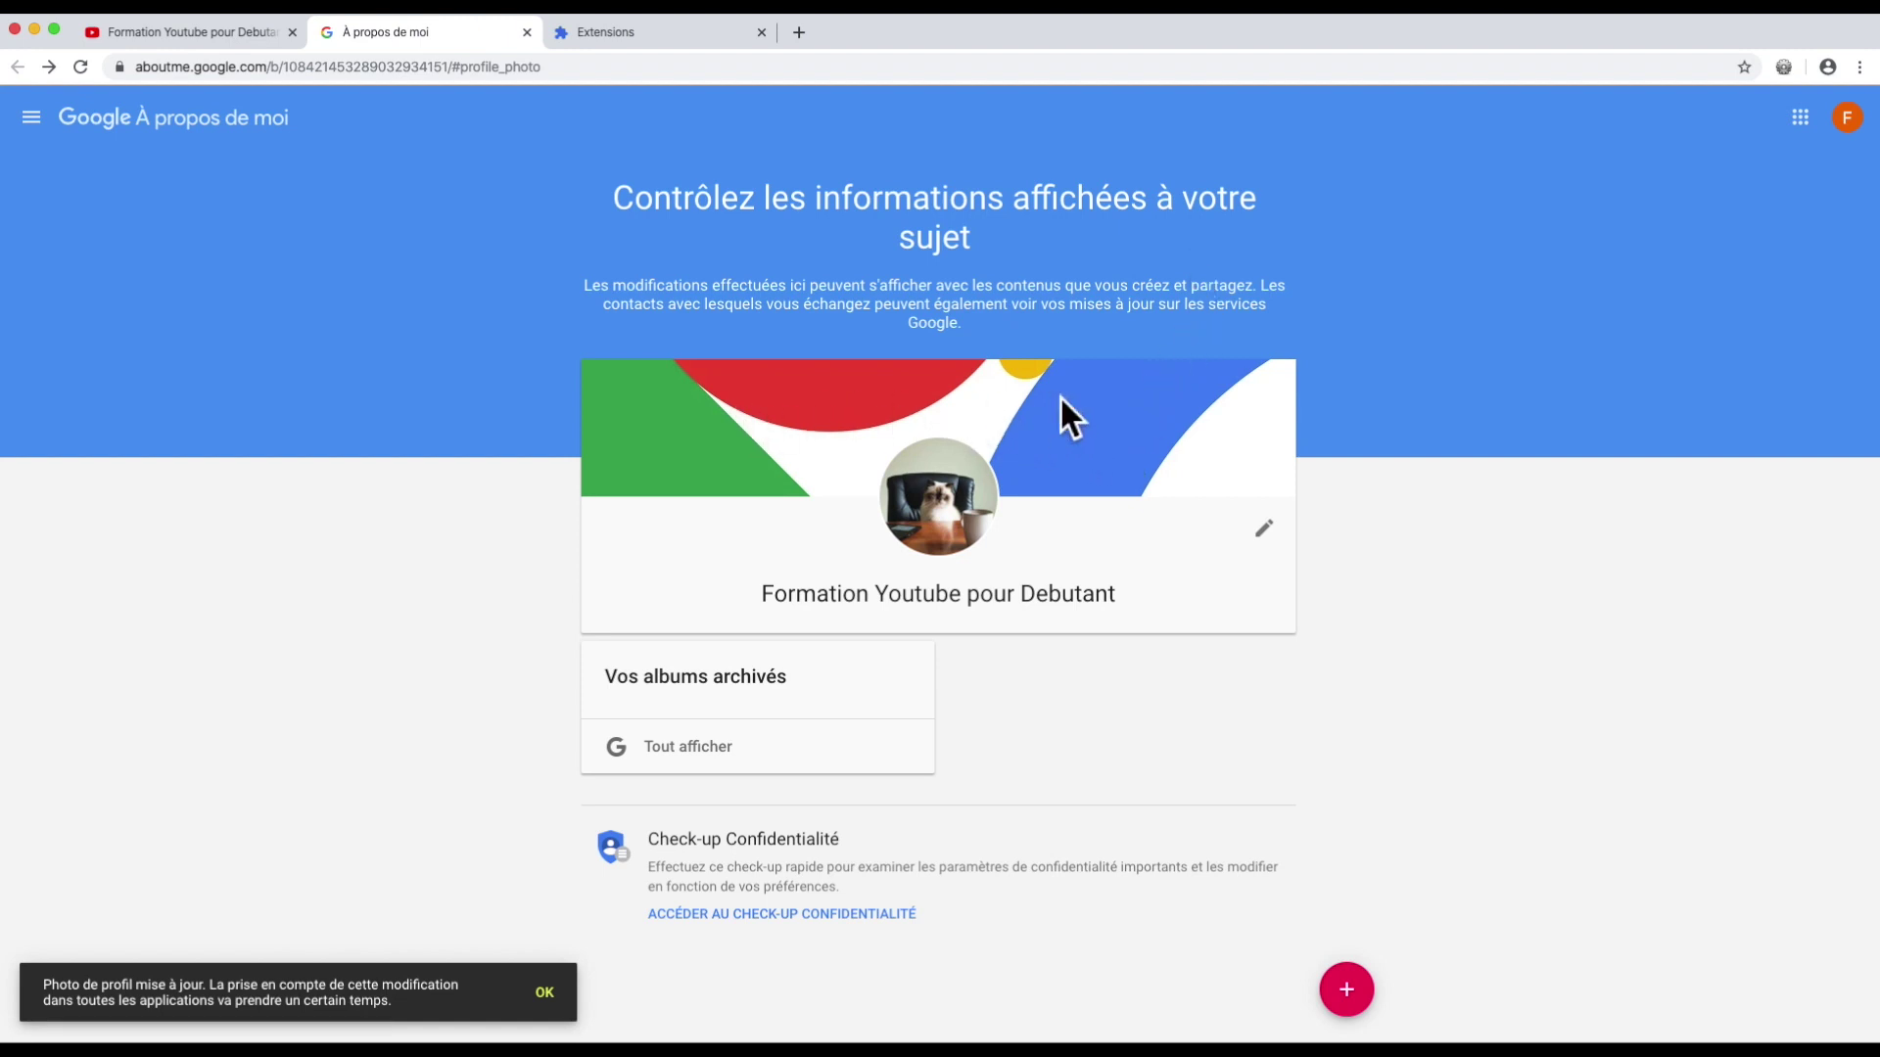
left_click(1272, 532)
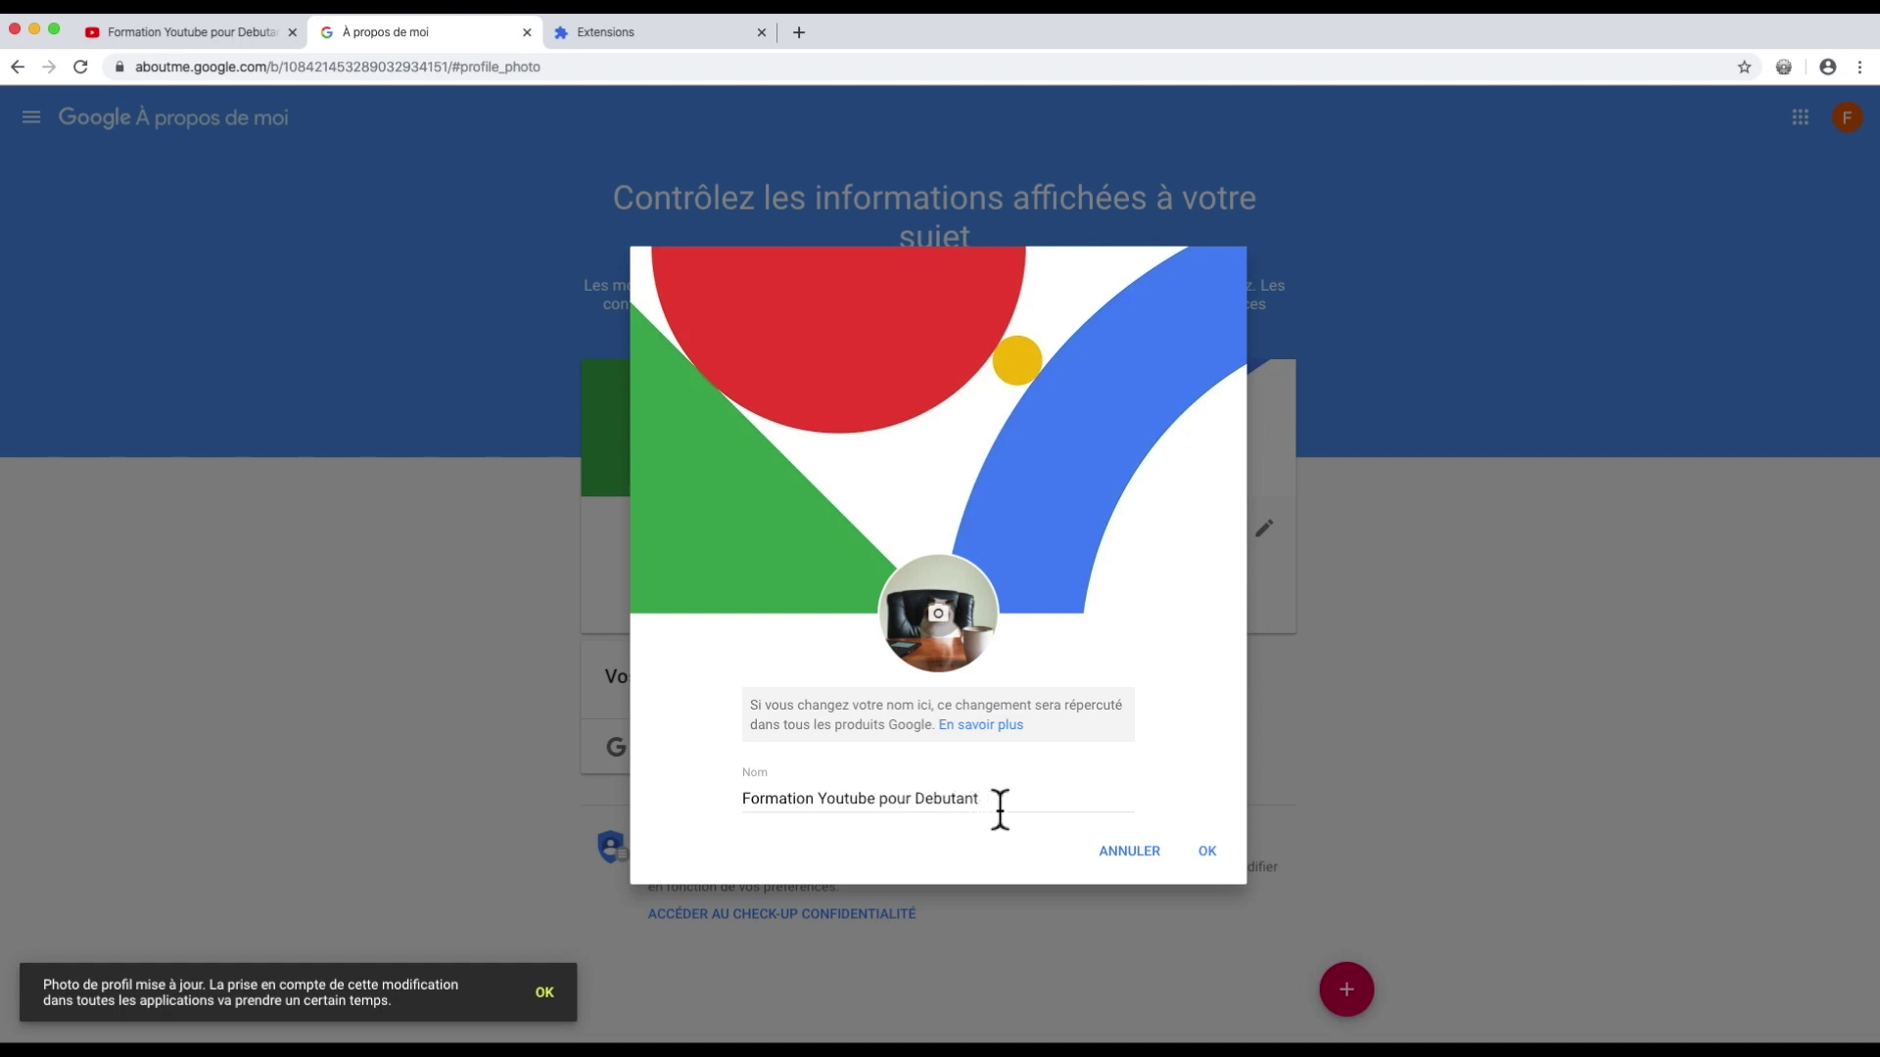
Step: Rename the profile to 'Youtube - Tuto, Astuces et Optimisation' and confirm the change
left_click_drag(1004, 801, 679, 789)
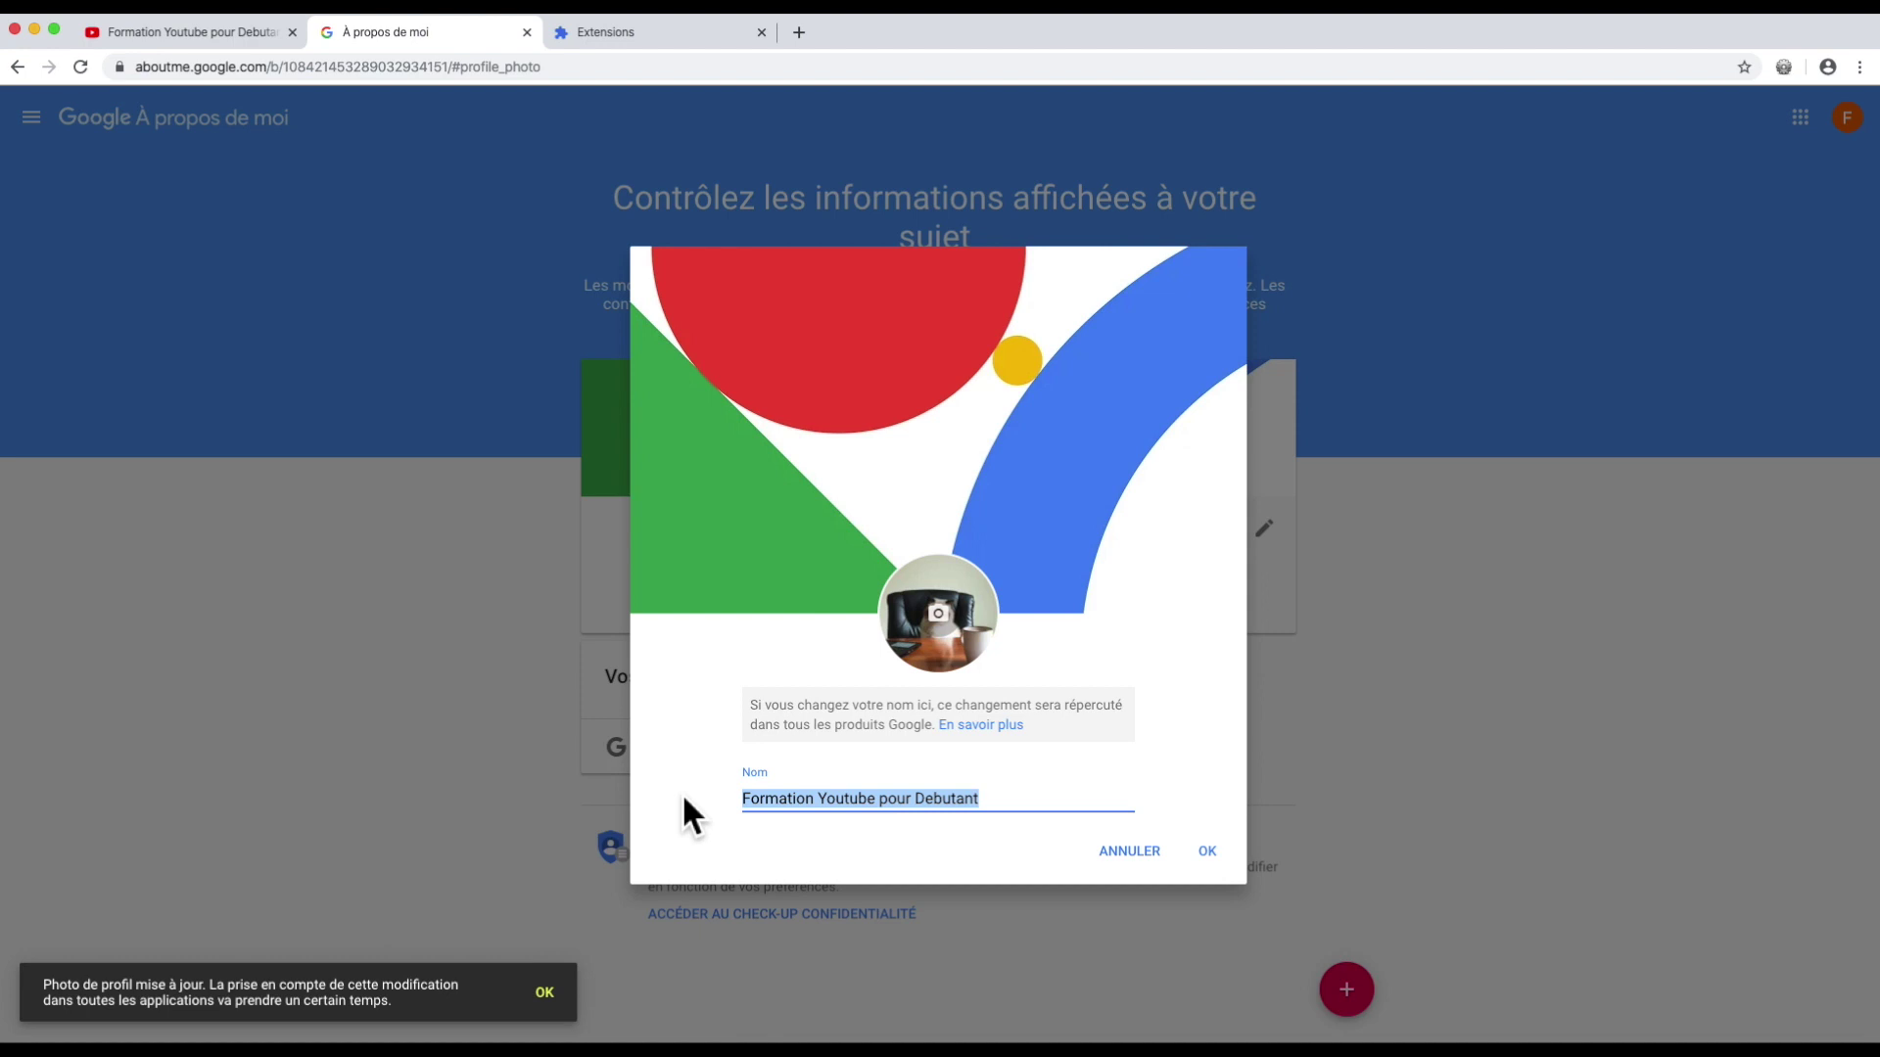
type("Youtube - ")
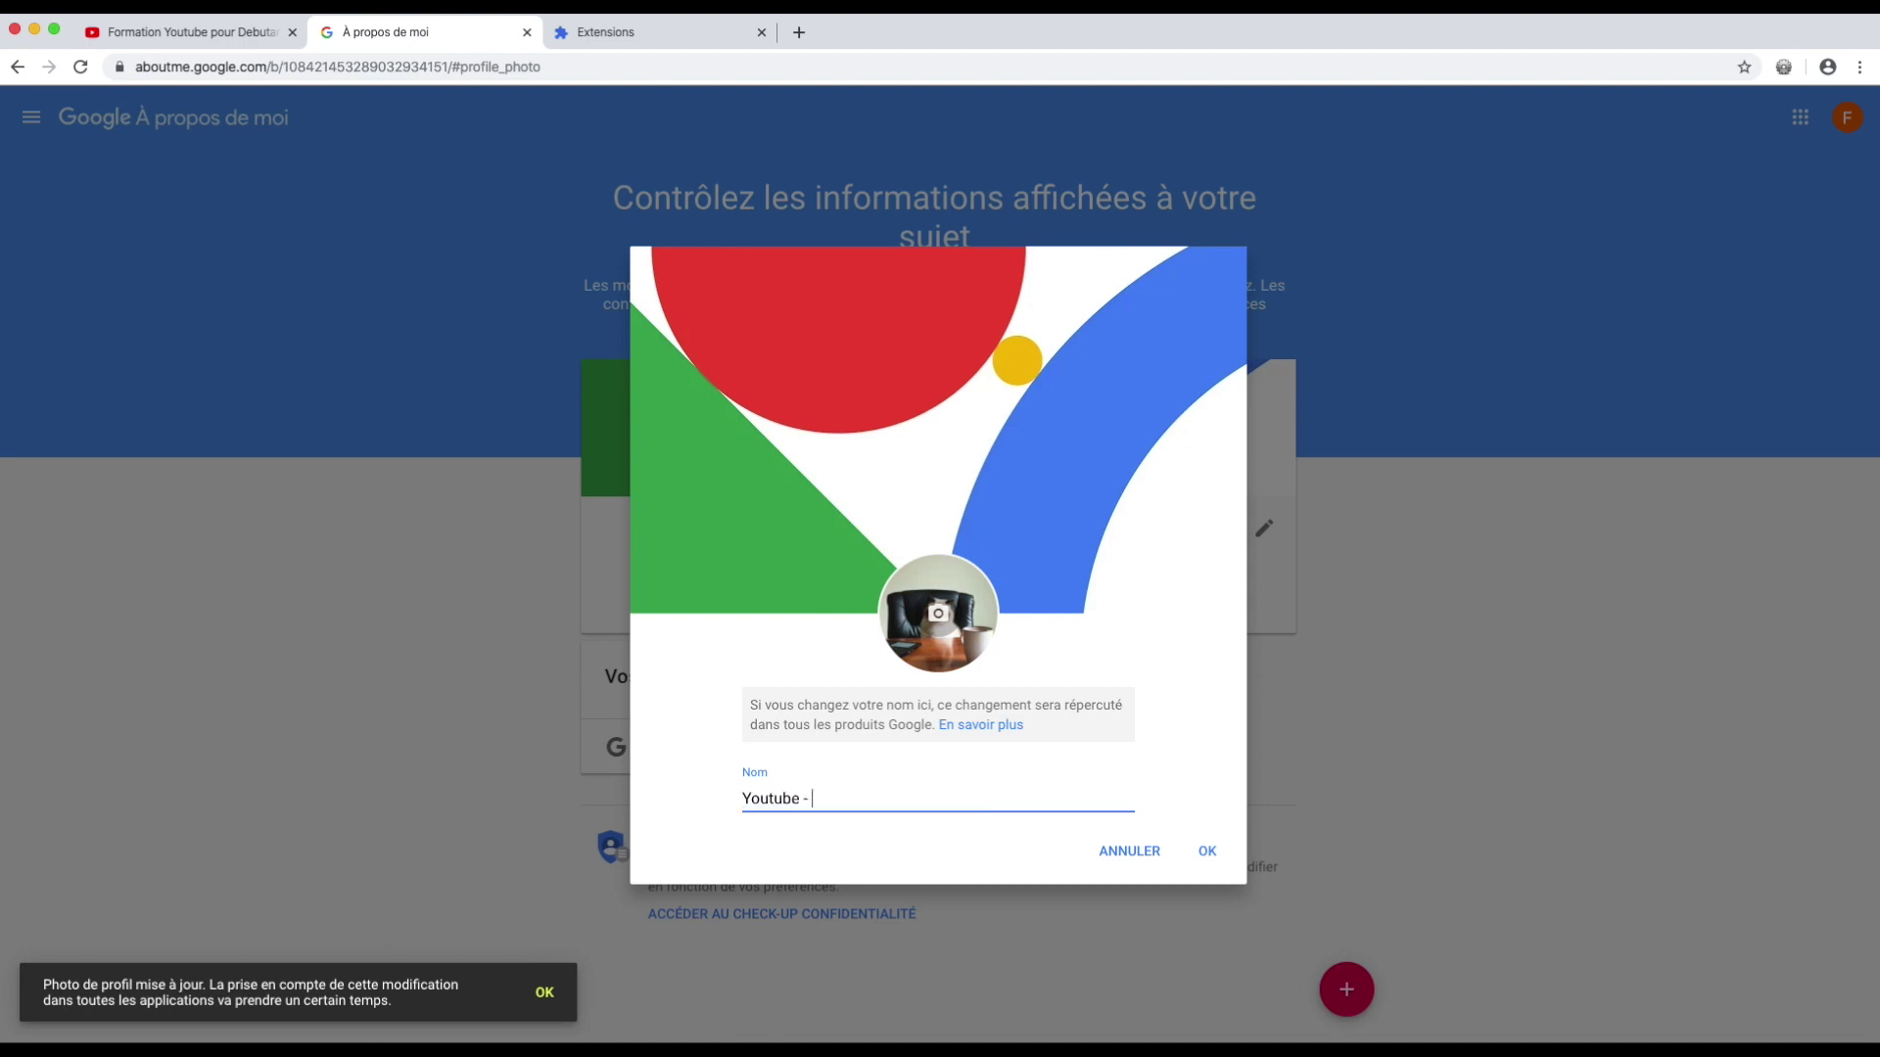
type("Tuto, As")
type("es et Optimisation")
left_click(1206, 847)
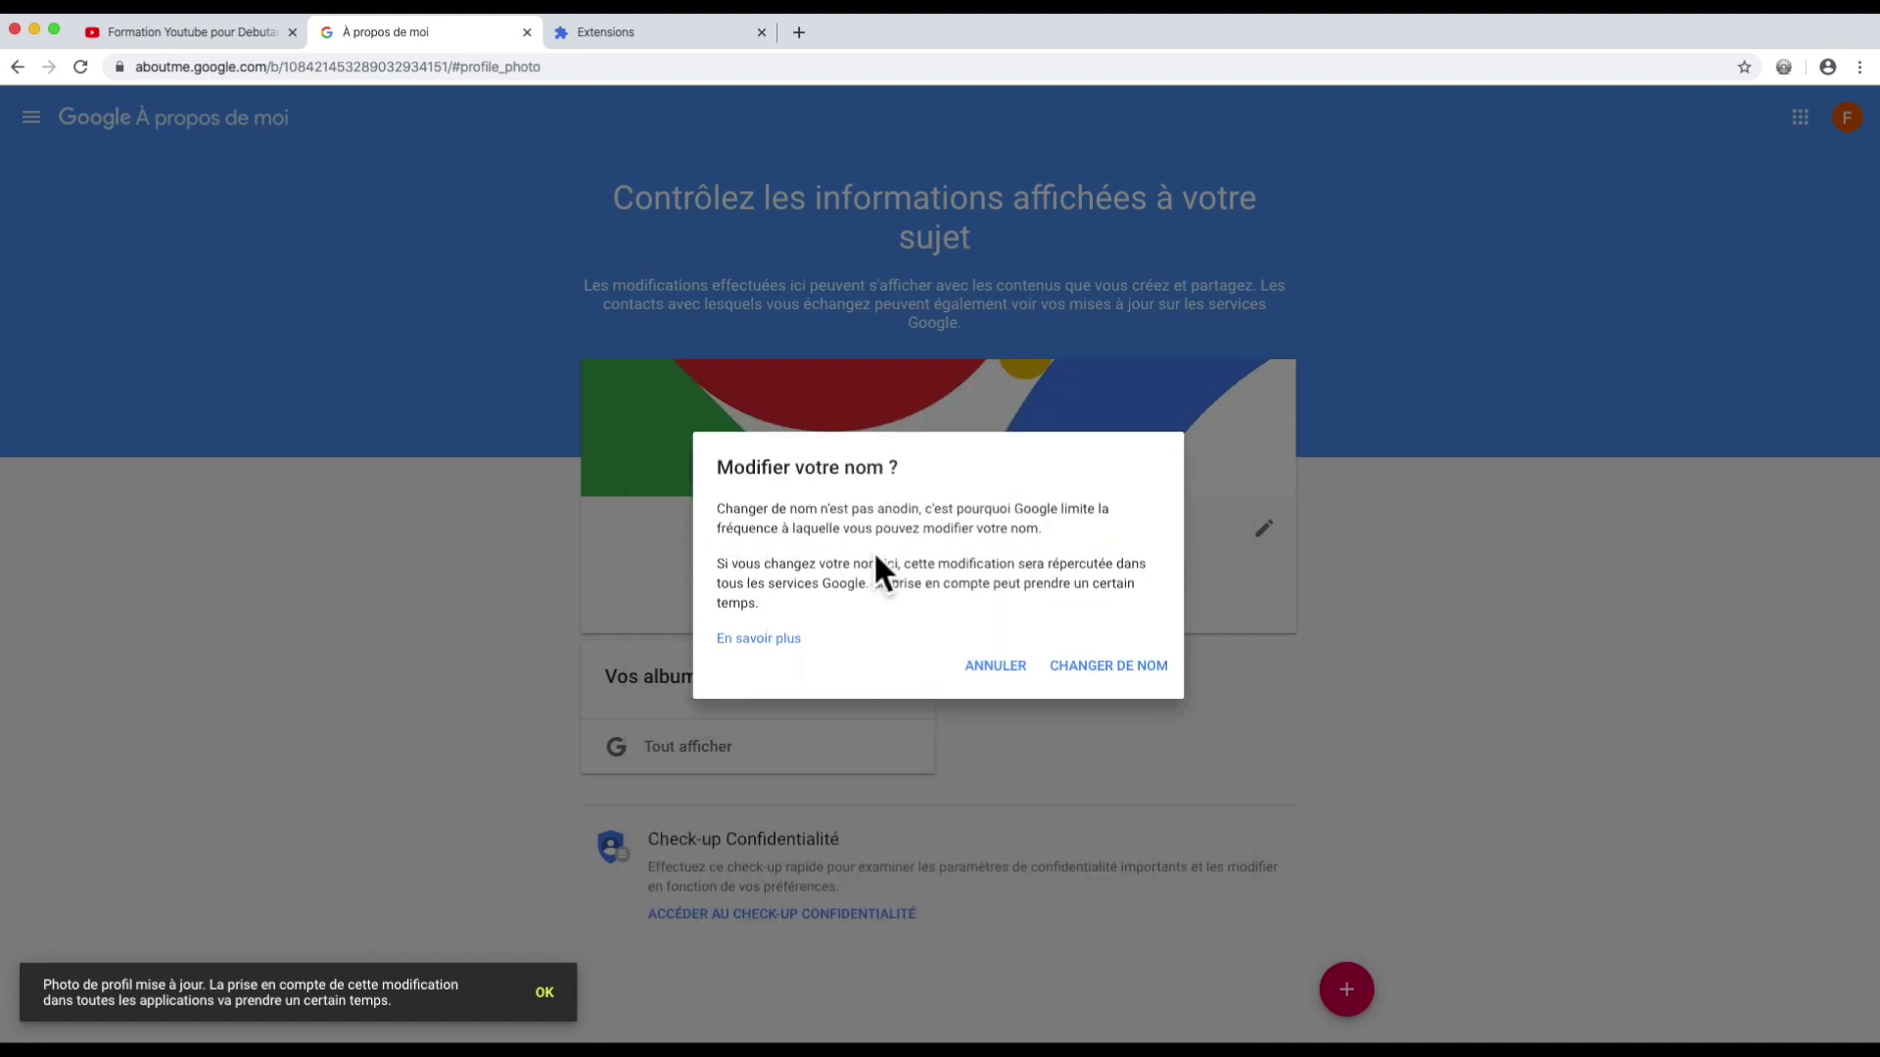
left_click(1097, 668)
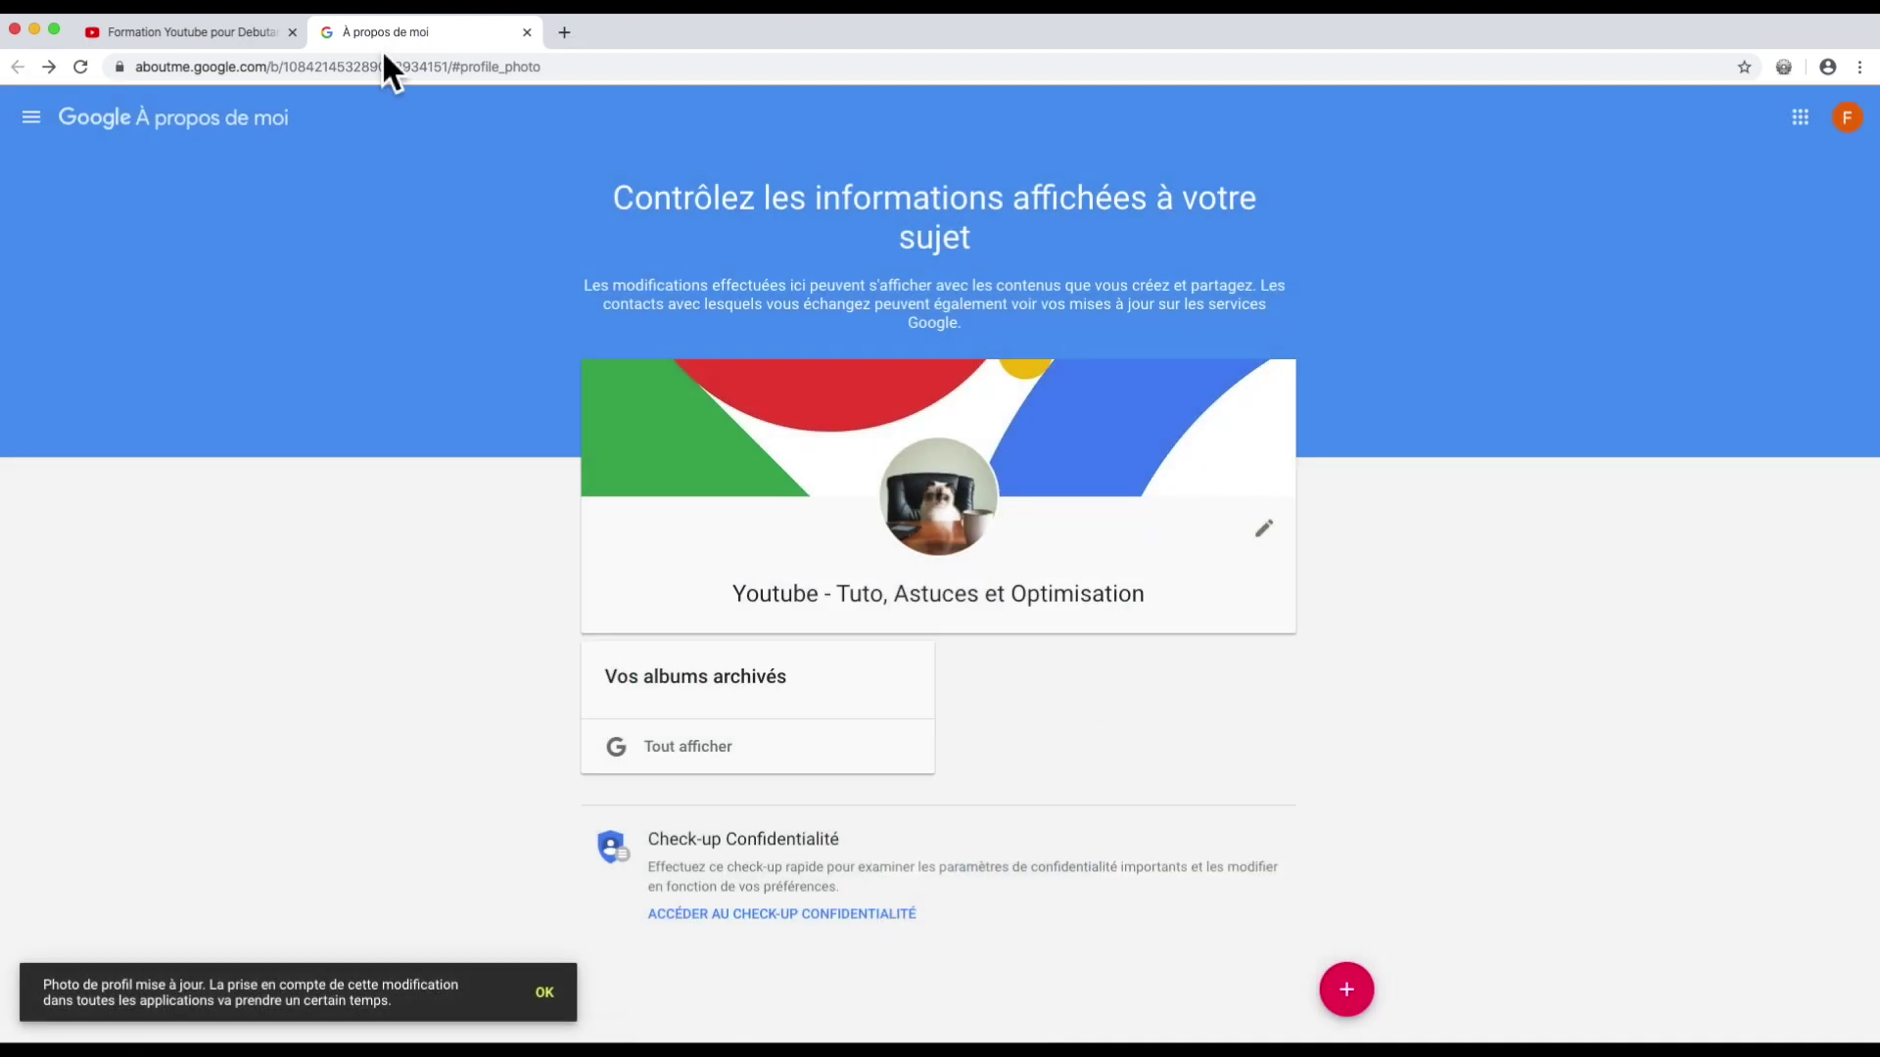
Step: Refresh the channel page and upload lake-of-geneva-switzerland-1368372.jpg as the channel banner
left_click(207, 37)
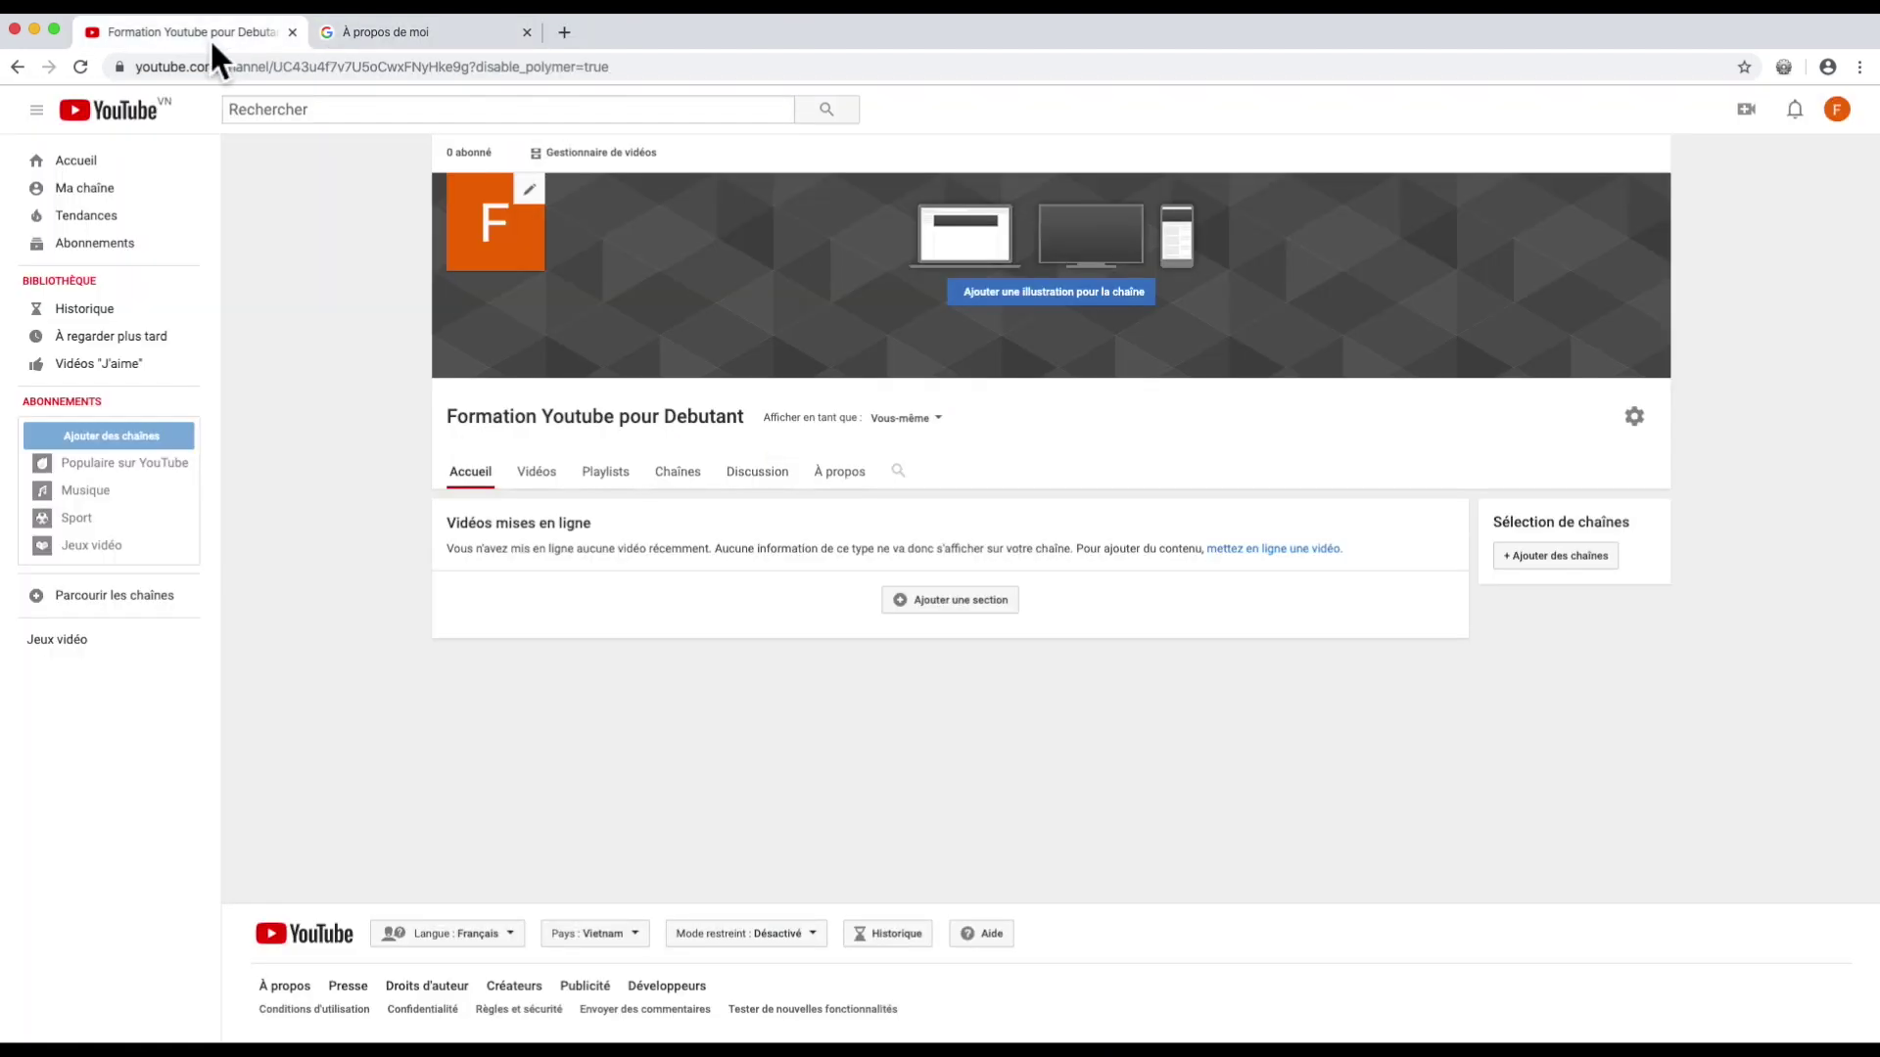
left_click(82, 70)
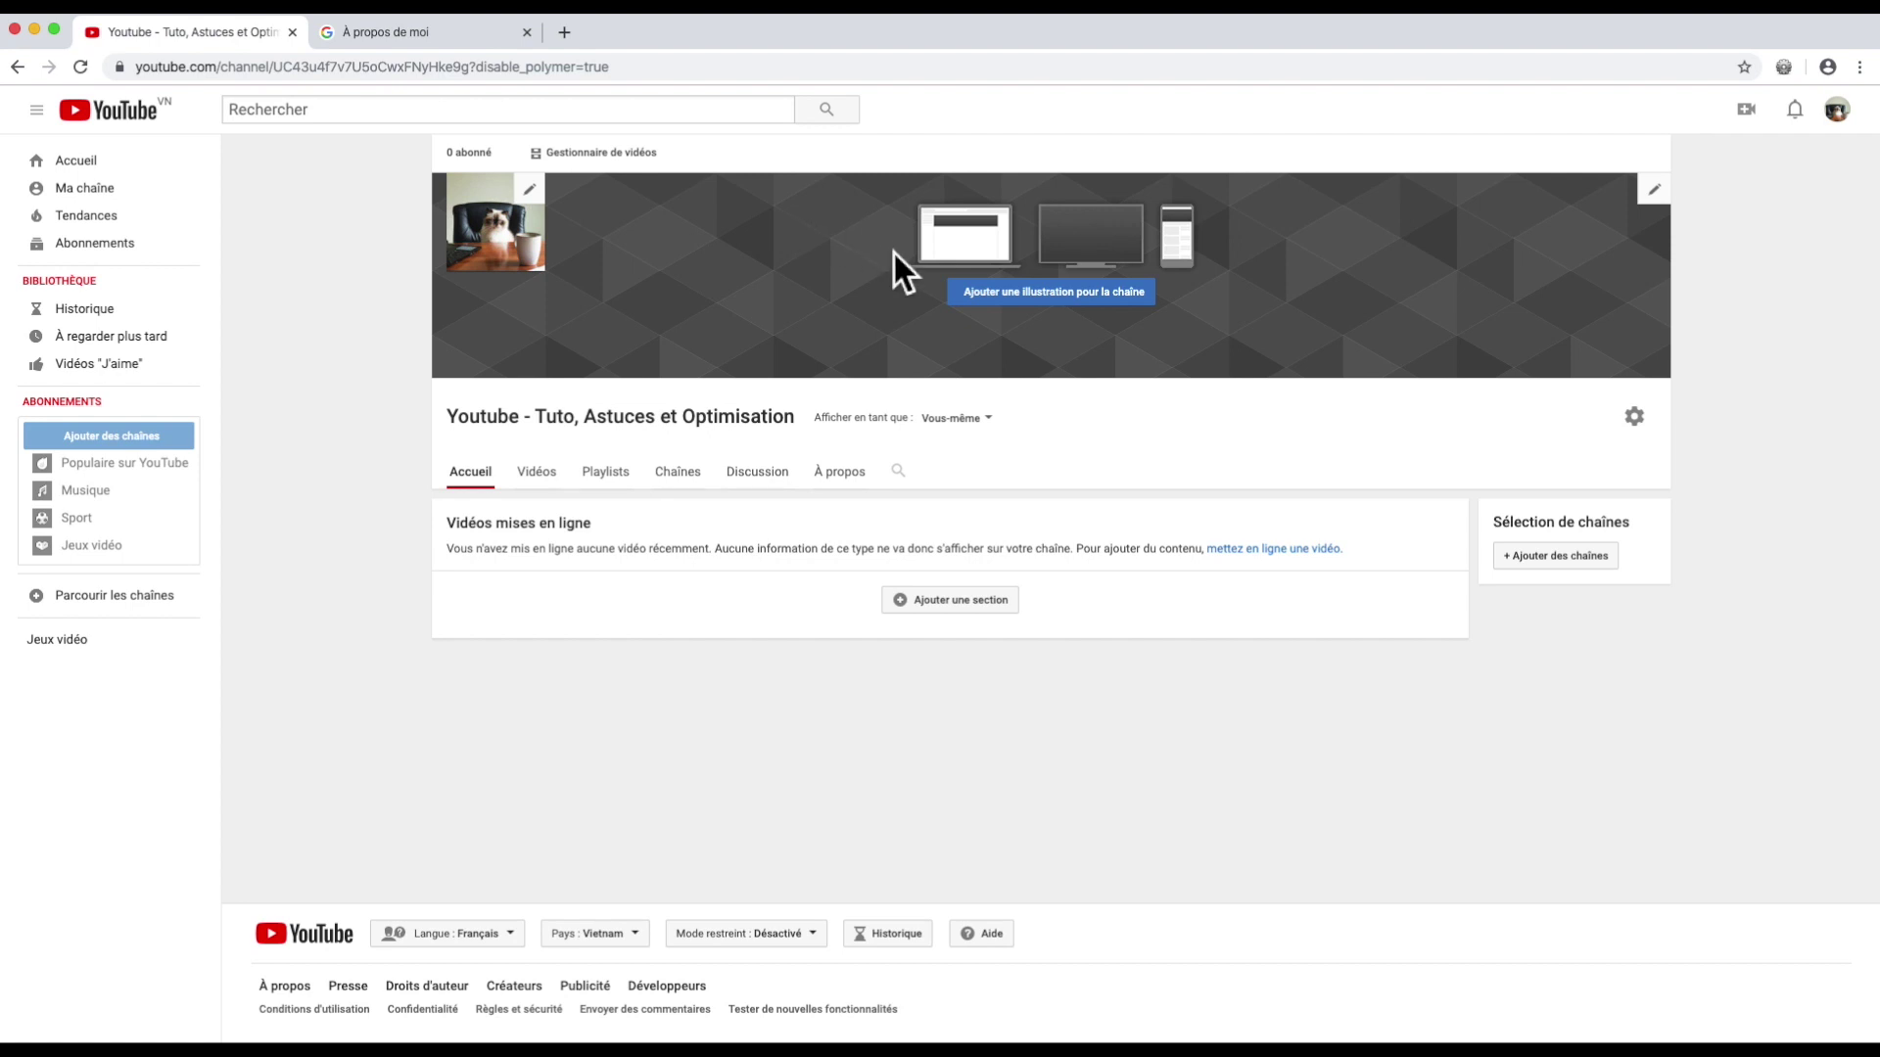
left_click(1046, 286)
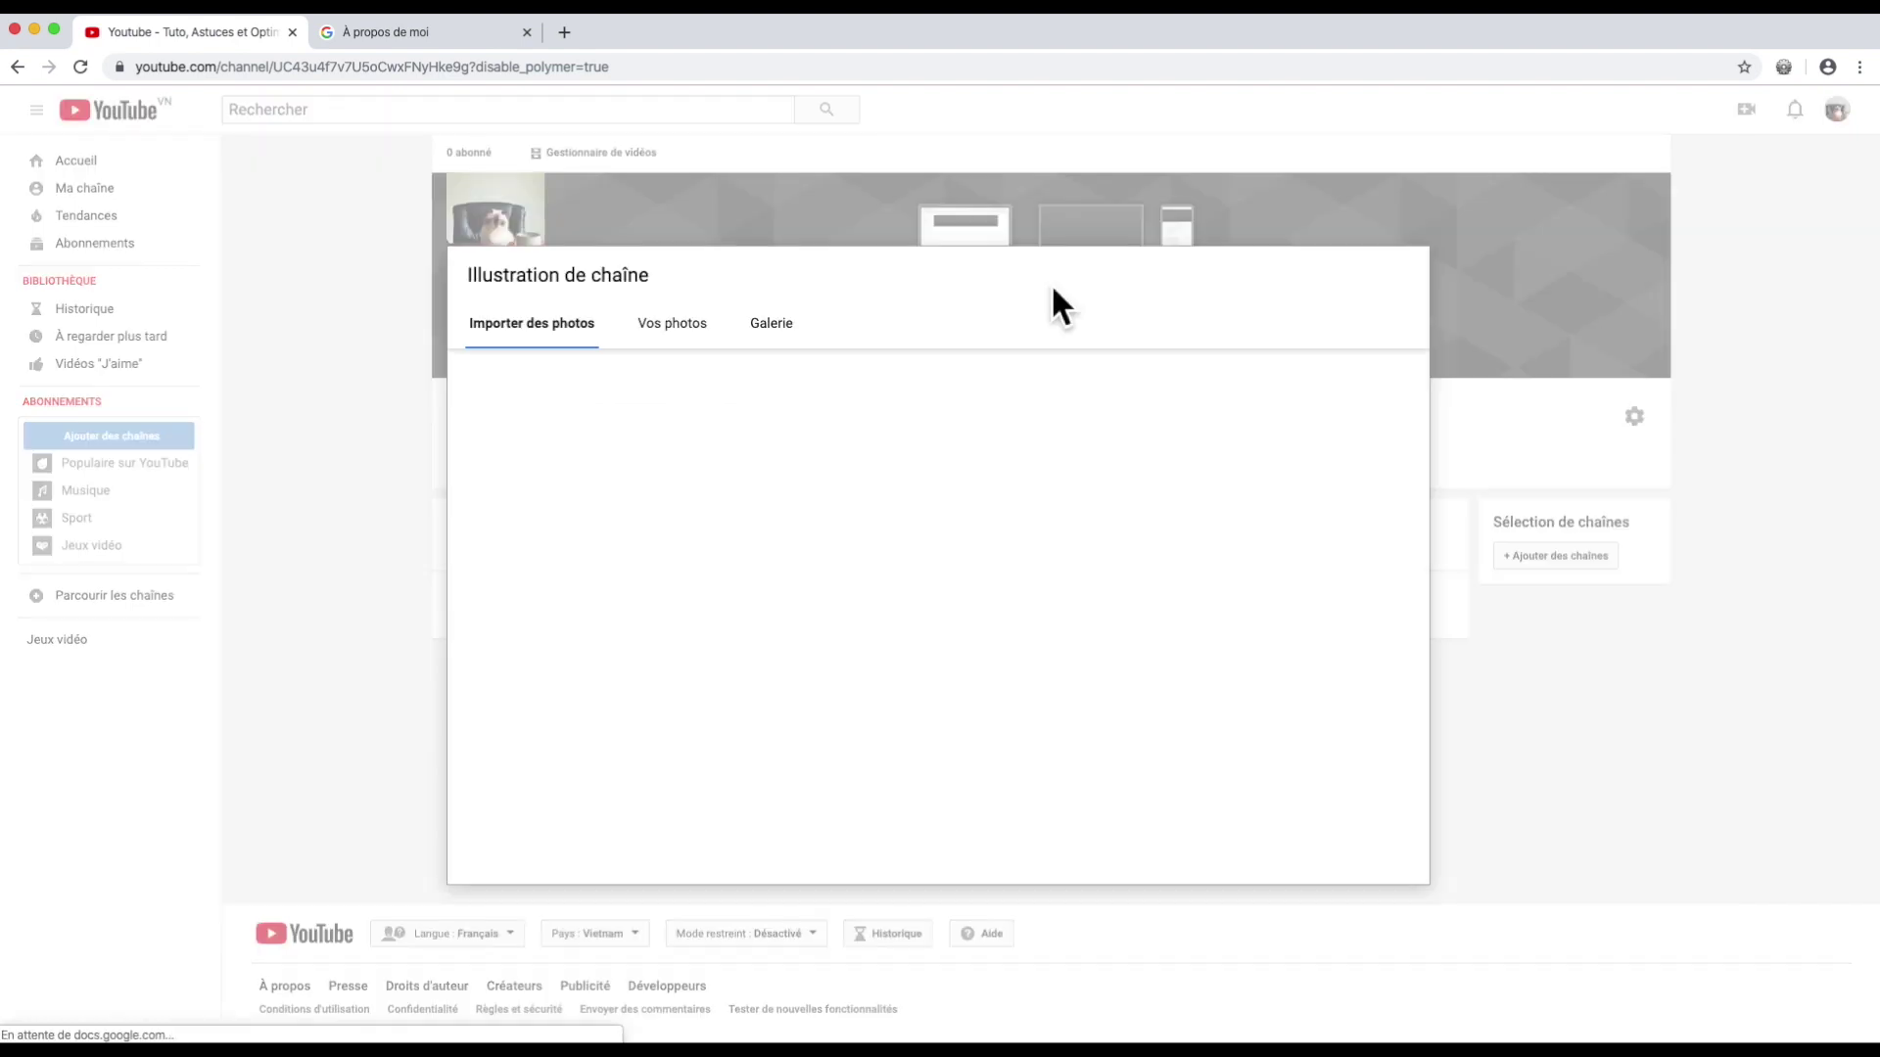
left_click(948, 617)
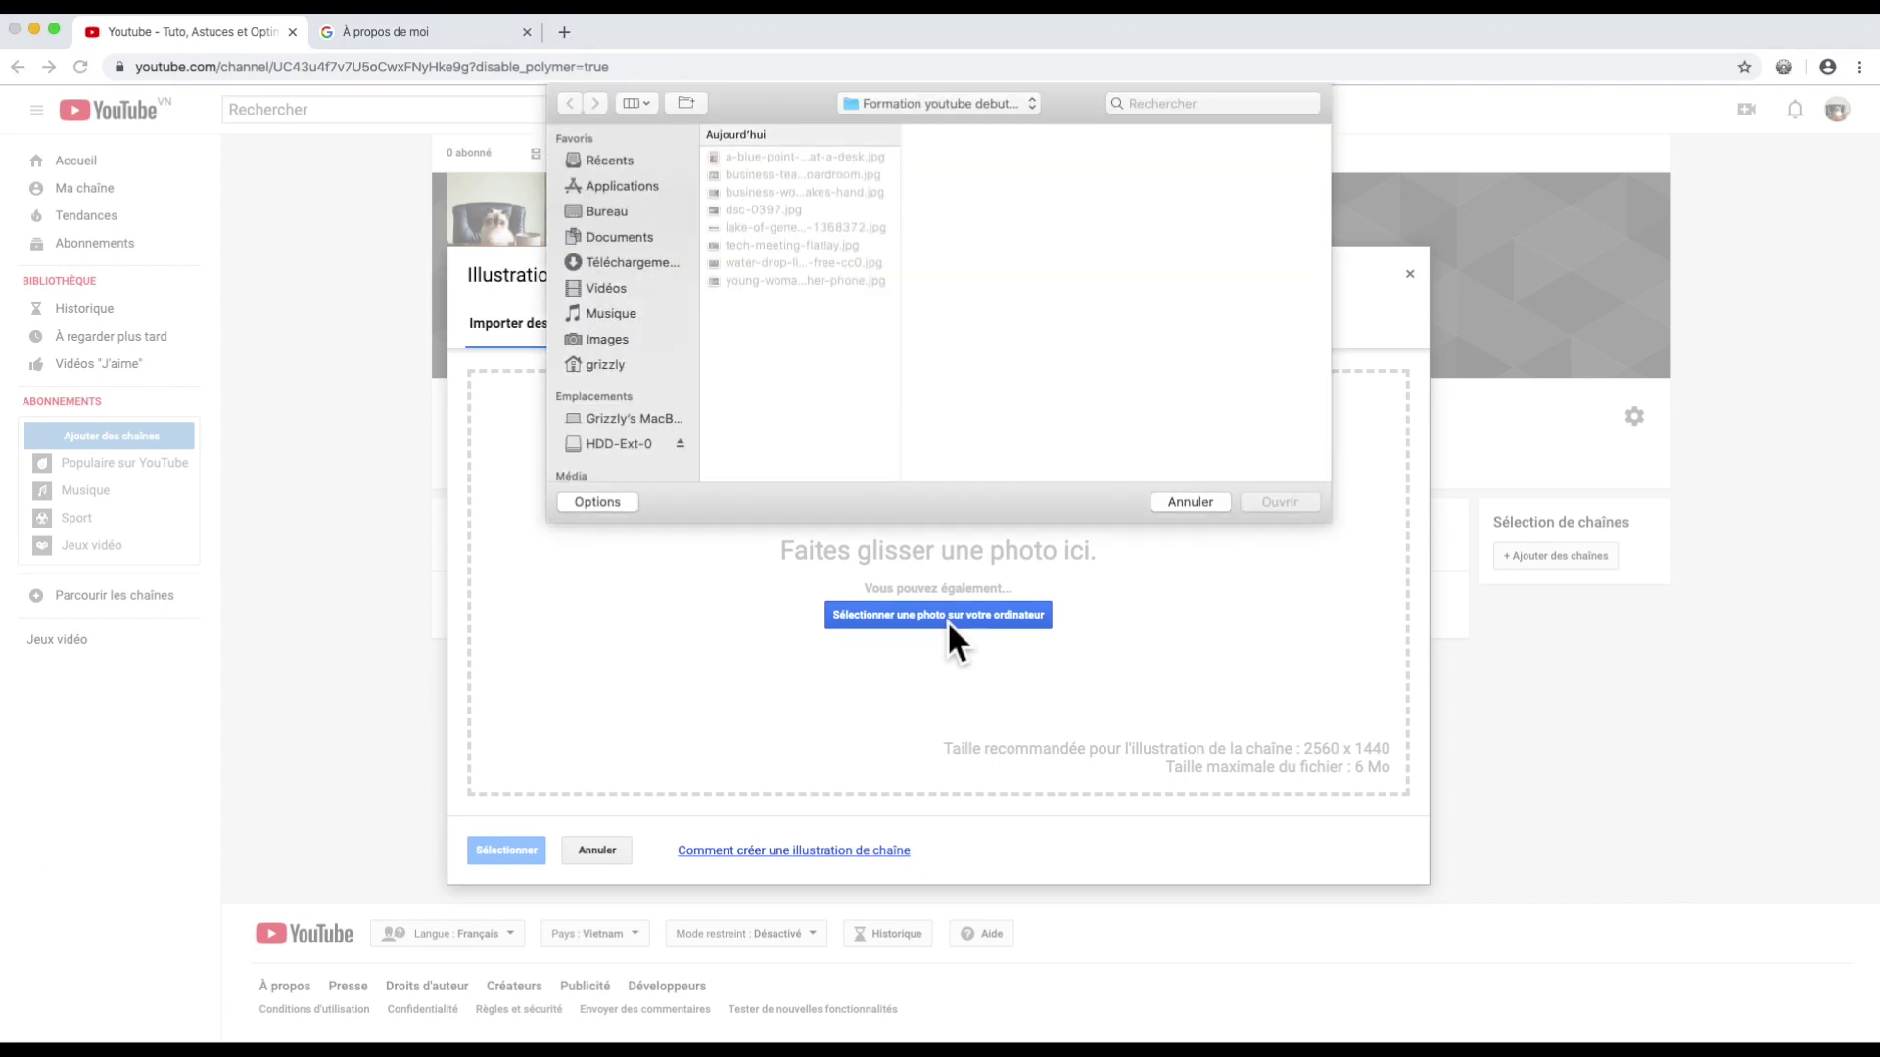
left_click(808, 174)
left_click(807, 233)
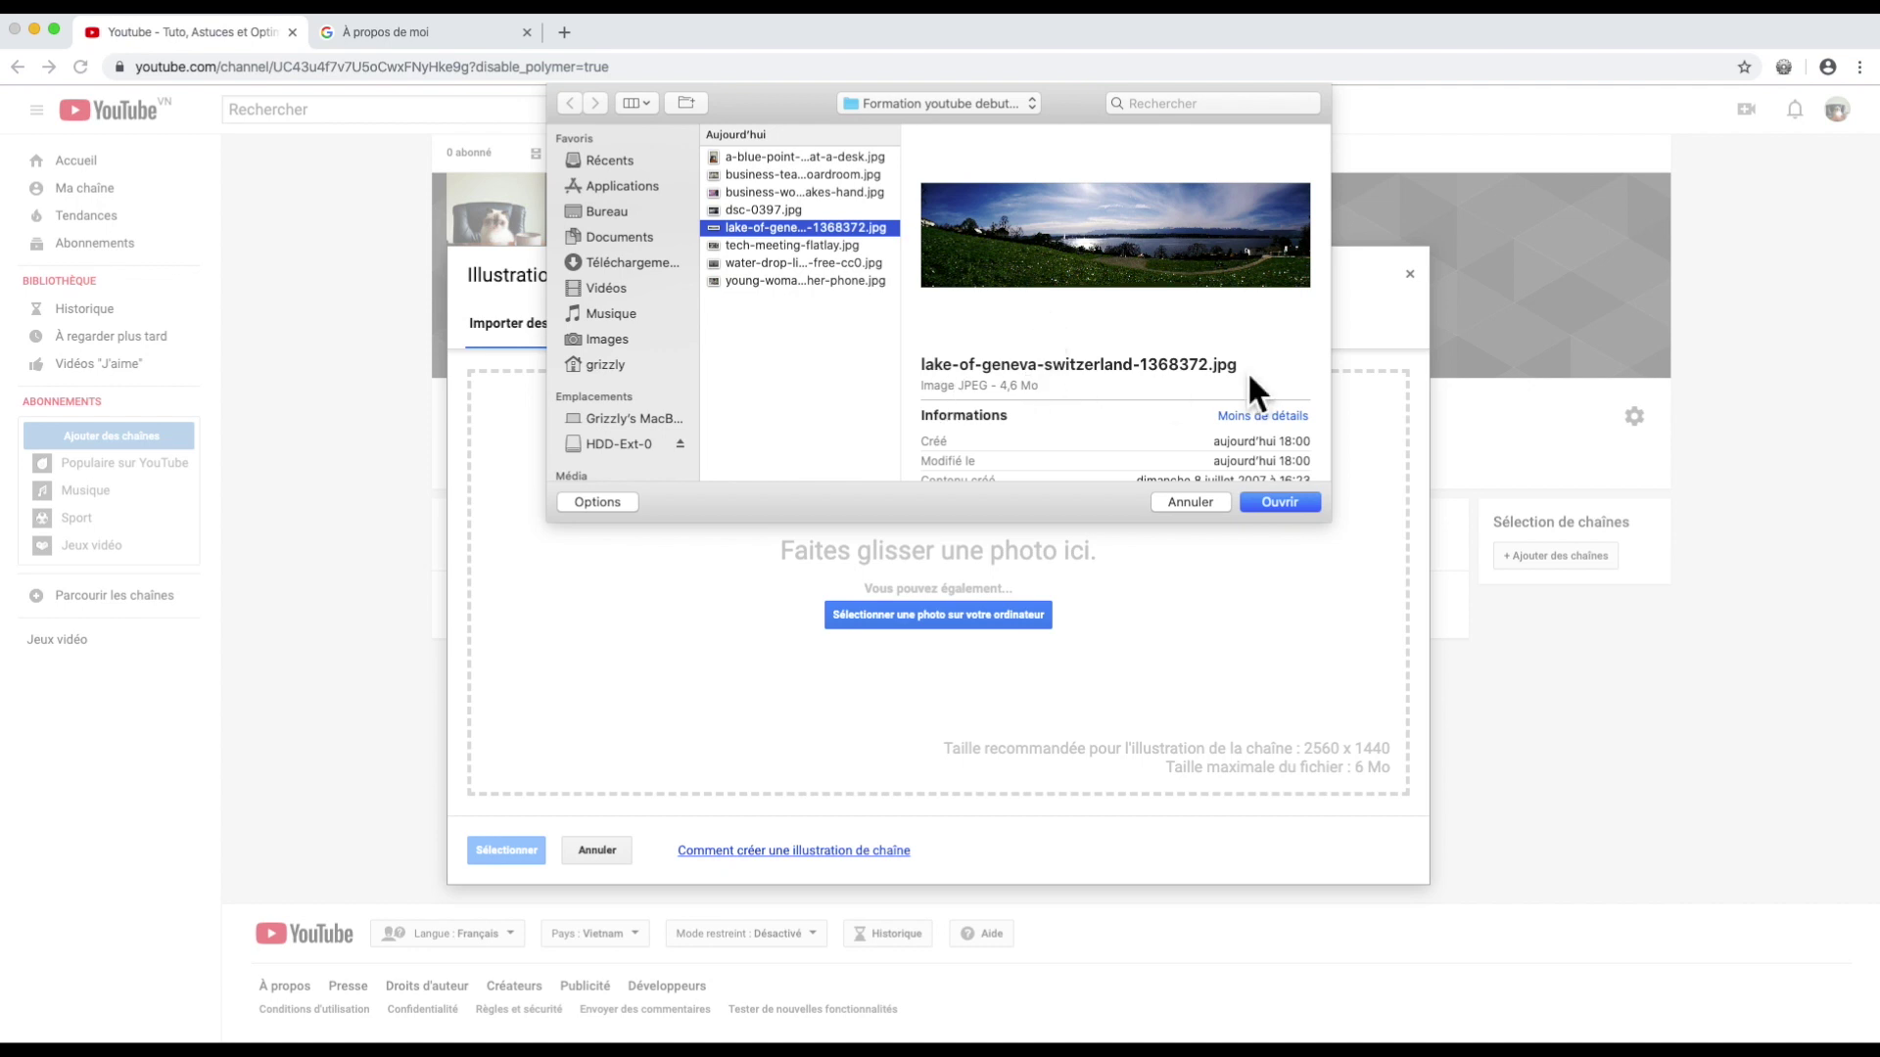
scroll(1253, 372, "down", 2)
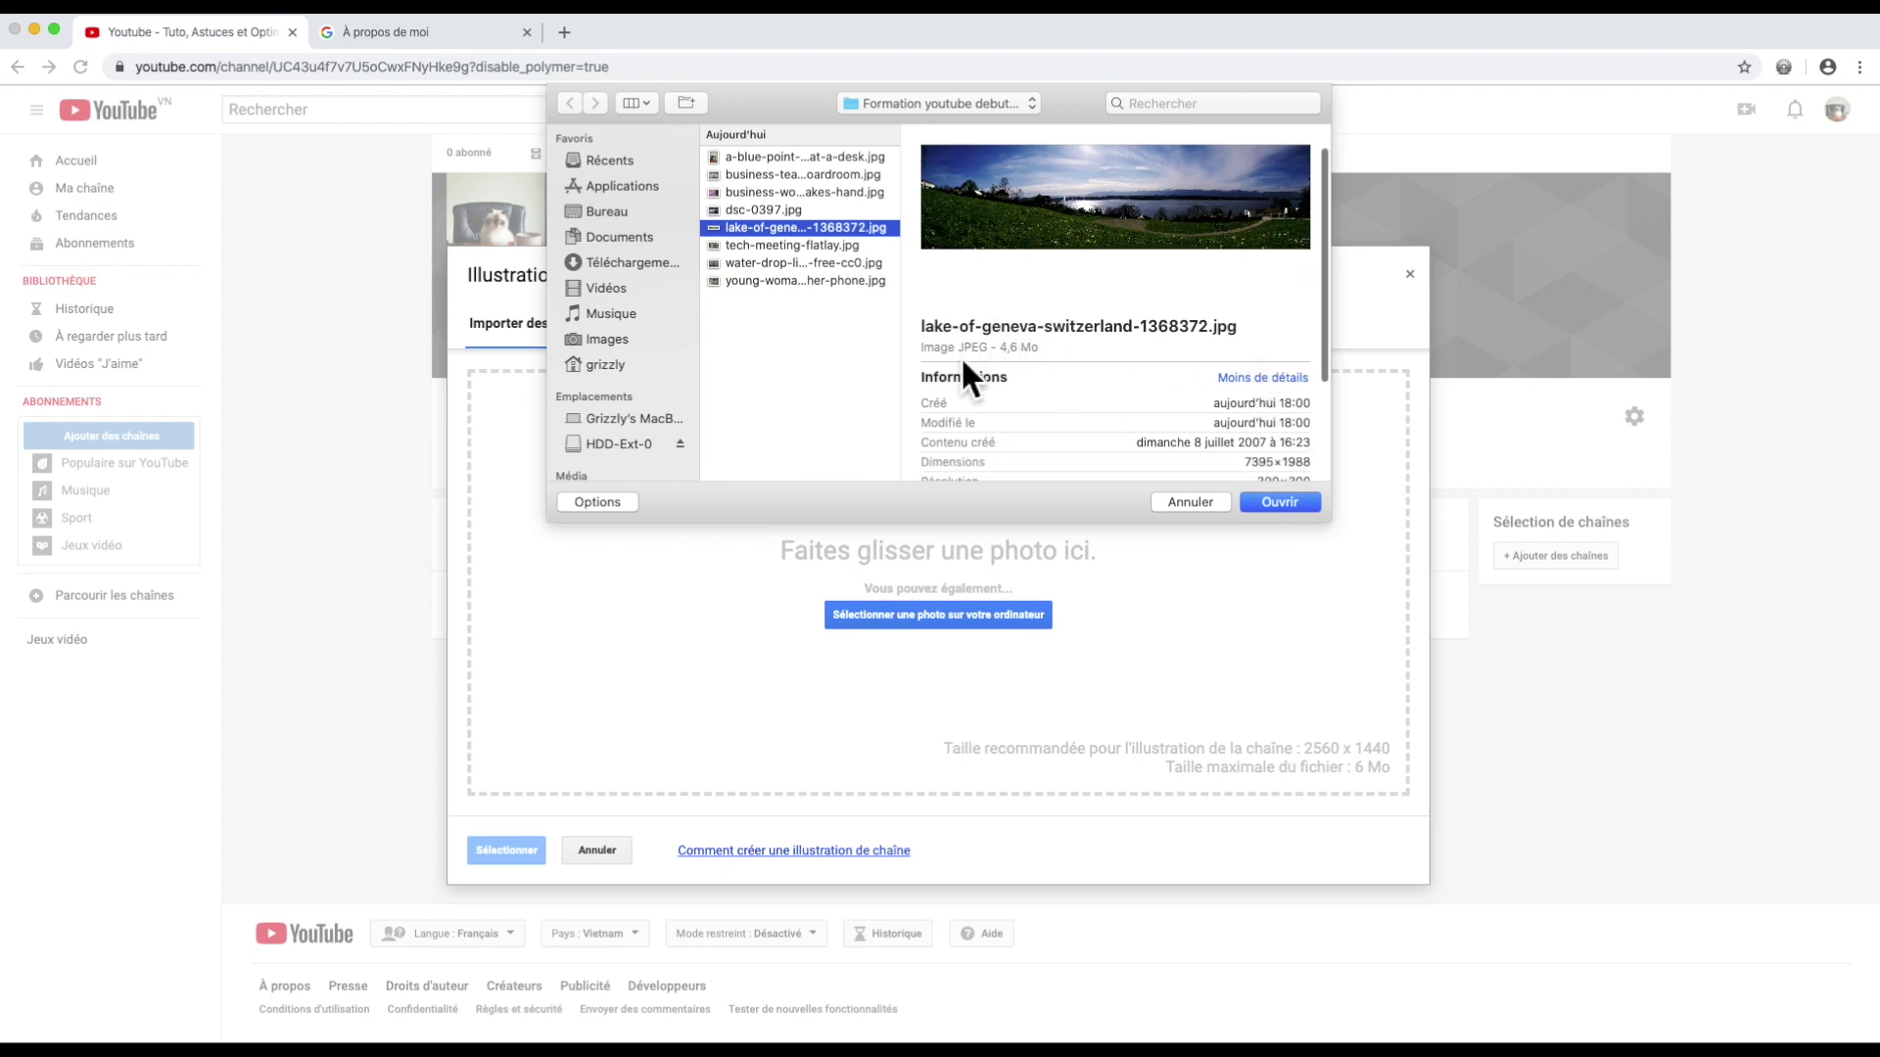
scroll(1254, 372, "down", 5)
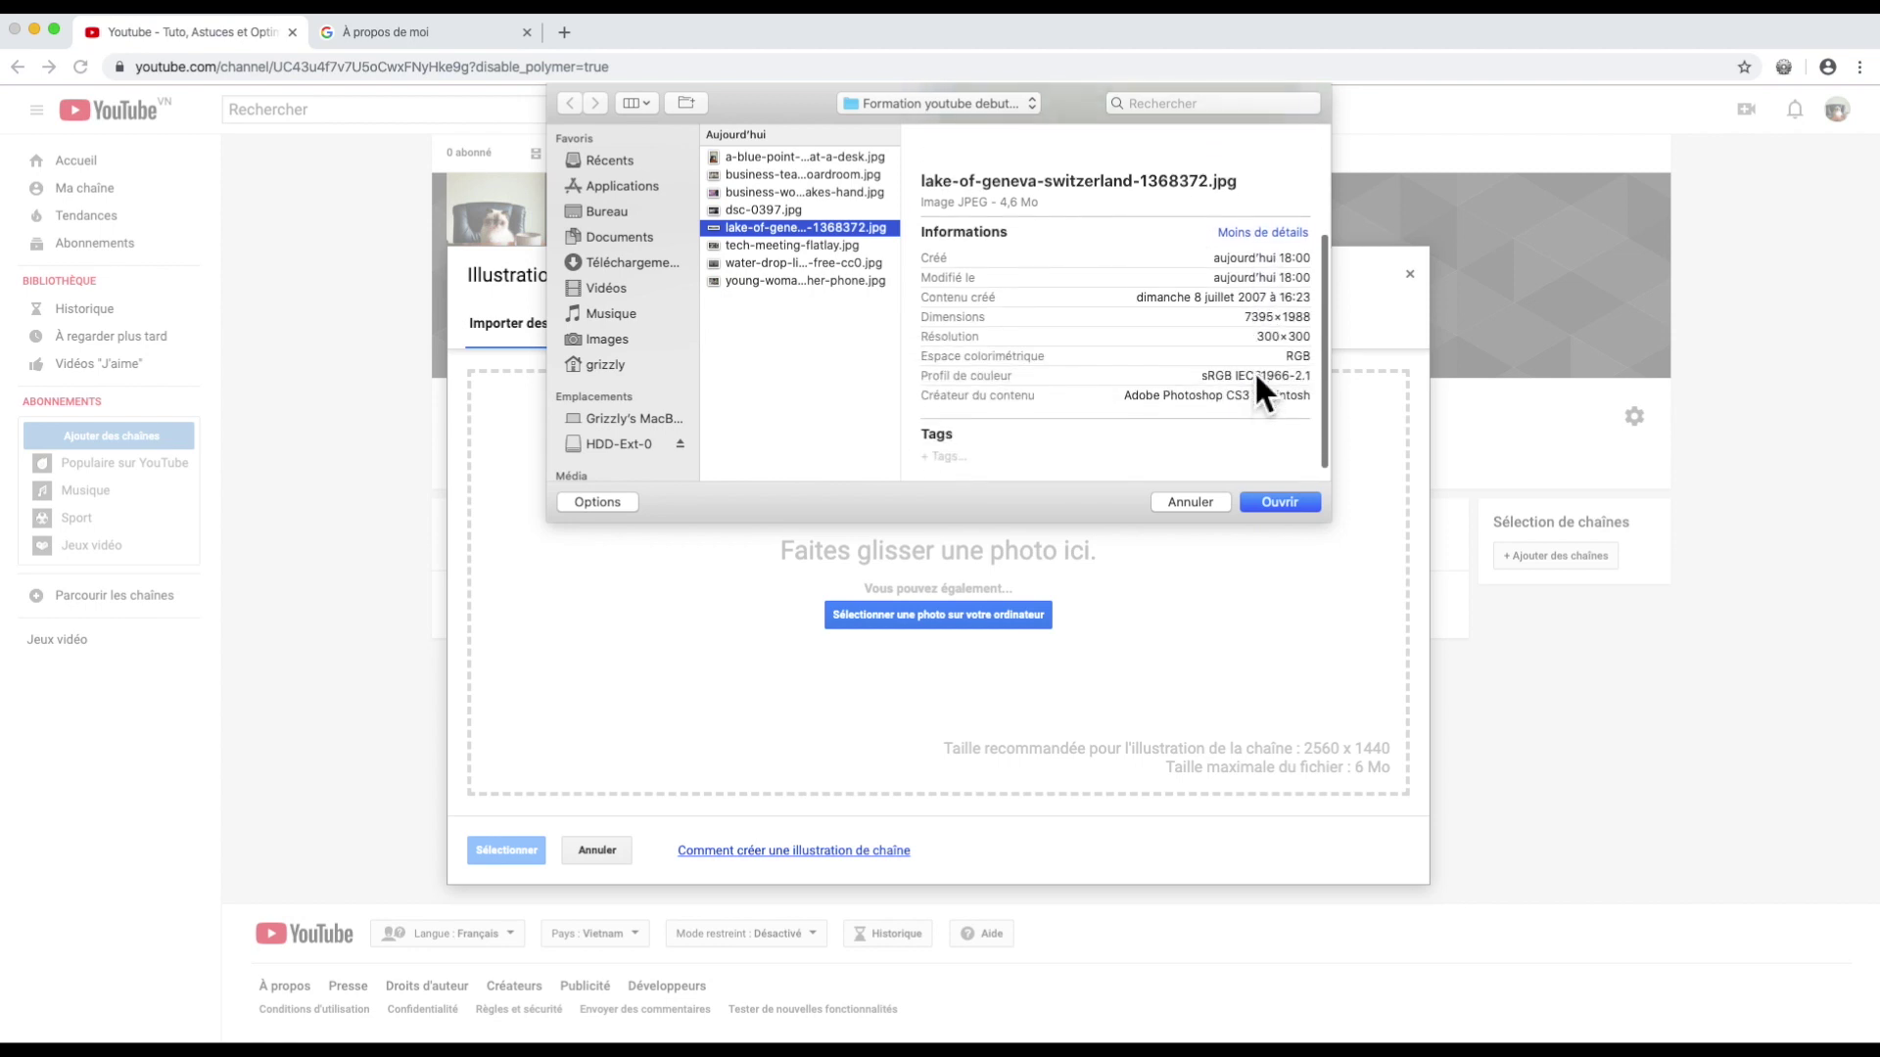
scroll(1254, 372, "down", 1)
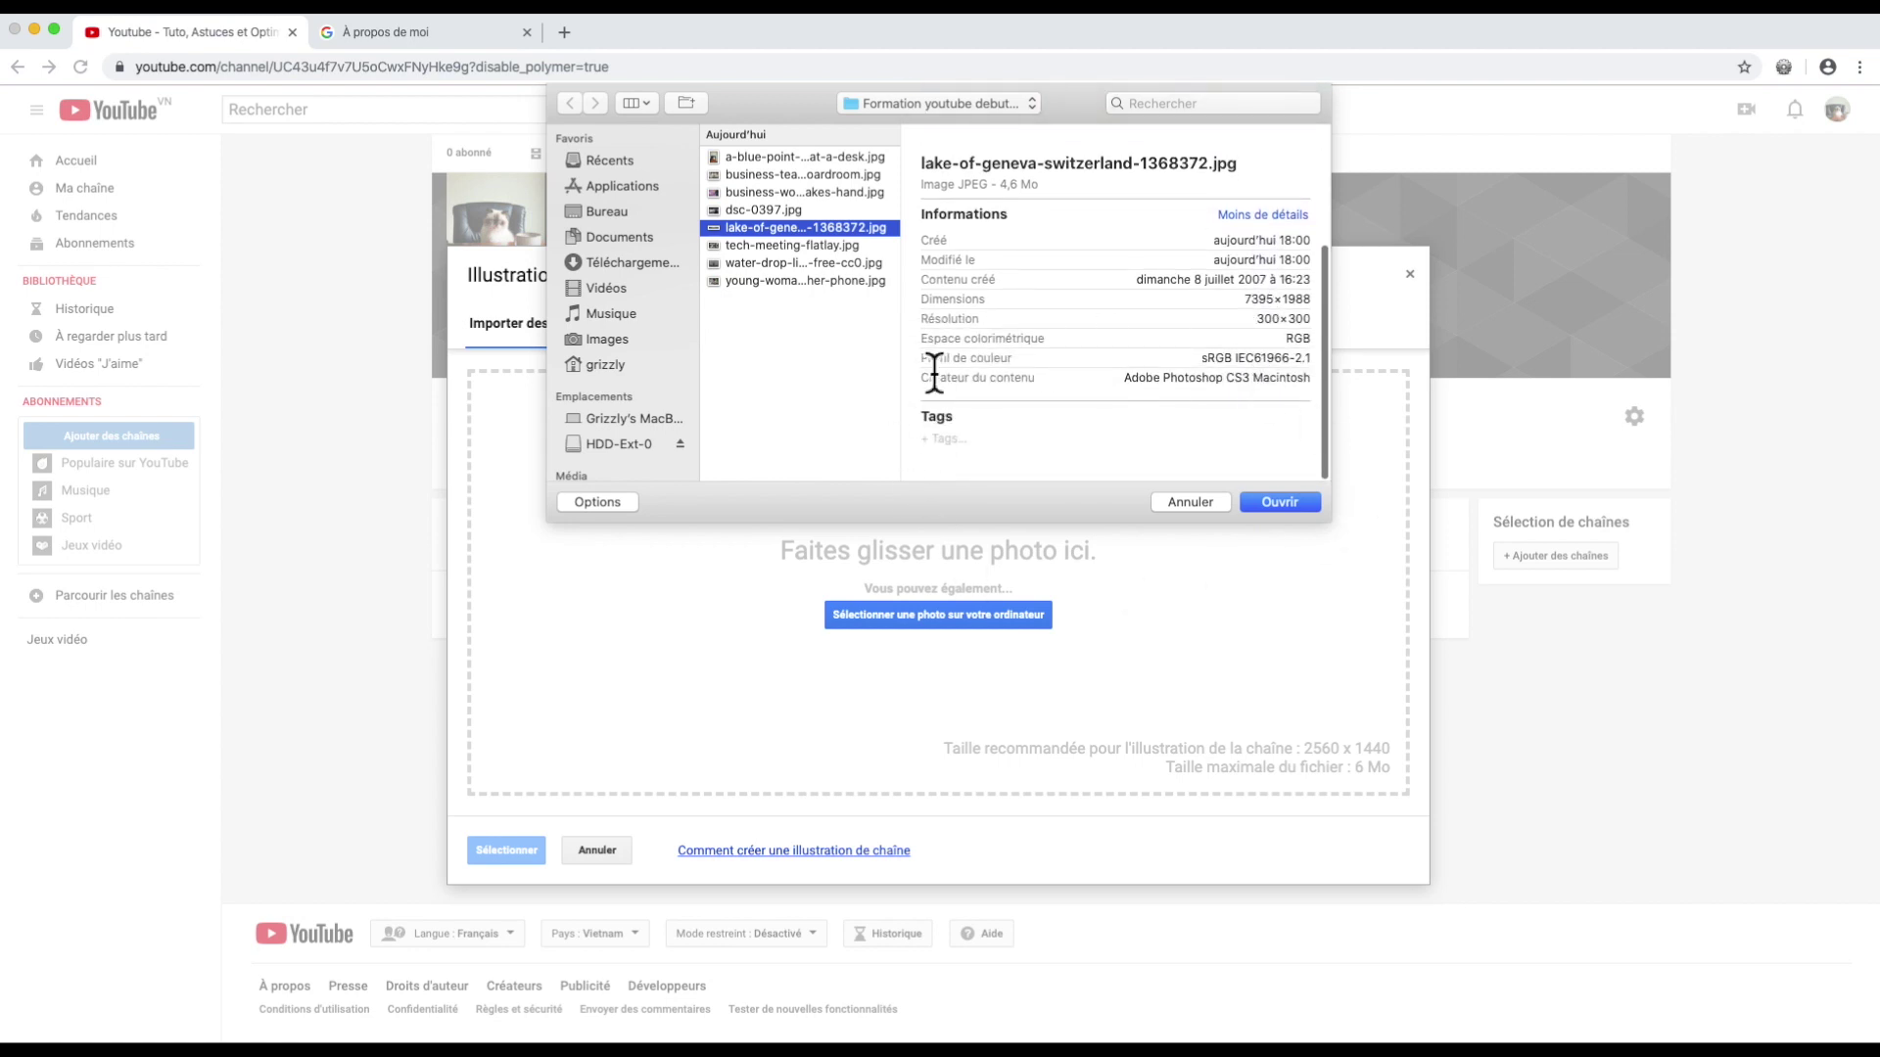
left_click(1279, 503)
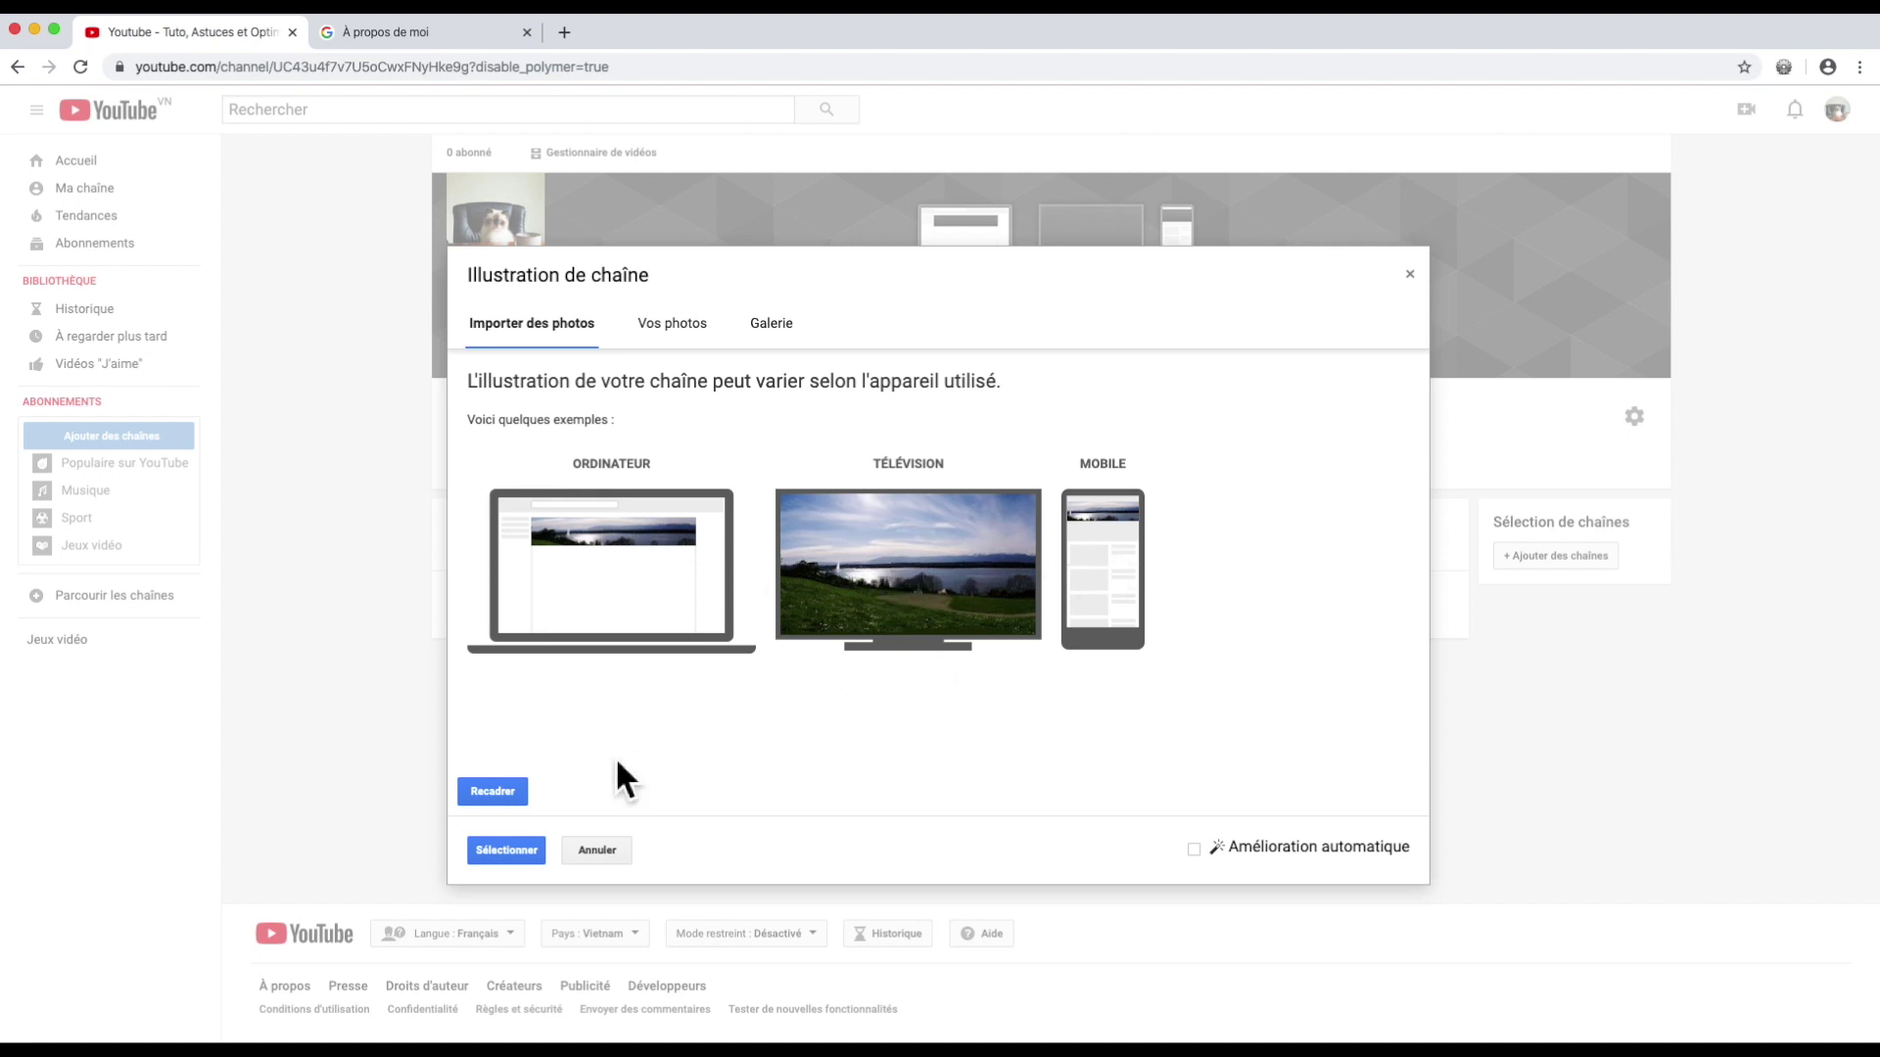
Step: Crop the Lake Geneva banner around the lake's centre and save it
left_click(500, 792)
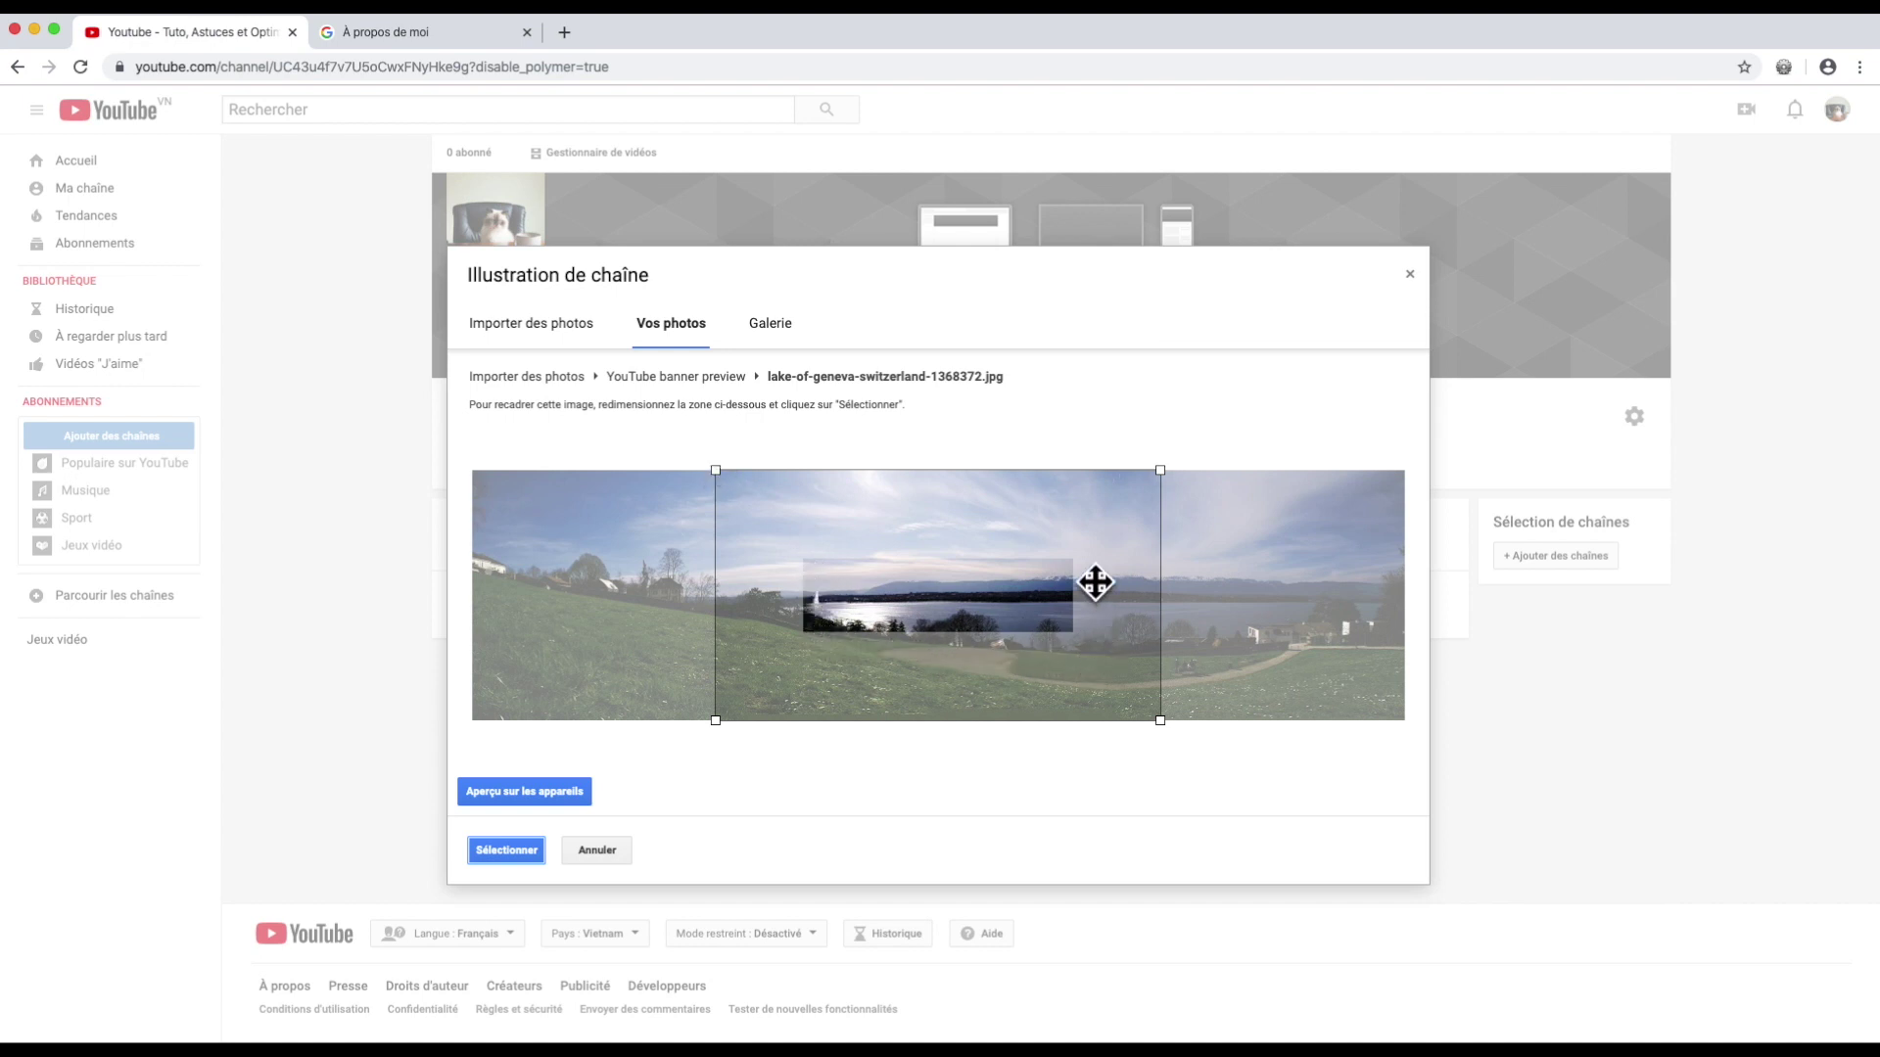
left_click_drag(1087, 581, 1128, 573)
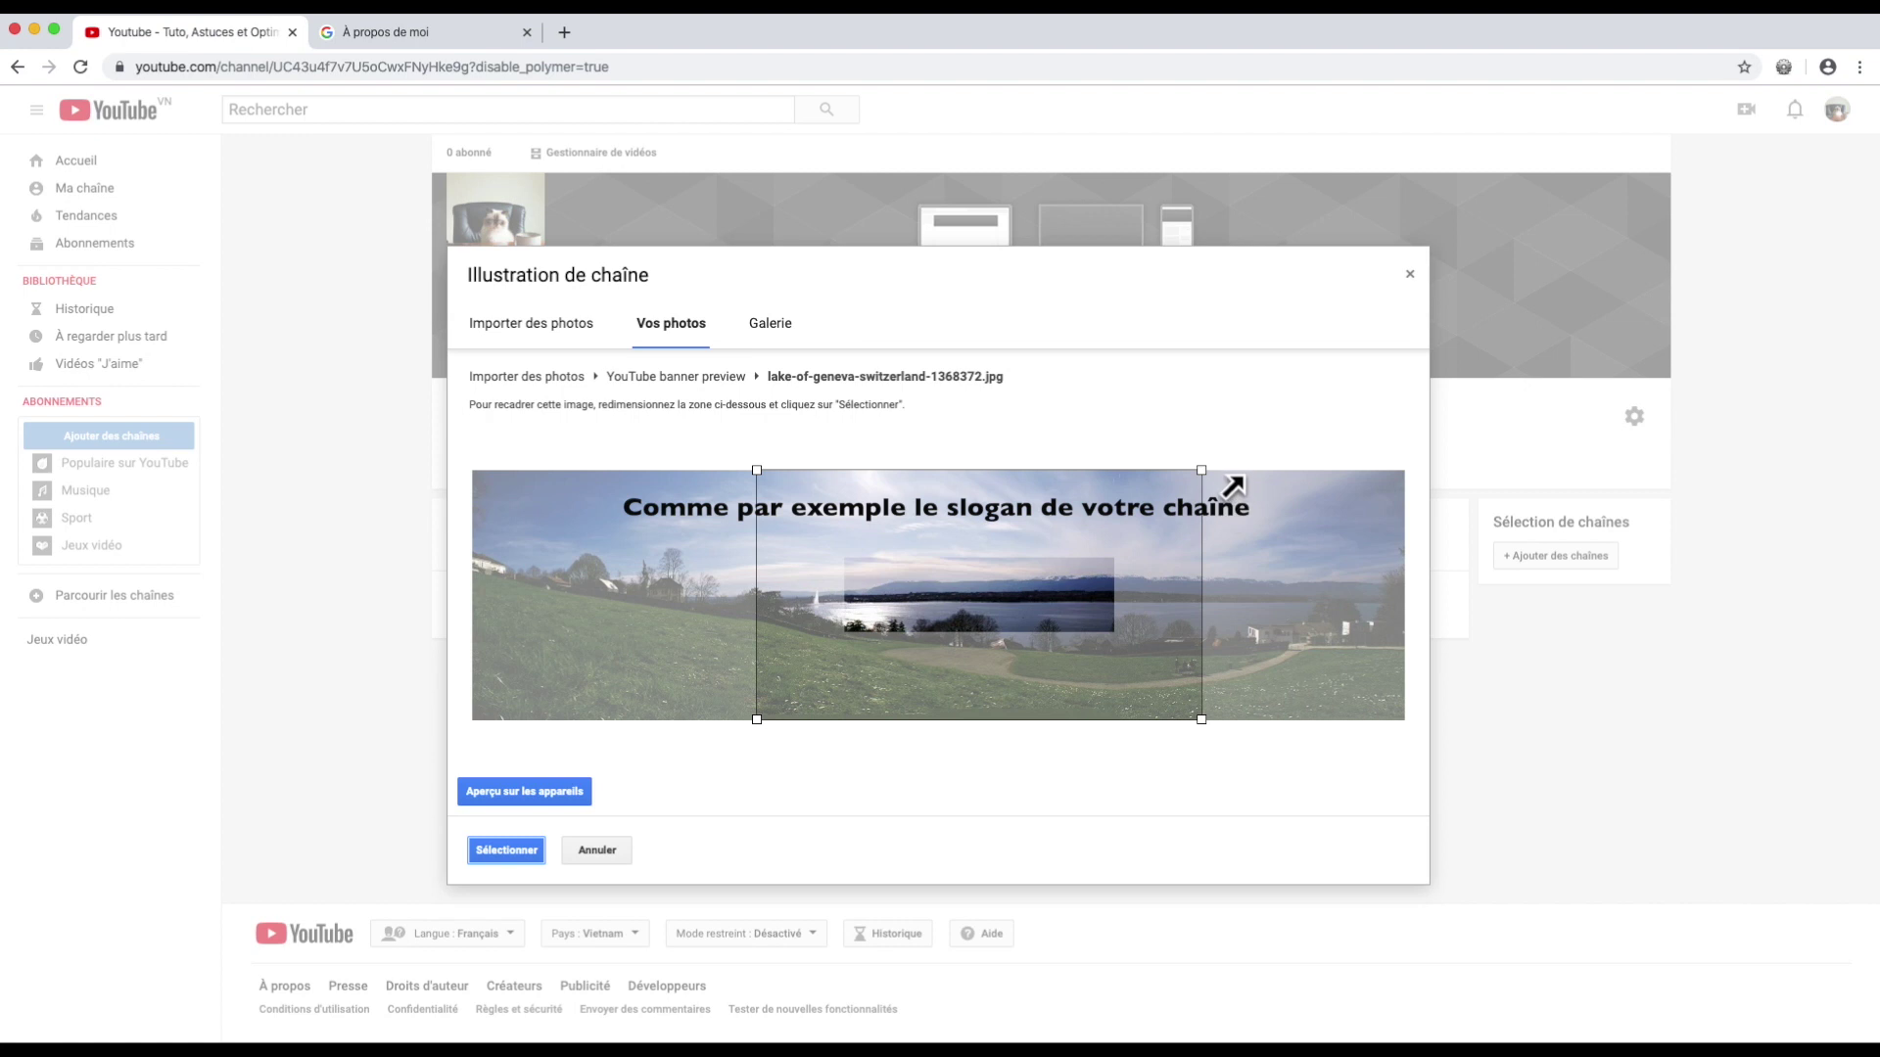
left_click_drag(1202, 473, 1271, 405)
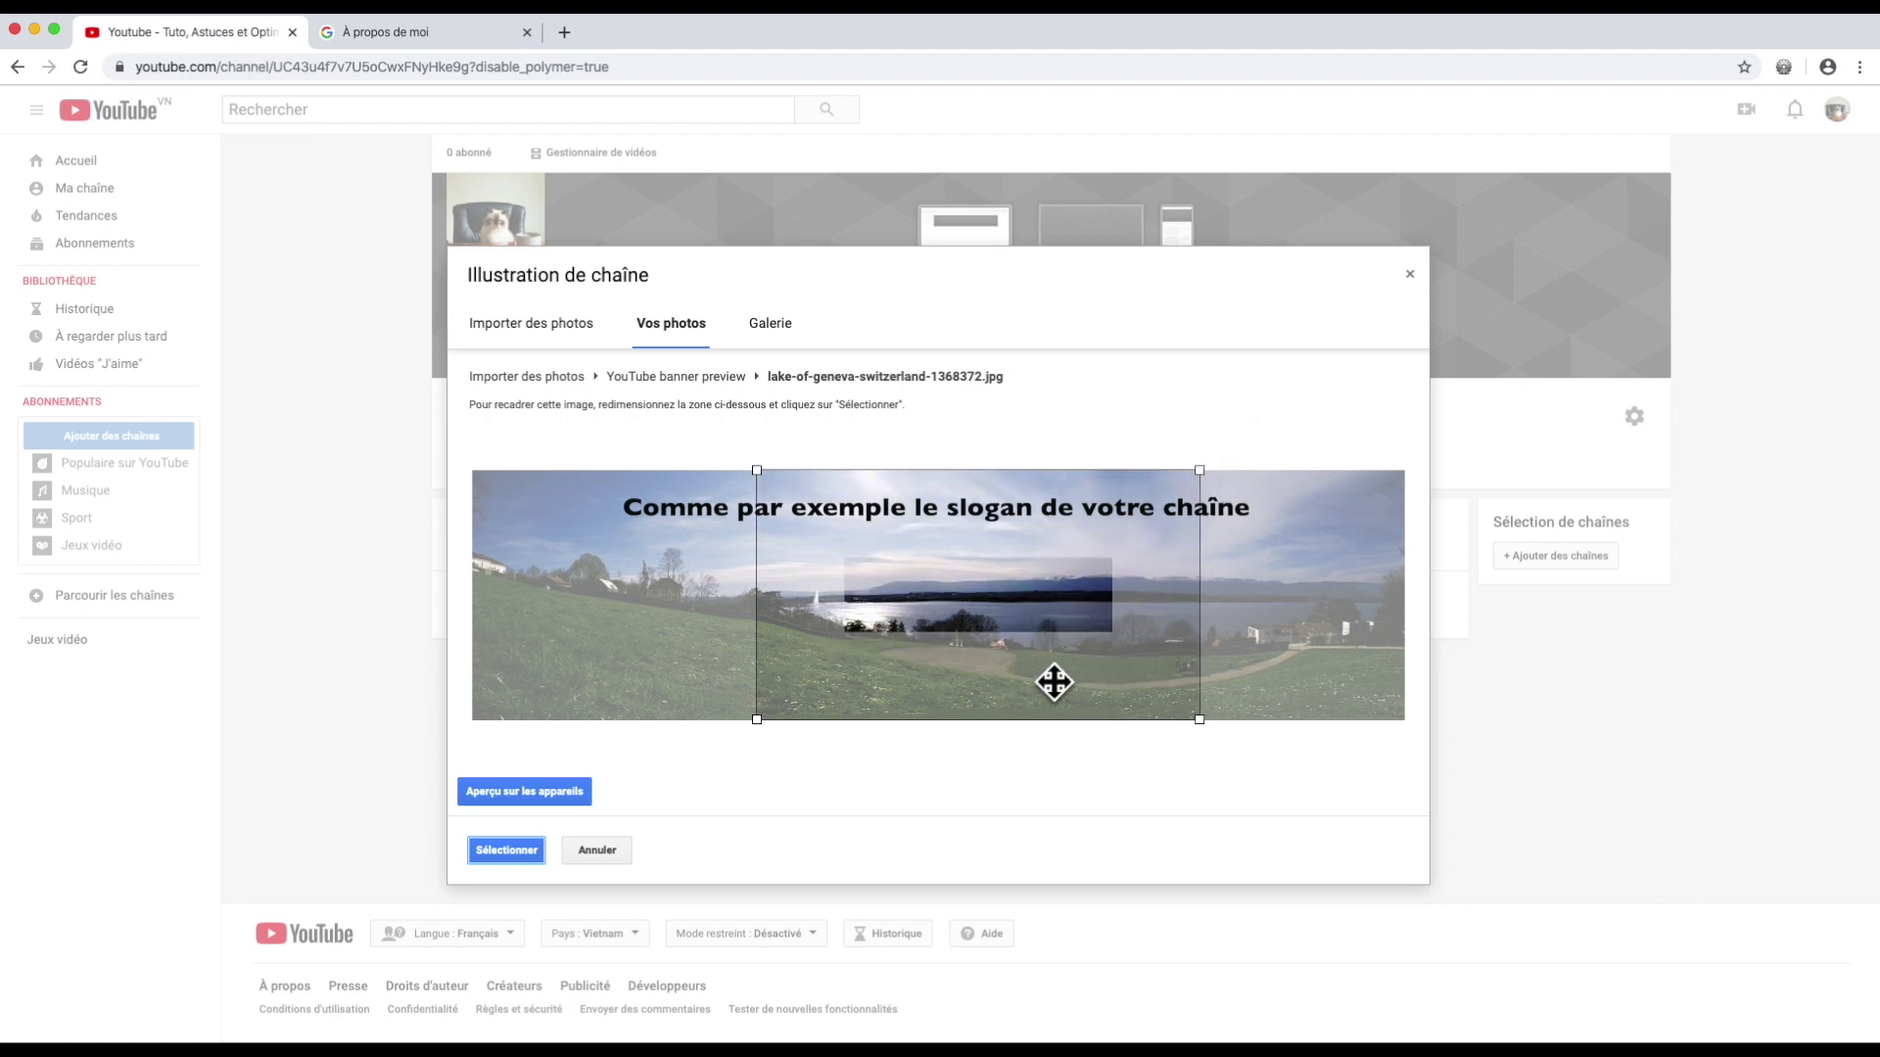
left_click_drag(1018, 697, 965, 734)
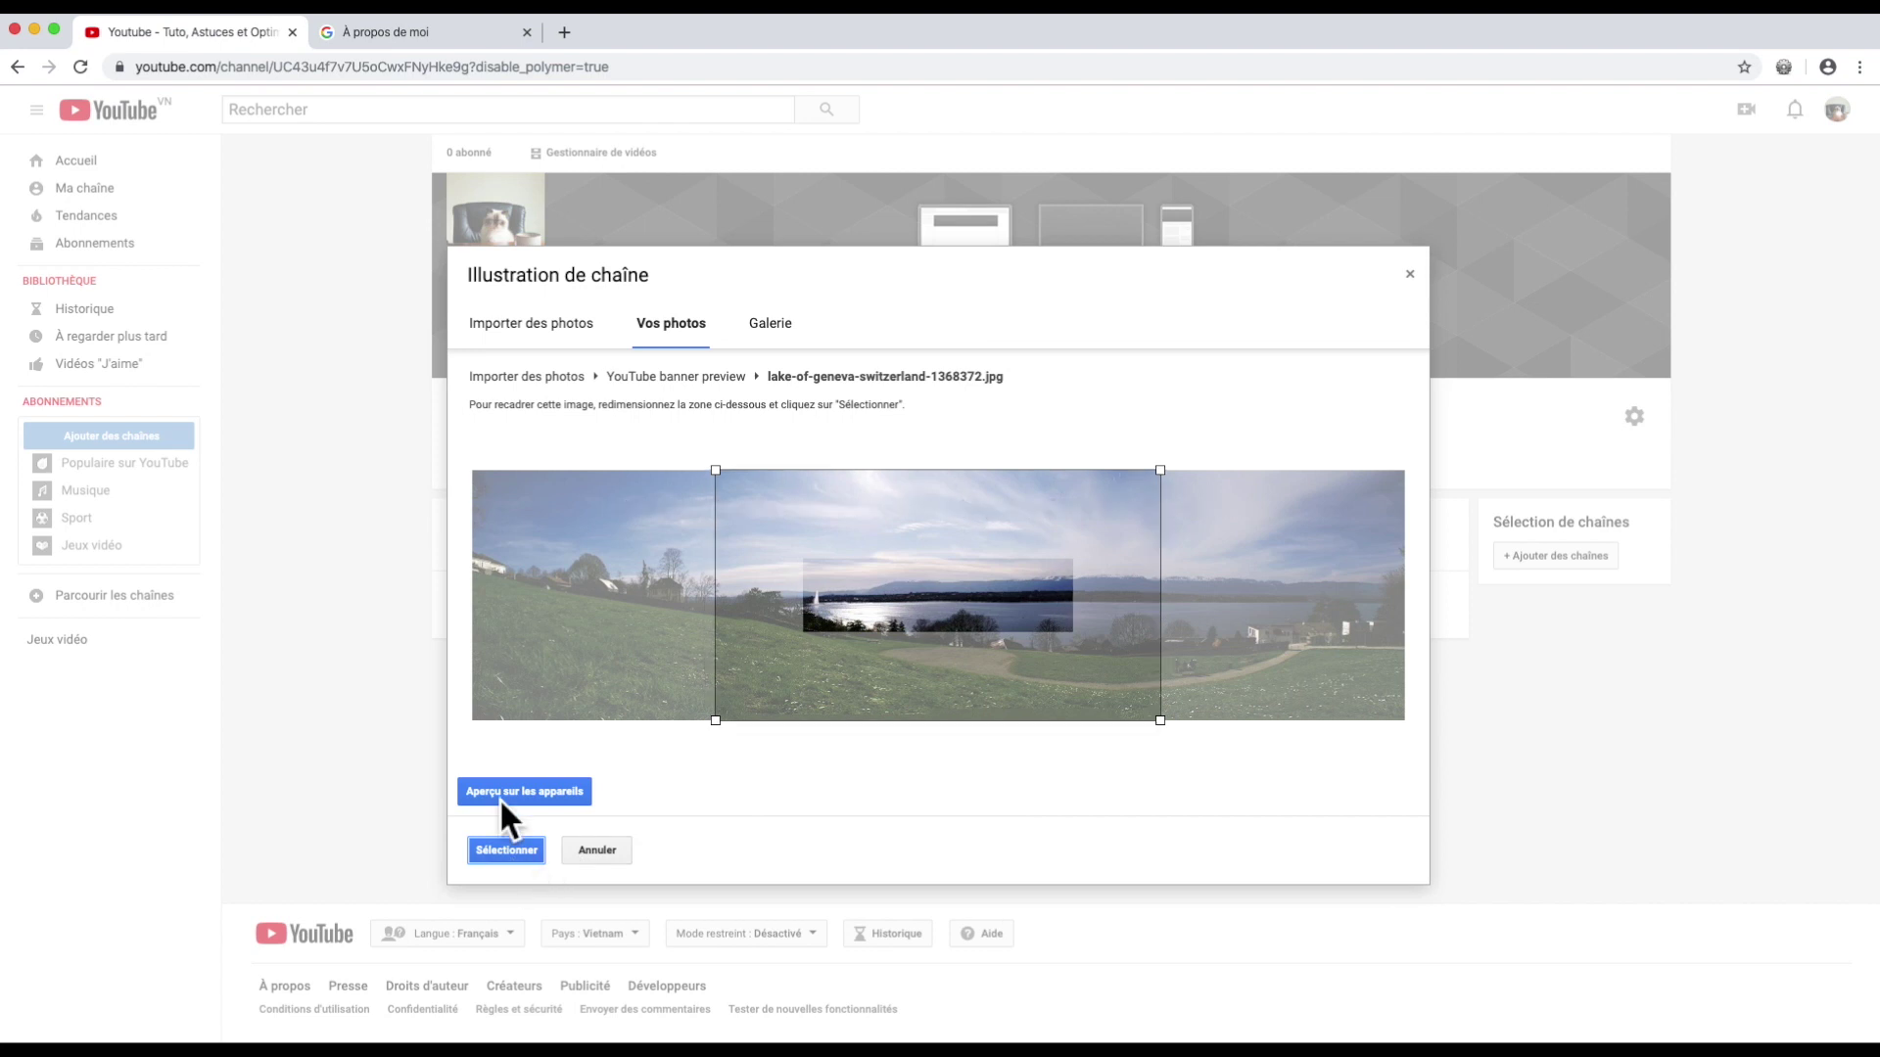
left_click(506, 849)
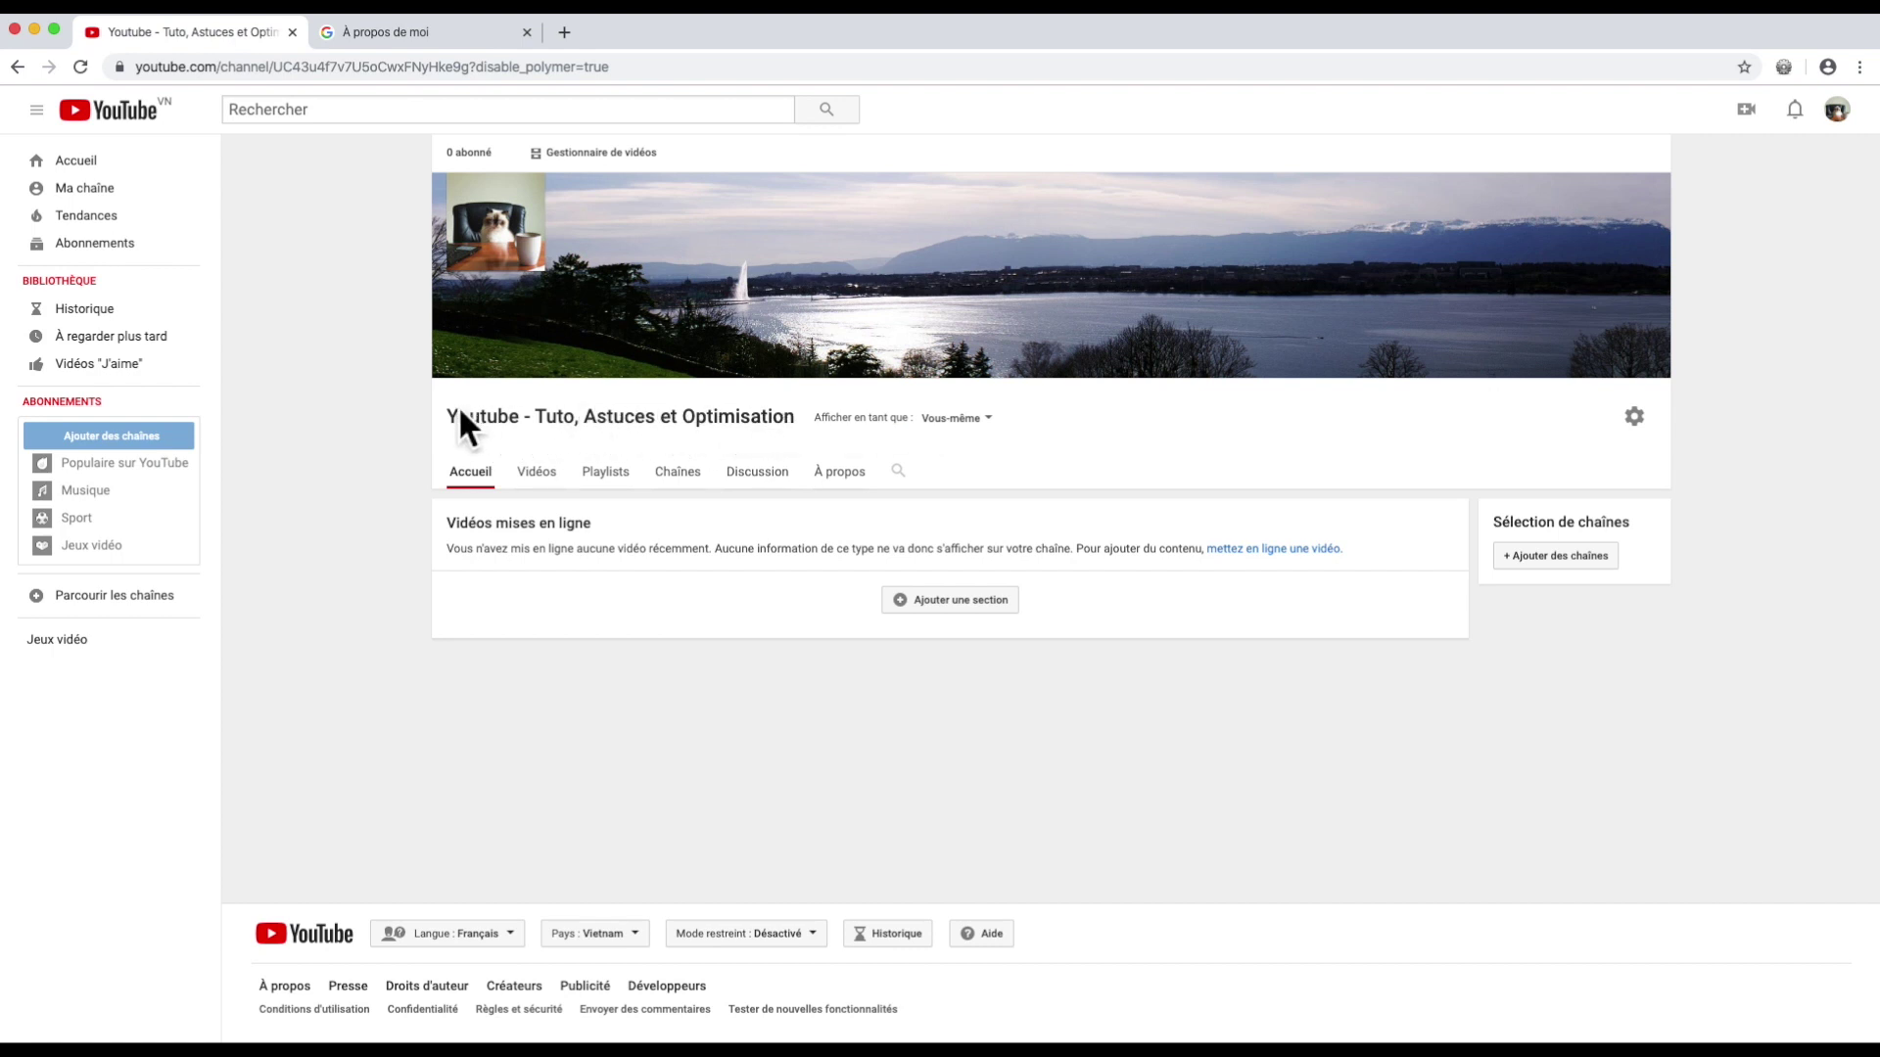
Step: Preview the channel as a subscriber, then return and open its Vidéos tab
left_click(982, 418)
left_click(952, 482)
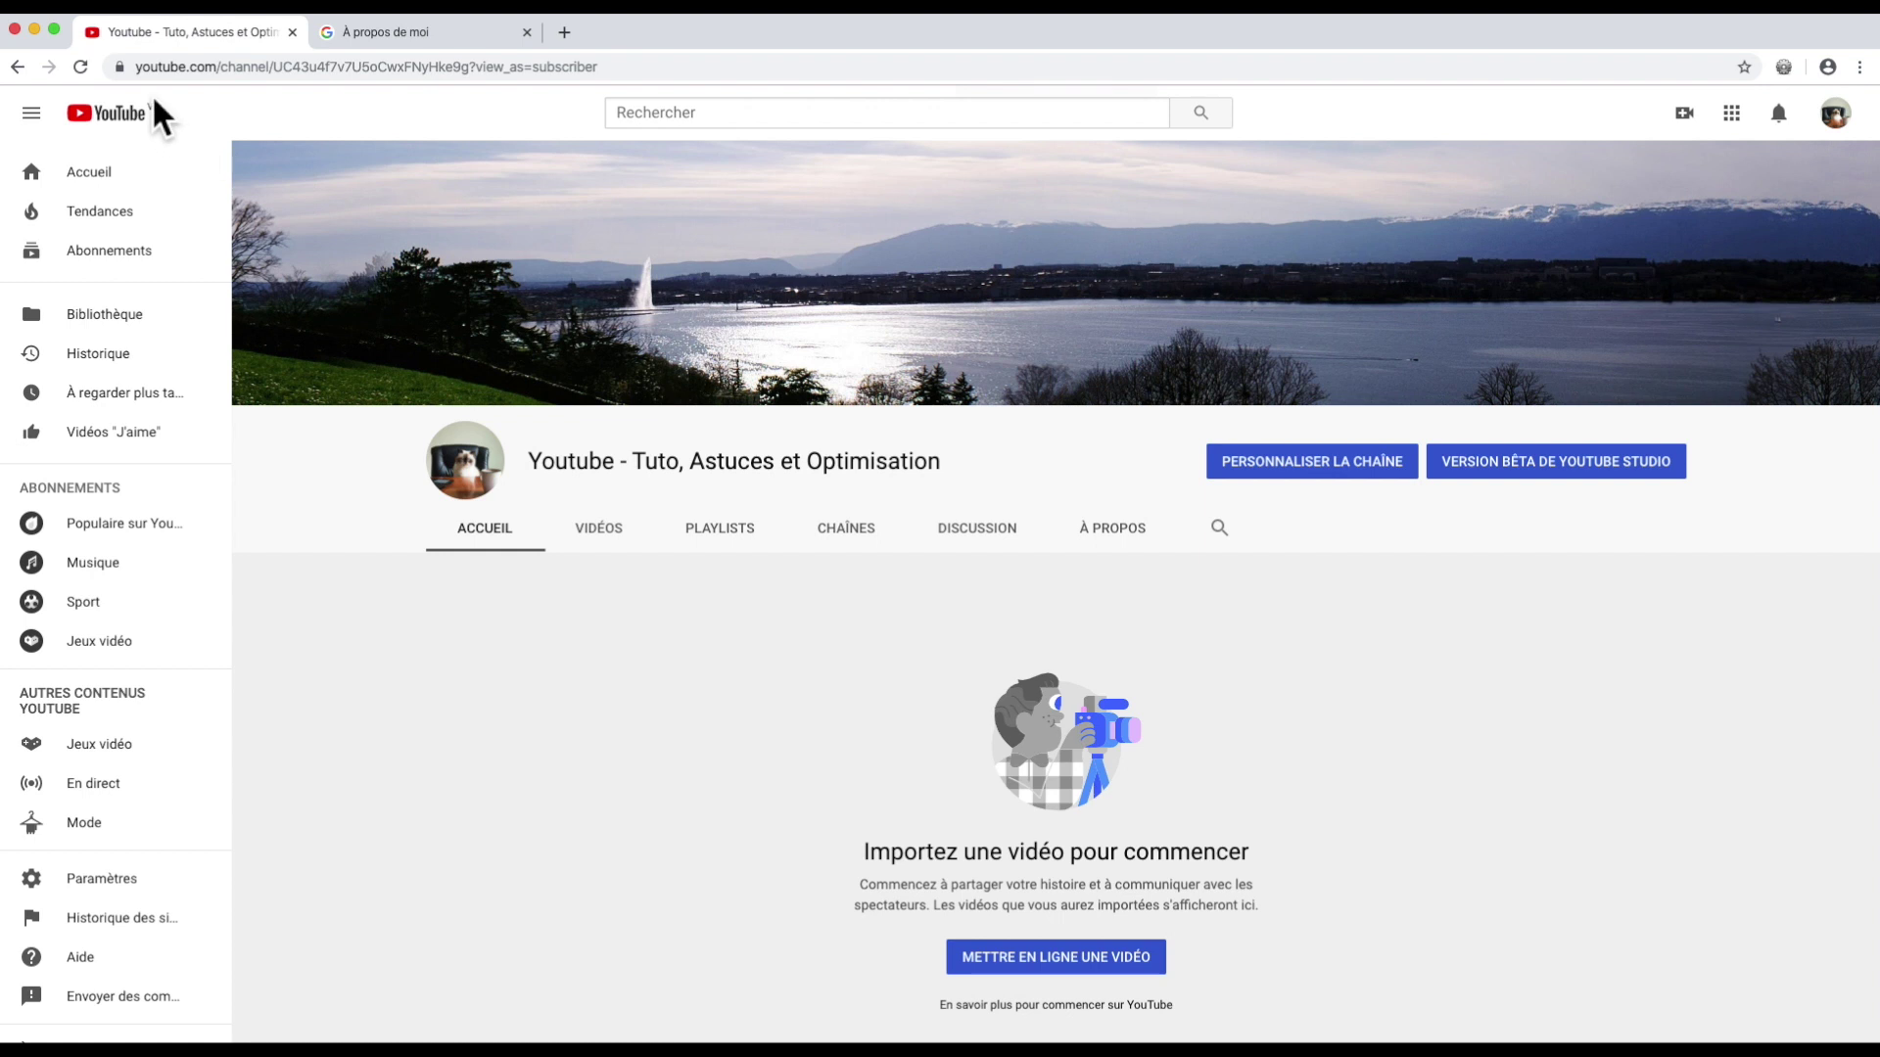
left_click(17, 66)
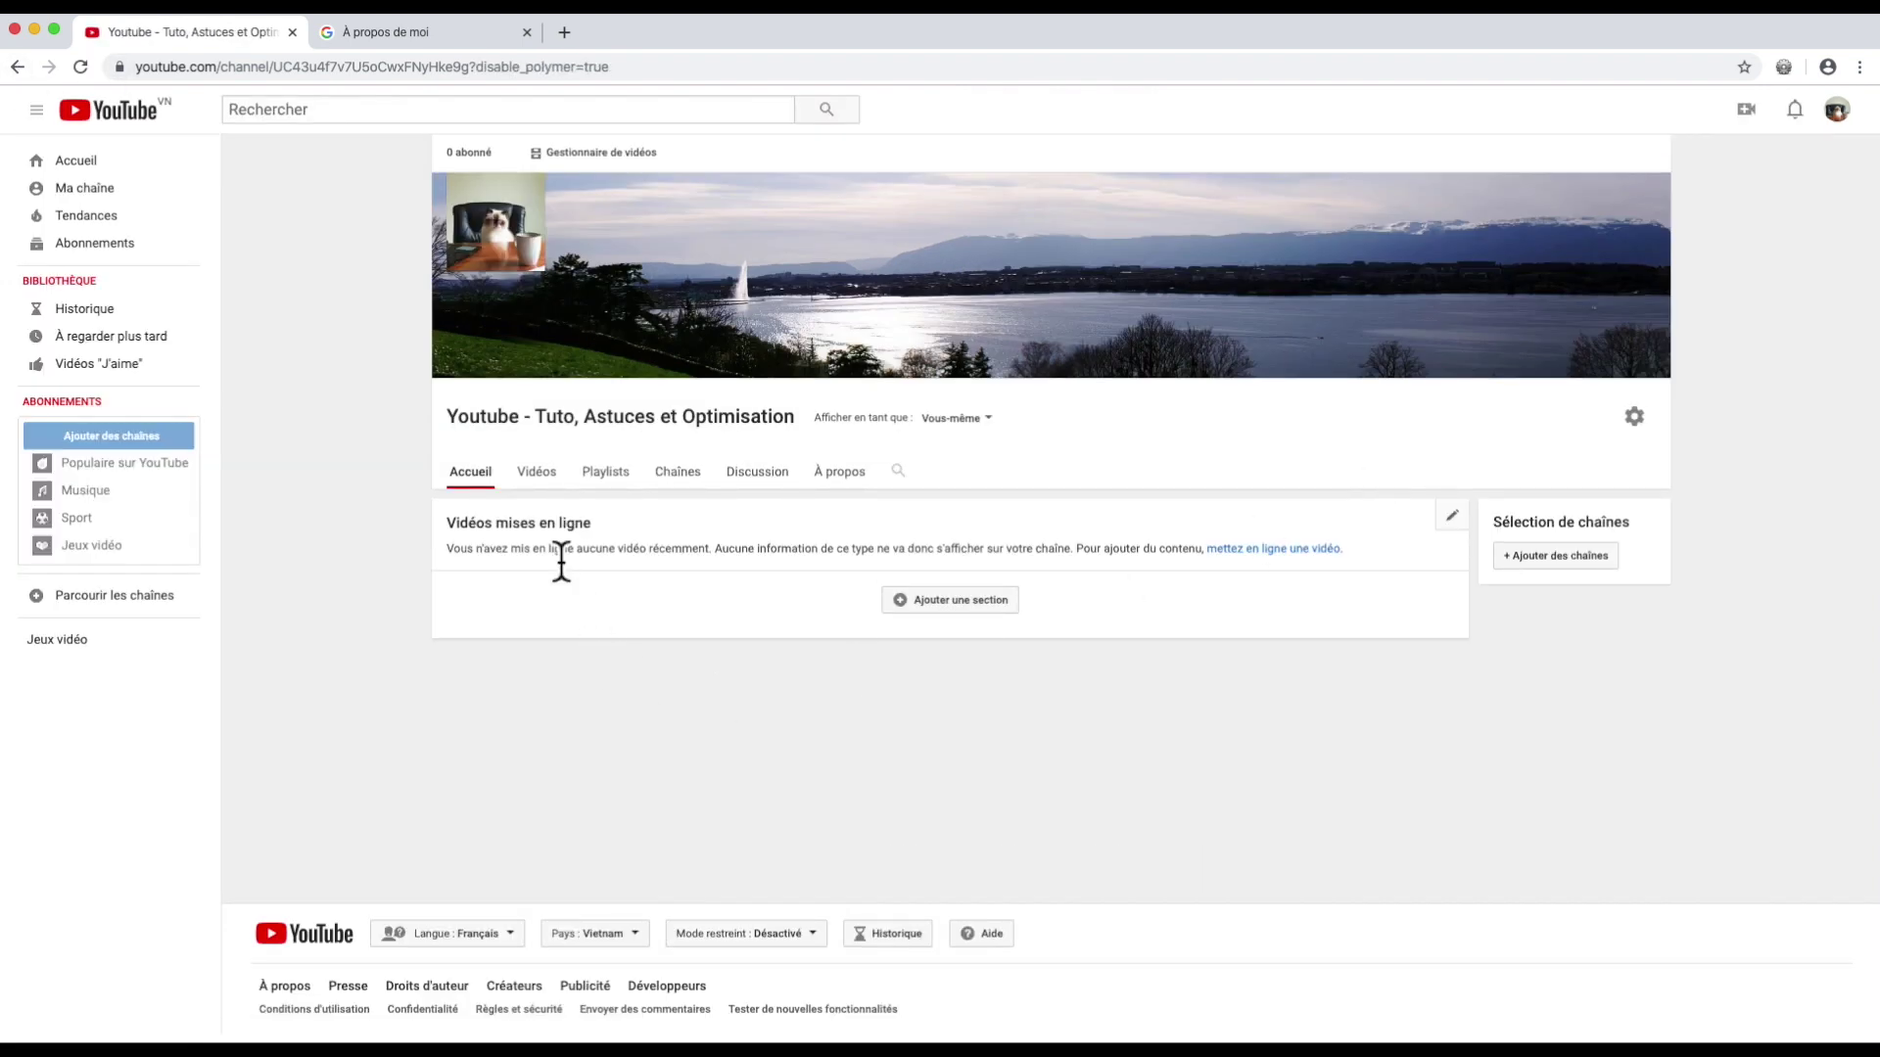
left_click(538, 473)
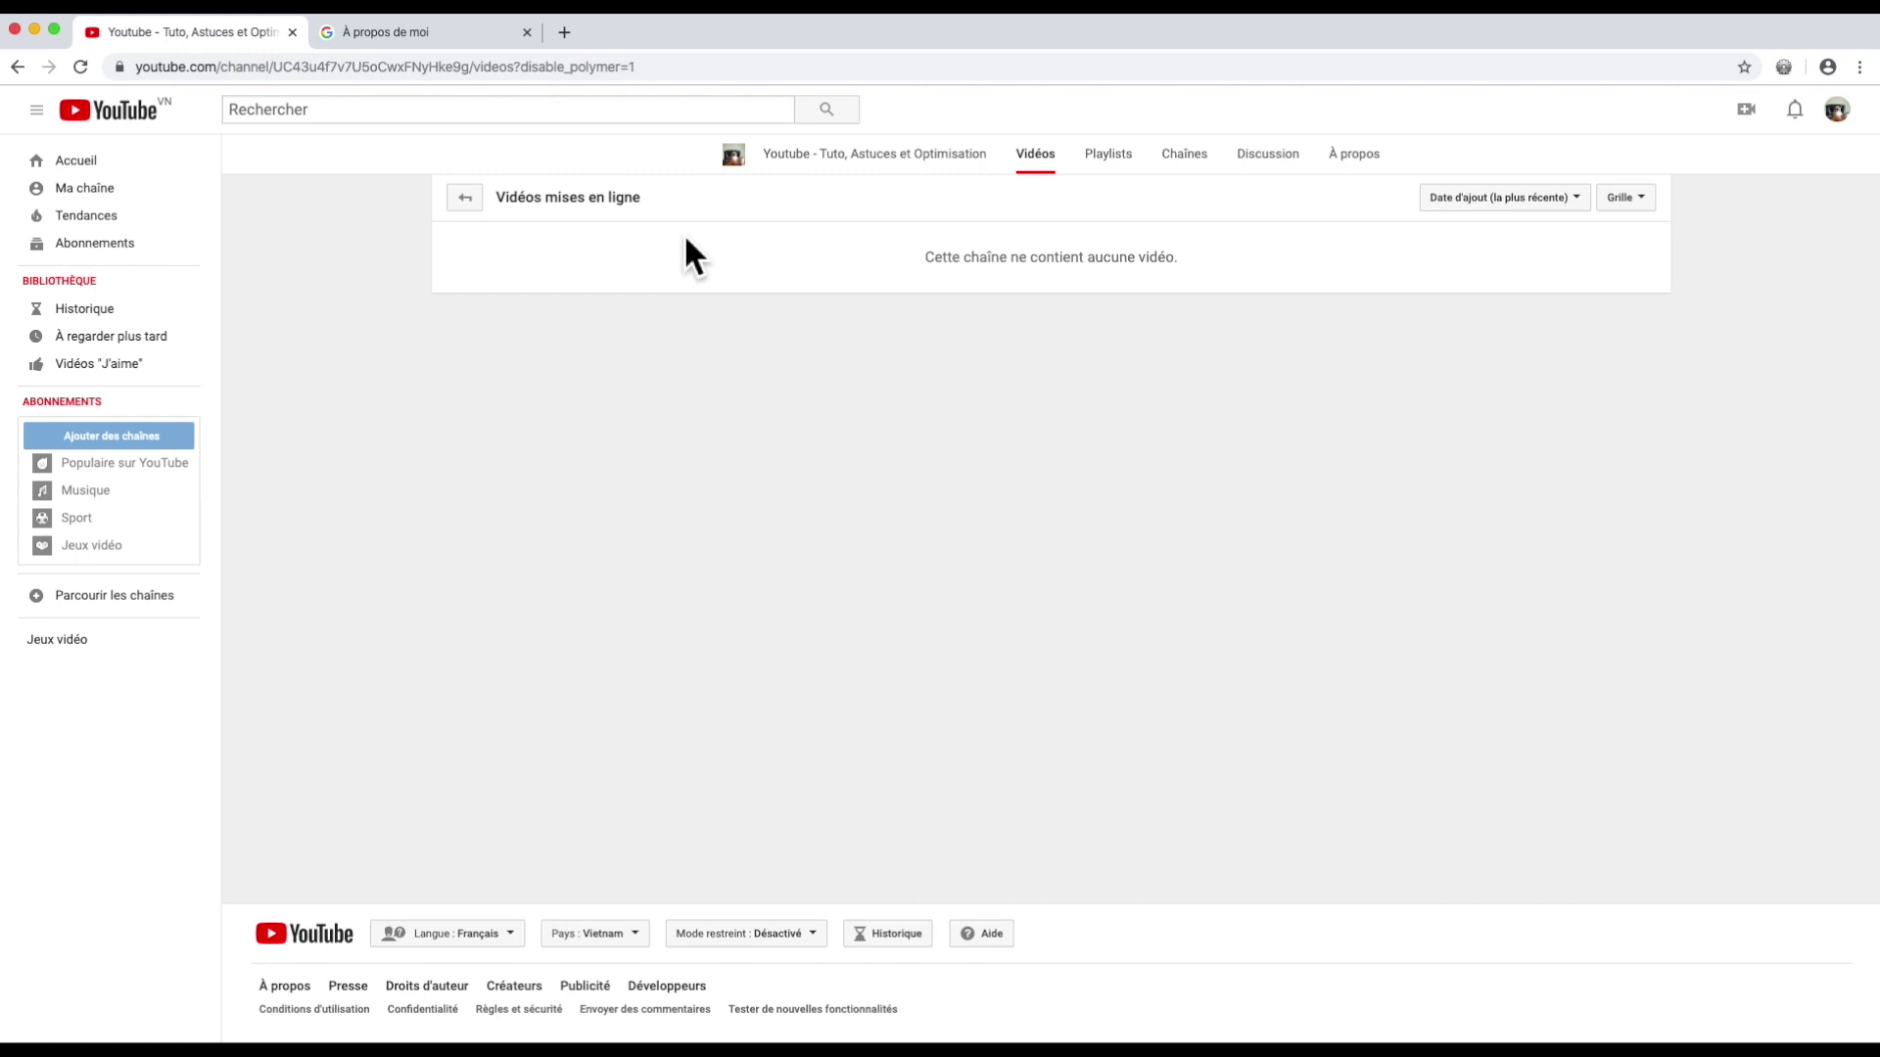
Step: Browse the empty Playlists and Chaînes tabs, ending on the Discussion tab
left_click(1111, 156)
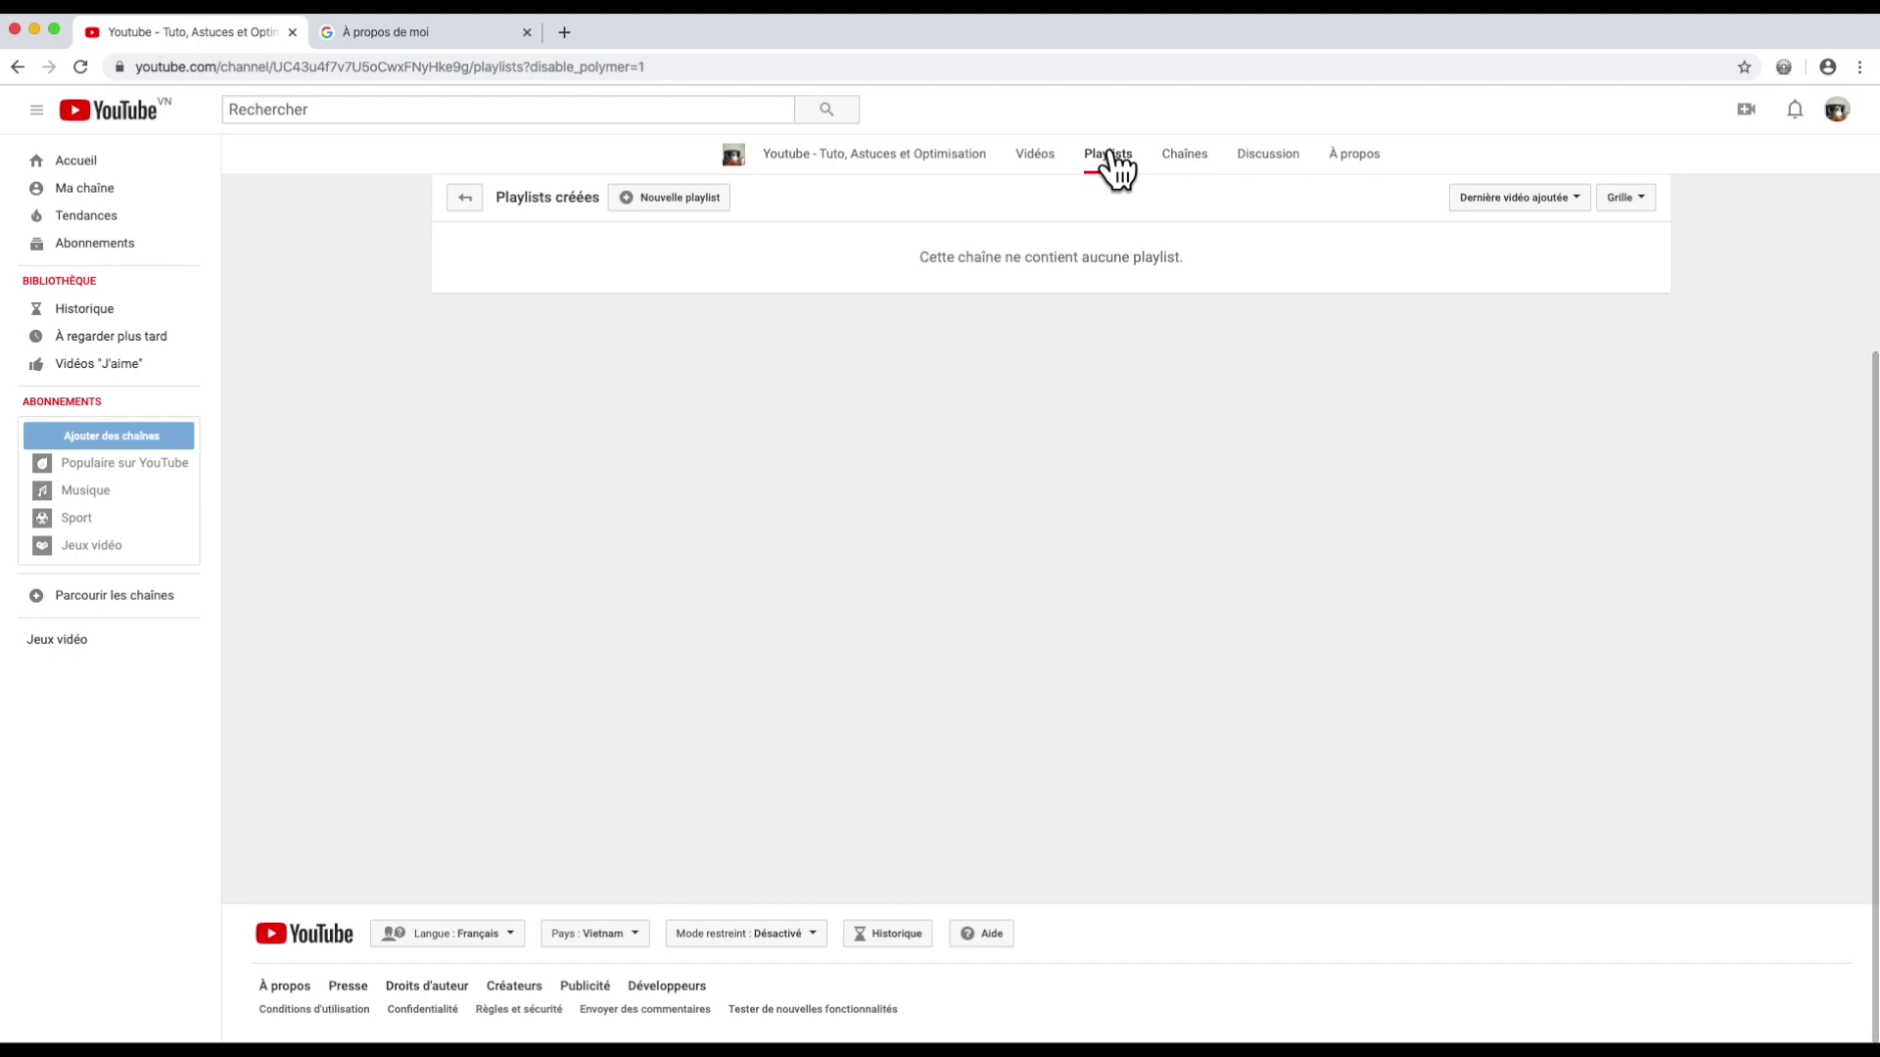
left_click(1190, 160)
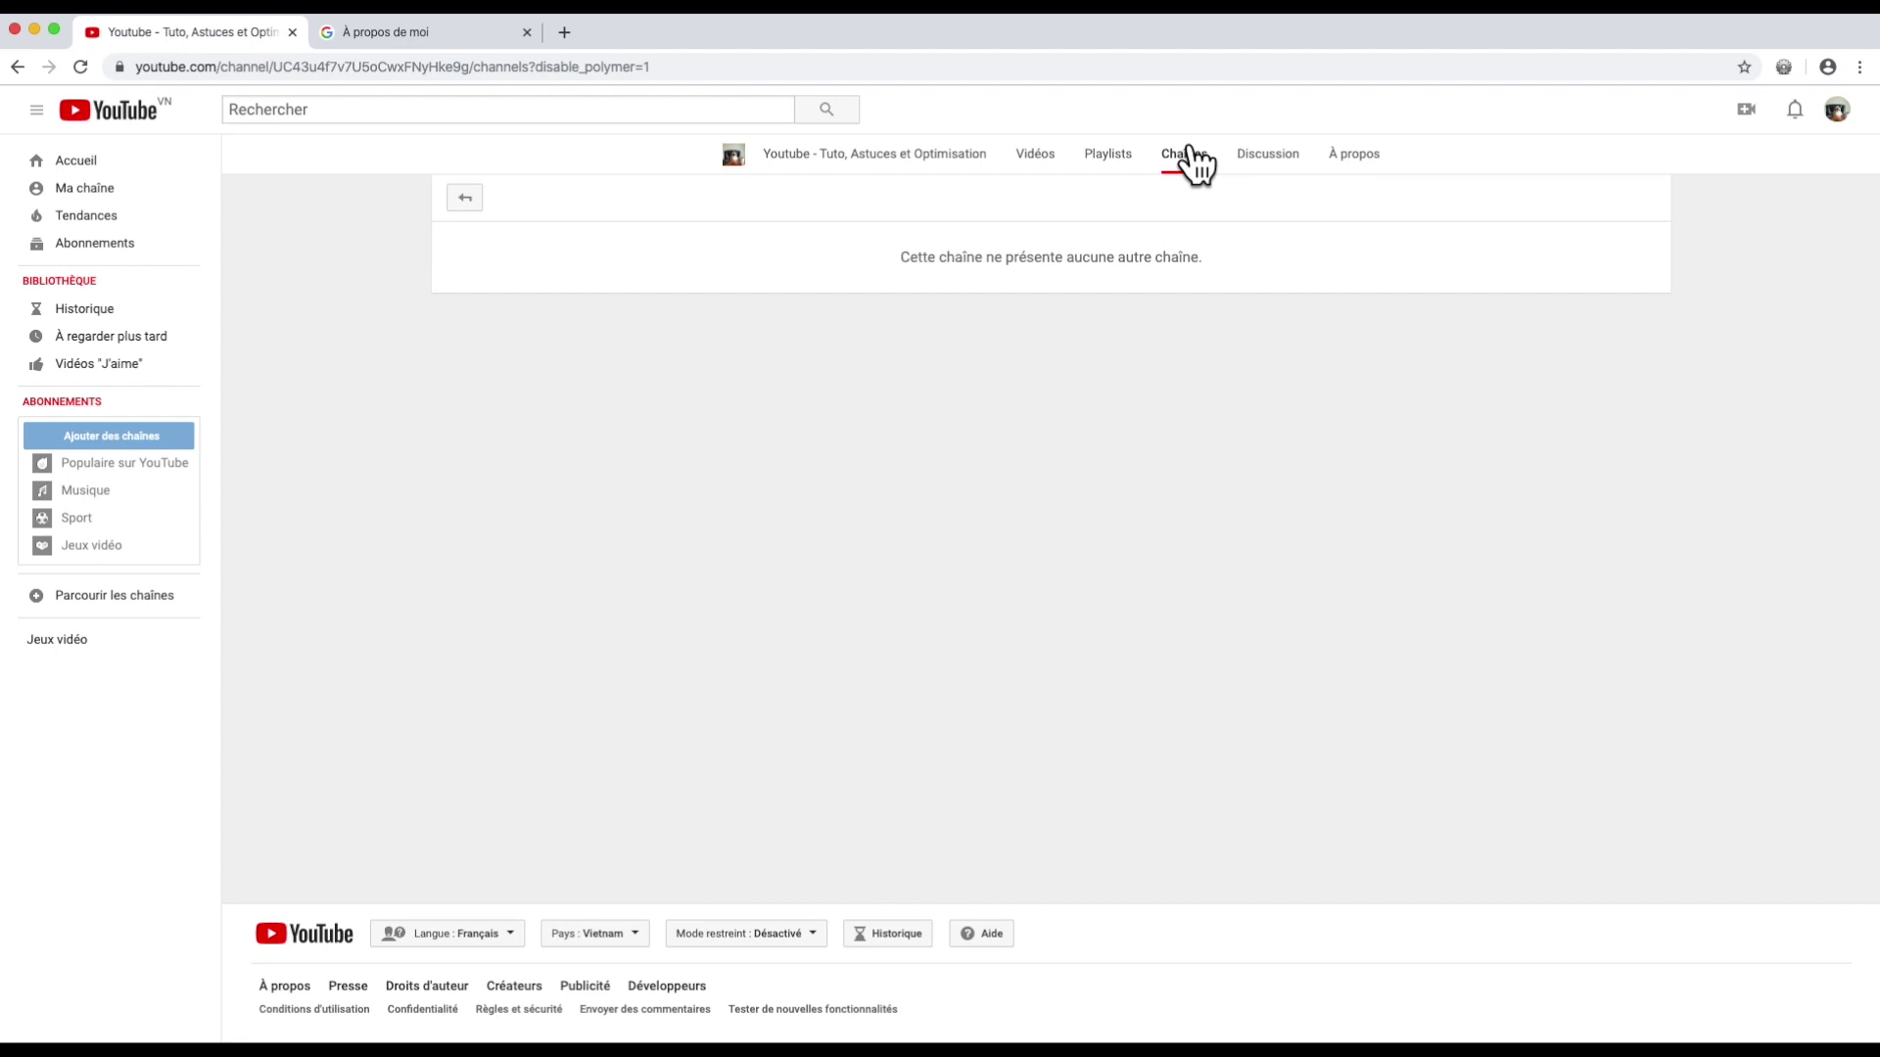
left_click(1268, 160)
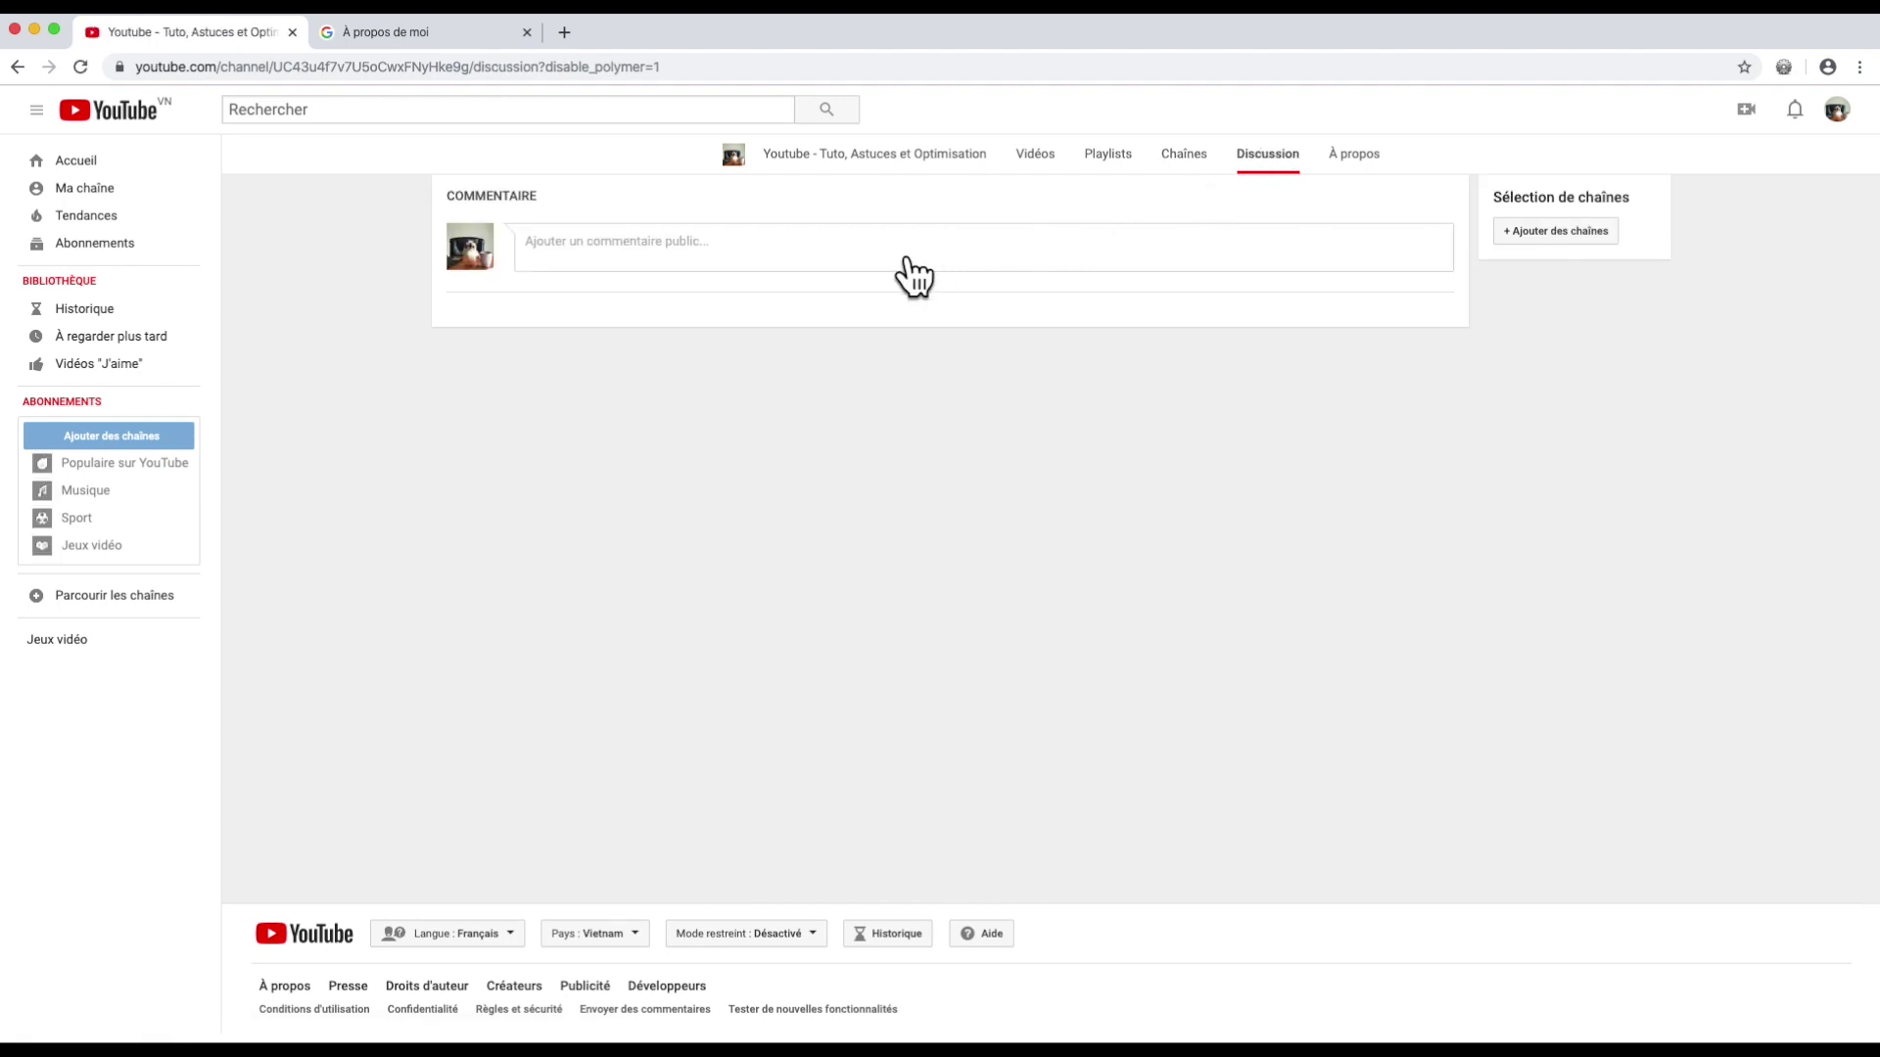
Step: Post the comment 'Bienvenue sur ma chaine youtube' and heart it as the creator
left_click(652, 247)
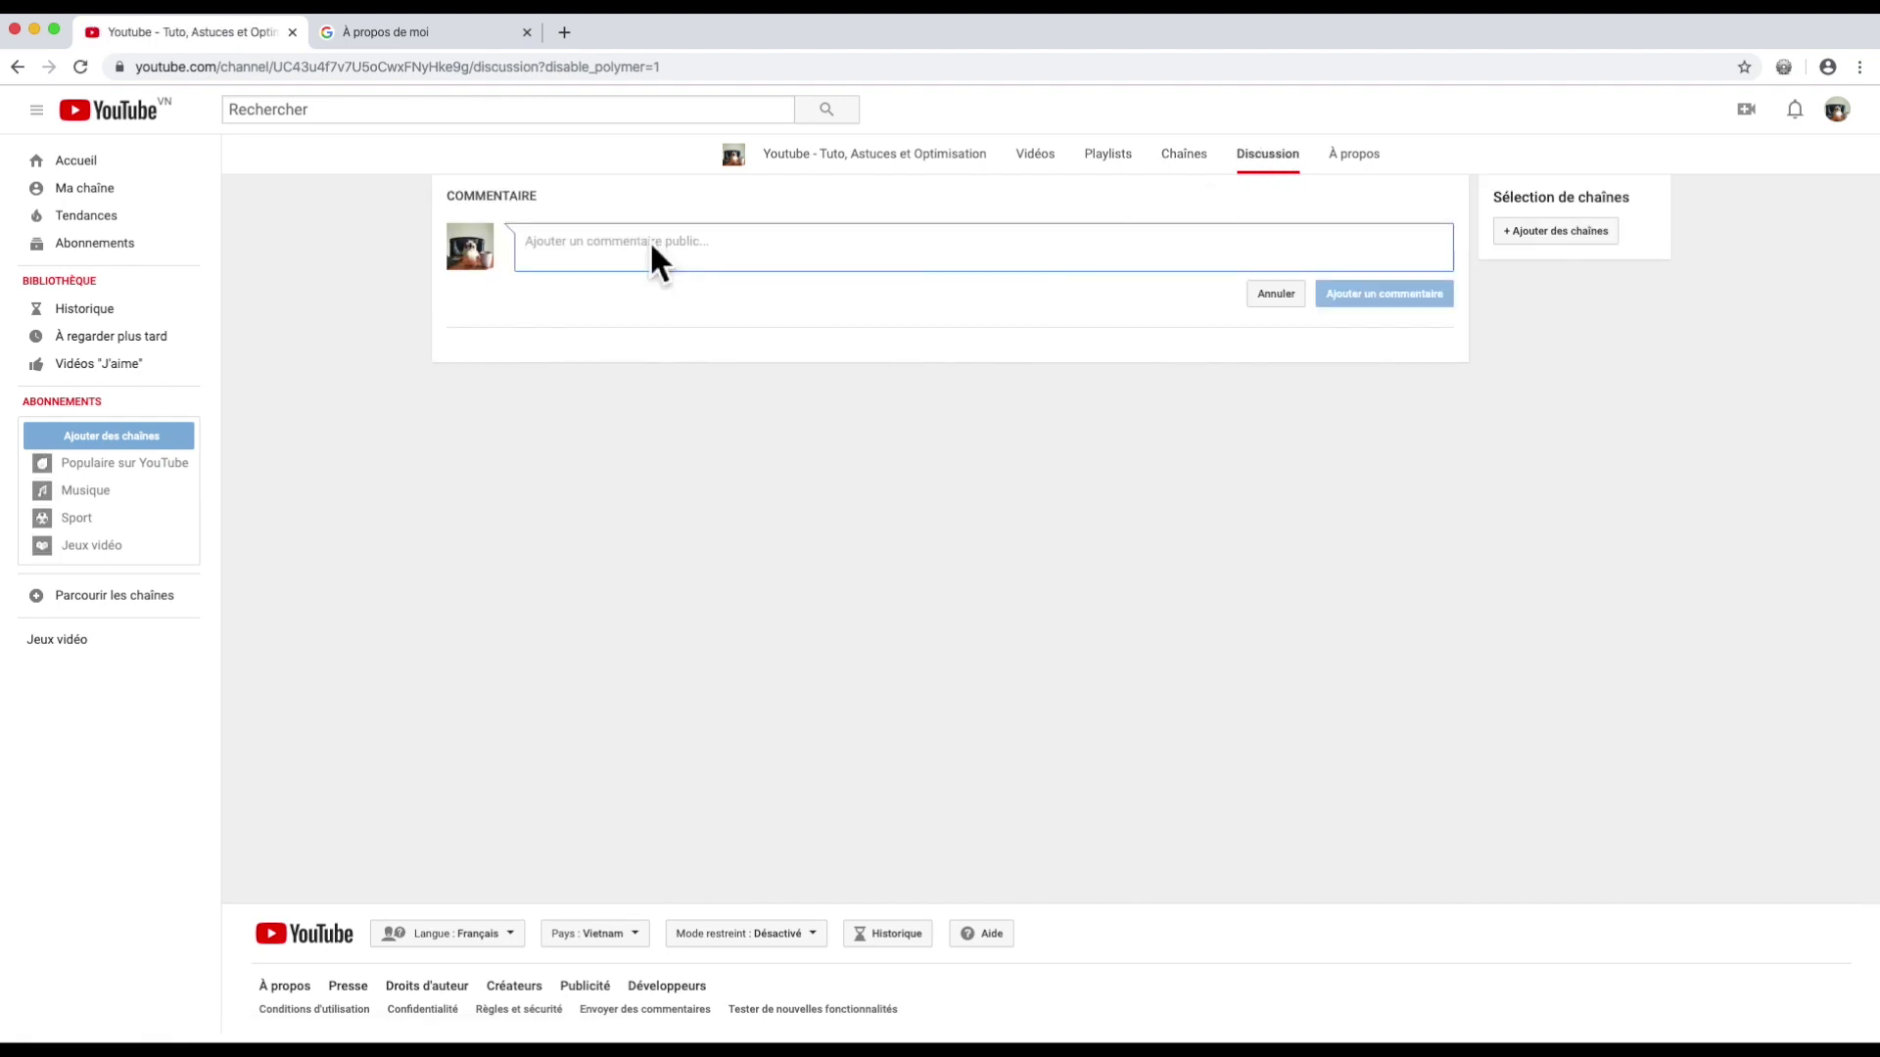
type("Bienvenue sur ma chaine youtube")
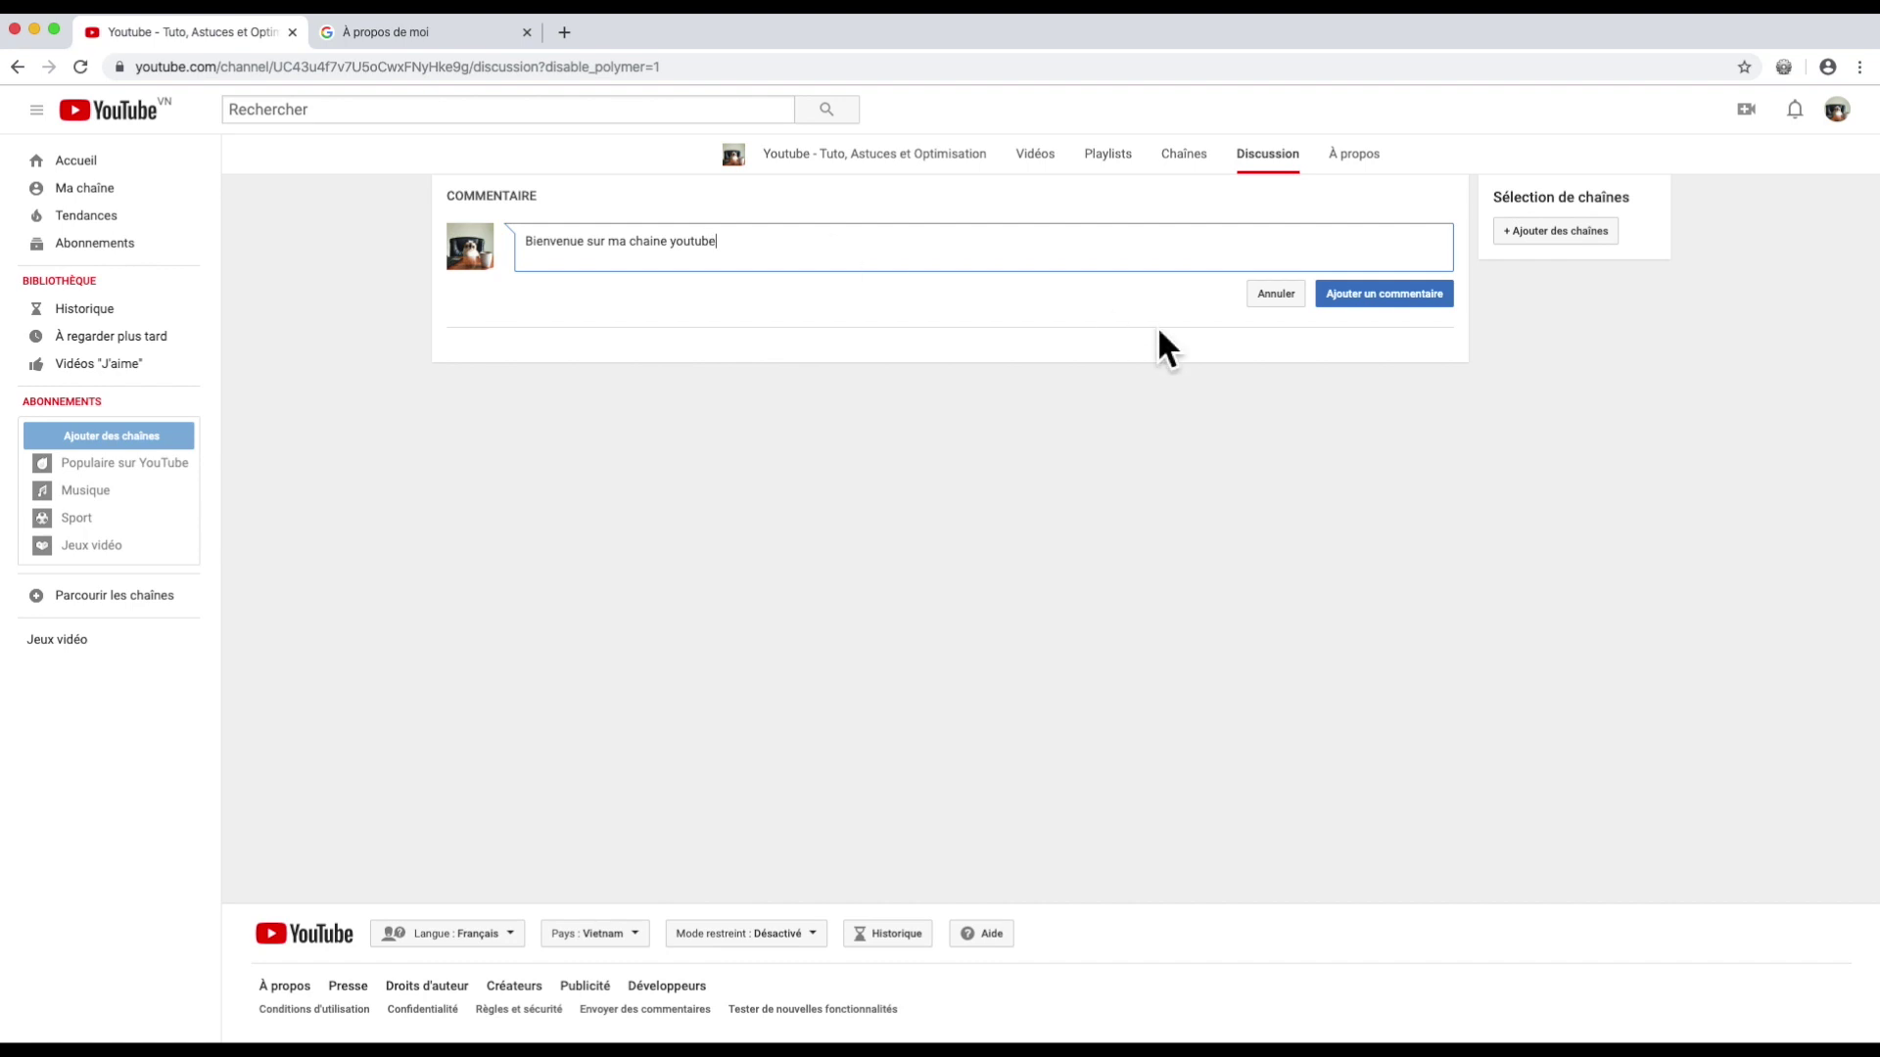
left_click(1372, 296)
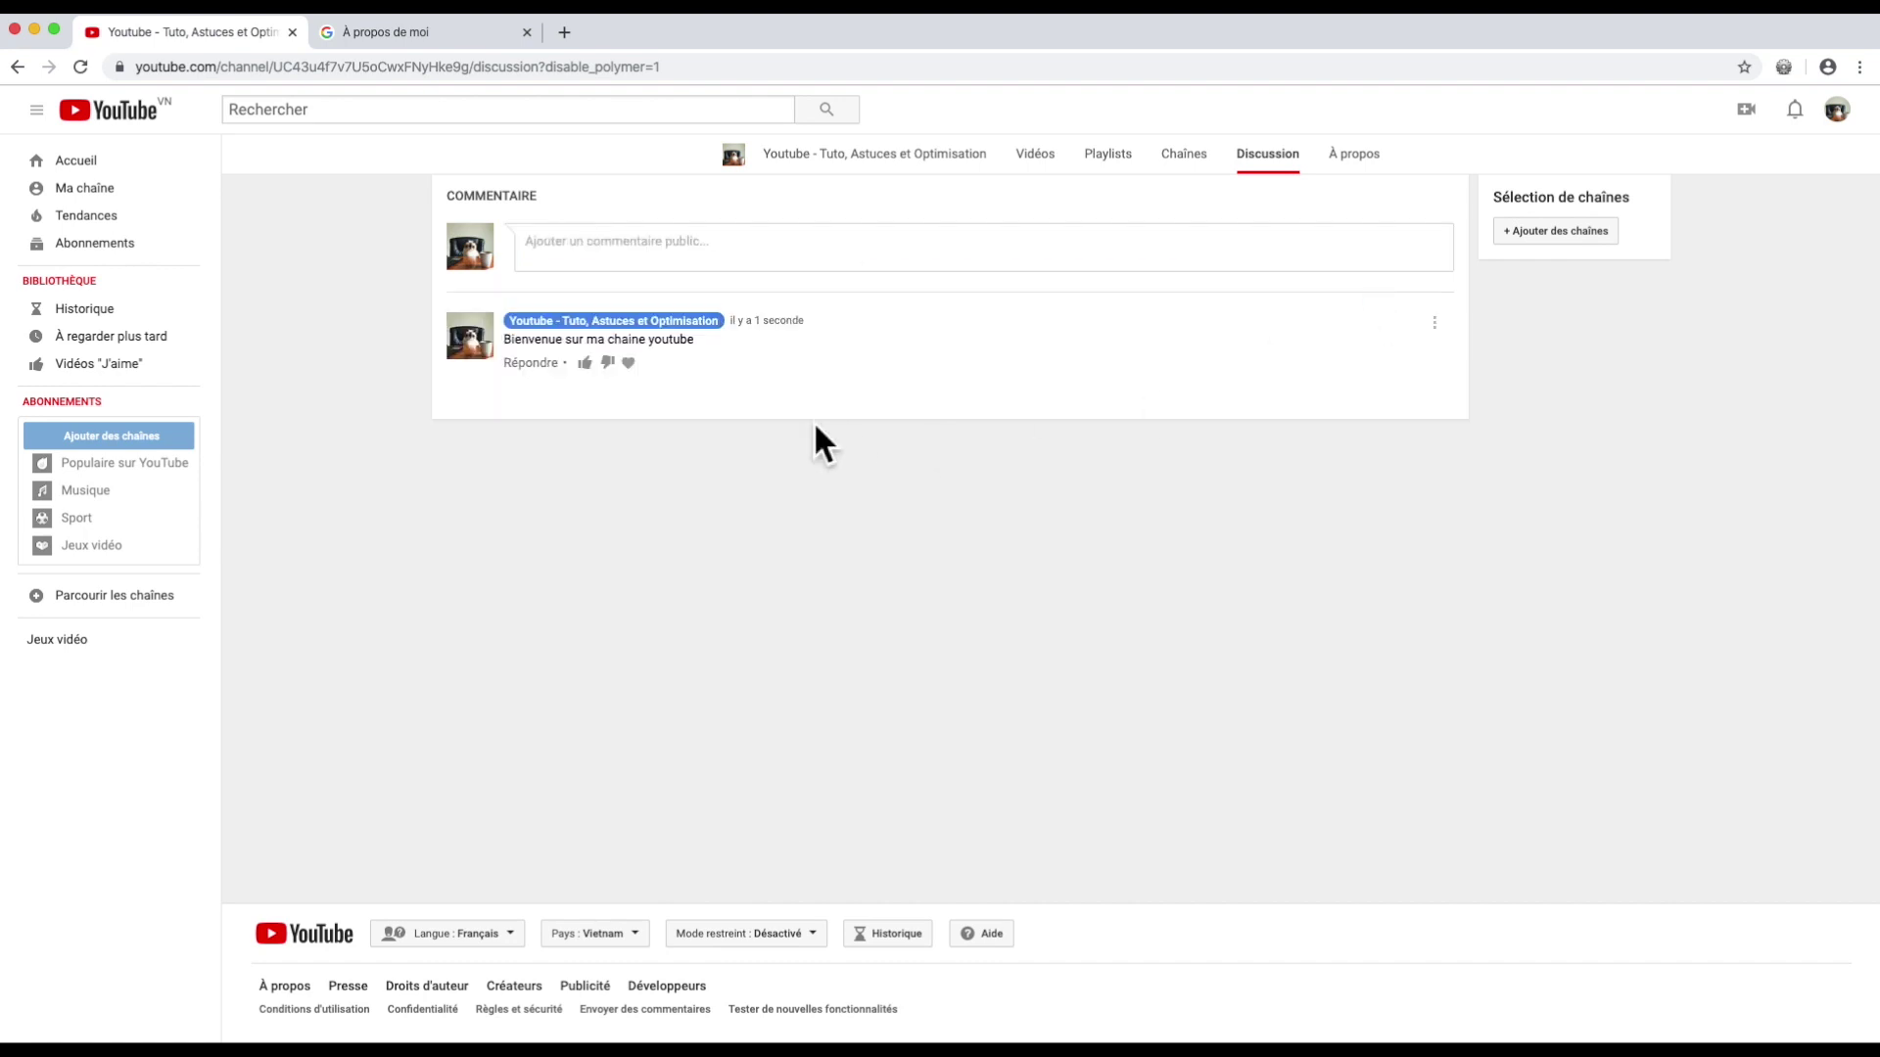
left_click(646, 363)
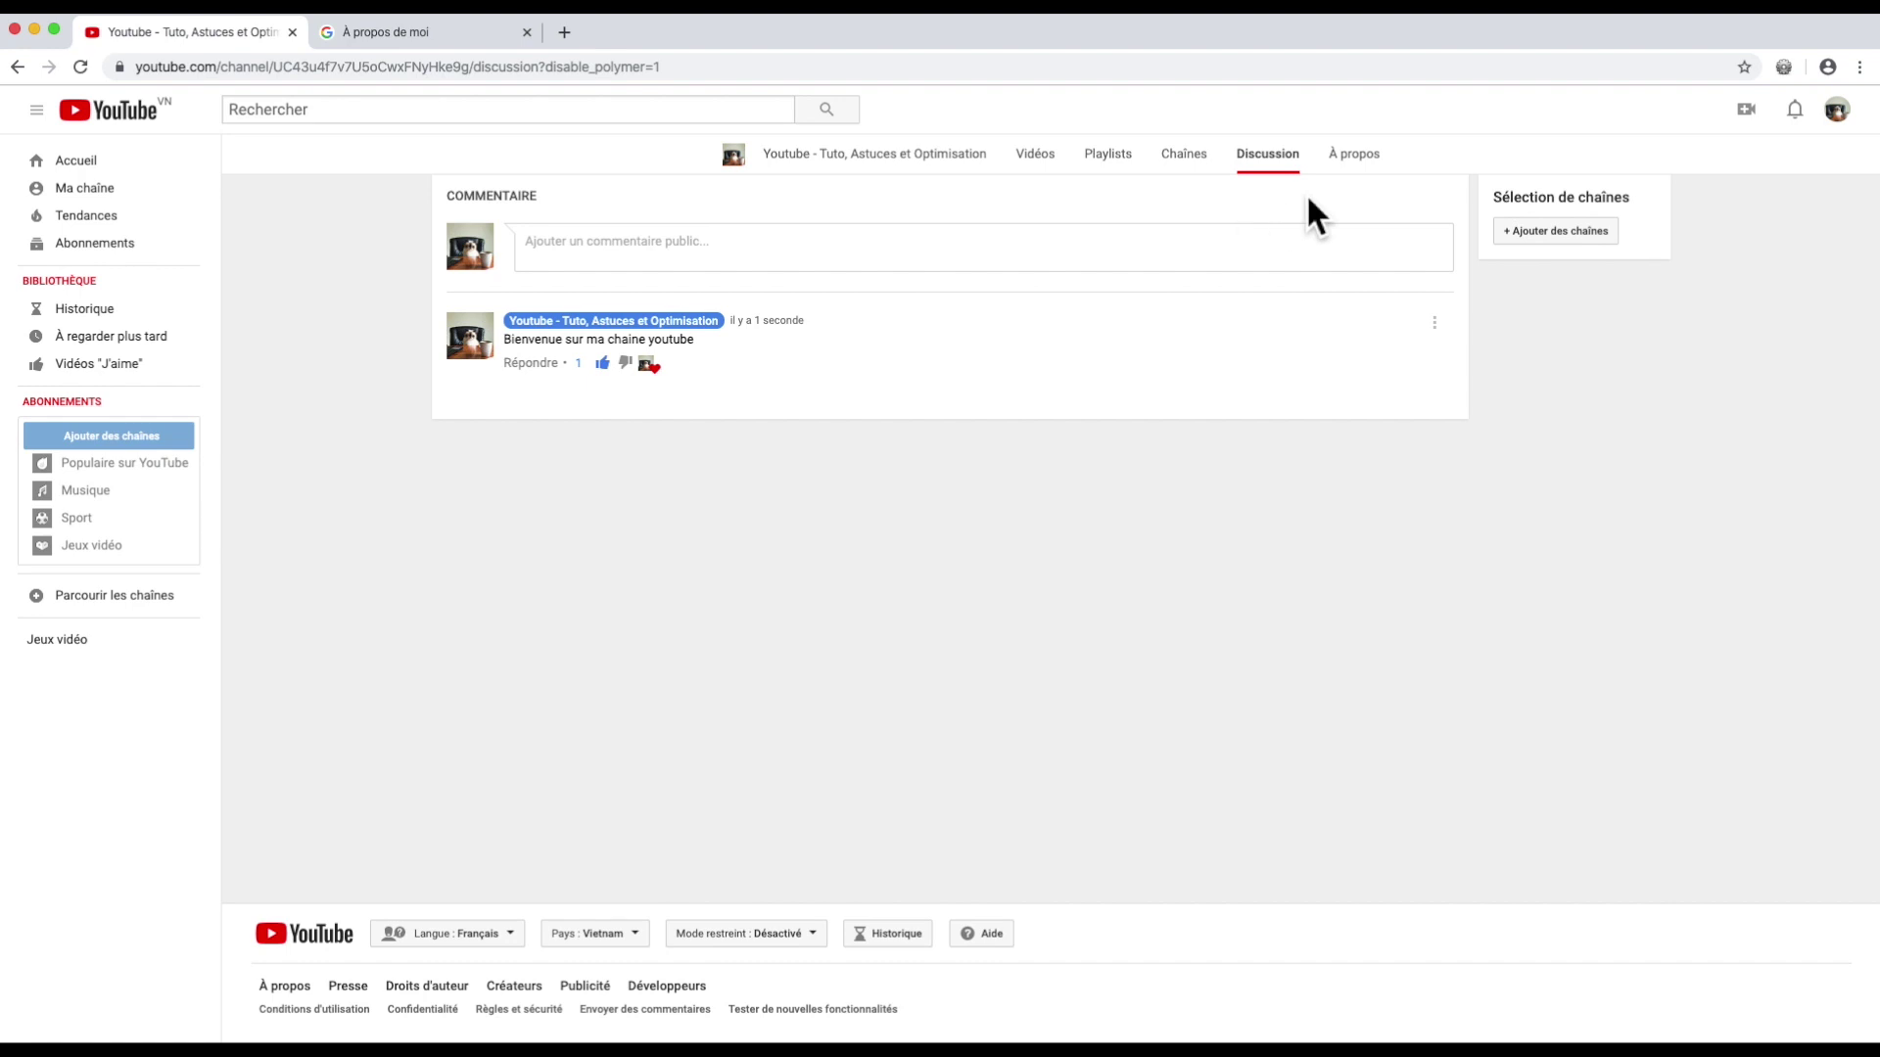
Step: On the About page, write the description 'Bienvenue sur ma chaine, Vous allez decouvrir bla bla bla' plus the owner's signature
left_click(1354, 155)
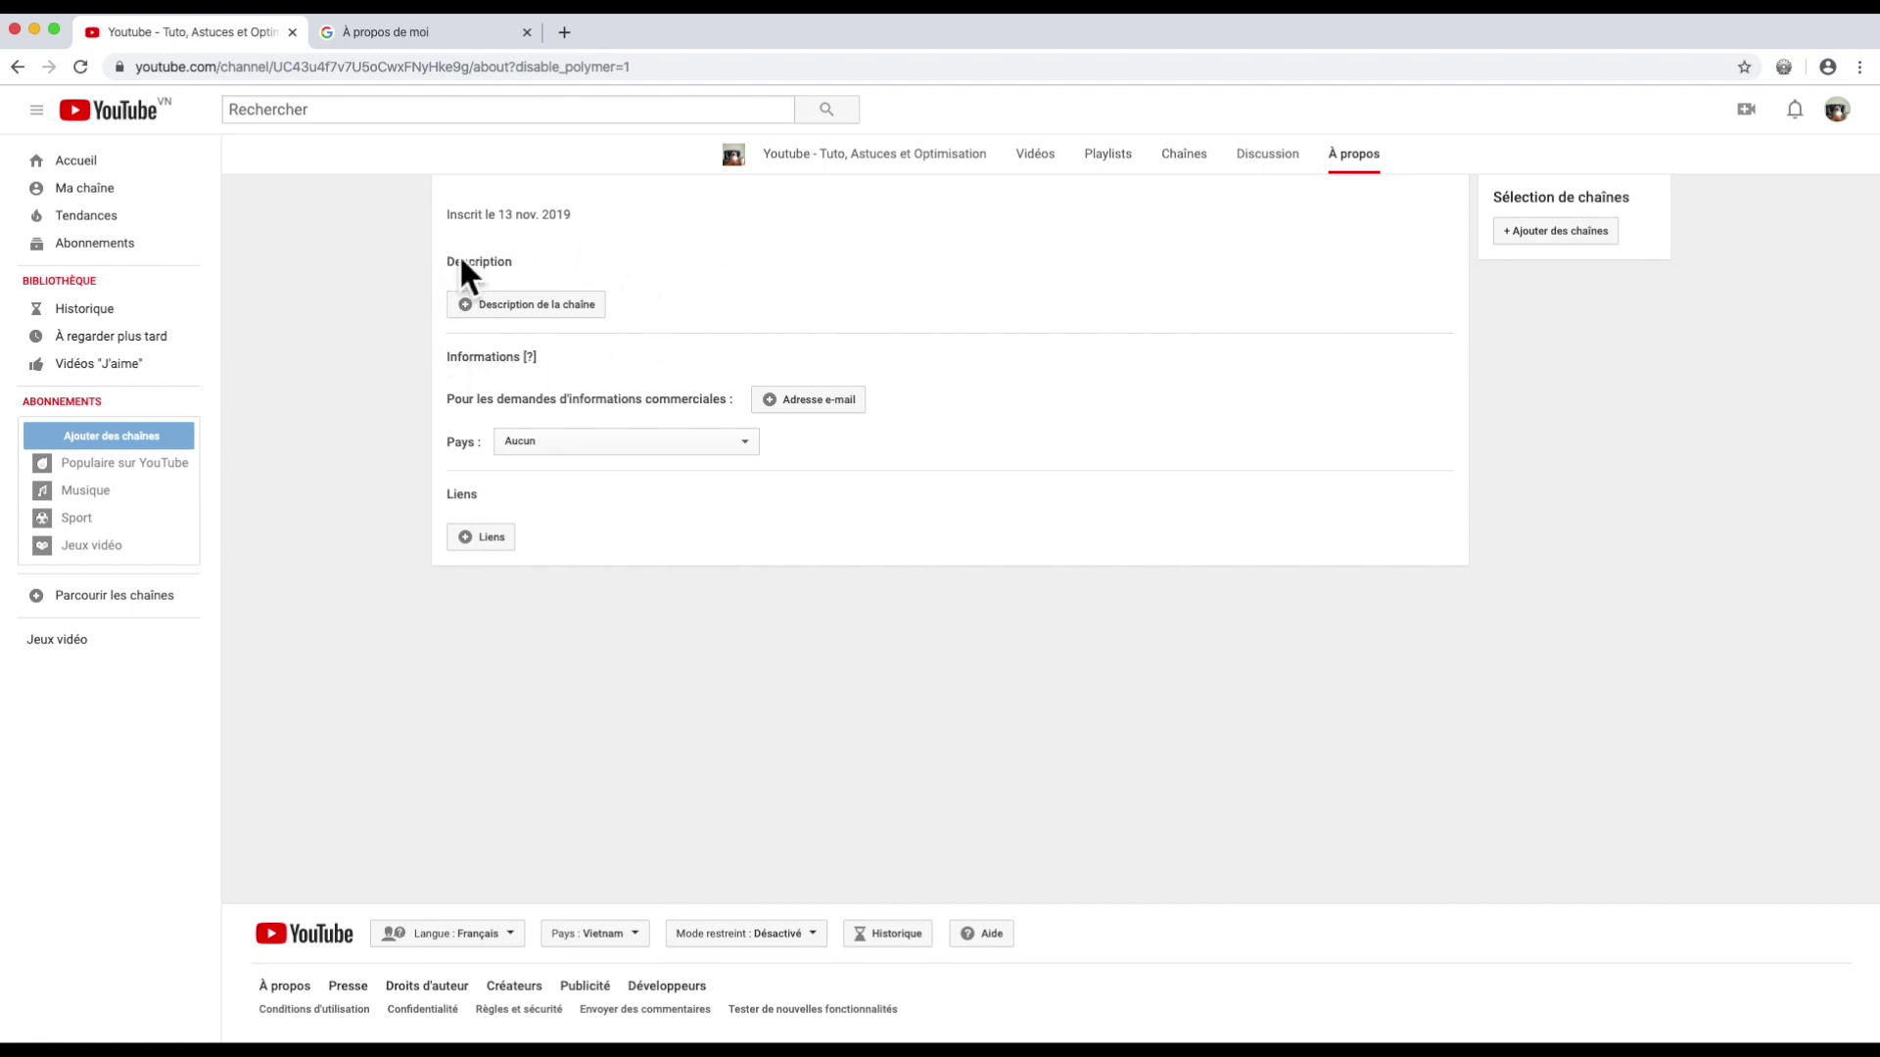
left_click(558, 306)
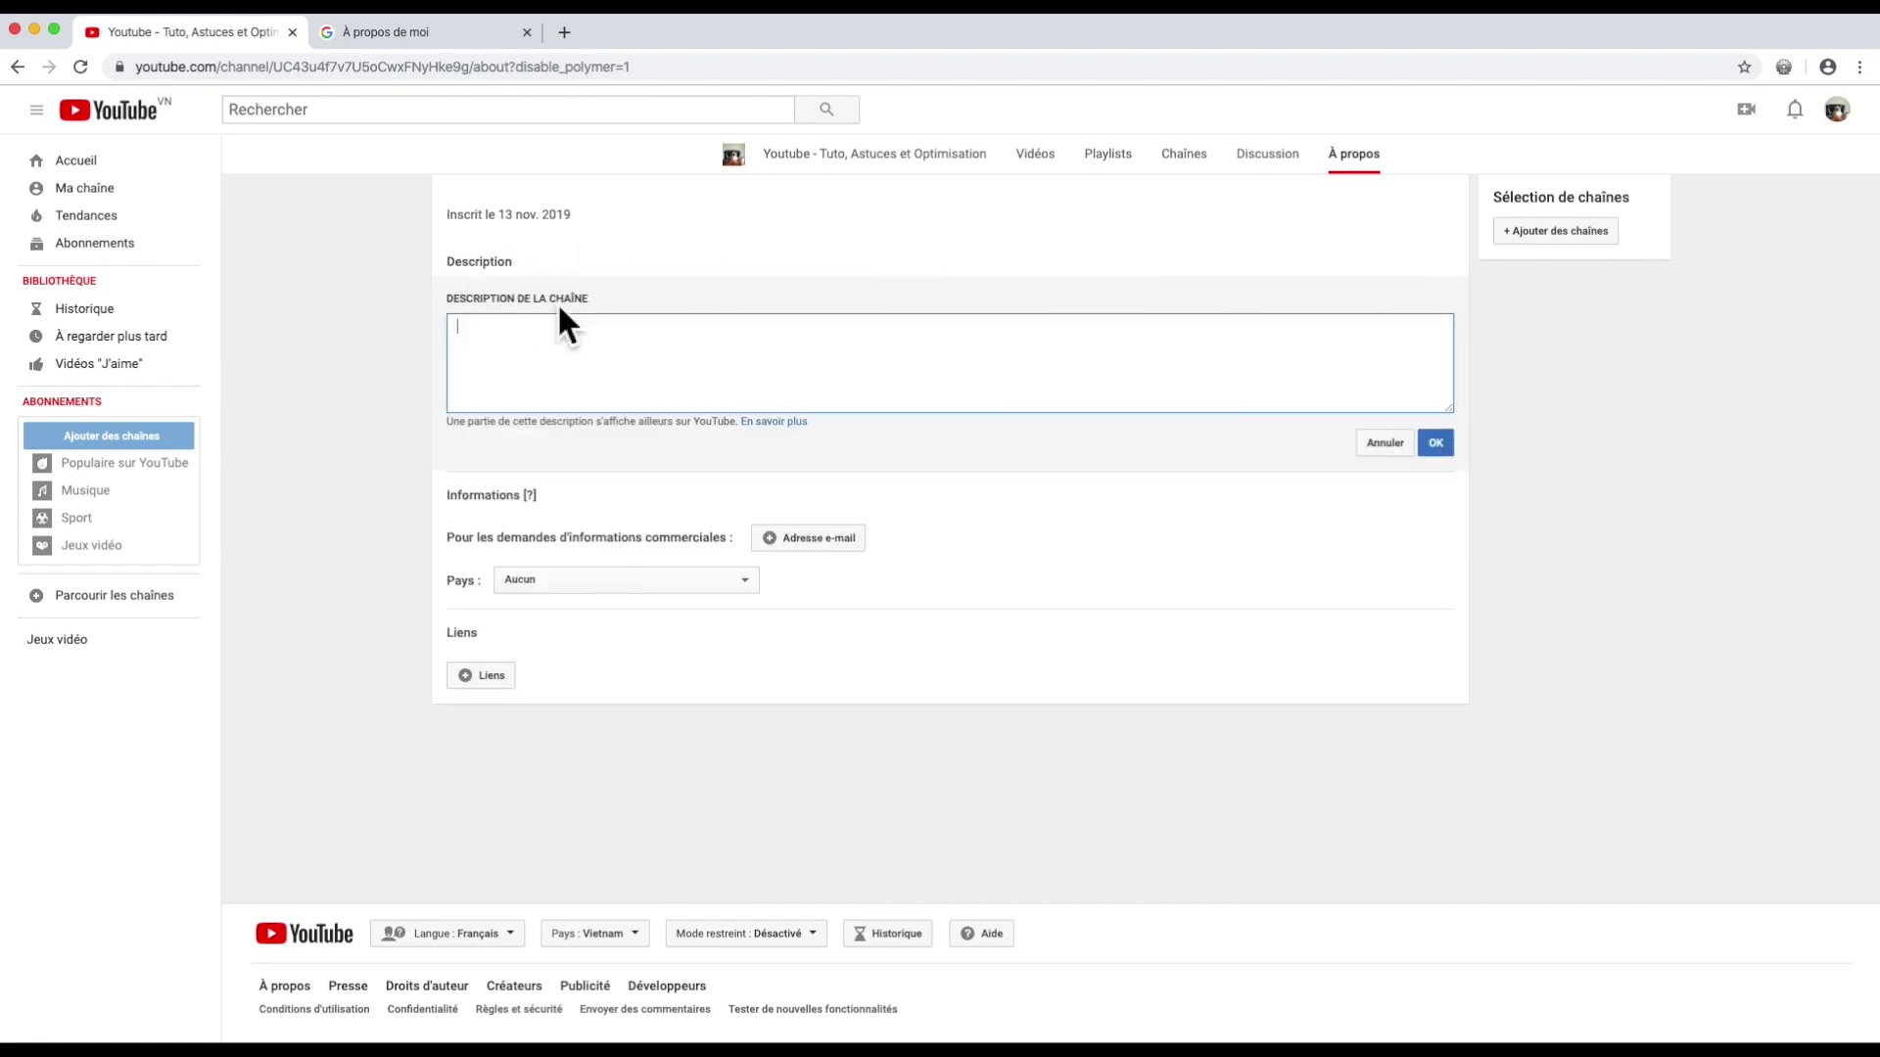
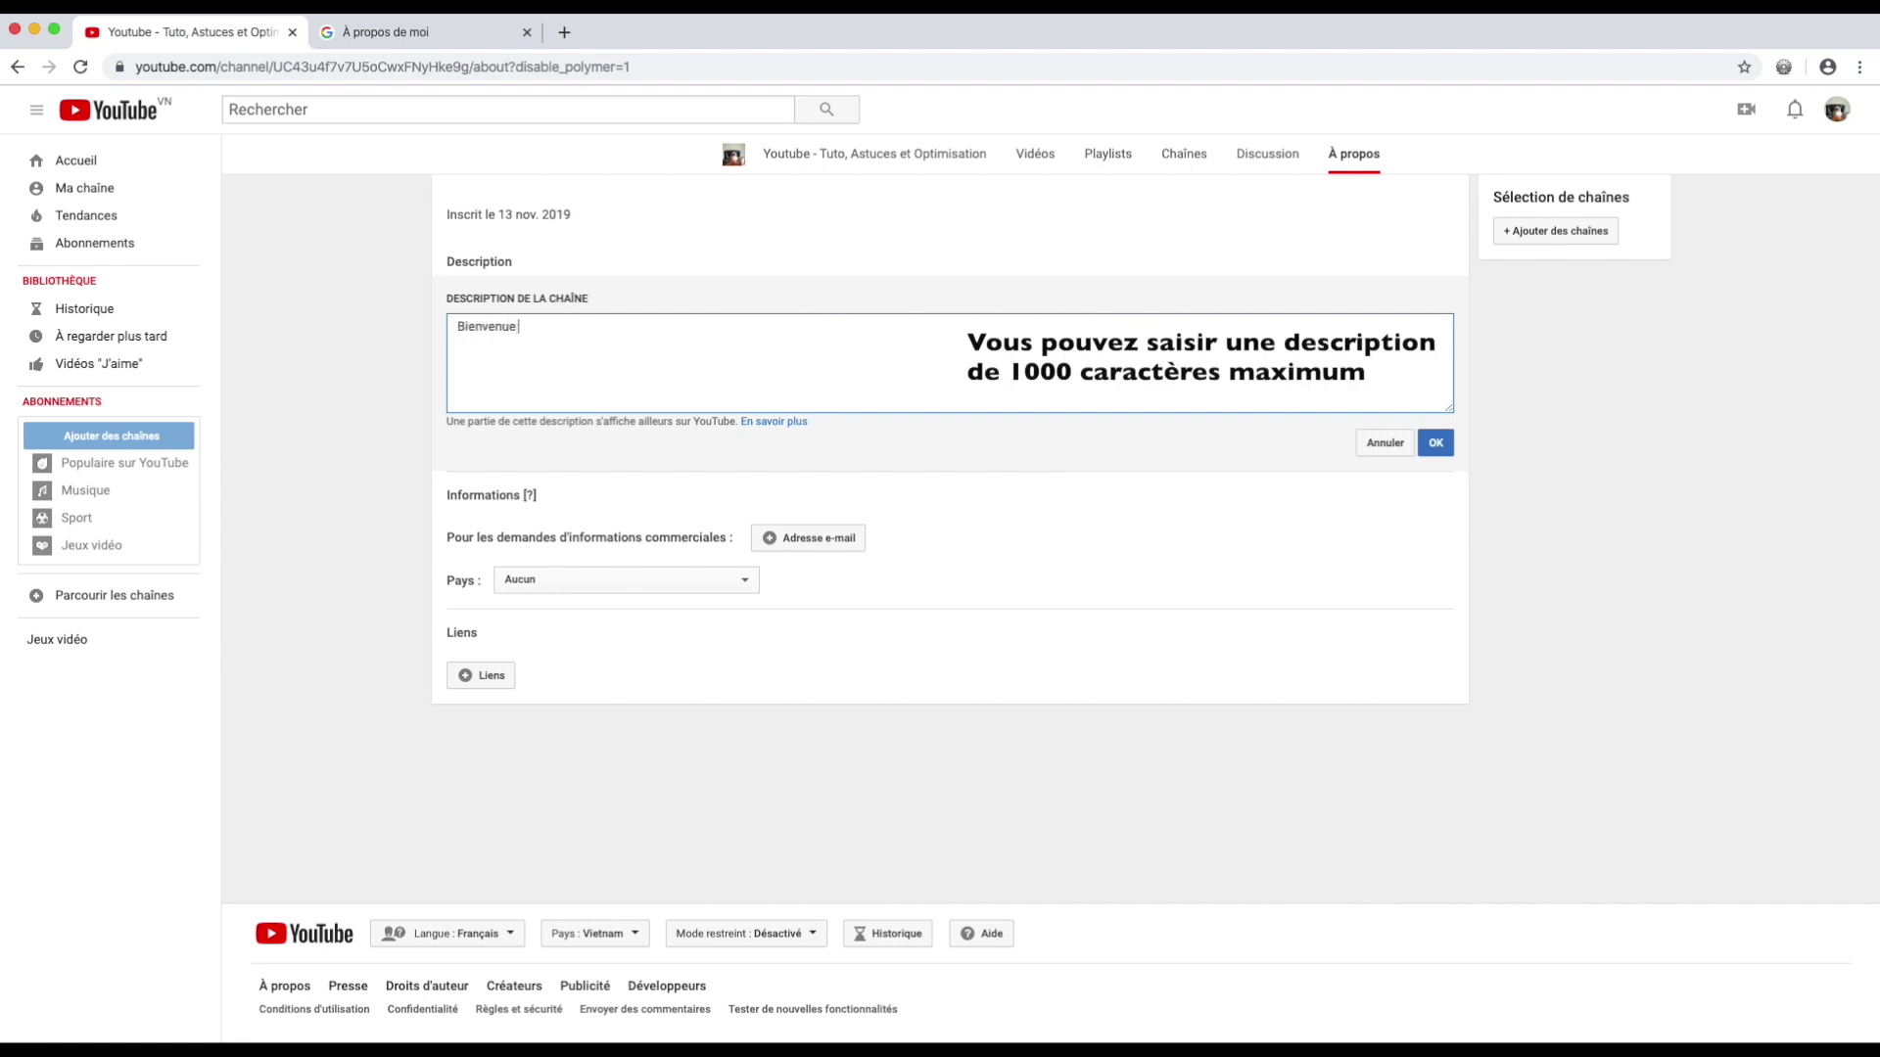
key("Return")
key("BackSpace")
key("BackSpace")
key("BackSpace")
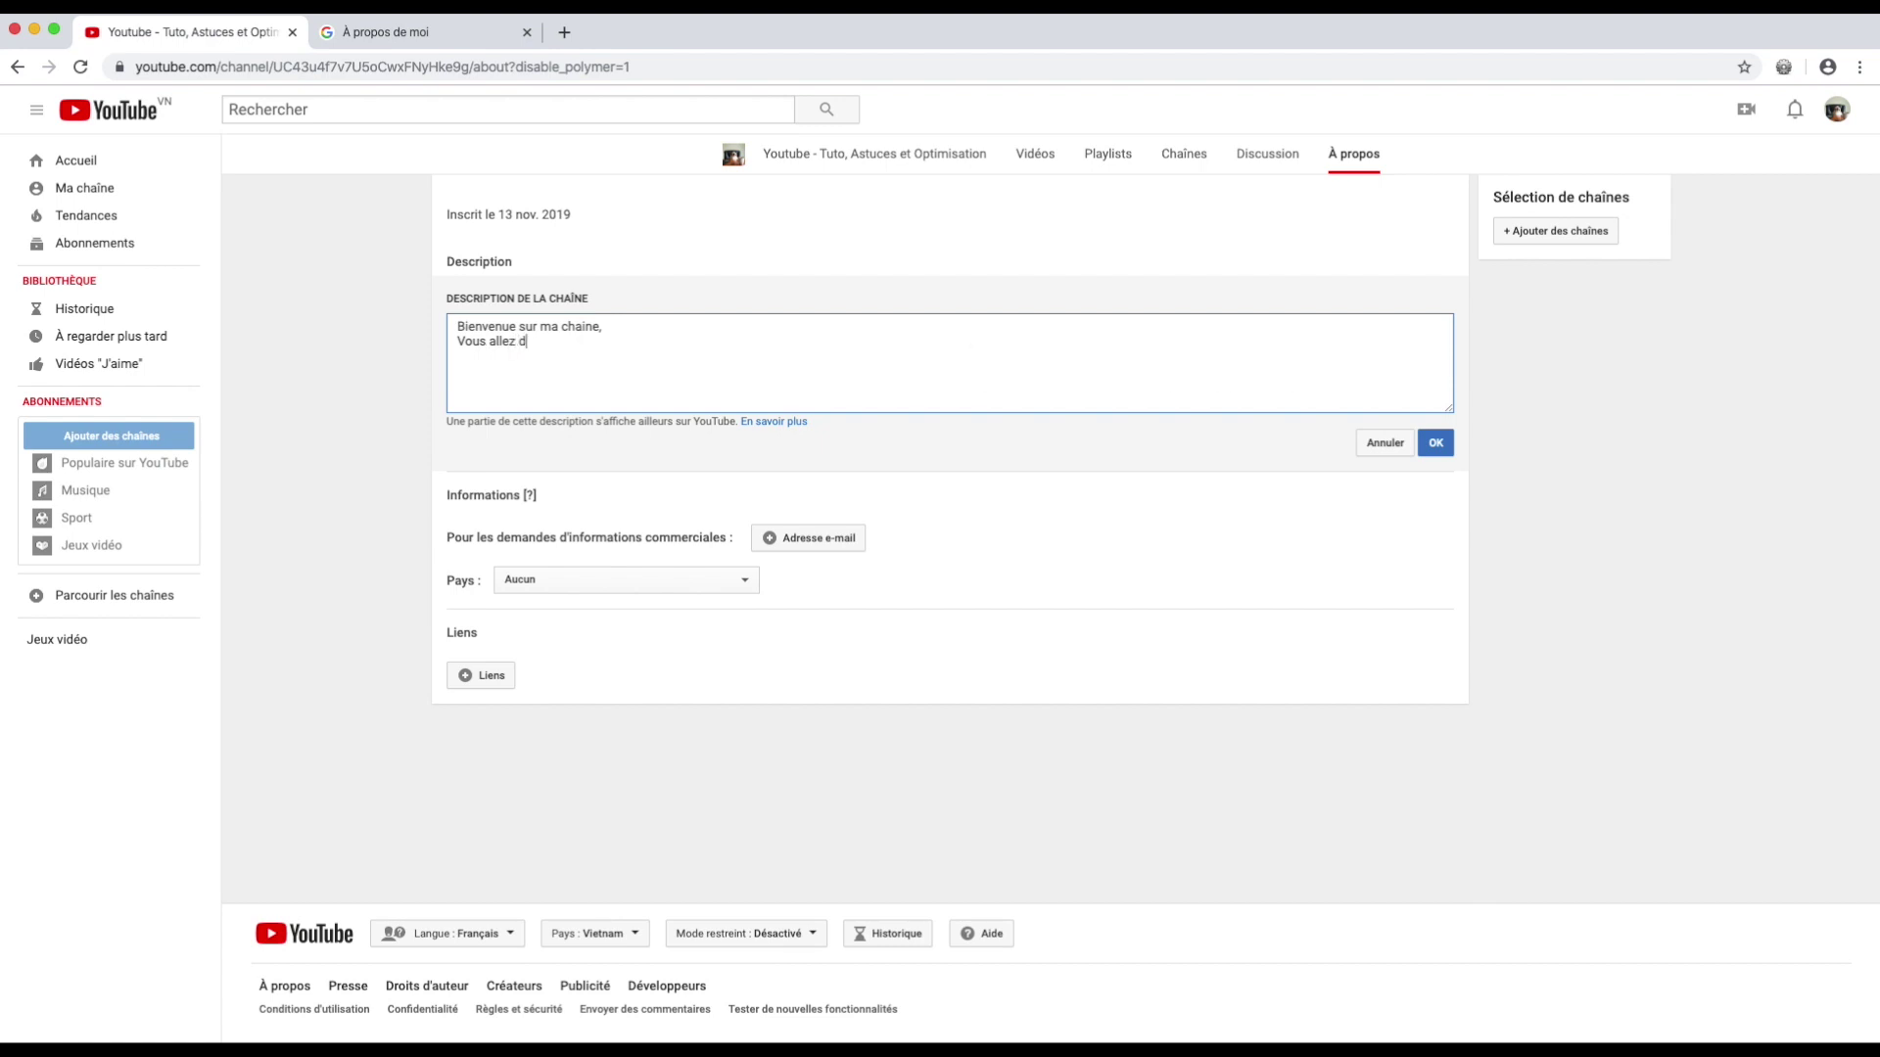
key("Return")
key("Return")
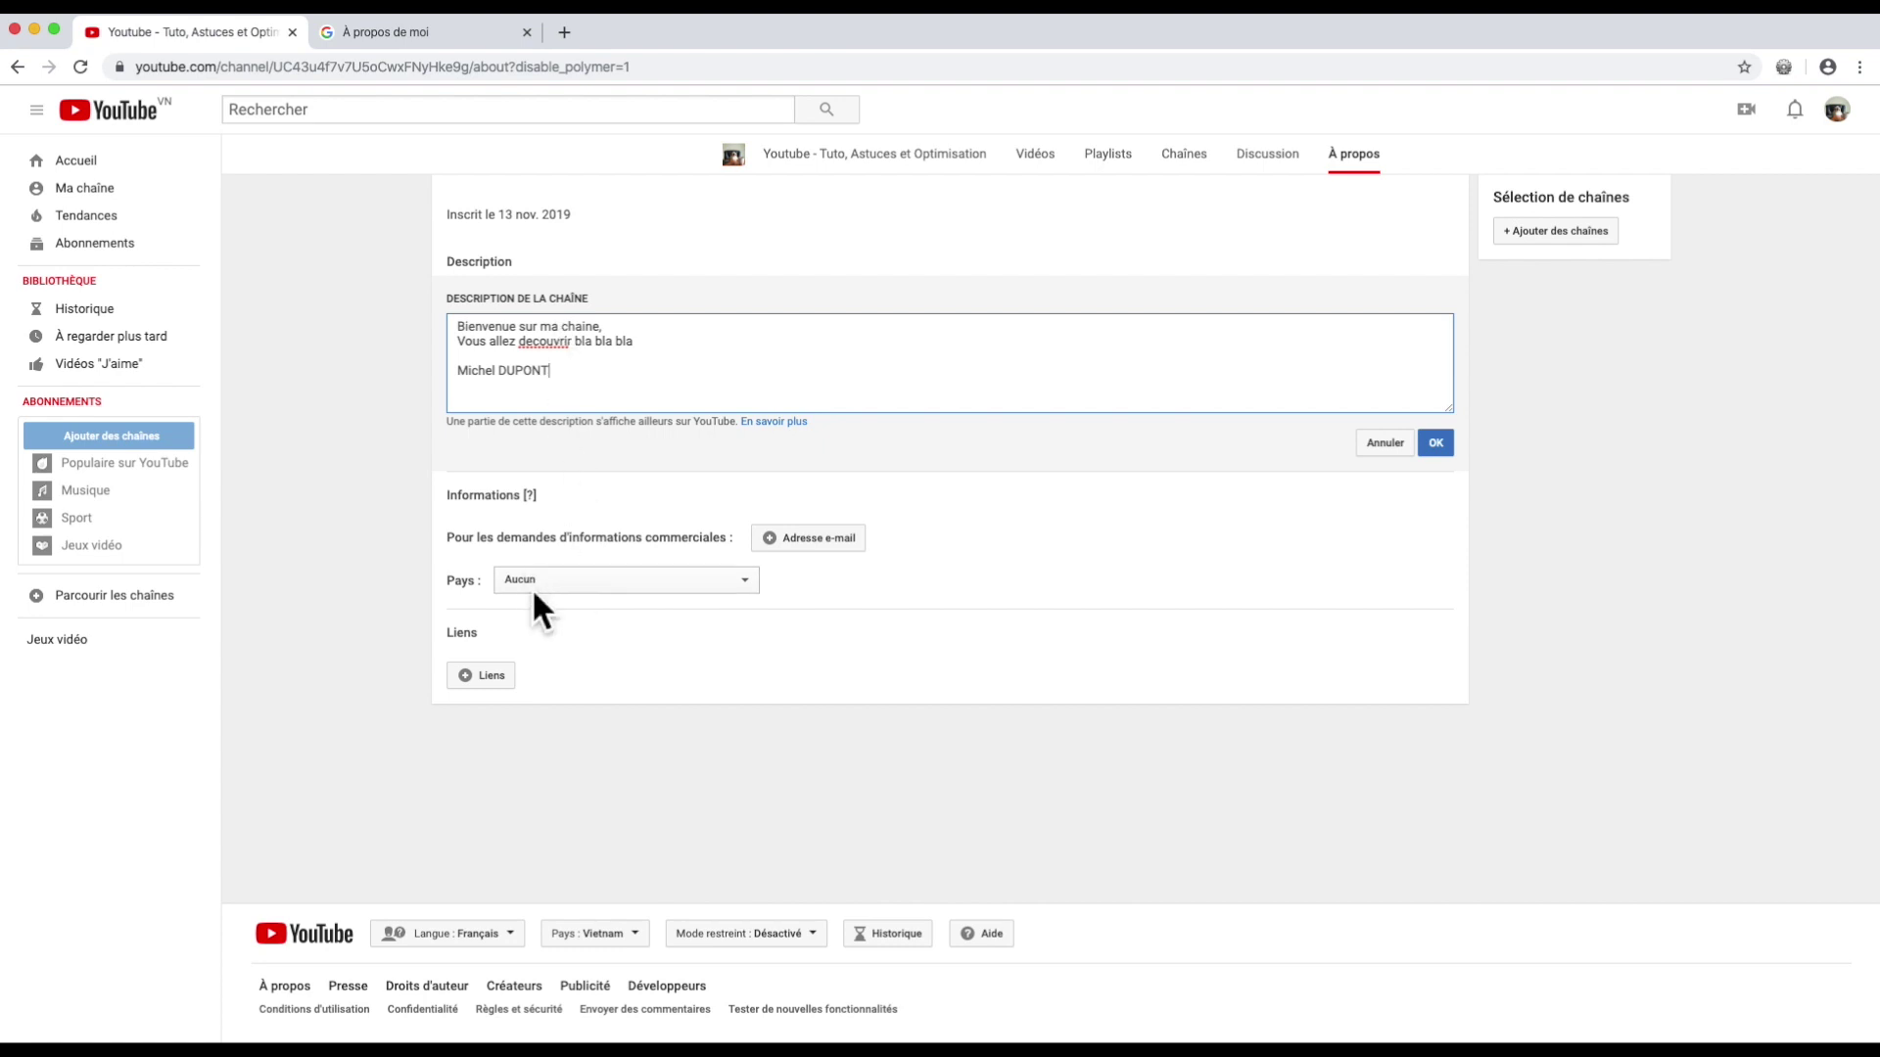
Step: Set the channel country to France and begin adding a business-enquiry e-mail
left_click(747, 582)
key("f")
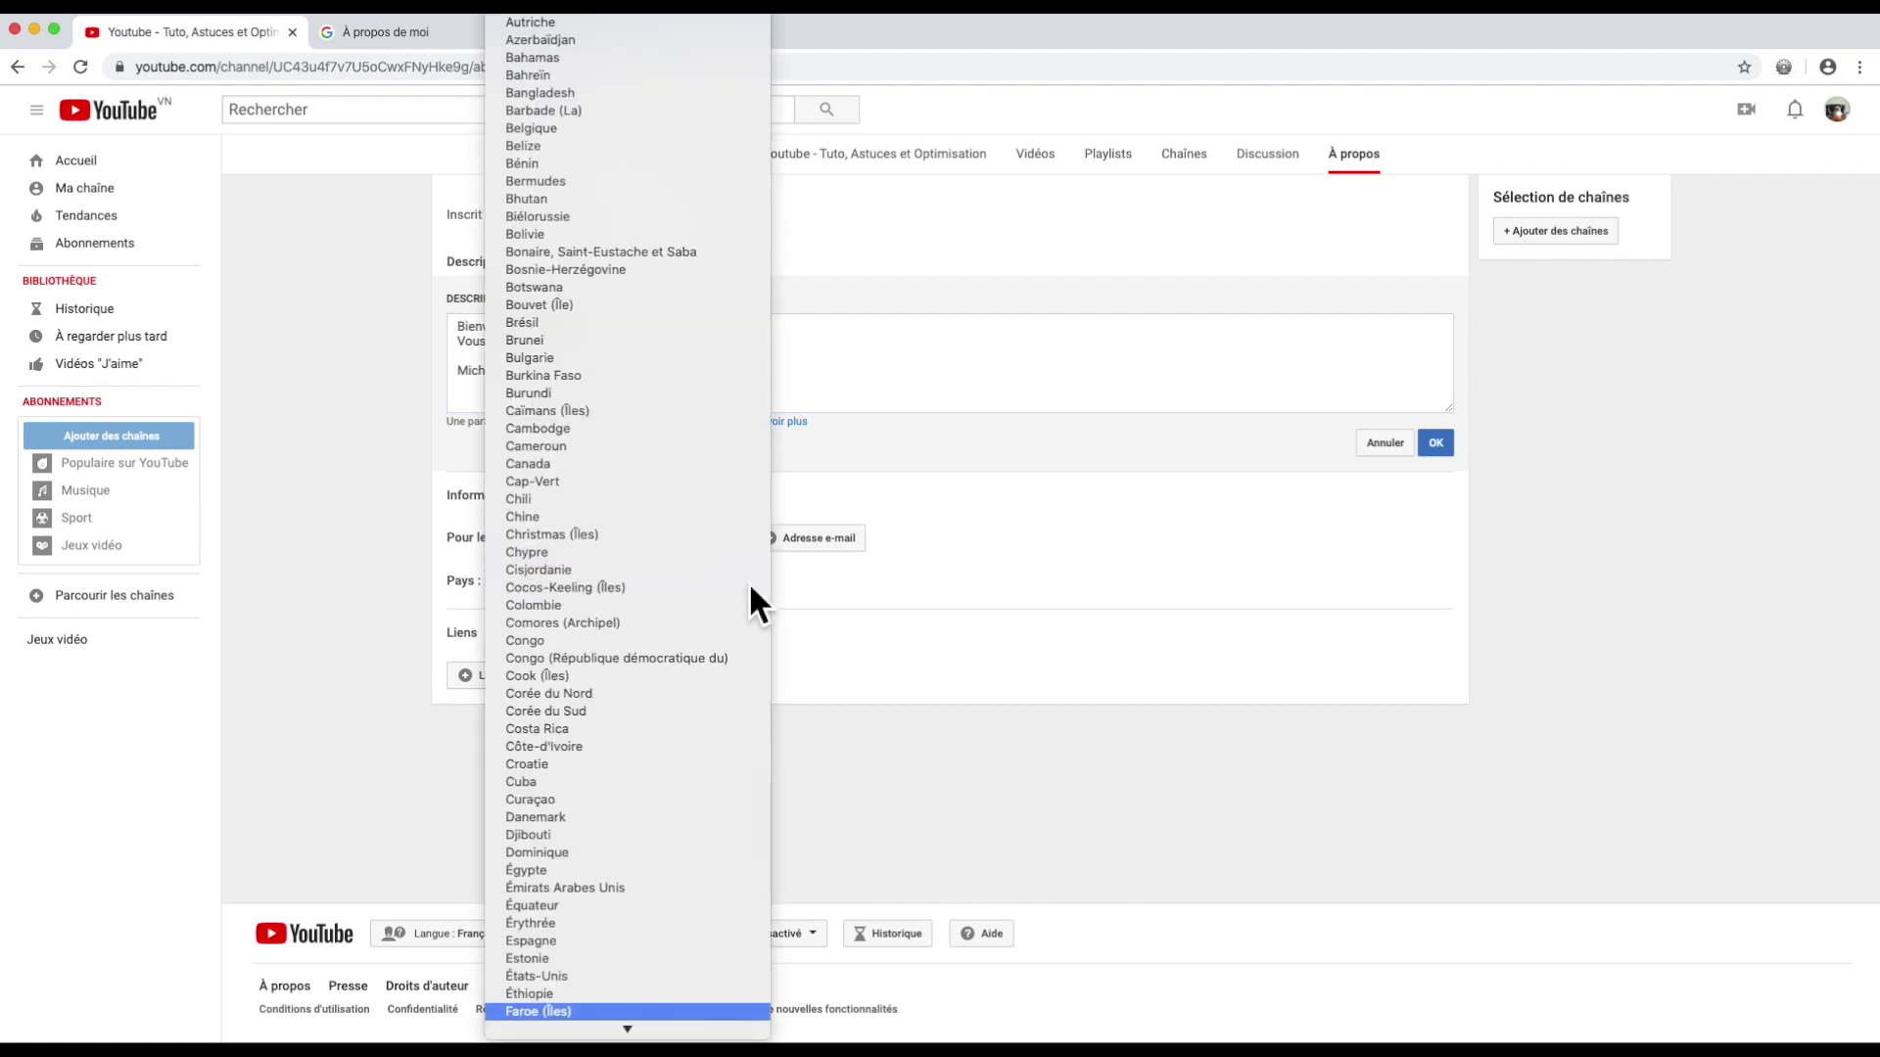
scroll(678, 875, "down", 8)
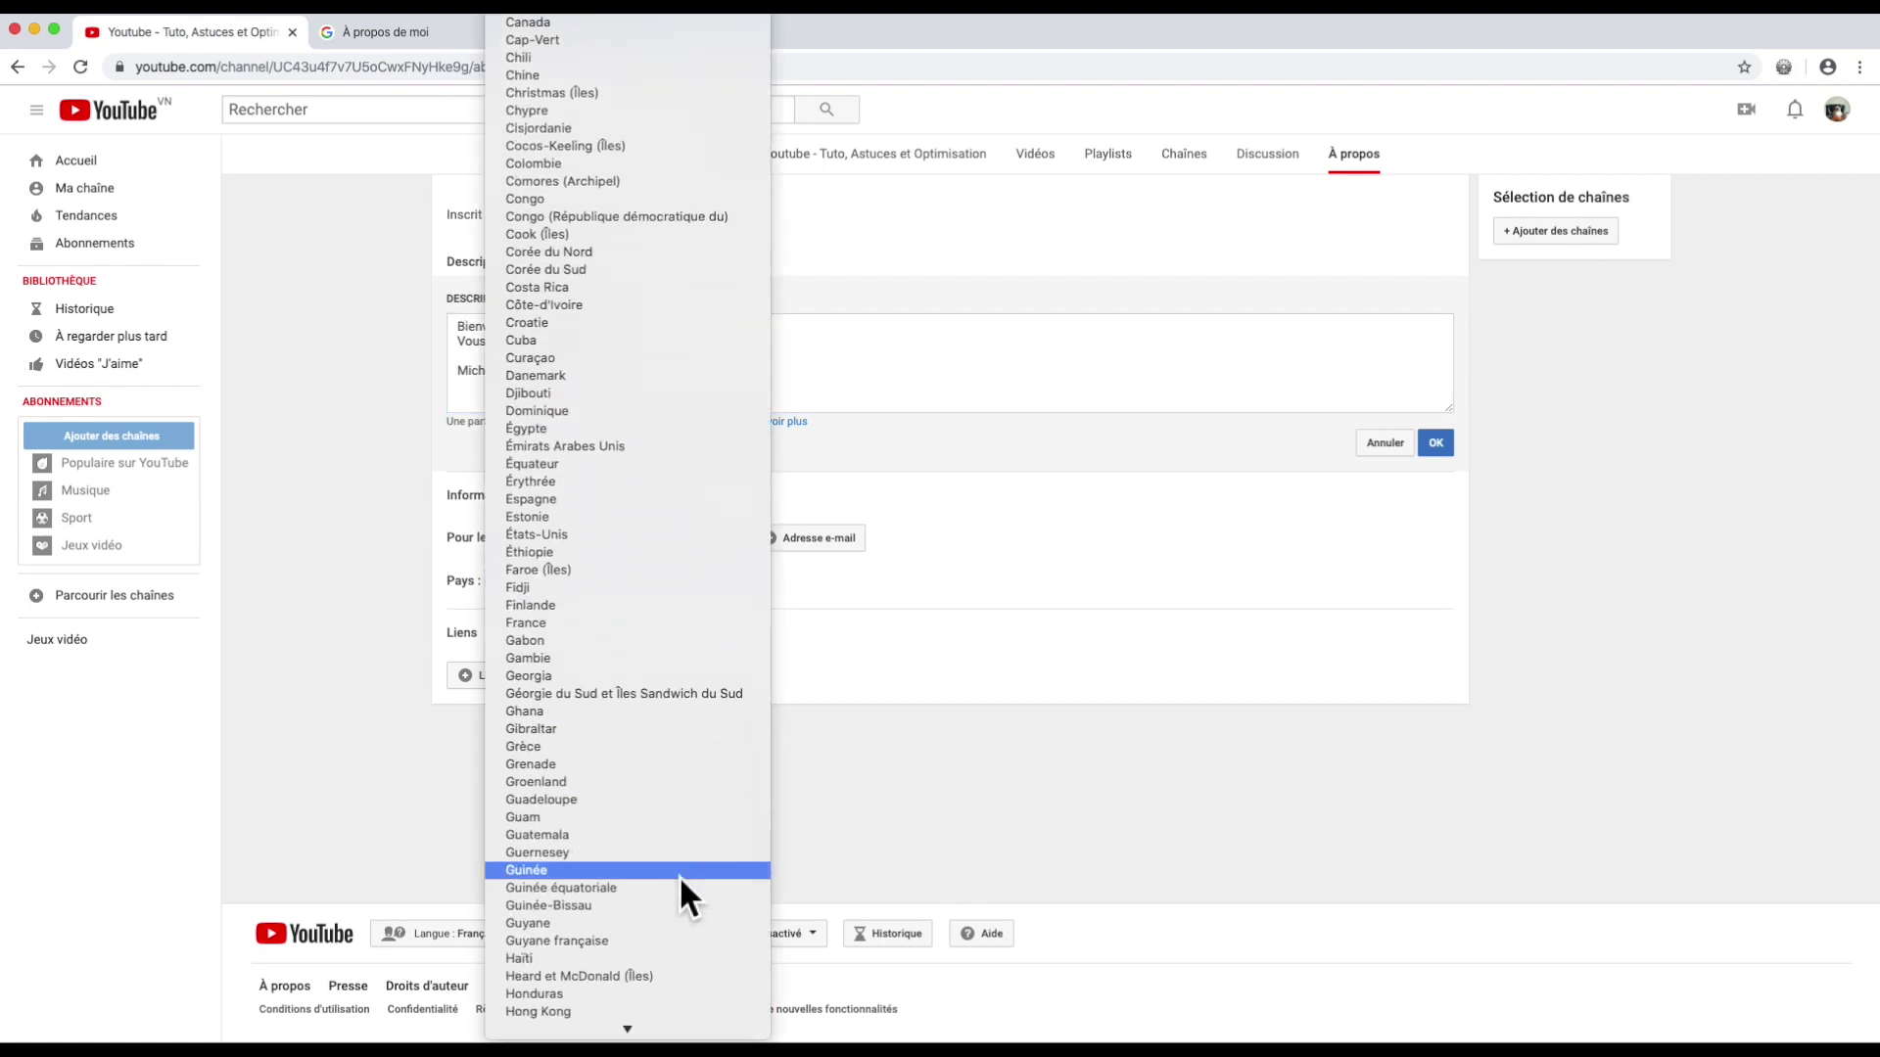
left_click(680, 626)
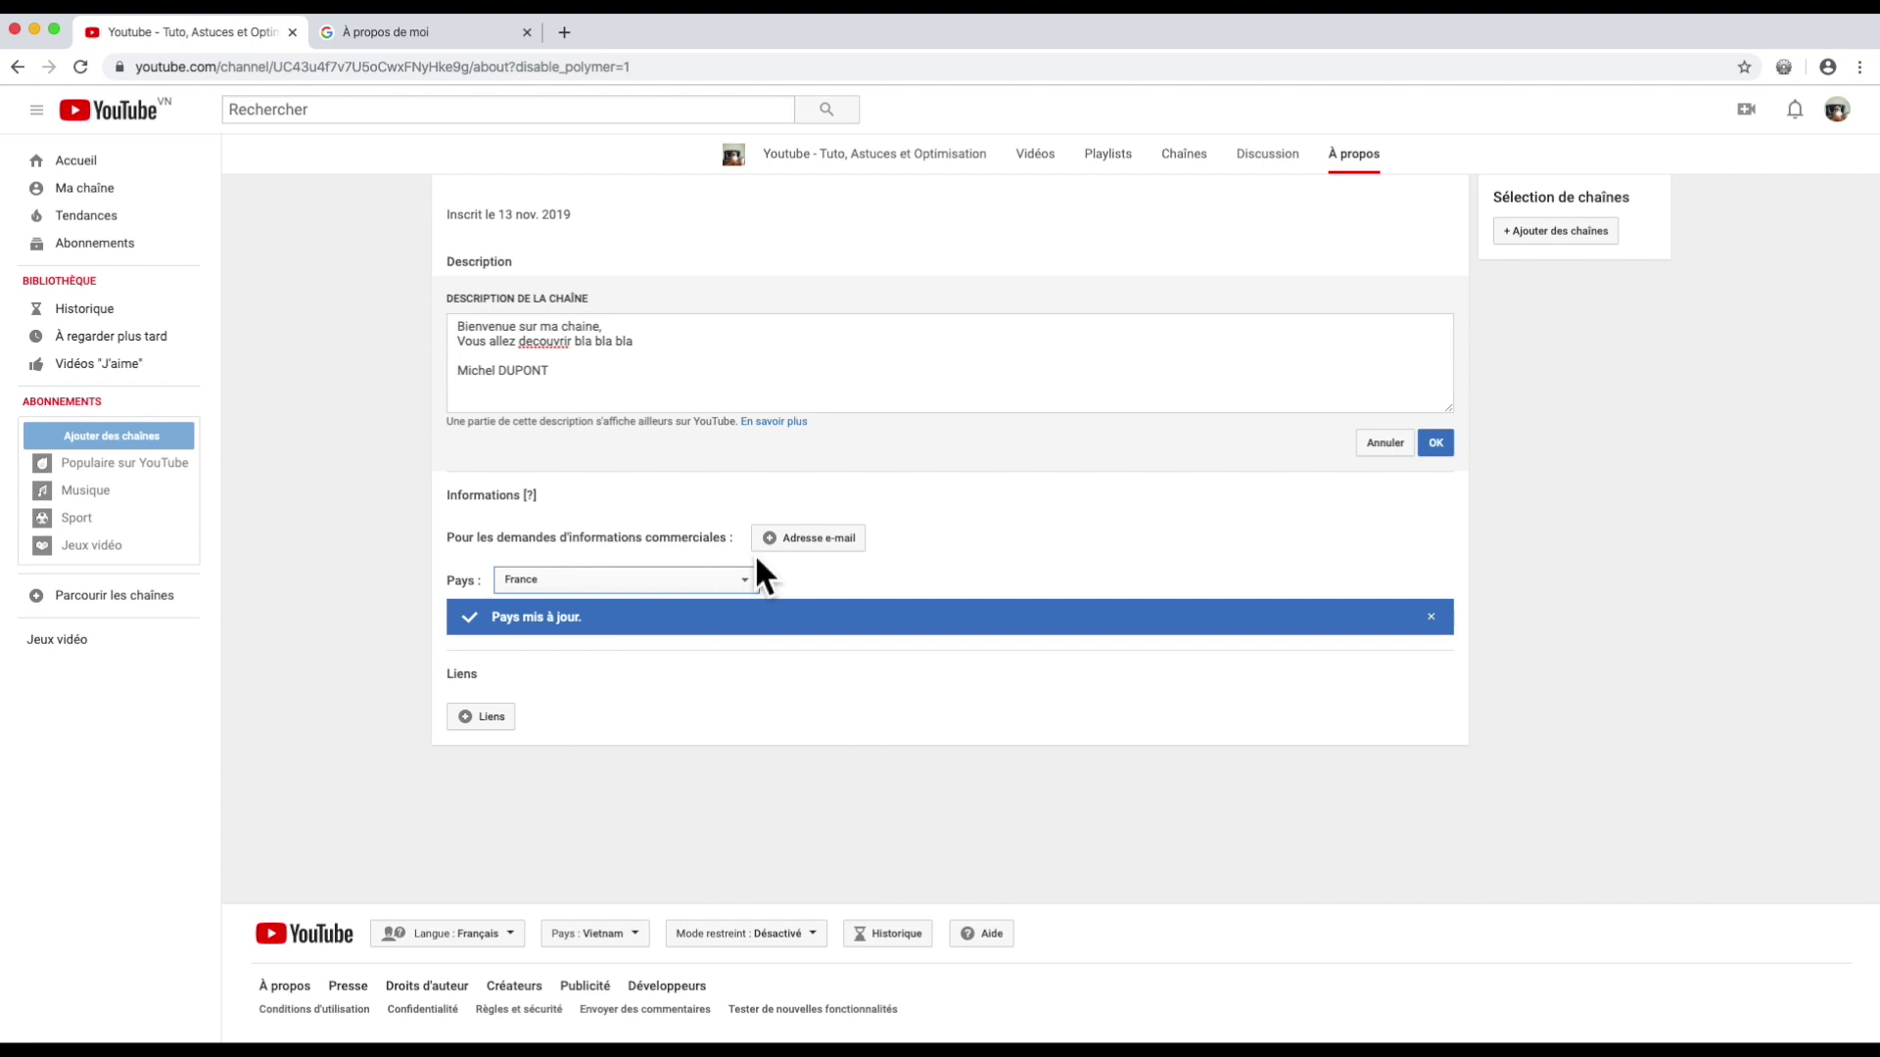
left_click(779, 536)
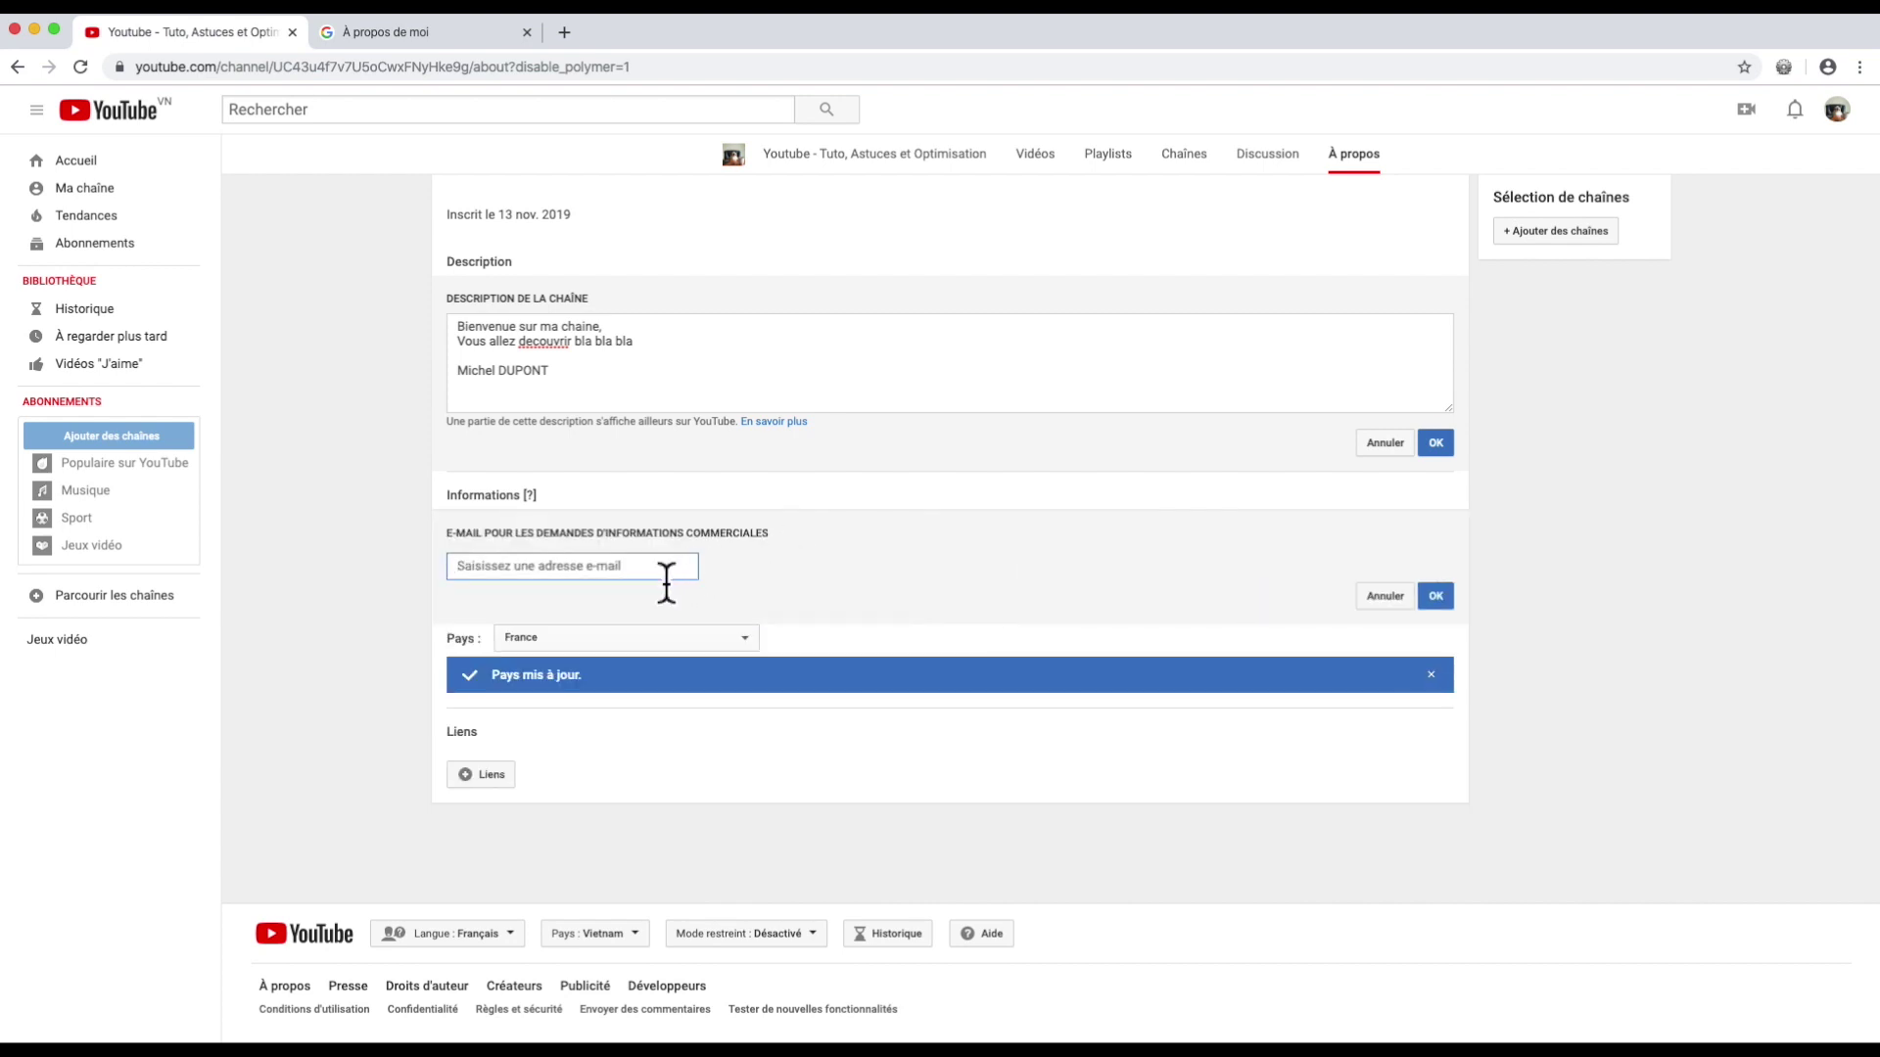
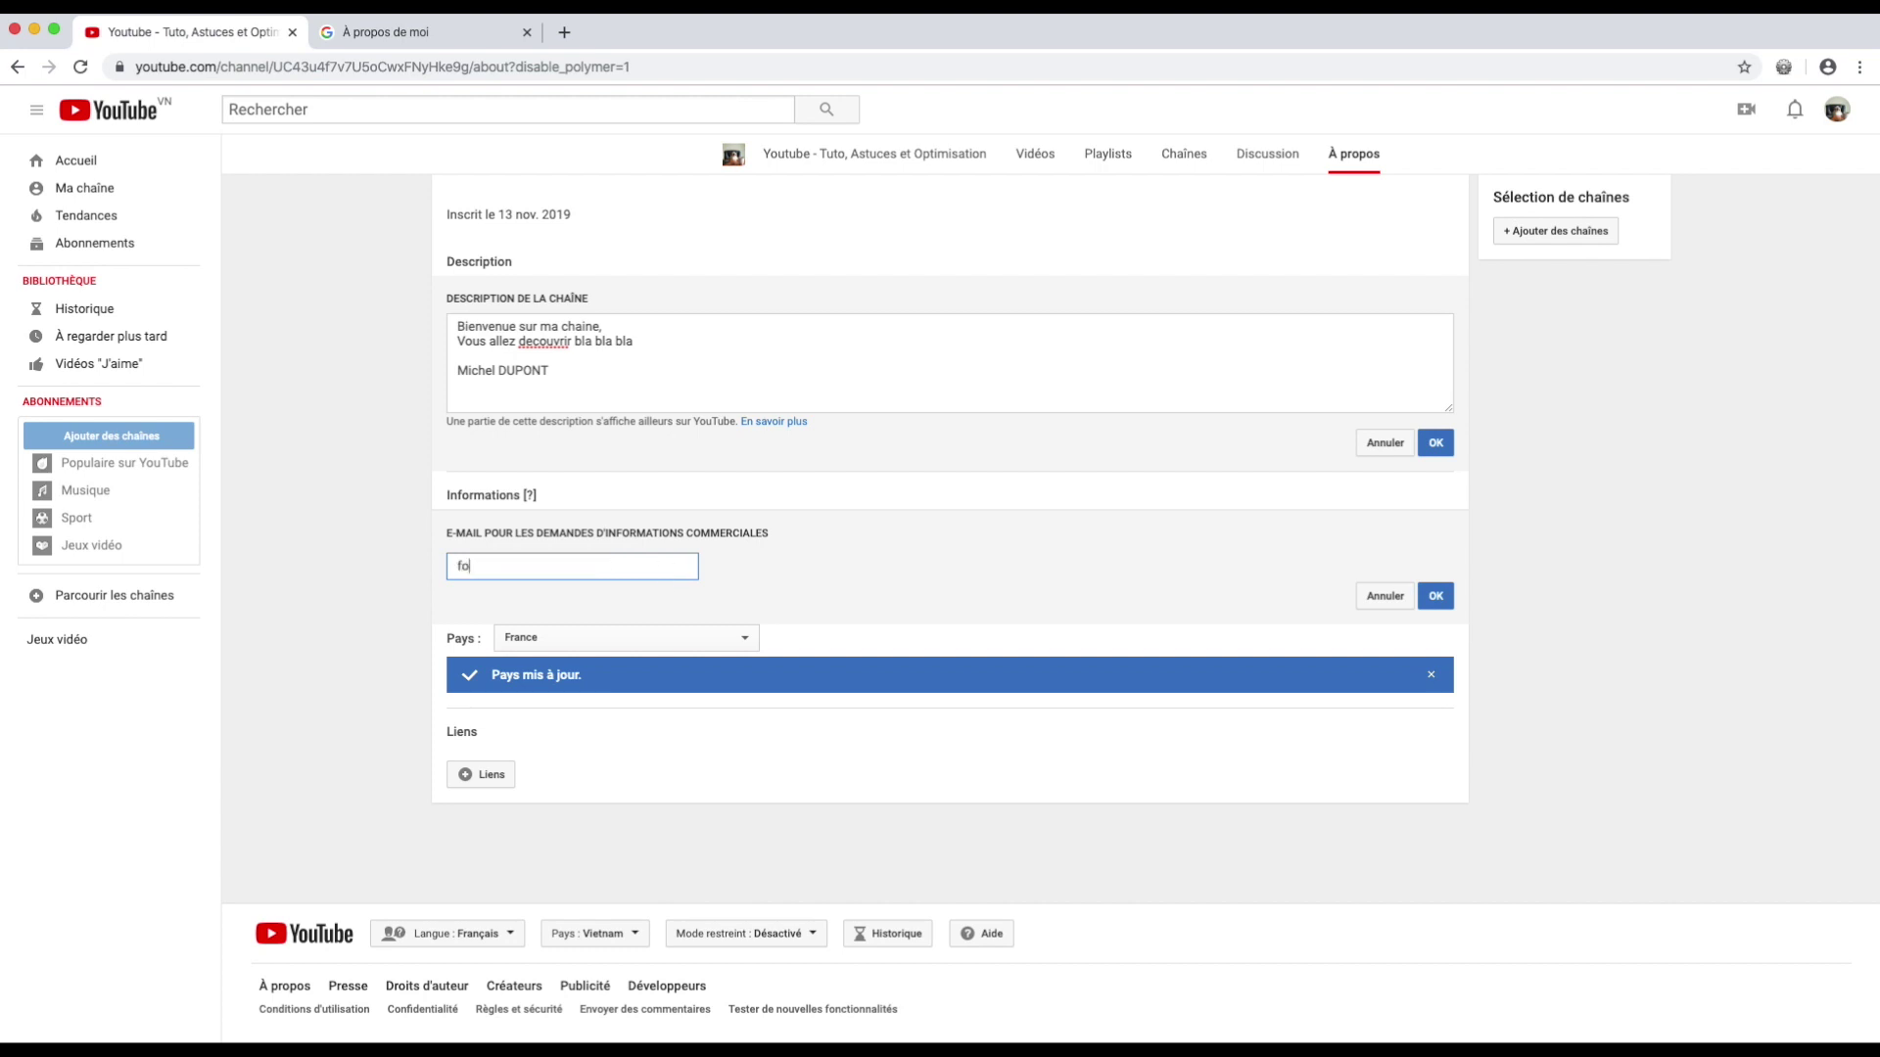
Step: Enter and save the business contact e-mail address, then save the channel description
left_click(1446, 598)
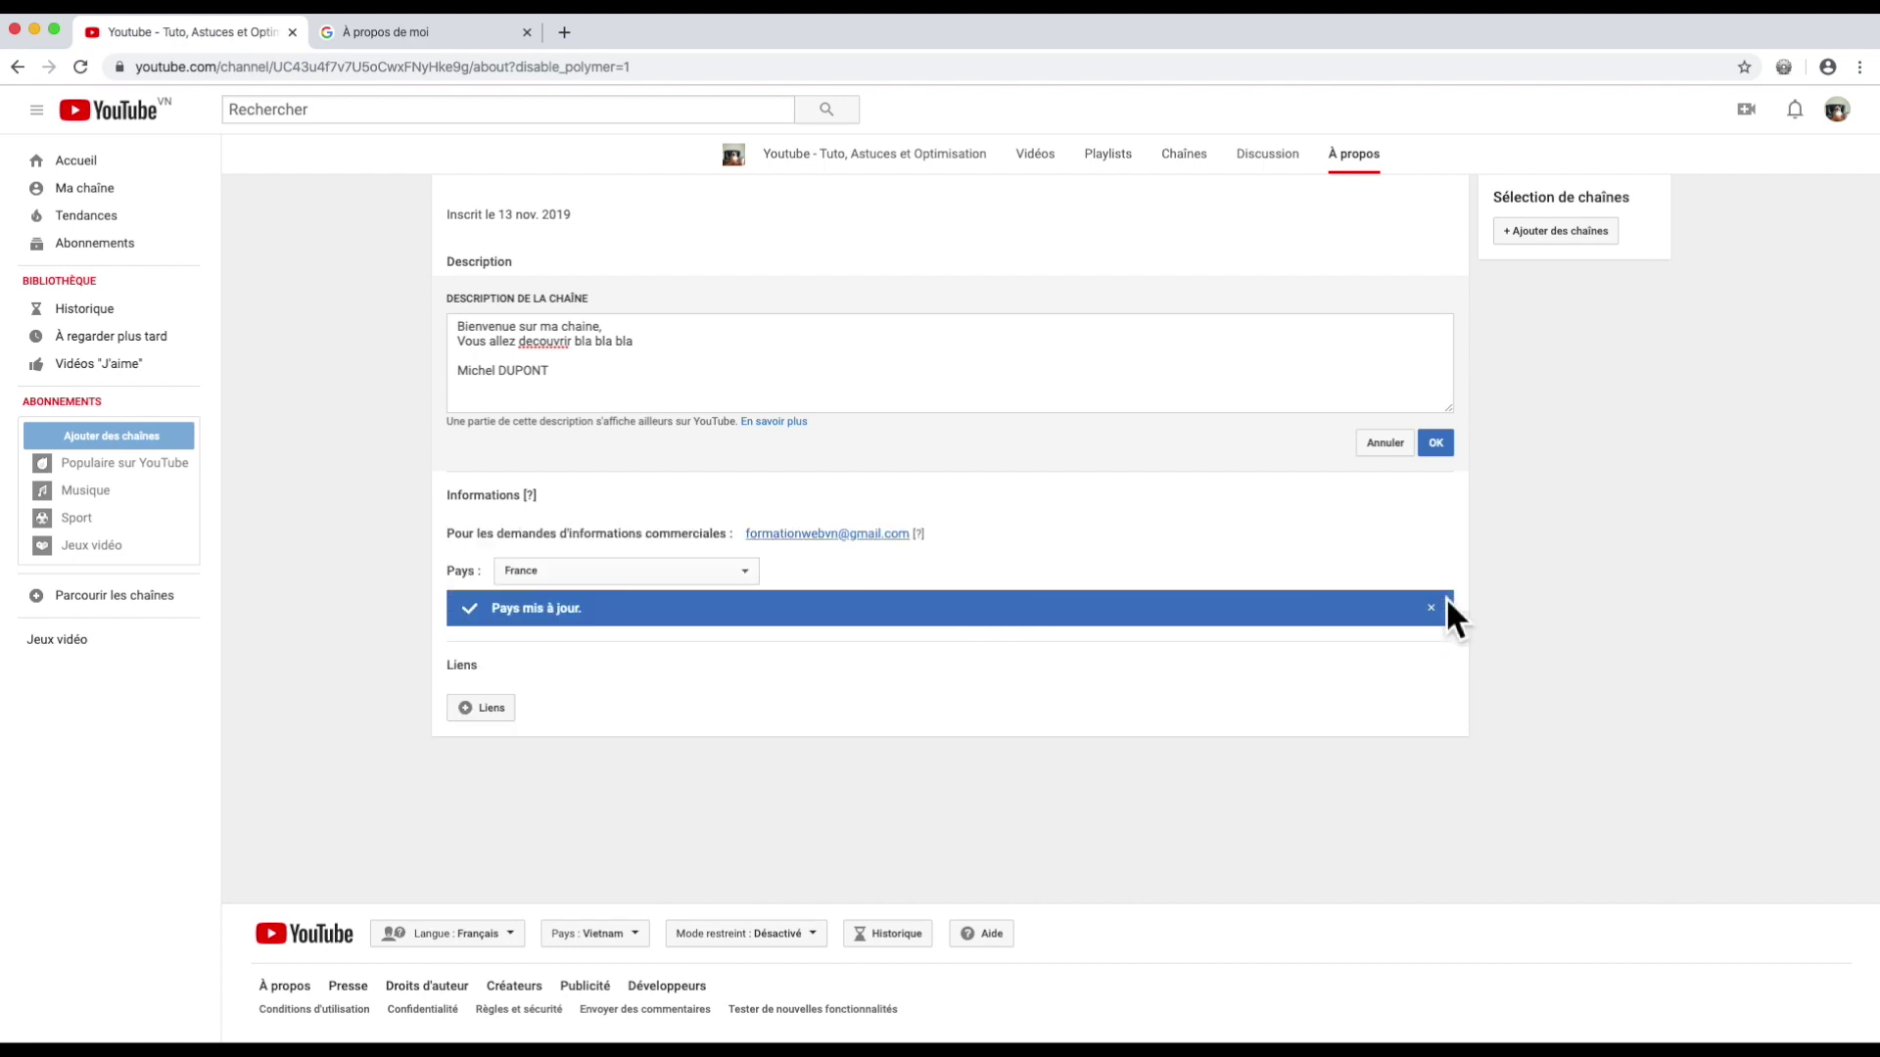
left_click(1437, 443)
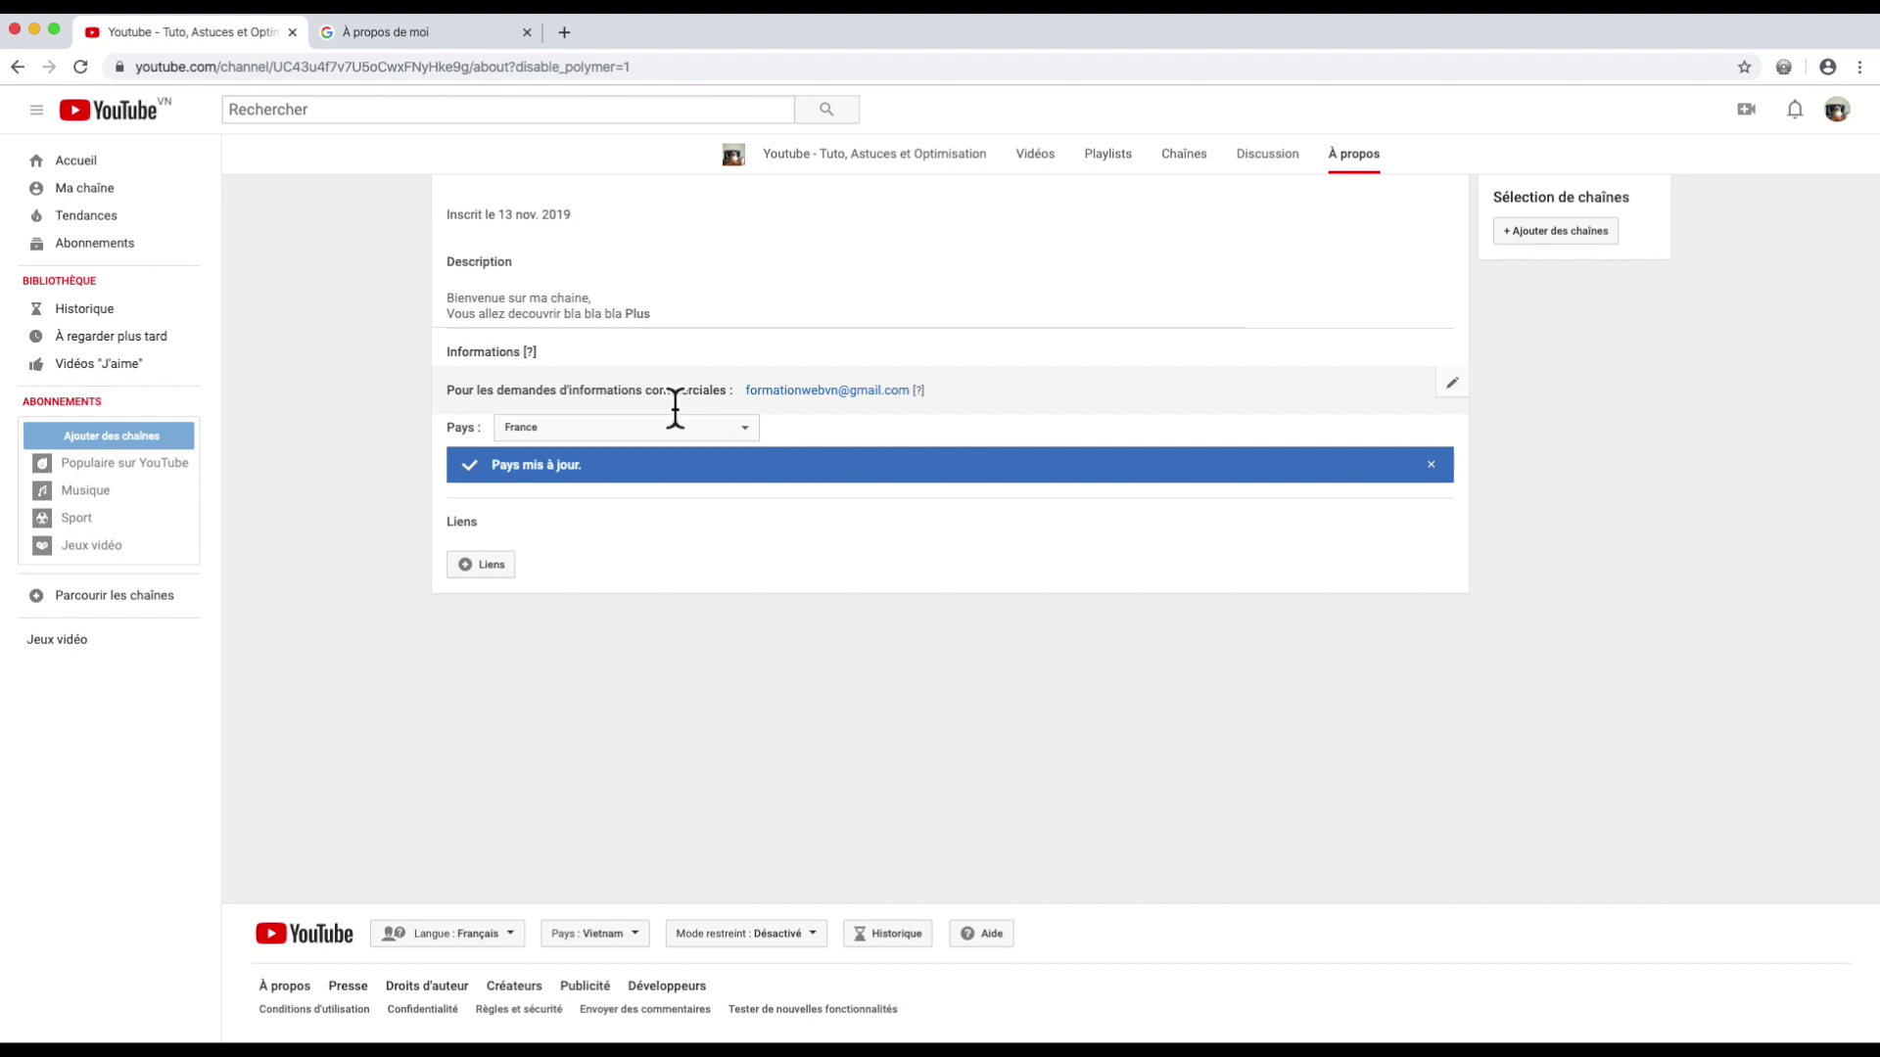
Step: Add a custom link titled Facebook with its pasted URL, keeping 5 links over the banner
left_click(492, 568)
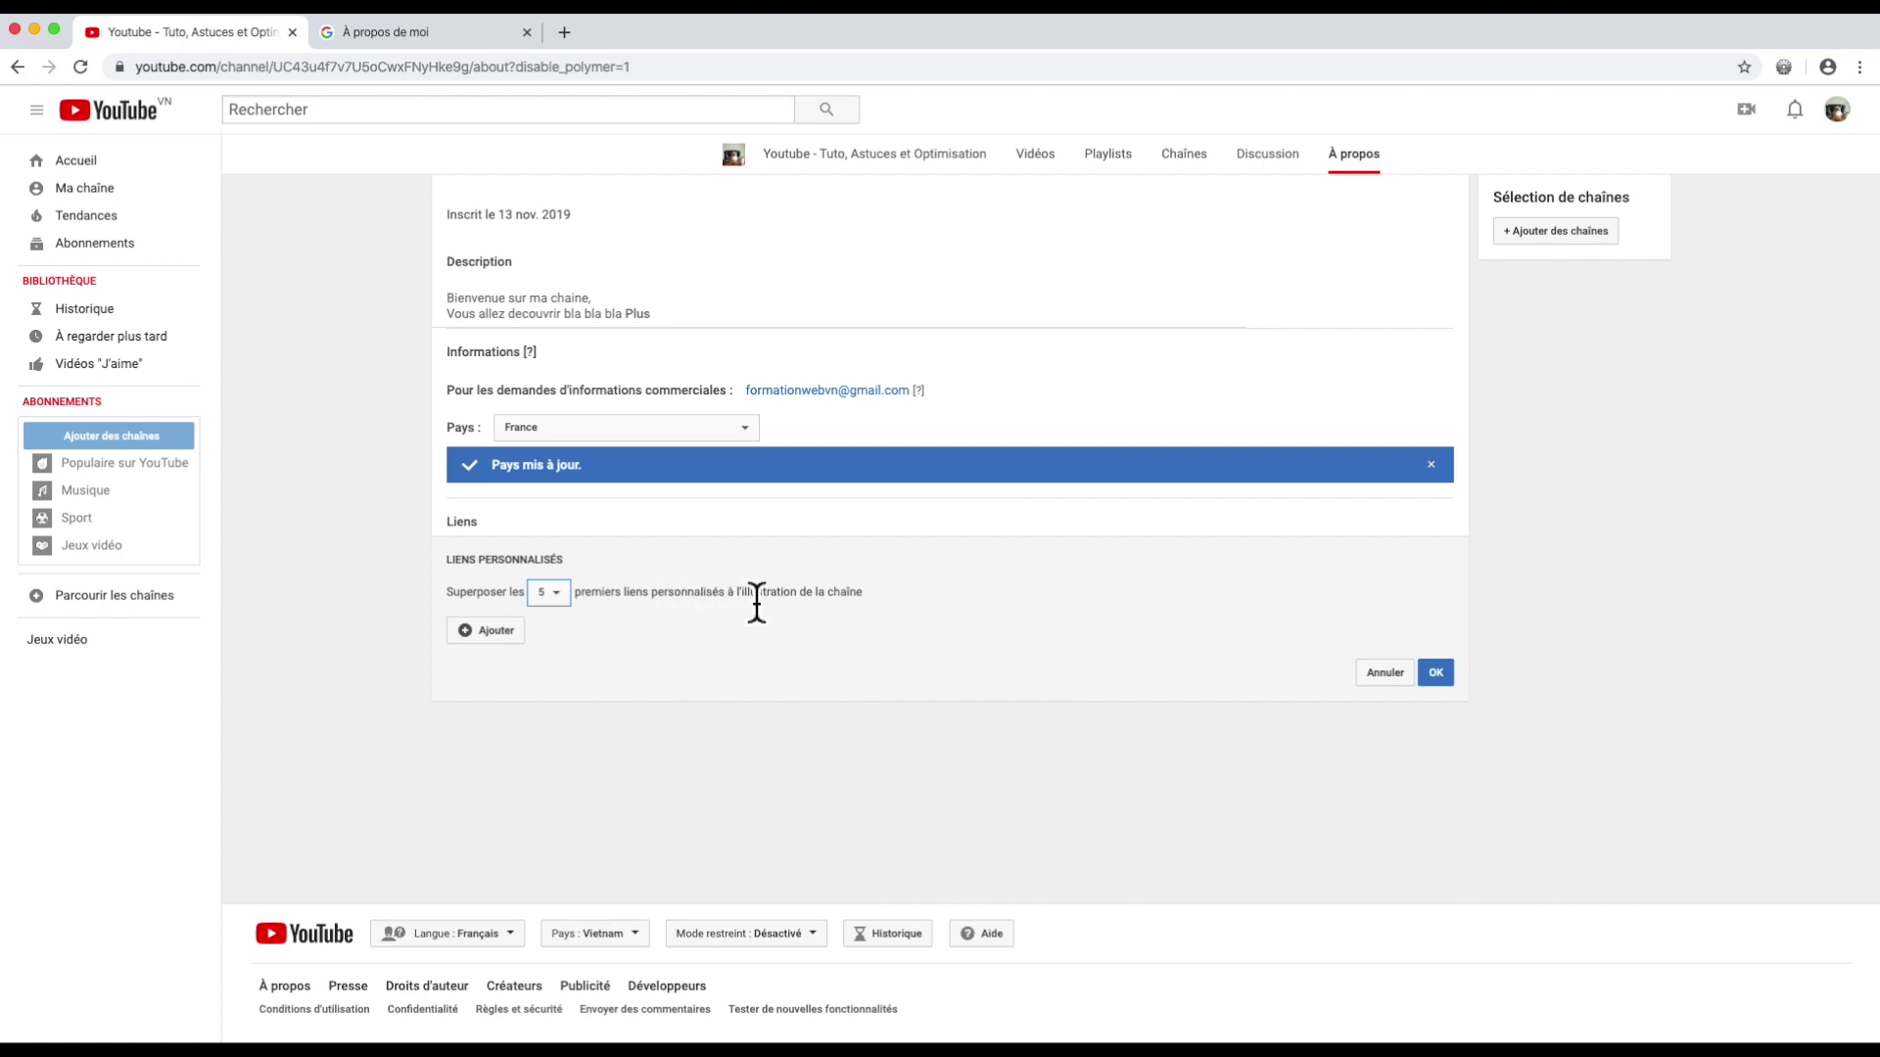
left_click(554, 593)
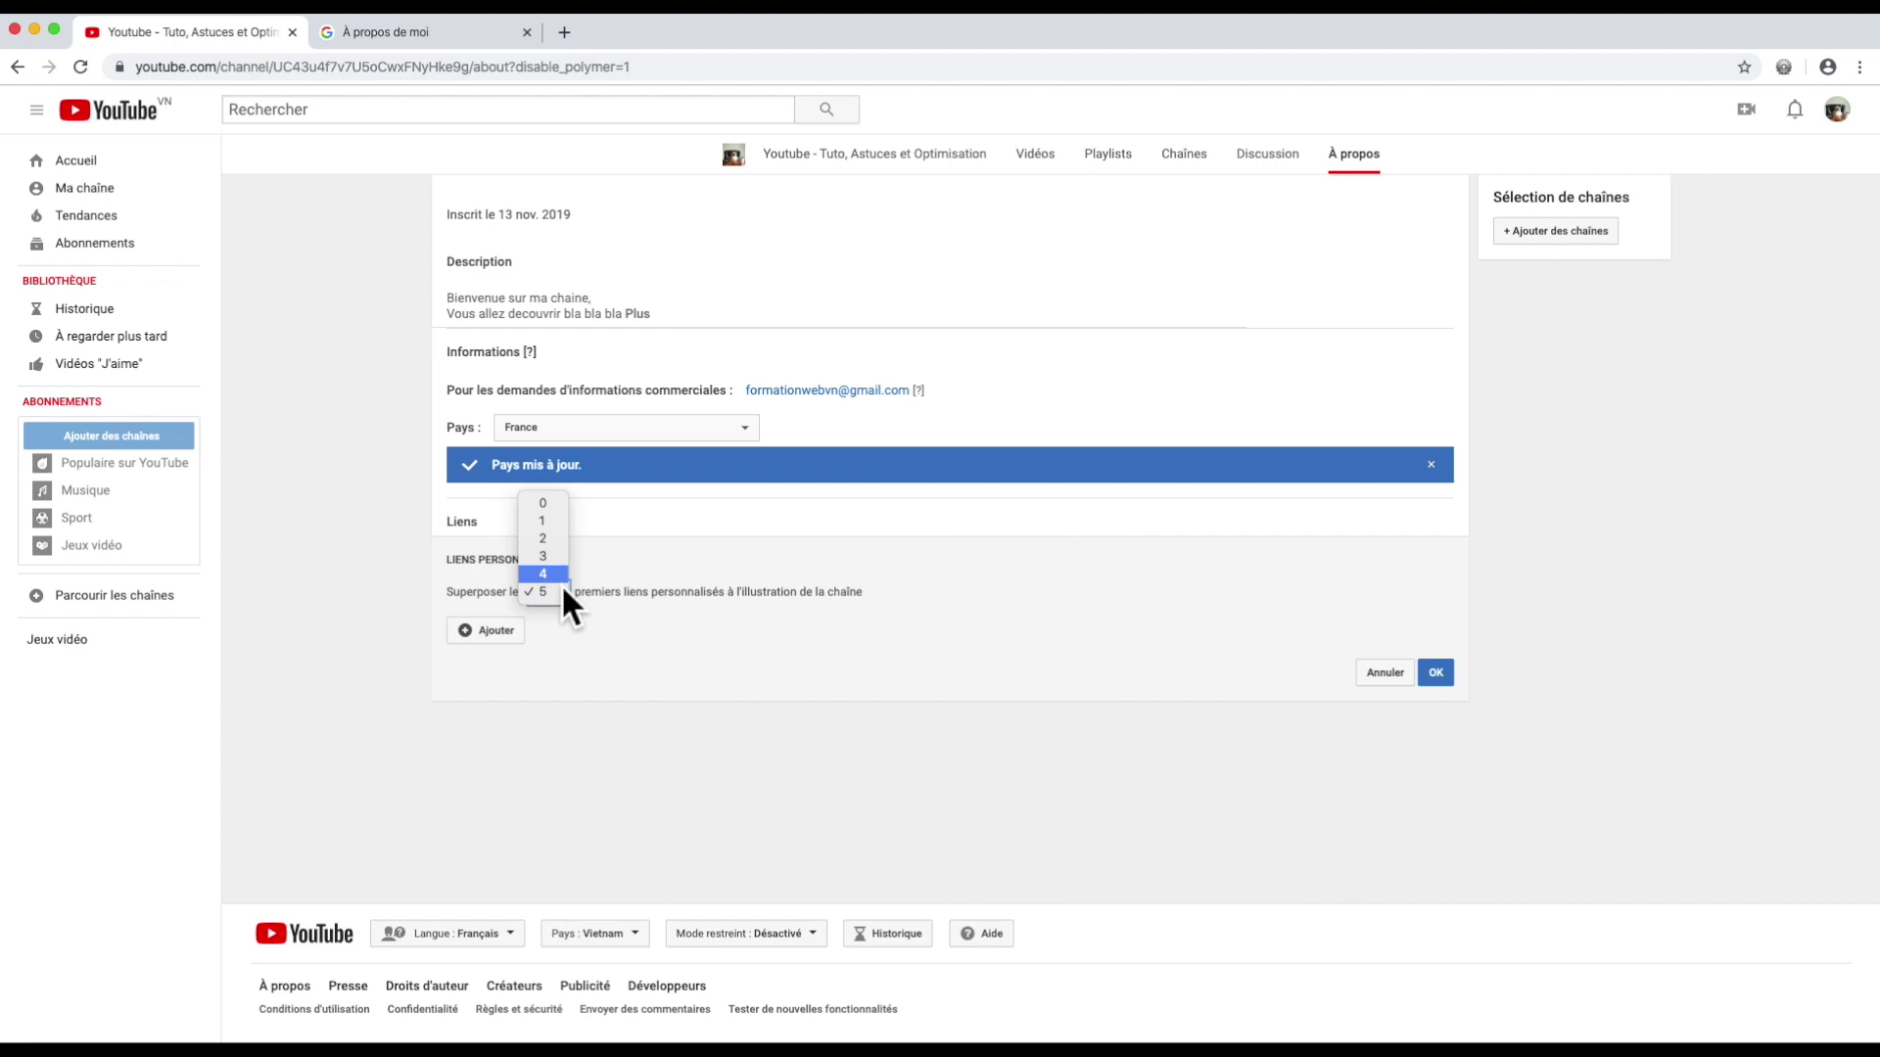
left_click(563, 590)
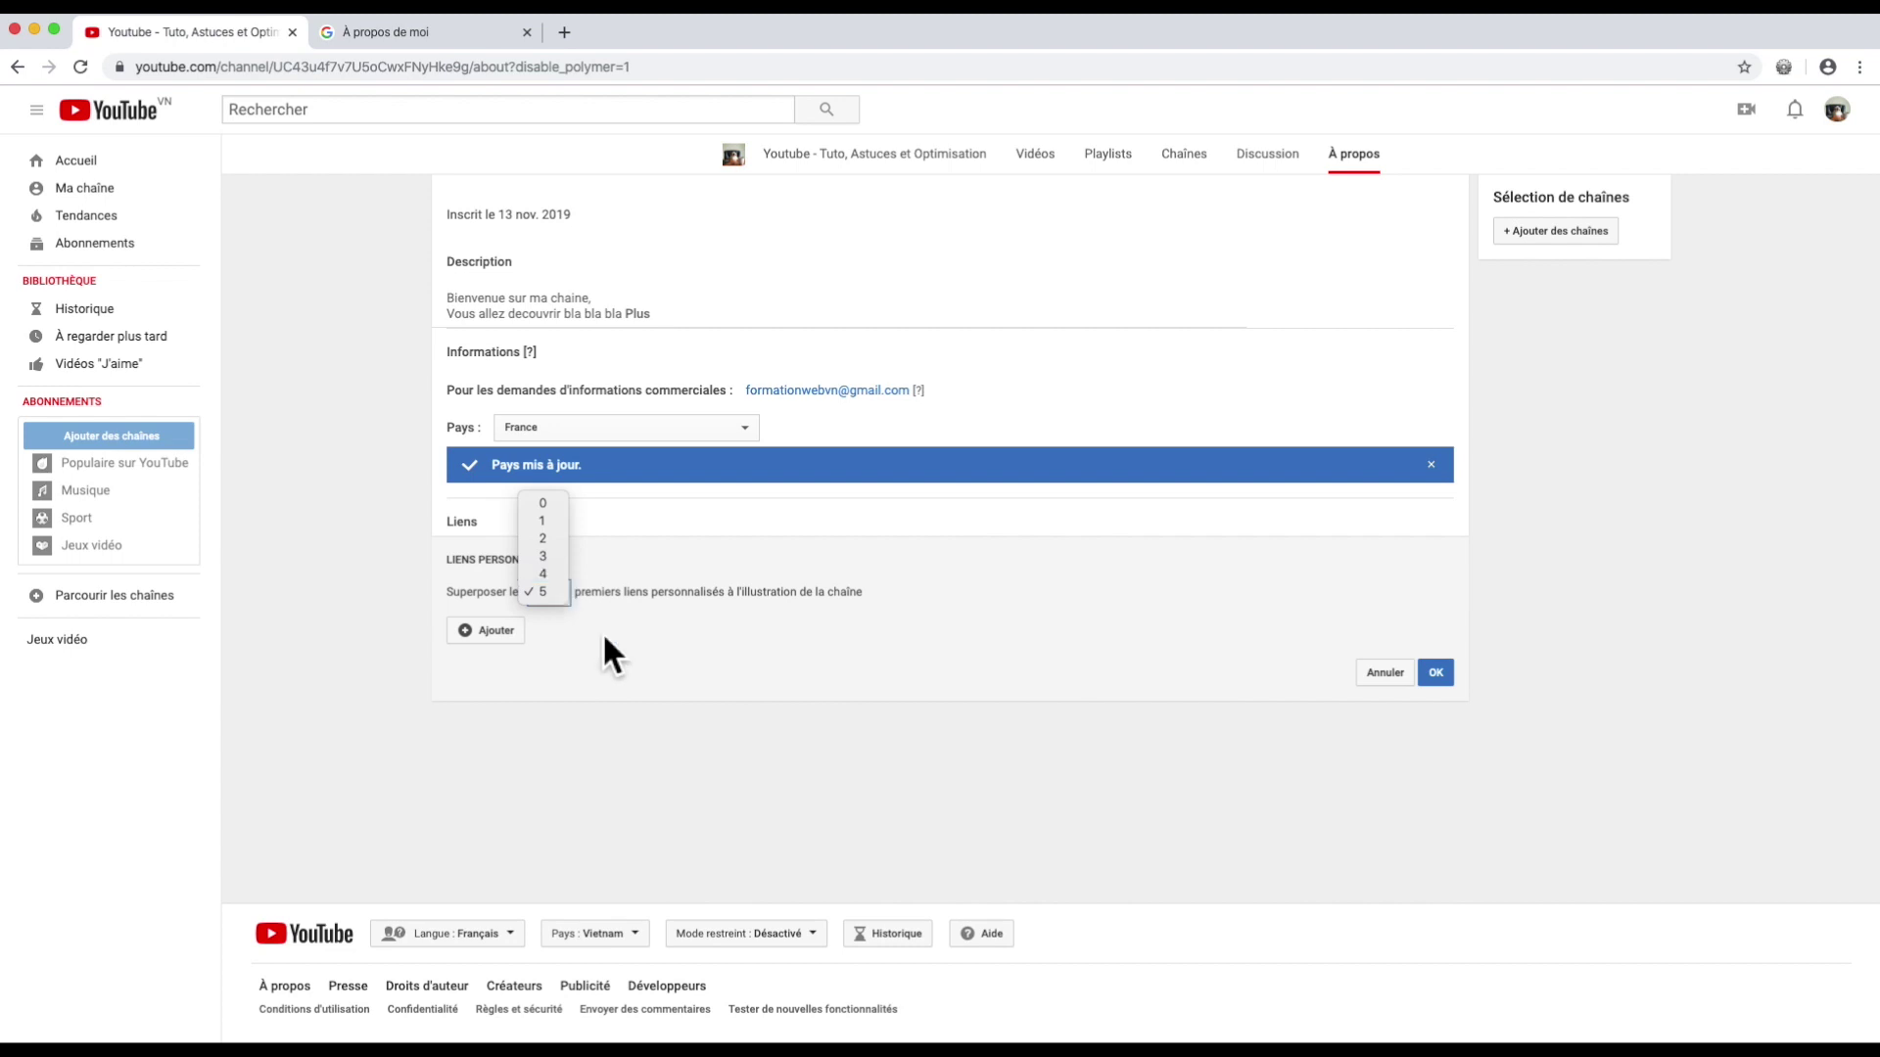
left_click(495, 633)
left_click(501, 629)
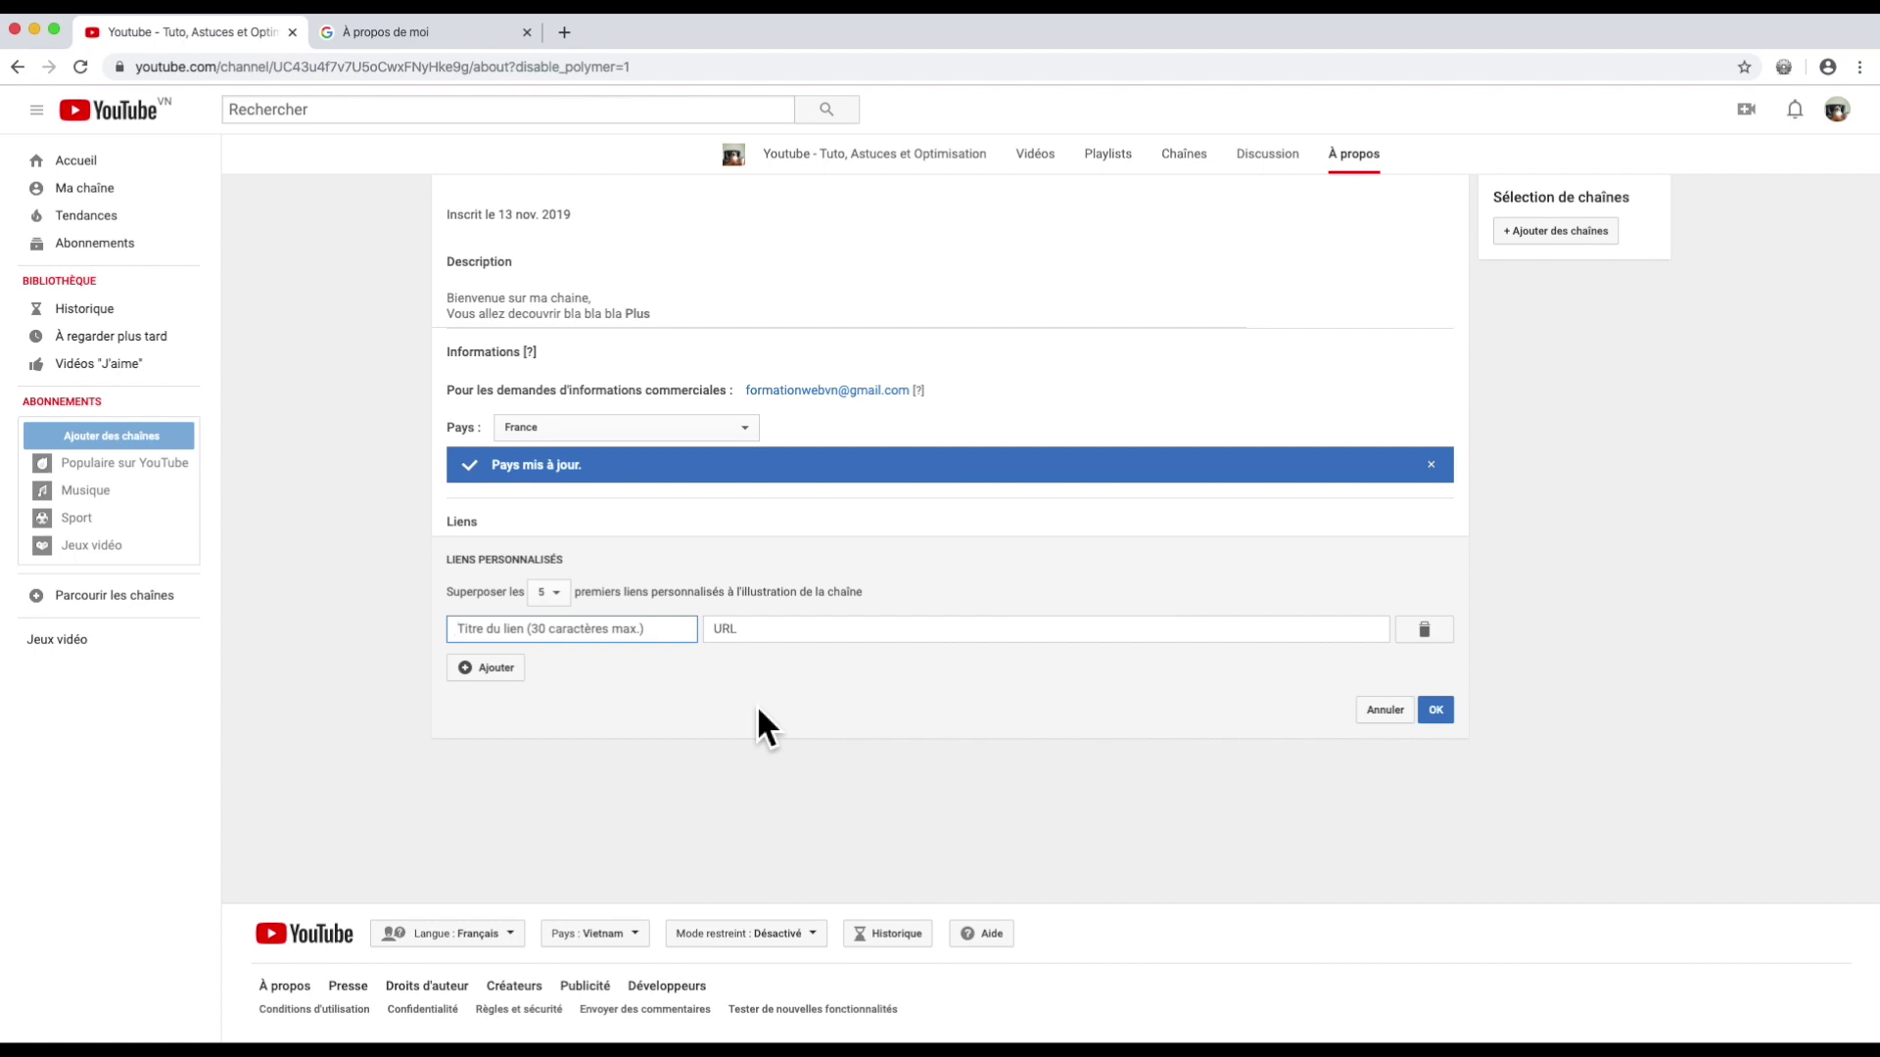
type("Facebook")
left_click(762, 638)
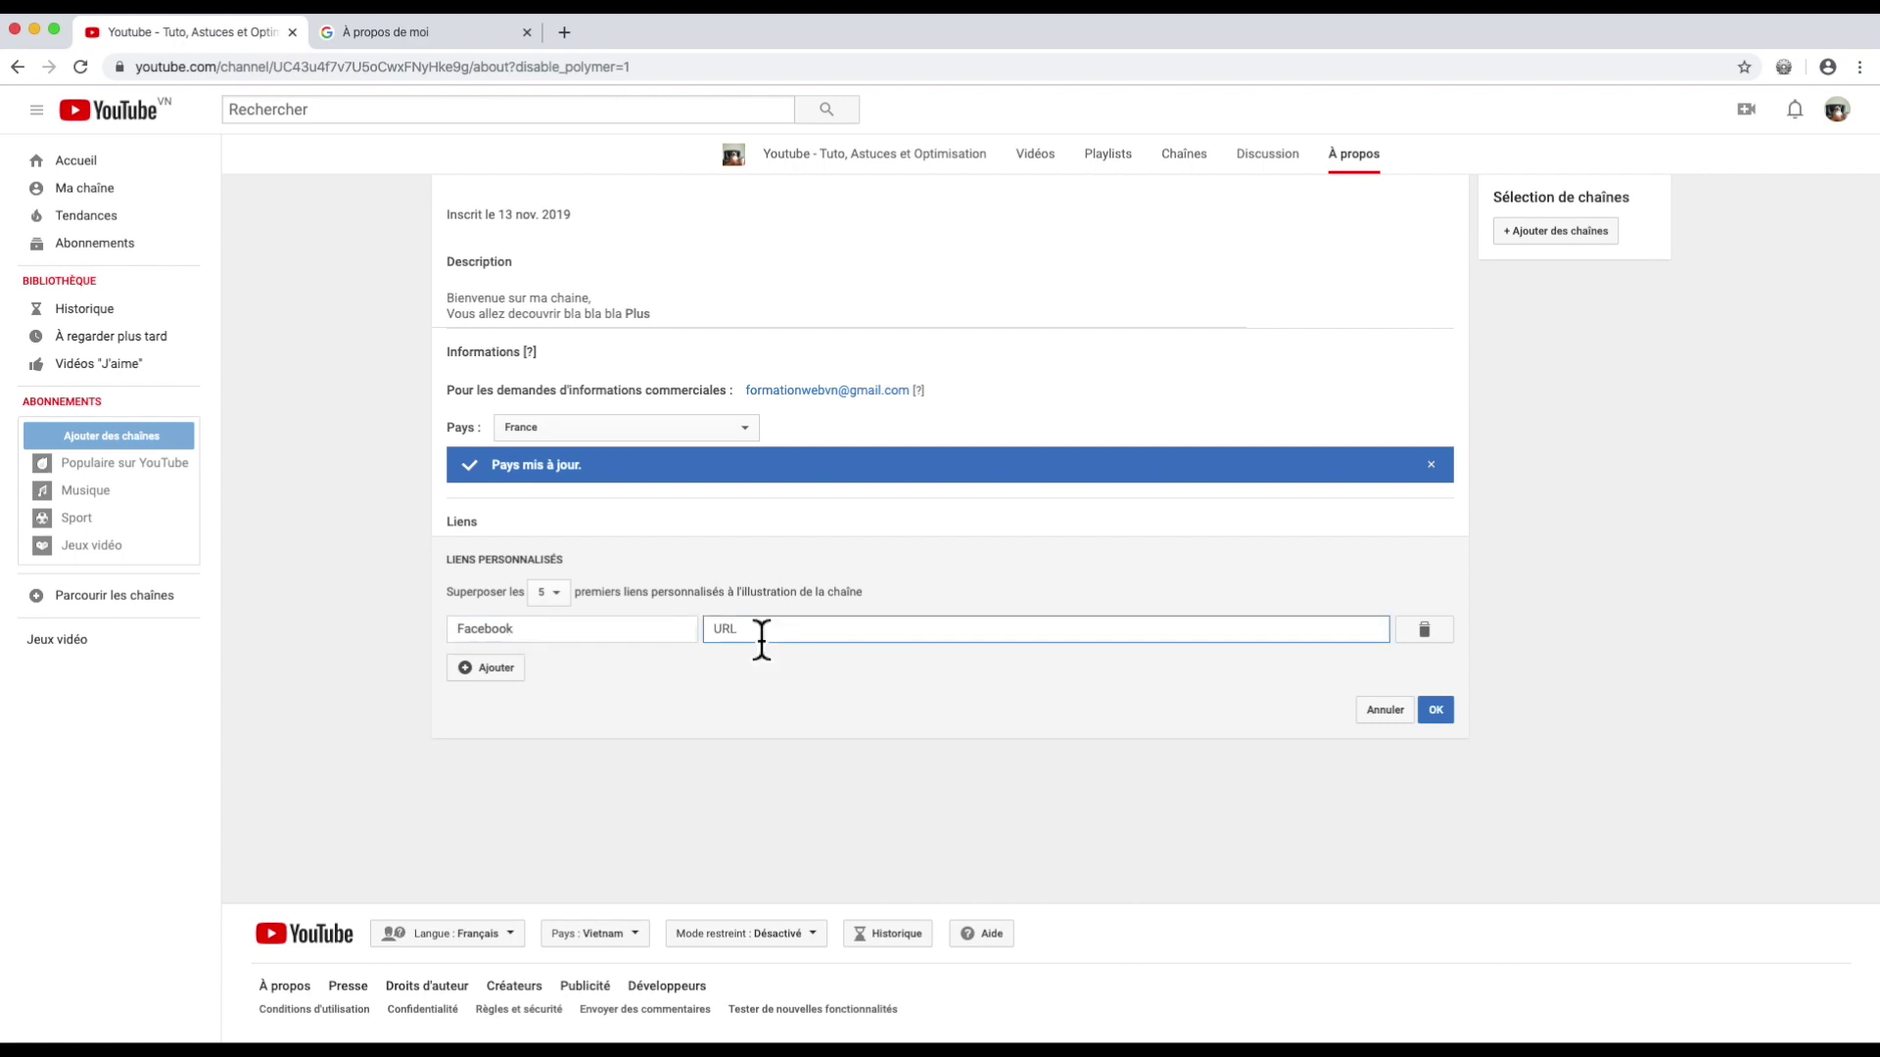
type("www.facebook.com/seo5euros/")
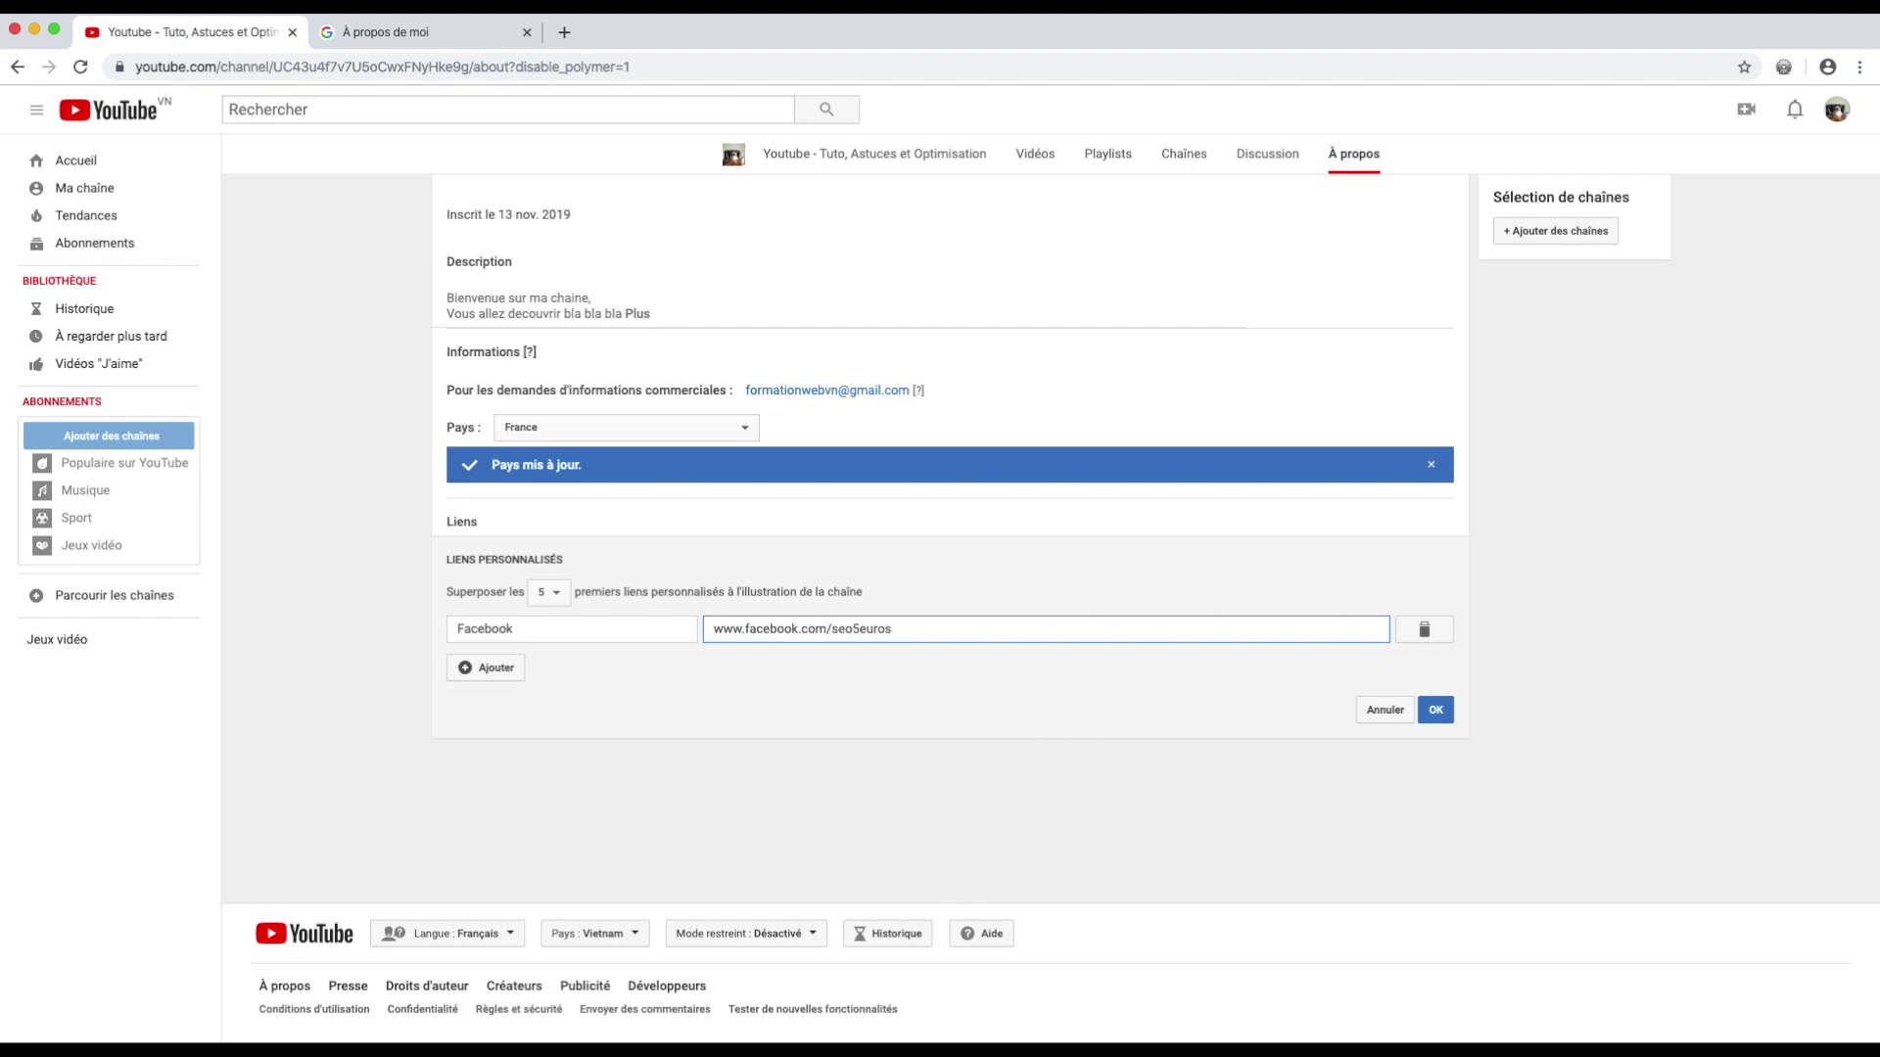
key("Return")
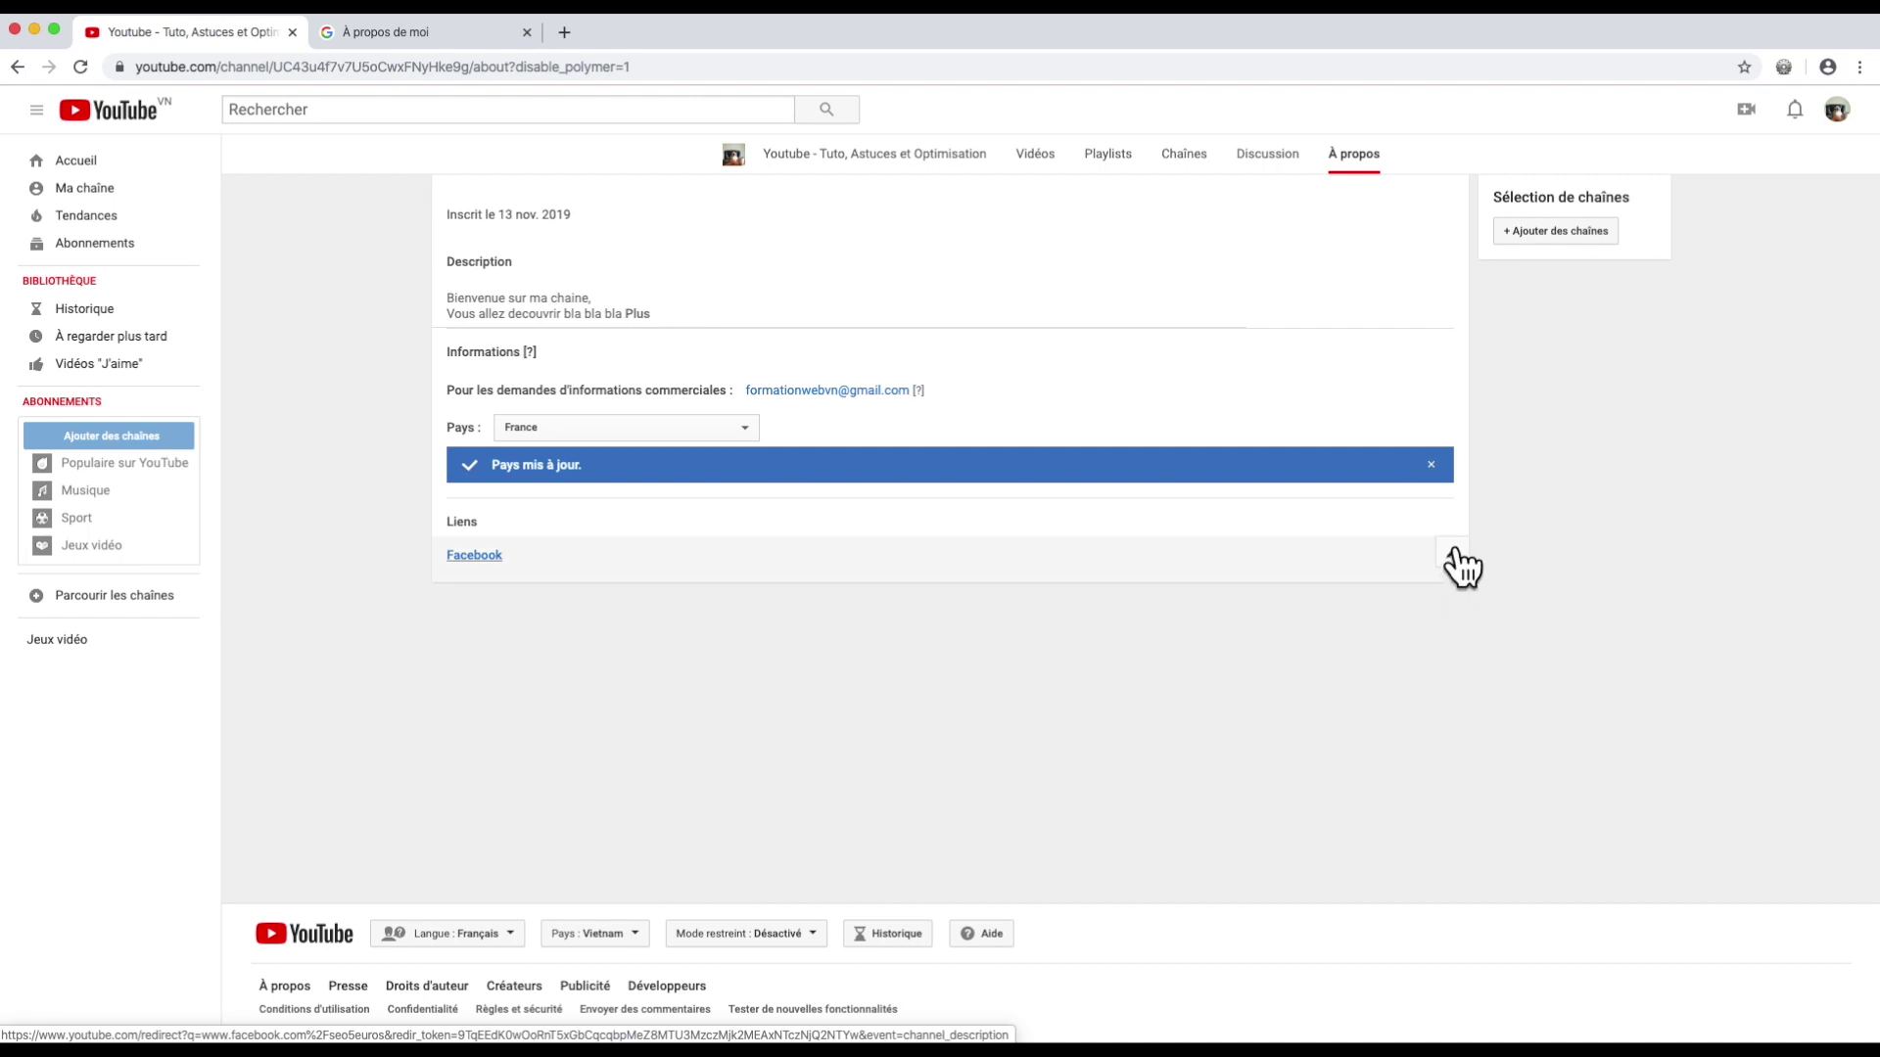
Step: Add a second custom link for Instagram and save both links
left_click(1457, 568)
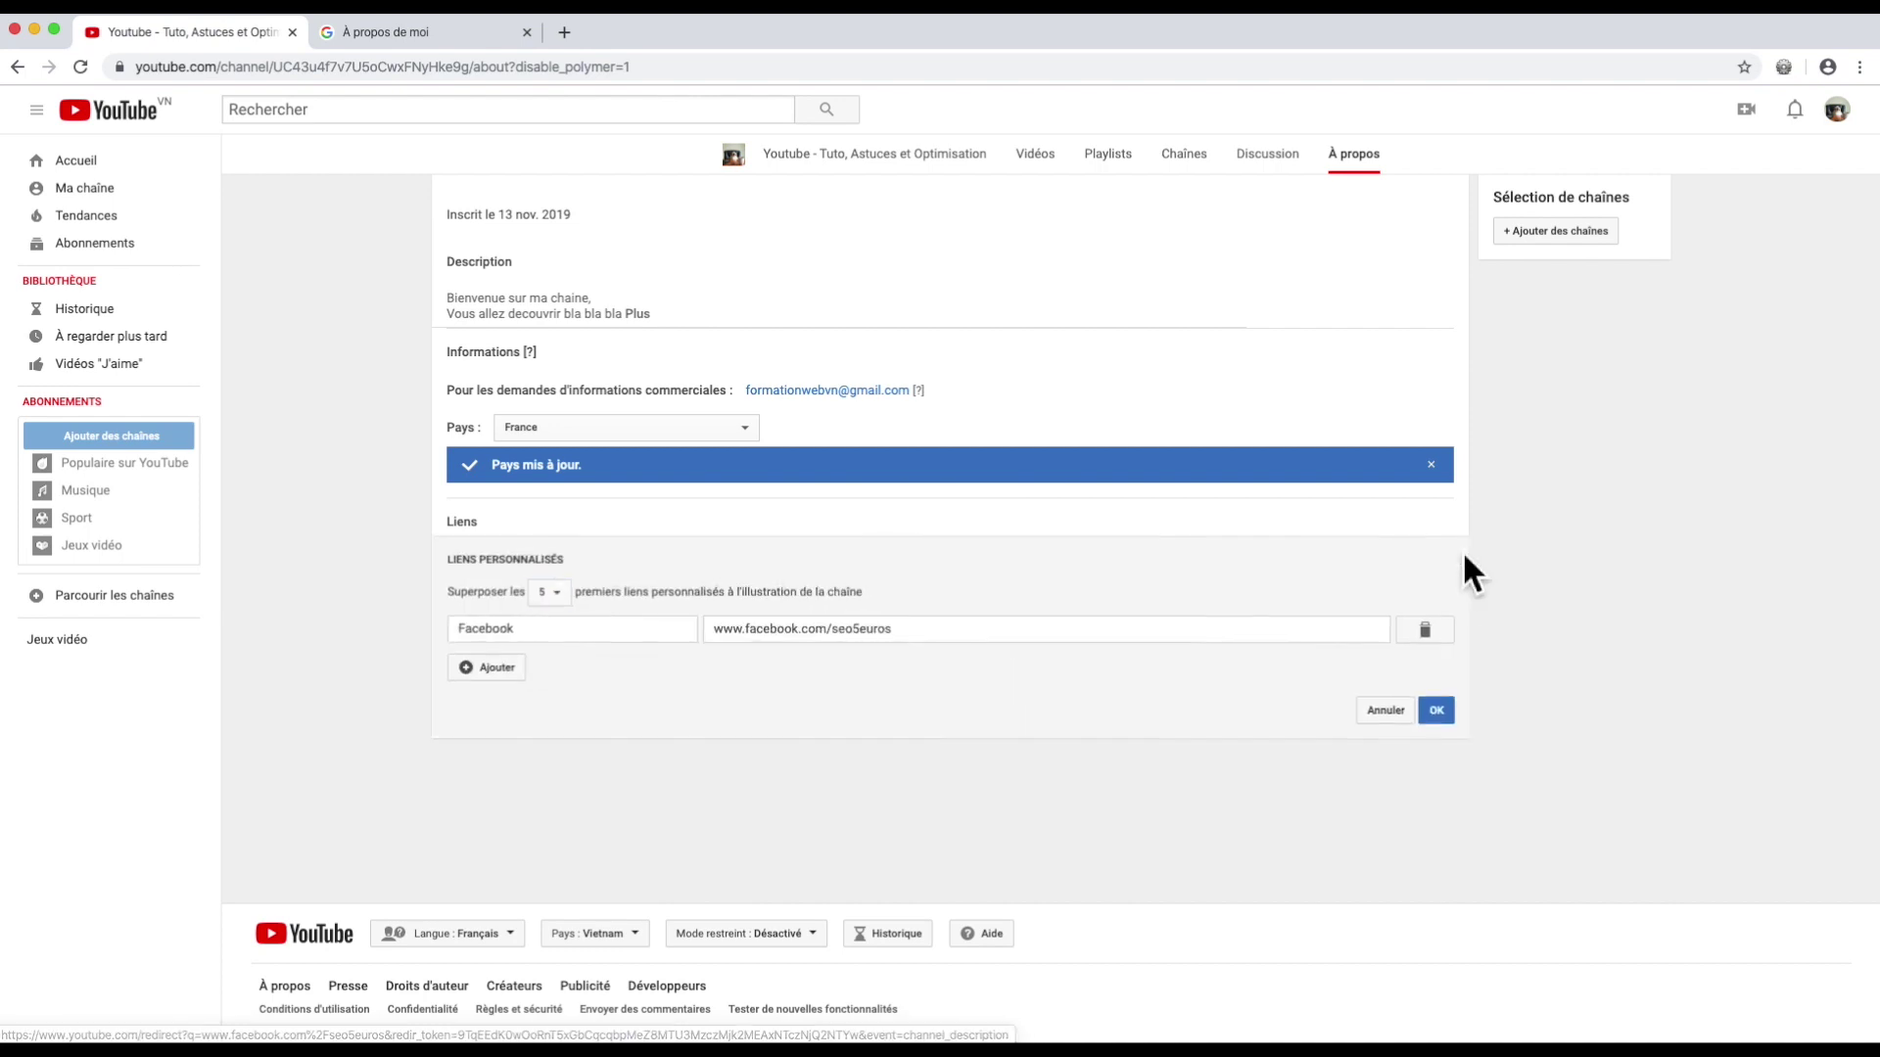
left_click(495, 670)
left_click(506, 669)
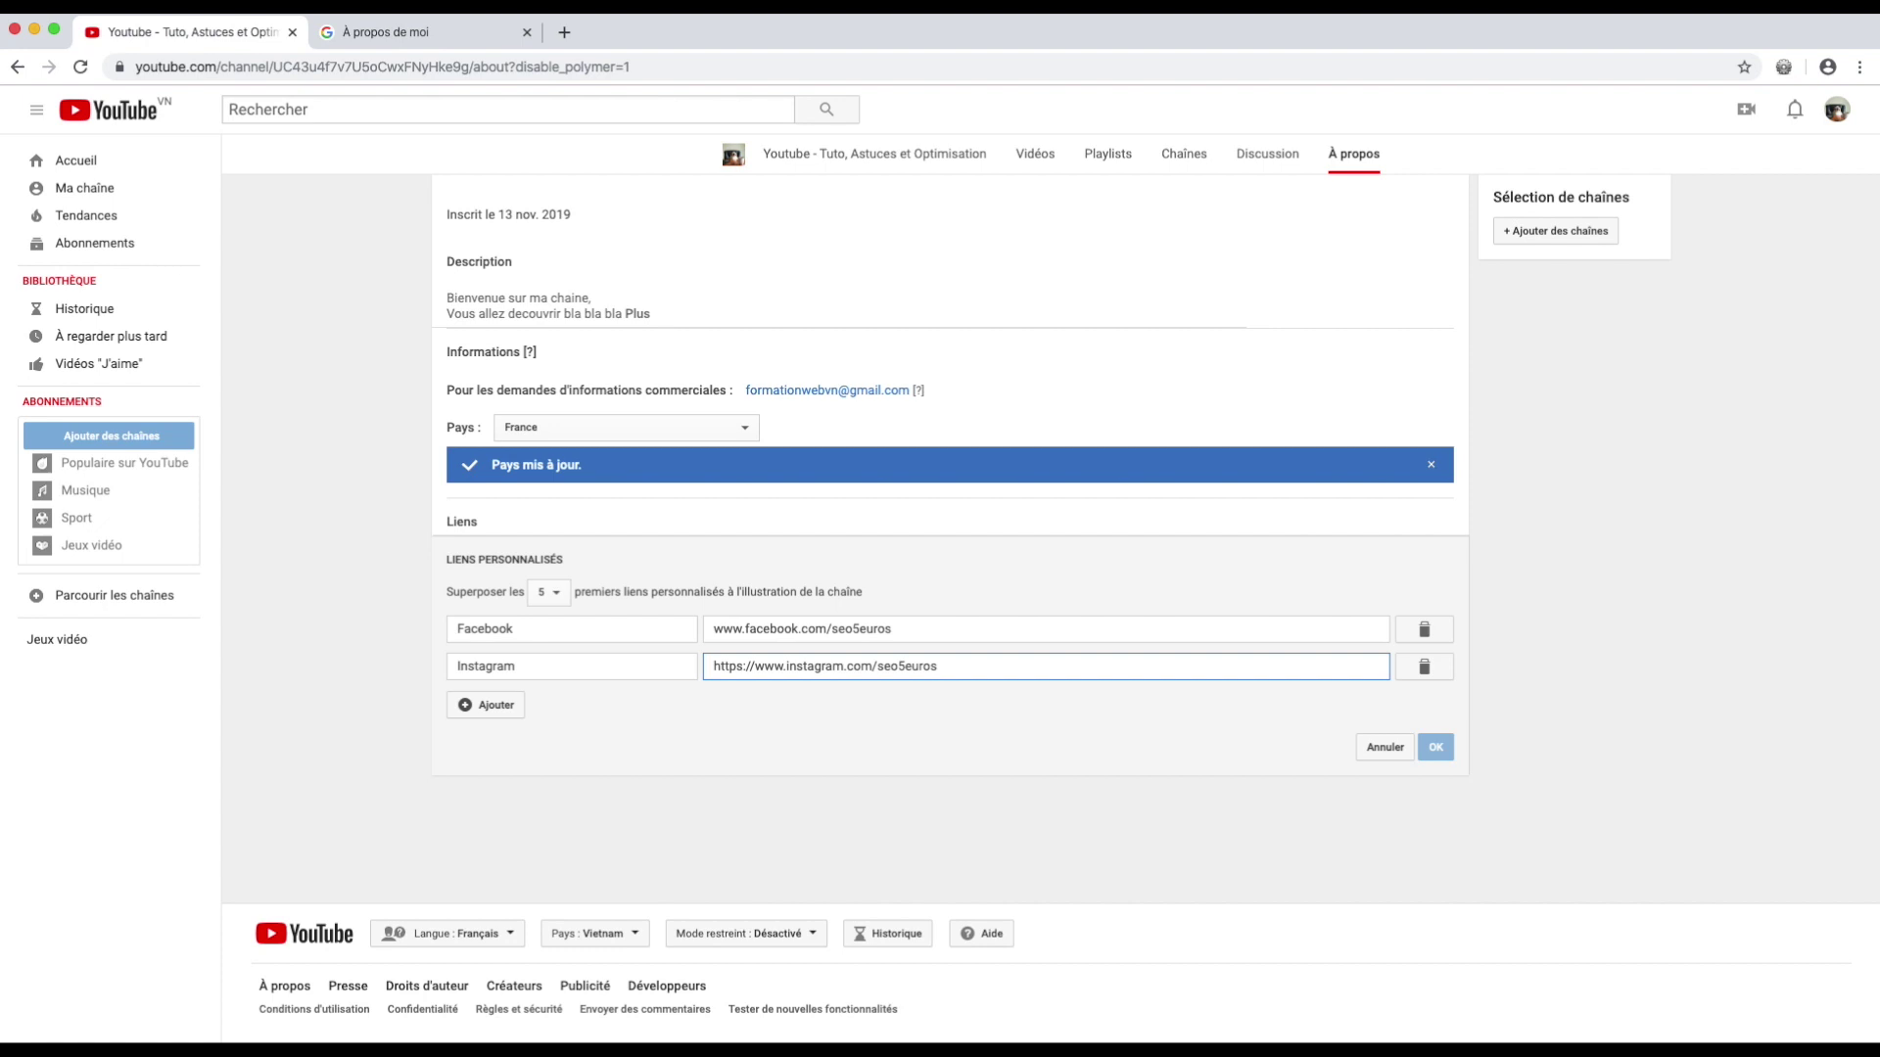
key("Return")
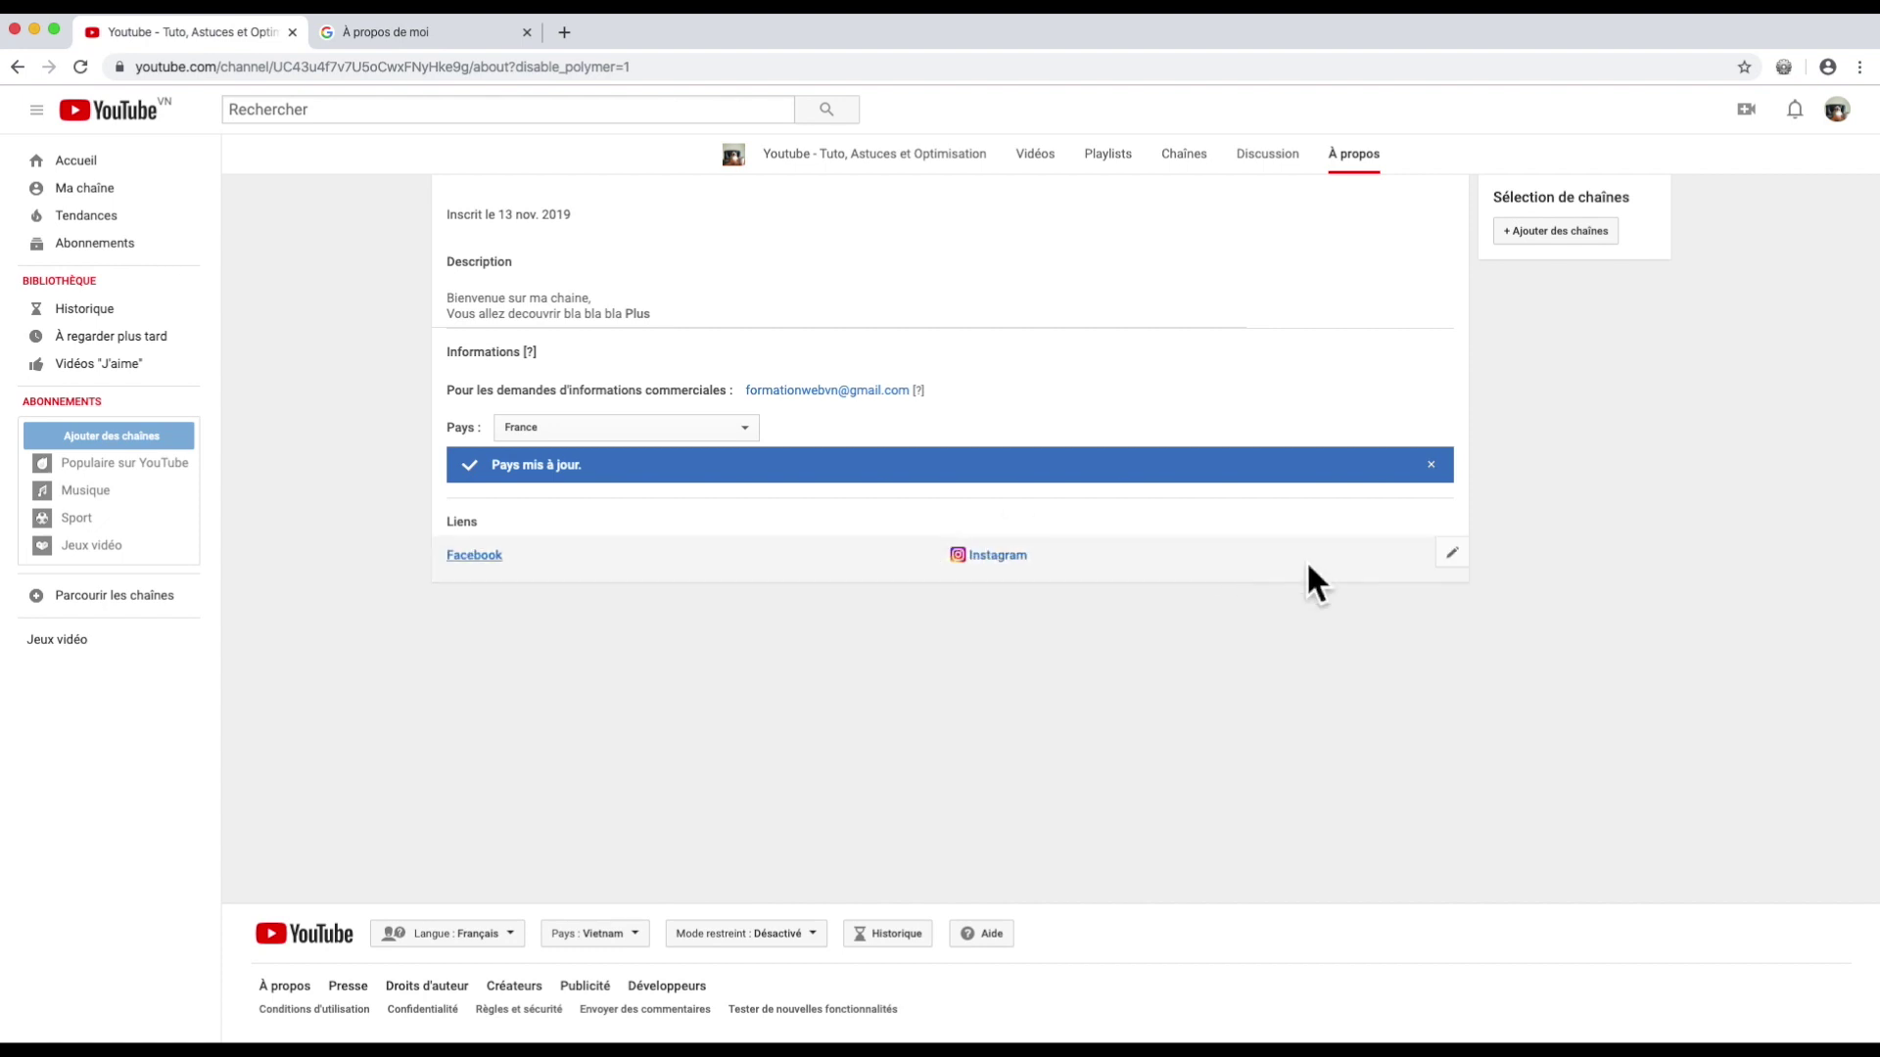
Step: Try a third link titled Twitter, rename it Site Web, then delete it and save the links
left_click(1452, 553)
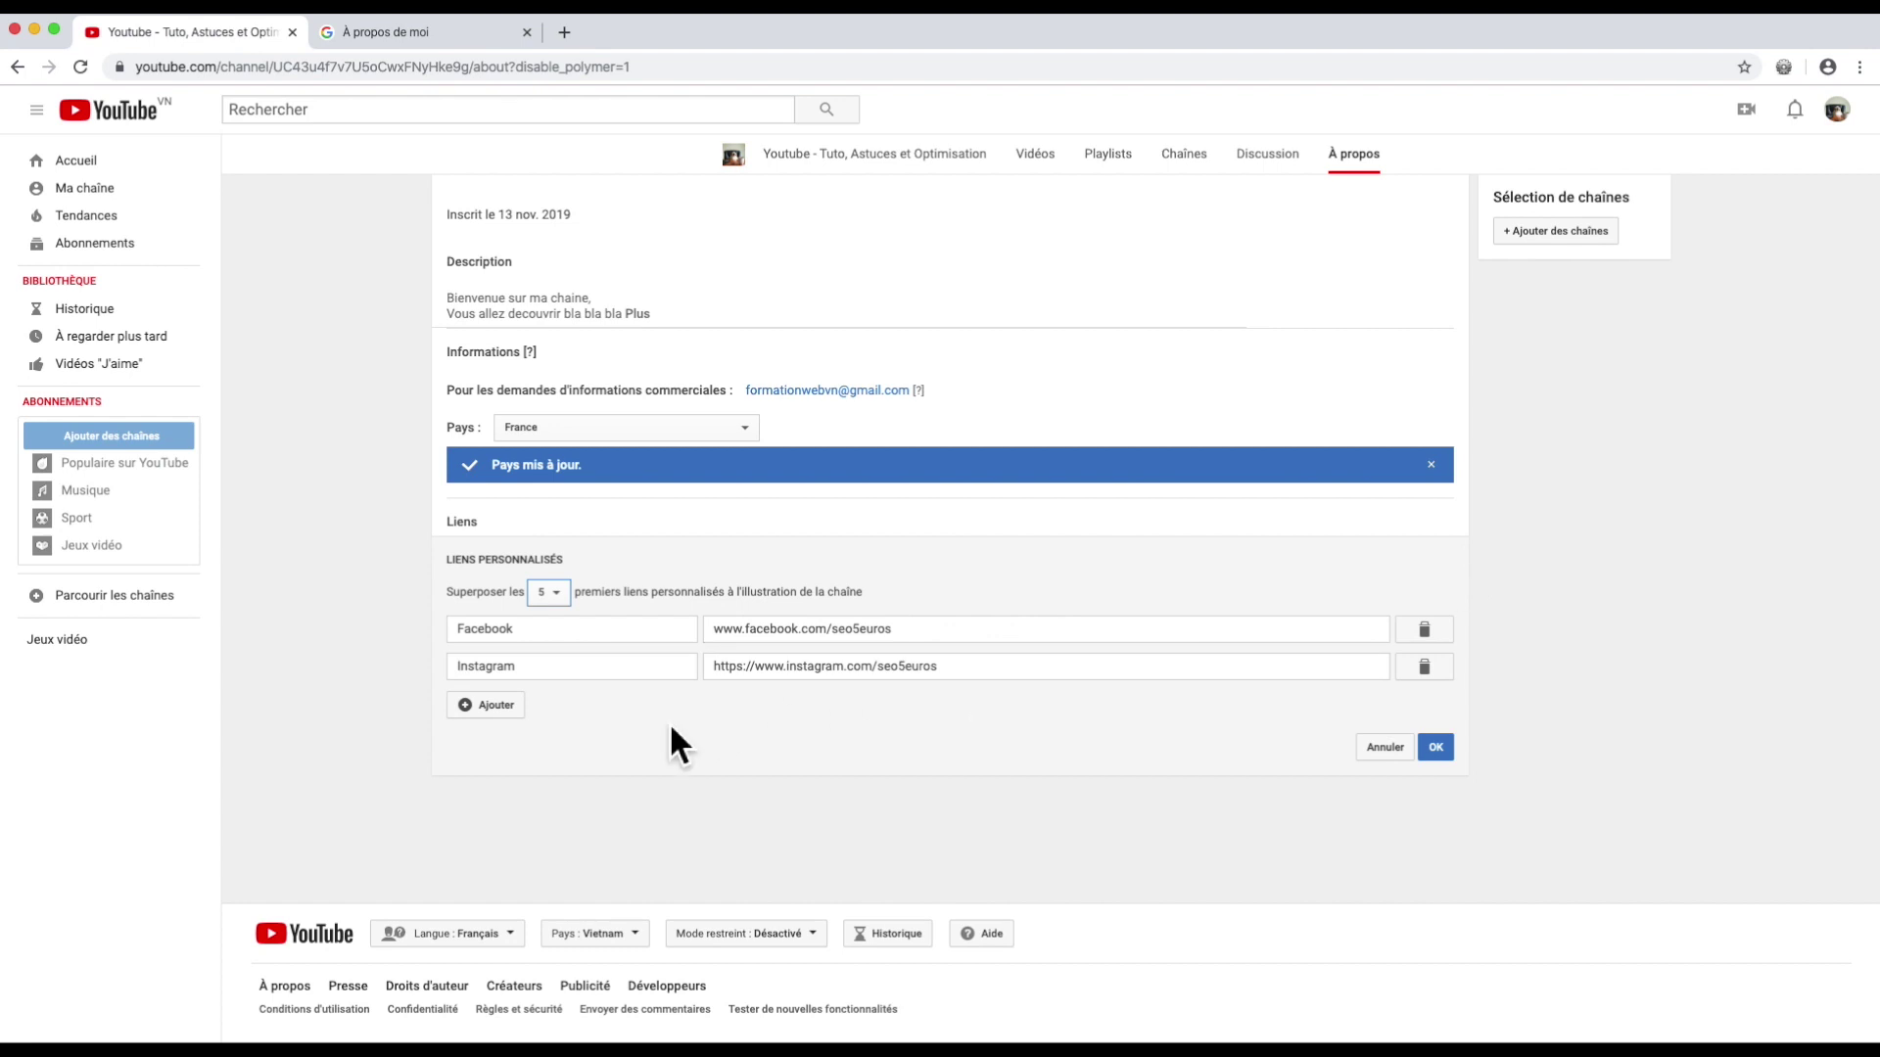
left_click(497, 708)
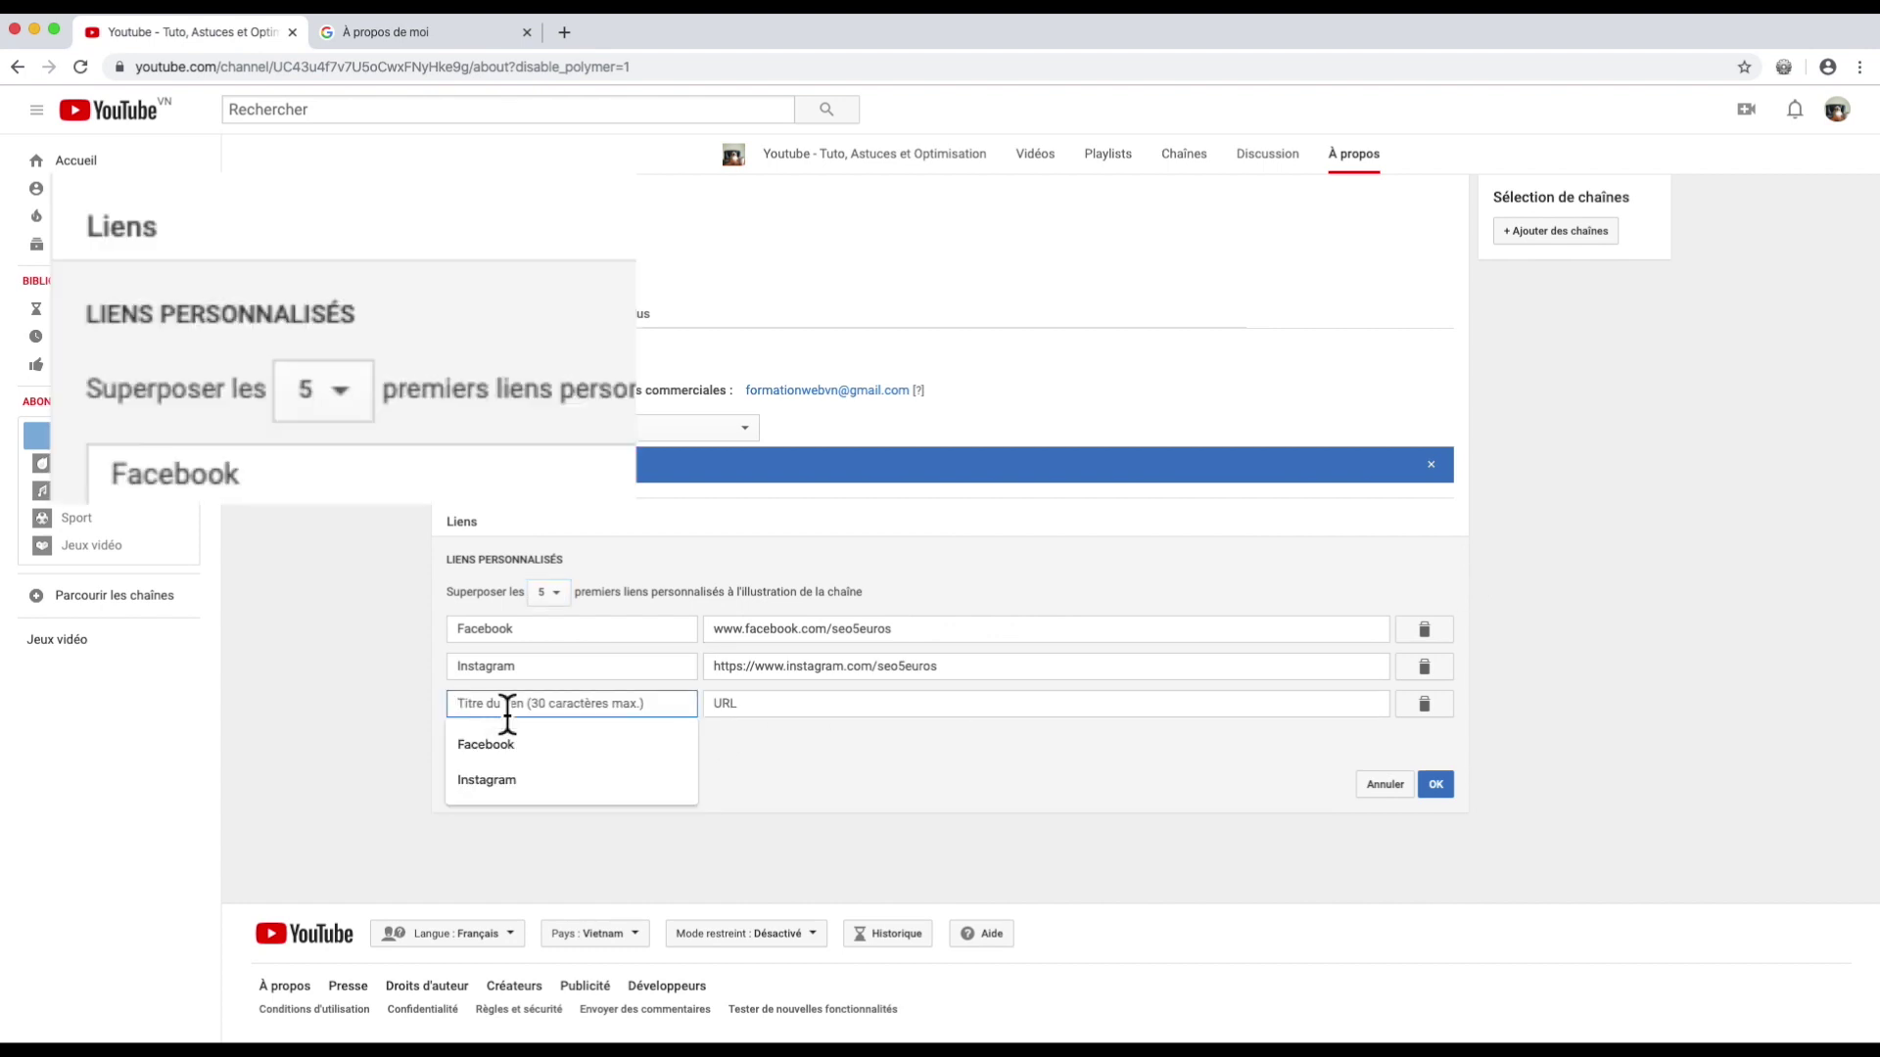
type("Twitter")
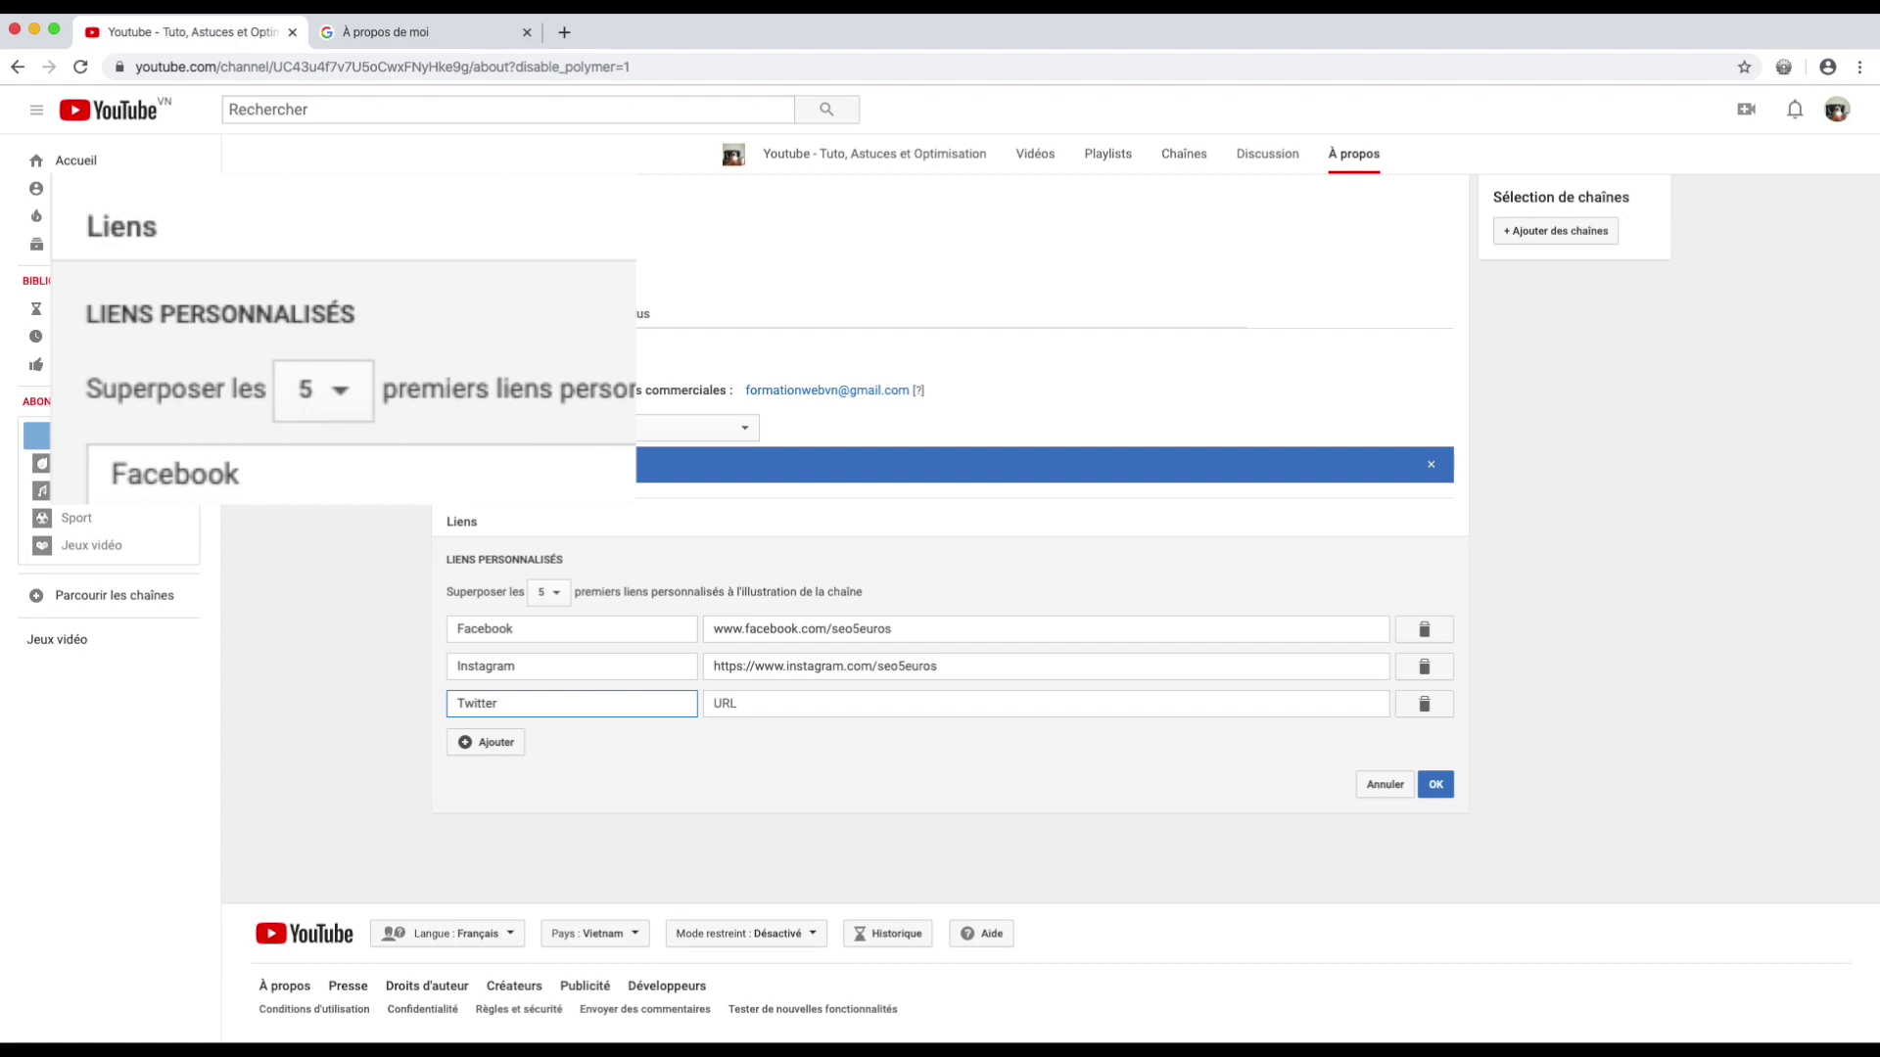
key("Return")
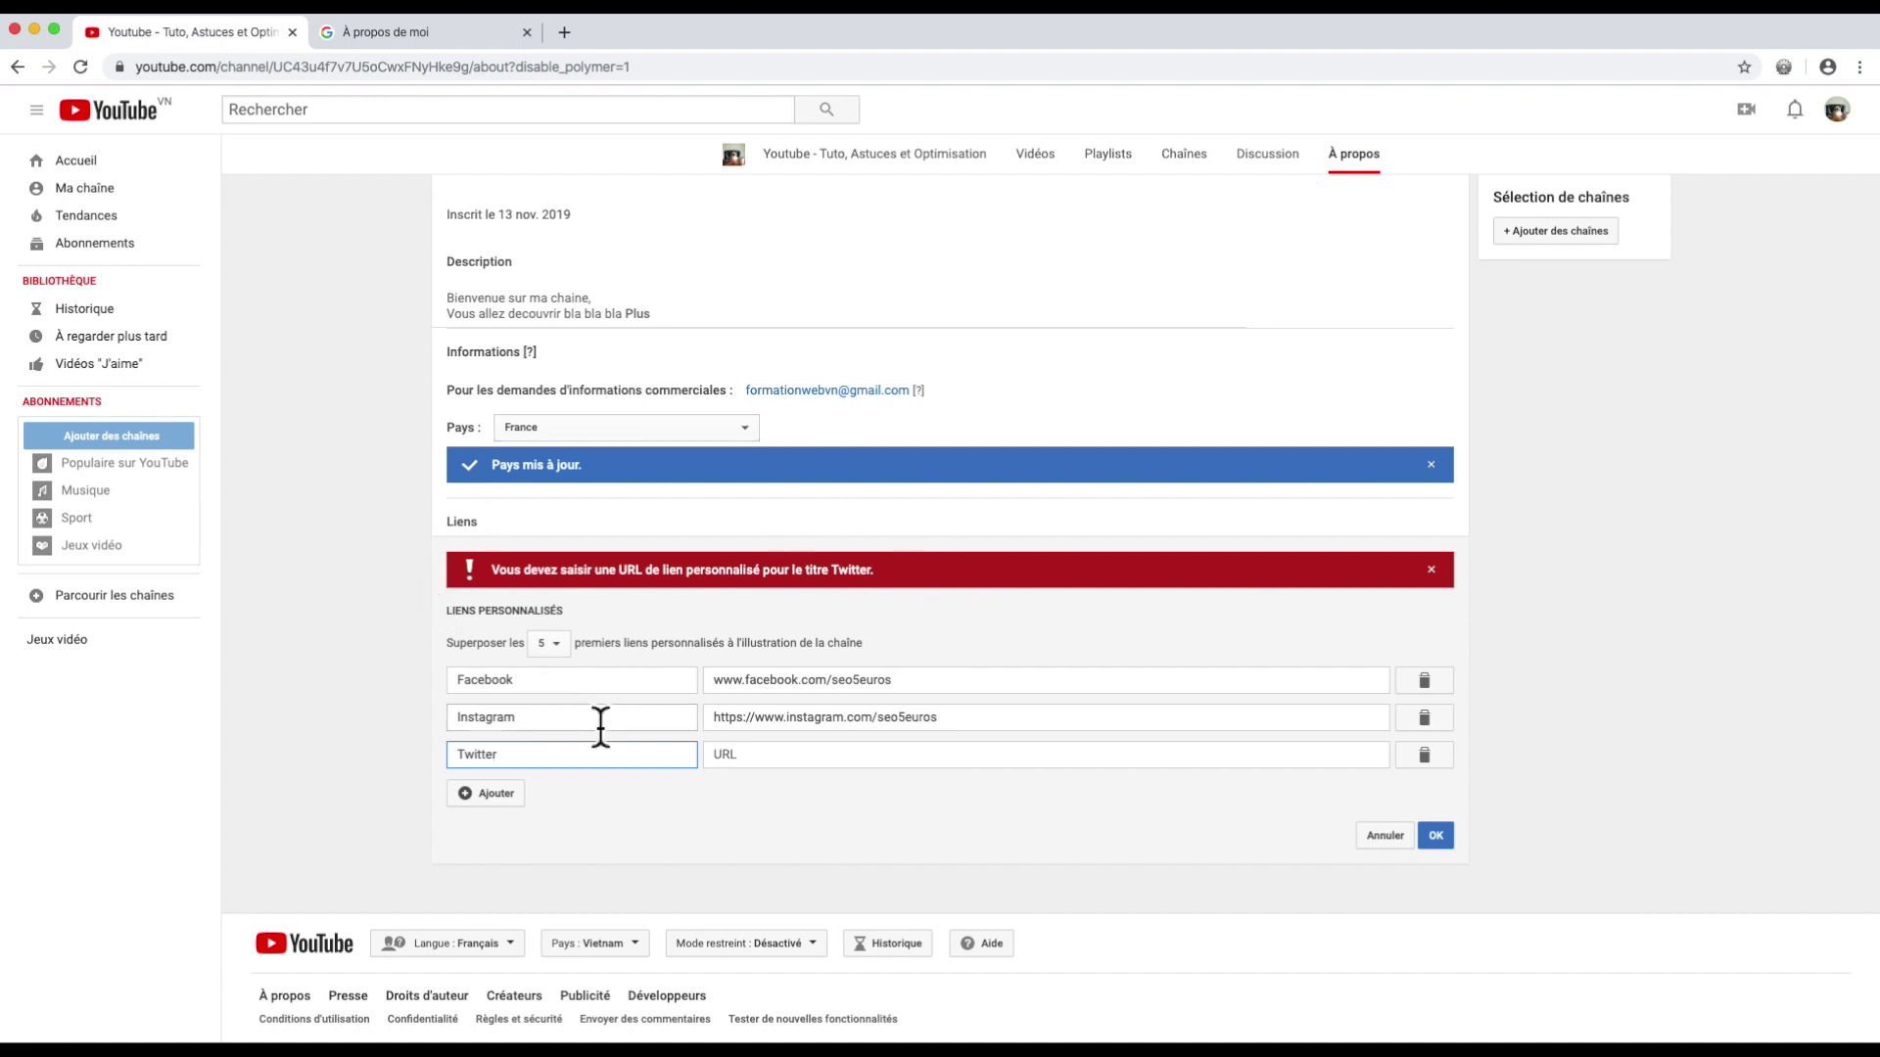
double_click(541, 770)
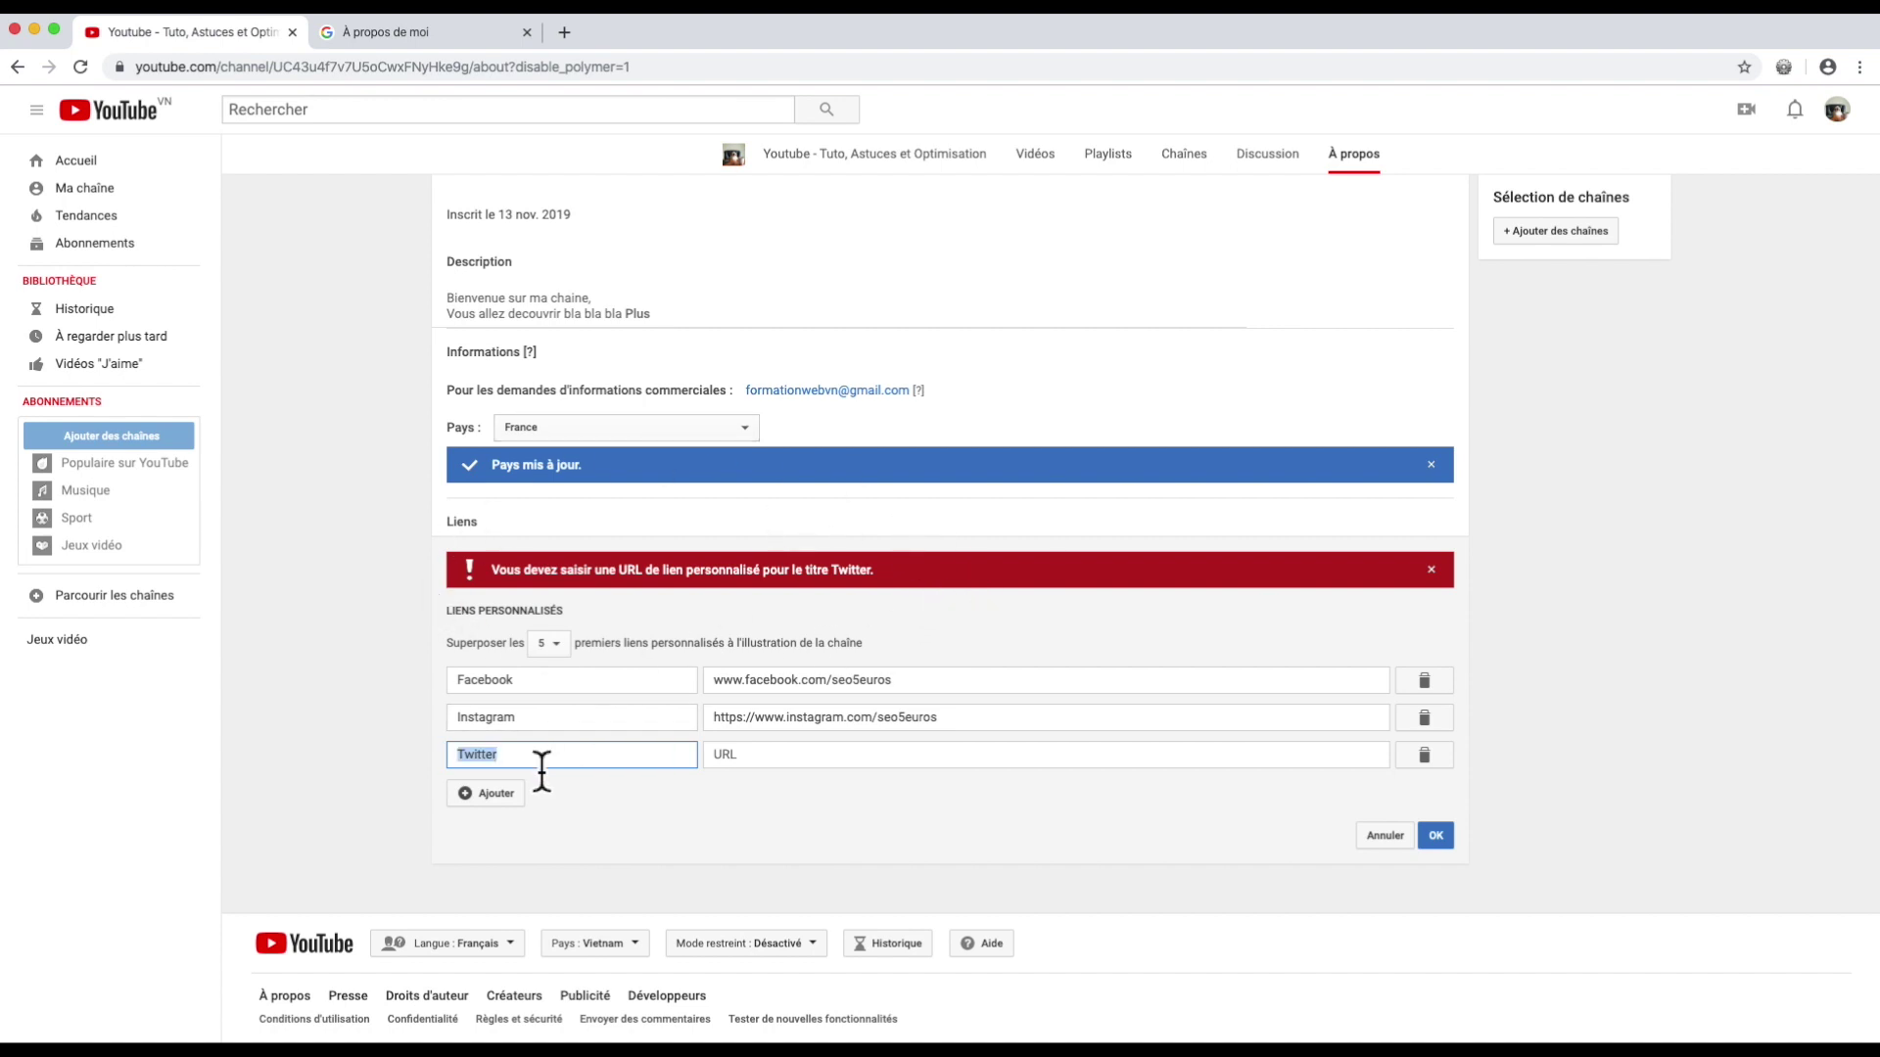
type("Site Web")
left_click(785, 759)
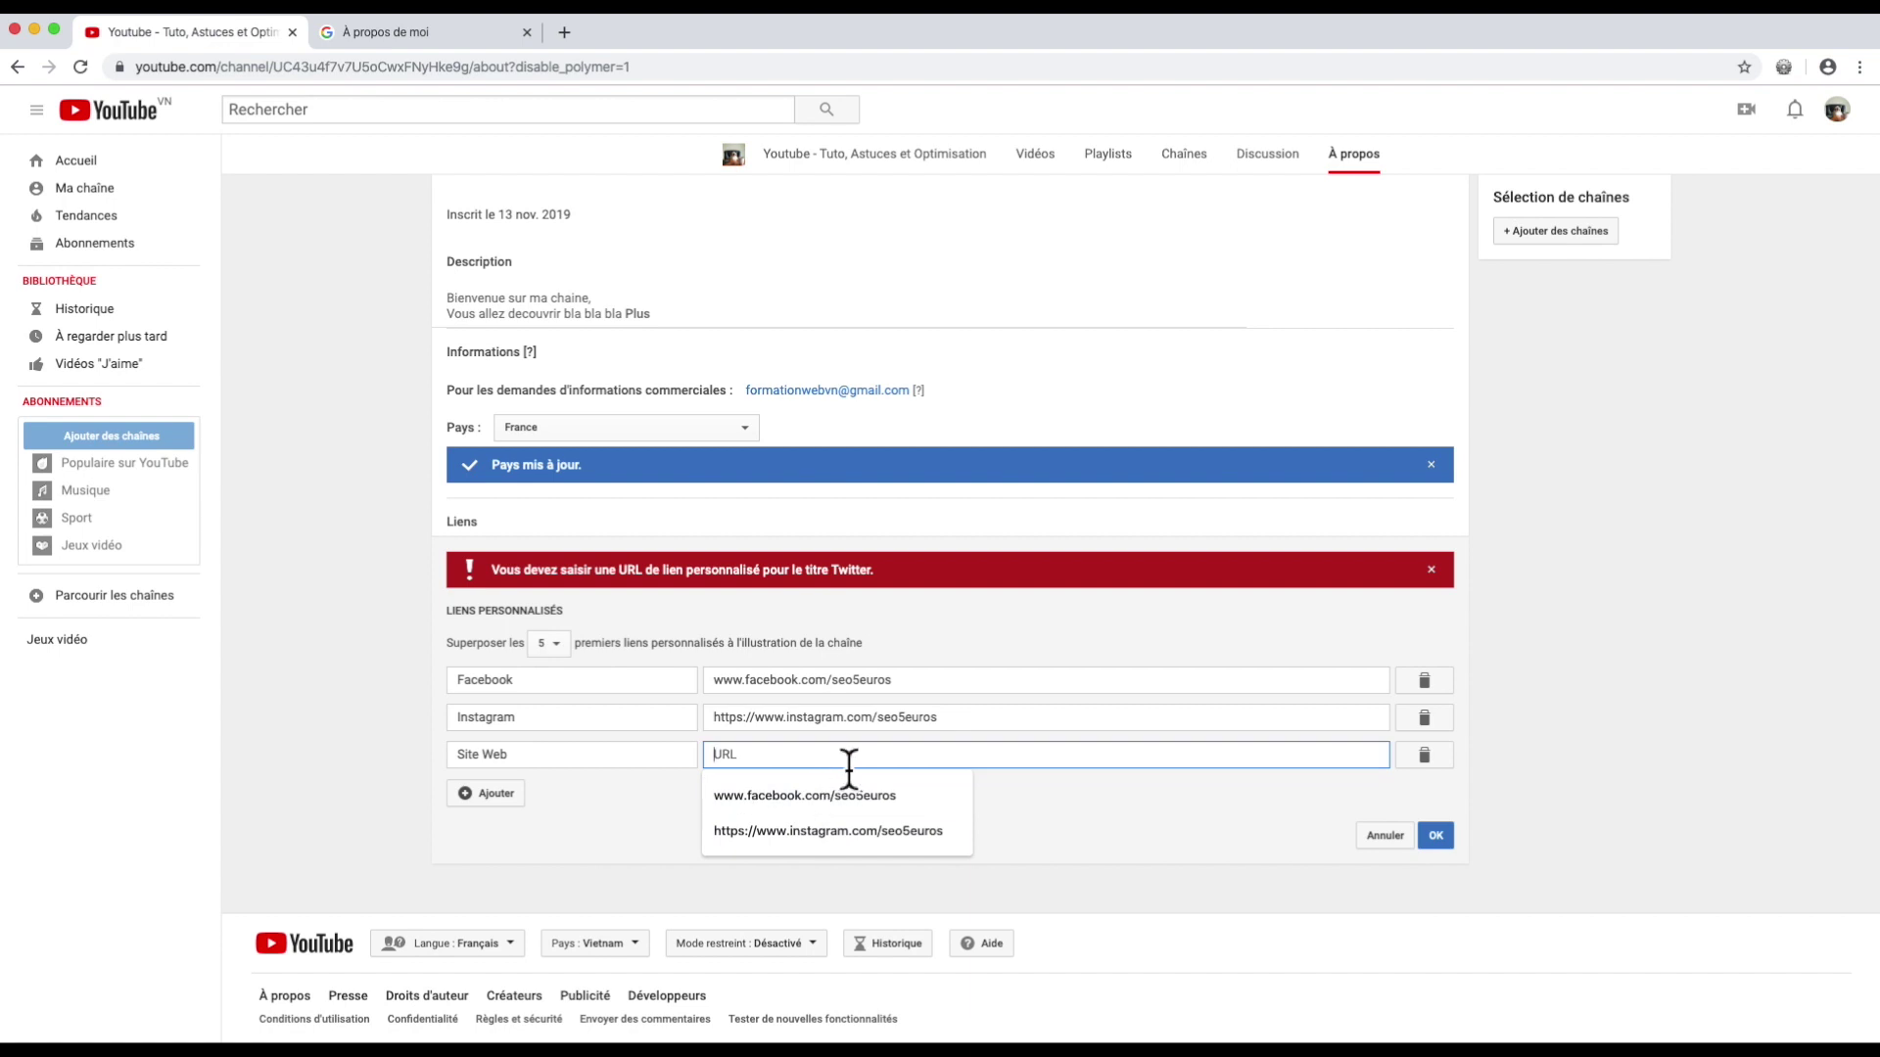
left_click(1435, 762)
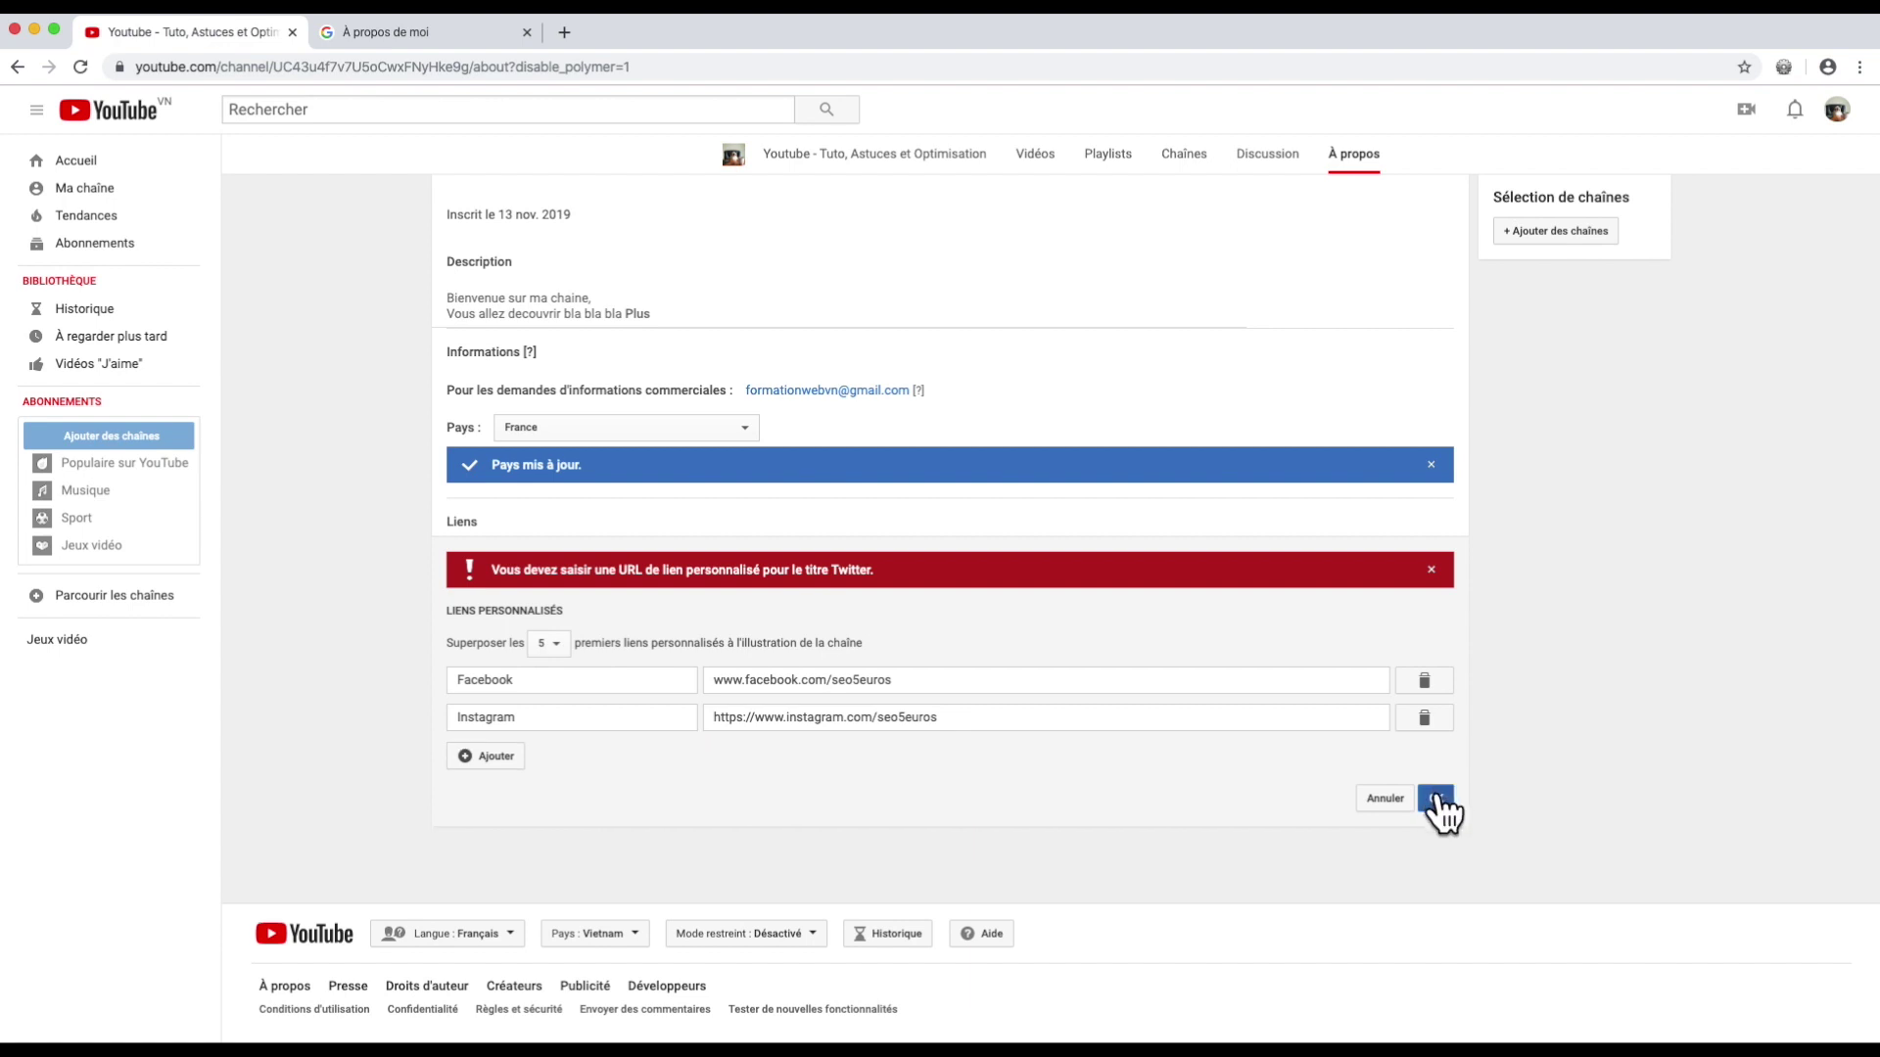
left_click(1436, 799)
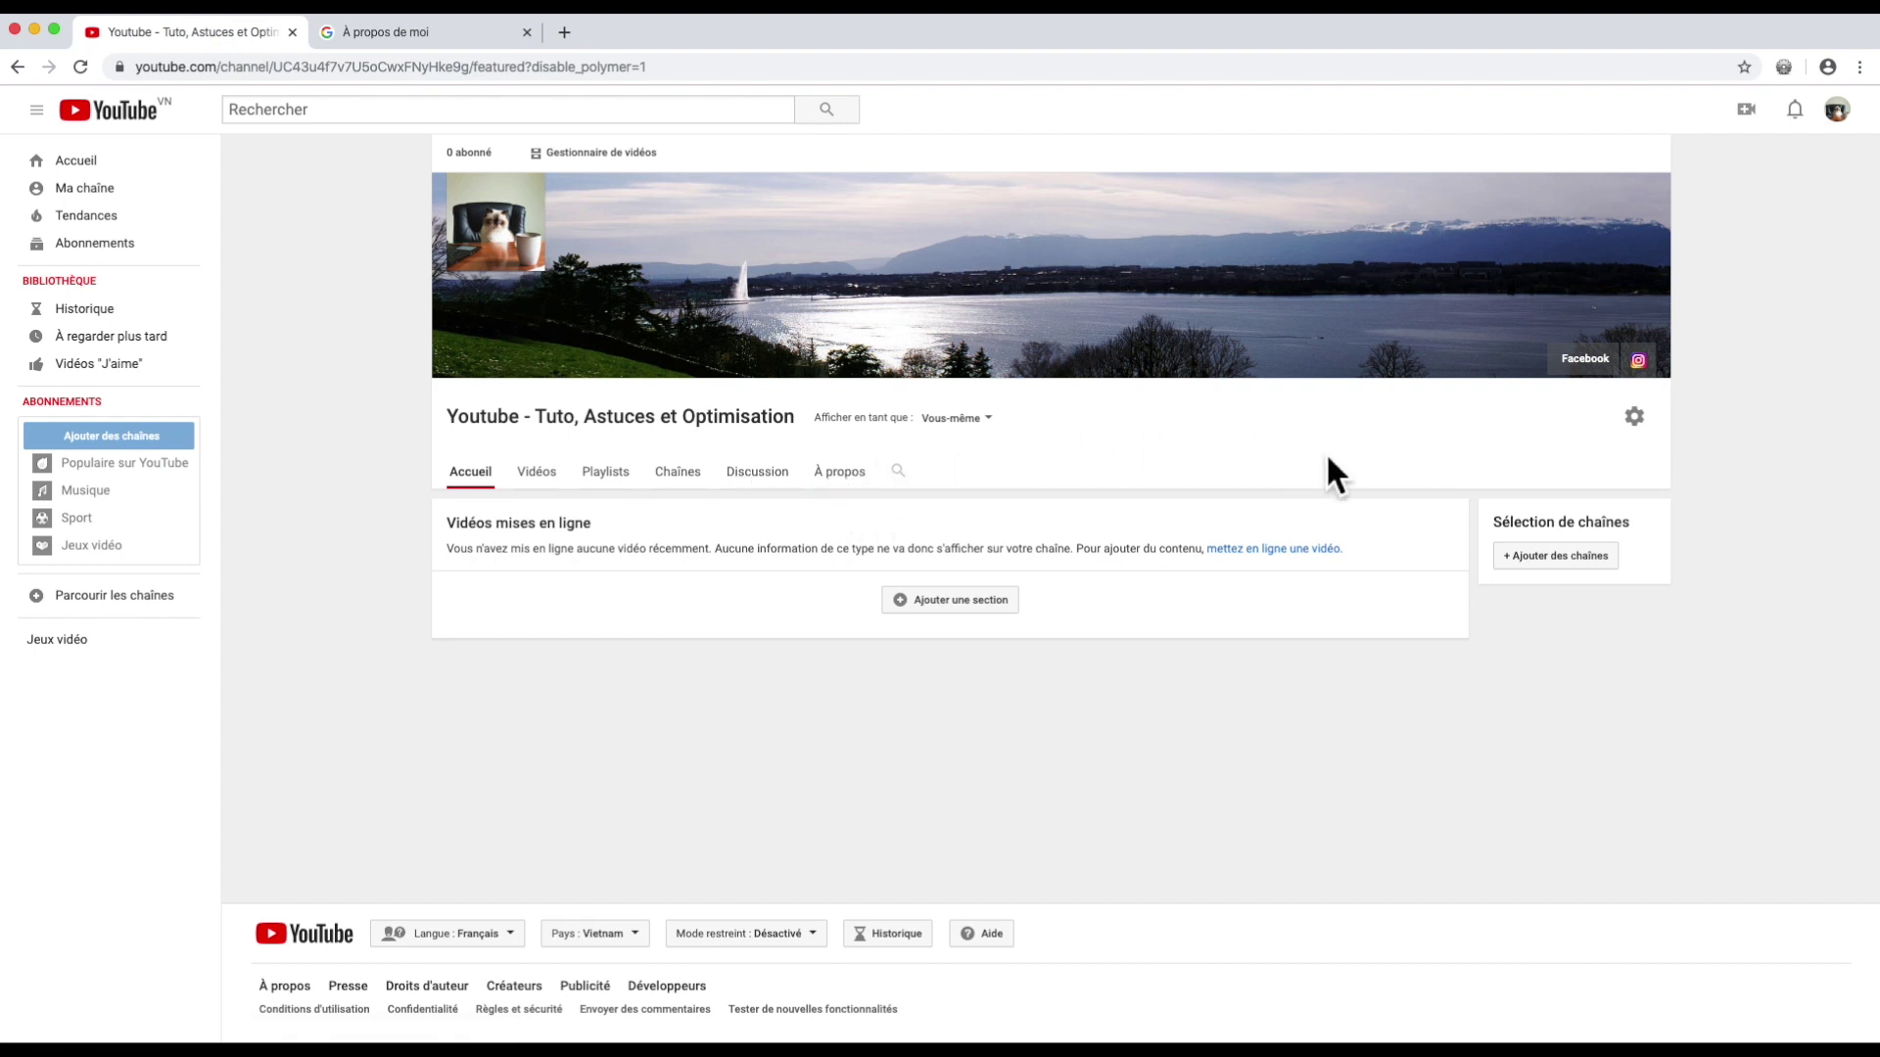
Step: In channel settings, keep subscriptions, liked videos and saved playlists private
left_click(1635, 418)
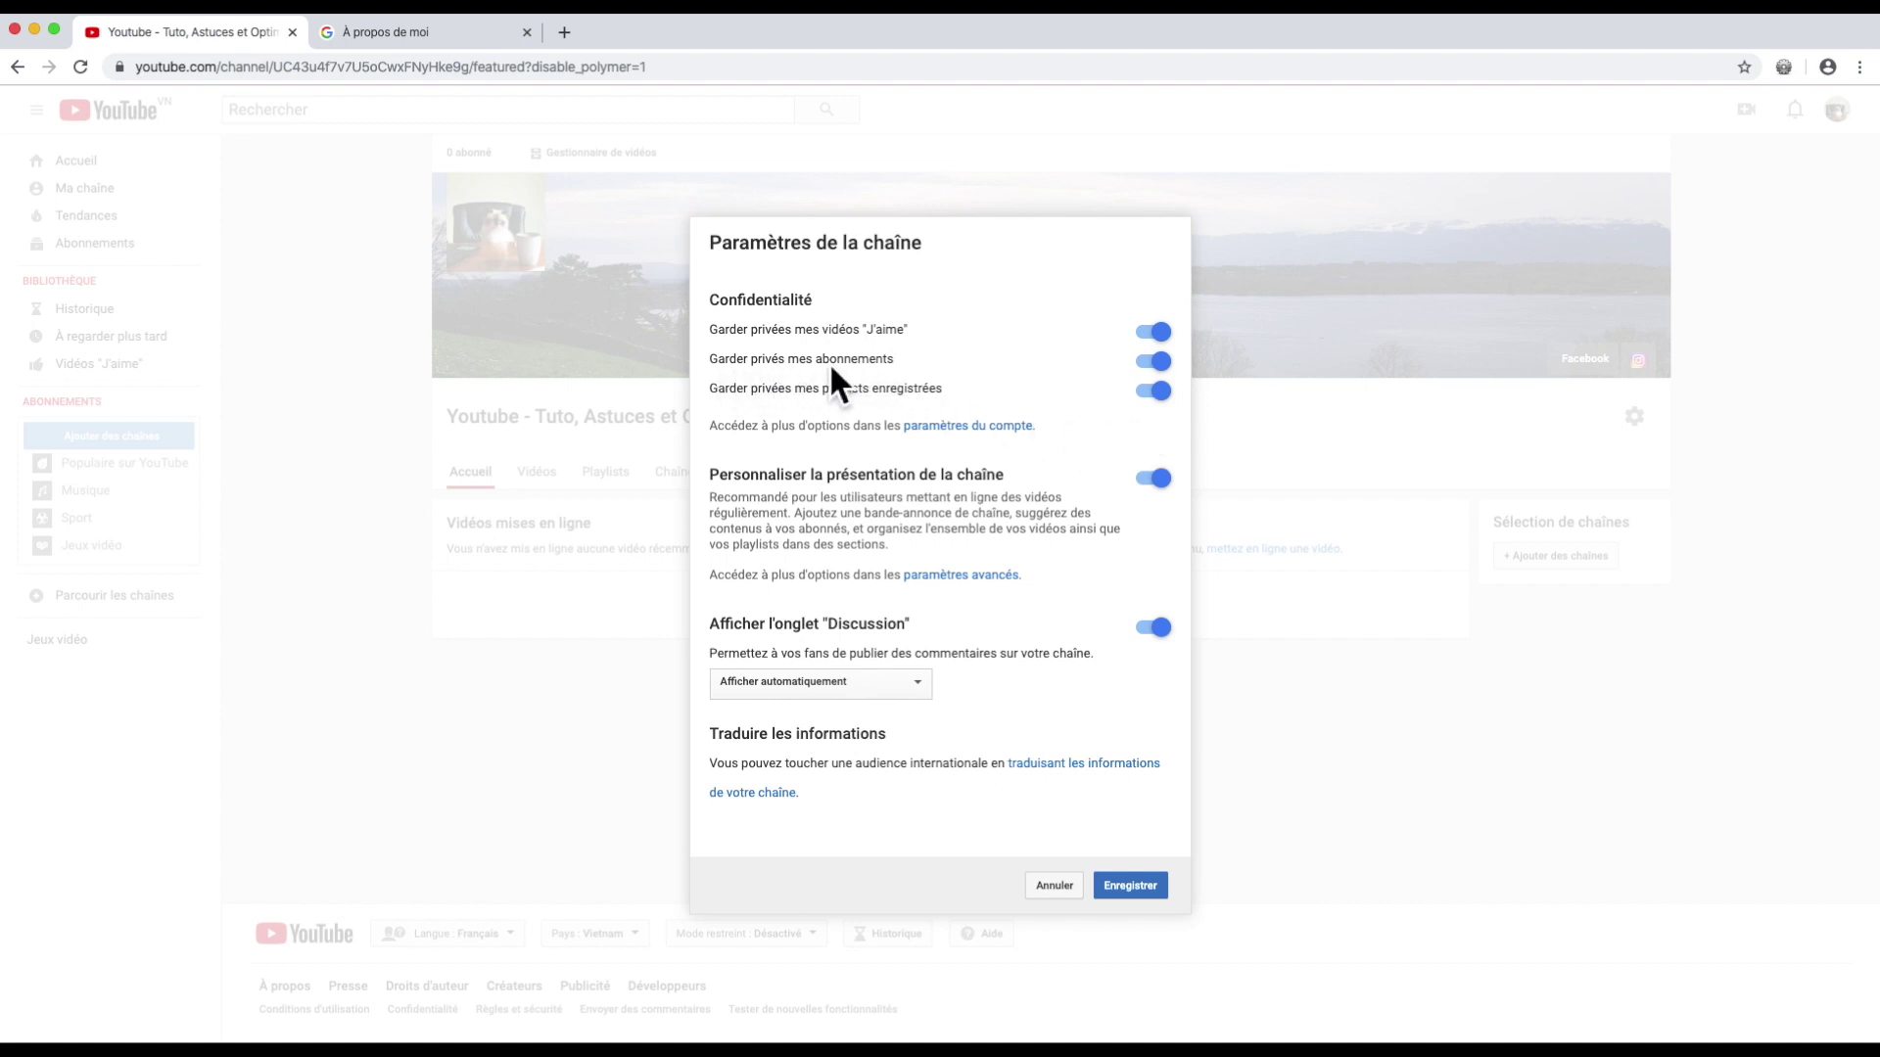
left_click(1155, 362)
left_click(1155, 365)
left_click(1145, 331)
left_click(1148, 333)
left_click(1155, 390)
Step: Keep Discussion comments shown automatically, save the settings, and open the channel in YouTube Studio
left_click(923, 685)
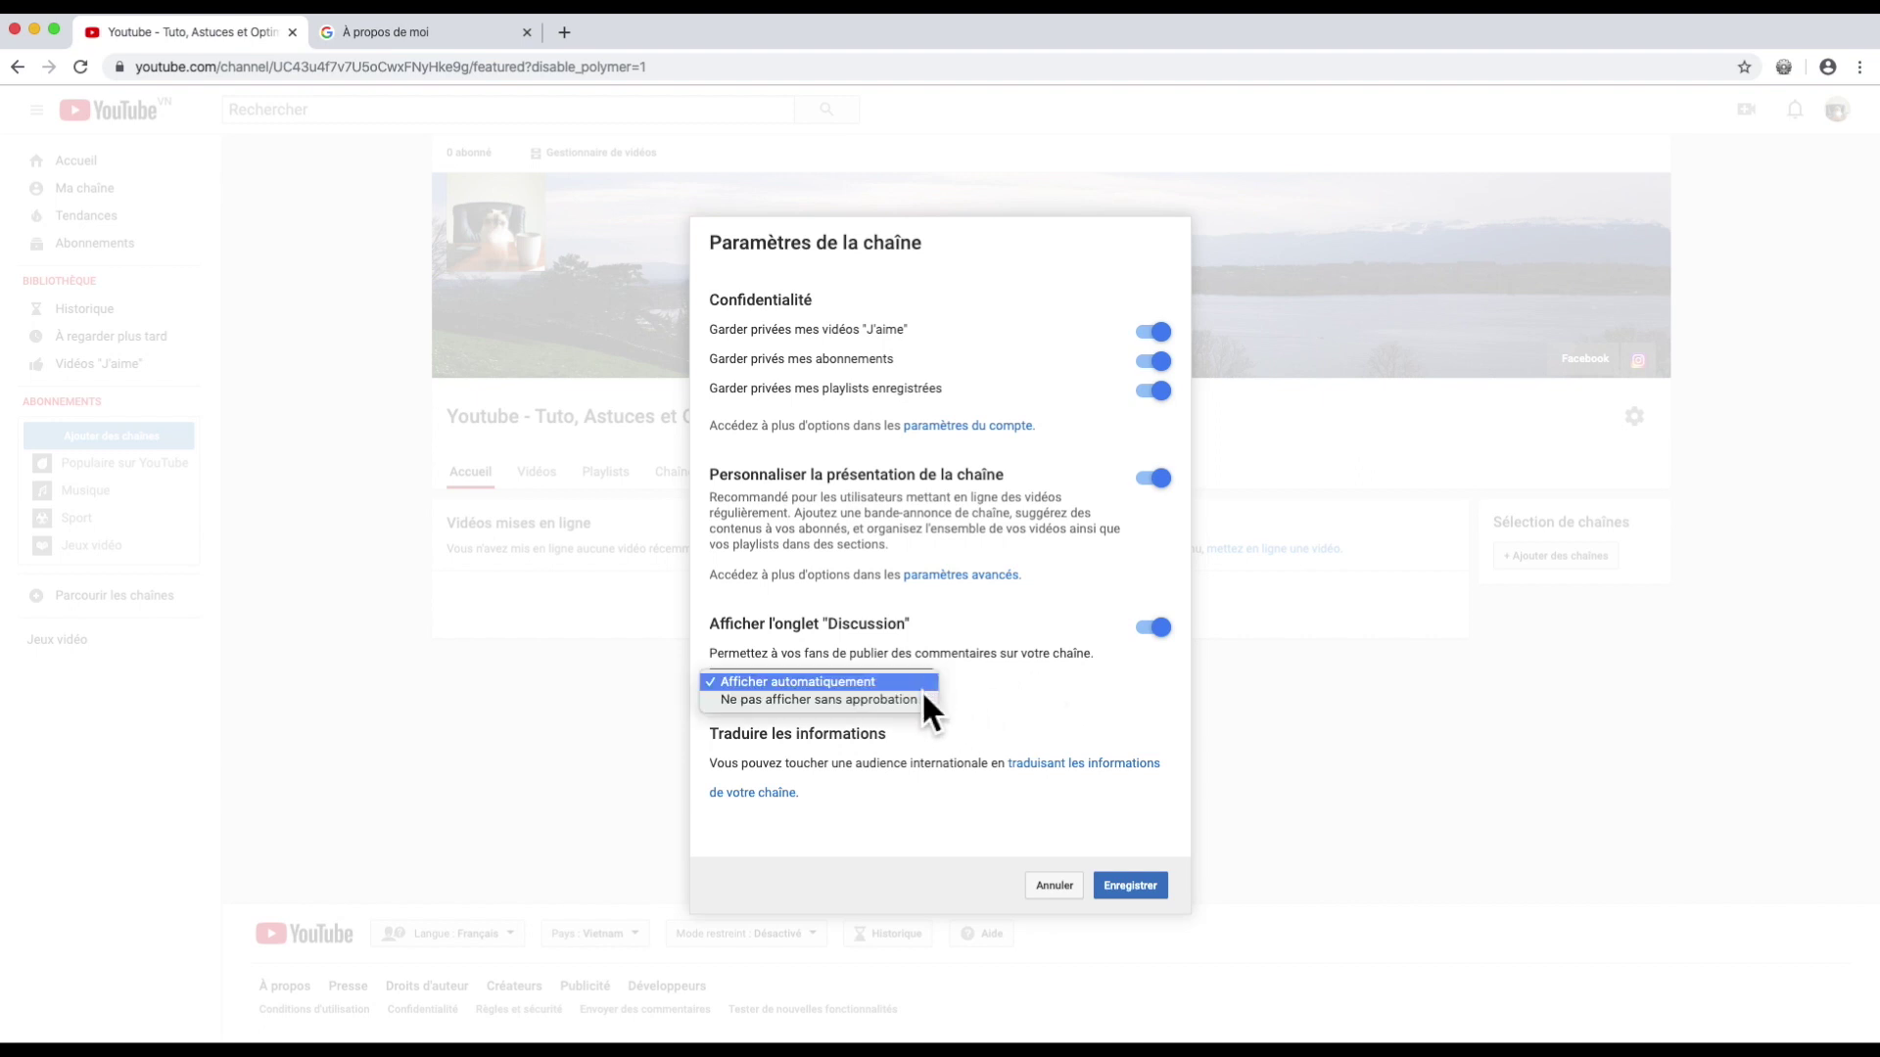
left_click(1069, 705)
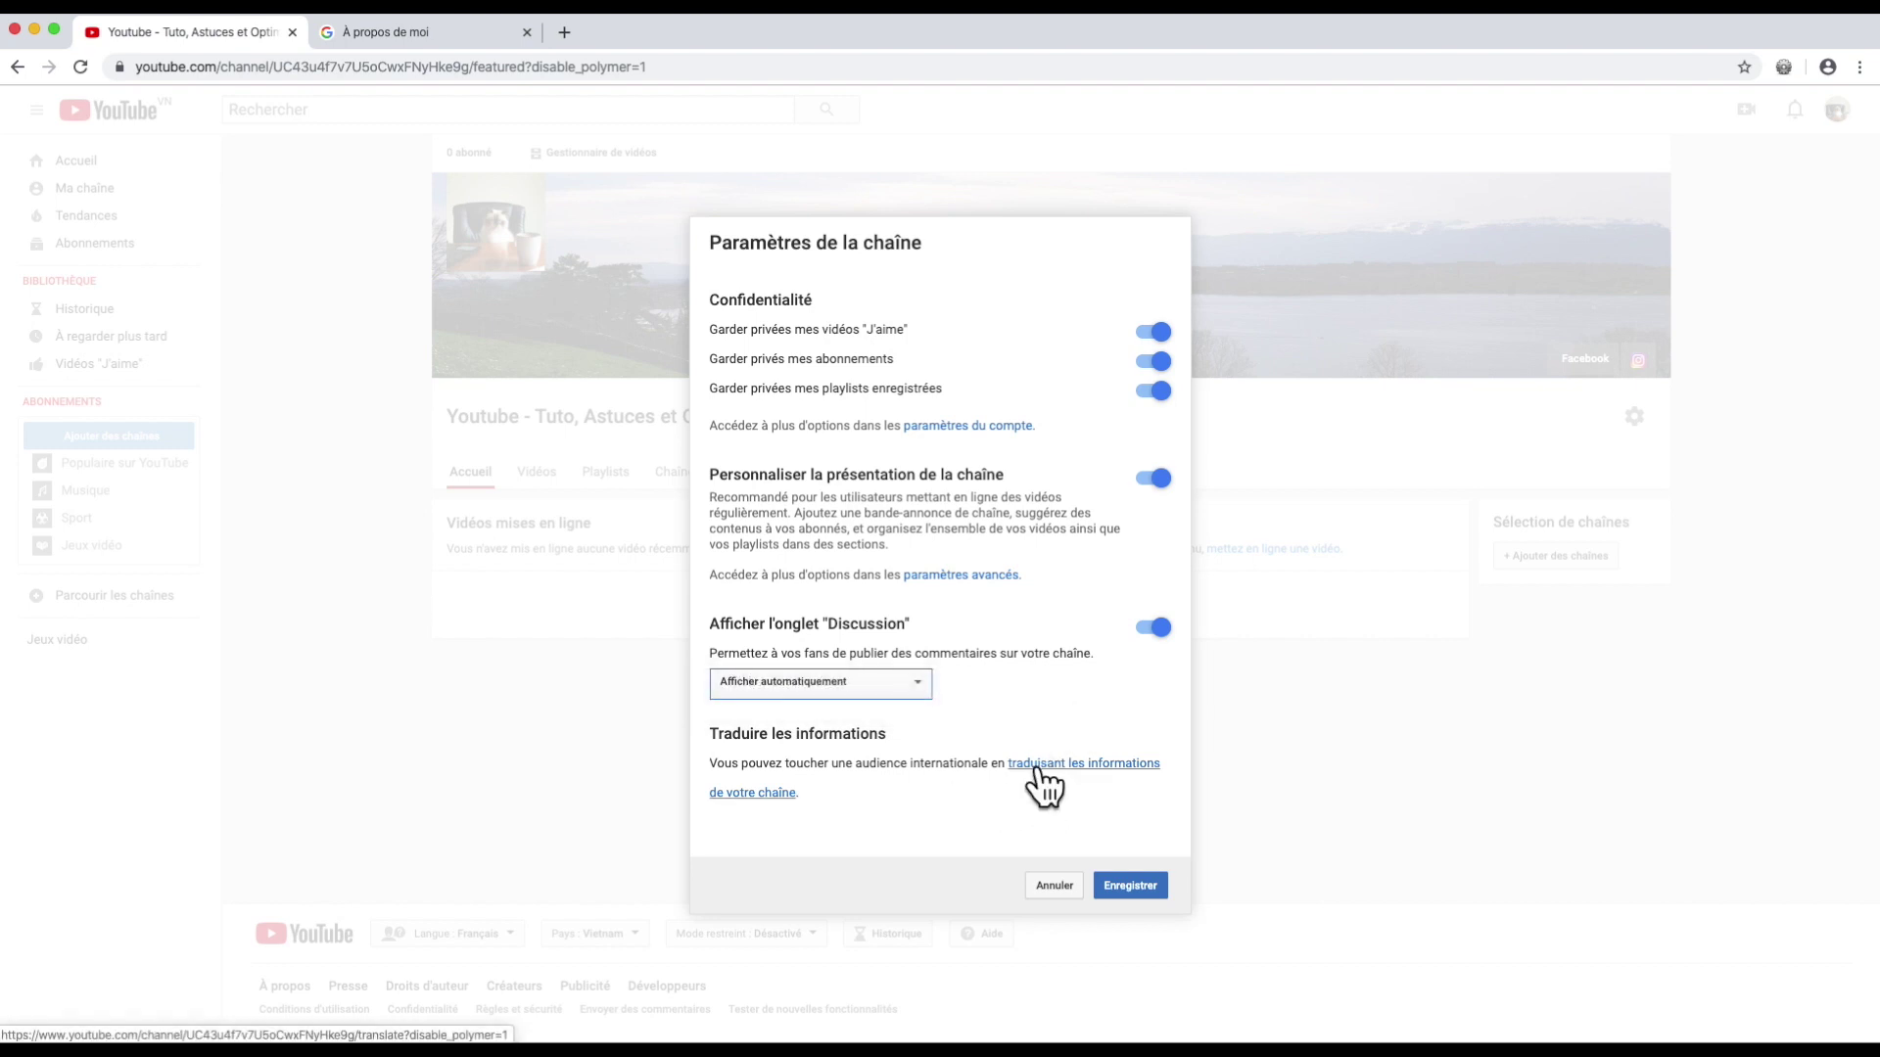
left_click(1123, 887)
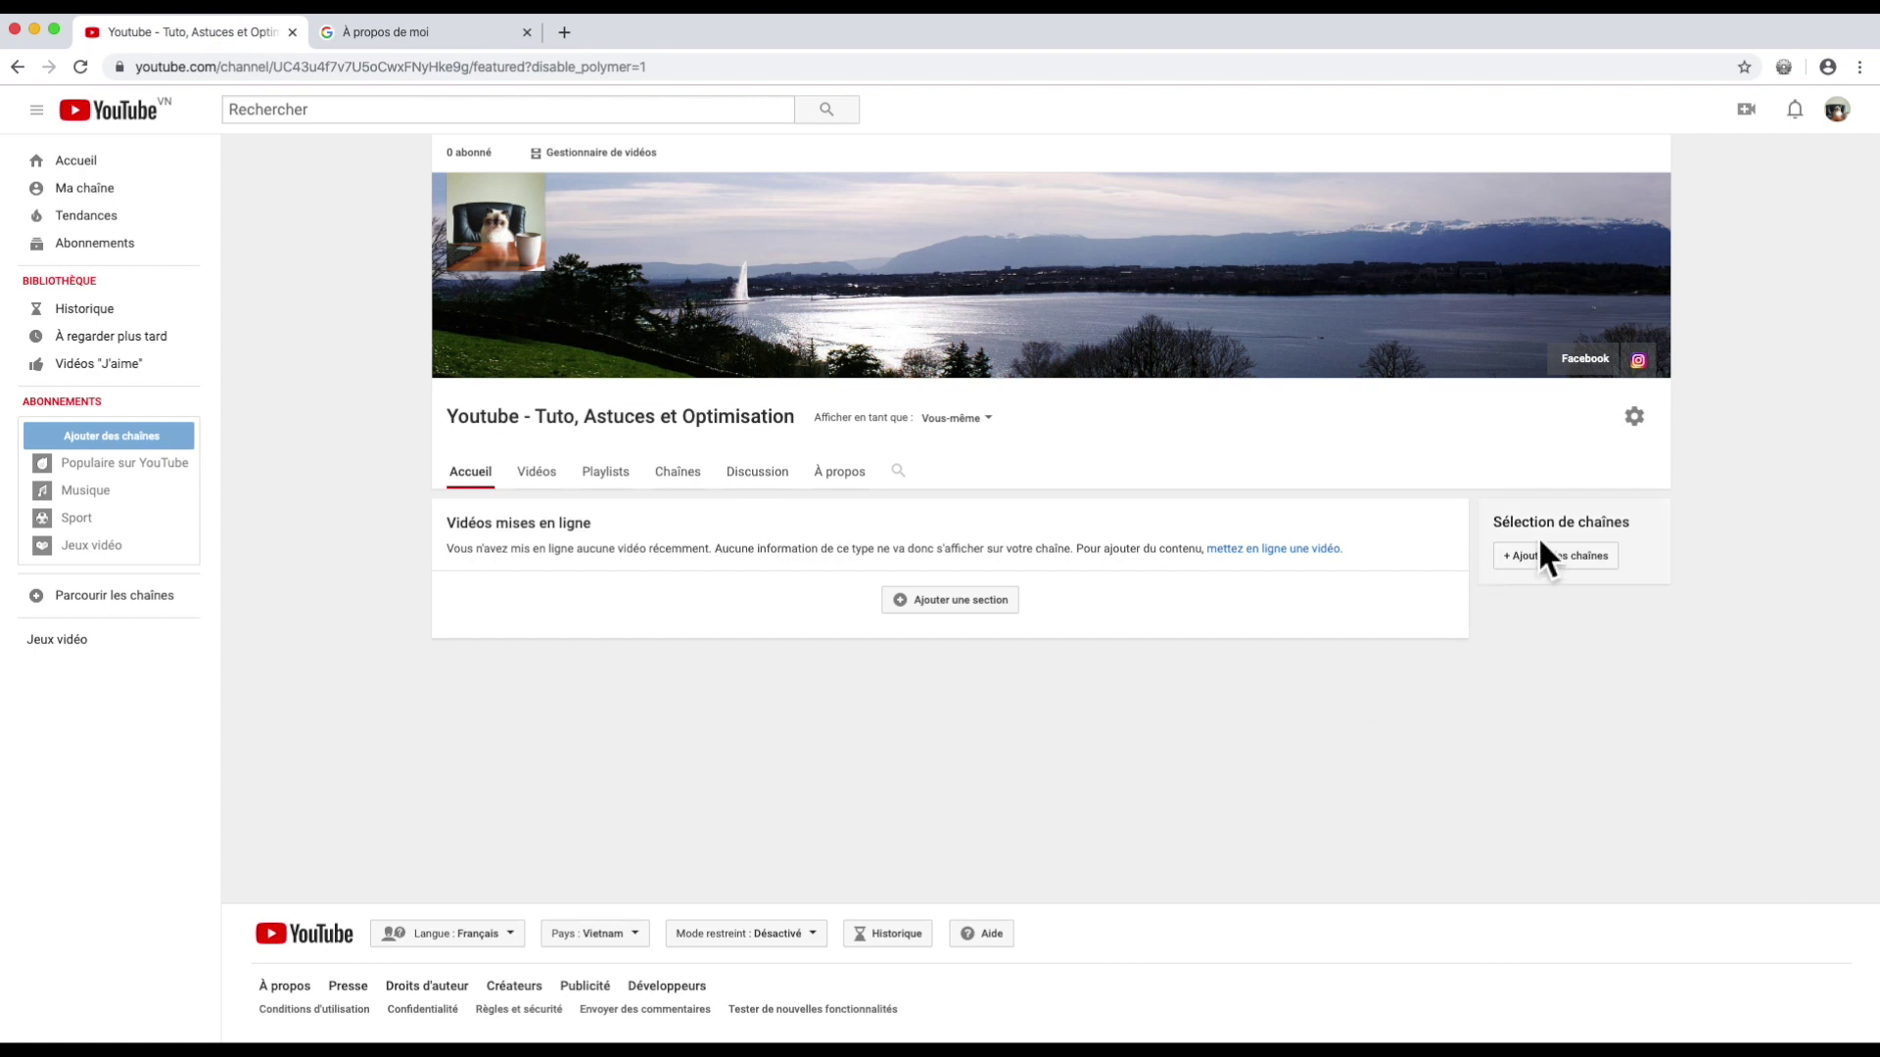
left_click(1837, 110)
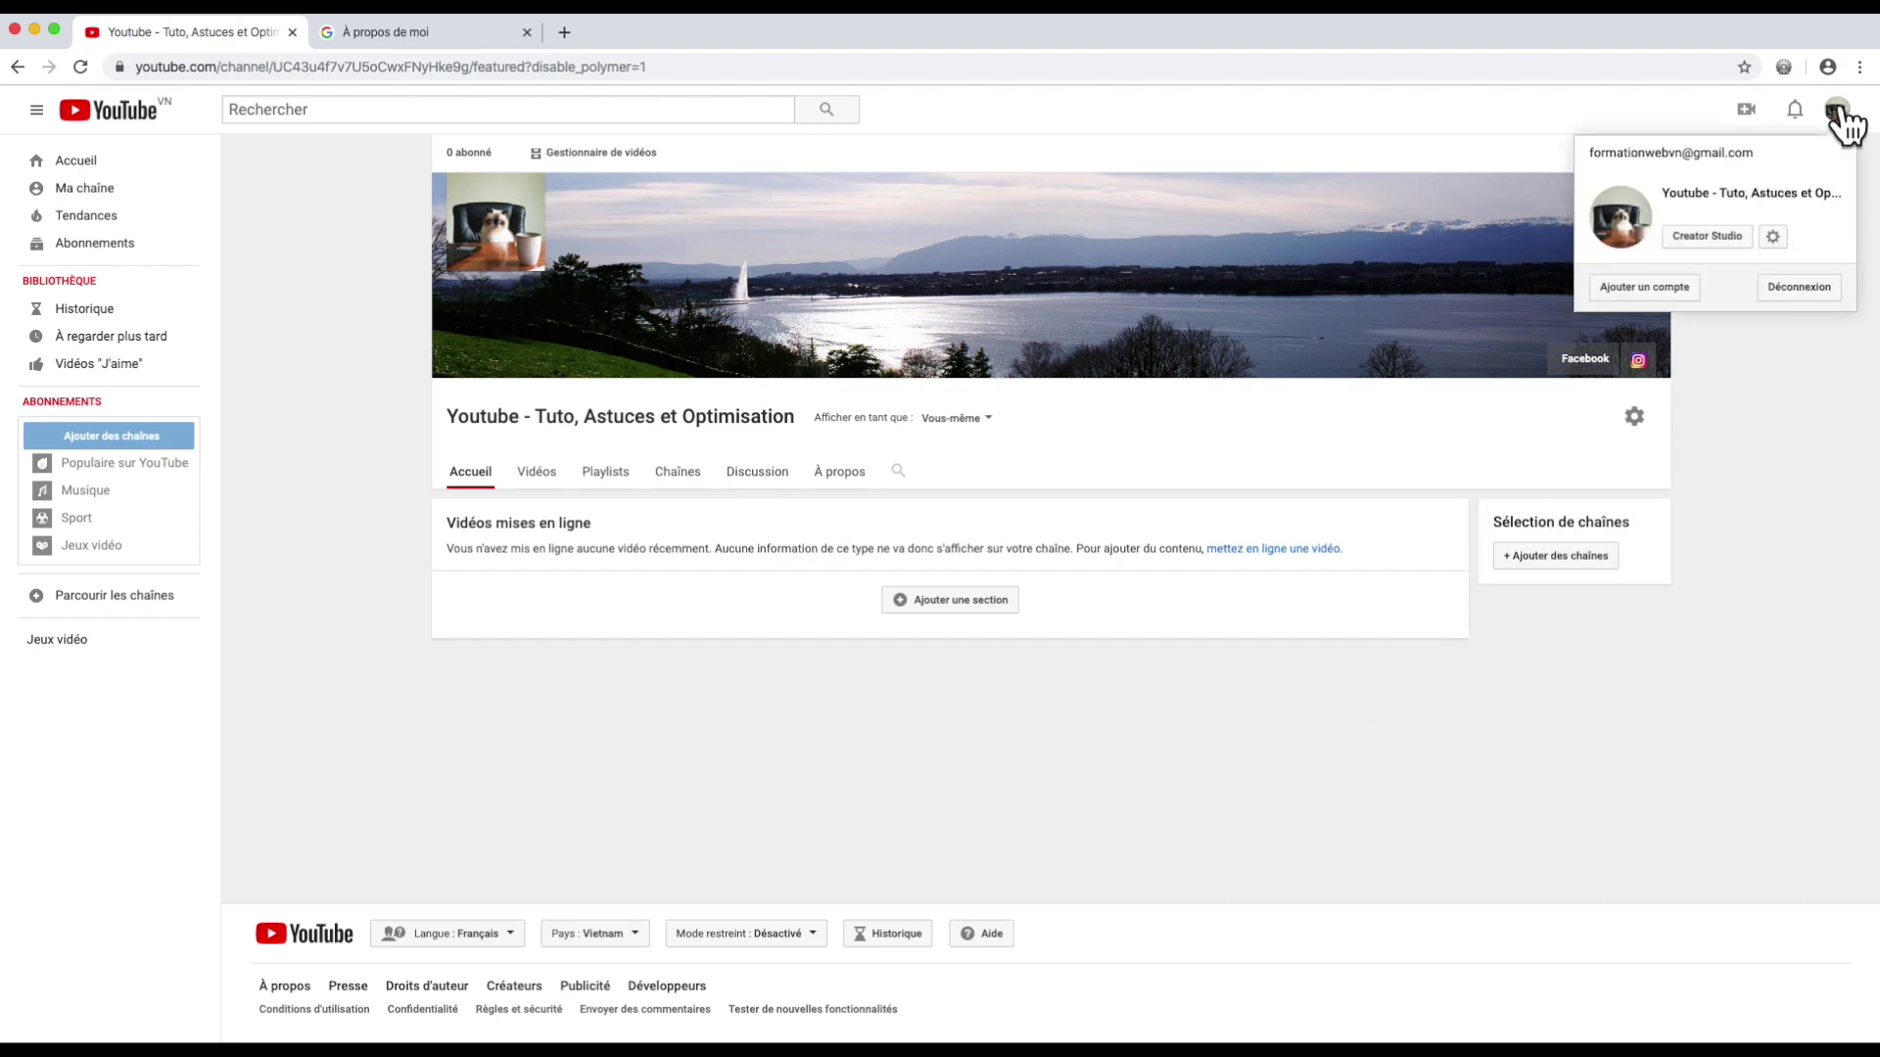
left_click(1705, 245)
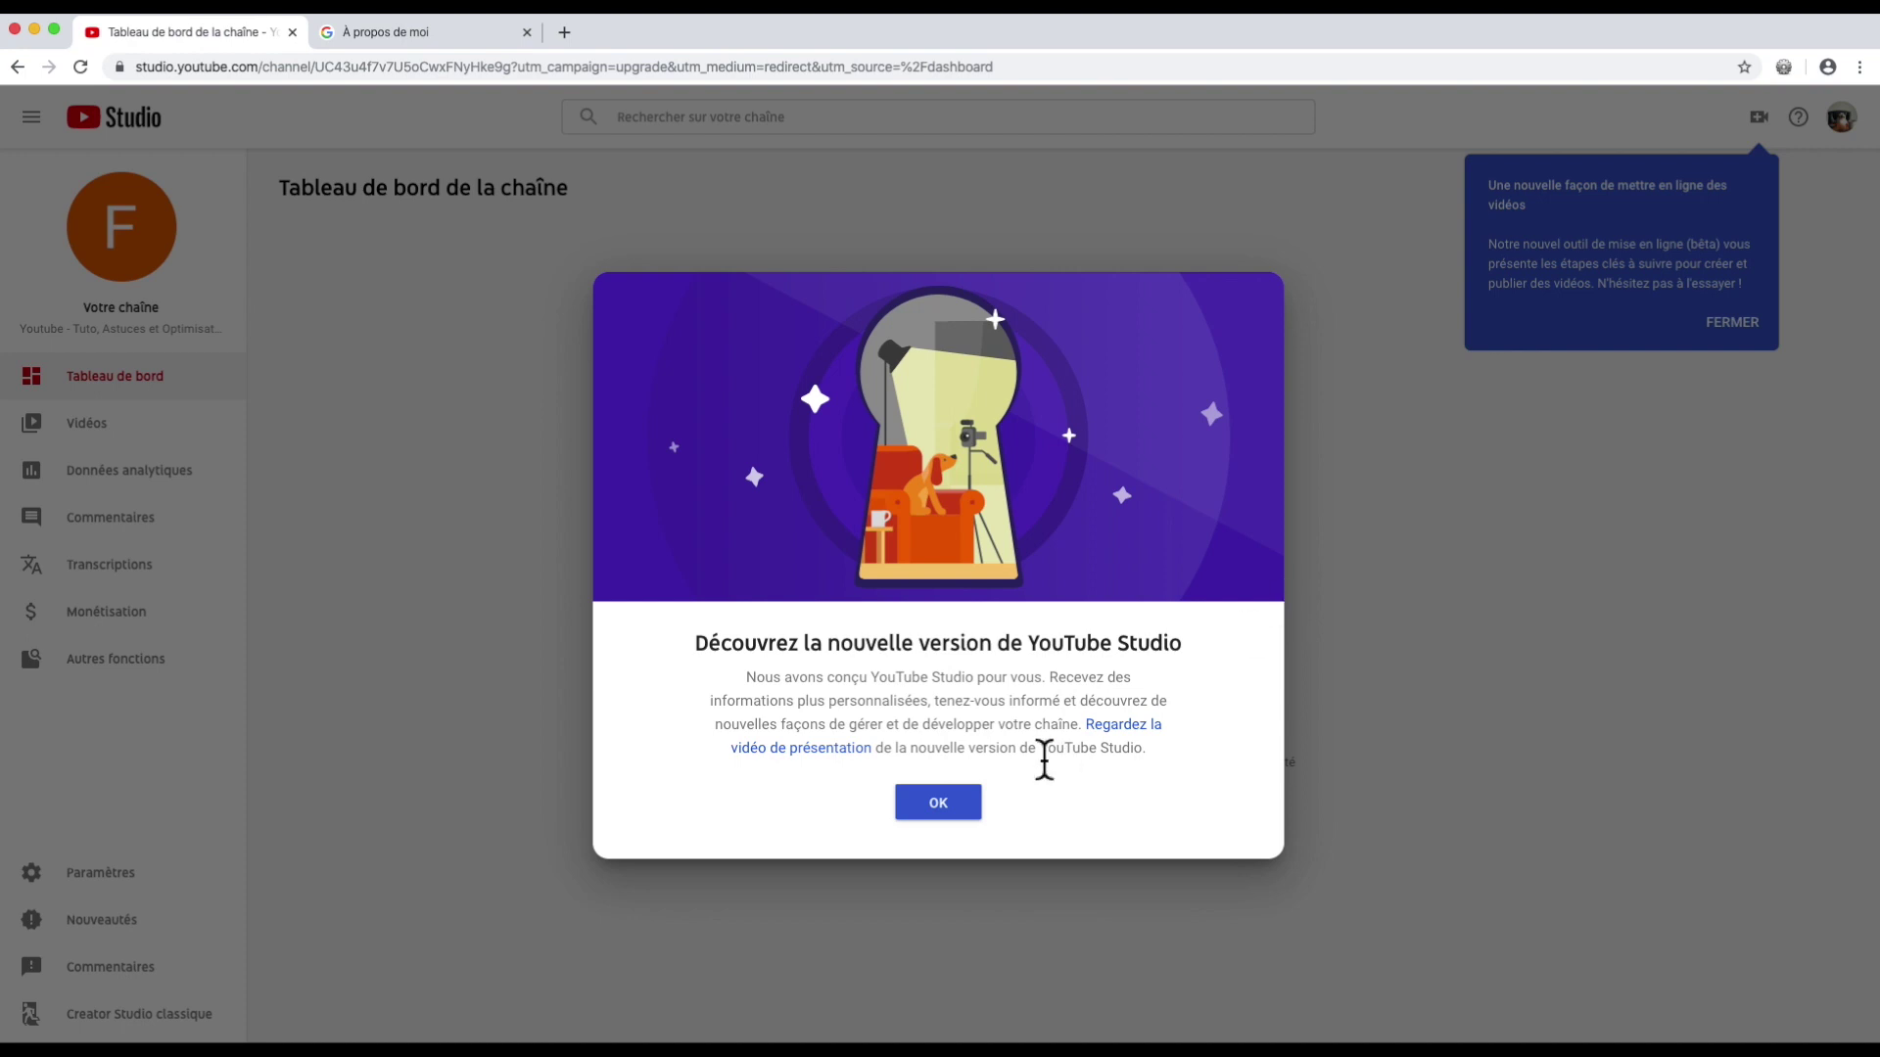
Step: Dismiss the welcome message and review the upload-video and create-content options
left_click(952, 809)
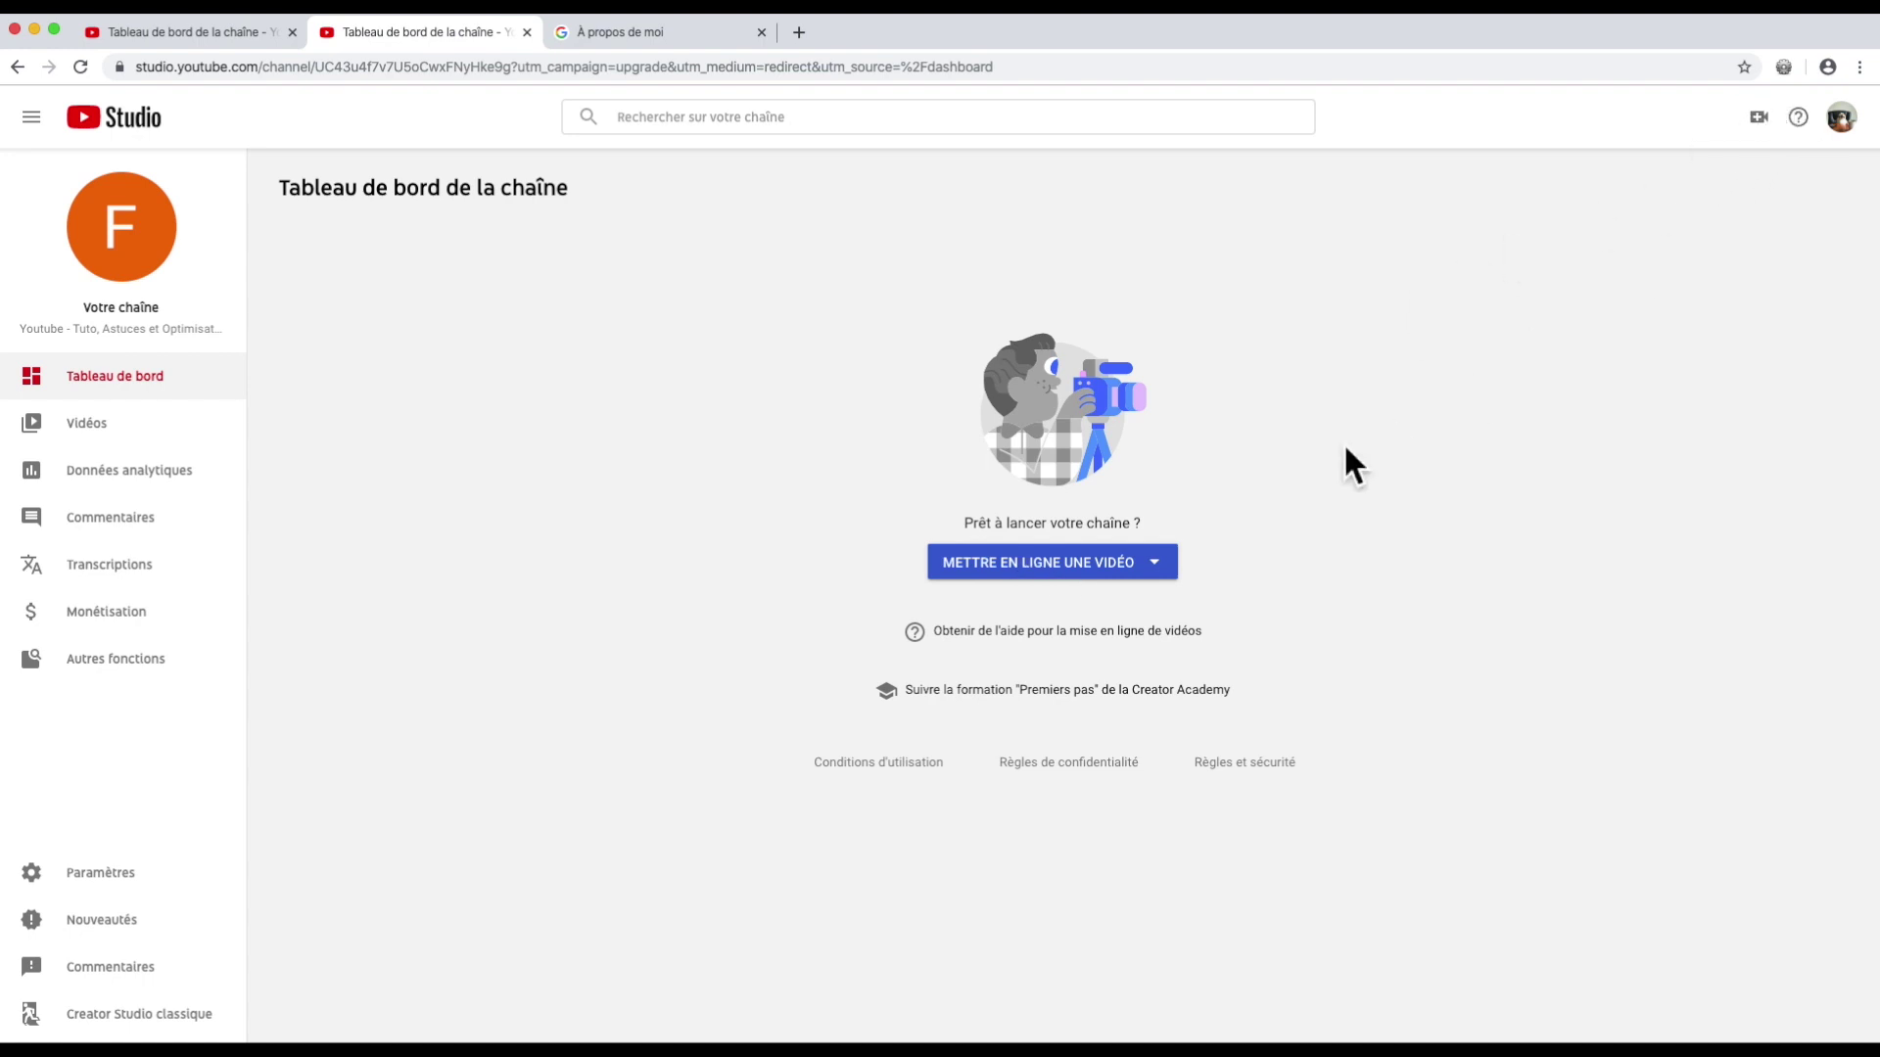
left_click(1069, 566)
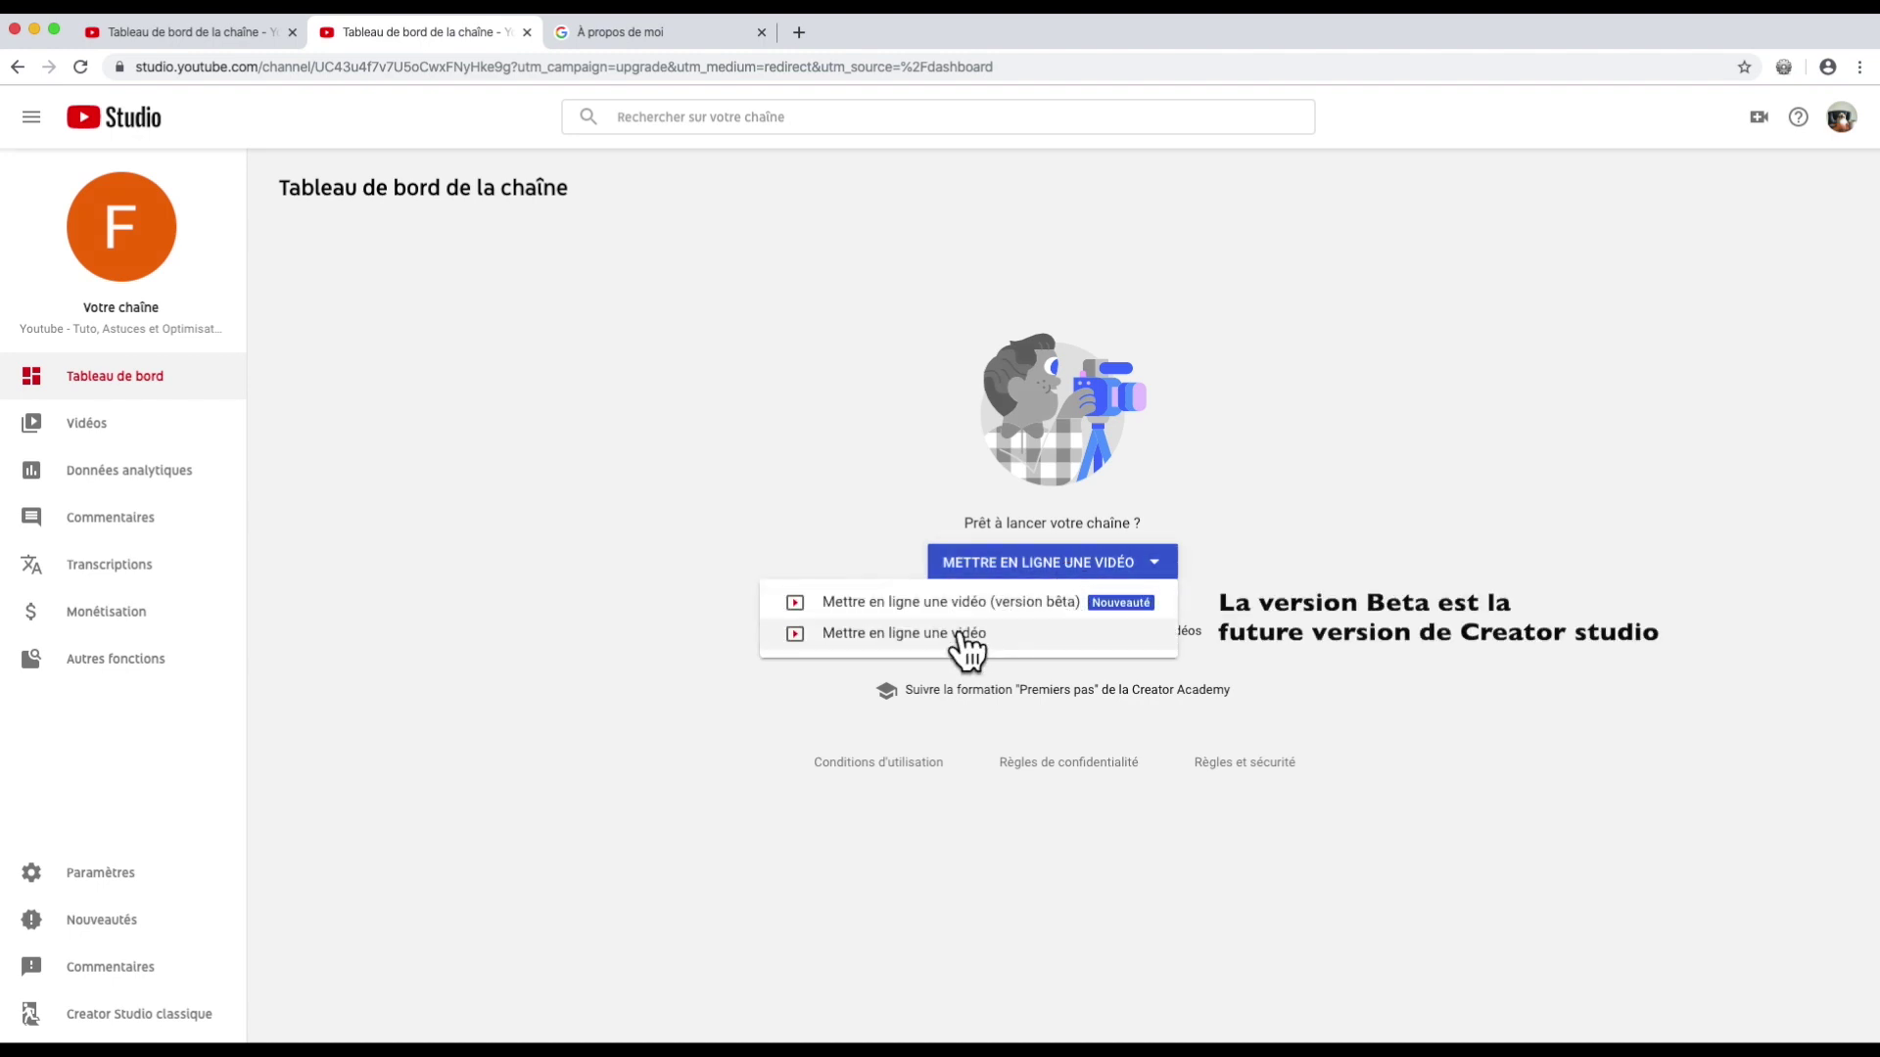
left_click(1759, 119)
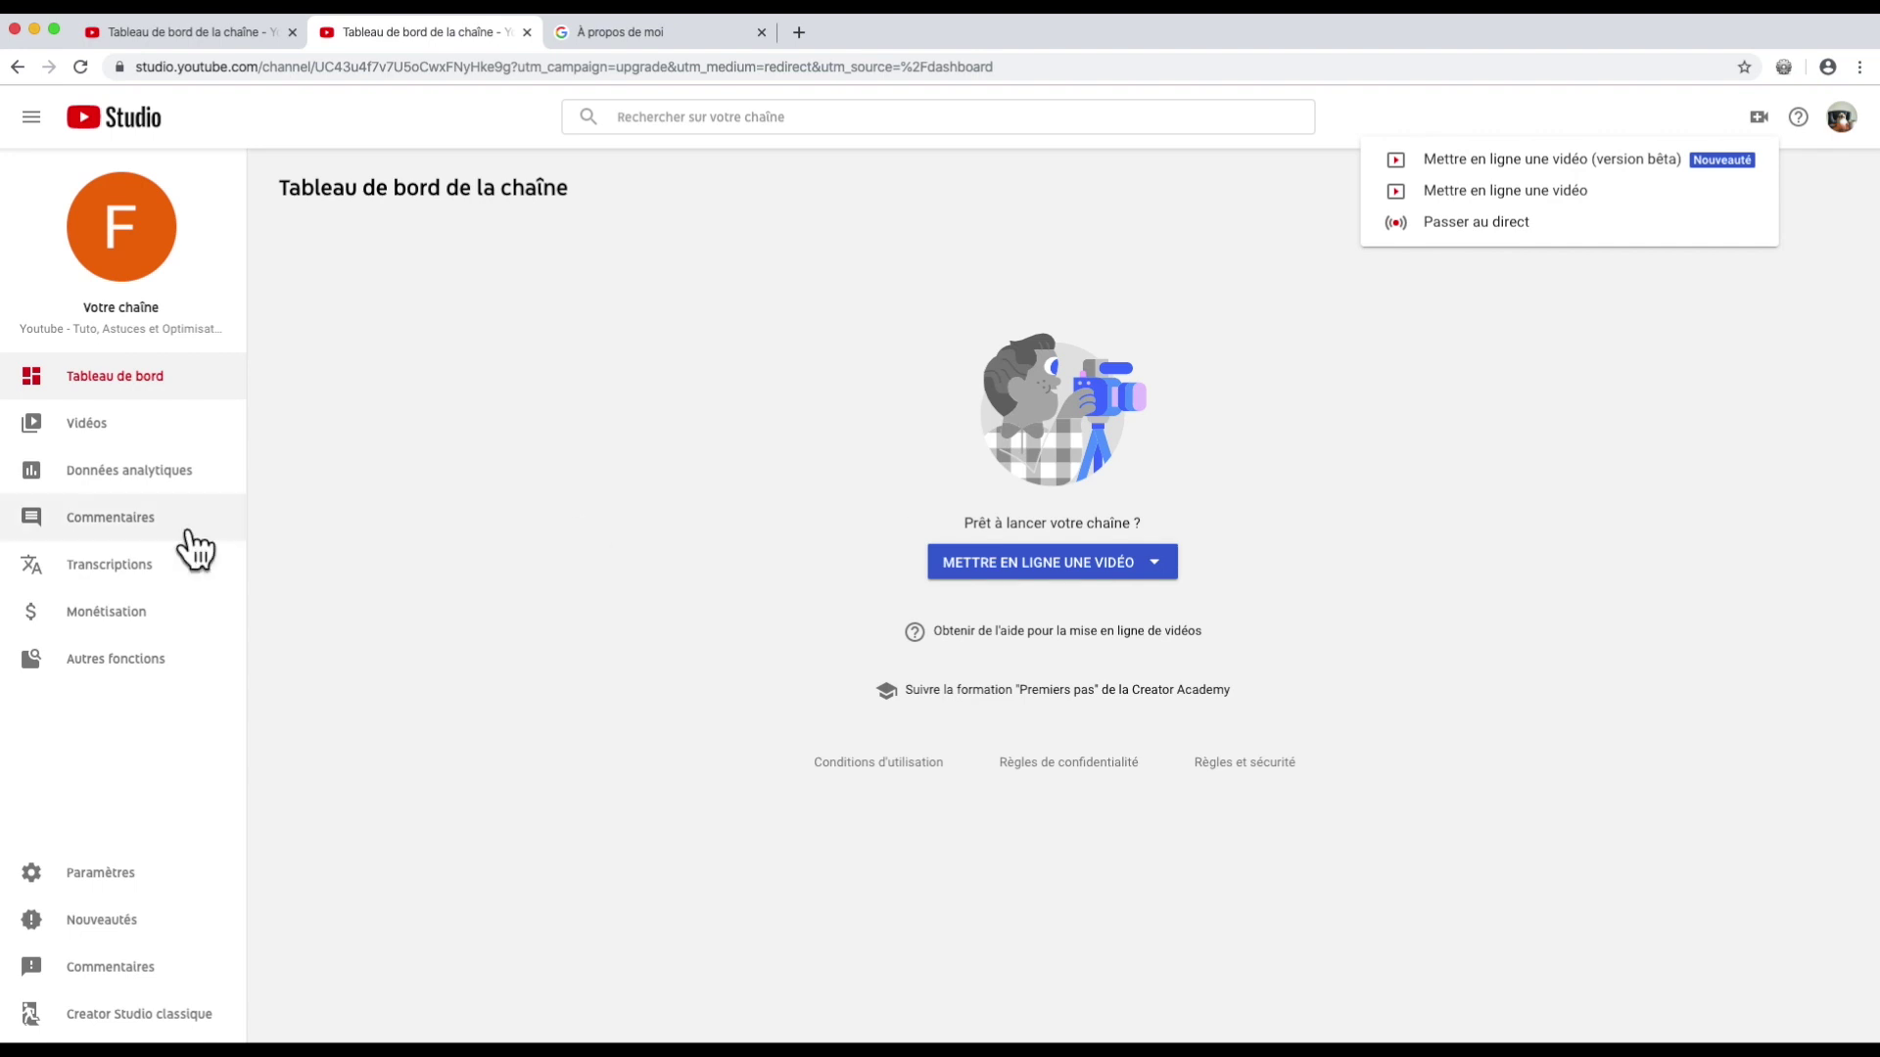
Step: Look over the empty Vidéos list and analytics overview, then go to Commentaires
left_click(112, 438)
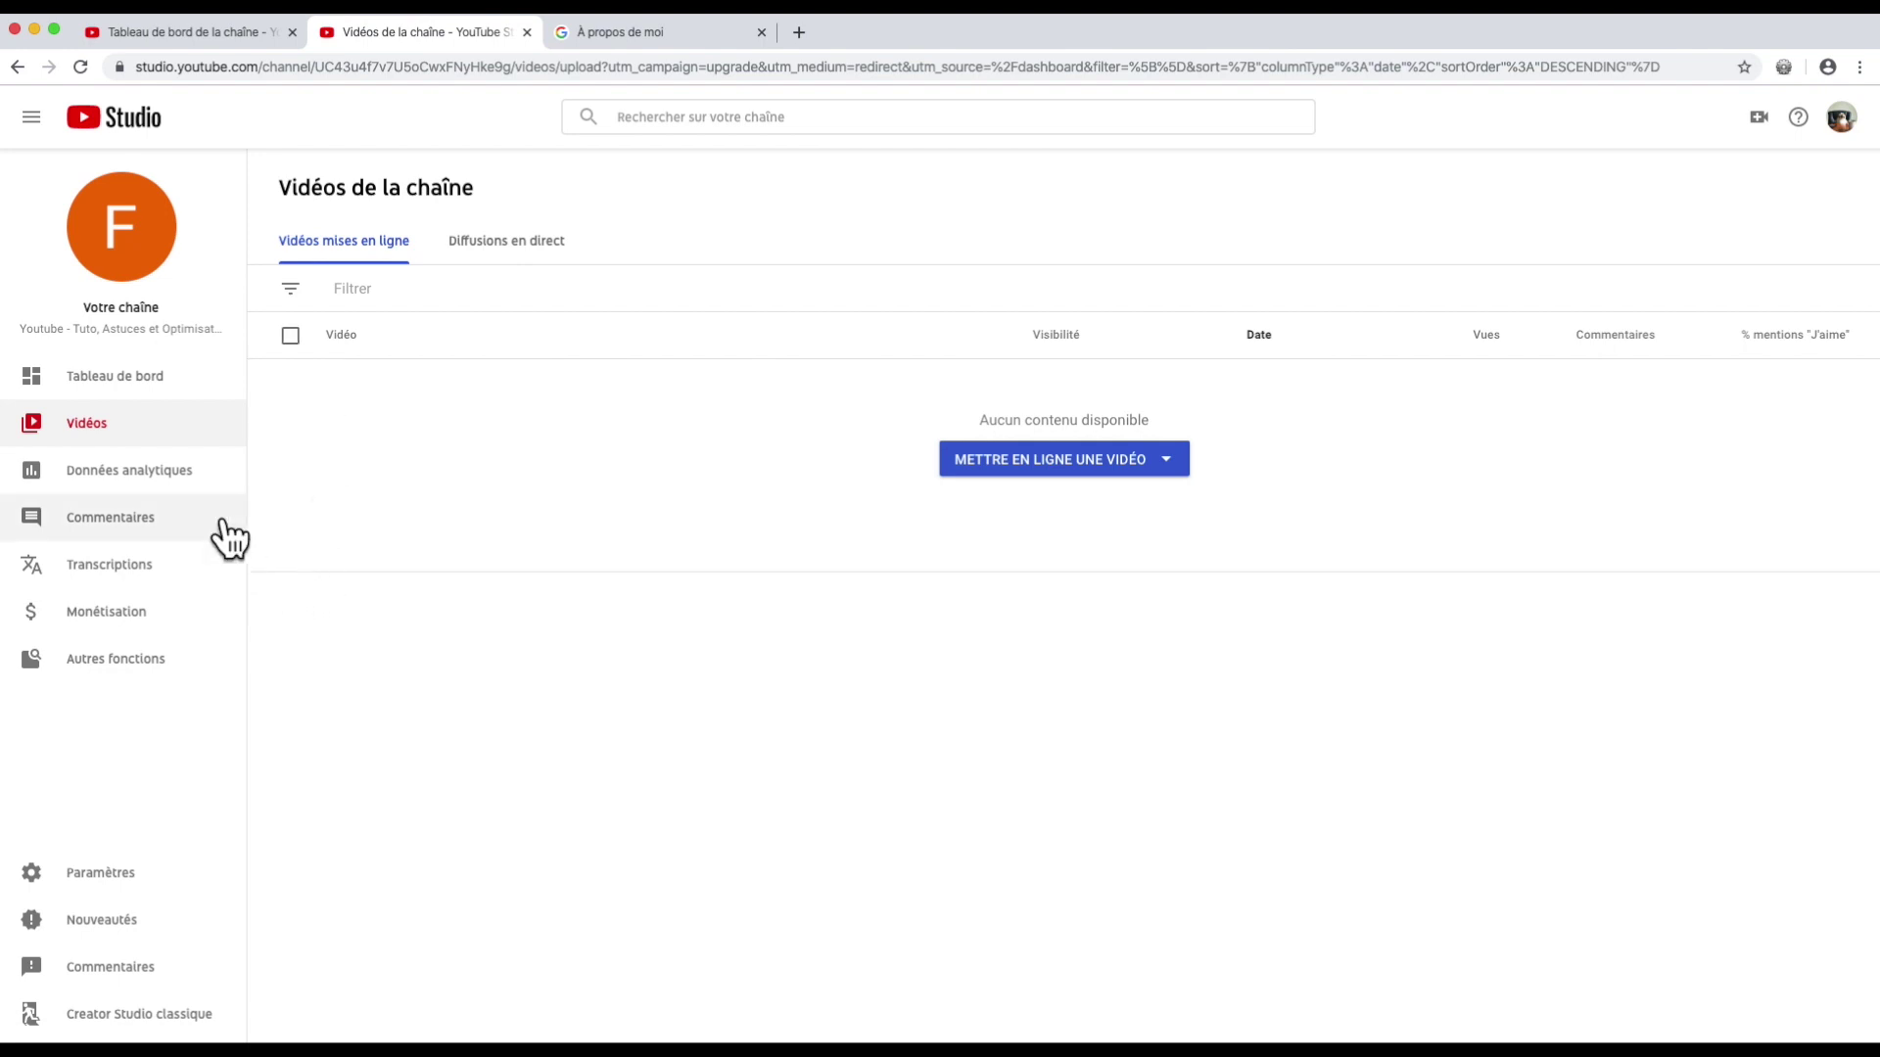
left_click(176, 470)
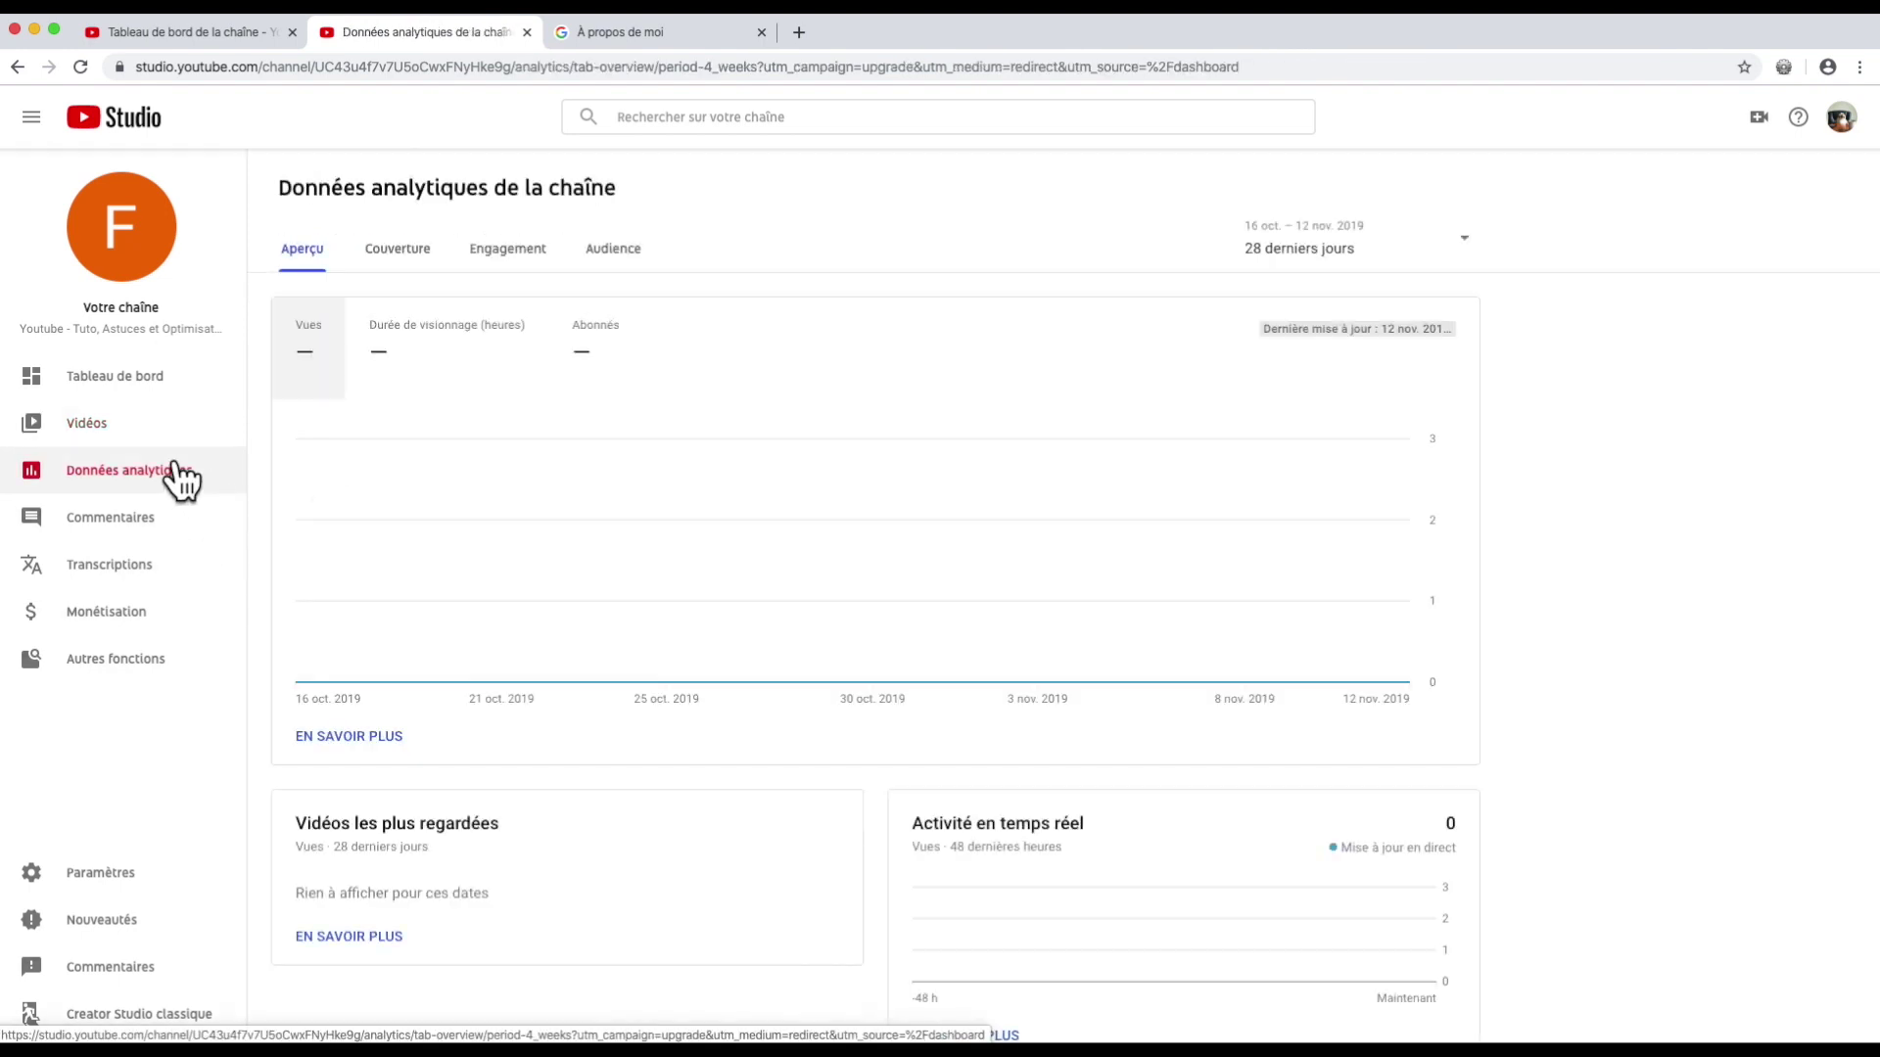
mouse_move(432, 460)
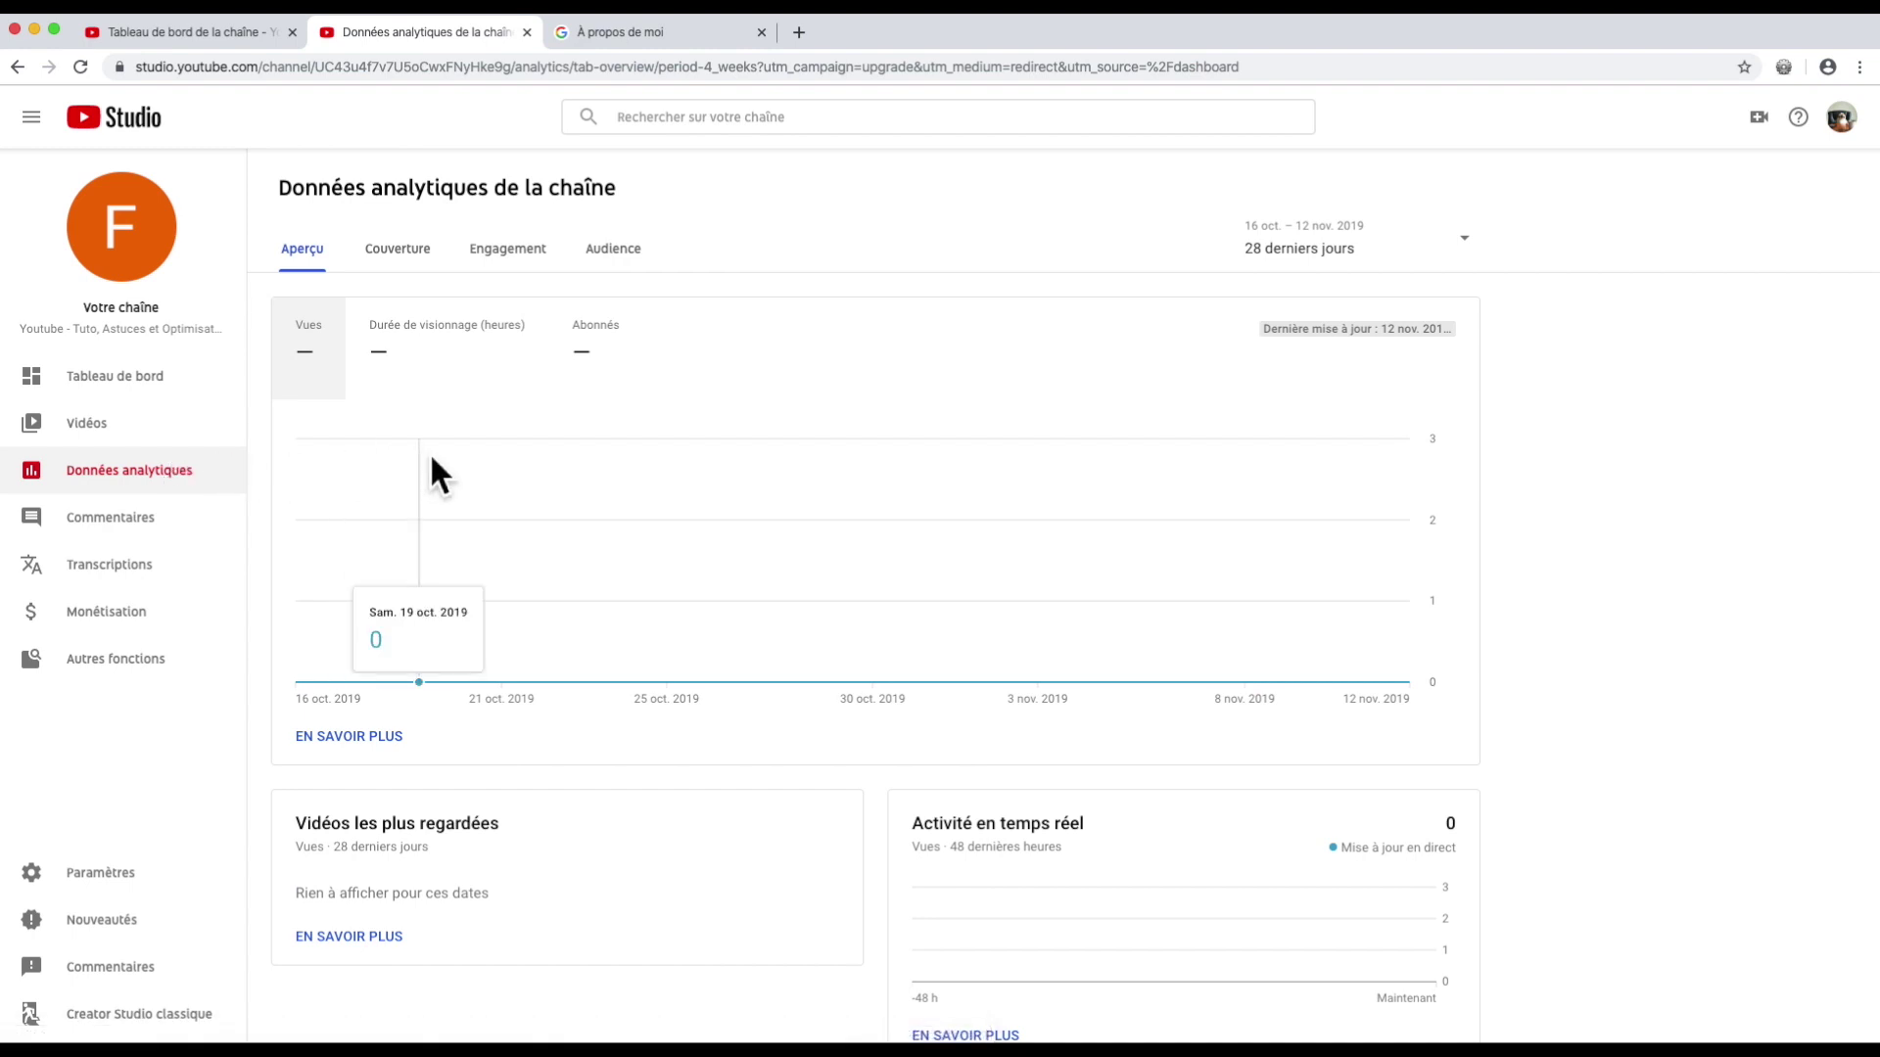
scroll(432, 460, "down", 1)
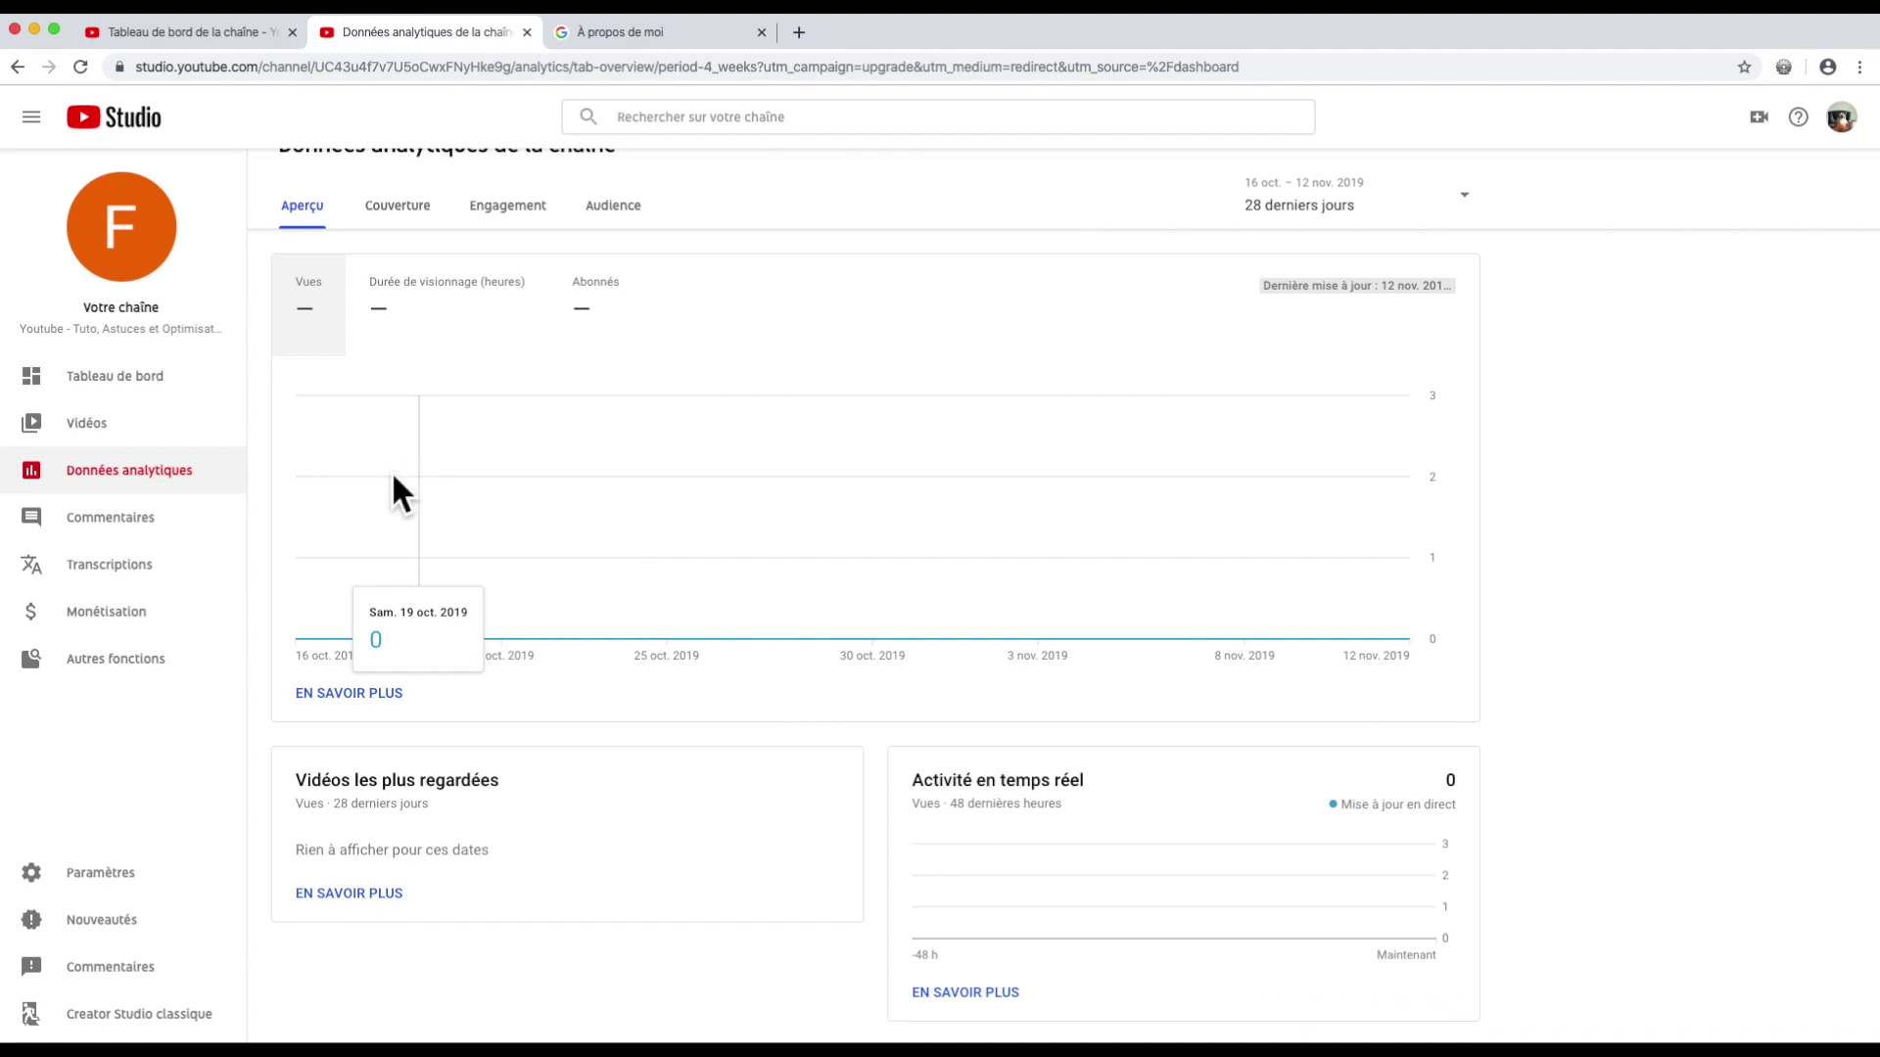
left_click(126, 534)
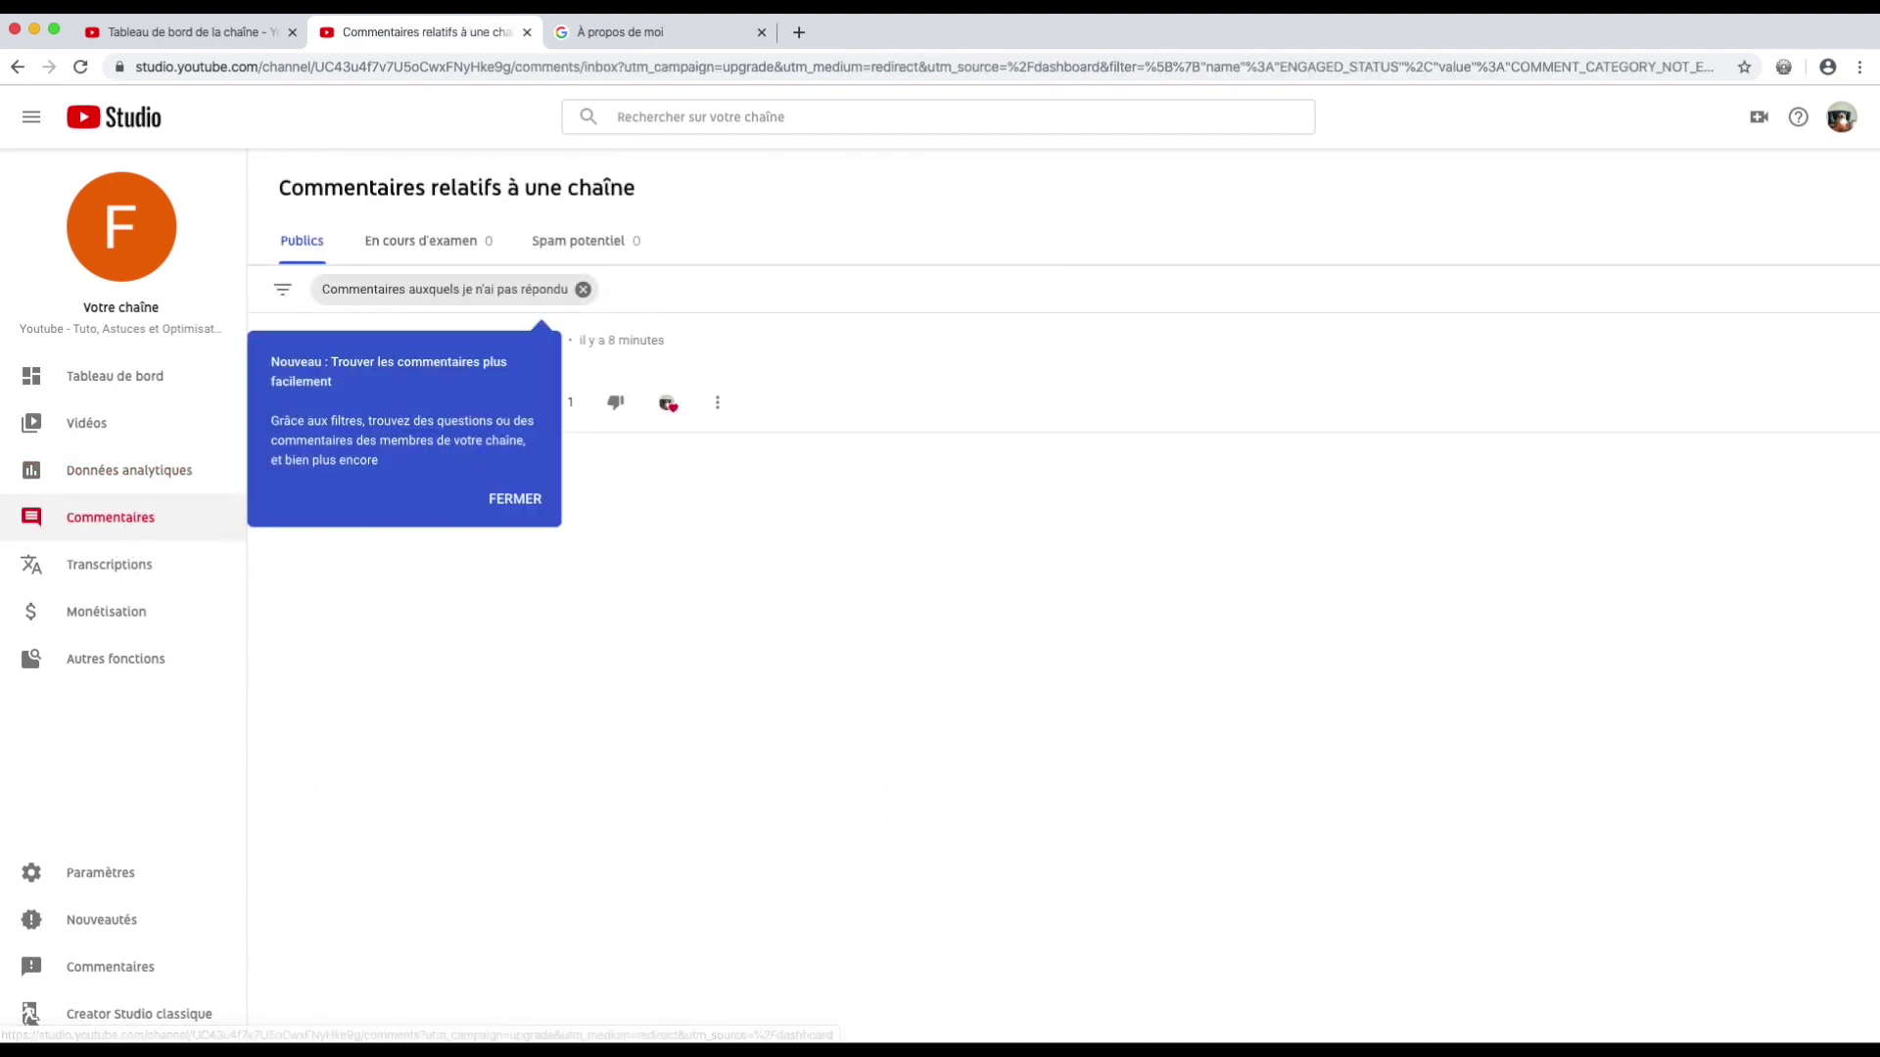
Step: Dismiss the comments tip and go to the channel's Transcriptions page, which lists no videos
left_click(508, 502)
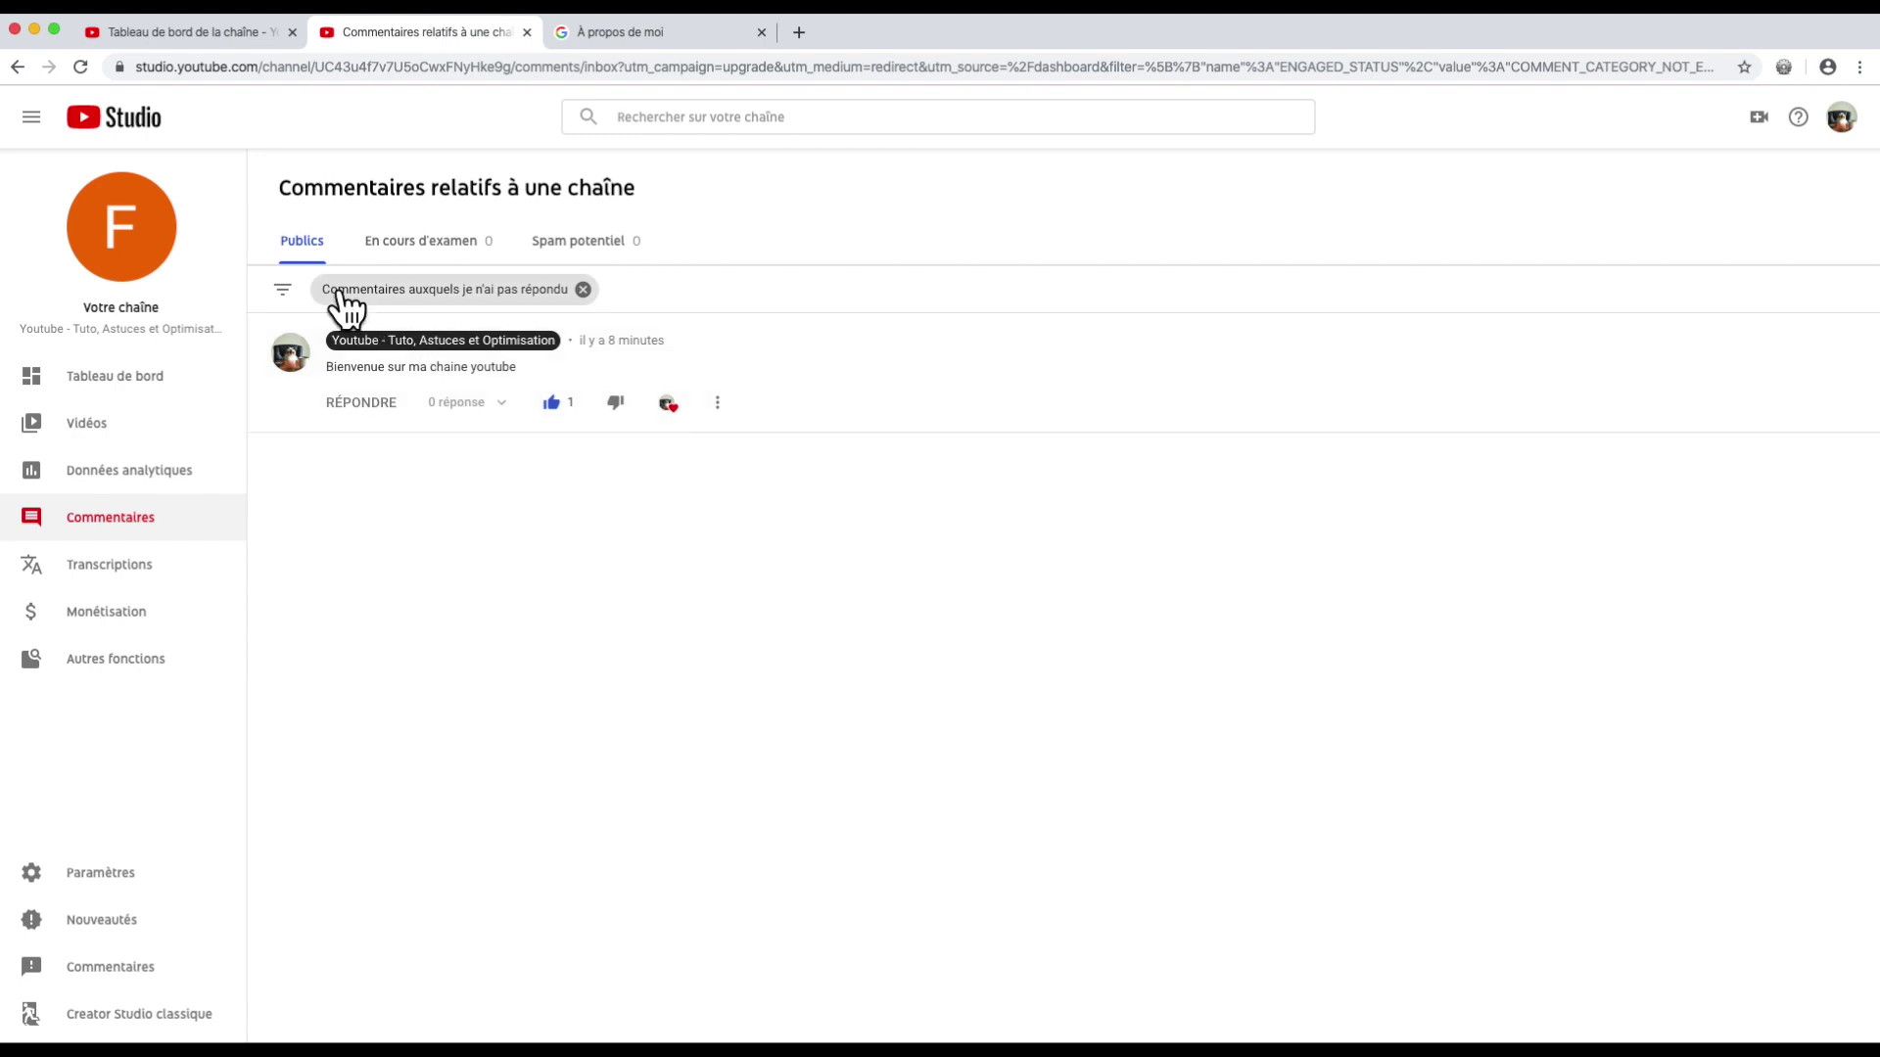
left_click(283, 292)
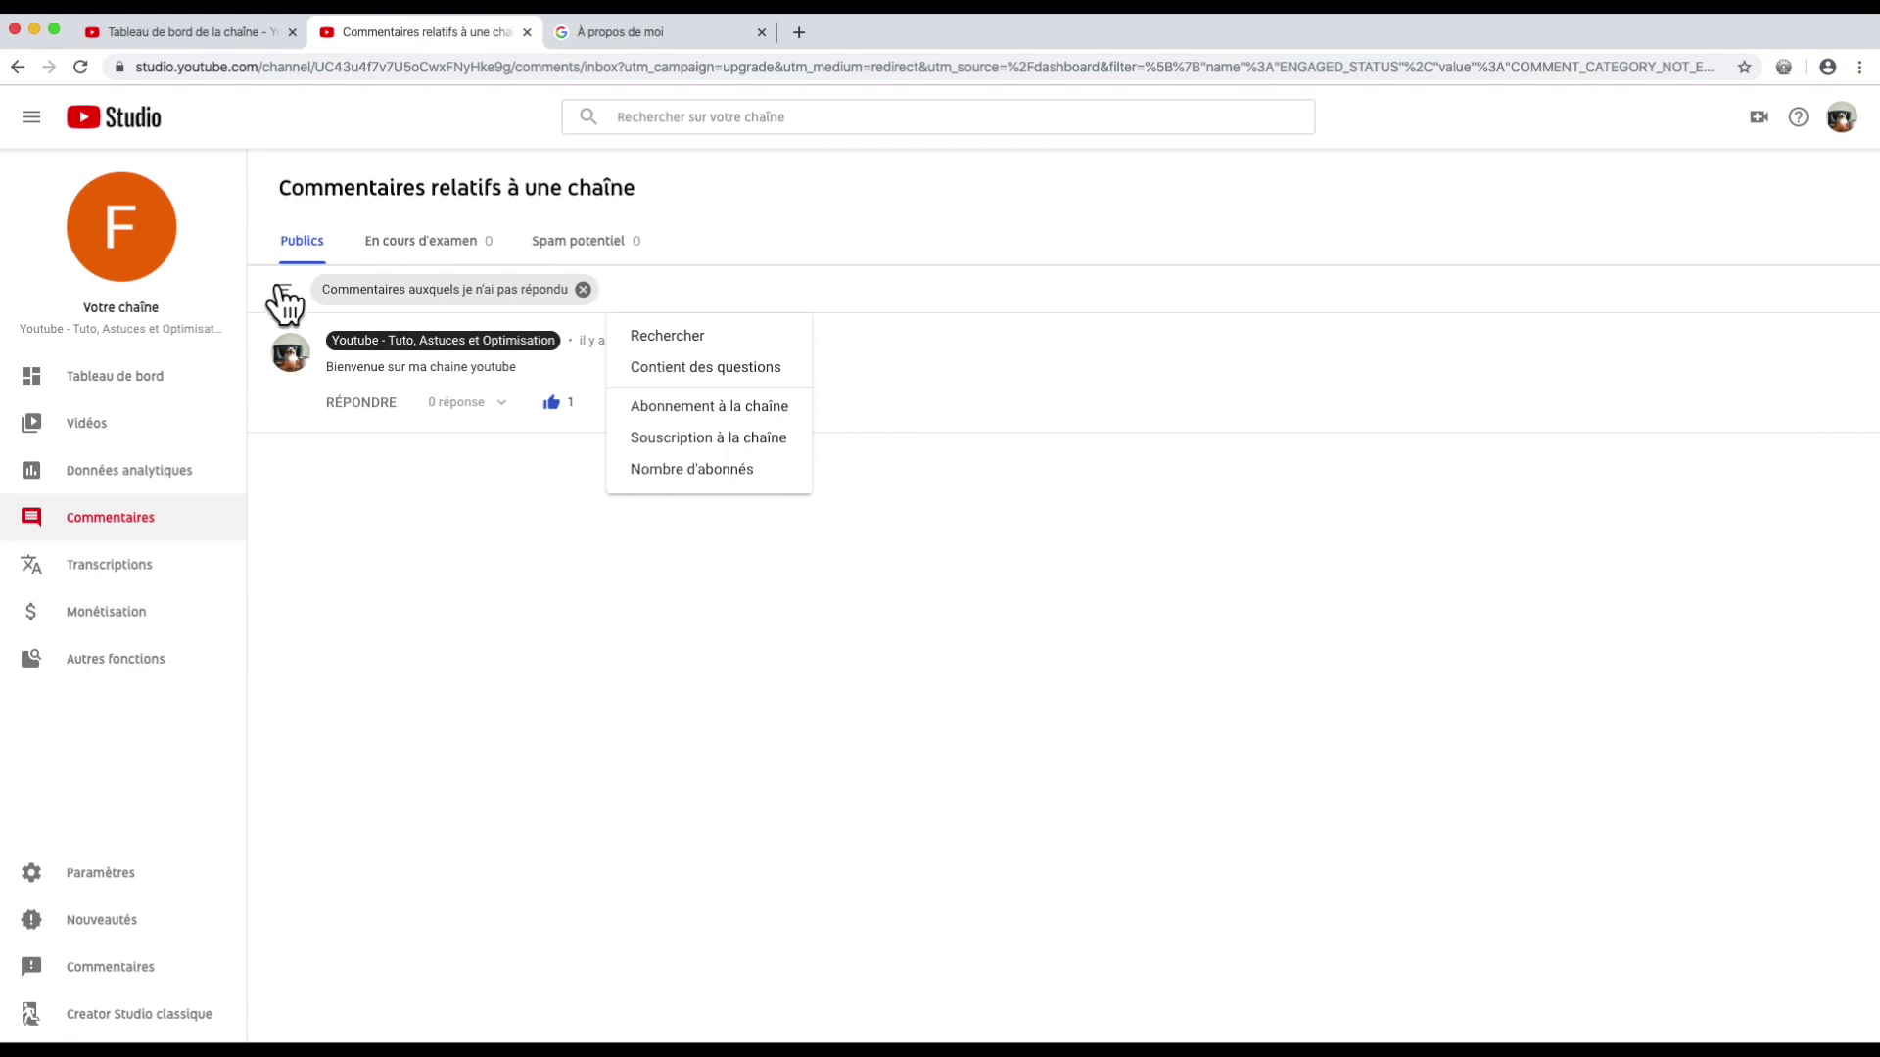
left_click(127, 566)
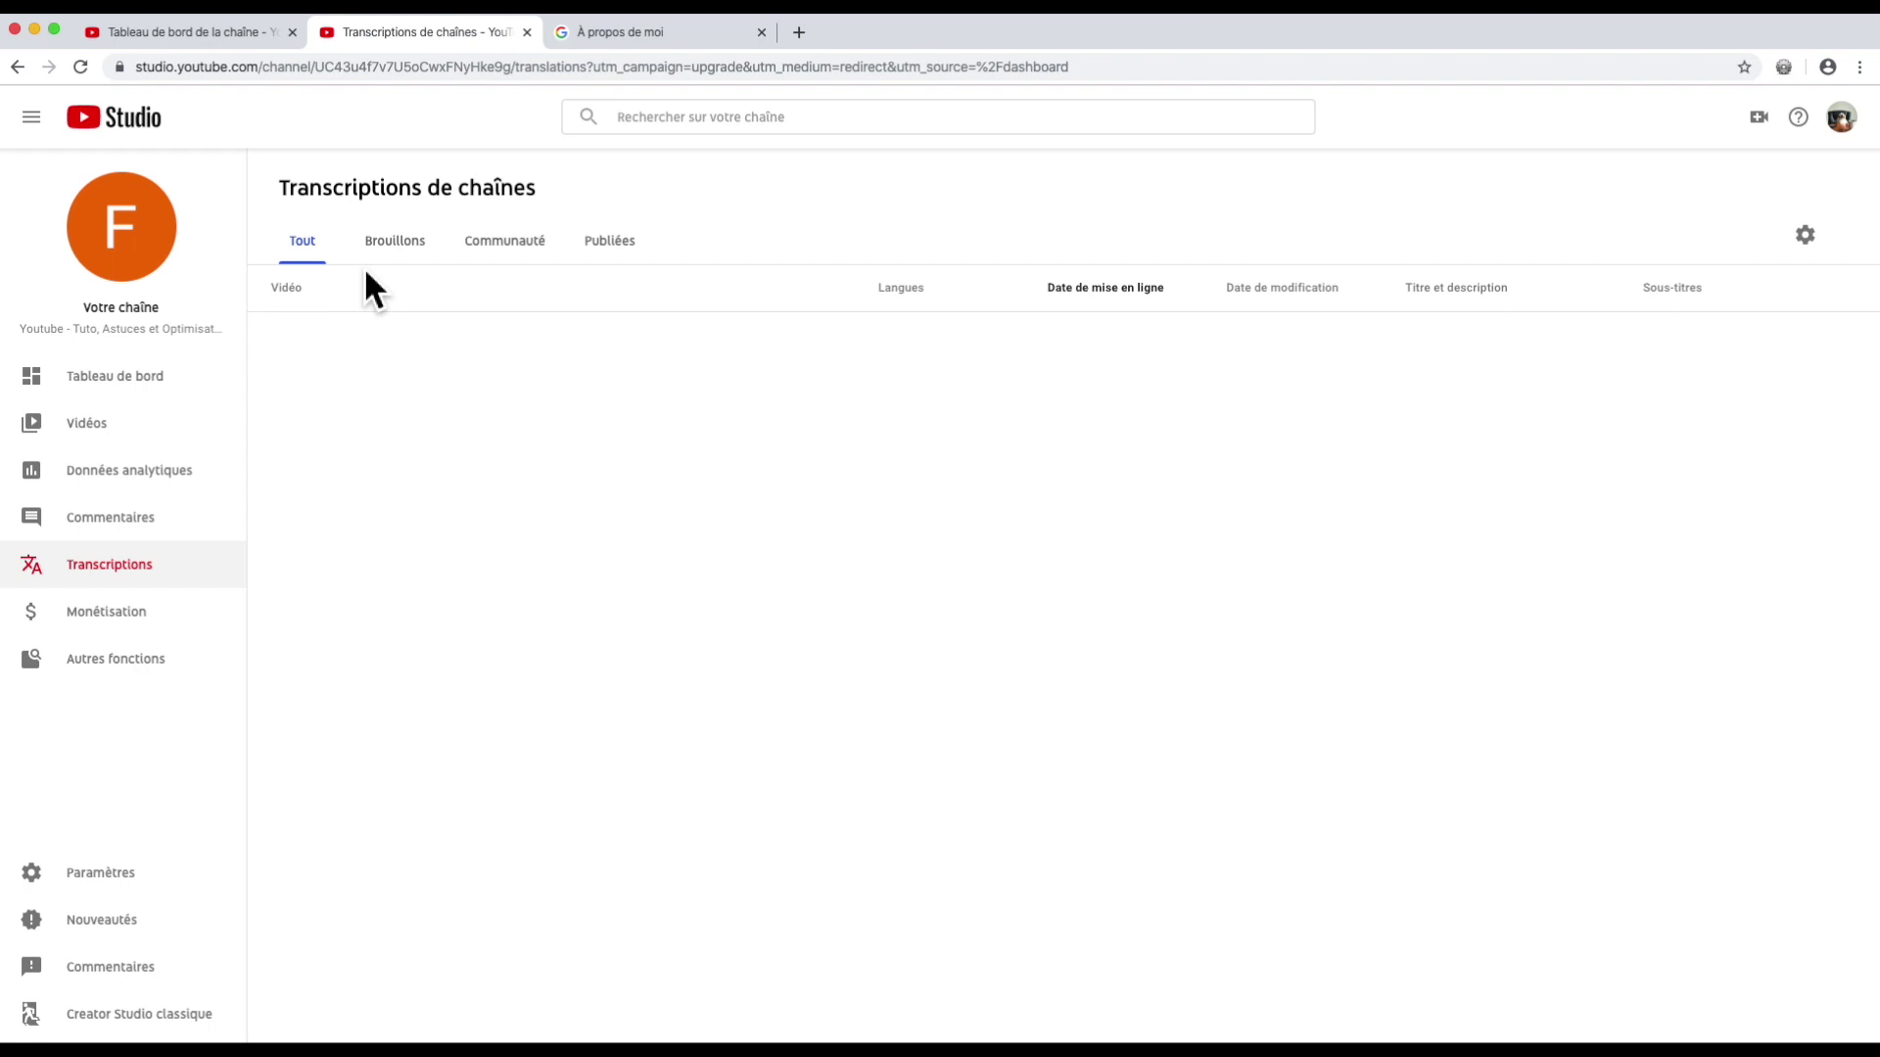
Step: Check the Brouillons drafts, then view the Communauté section of Transcriptions
left_click(380, 247)
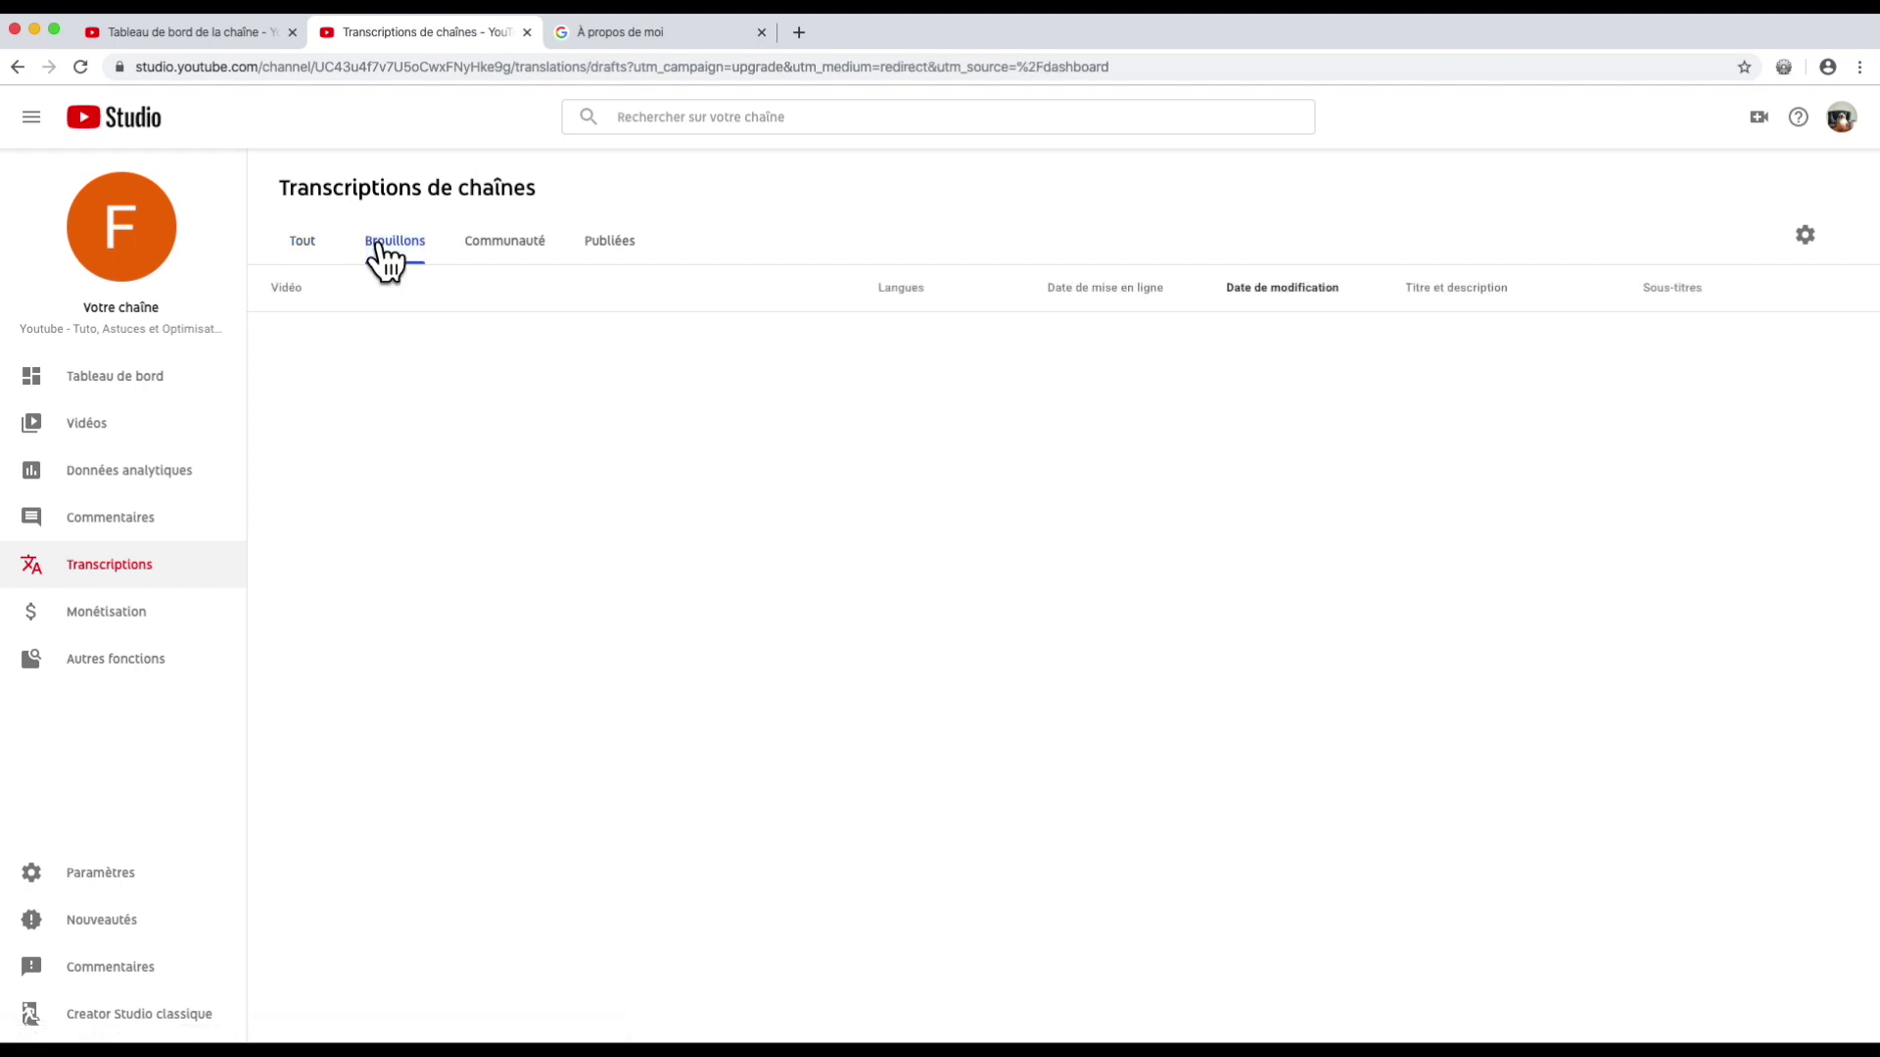
left_click(497, 244)
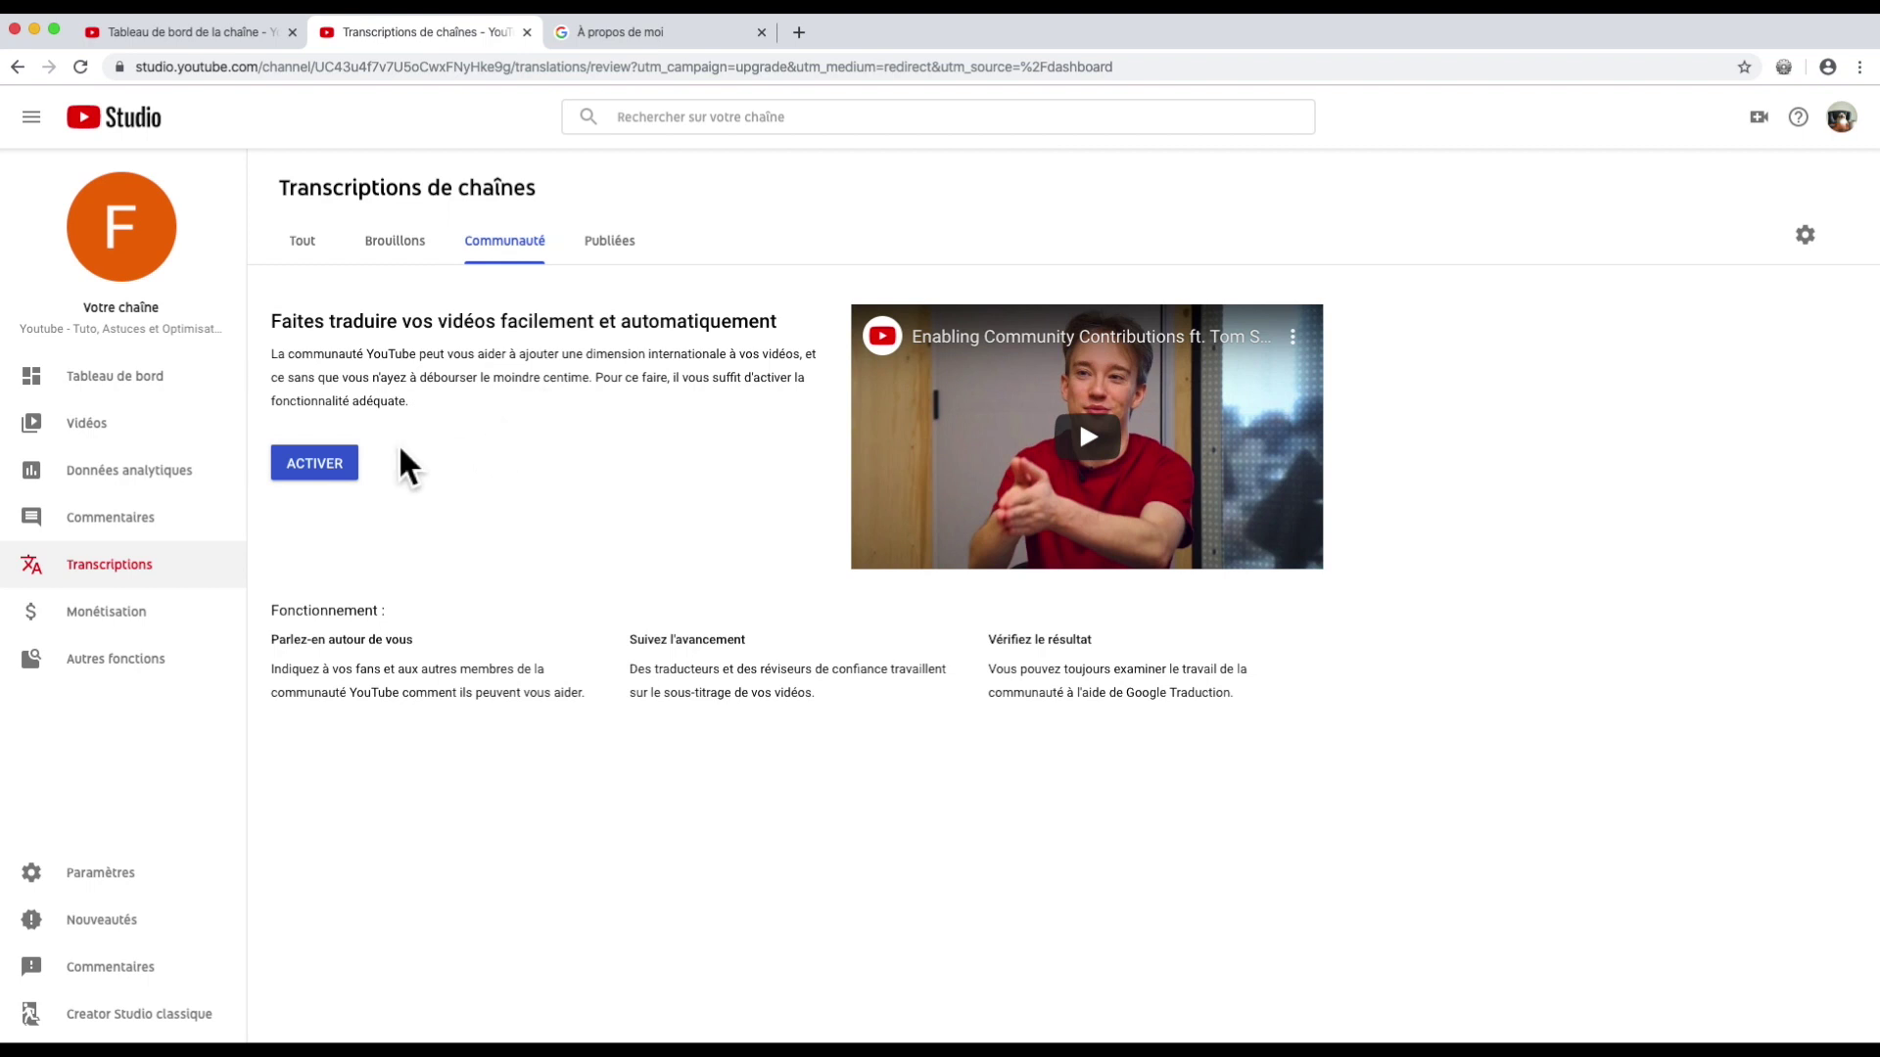
Step: Activate community translations with Anglais as the channel language and view the Publiées translations
left_click(336, 466)
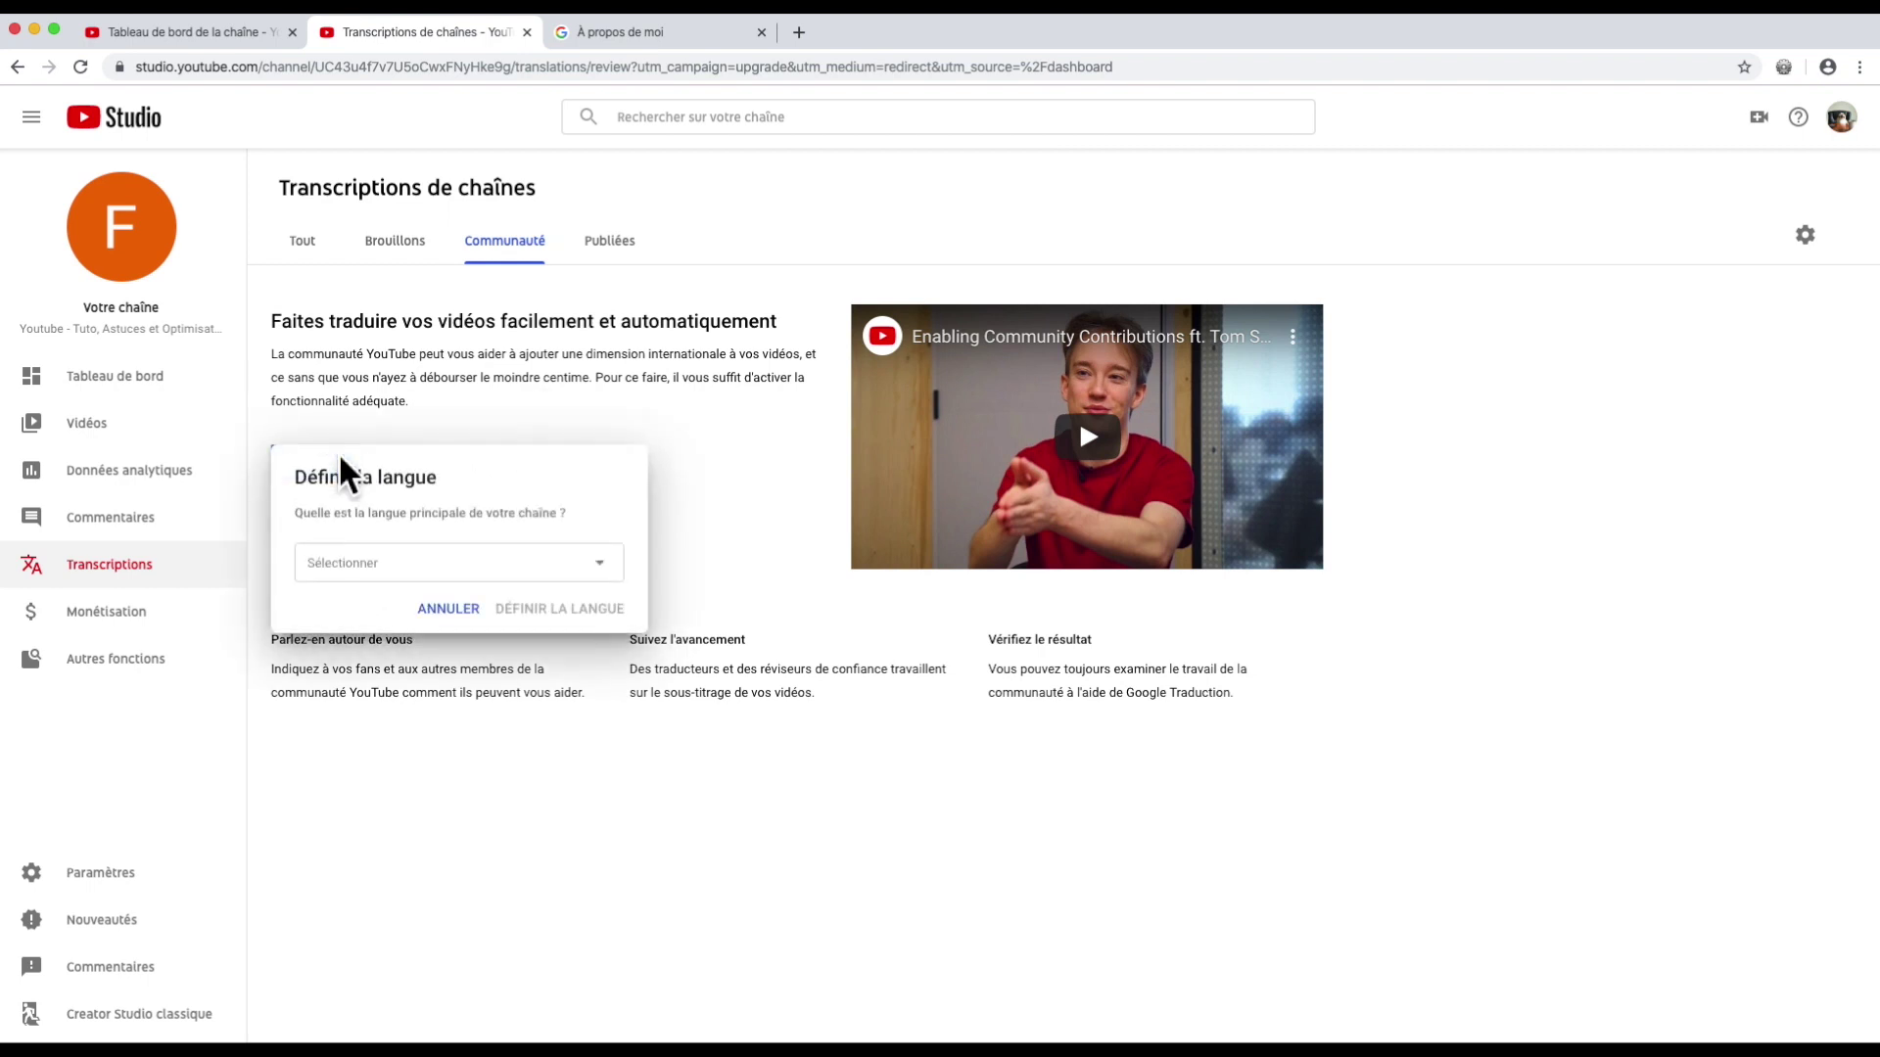
left_click(599, 561)
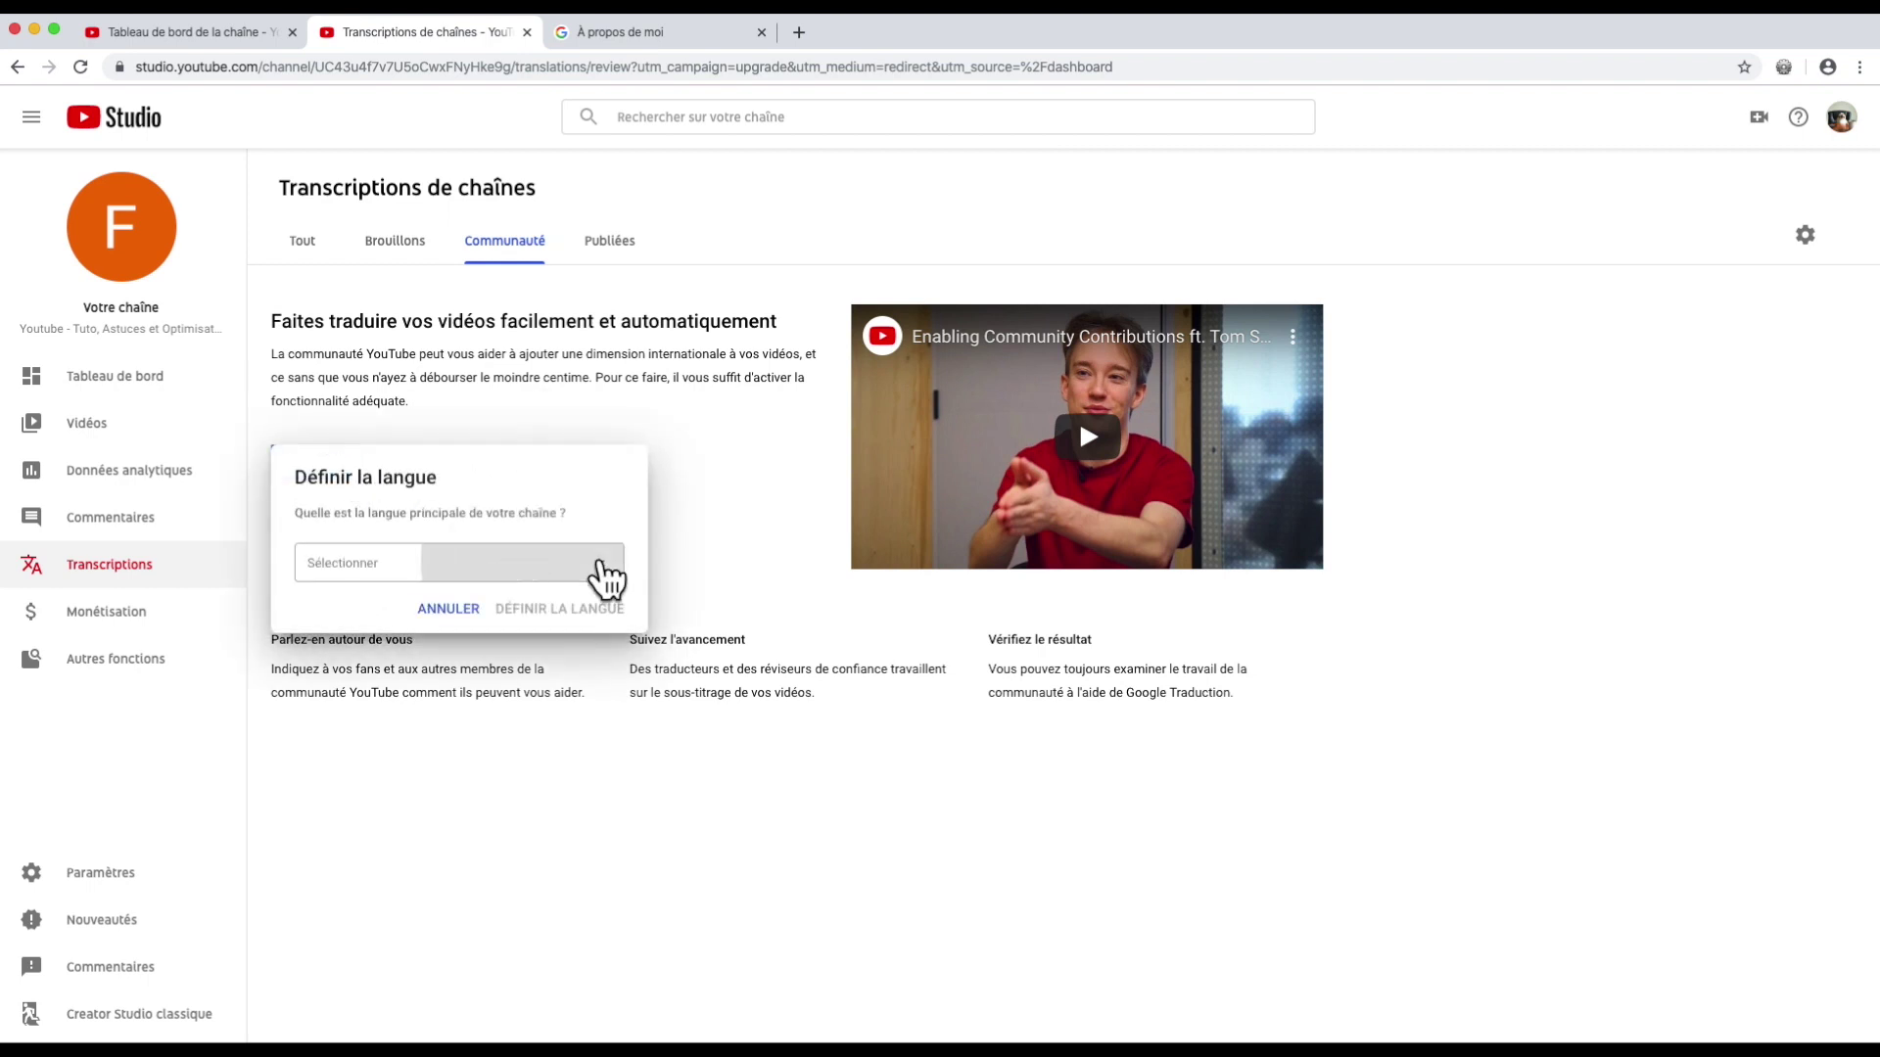
scroll(600, 573, "down", 3)
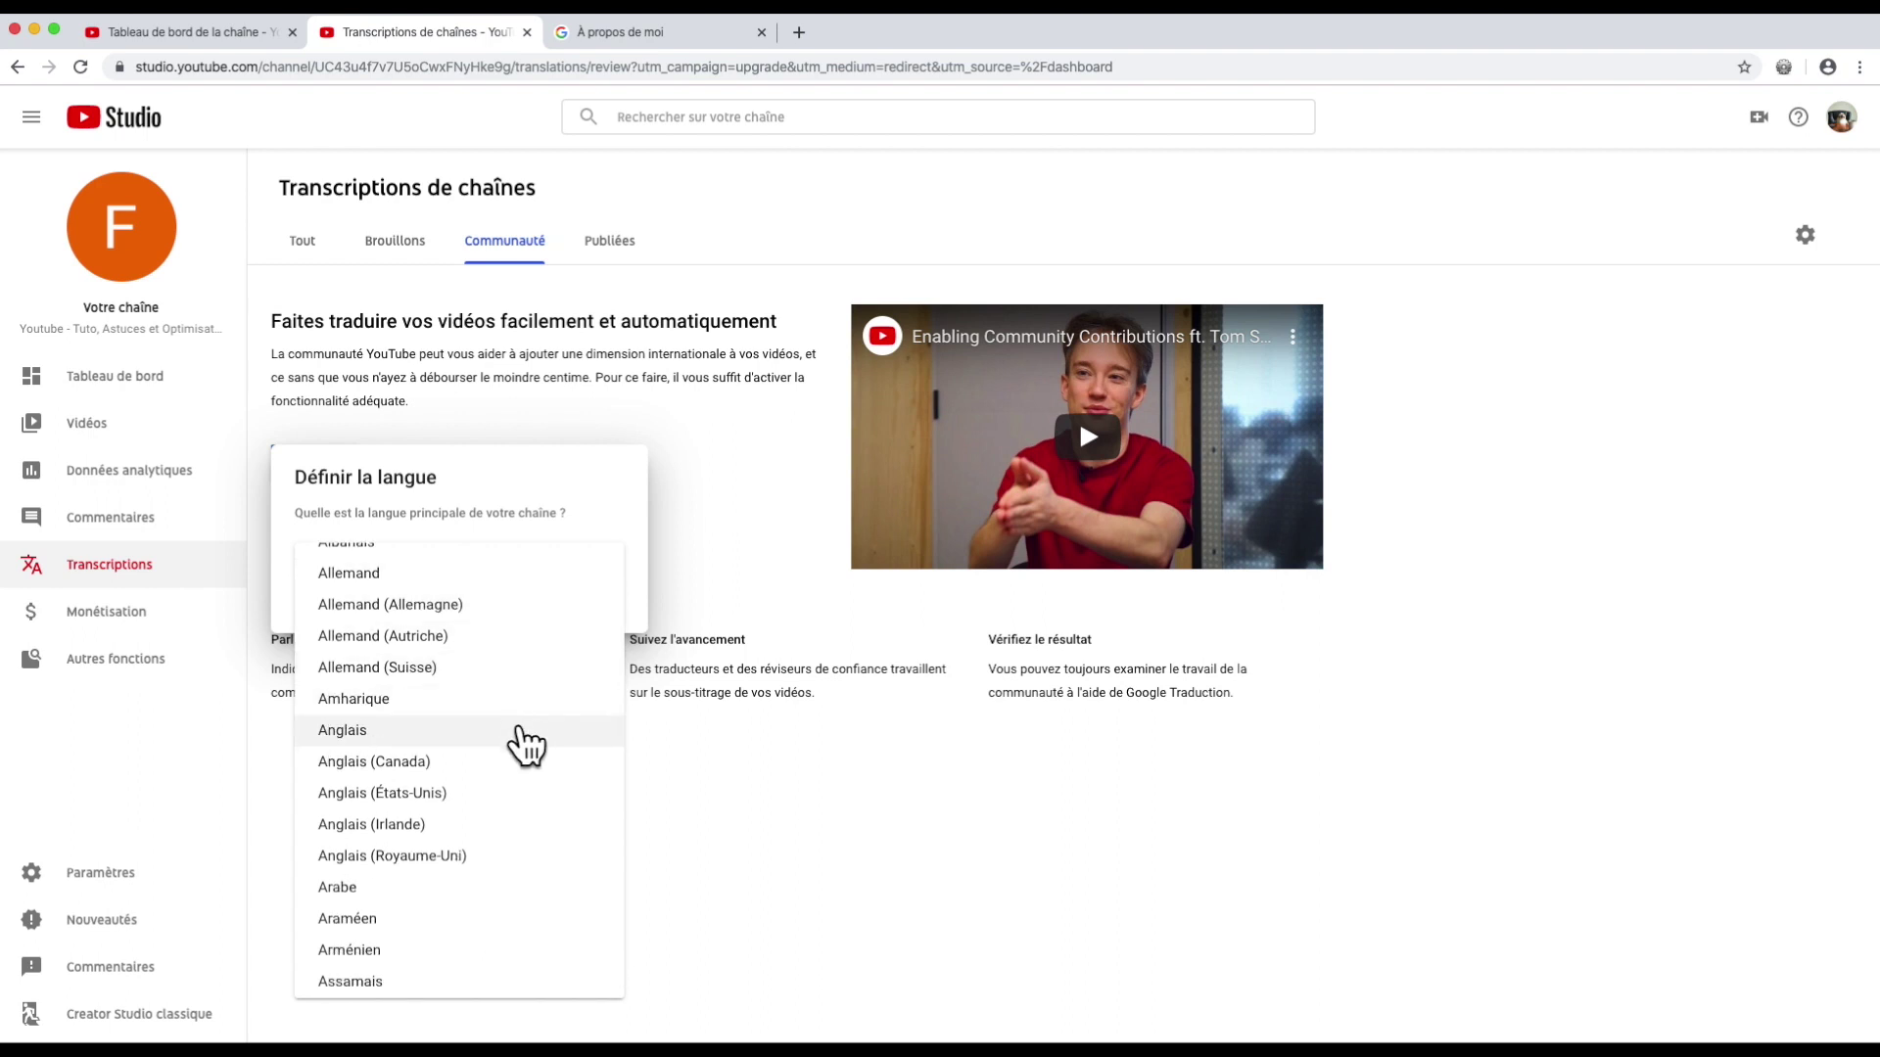
left_click(520, 730)
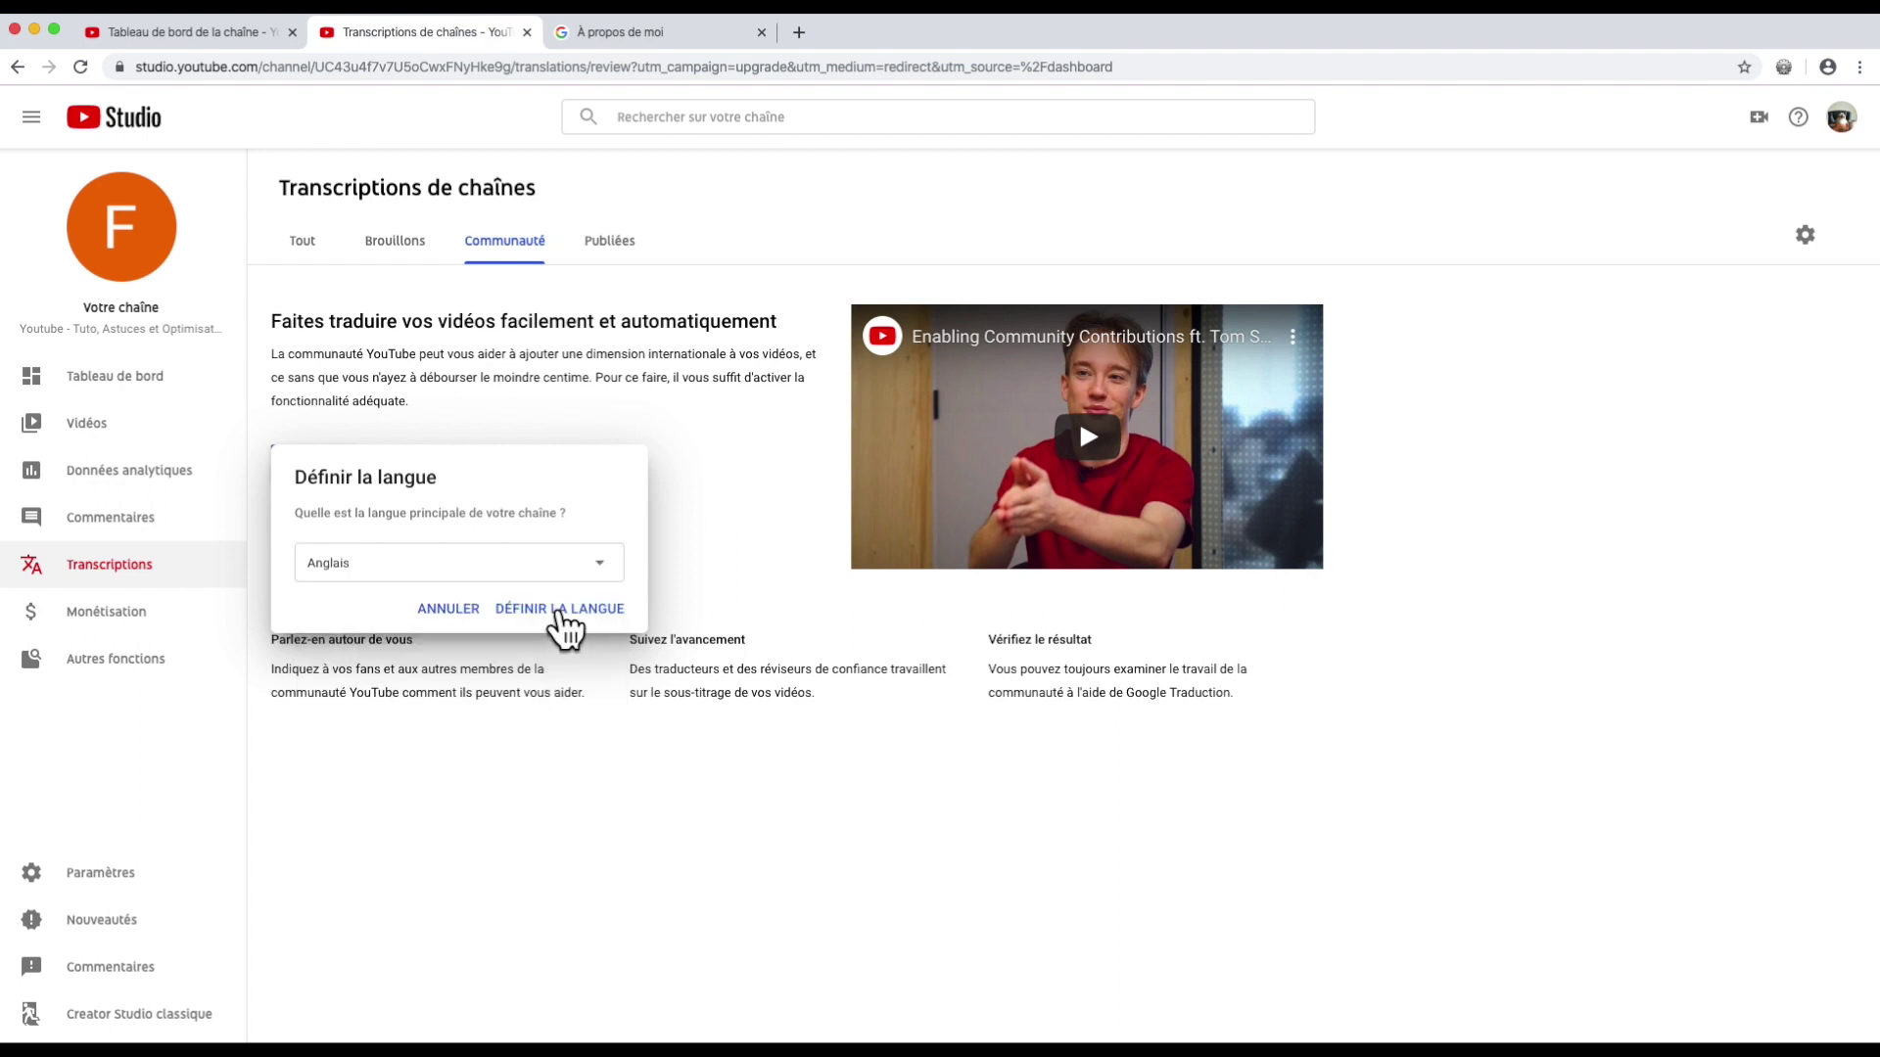
left_click(559, 609)
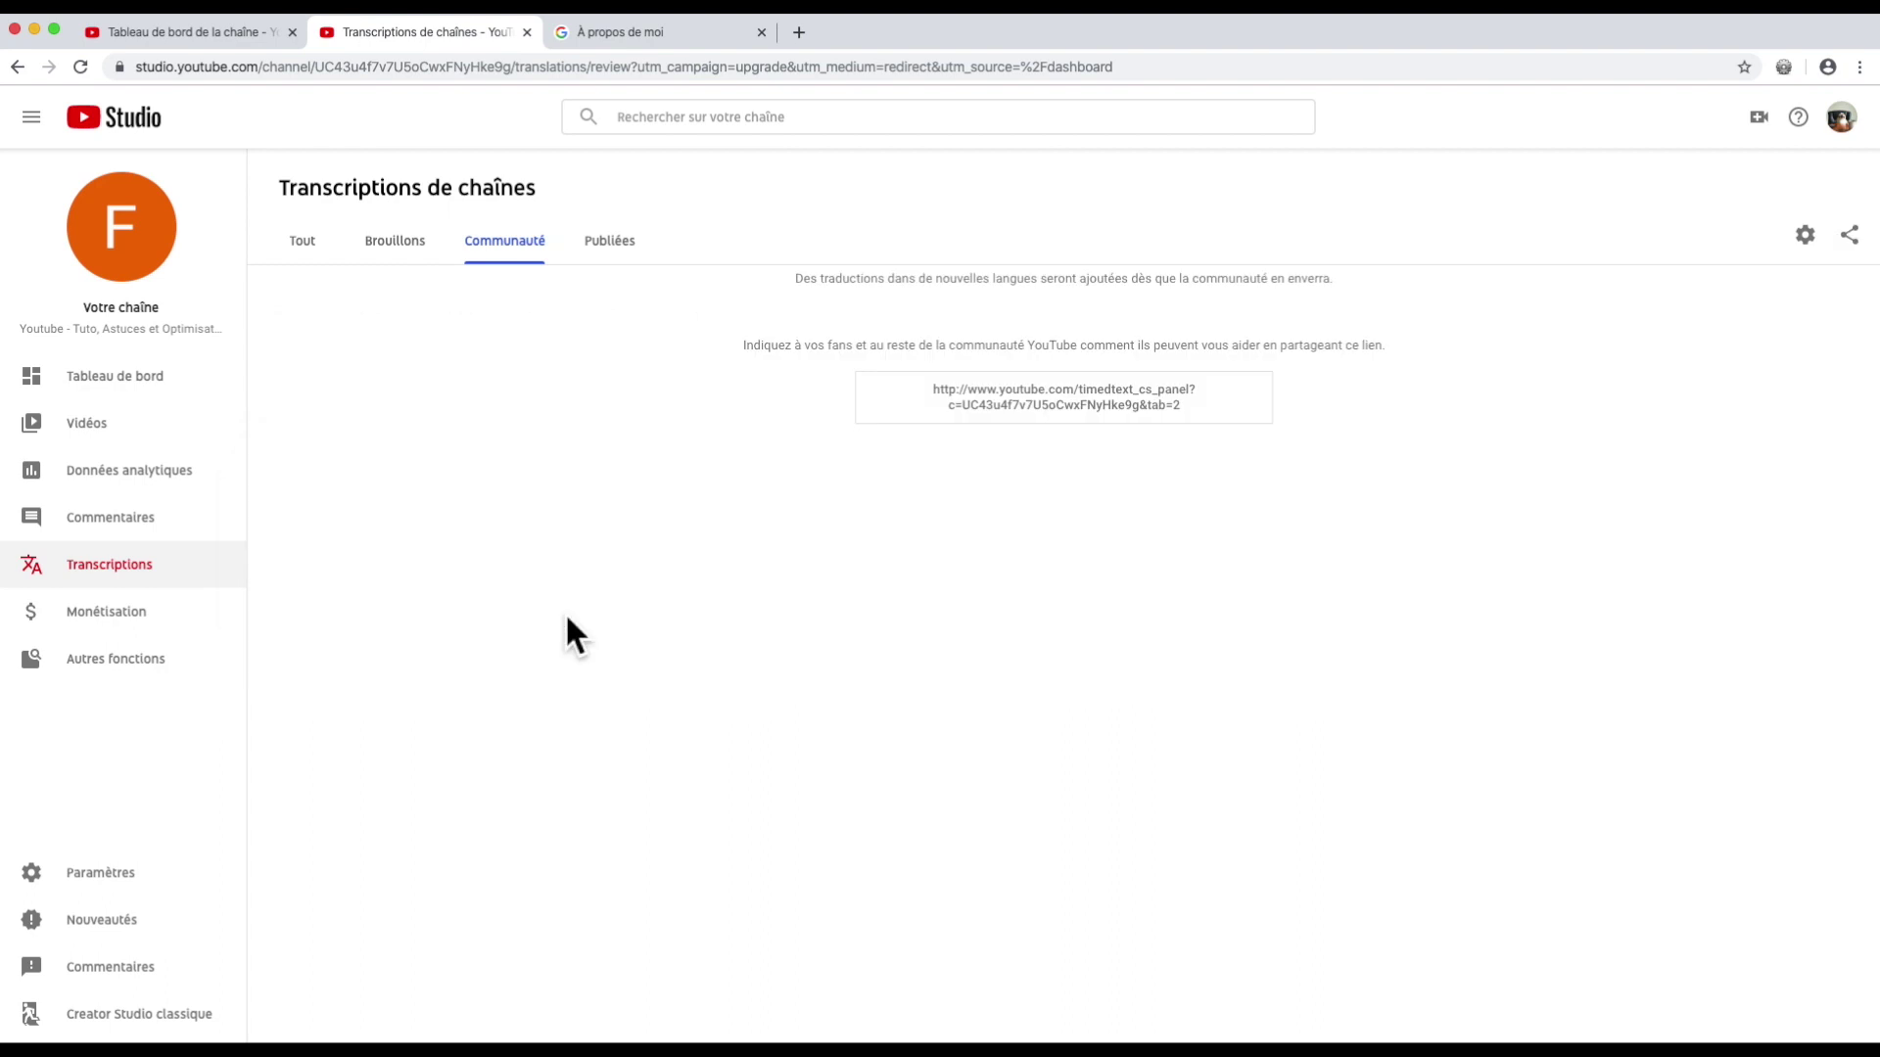
left_click(617, 255)
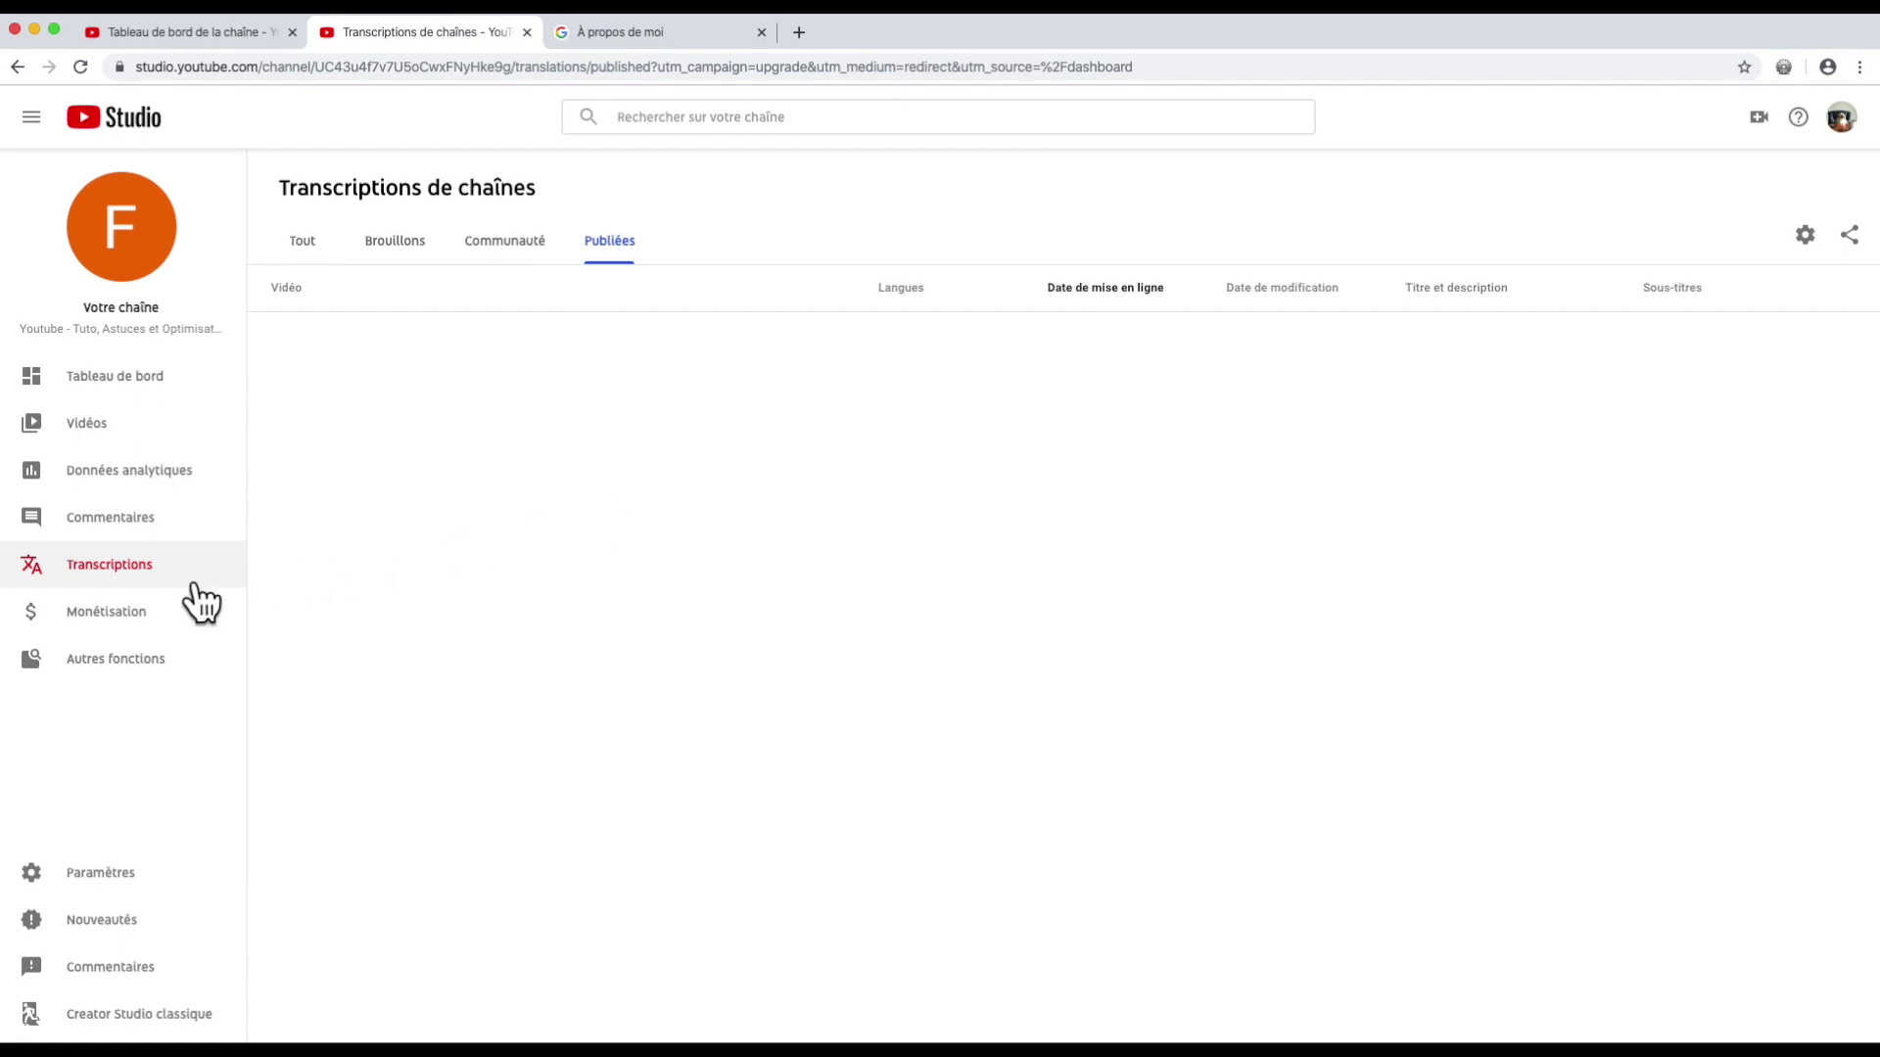
Step: On the Monétisation page, request an e-mail alert for when the channel becomes eligible
left_click(127, 614)
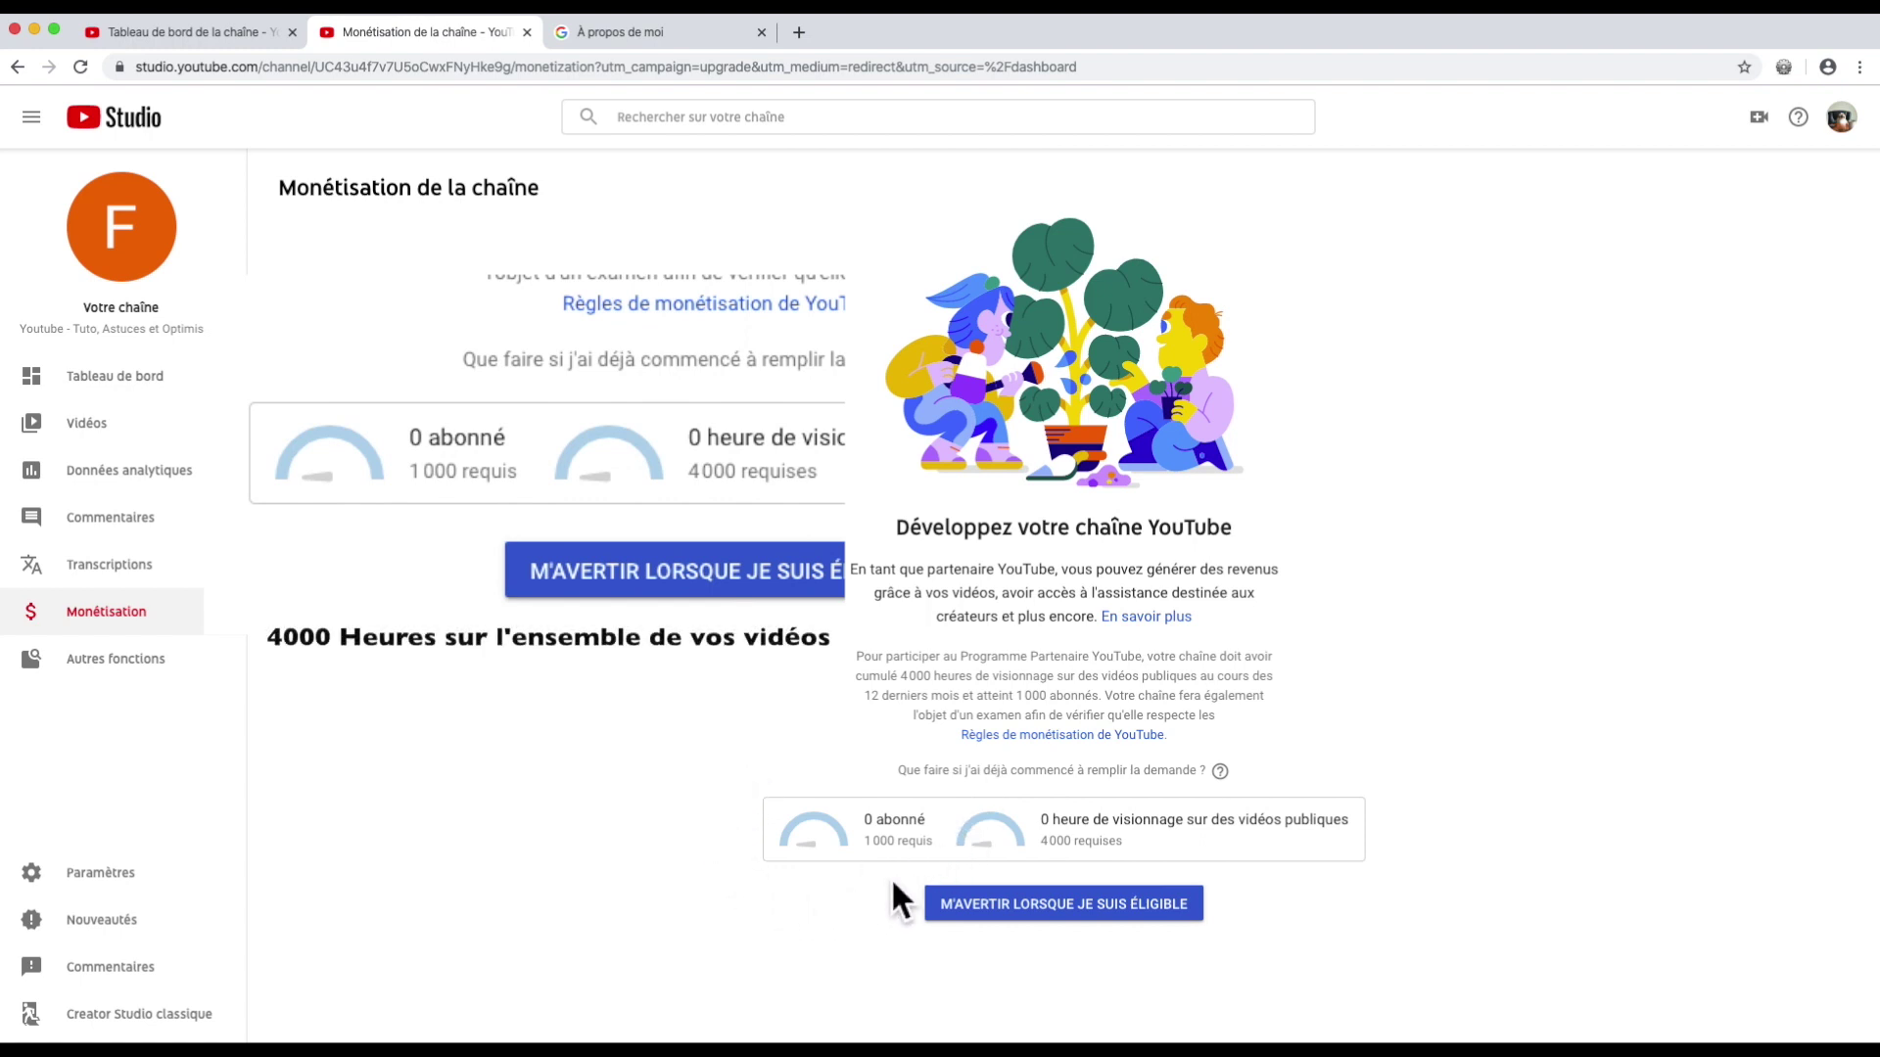
left_click(1048, 908)
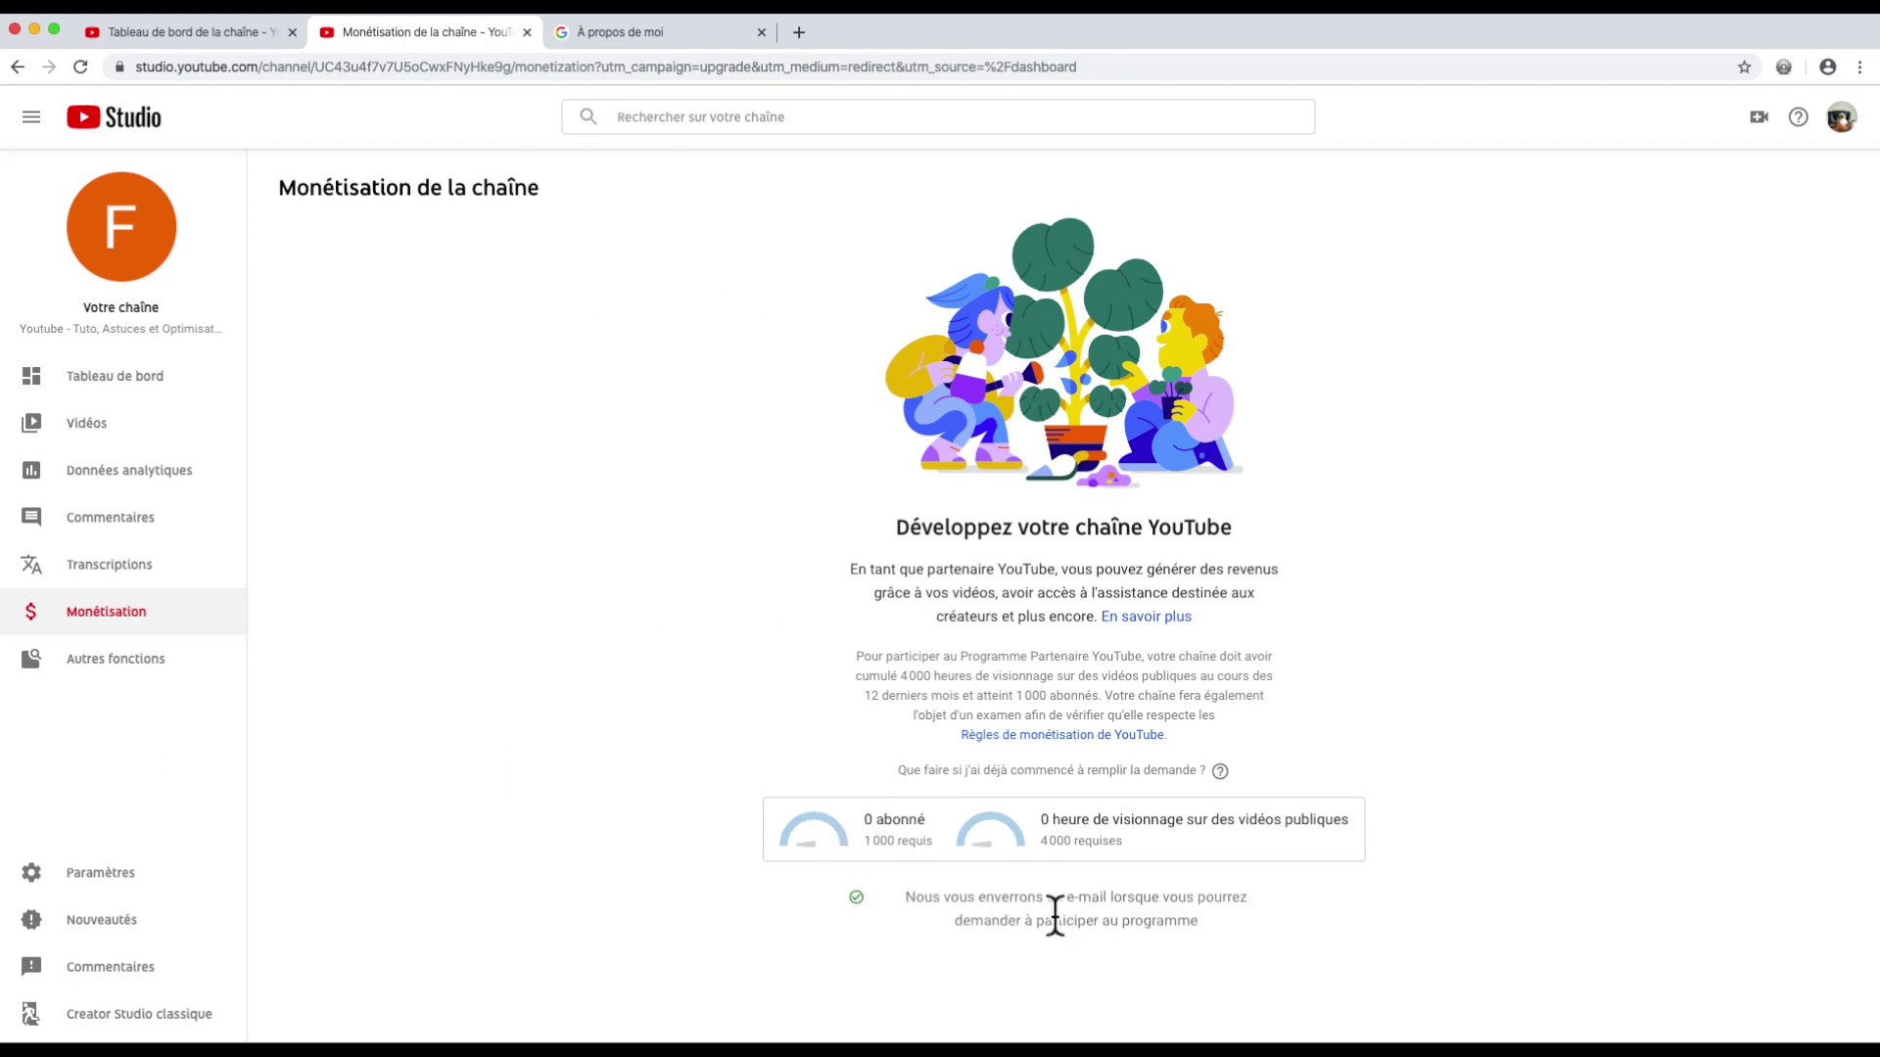
mouse_move(106, 666)
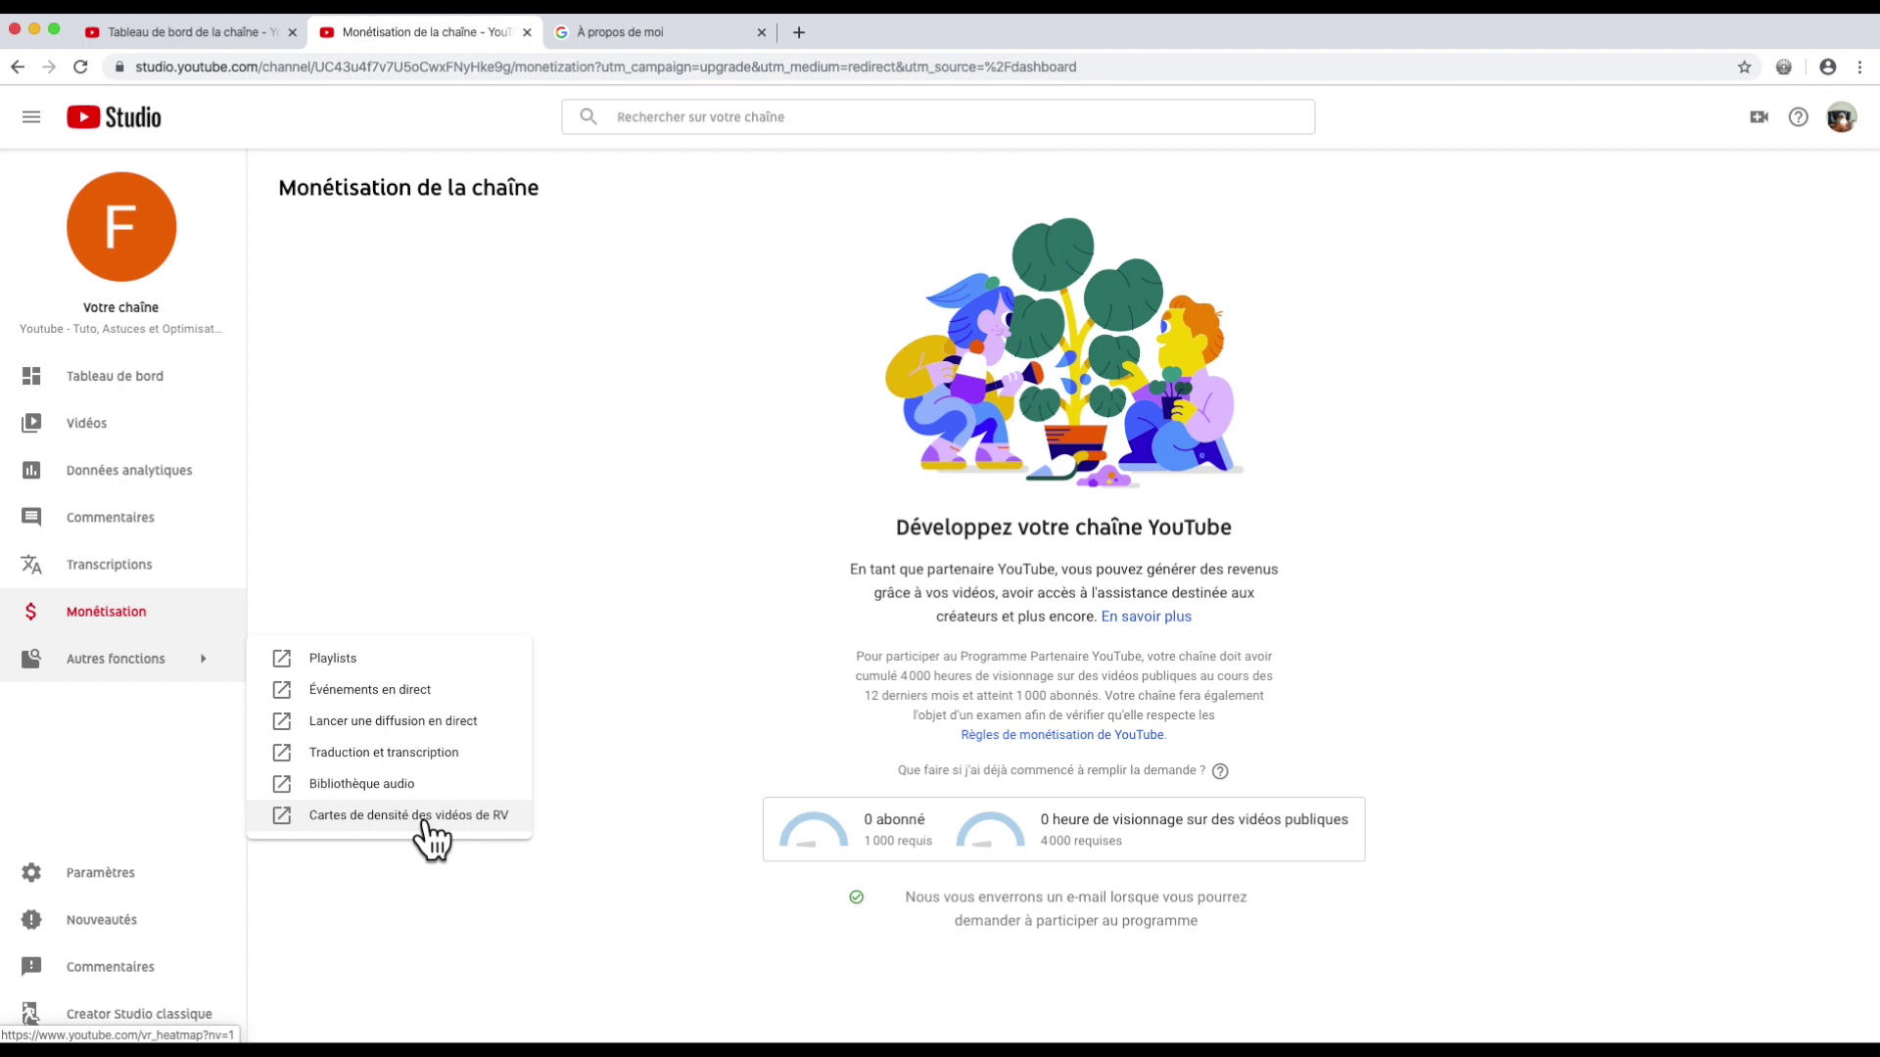
Step: In Paramètres, change the default currency to EUR — euro and go to the Chaîne section
left_click(85, 874)
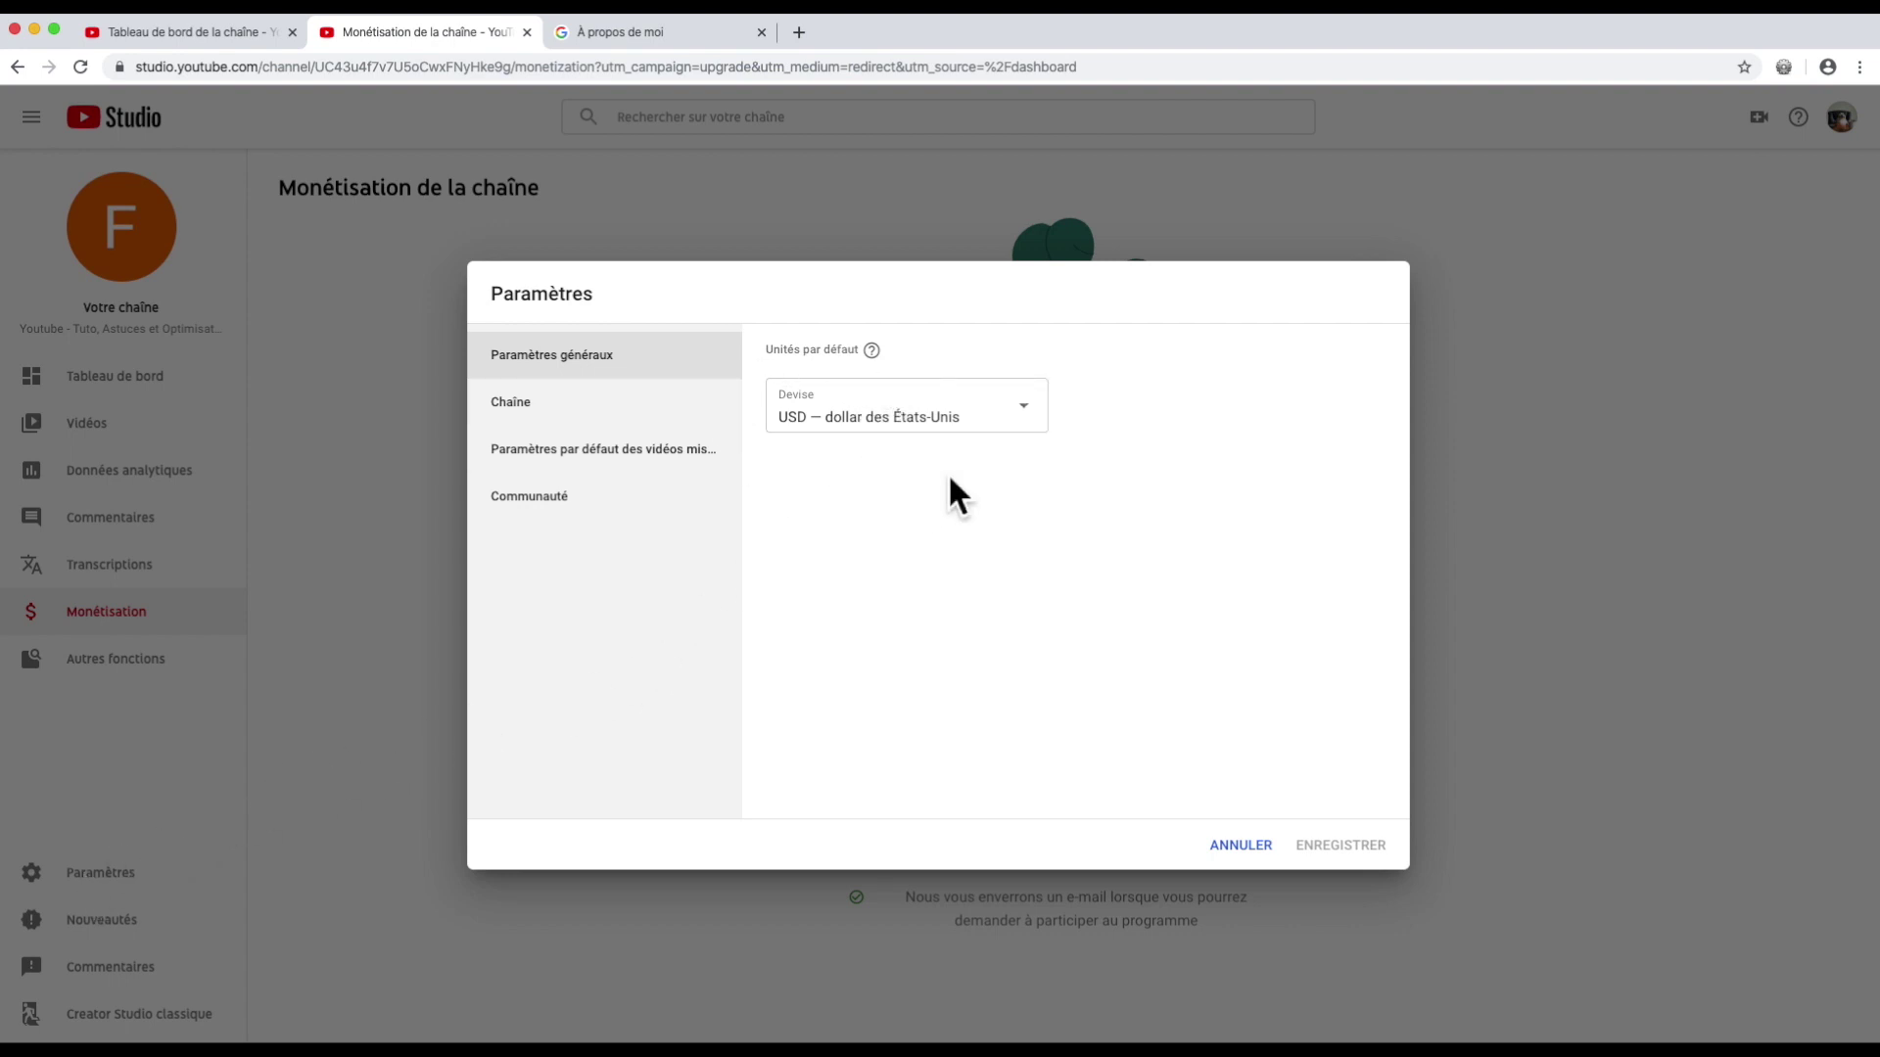
left_click(1026, 421)
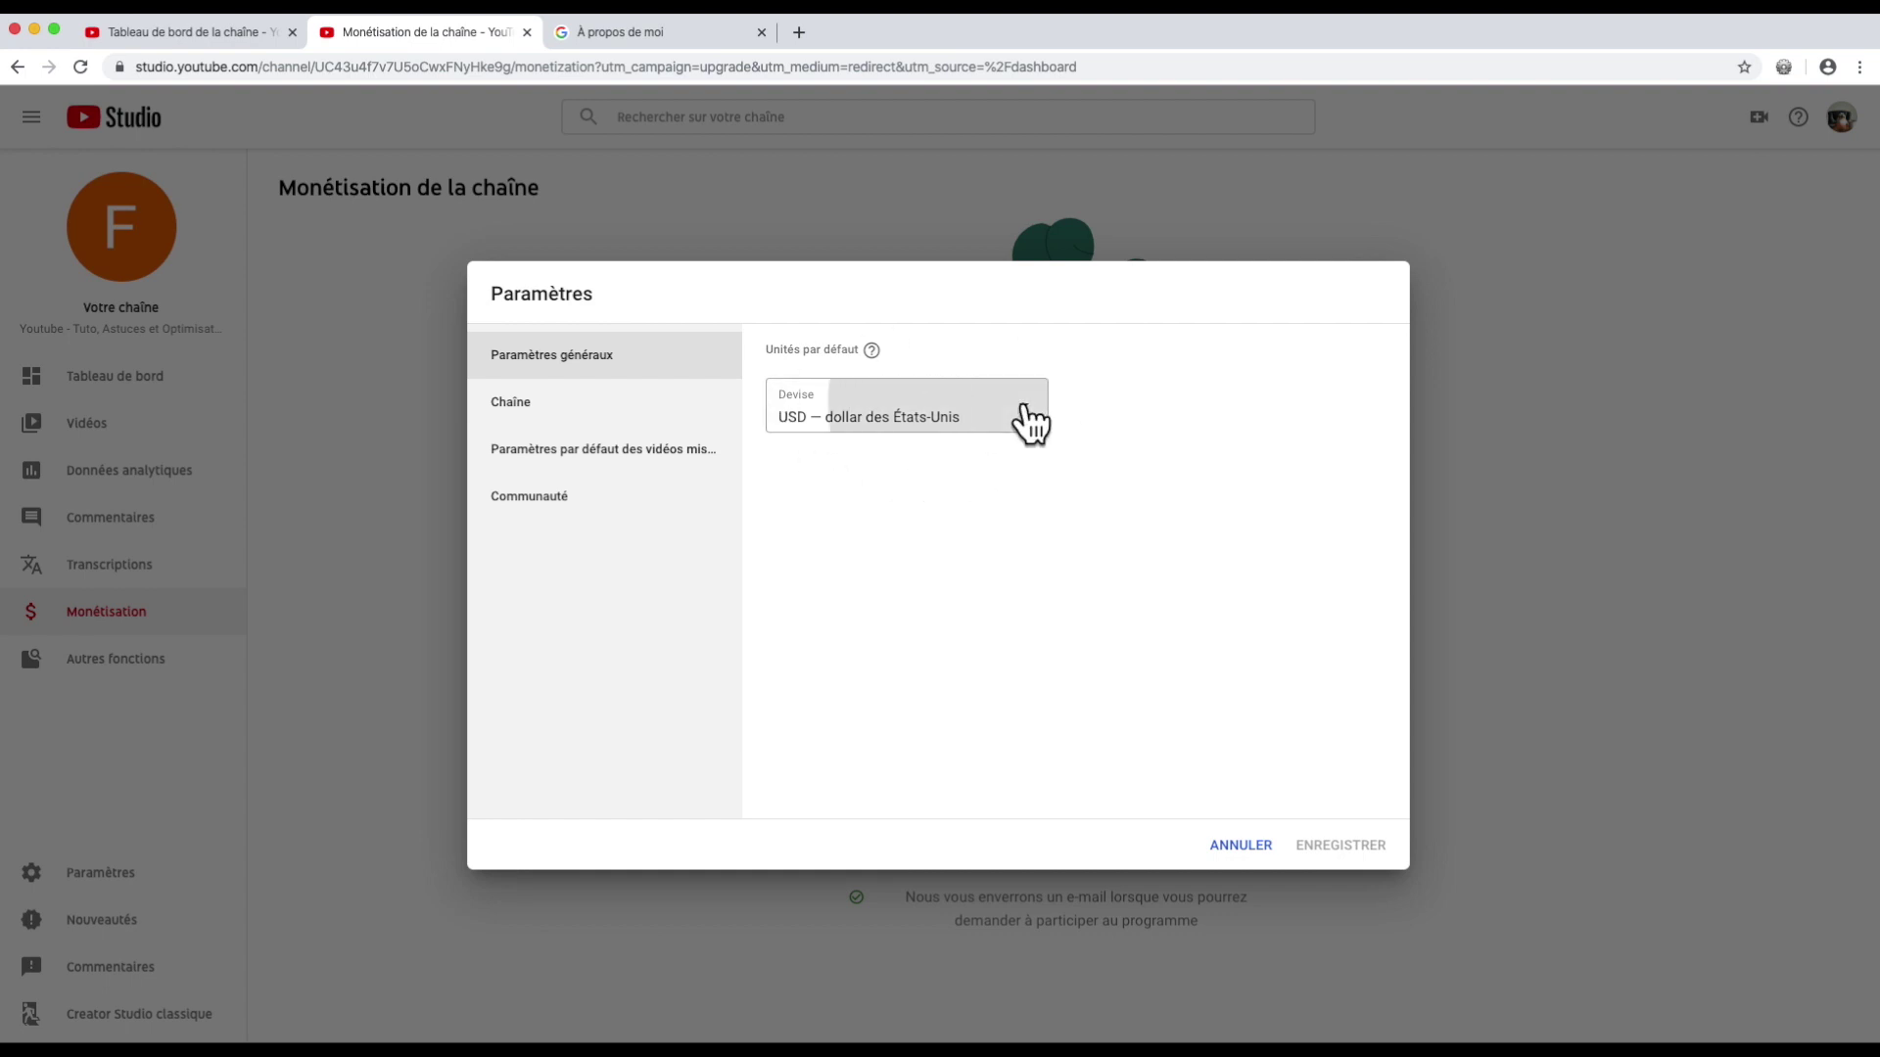
left_click(833, 746)
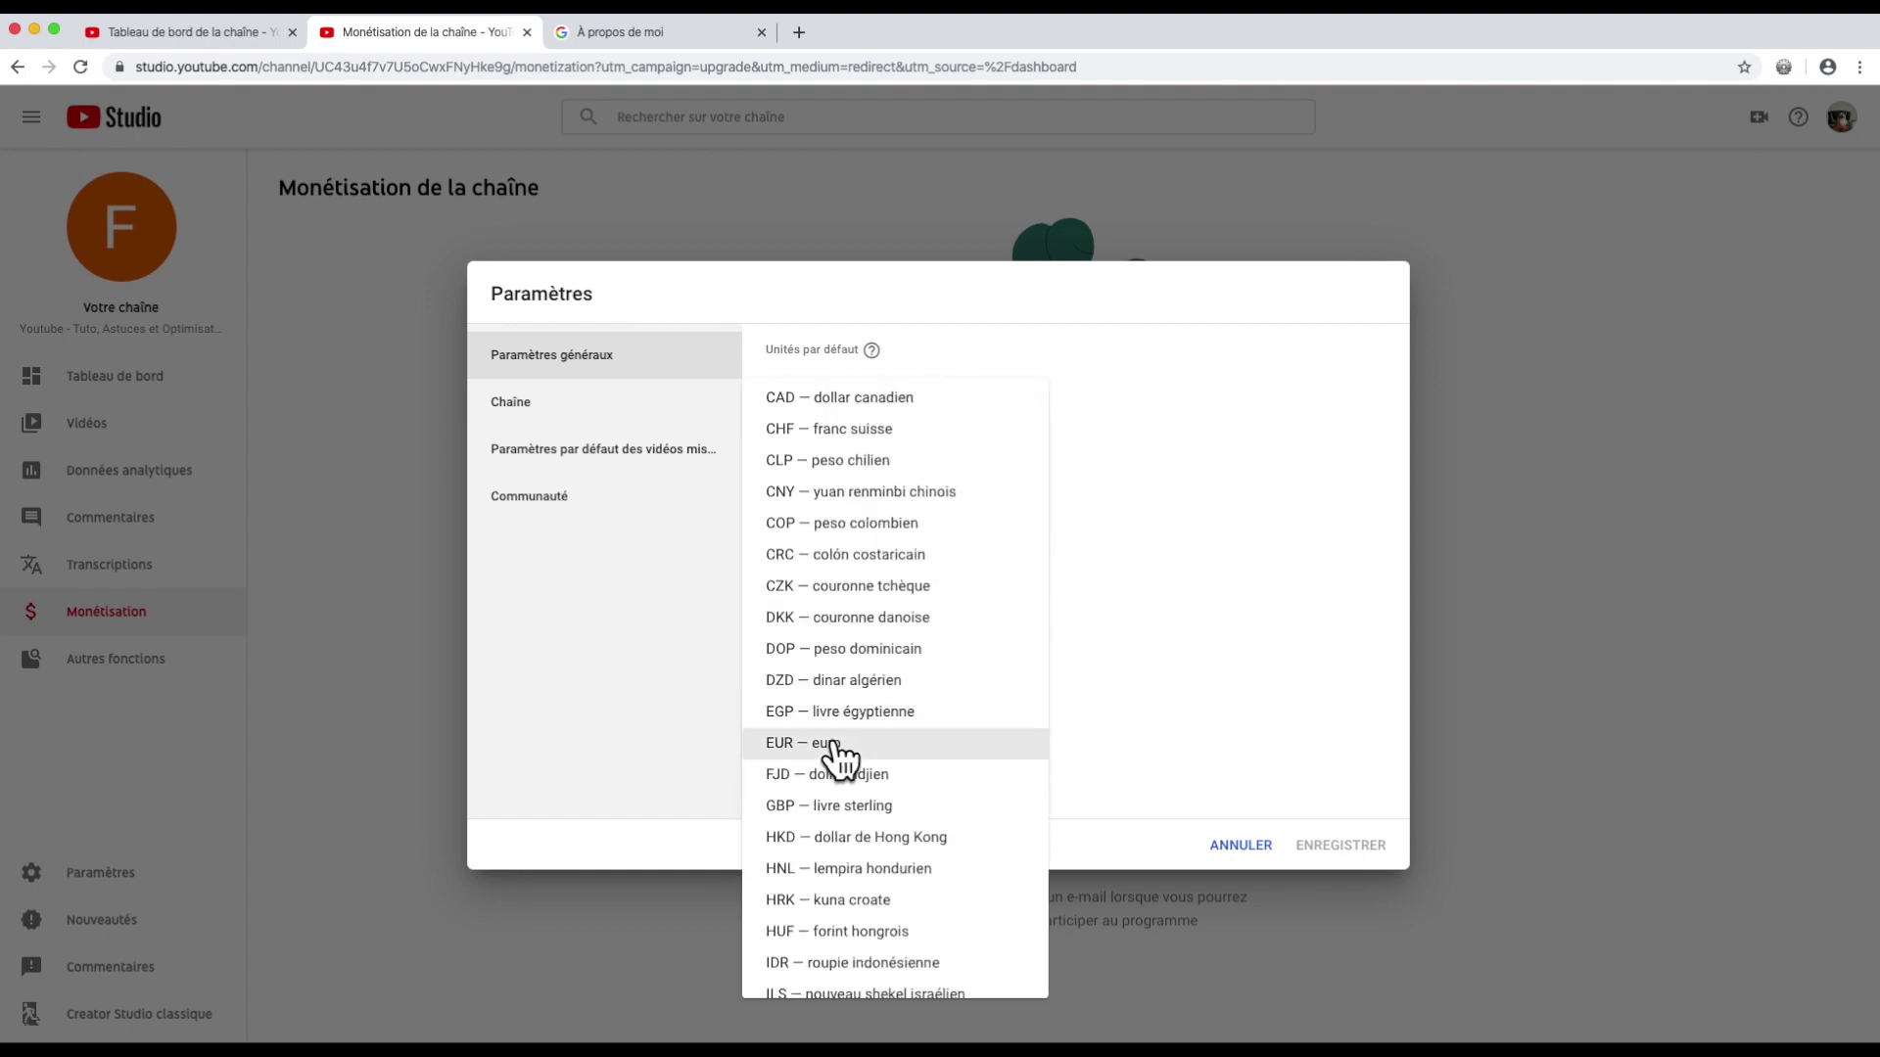
left_click(585, 416)
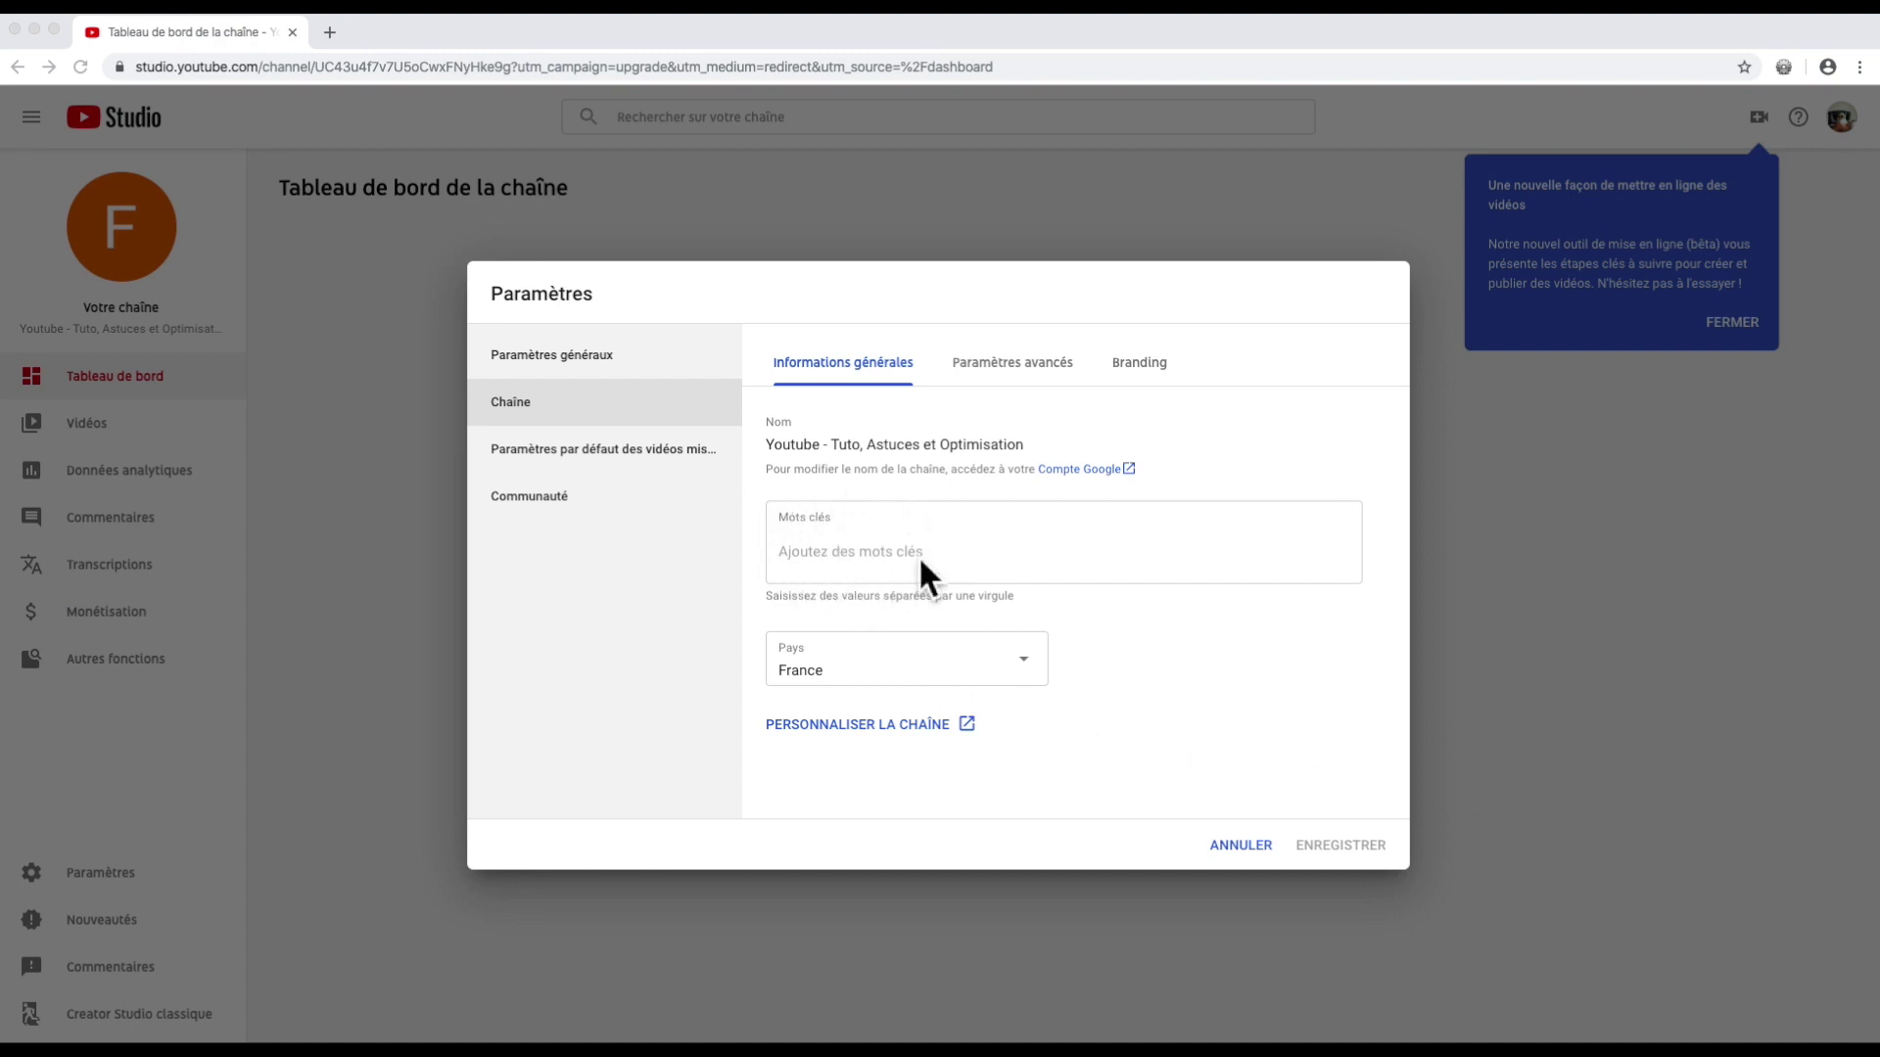
Step: Add channel keywords youtube, creation video youtube, creer chaine youtube and etc, then view Paramètres avancés
left_click(868, 520)
type("yout")
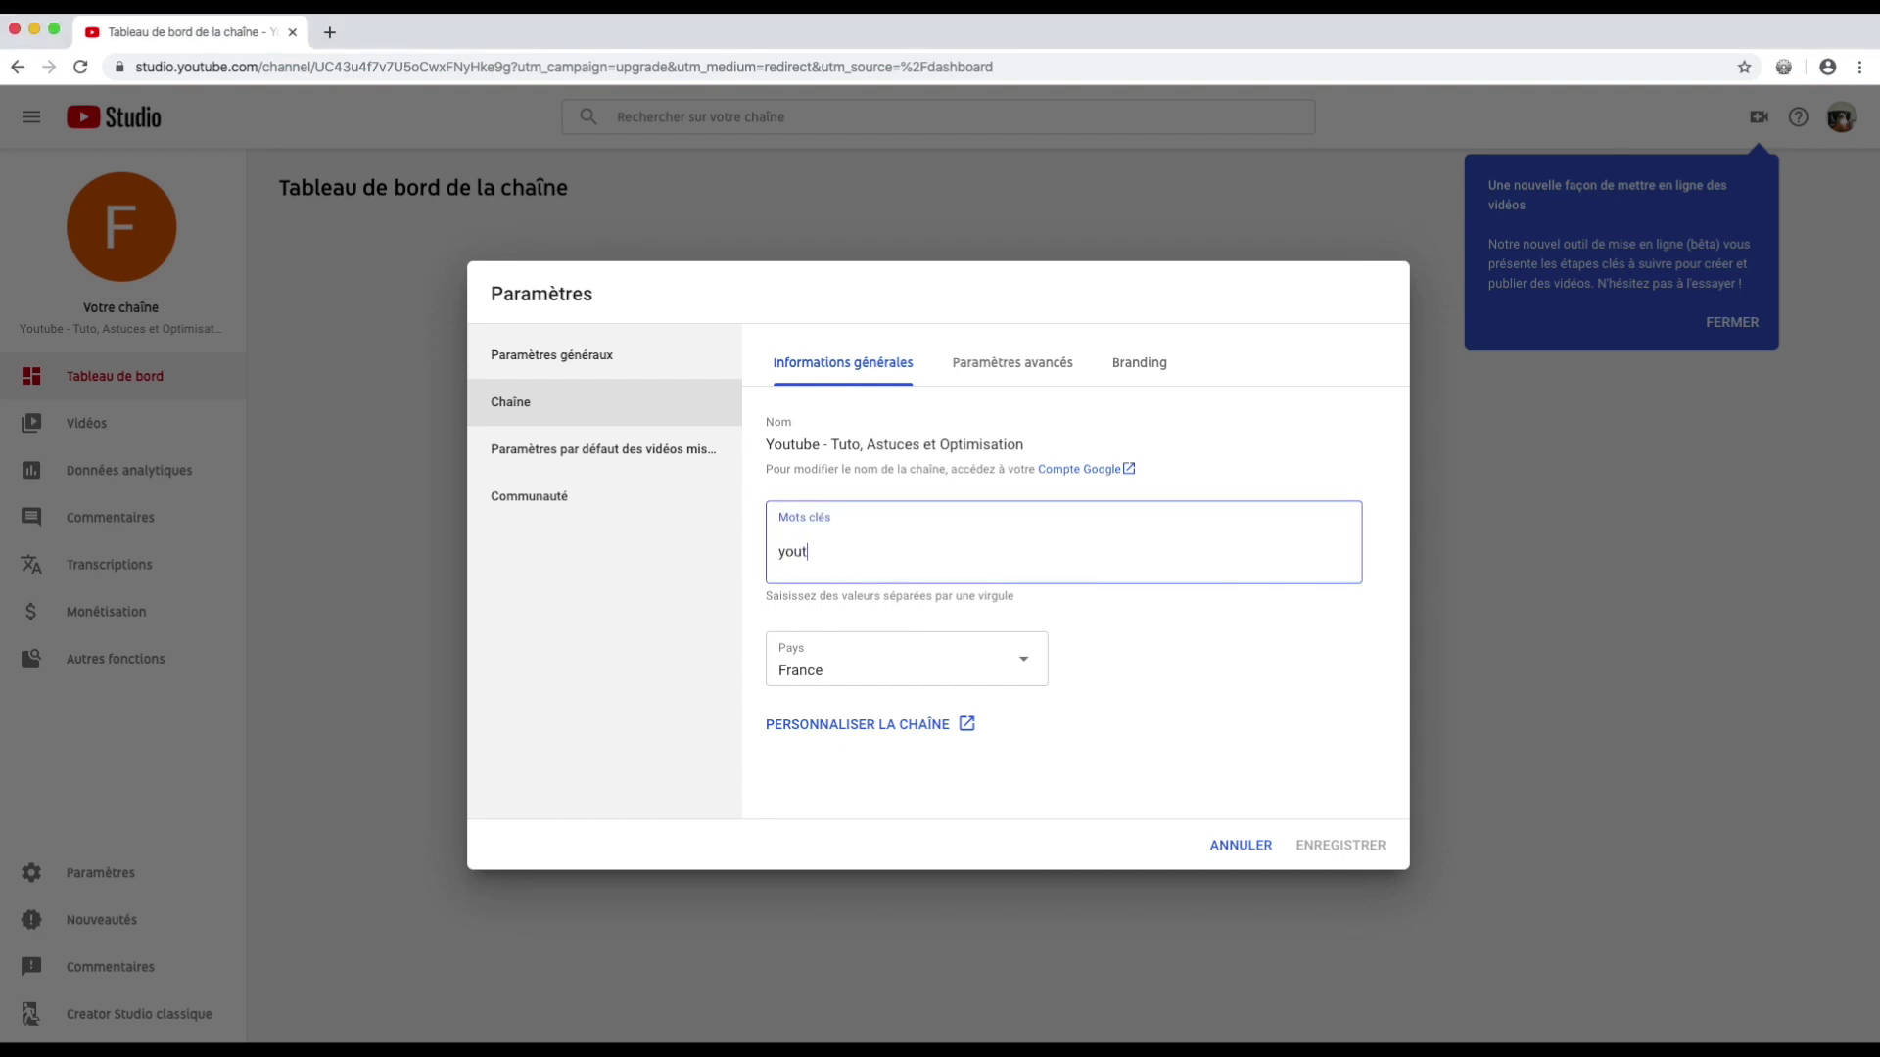
type("ube")
key("Return")
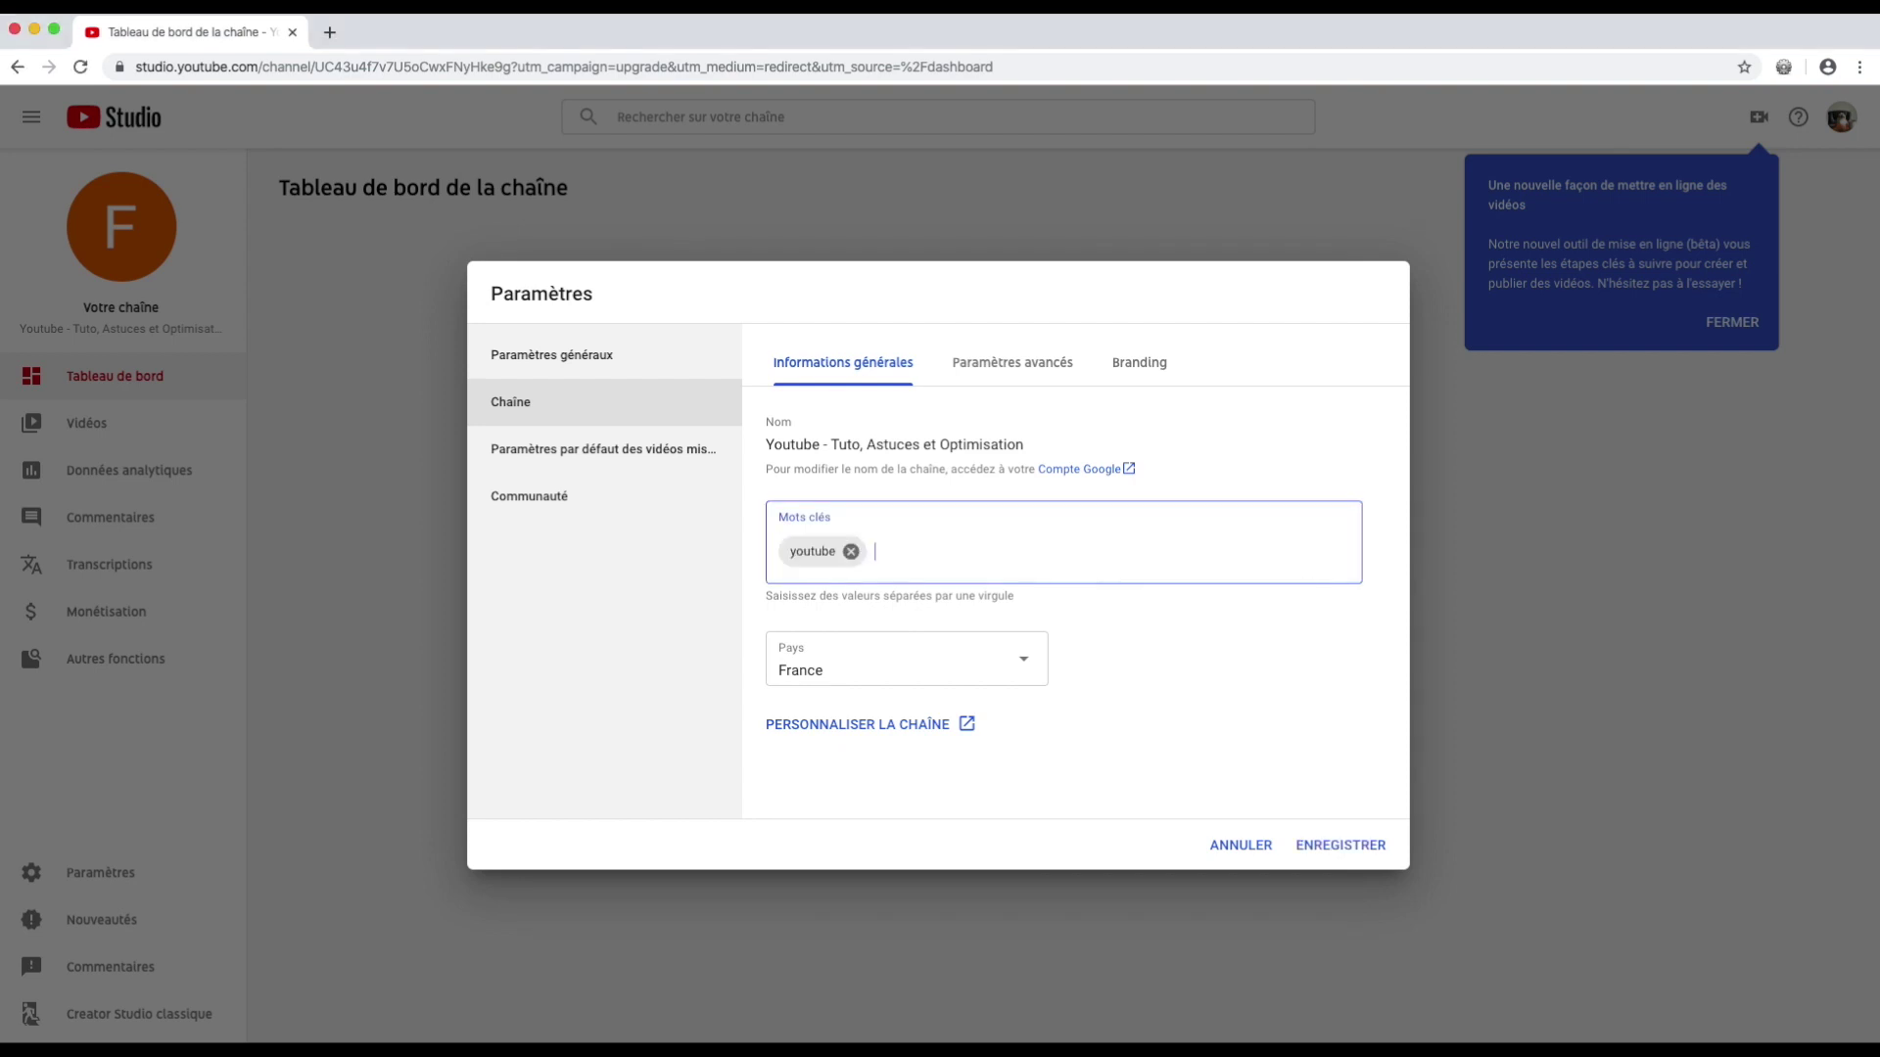
type("creation video youtube")
key("Return")
type("creer ")
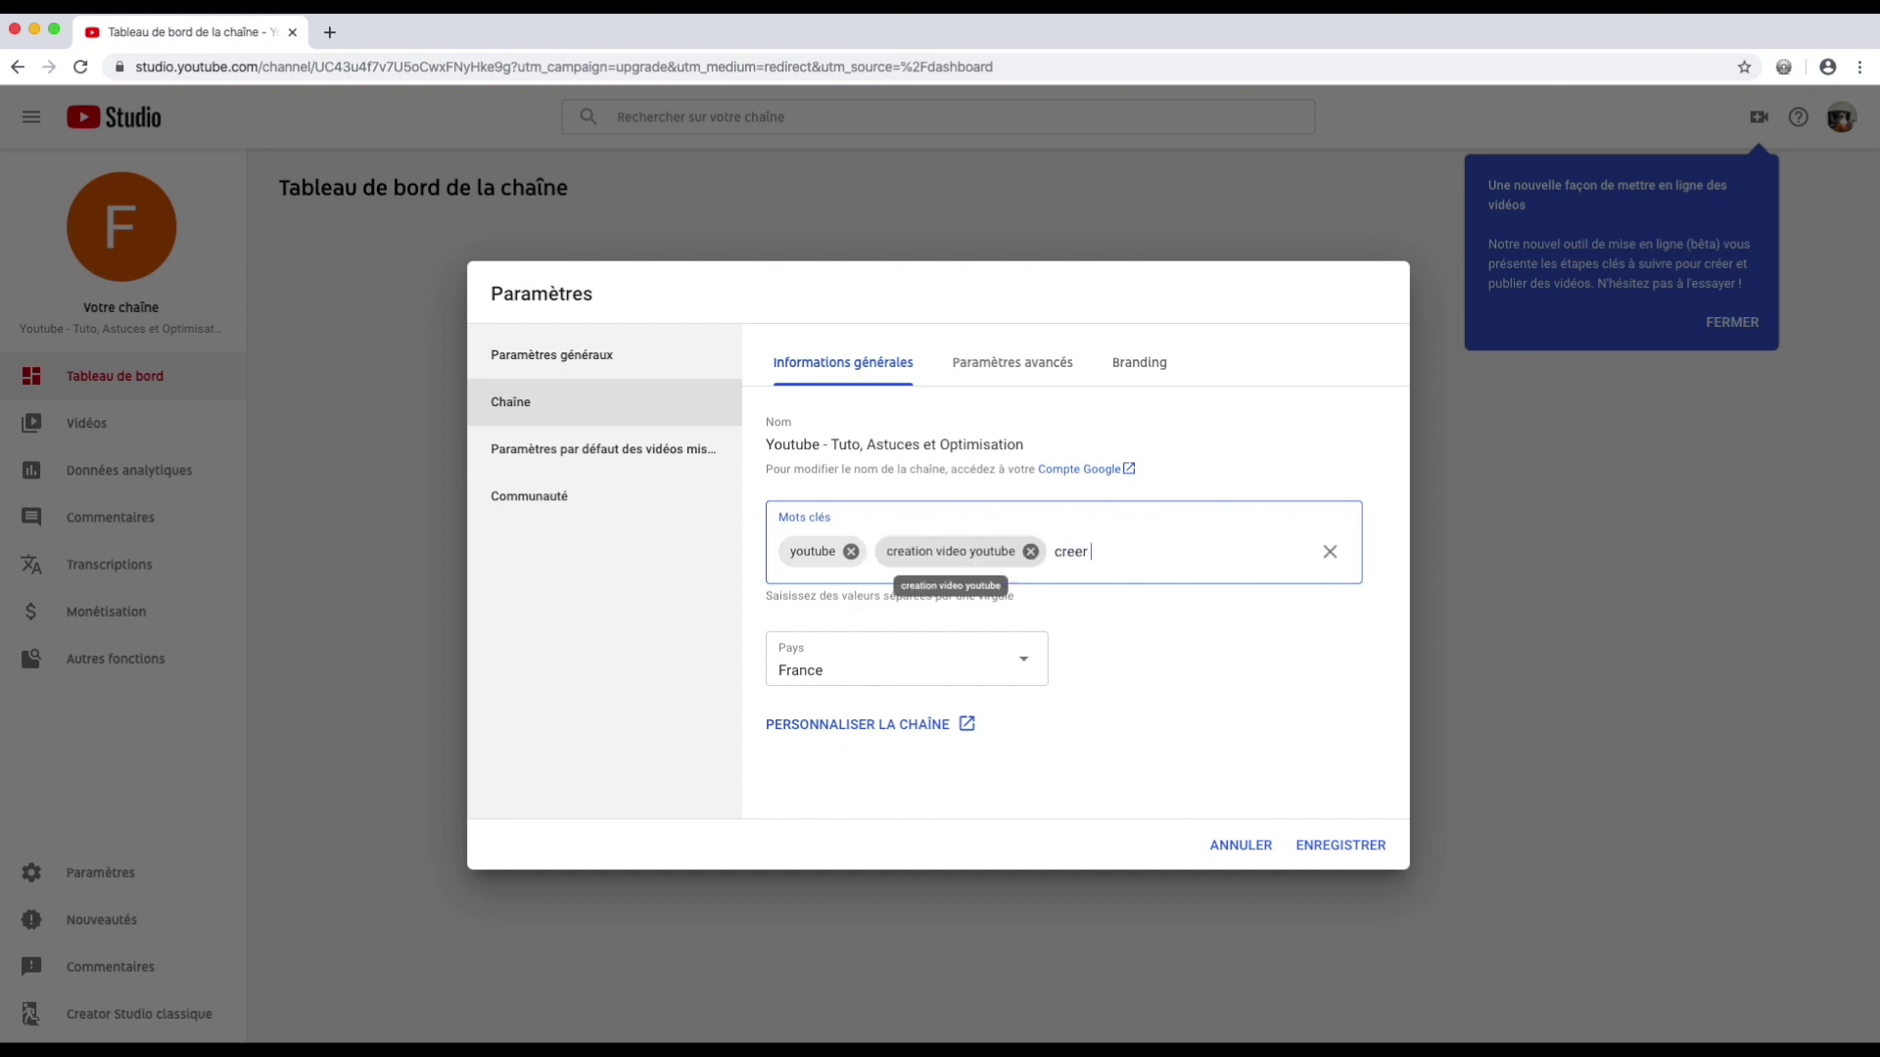
type("chaine youtube")
key("Return")
type("etc")
key("Return")
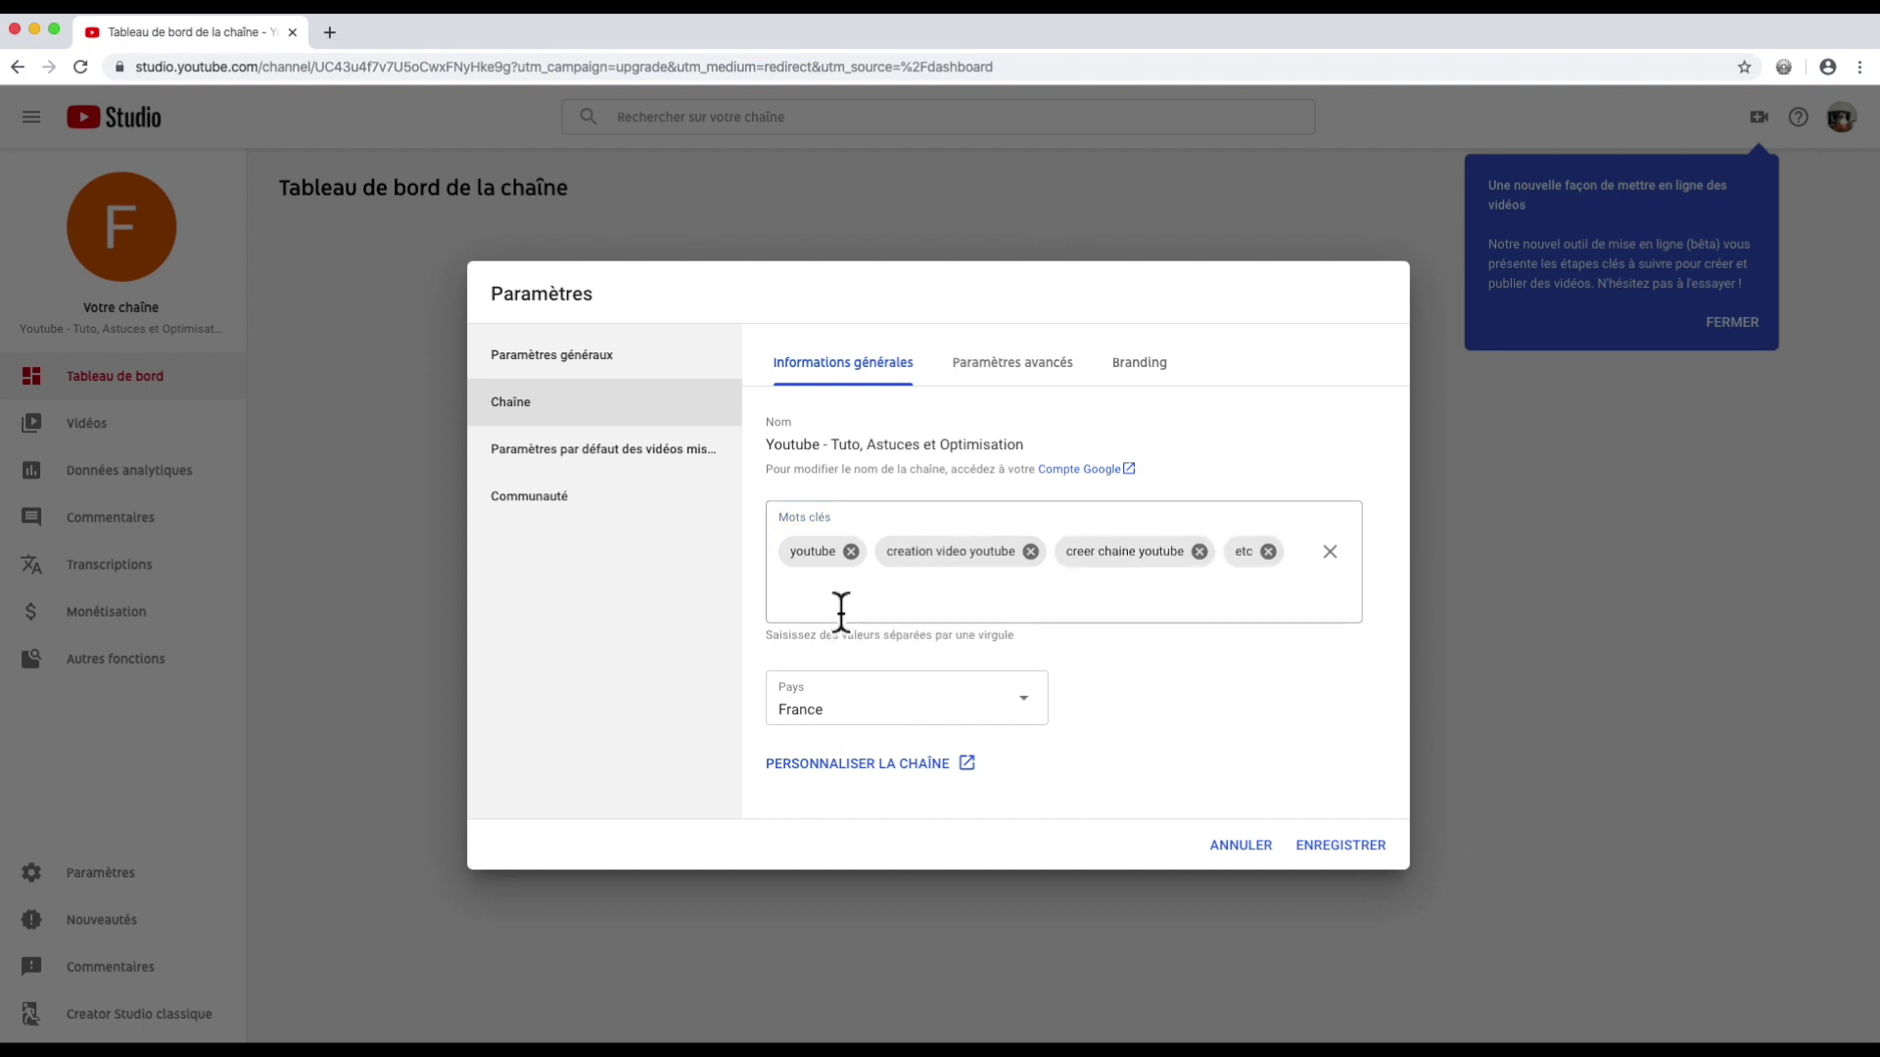
left_click(1006, 368)
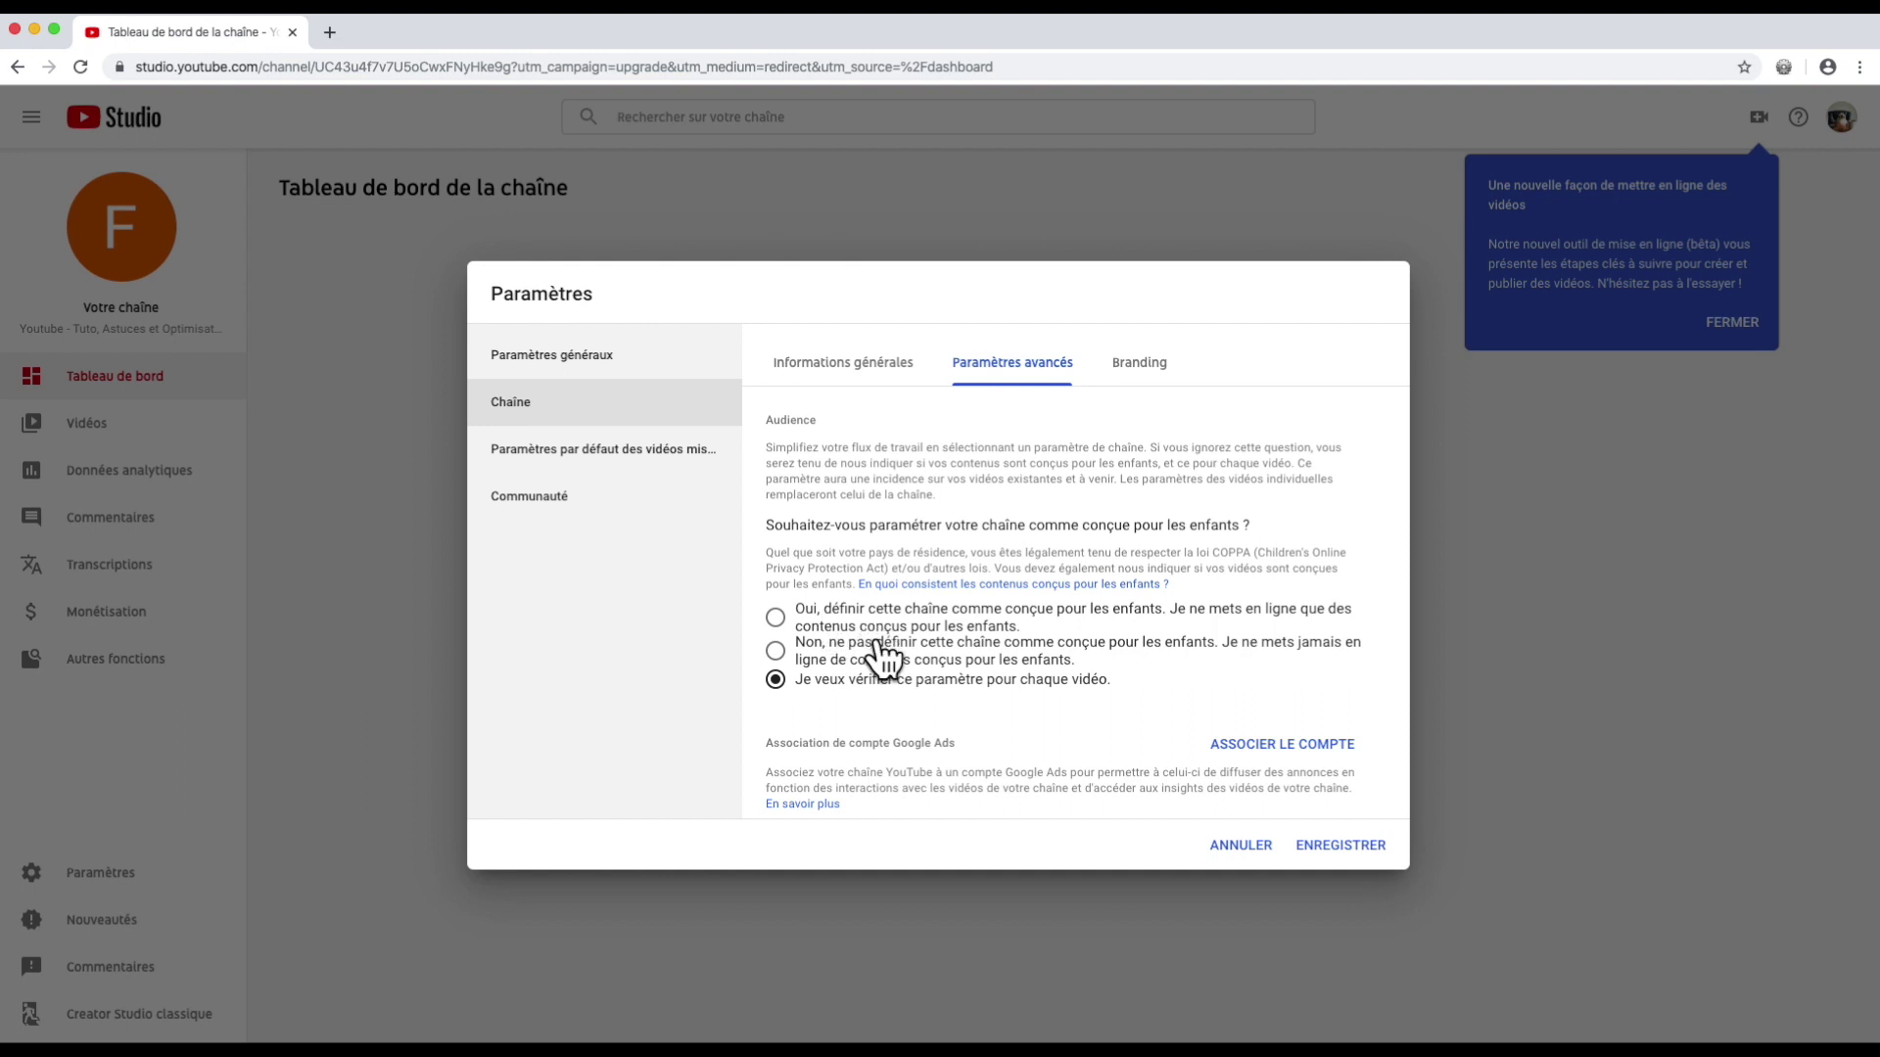
Step: Mark the channel as not made for kids and open the advanced channel options page
left_click(775, 650)
scroll(1098, 708, "down", 3)
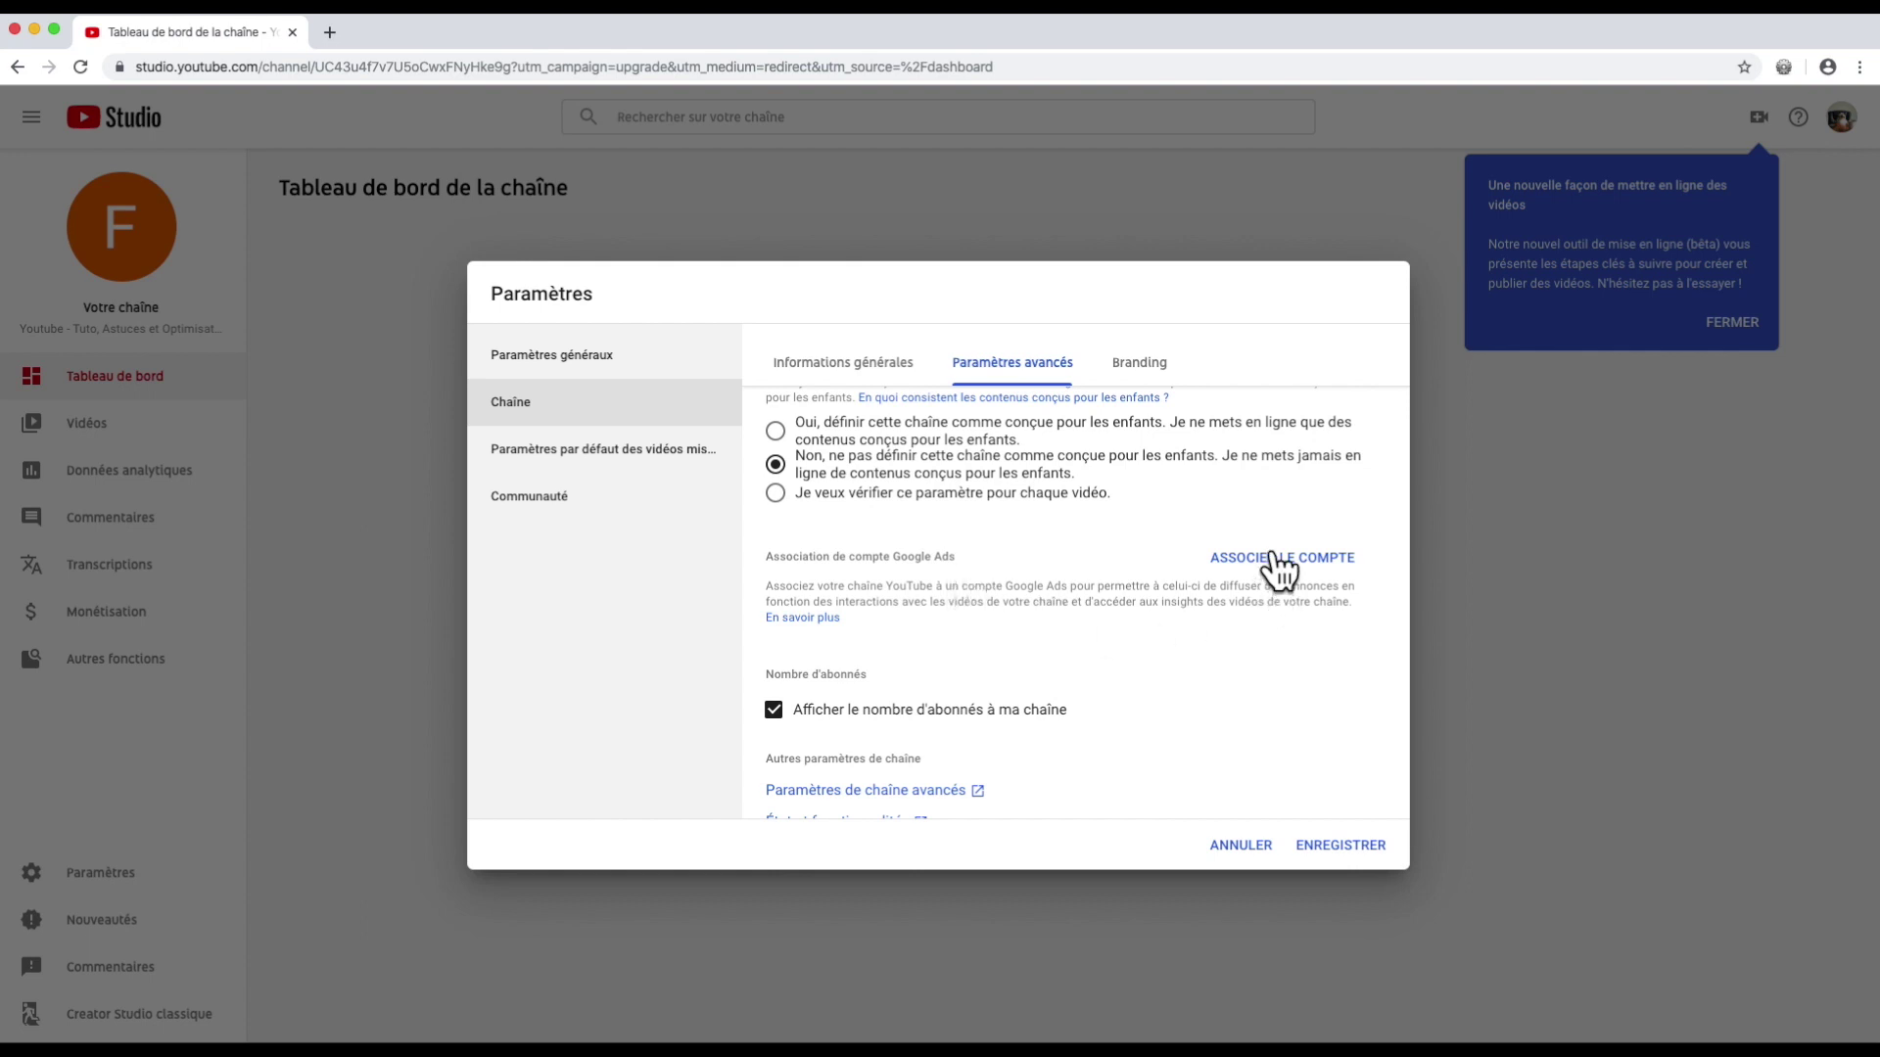
scroll(1172, 734, "down", 3)
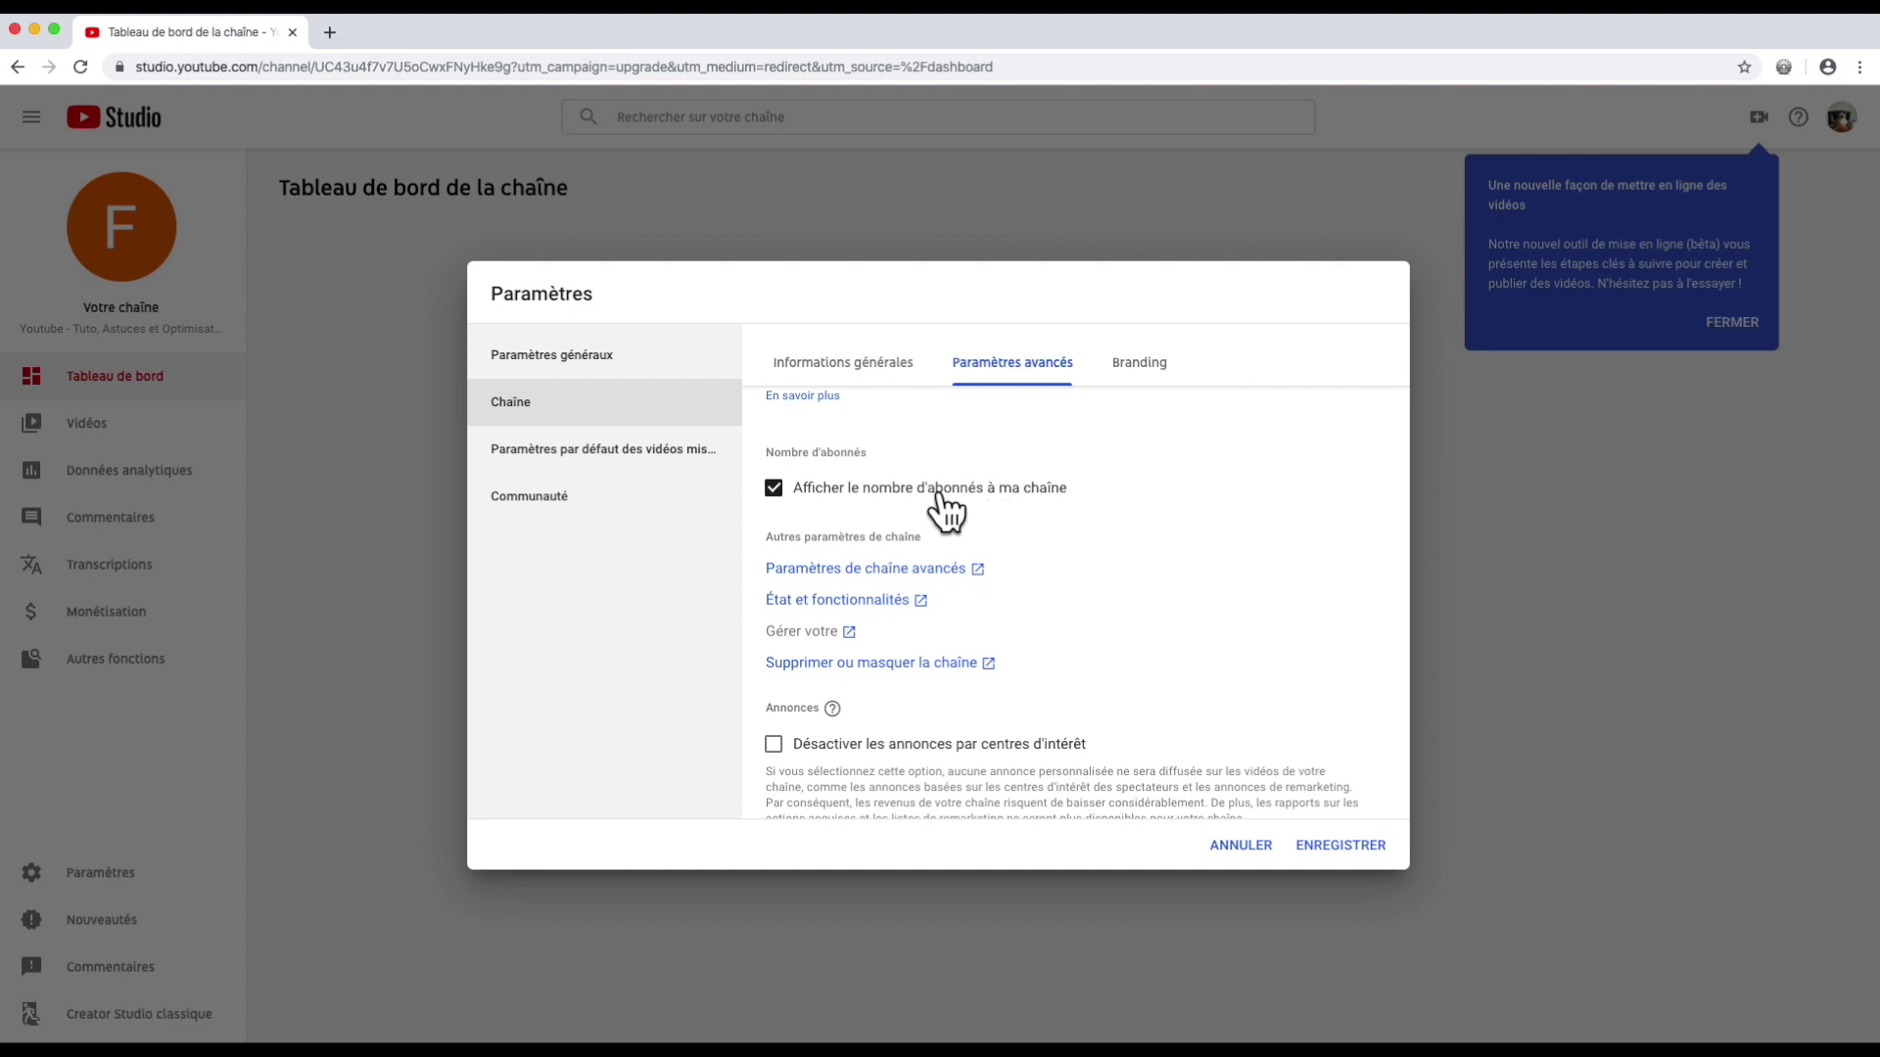
scroll(852, 539, "down", 1)
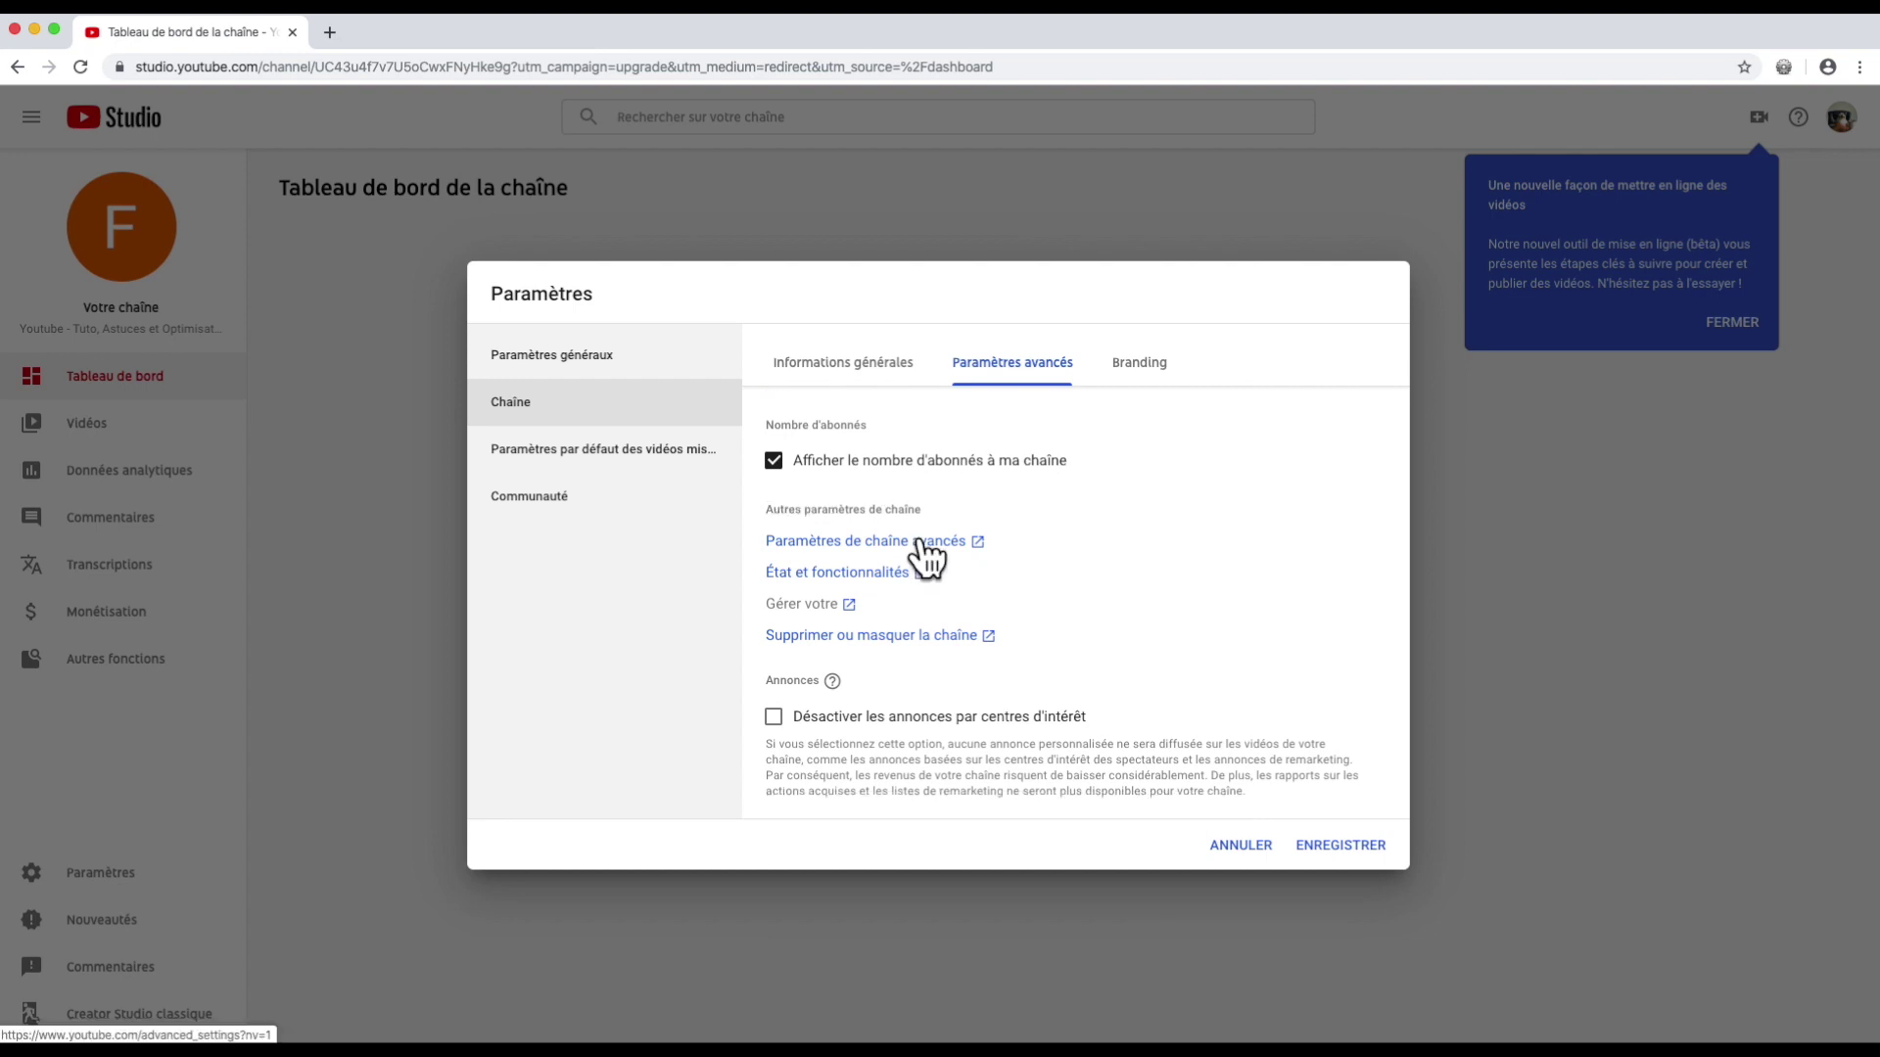
left_click(921, 541)
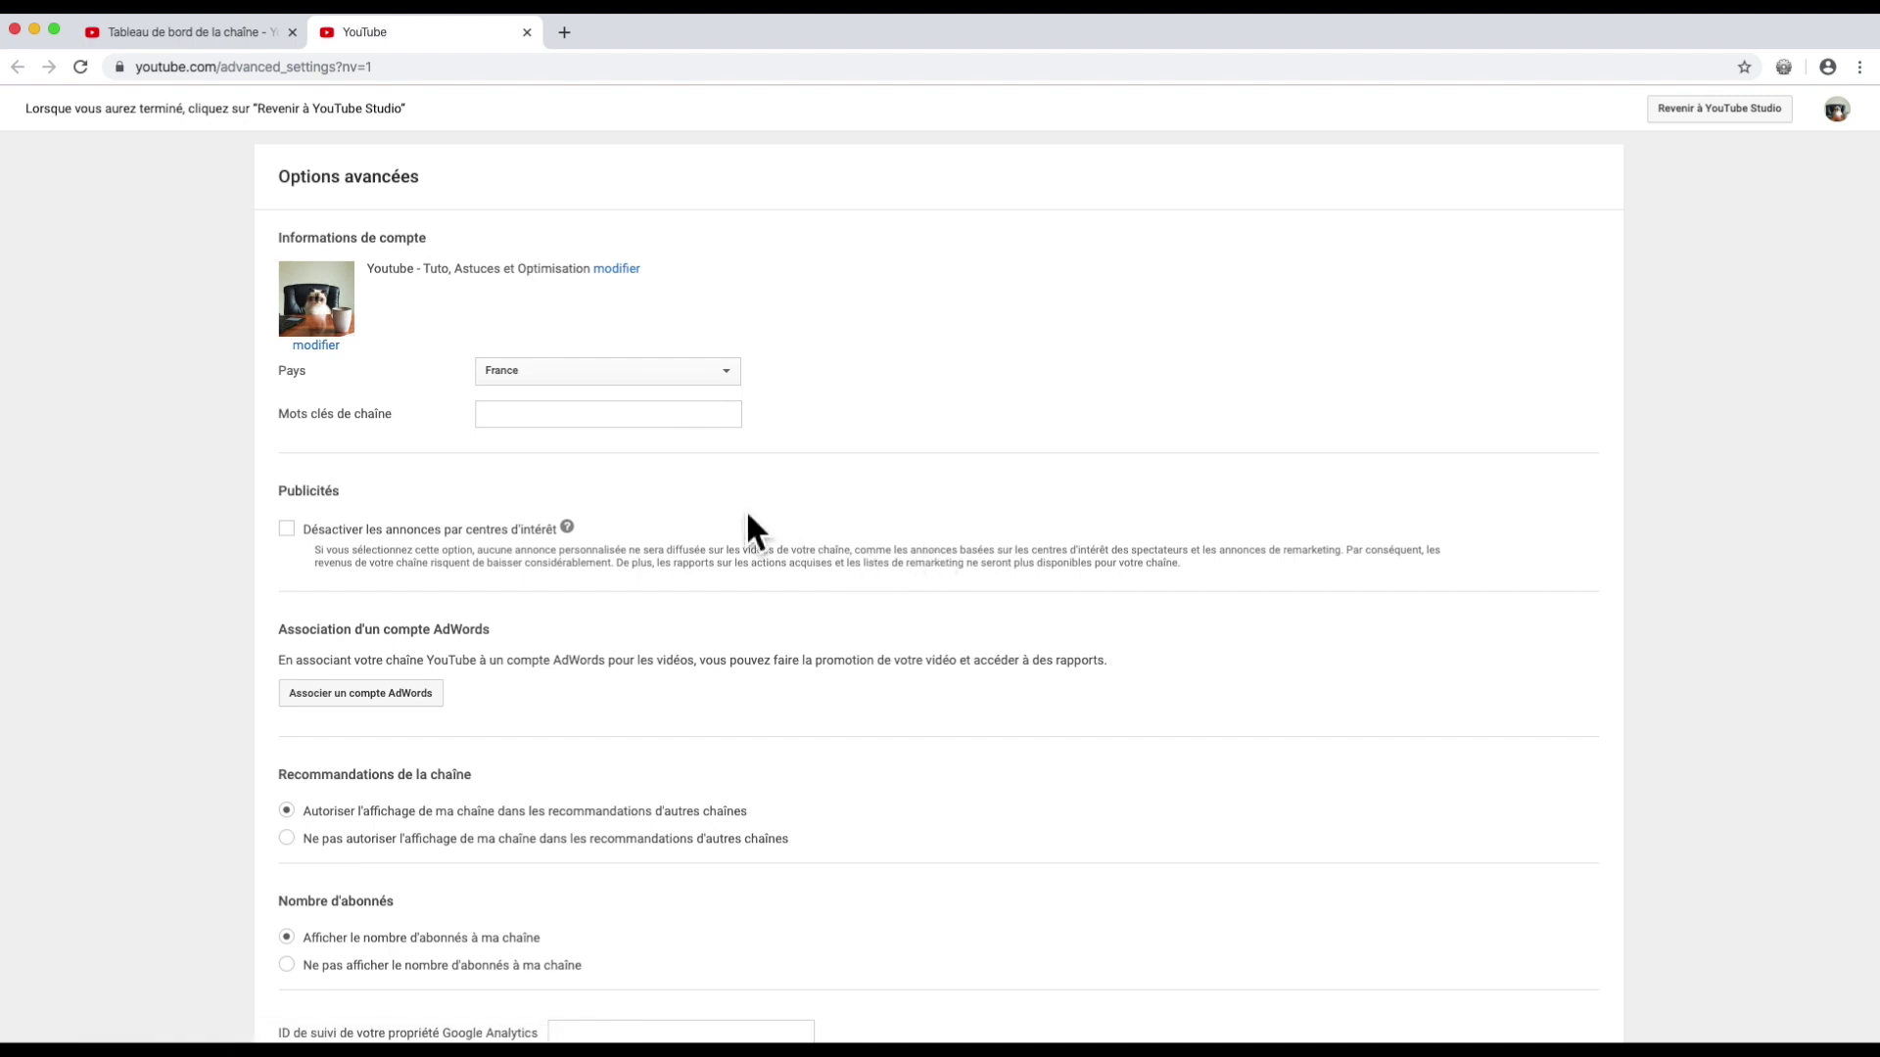
Step: Save channel keywords tuto, "tuto pour youtube", creation and "comment bla bla"
left_click(503, 416)
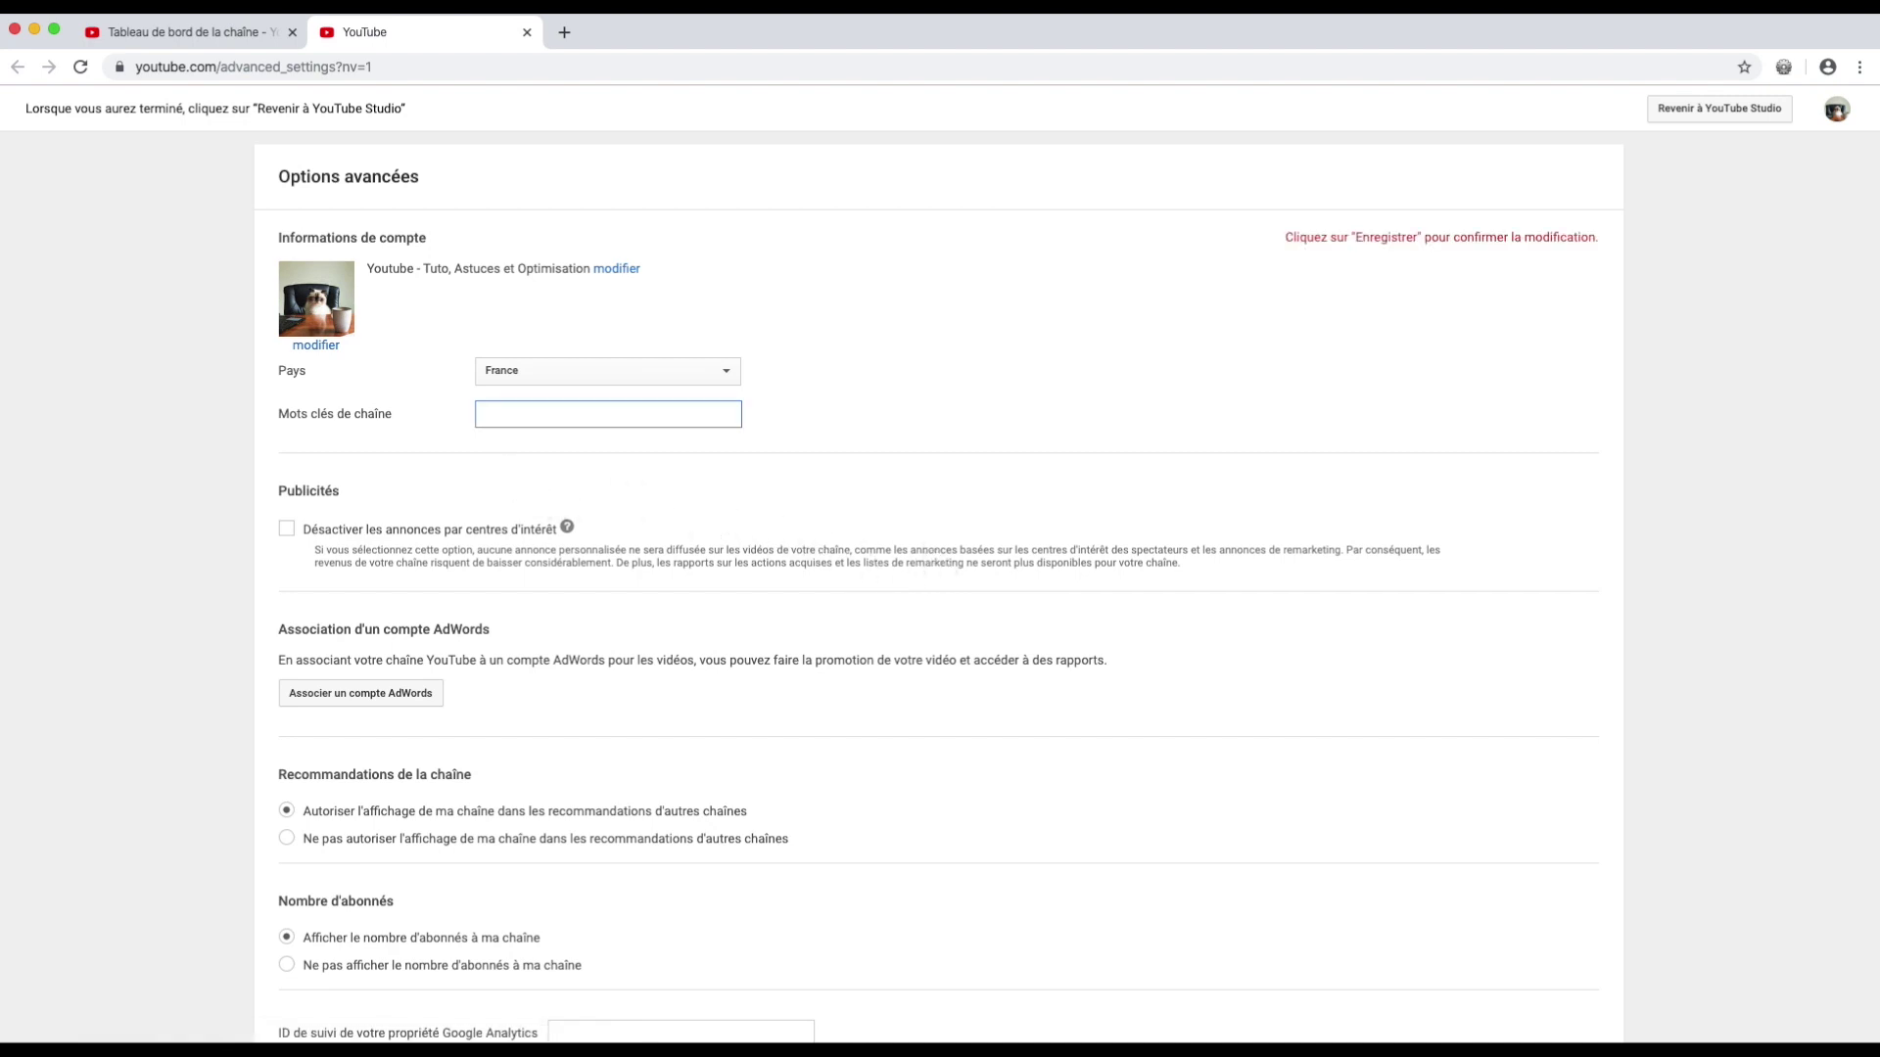
type("tuto")
type("\"tuto pou")
type("r you")
type("tube")
type("\"")
type(" creat")
type("ion")
type(" \"comment")
type(" bla b")
type("la")
scroll(382, 528, "down", 1)
type("\"")
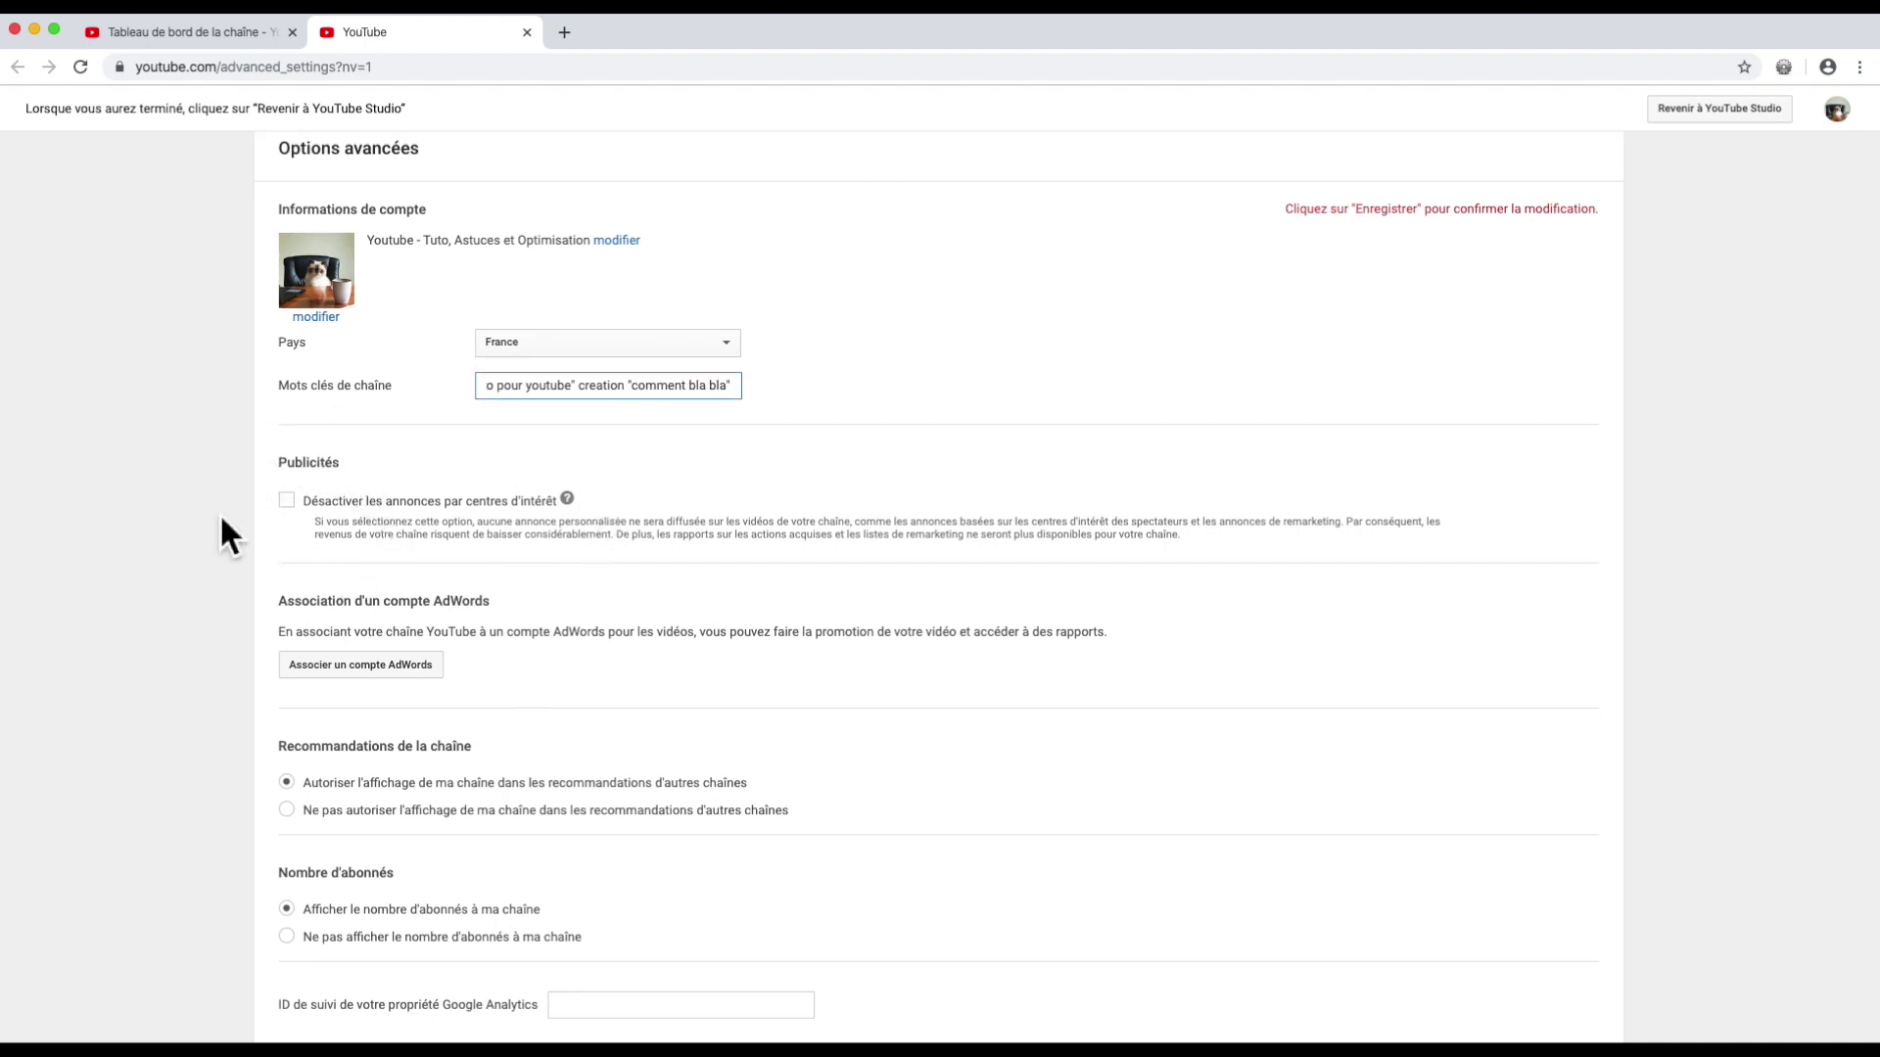
scroll(382, 548, "down", 4)
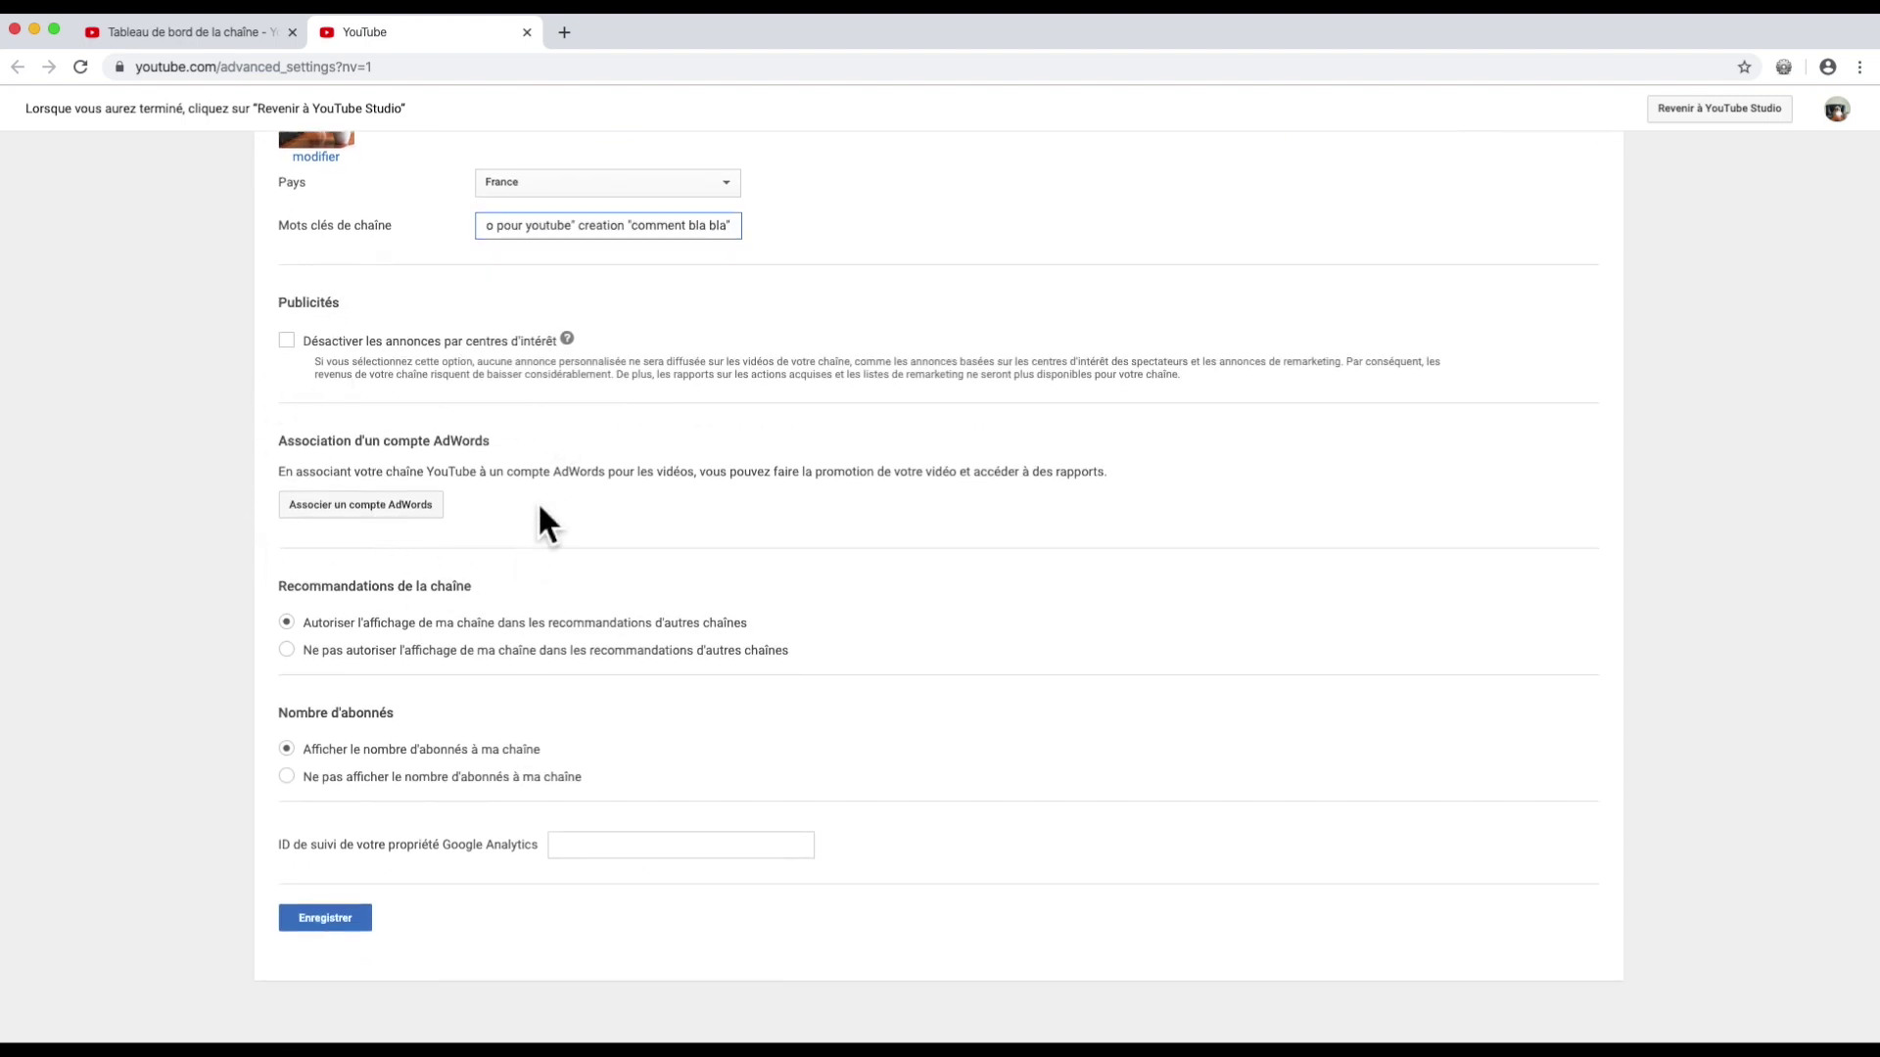
scroll(541, 509, "down", 3)
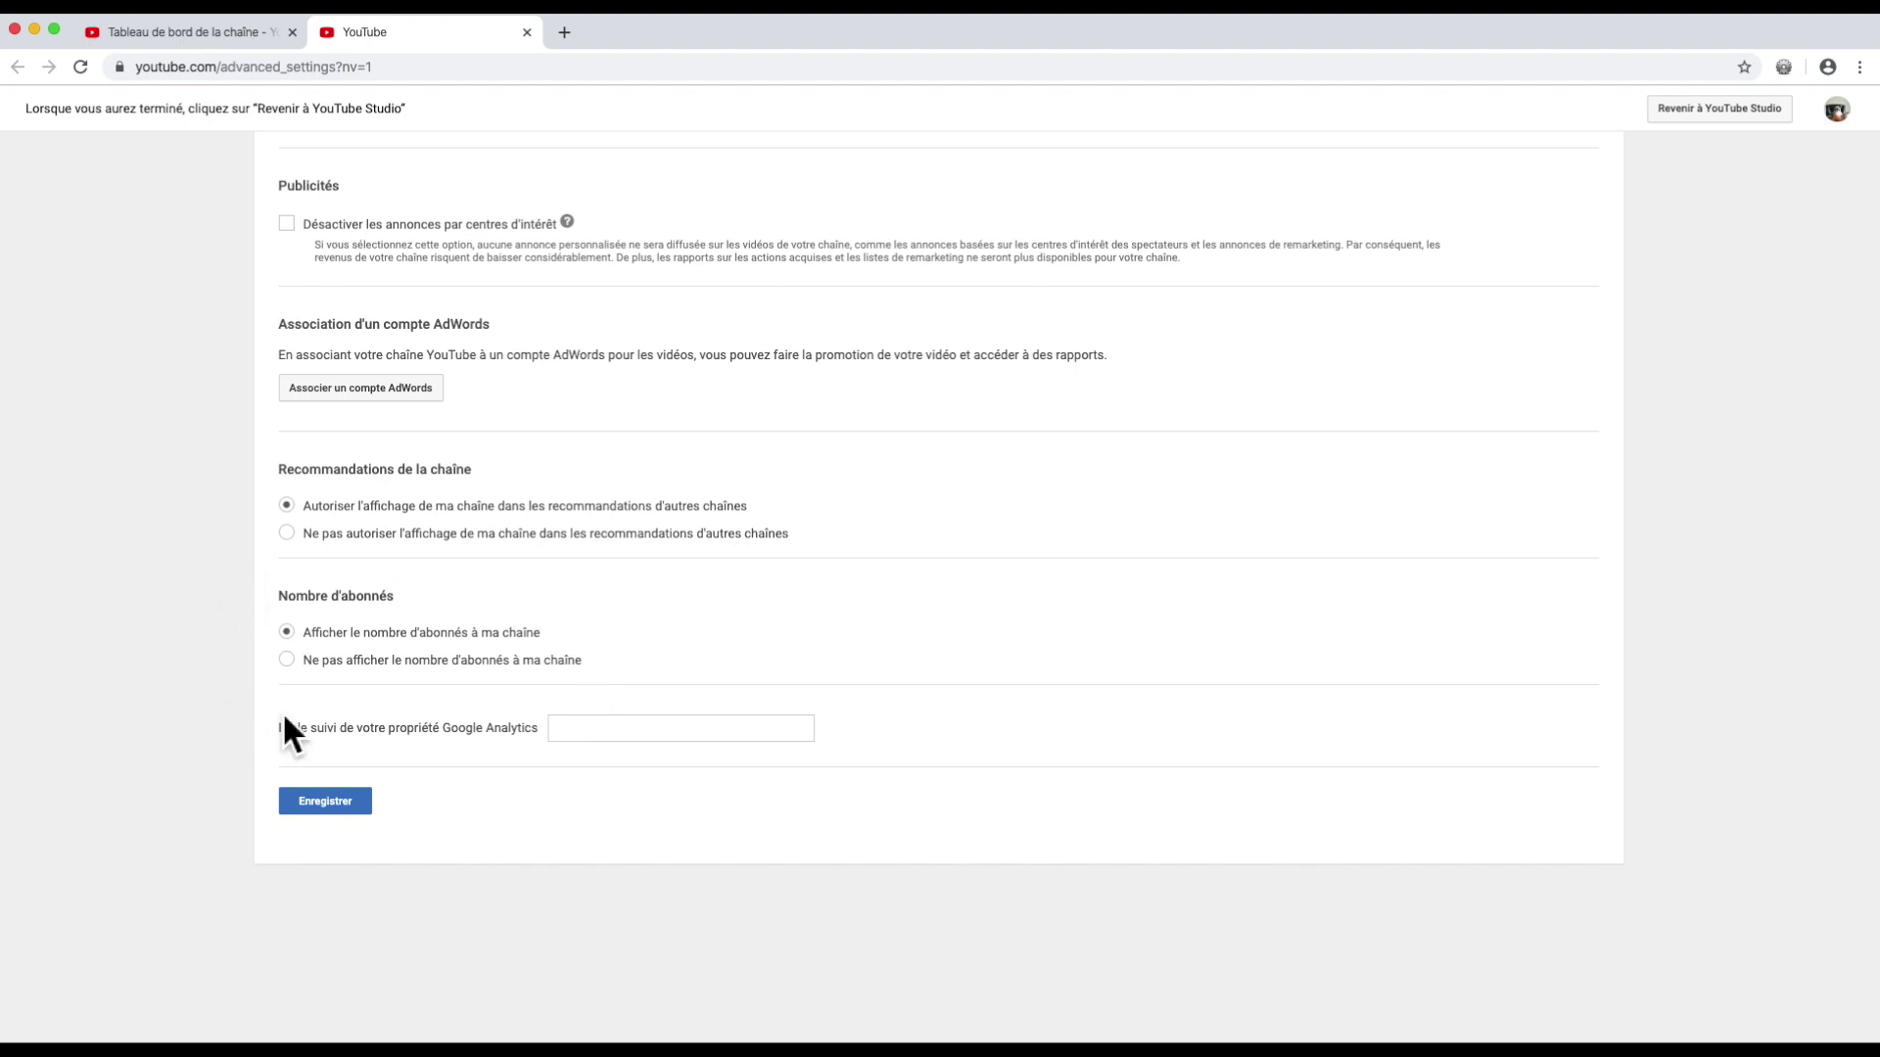
left_click(336, 803)
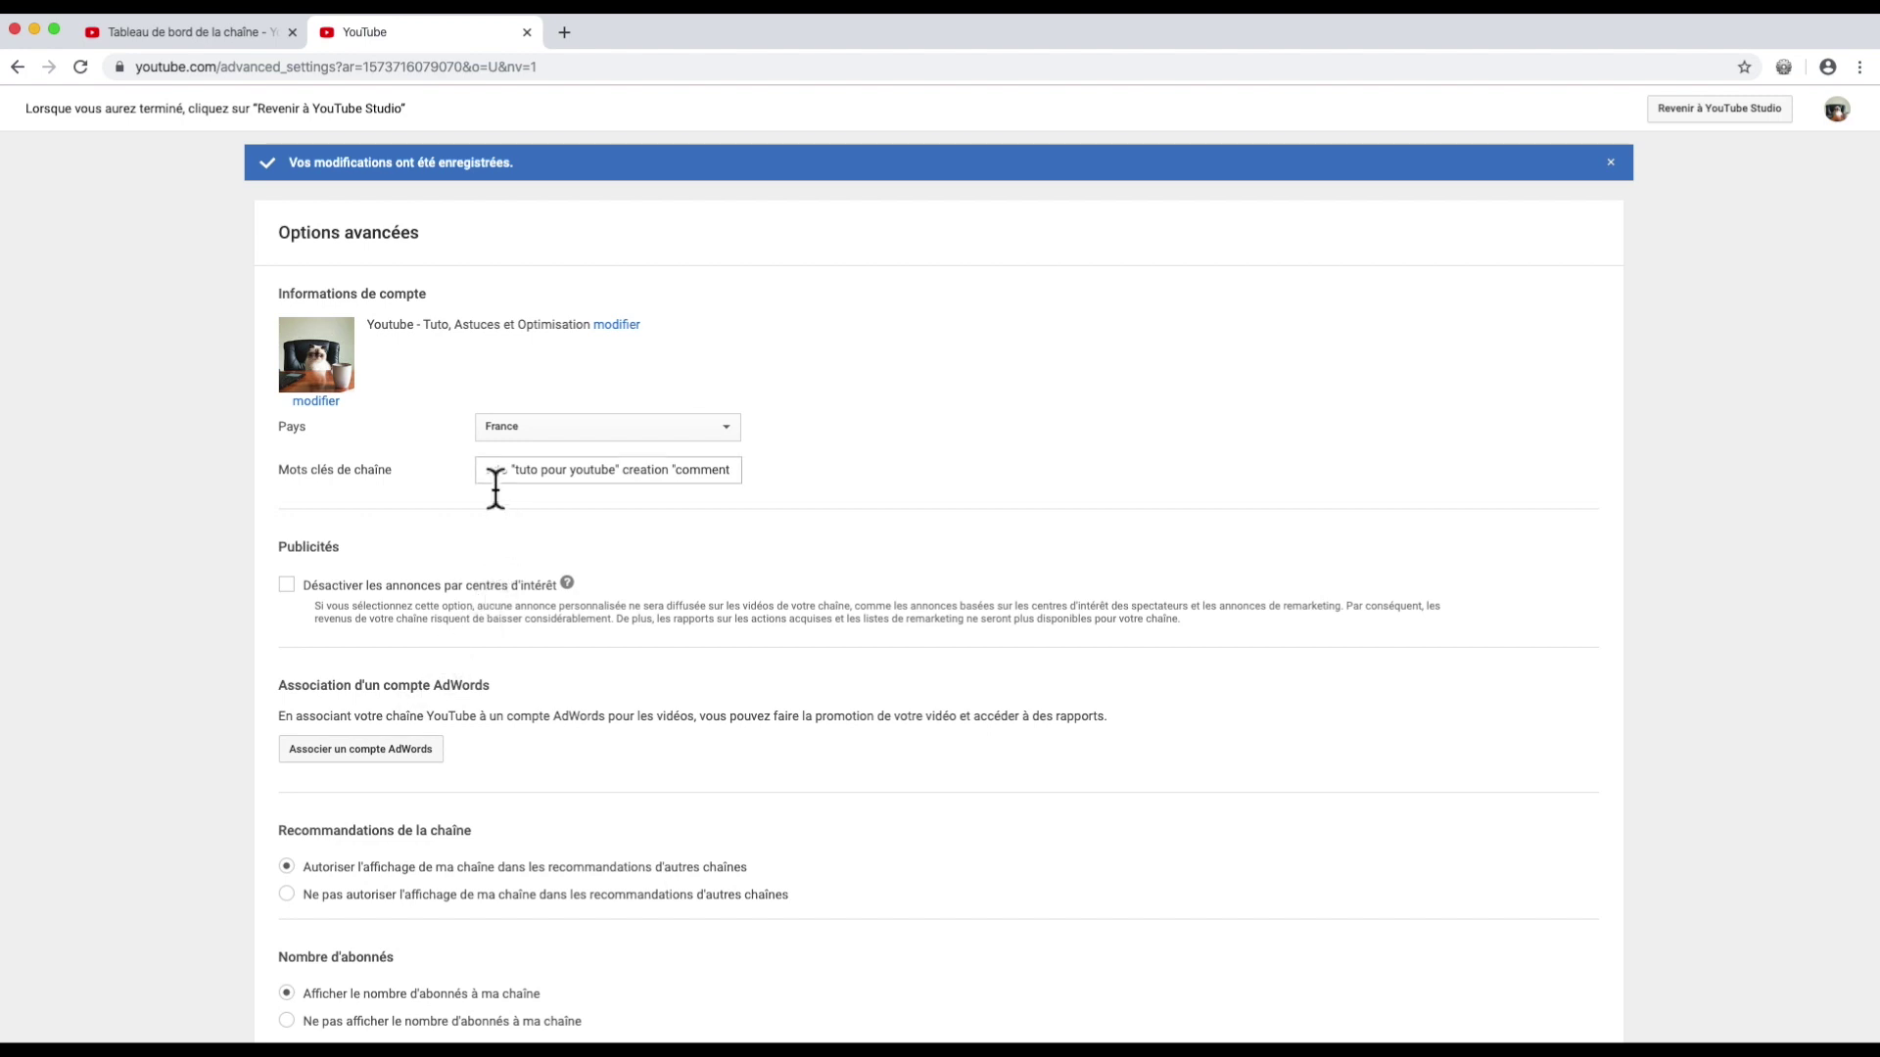
Step: Review the end of the saved keywords and close the advanced options tab
left_click(588, 480)
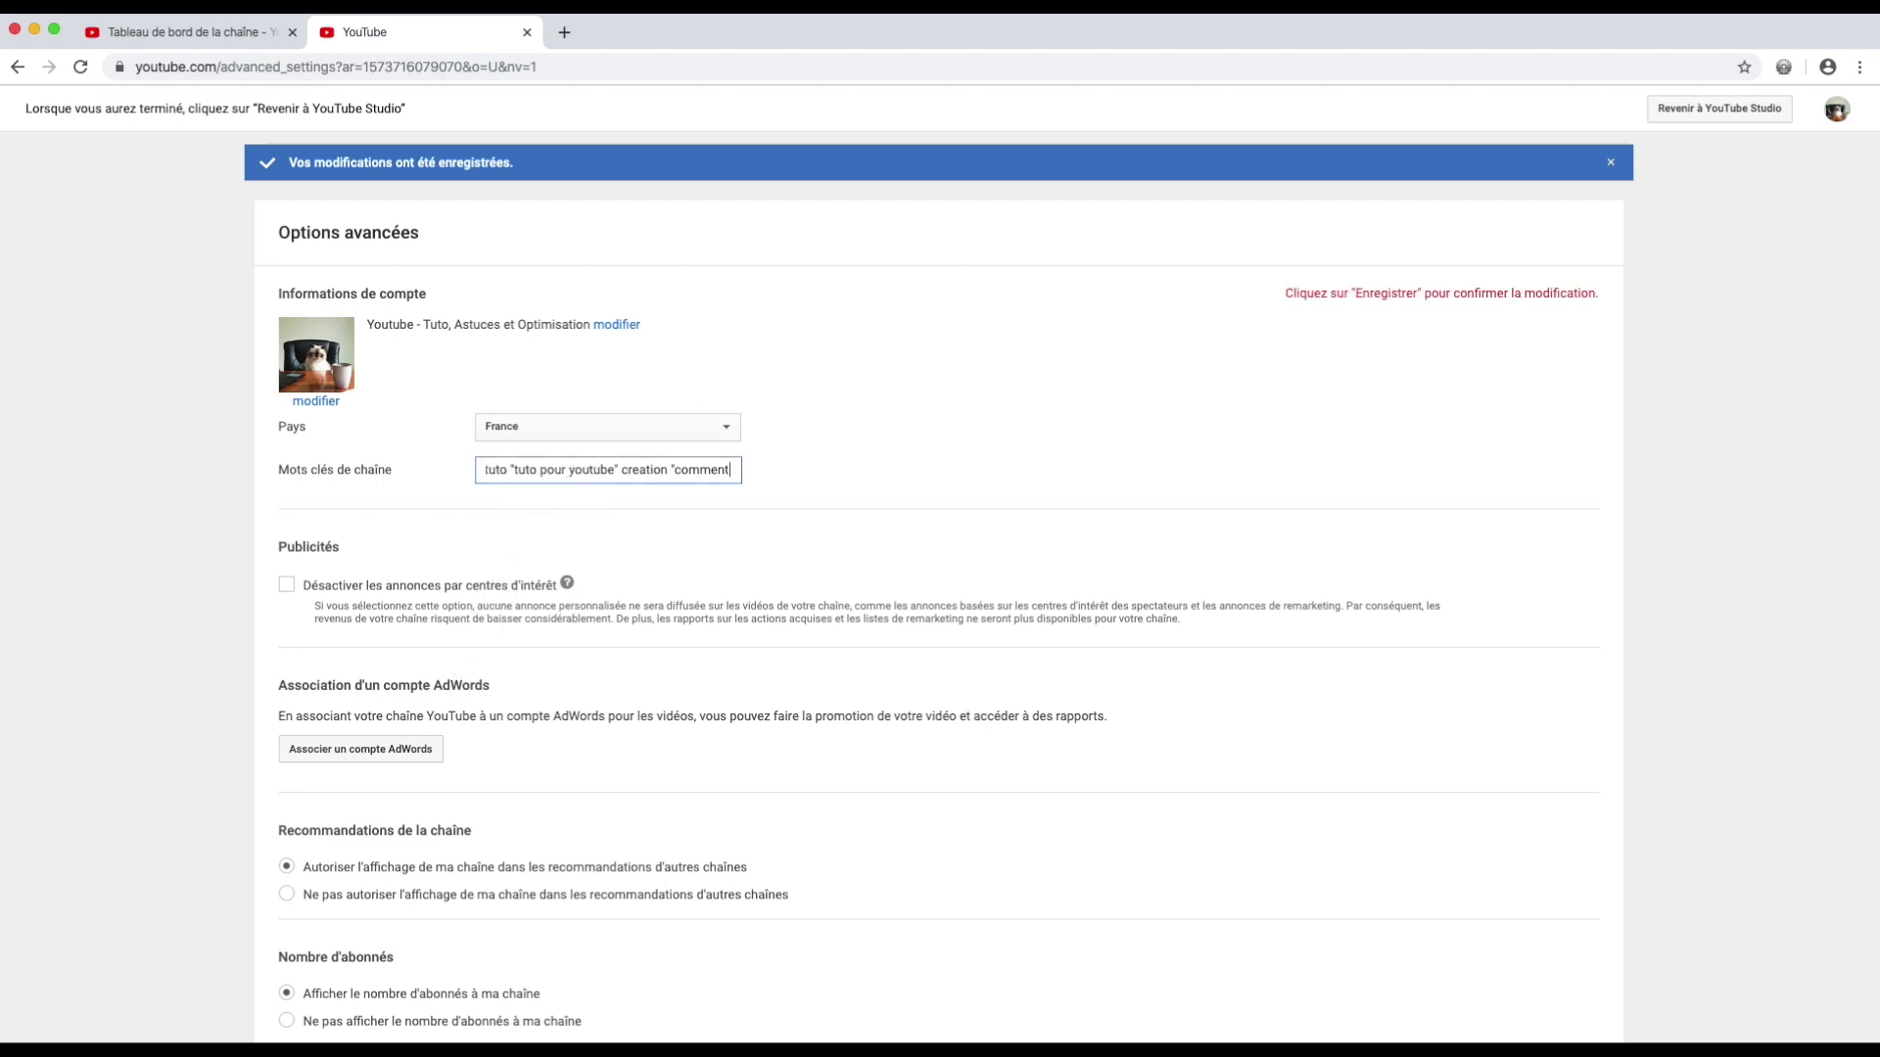
key("End")
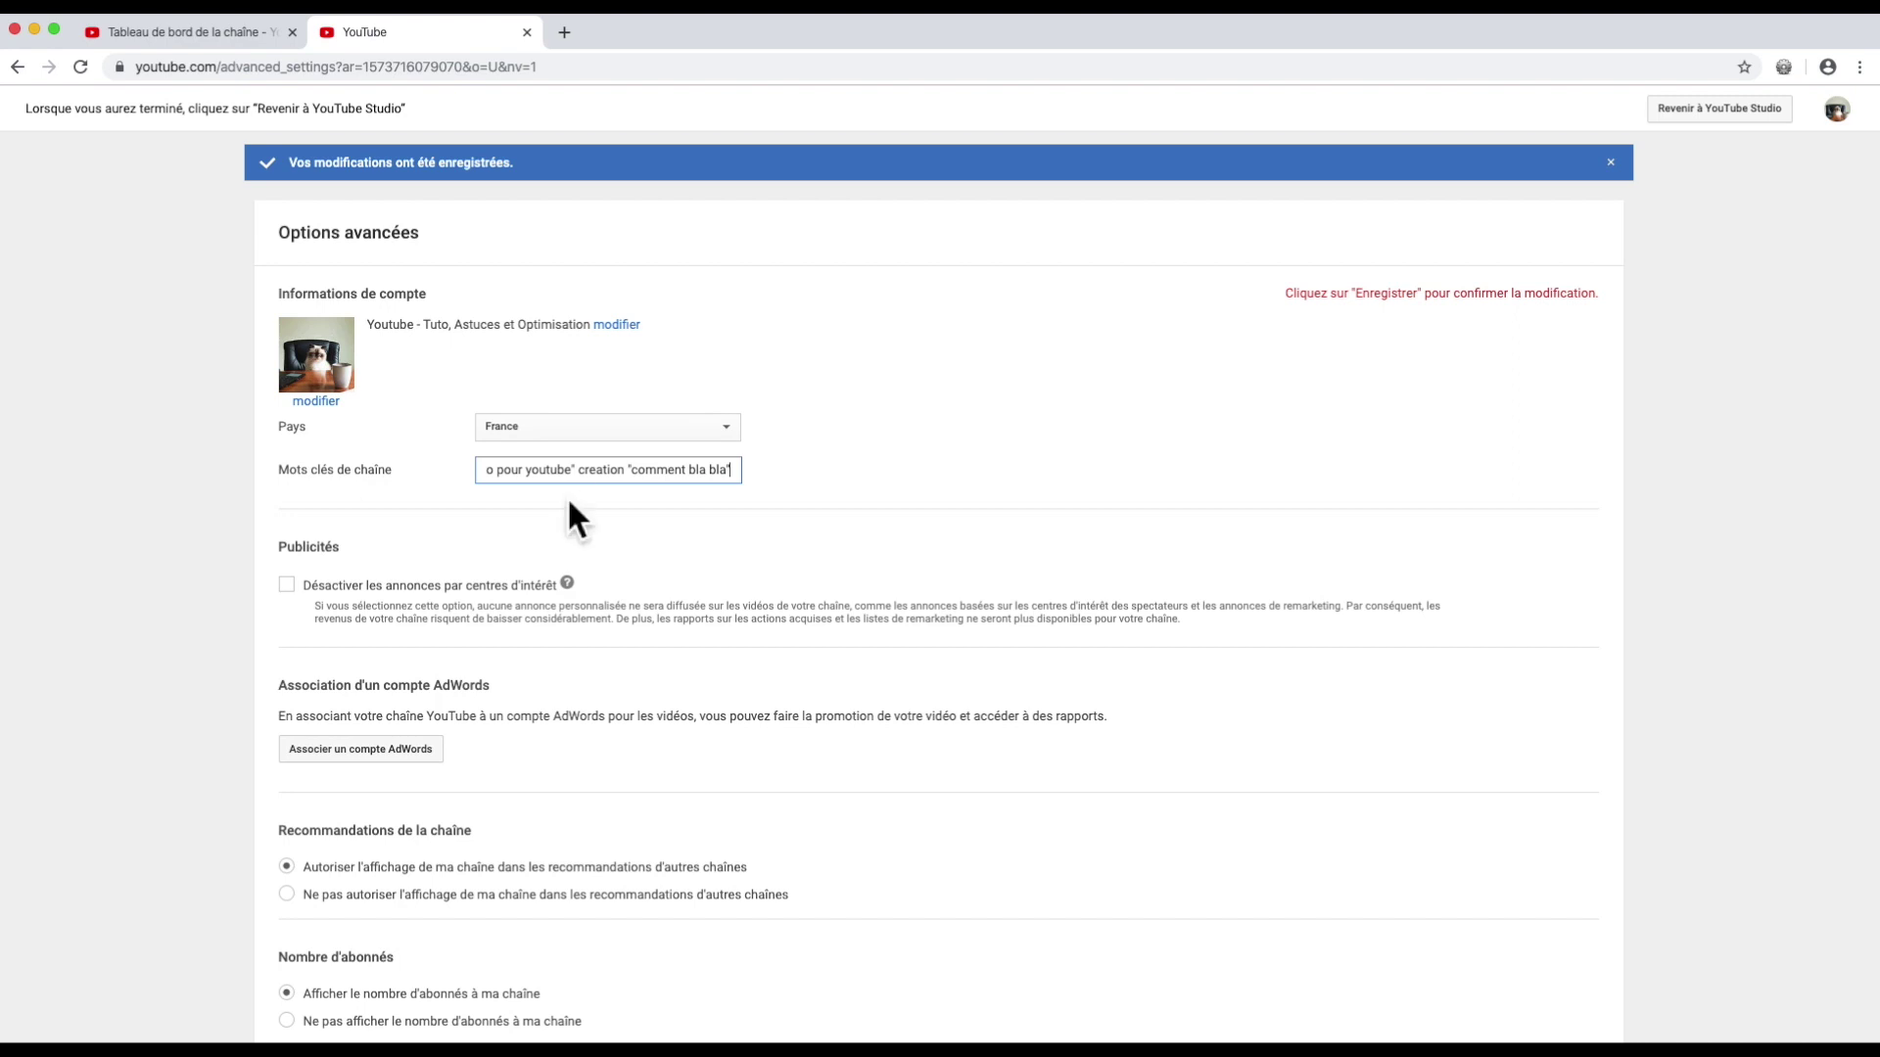
scroll(481, 406, "down", 5)
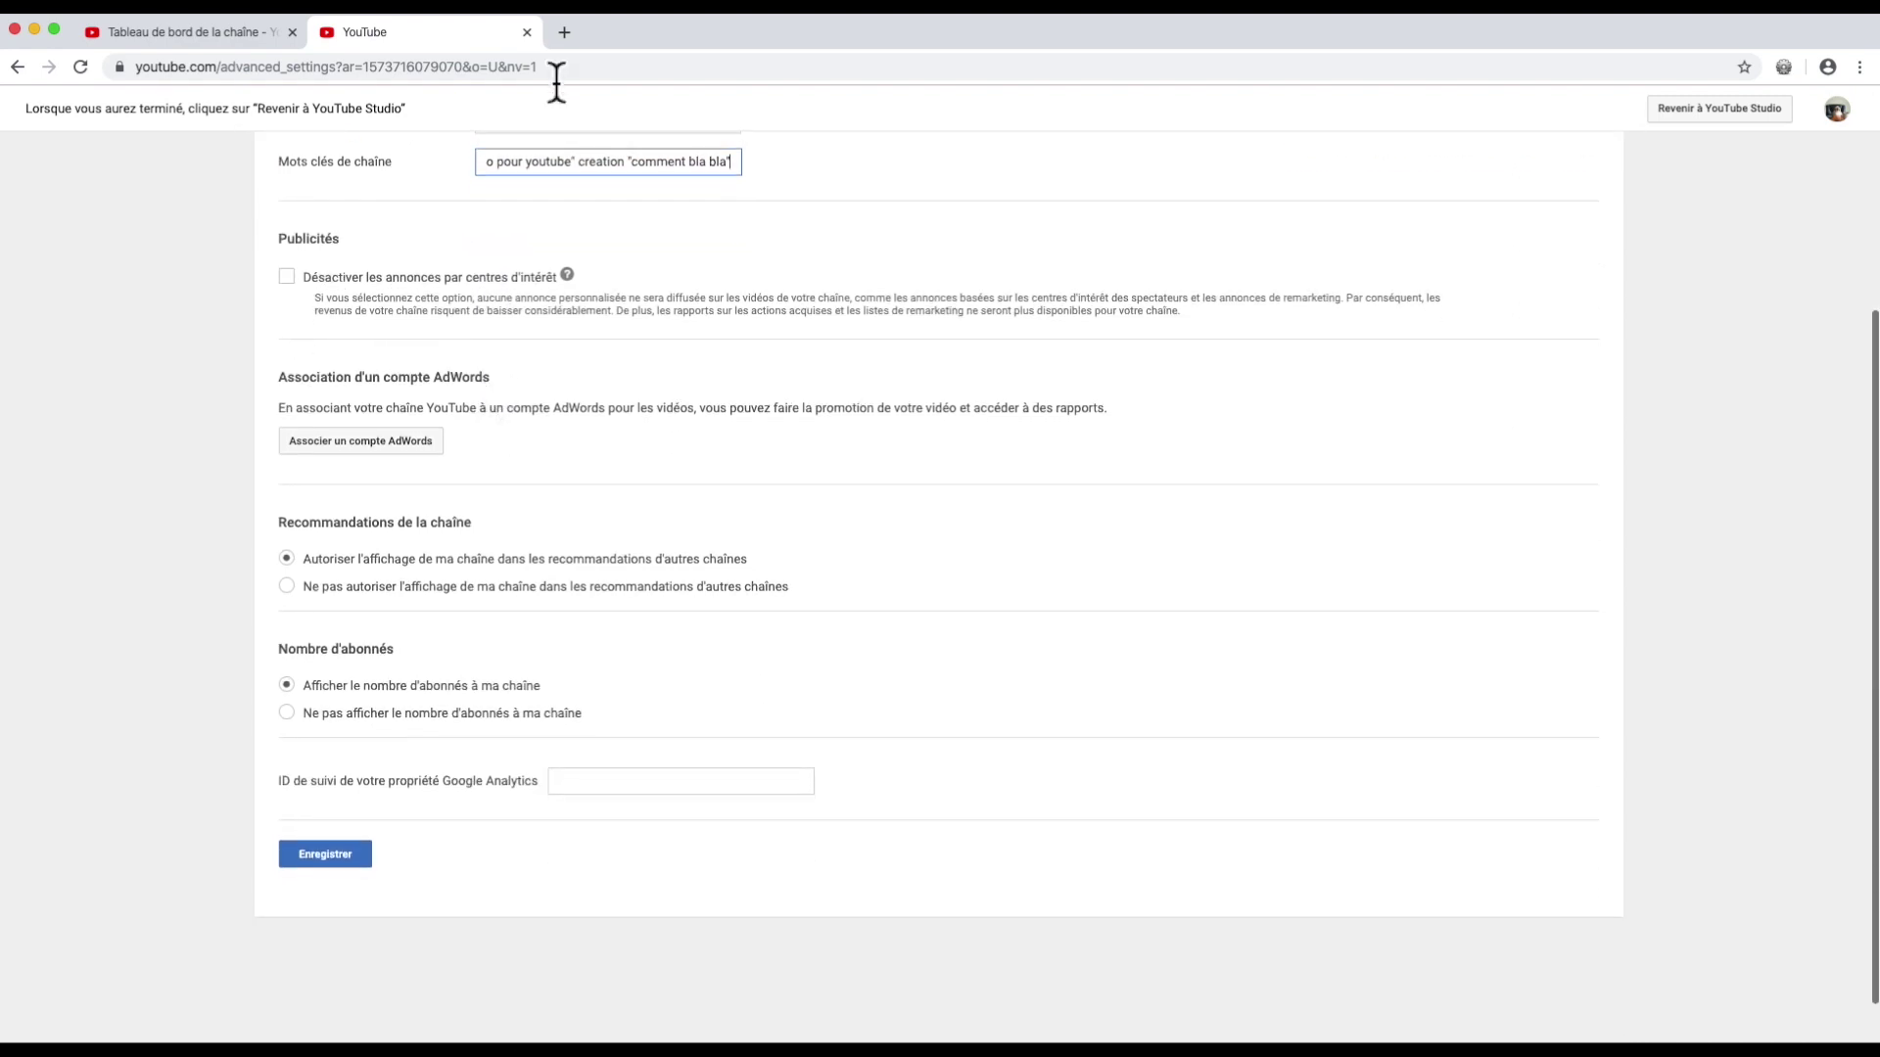
left_click(529, 33)
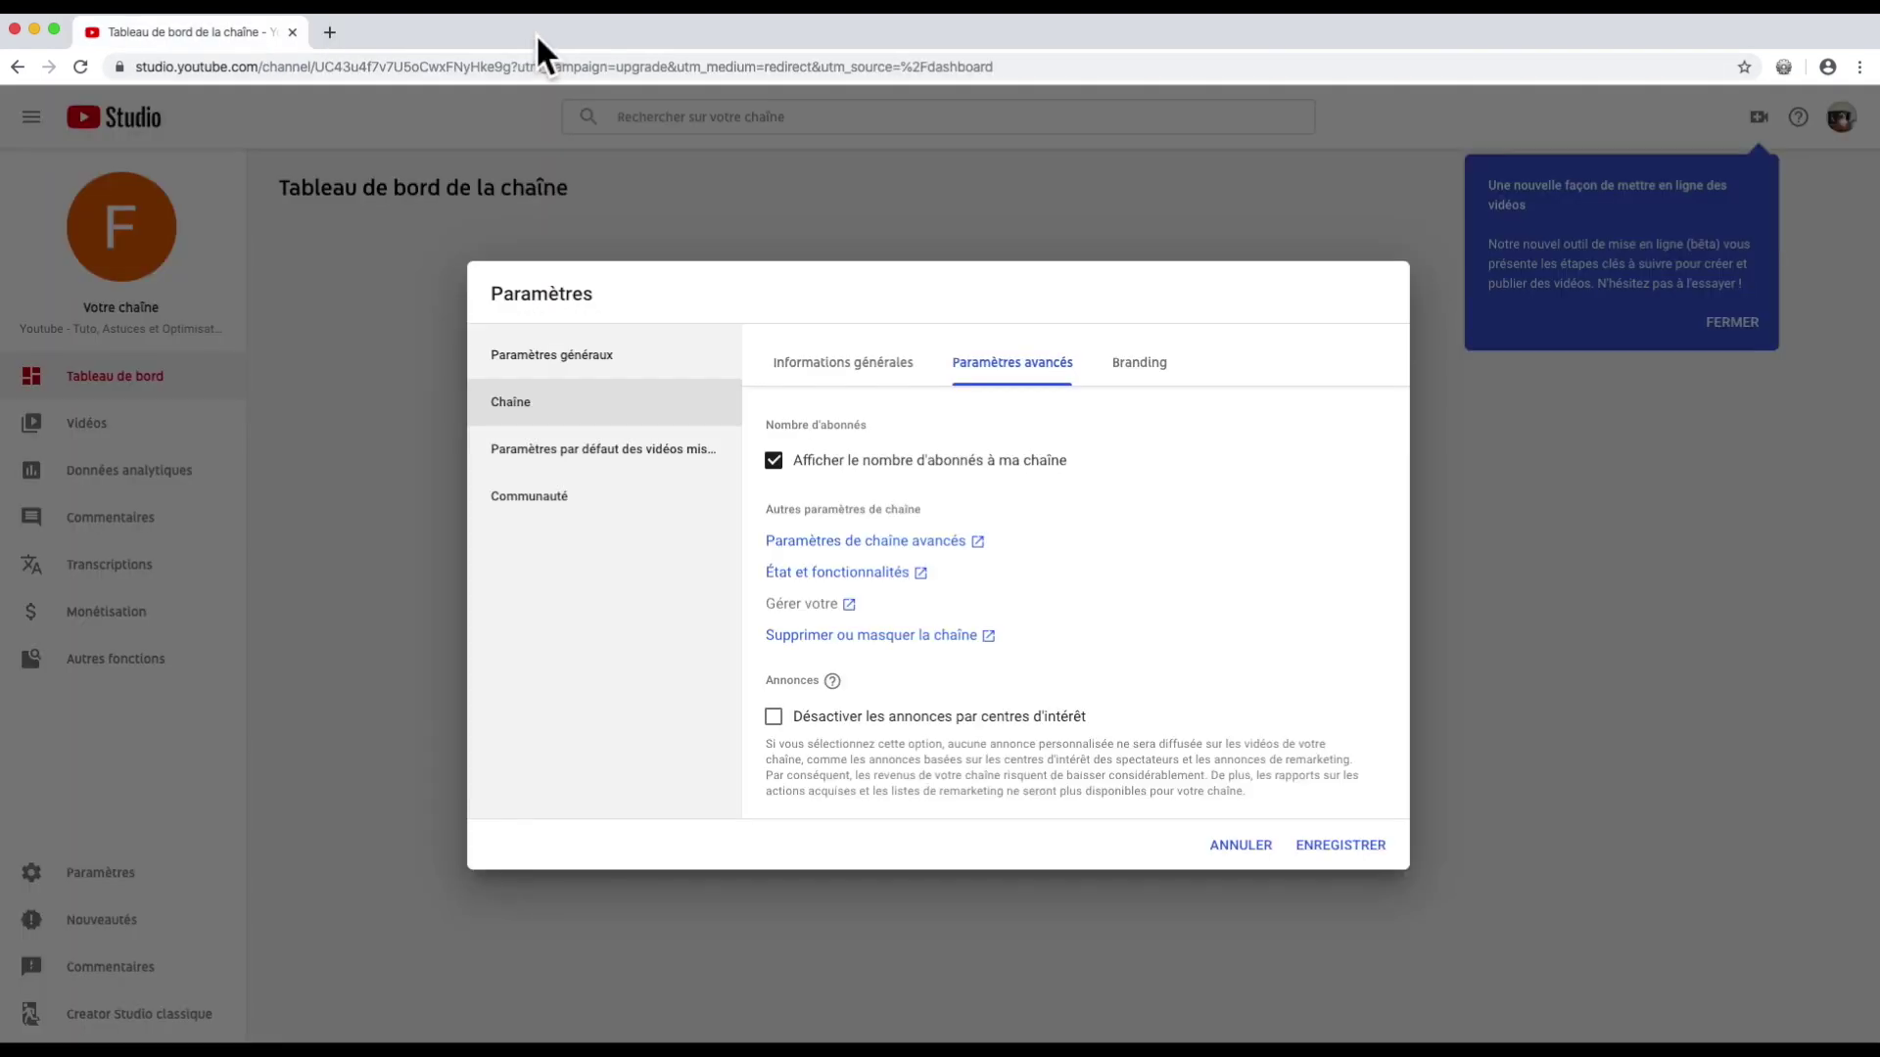
Step: Open État et fonctionnalités and activate live streaming, reaching the account validation page
left_click(798, 577)
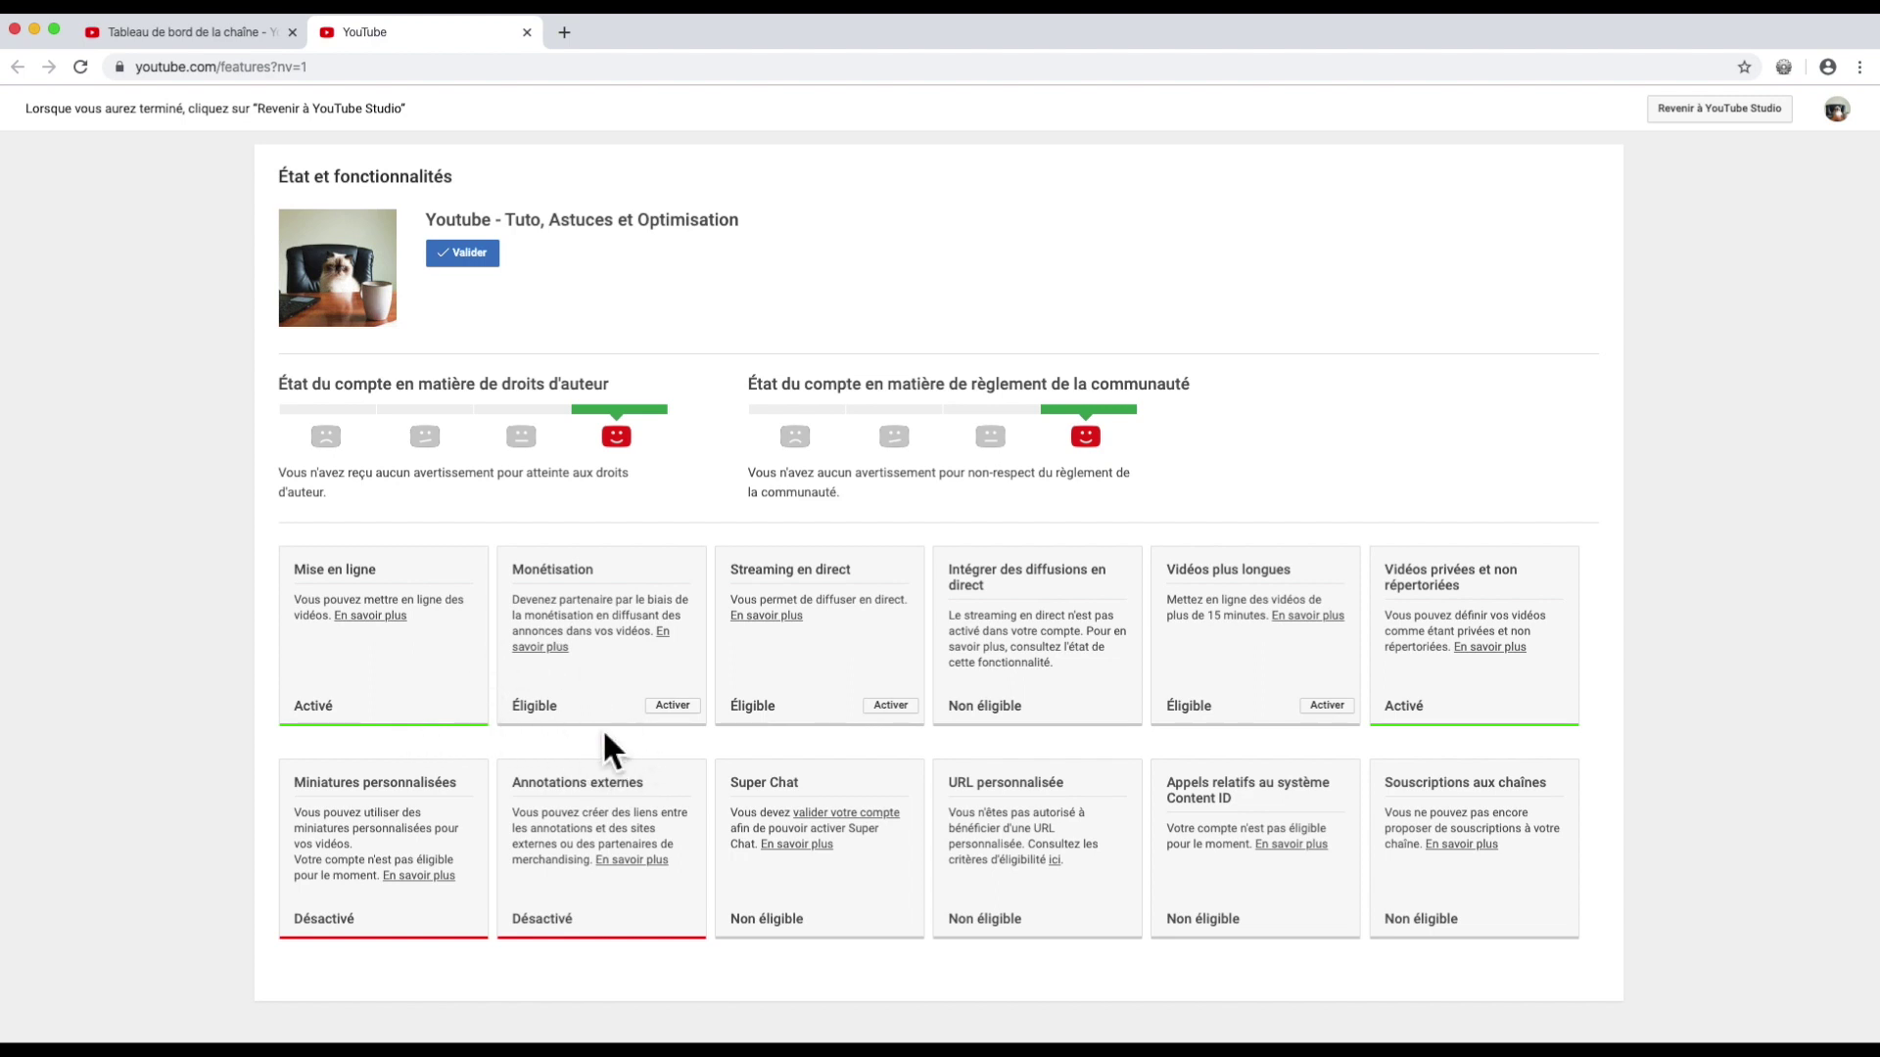
left_click(672, 705)
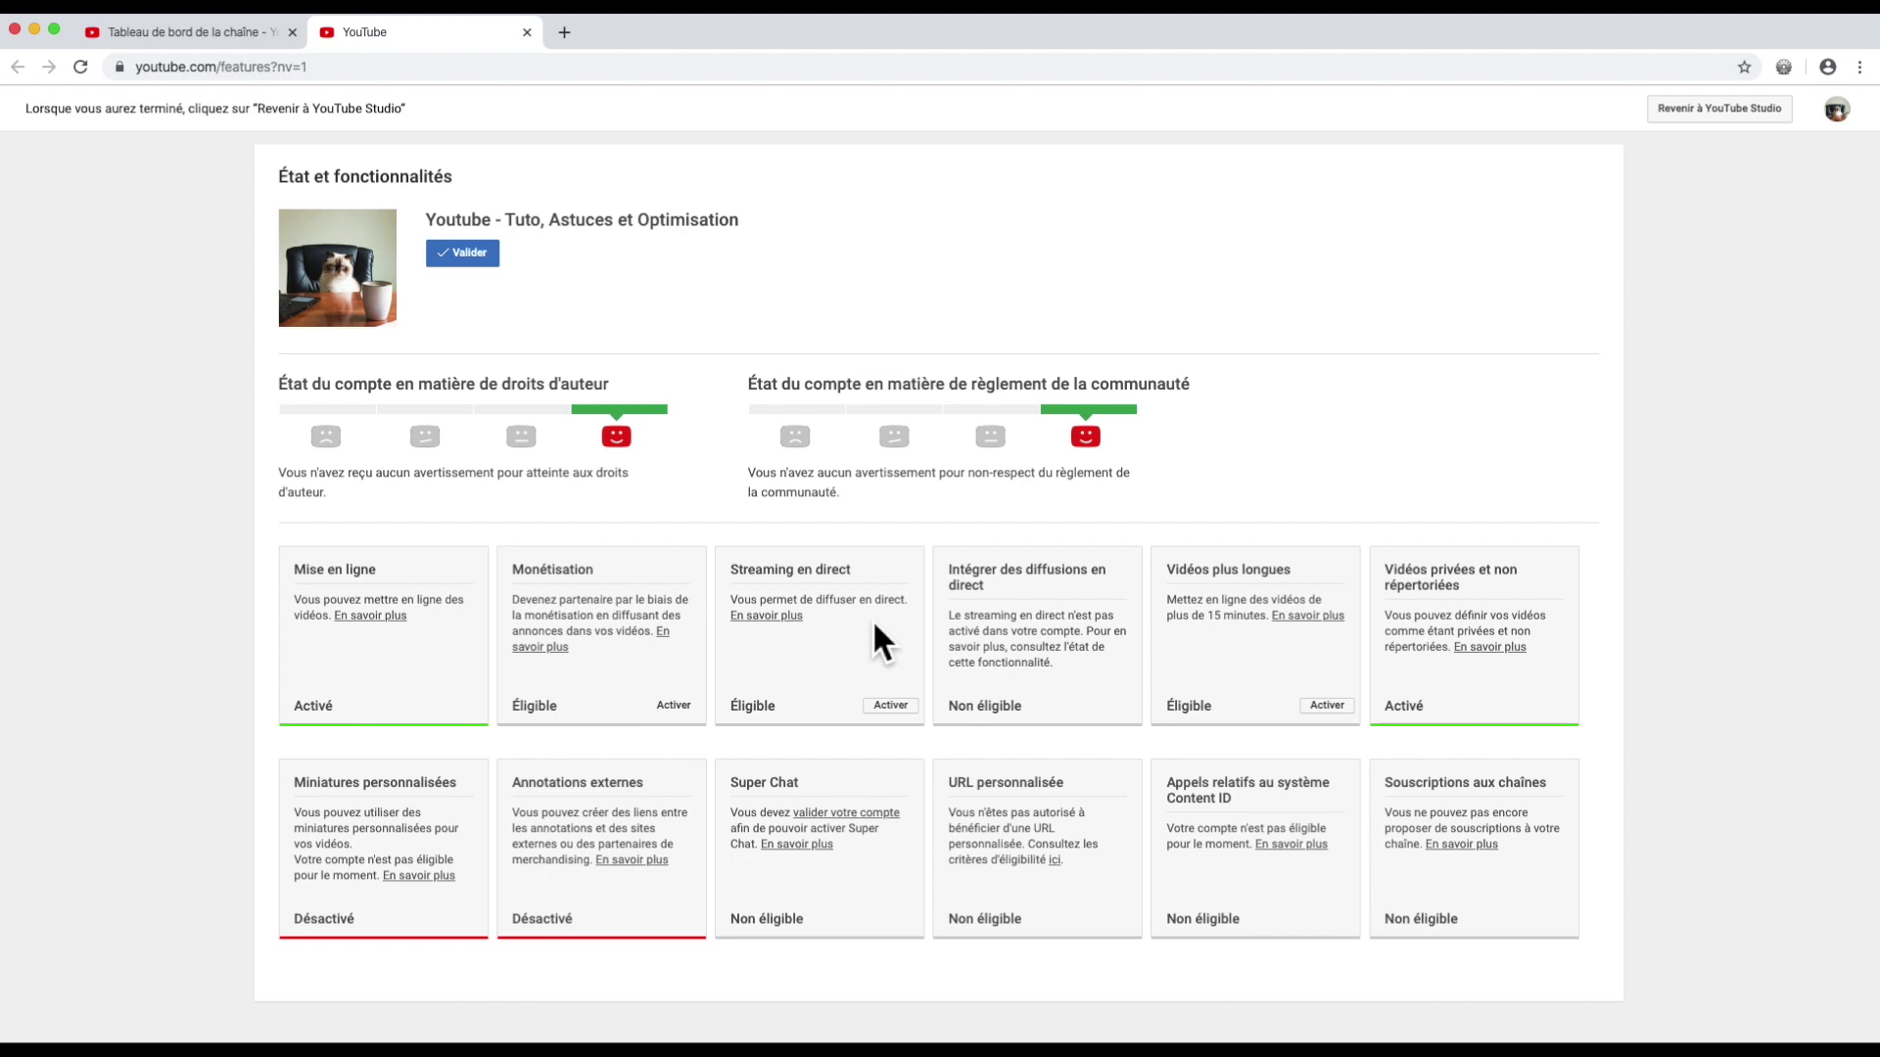
left_click(889, 704)
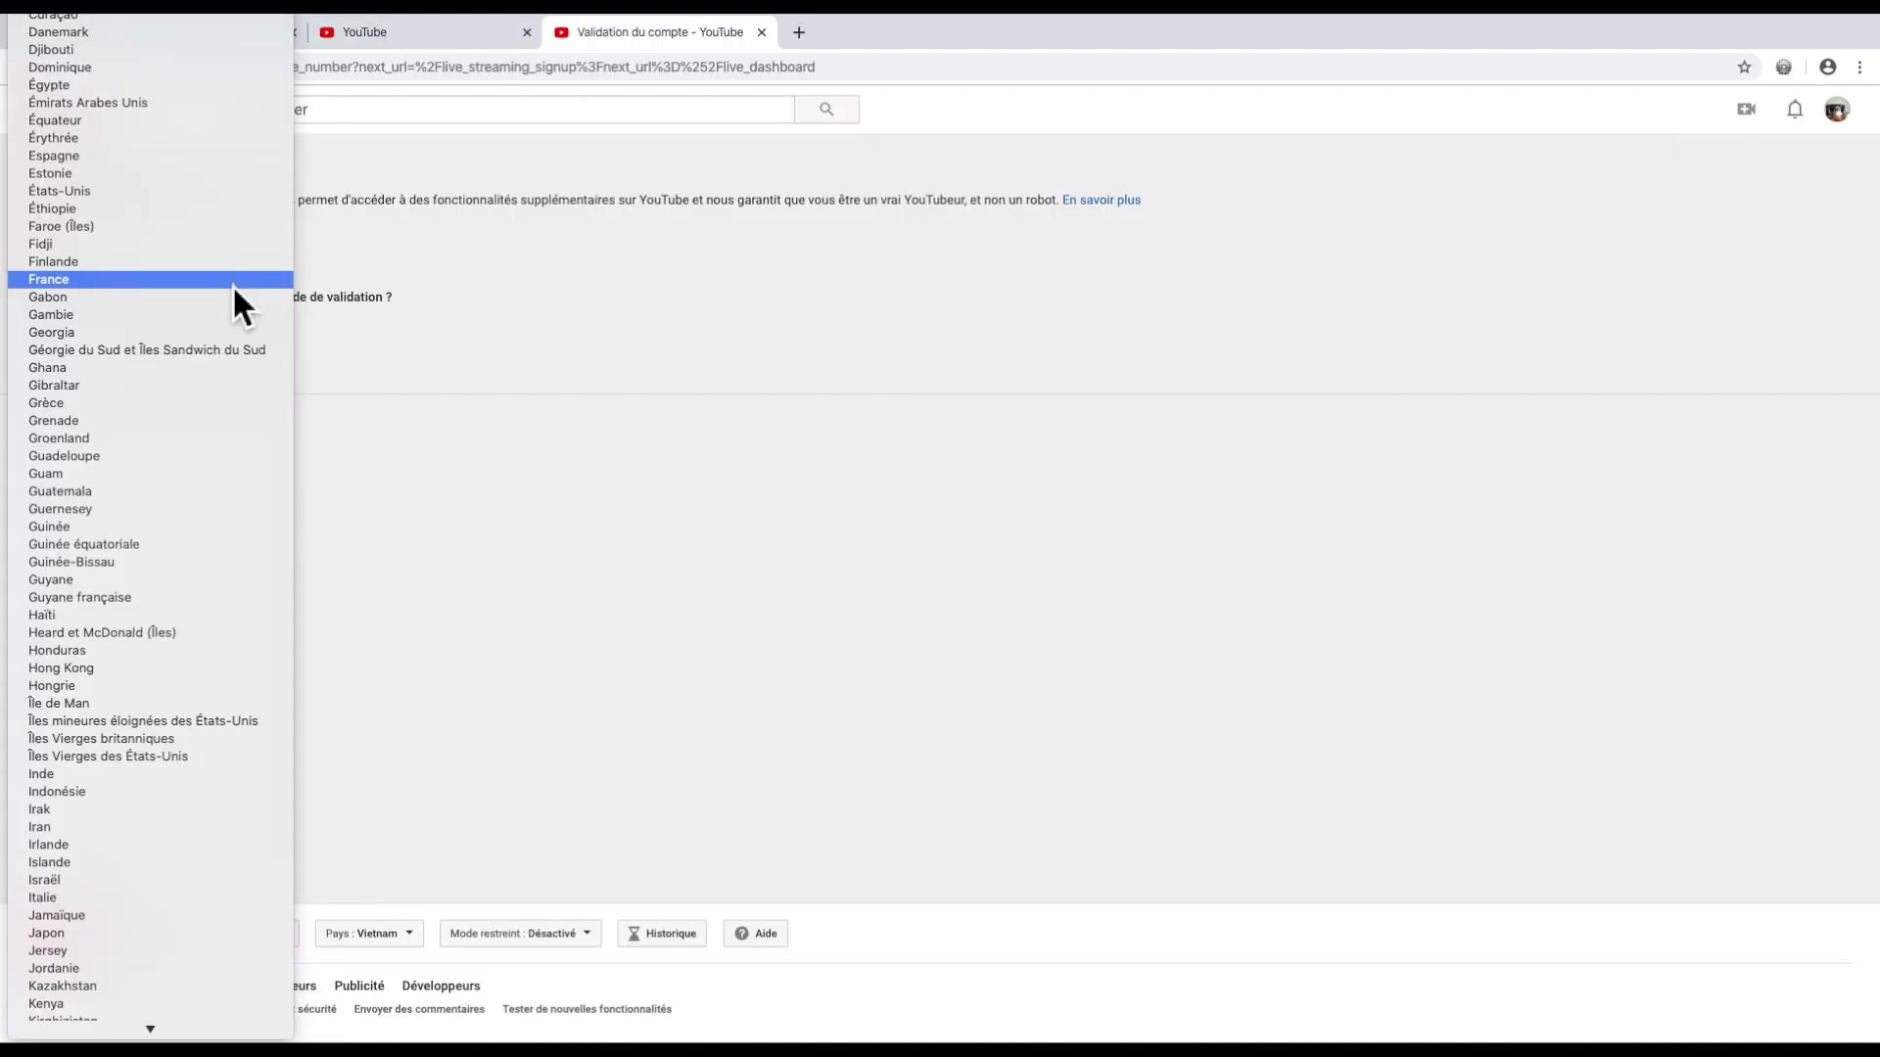
Step: Choose France for validation, then abandon validation for streaming, long videos and verification, closing those tabs
left_click(235, 282)
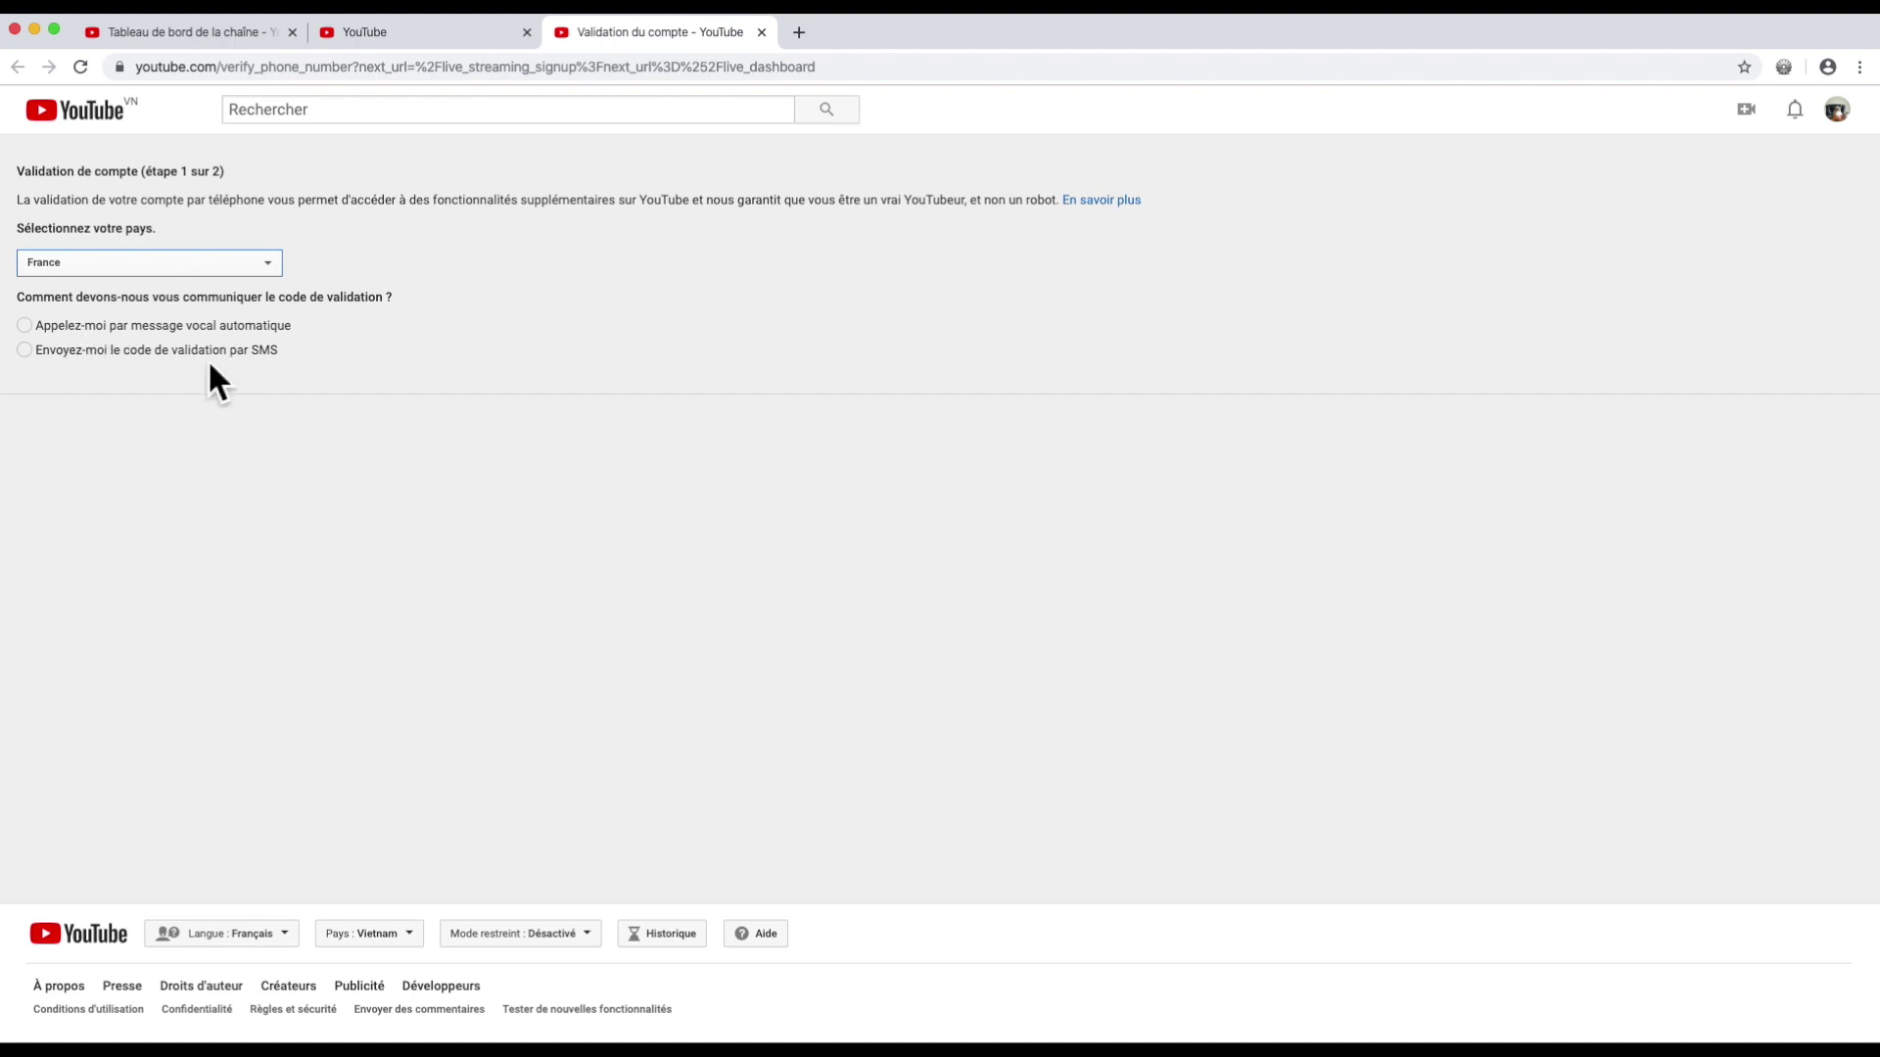
left_click(763, 33)
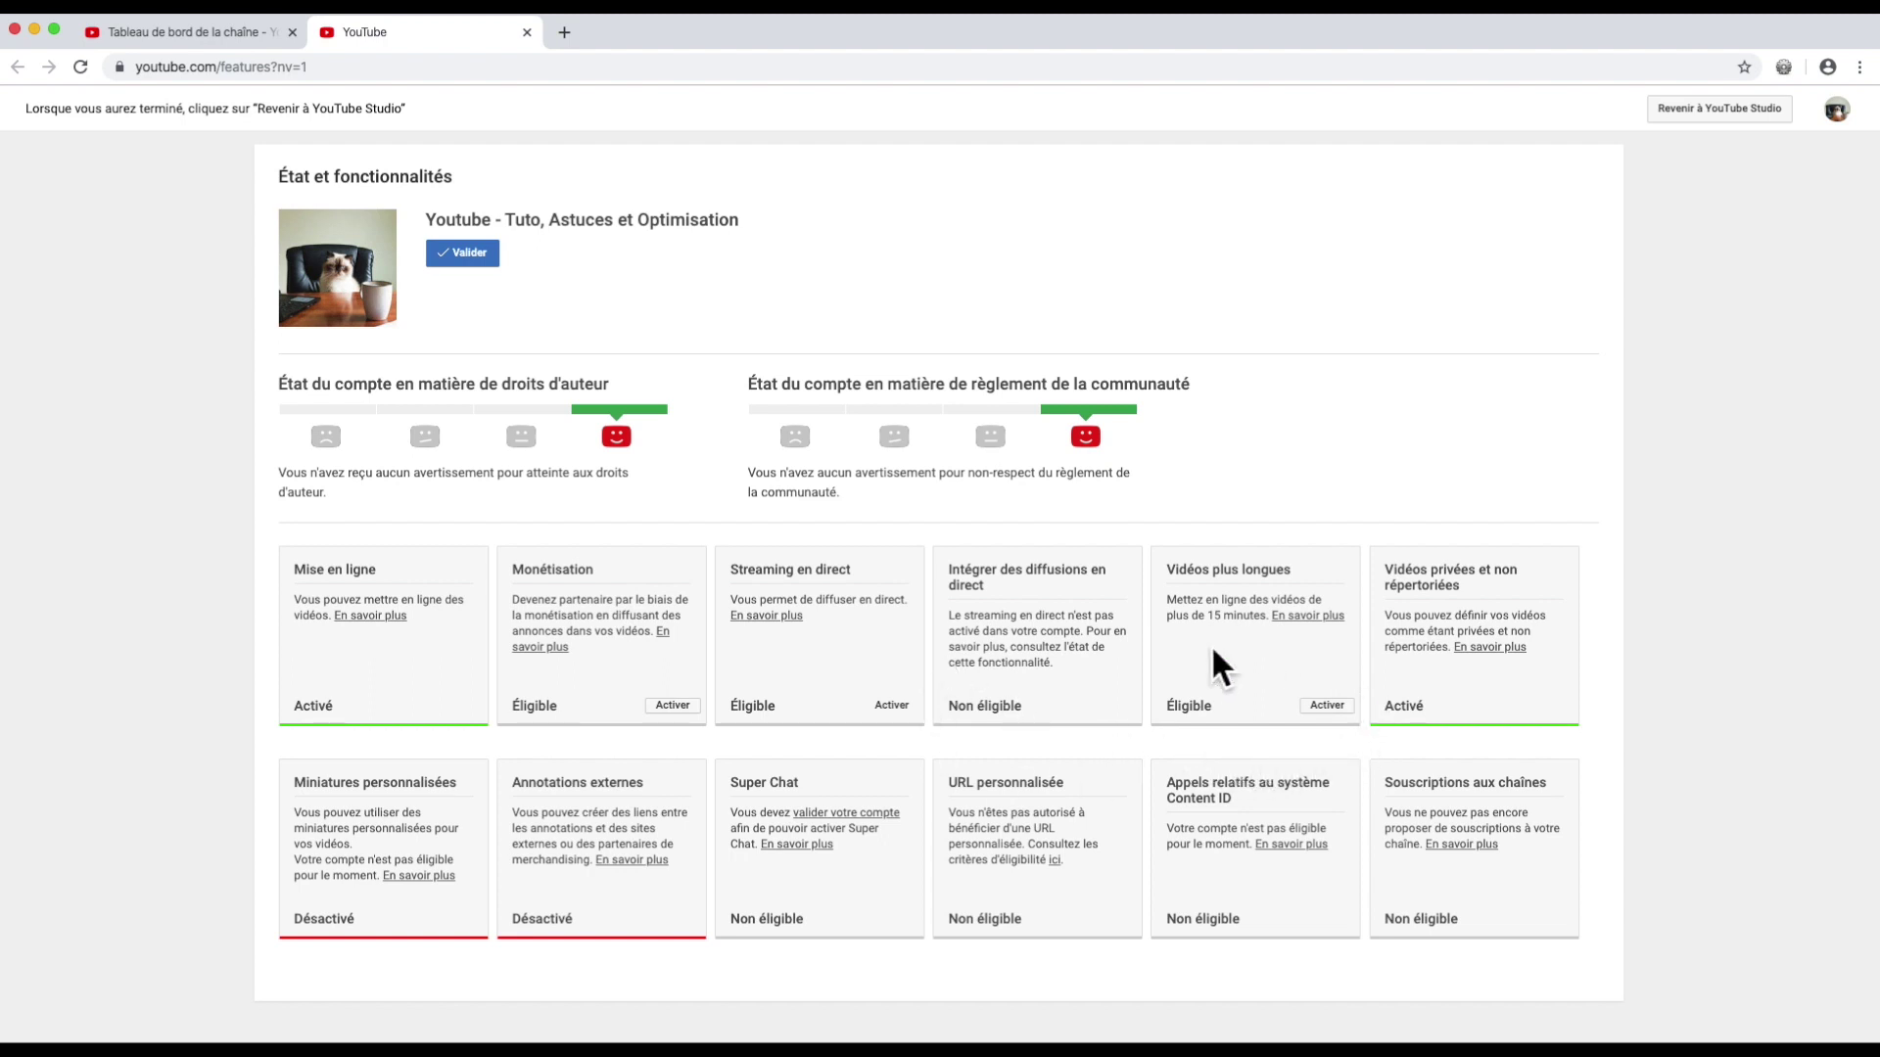
left_click(1327, 705)
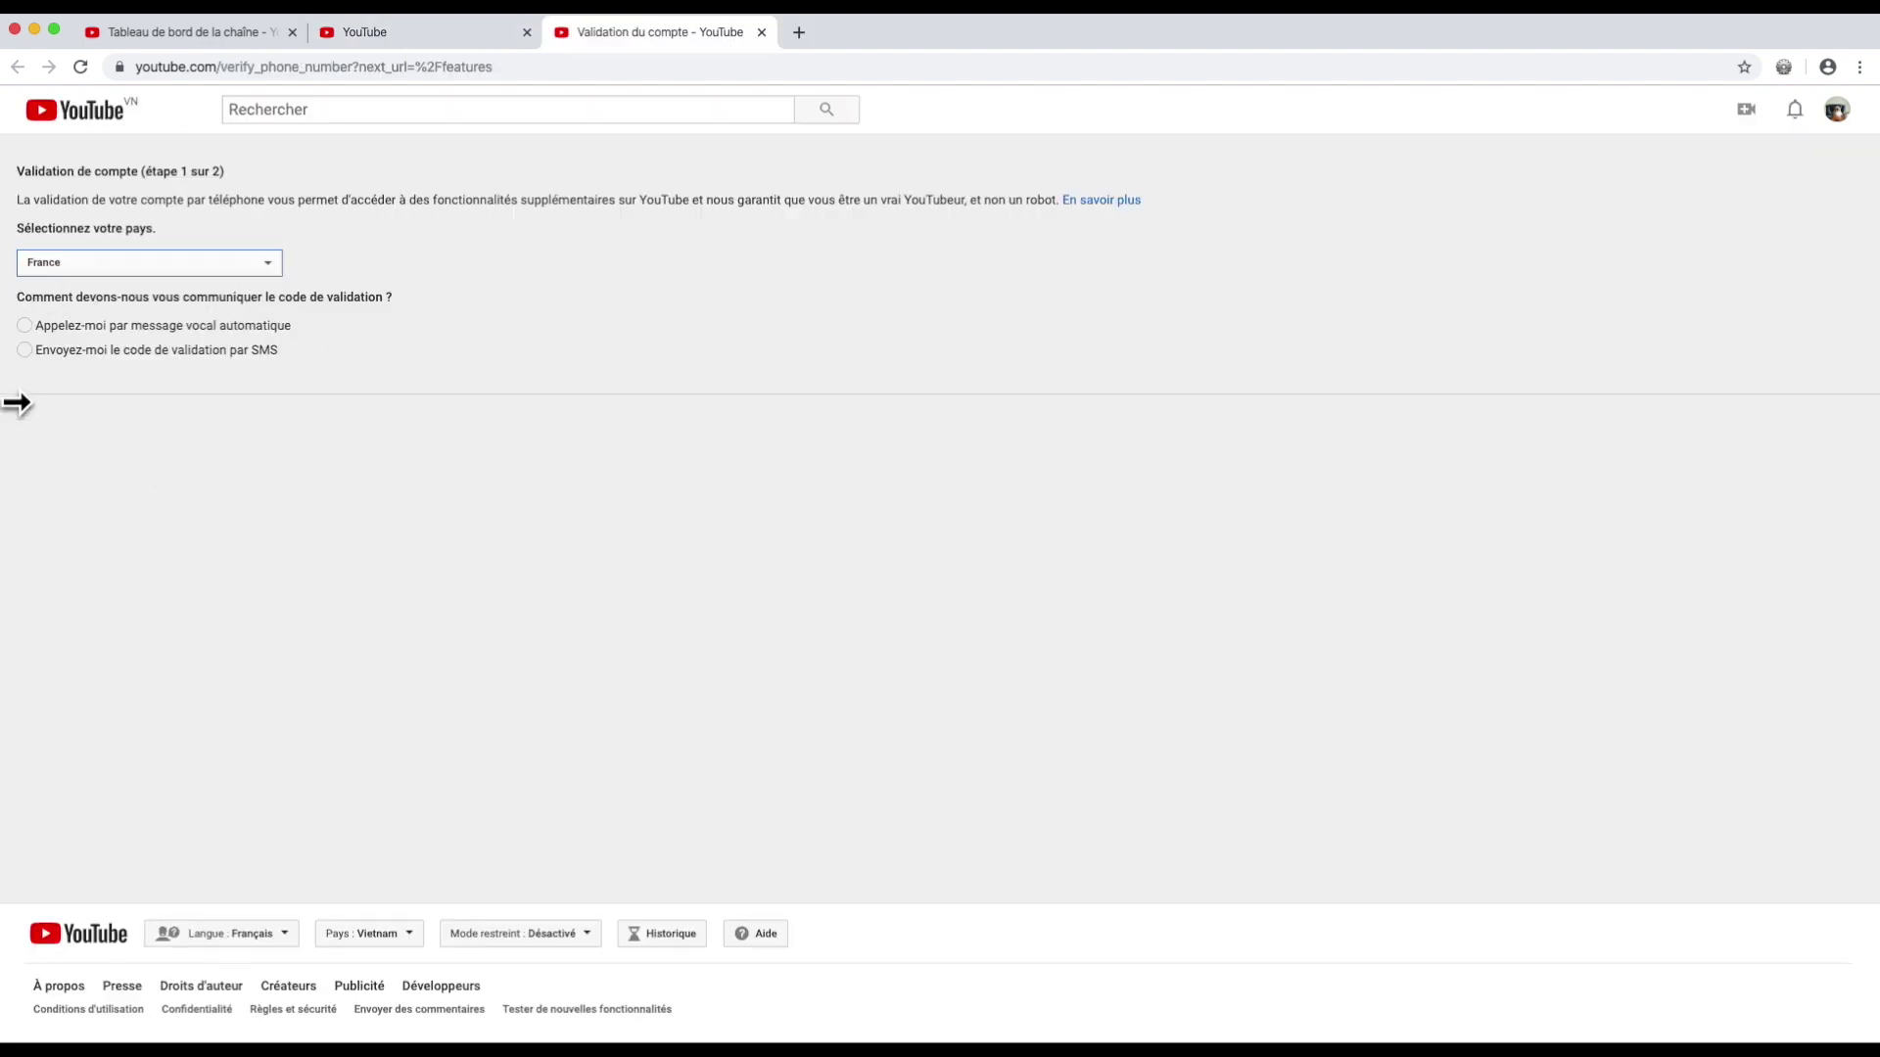
left_click(762, 33)
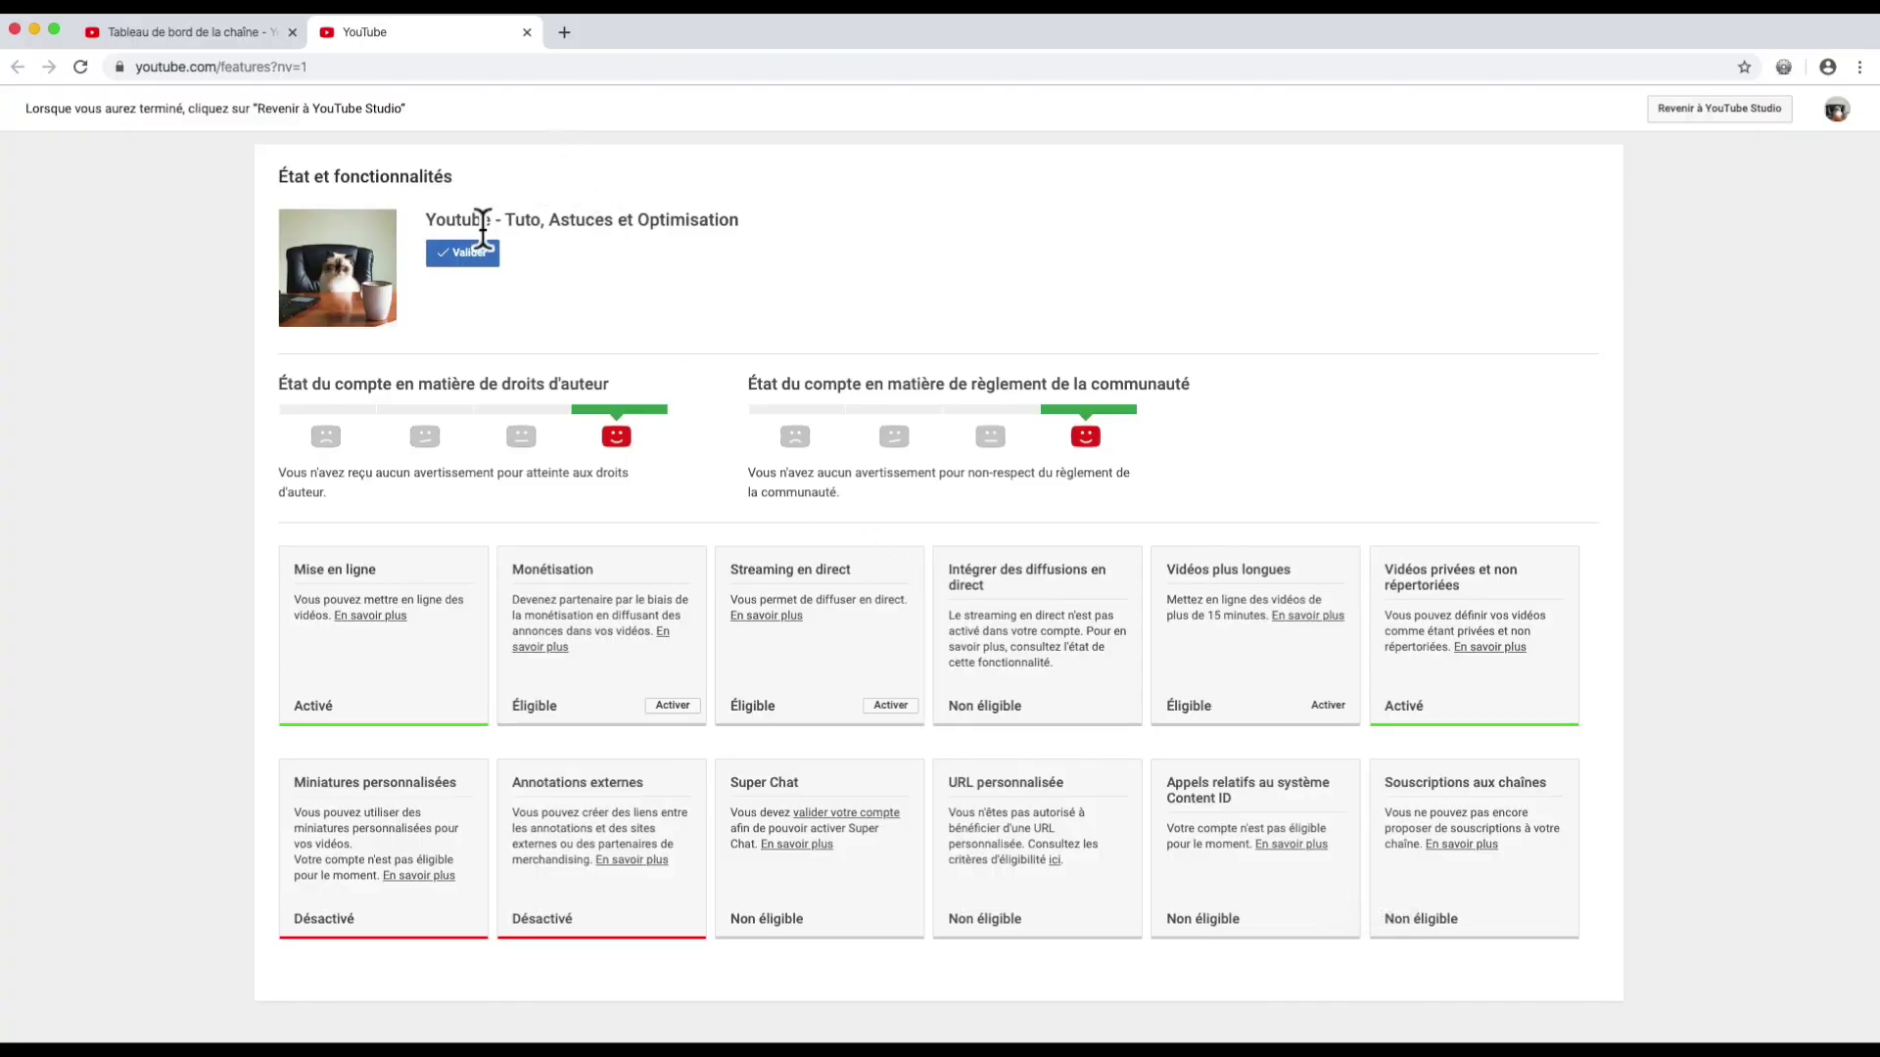
left_click(456, 255)
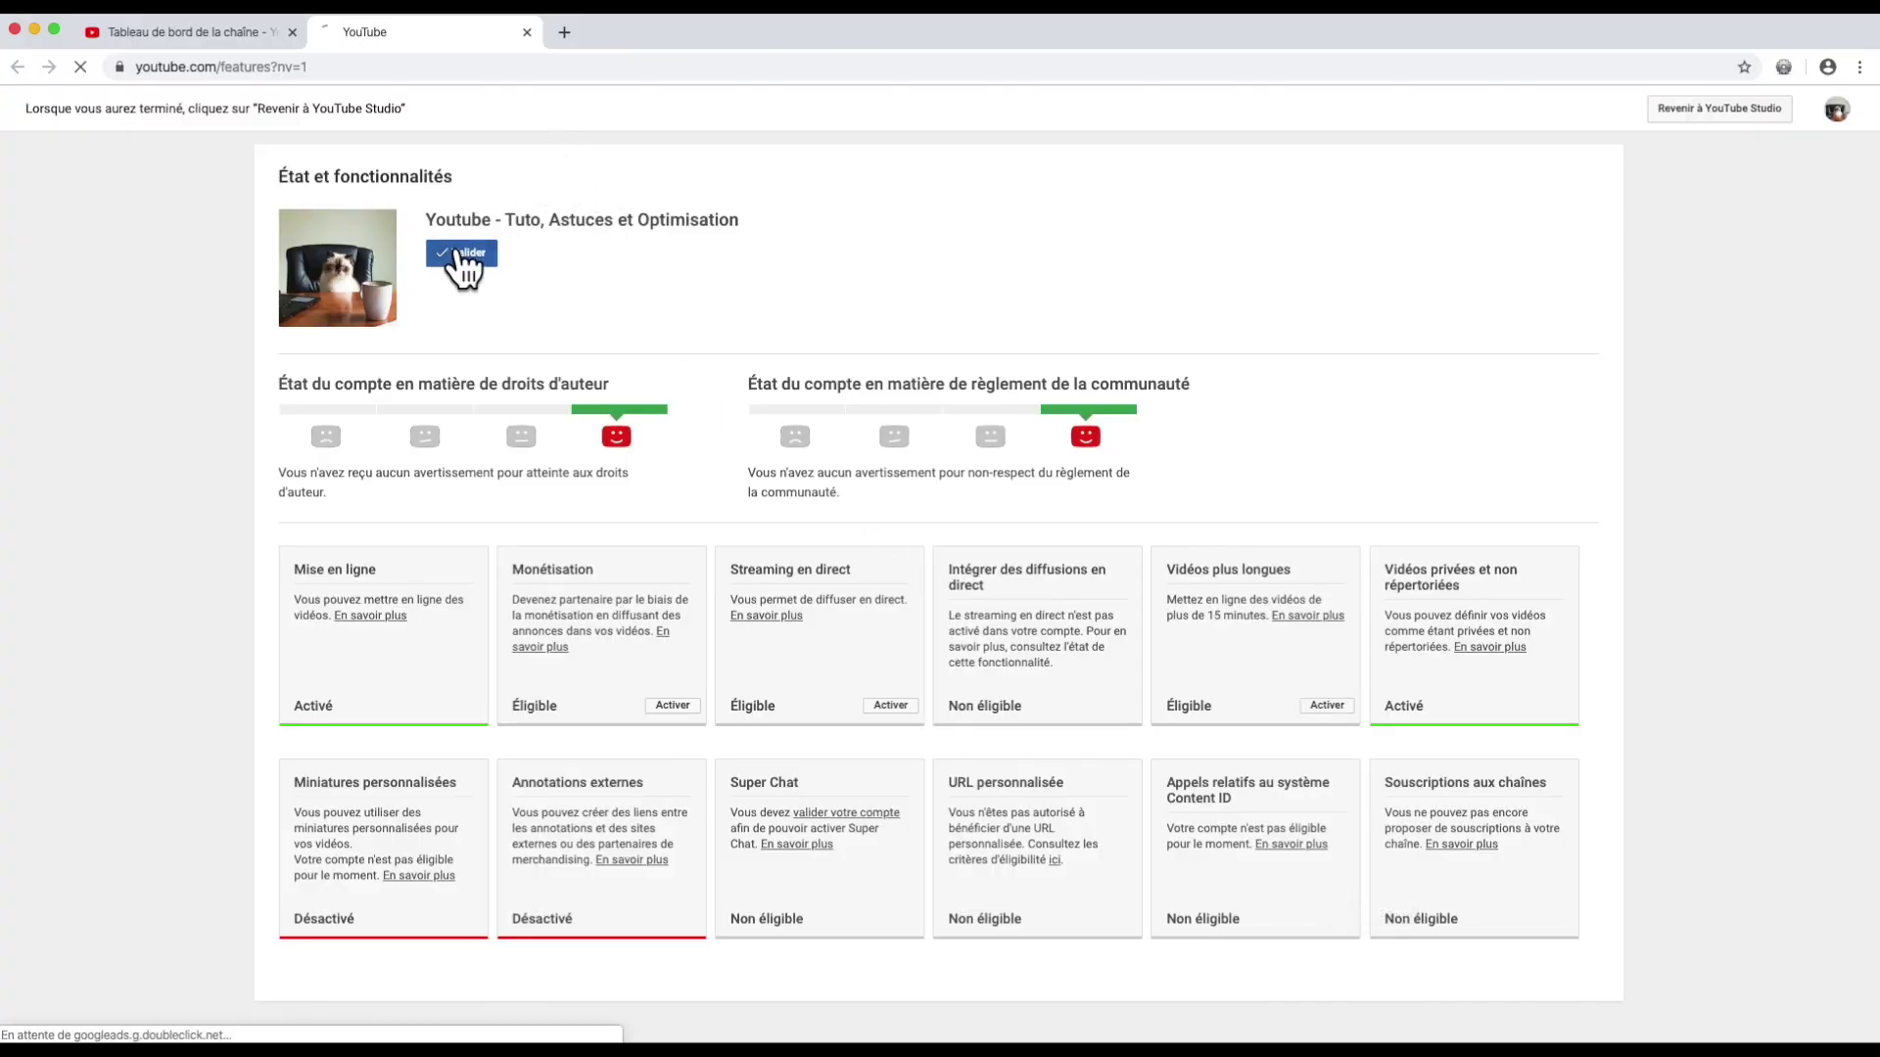
left_click(527, 31)
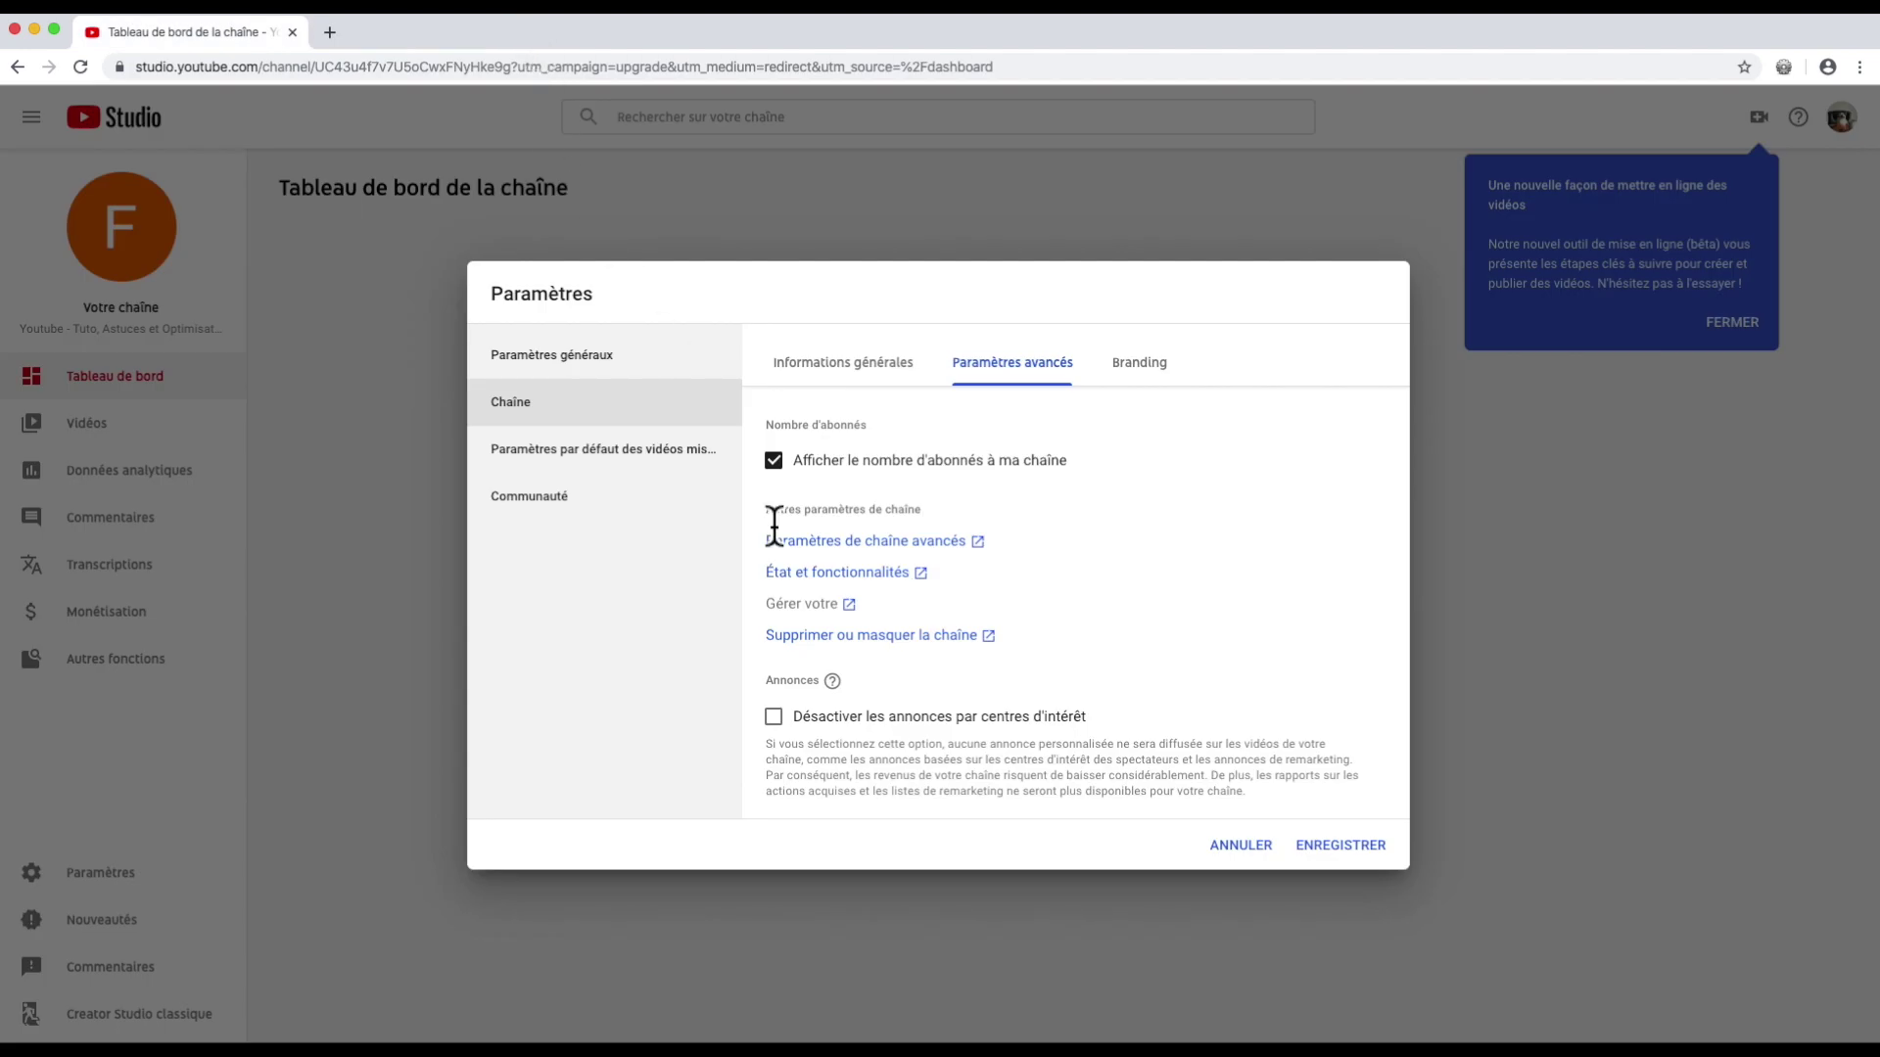
Step: Back out of the channel deletion option and the Google sign-in page to reach Branding settings
left_click(828, 637)
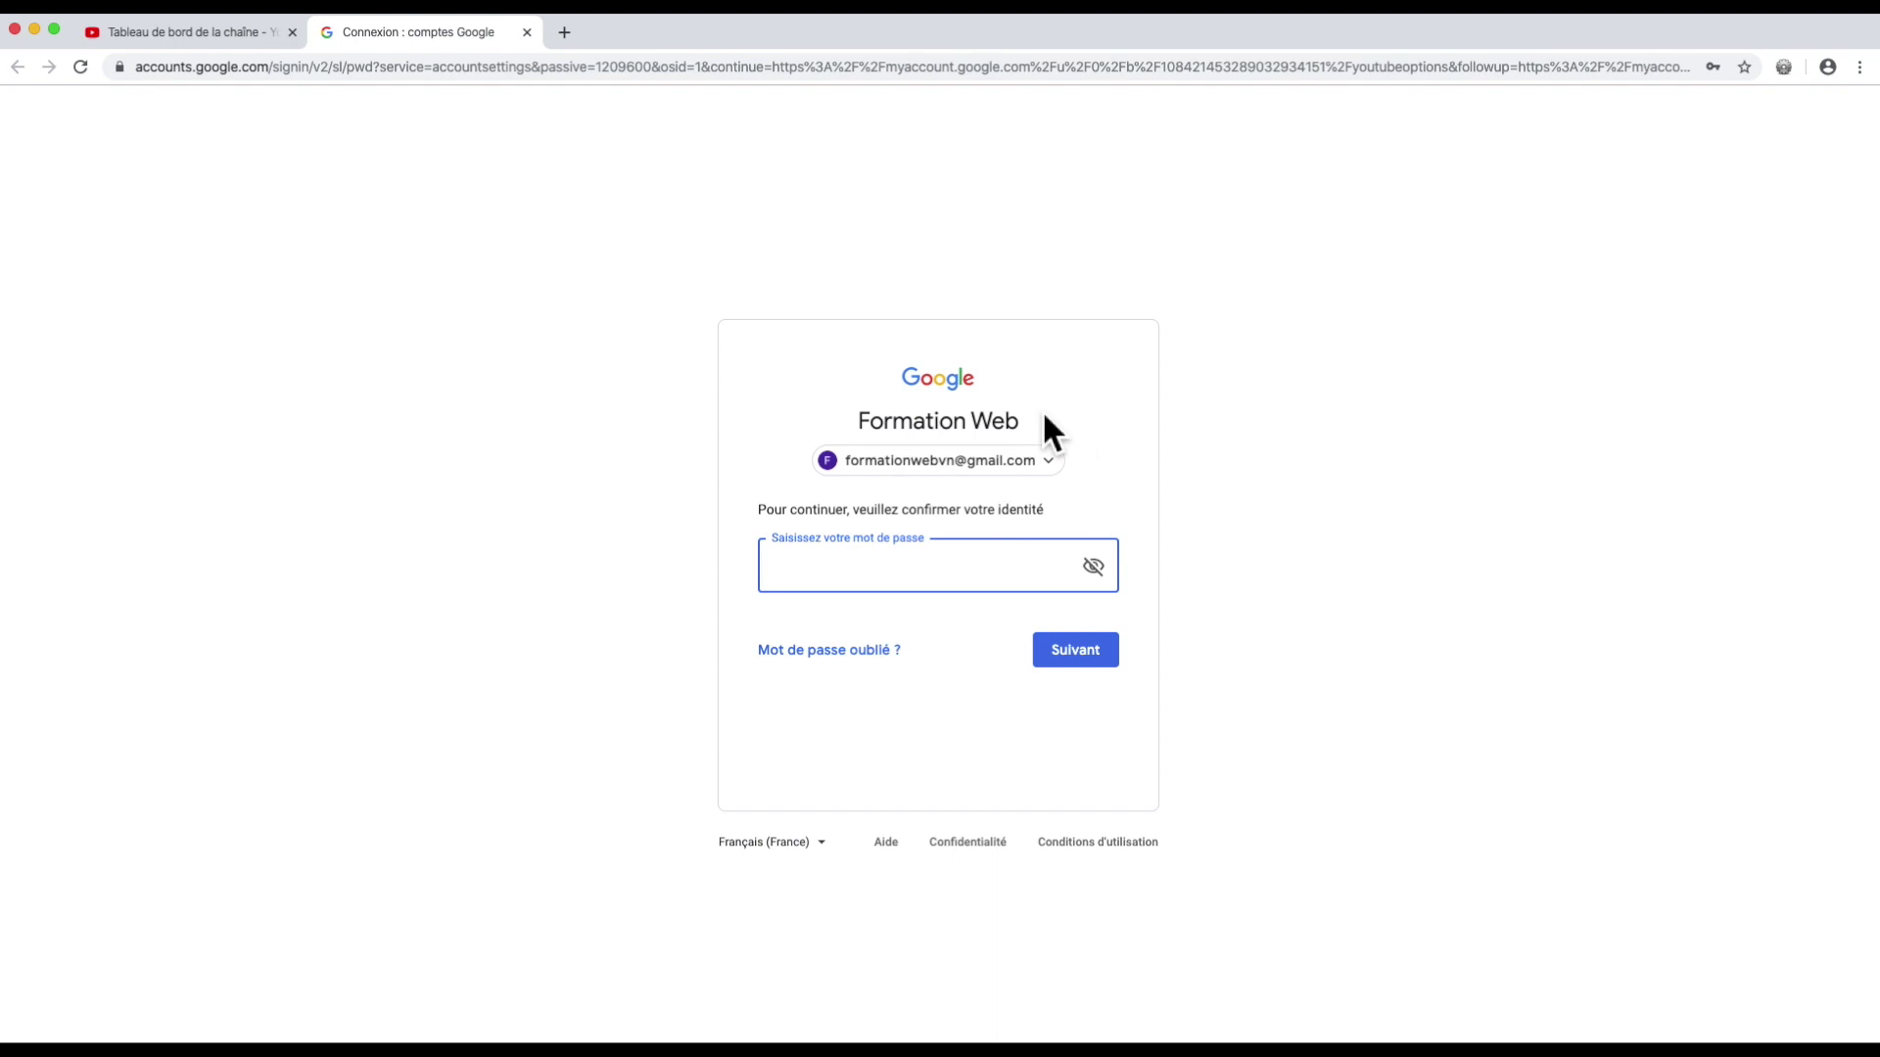
left_click(526, 32)
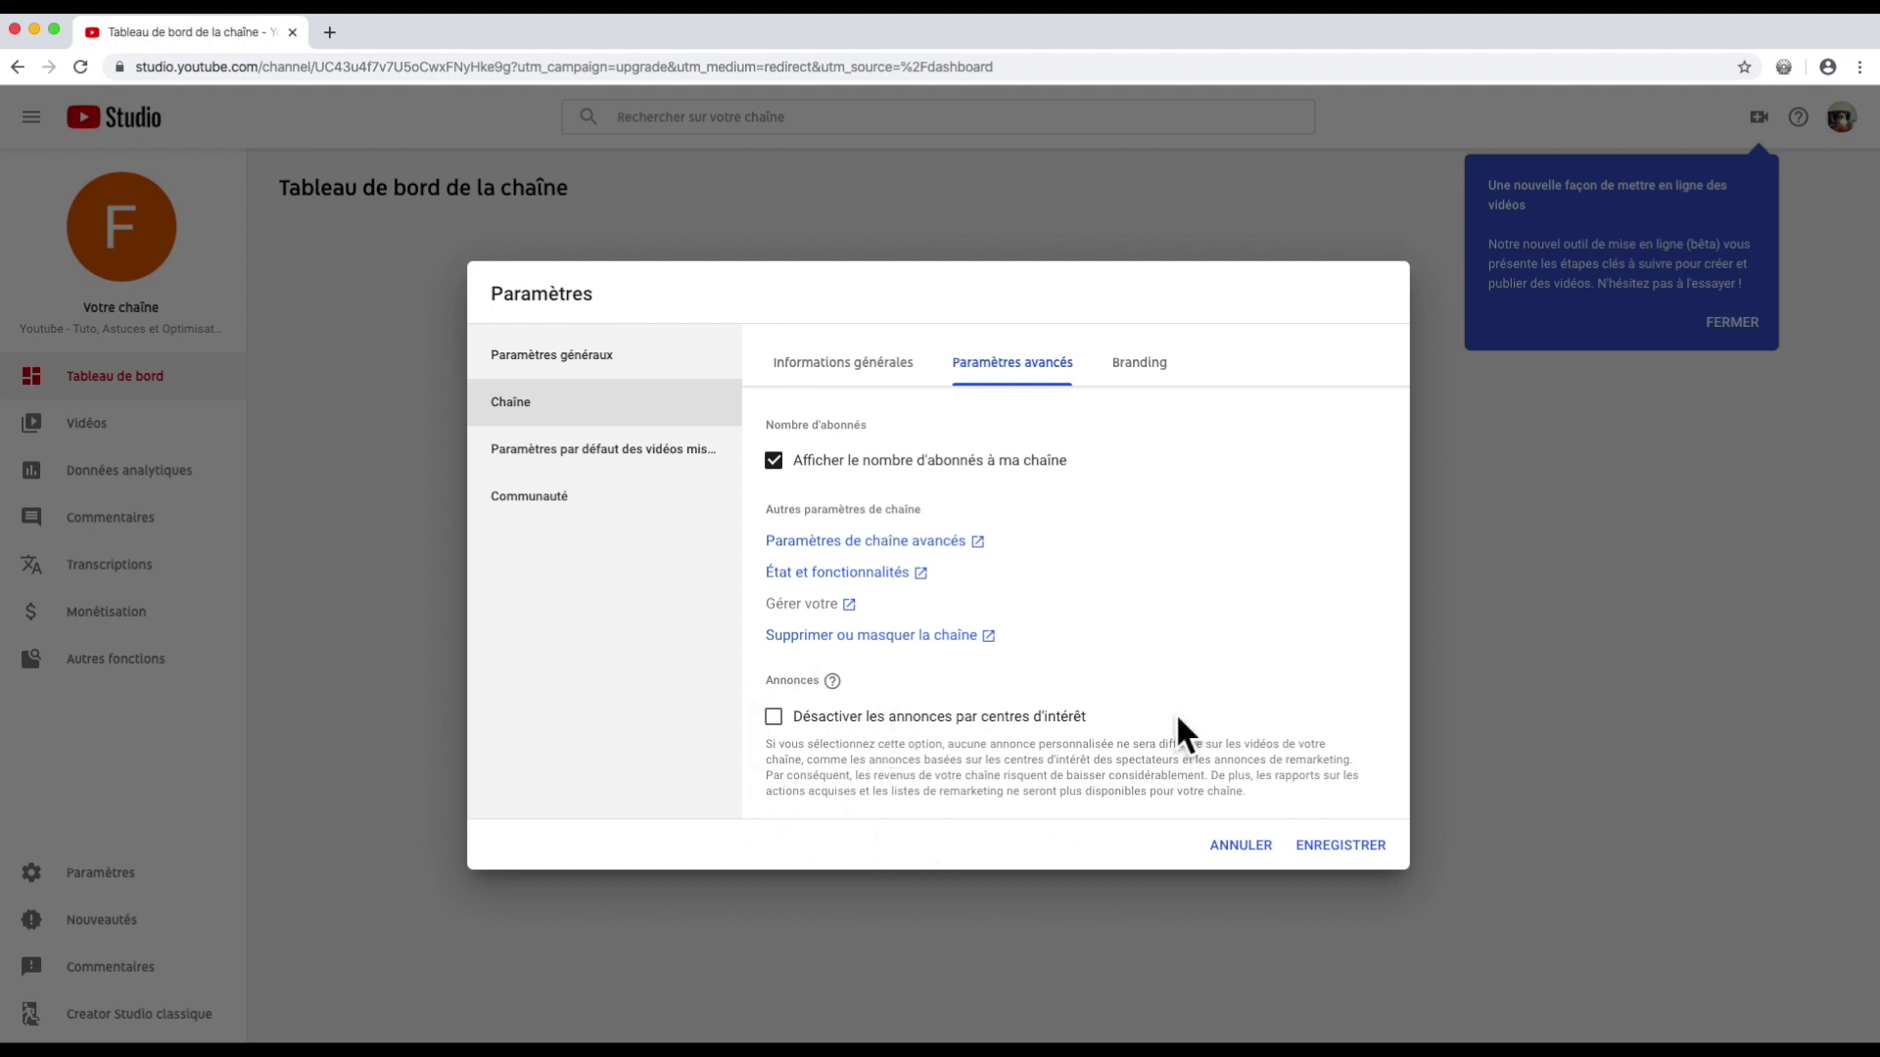
left_click(1144, 370)
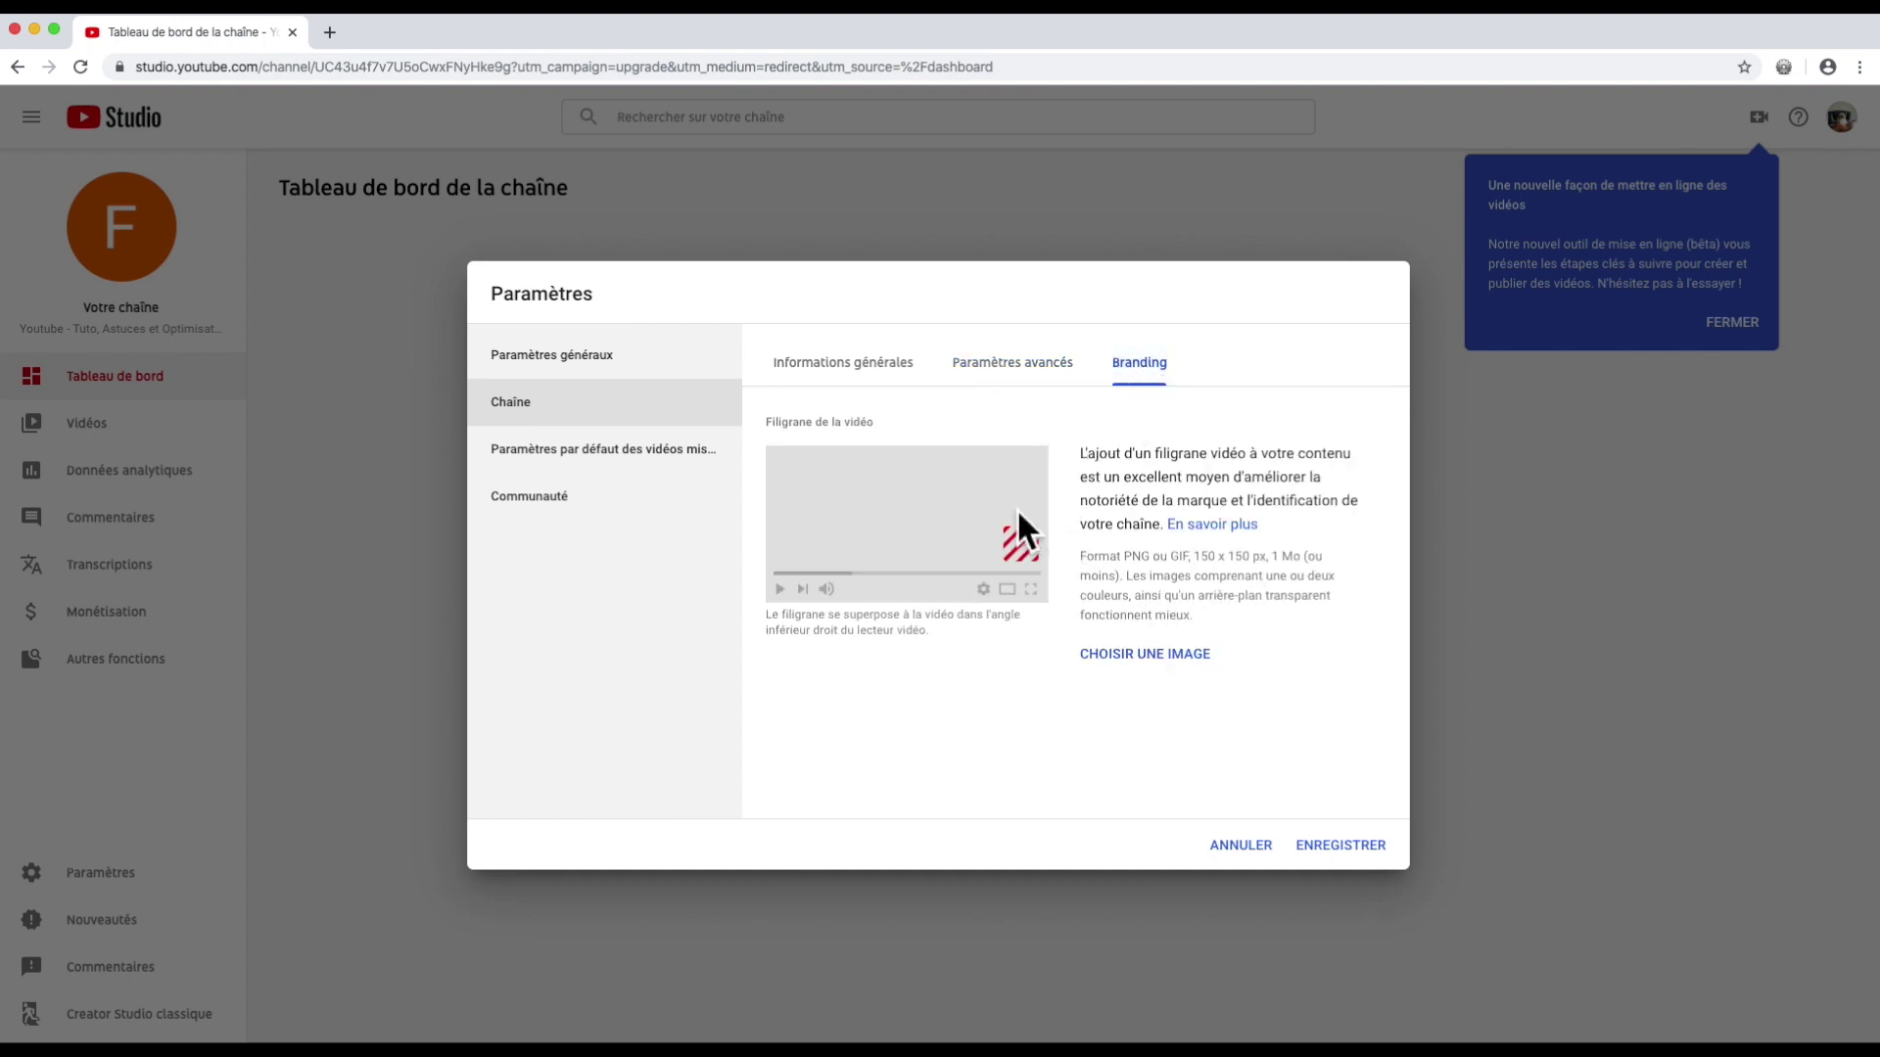
Step: Try to load the cat-at-a-desk JPG as the video watermark
left_click(1112, 658)
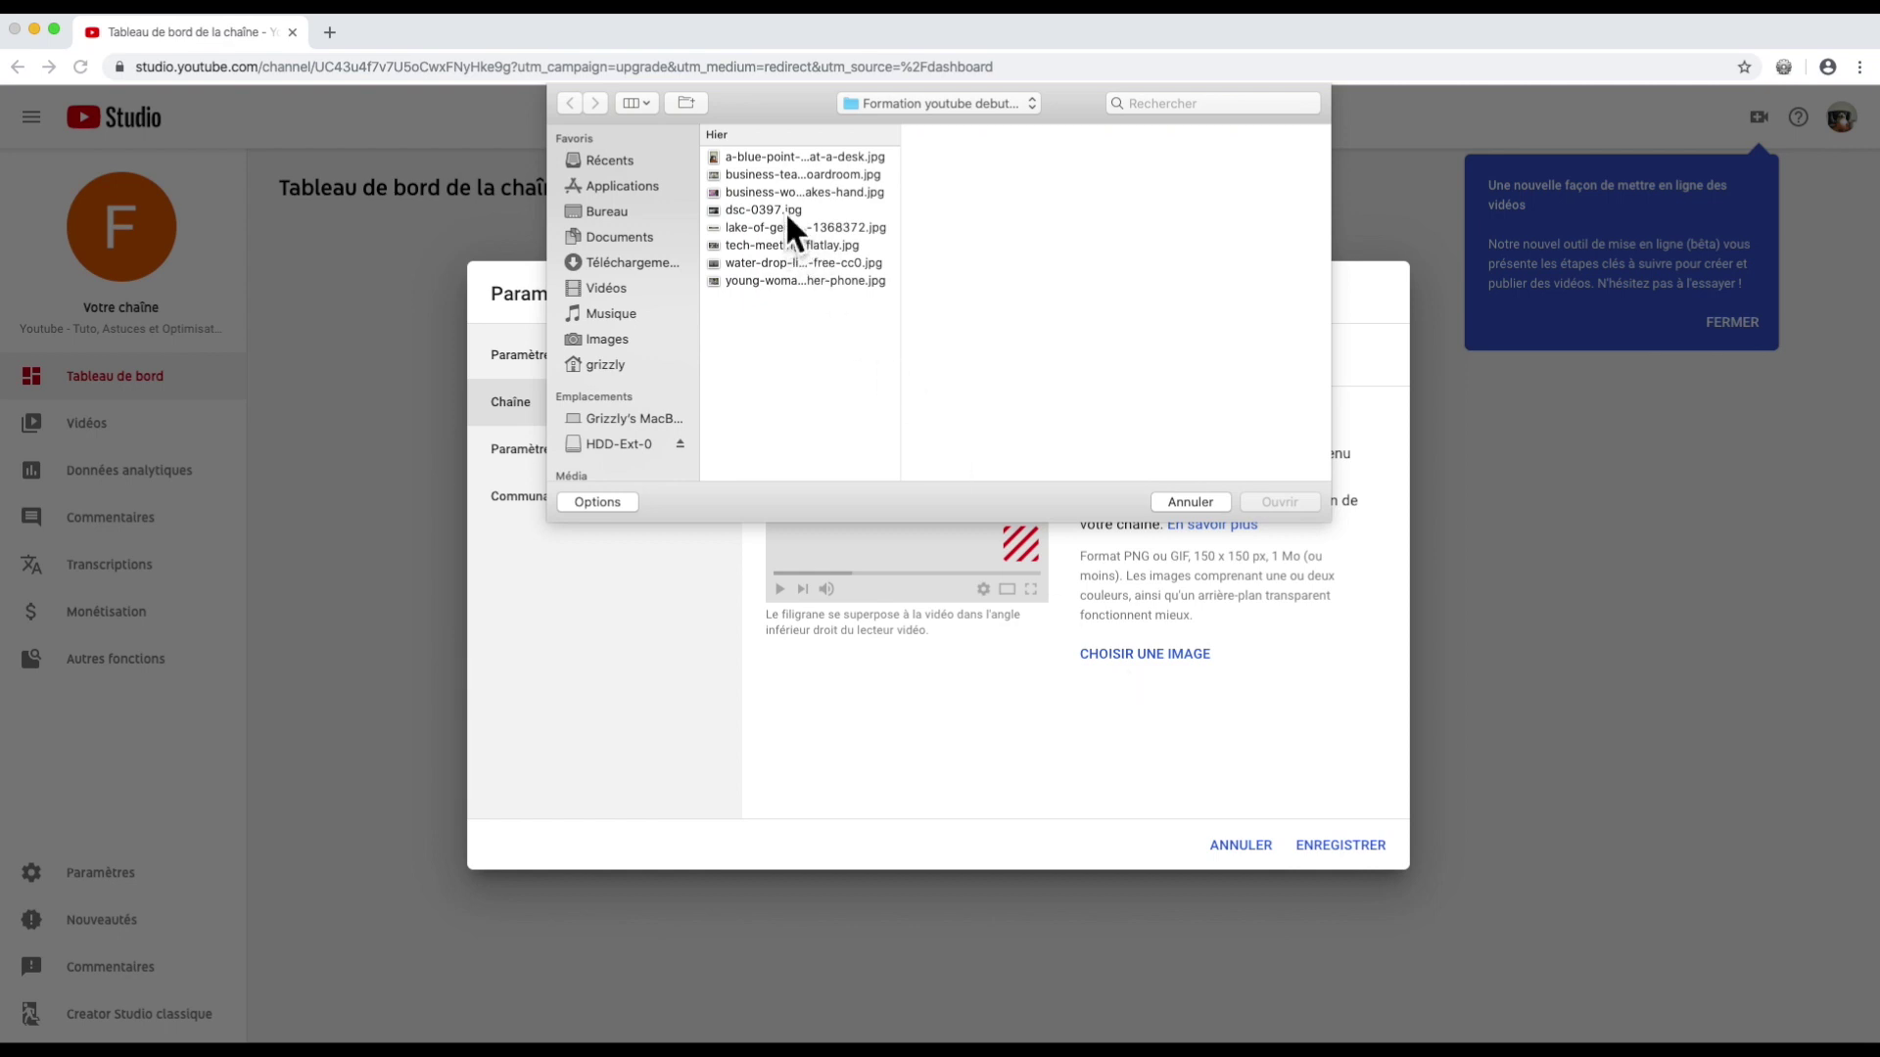
left_click(803, 159)
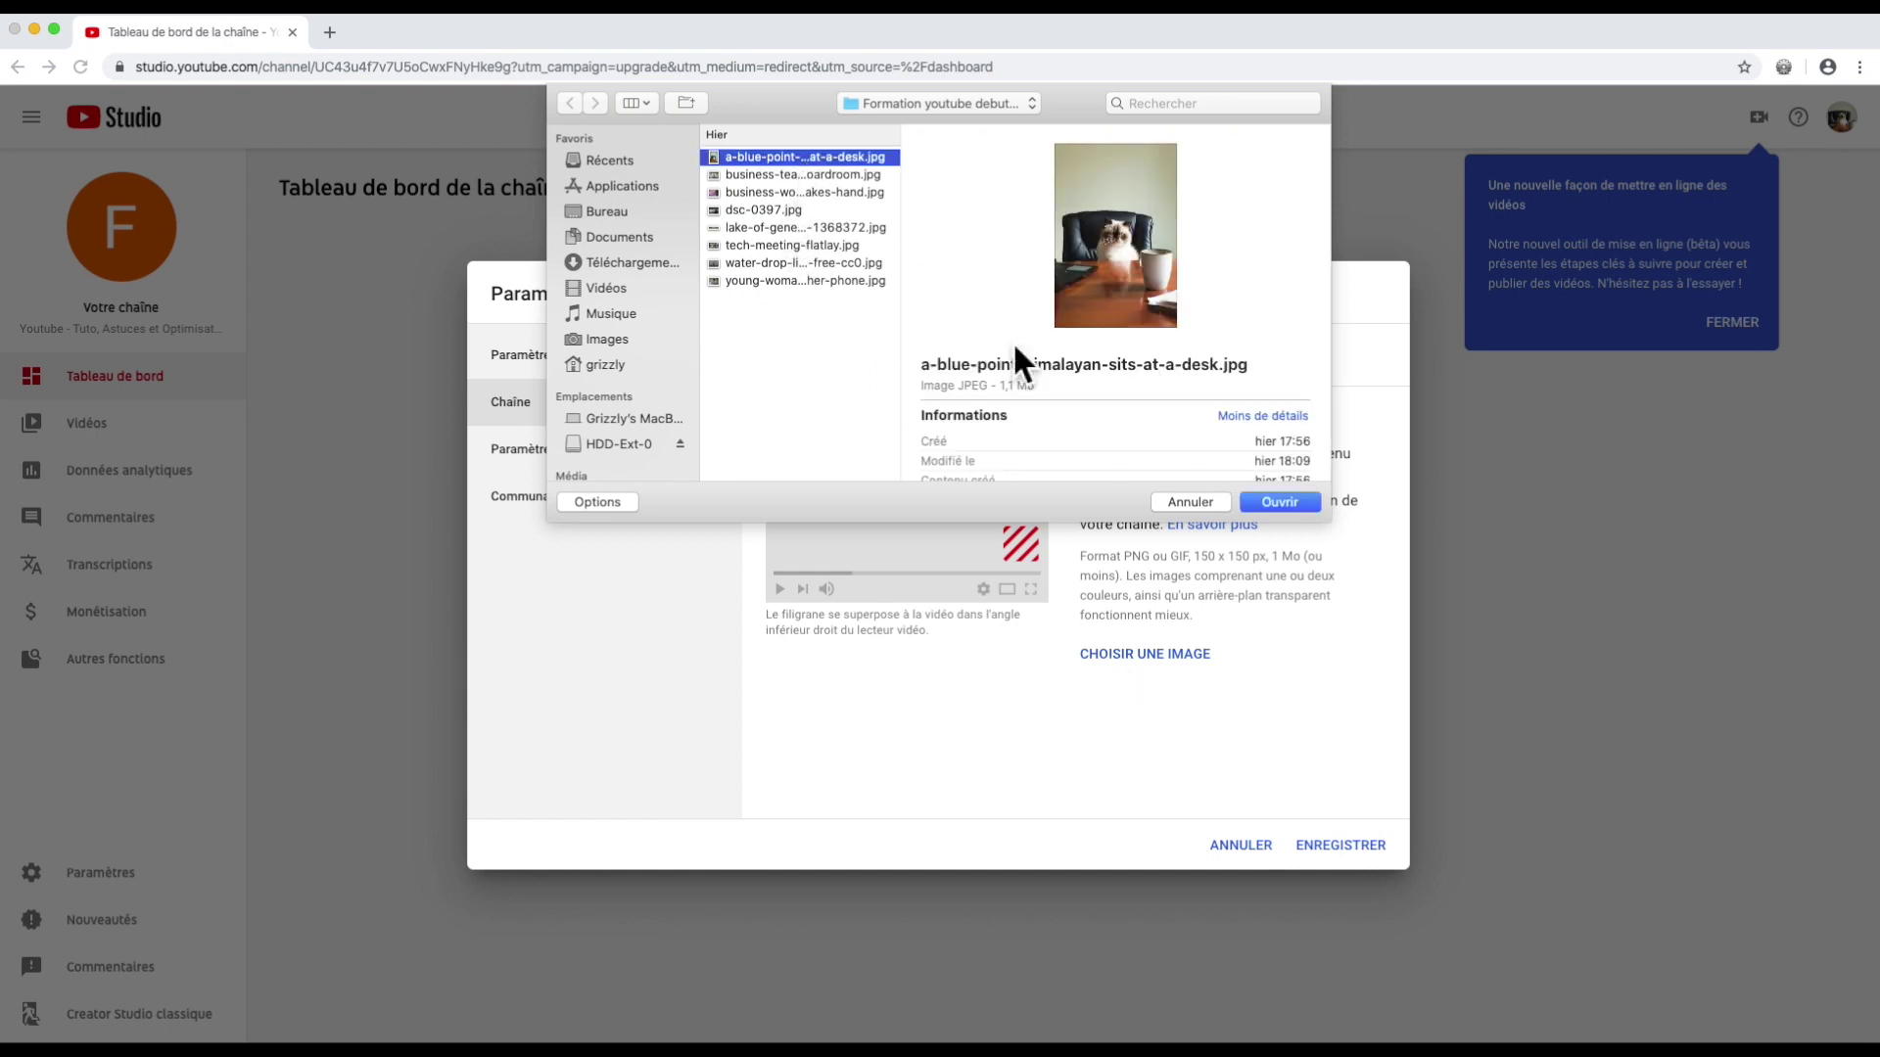
left_click(1290, 507)
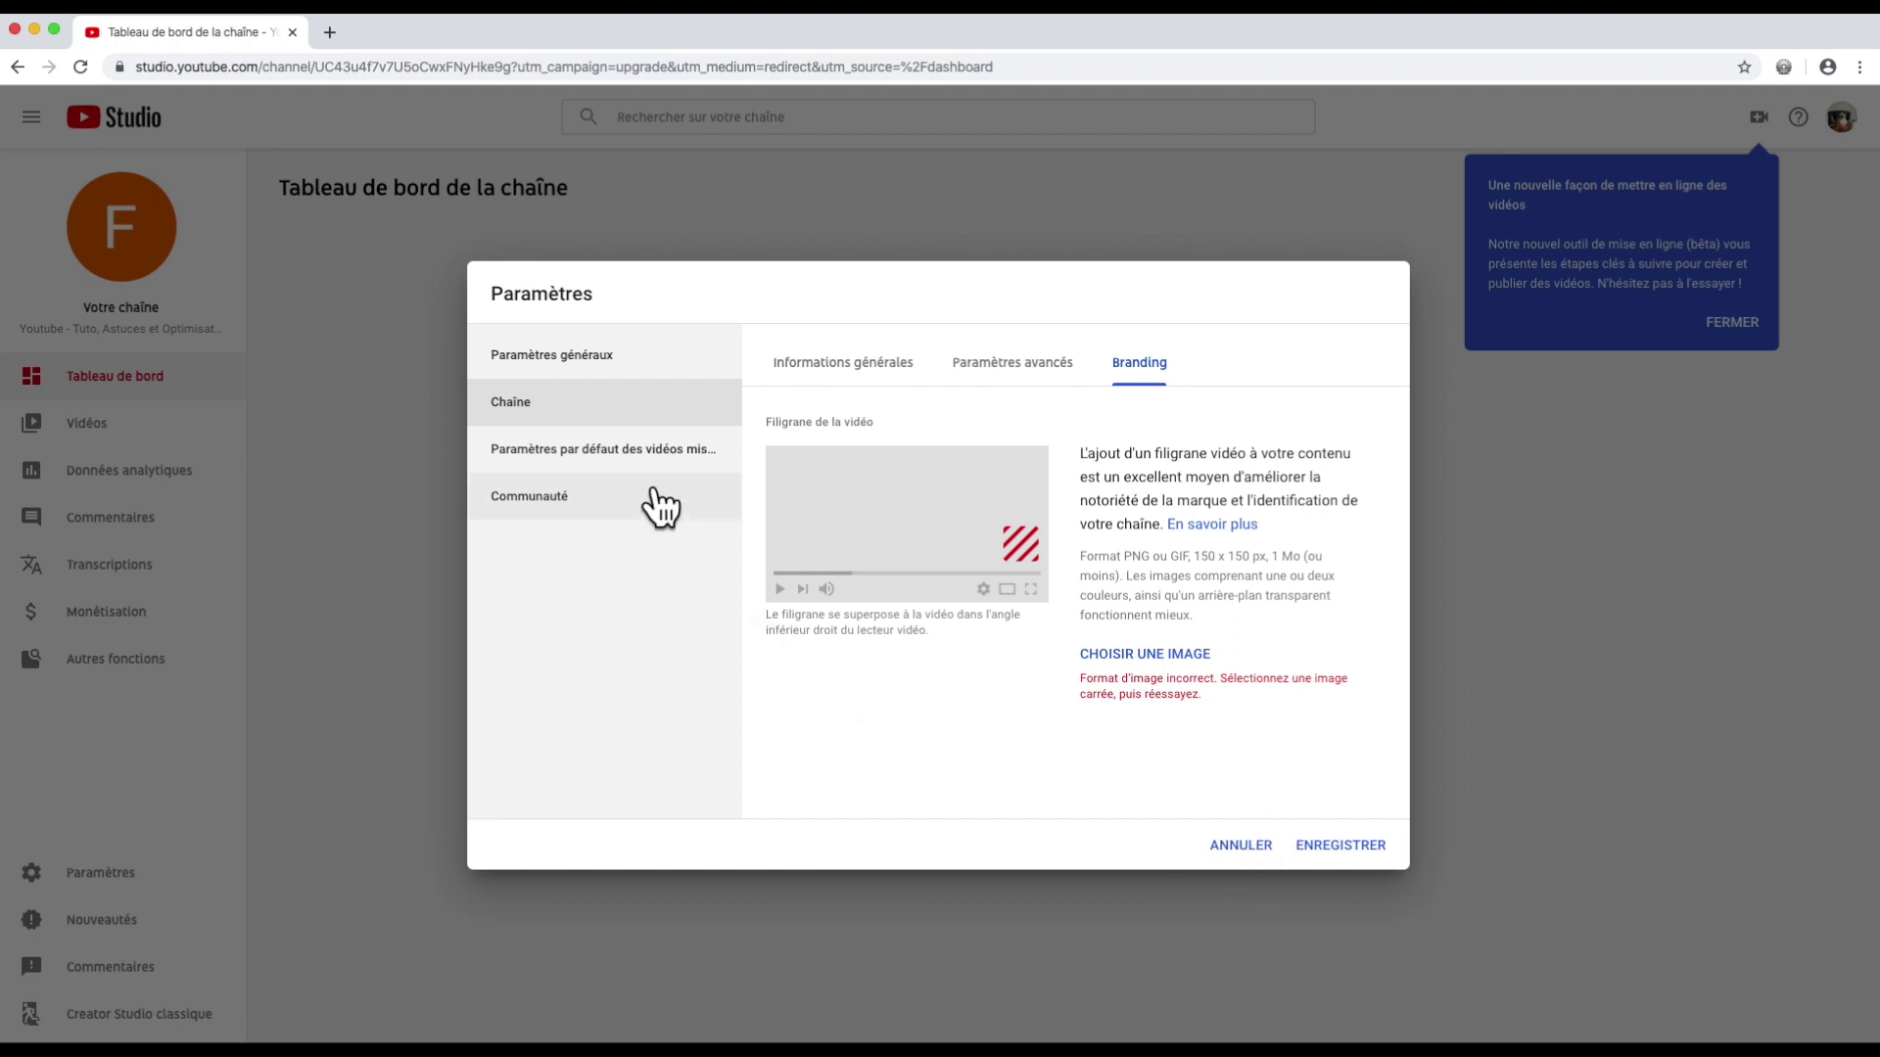
Step: Set upload defaults to title 'Titre par defaut', description 'Description par defaut' and Privée visibility
left_click(656, 455)
left_click(835, 474)
type("Titre par defaut")
left_click(879, 602)
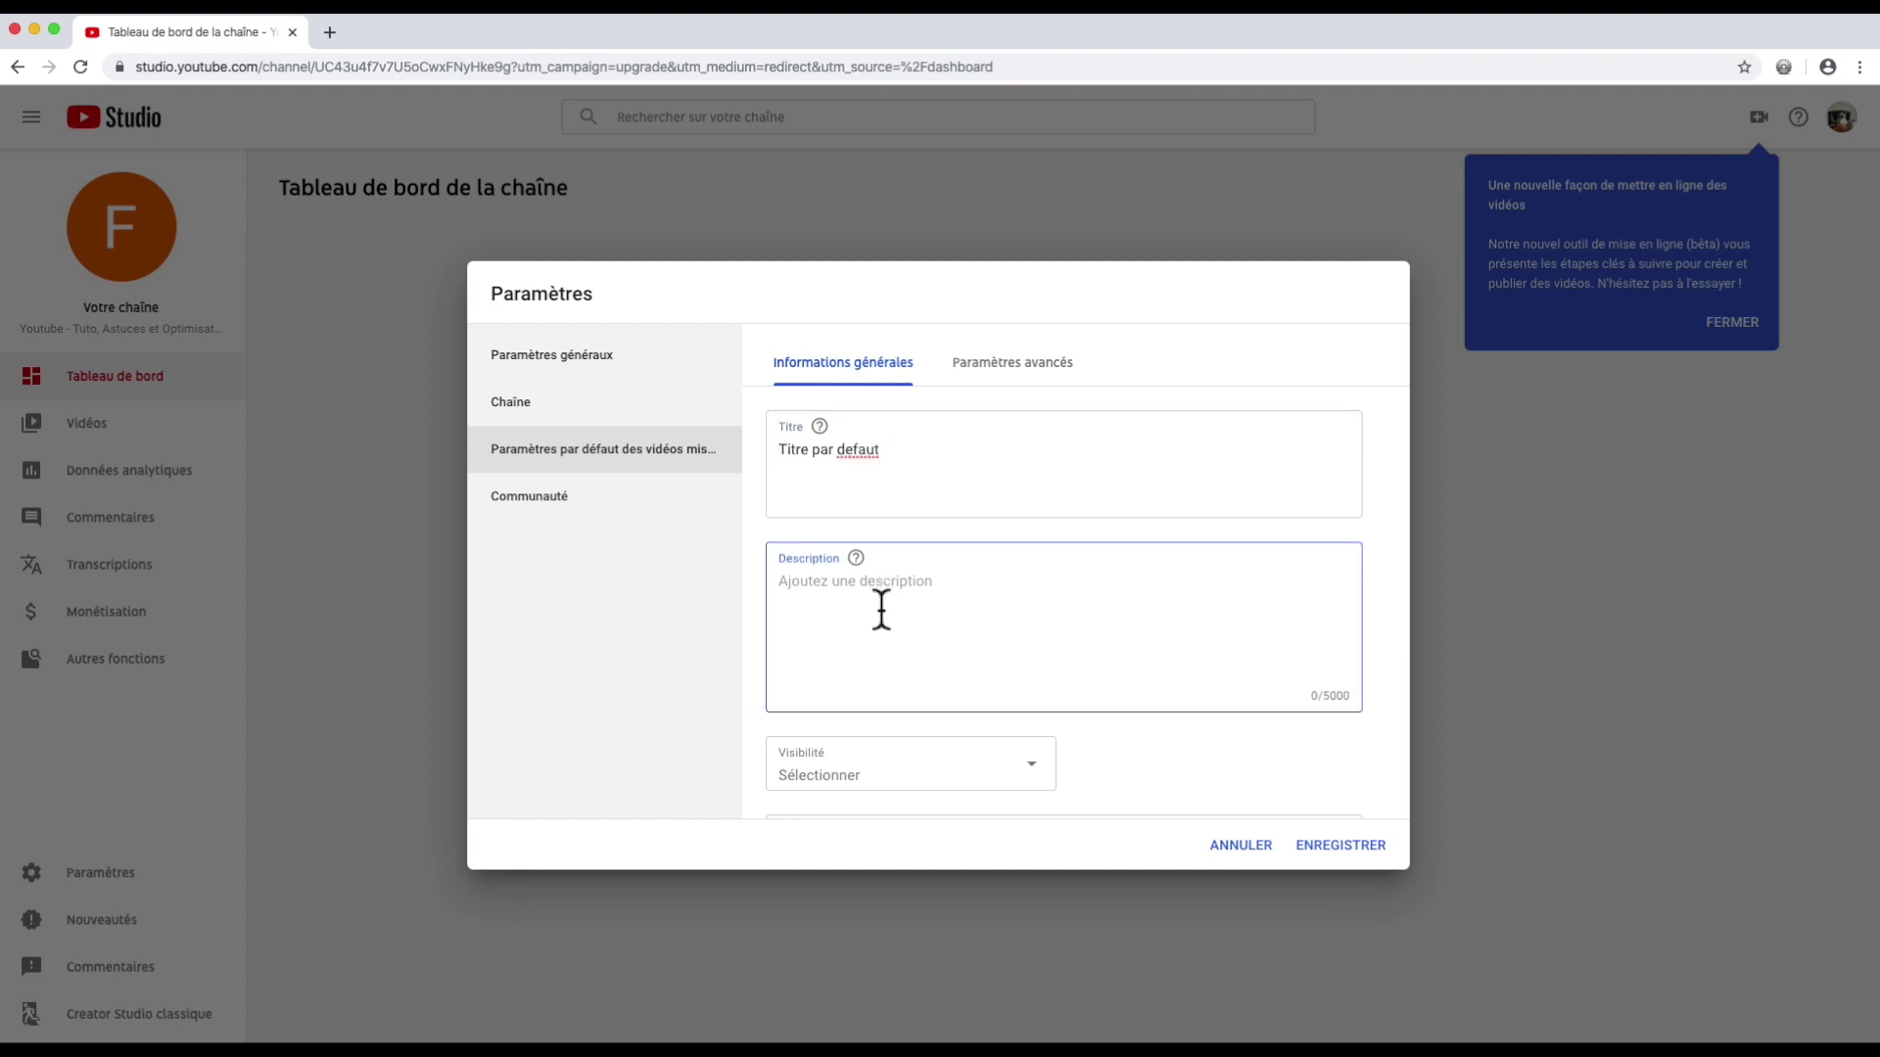
type("Description par defau")
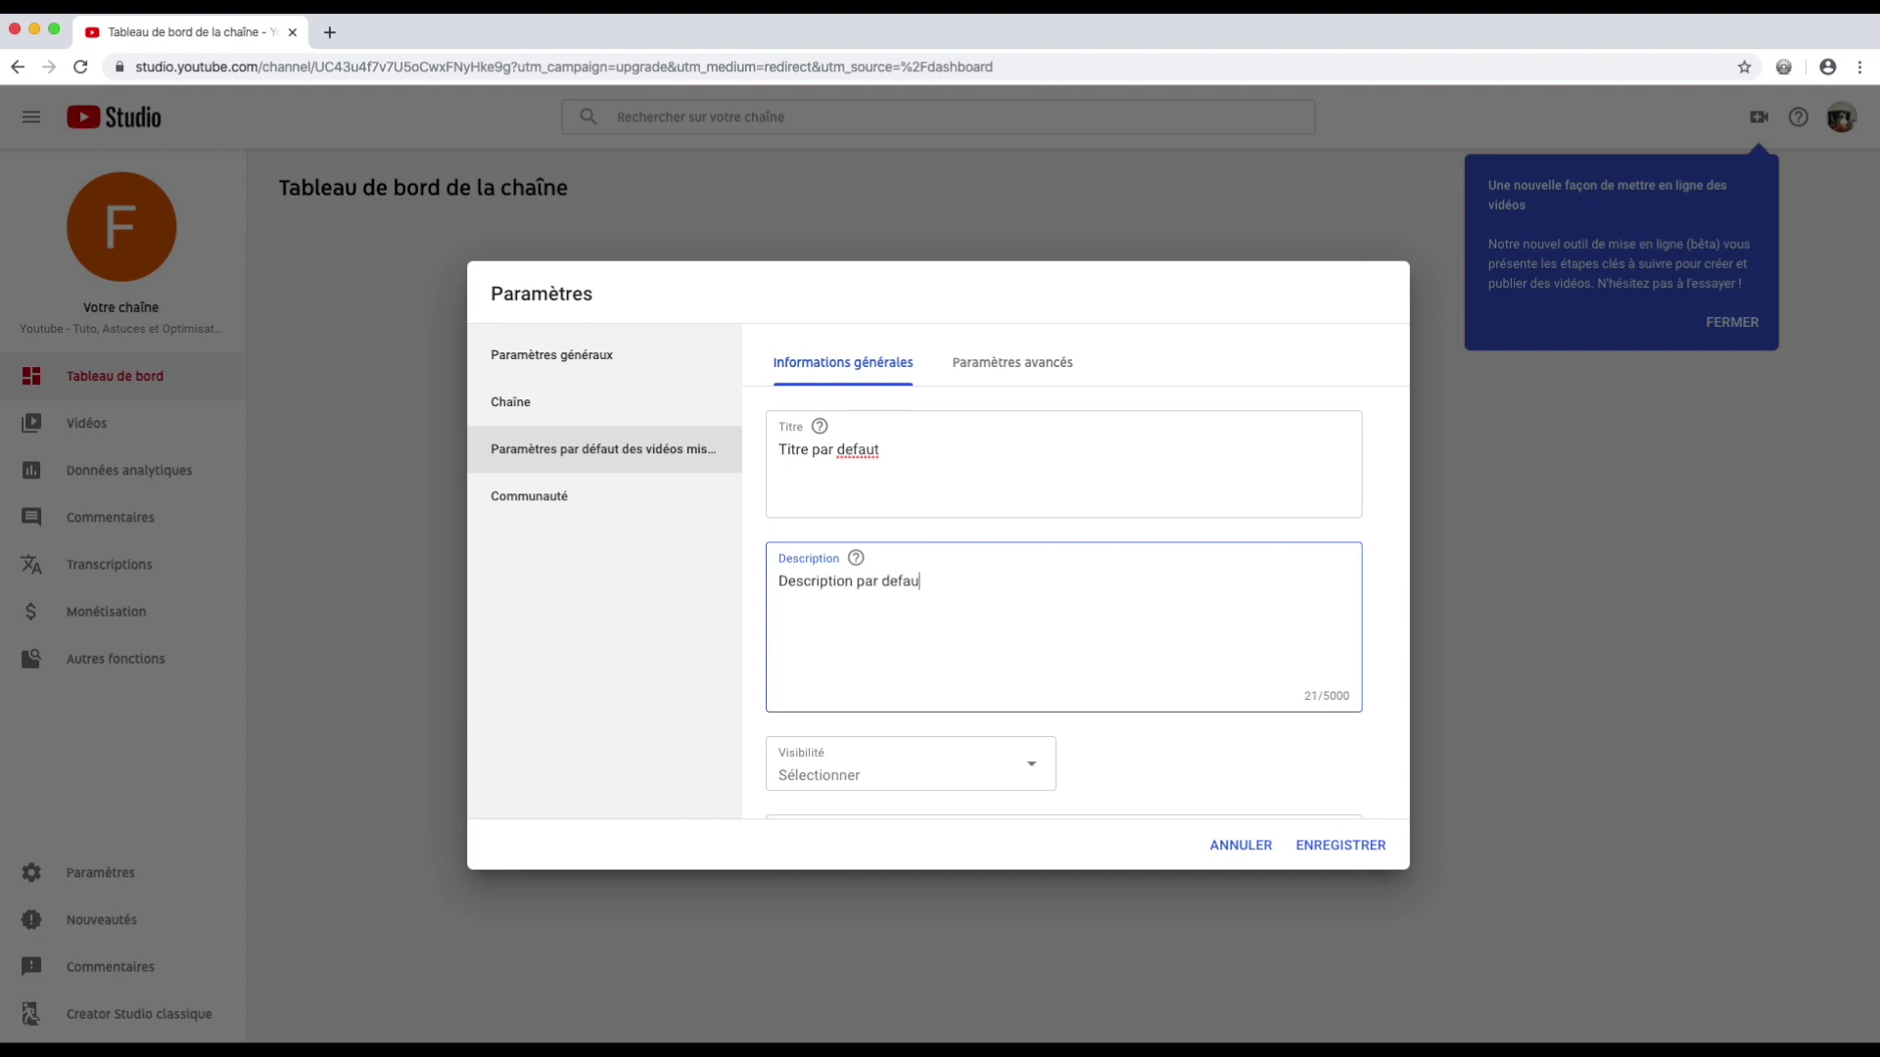
left_click(894, 776)
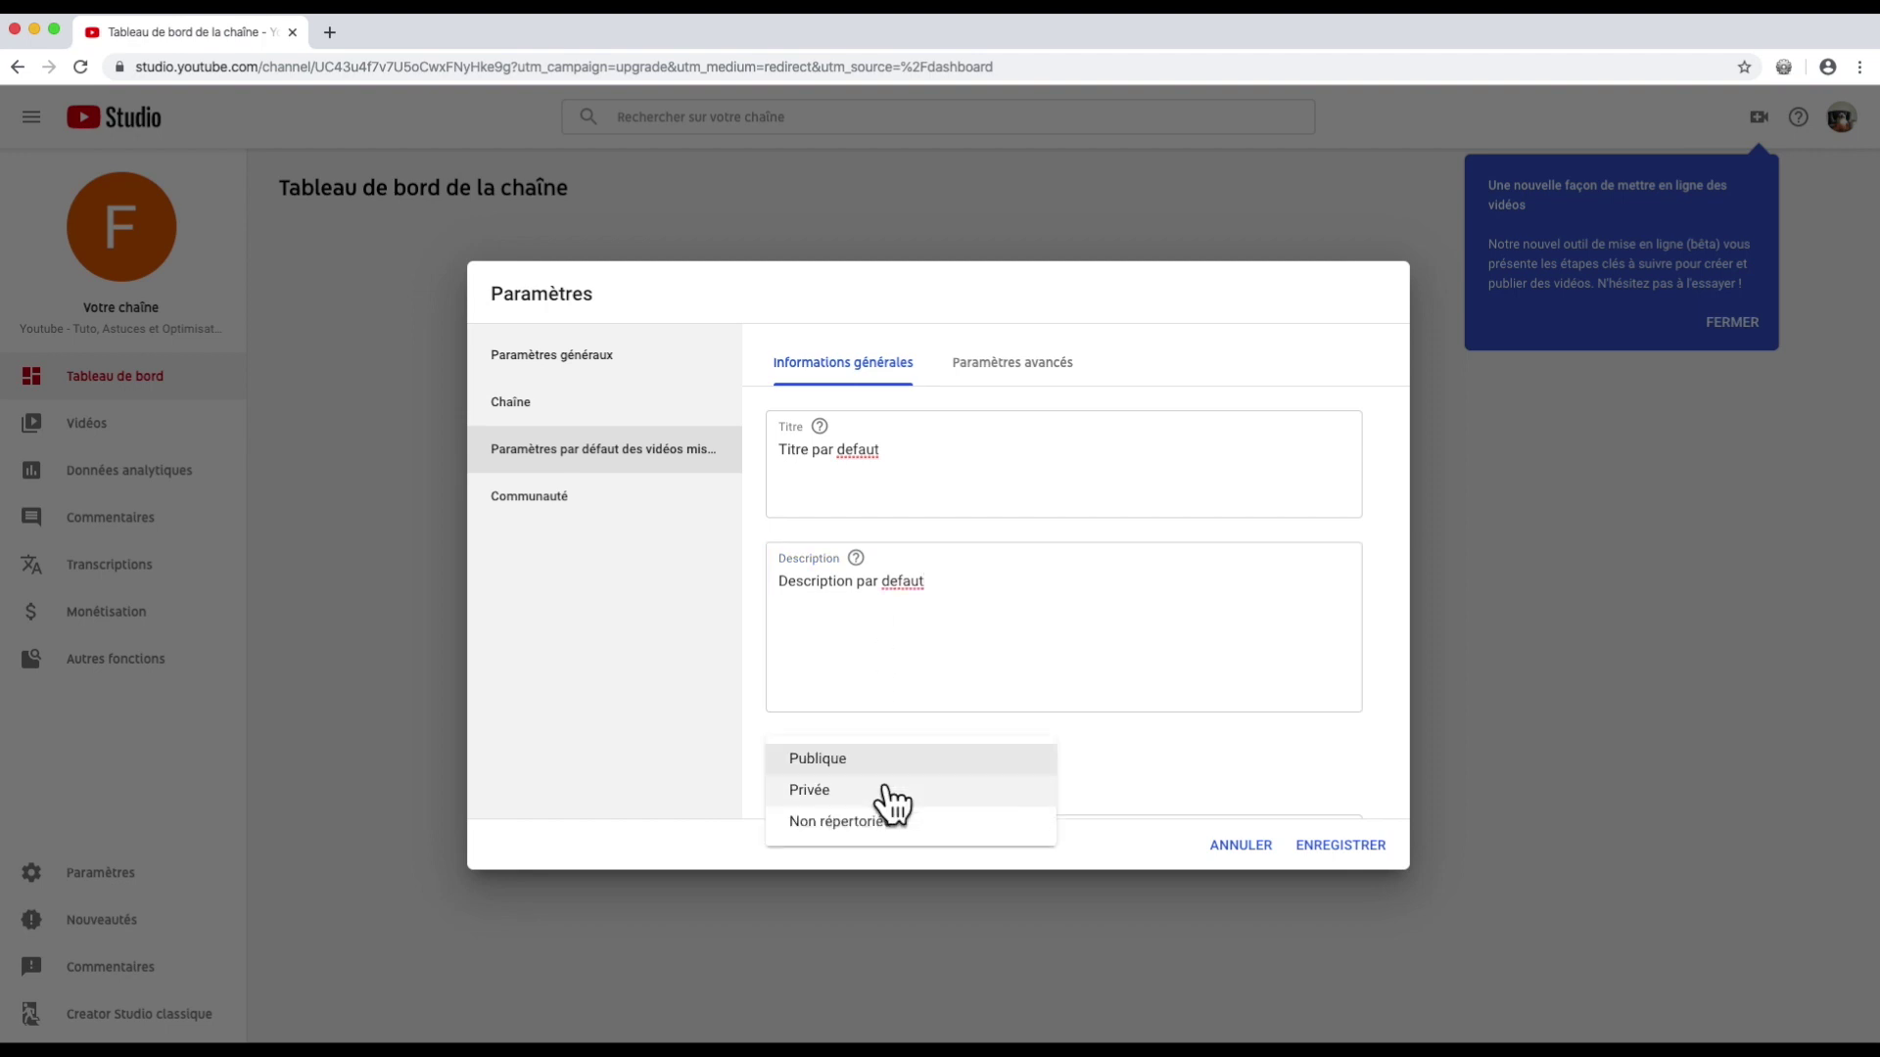
left_click(886, 791)
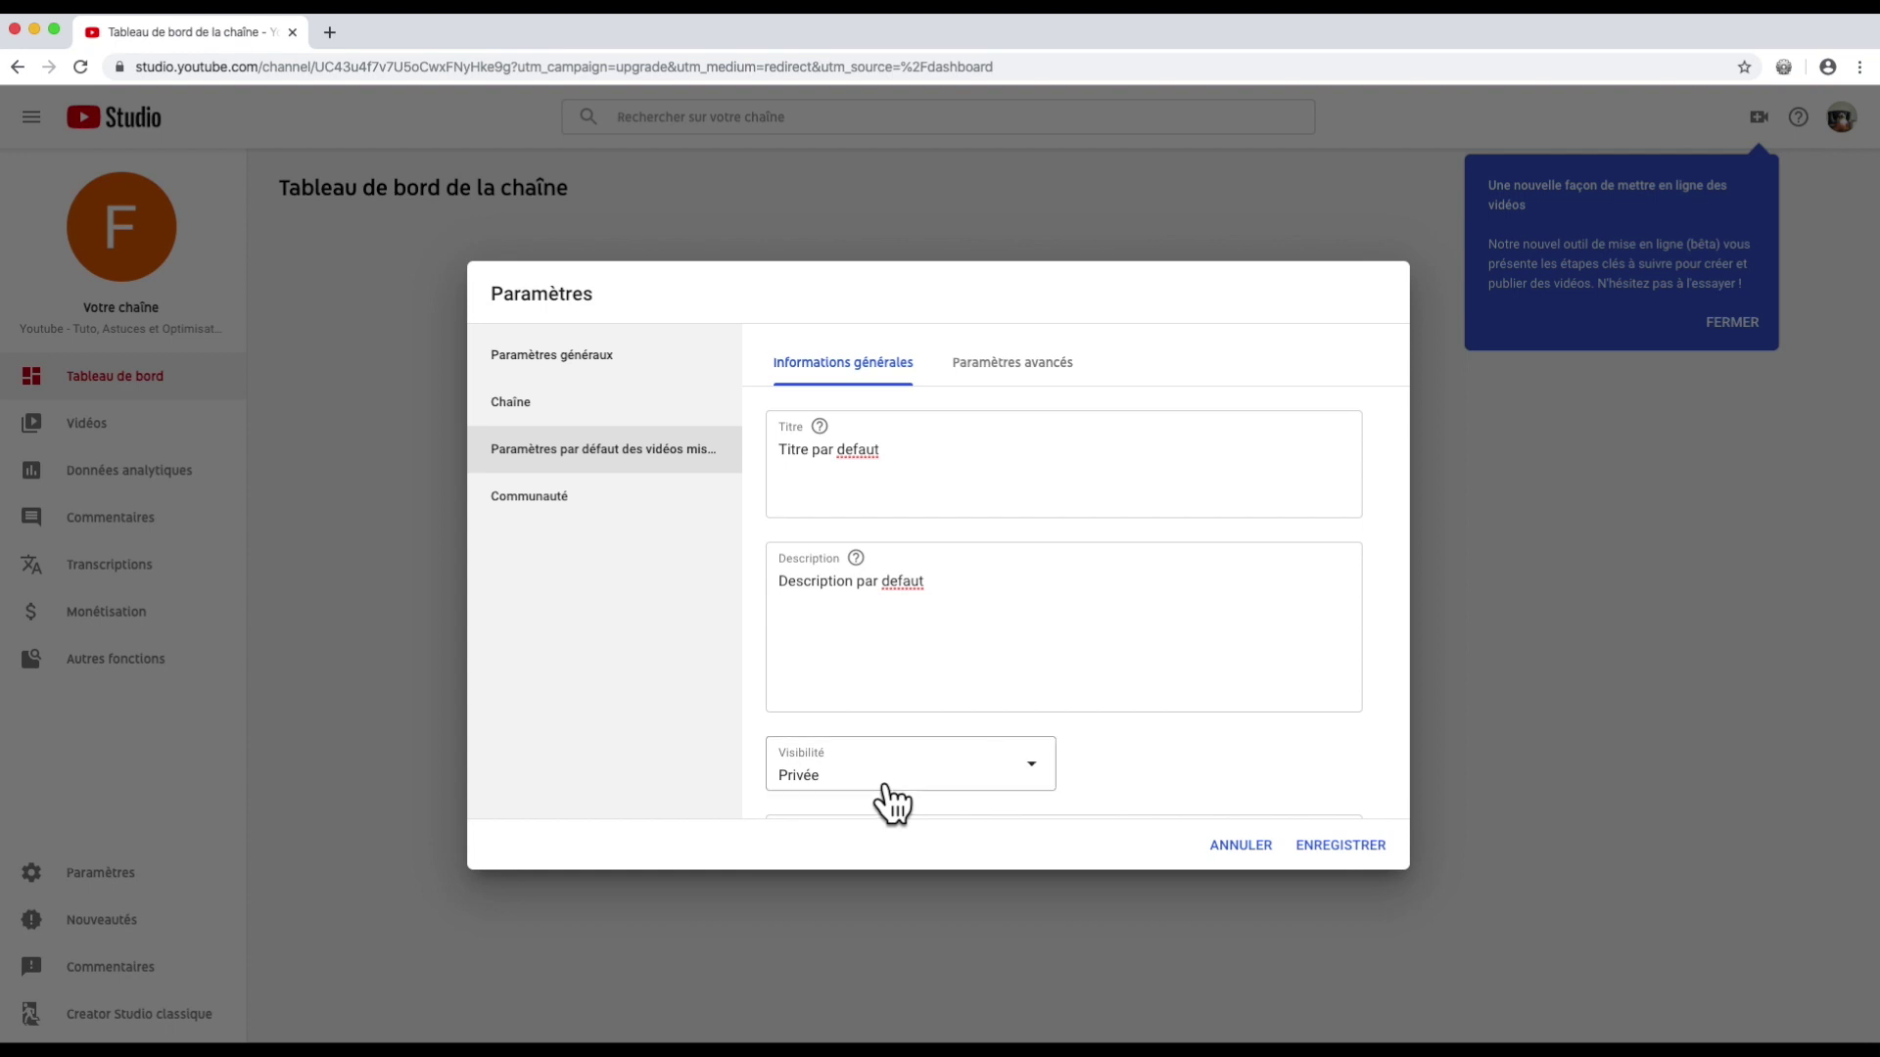
left_click(1017, 362)
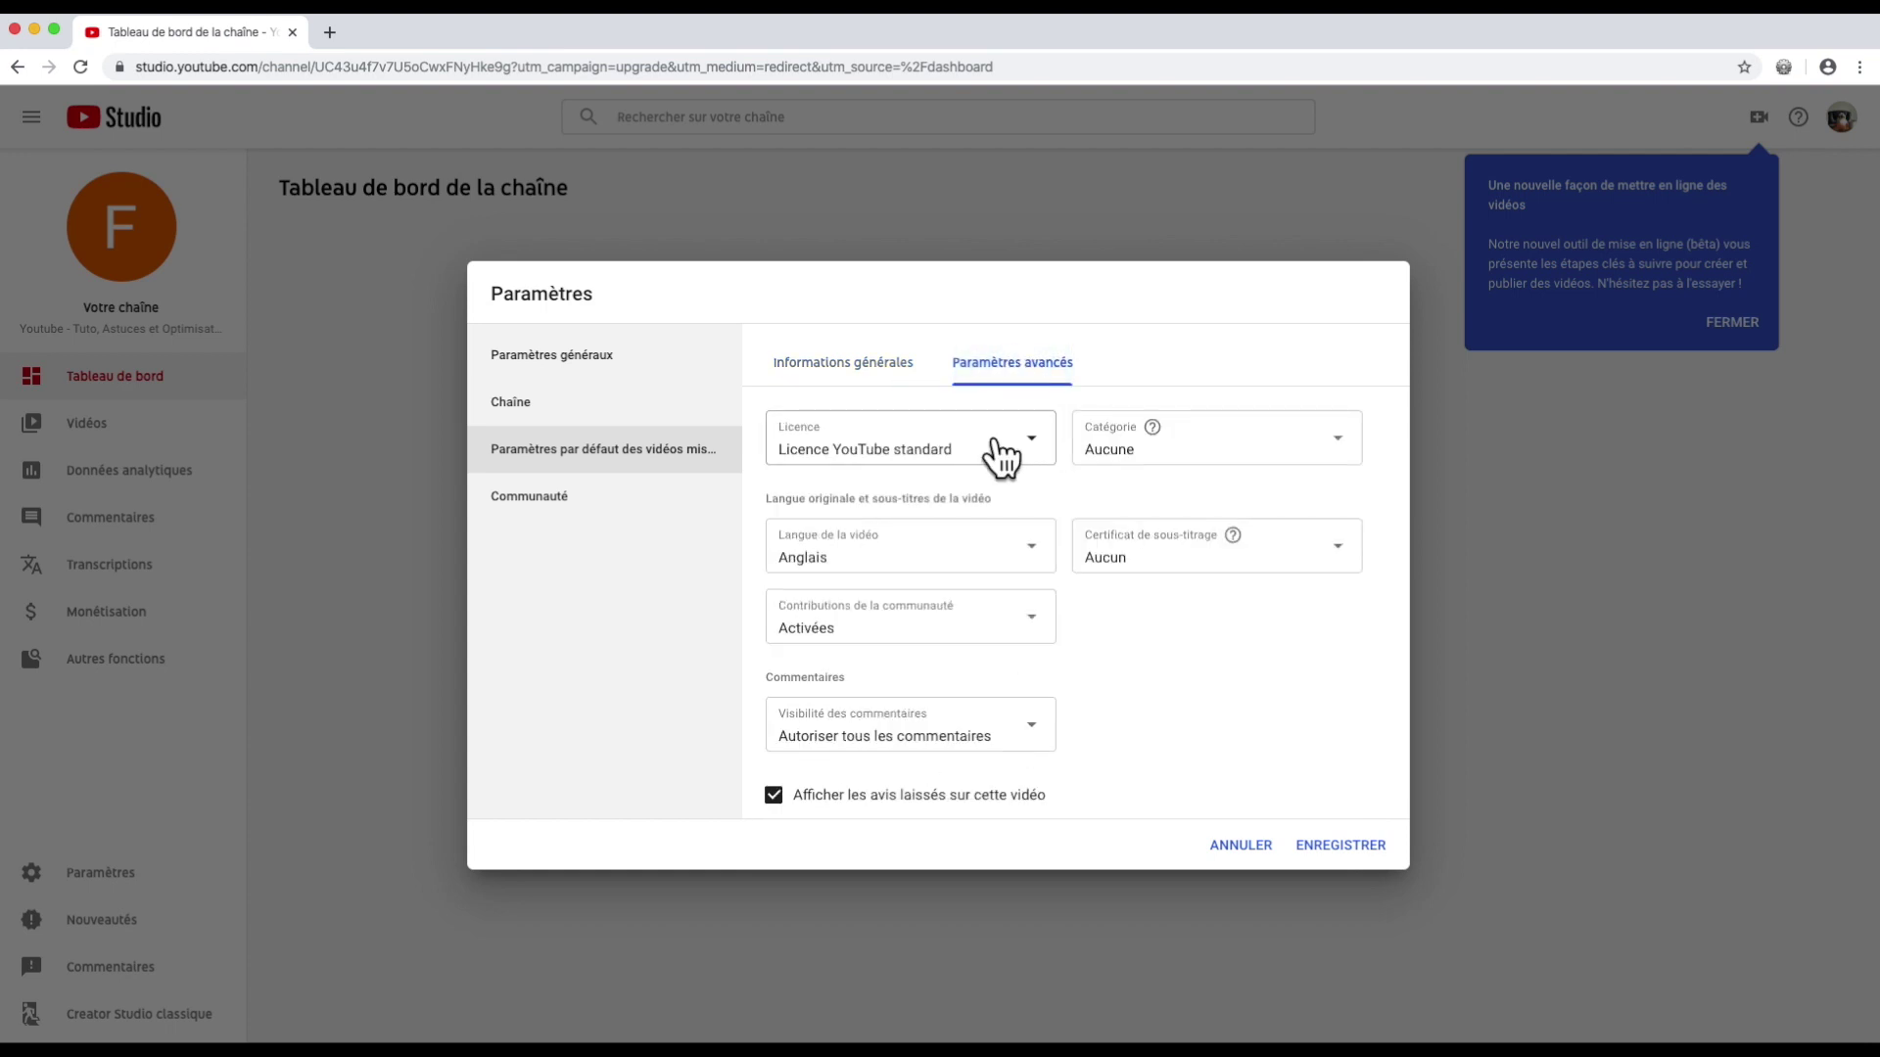
Step: Keep the standard YouTube licence, set video language to Français, and keep community contributions enabled
left_click(1034, 447)
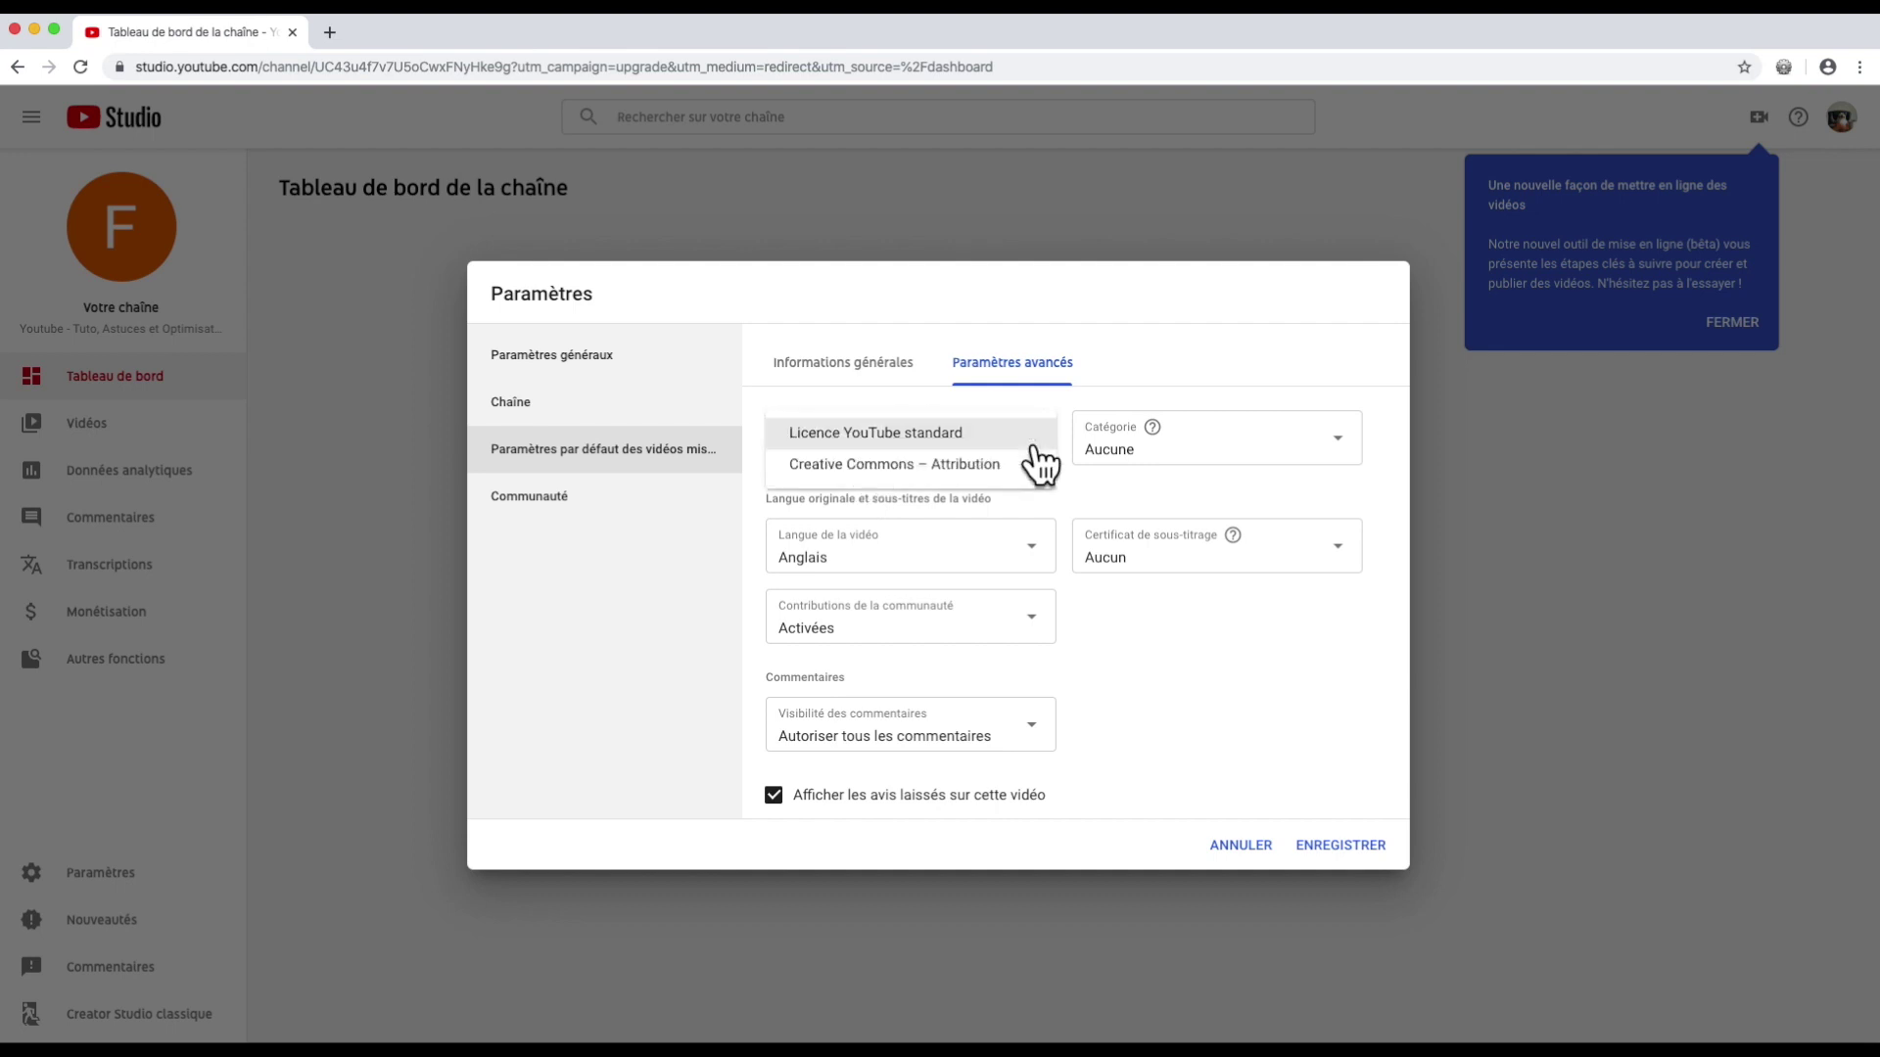
left_click(1034, 434)
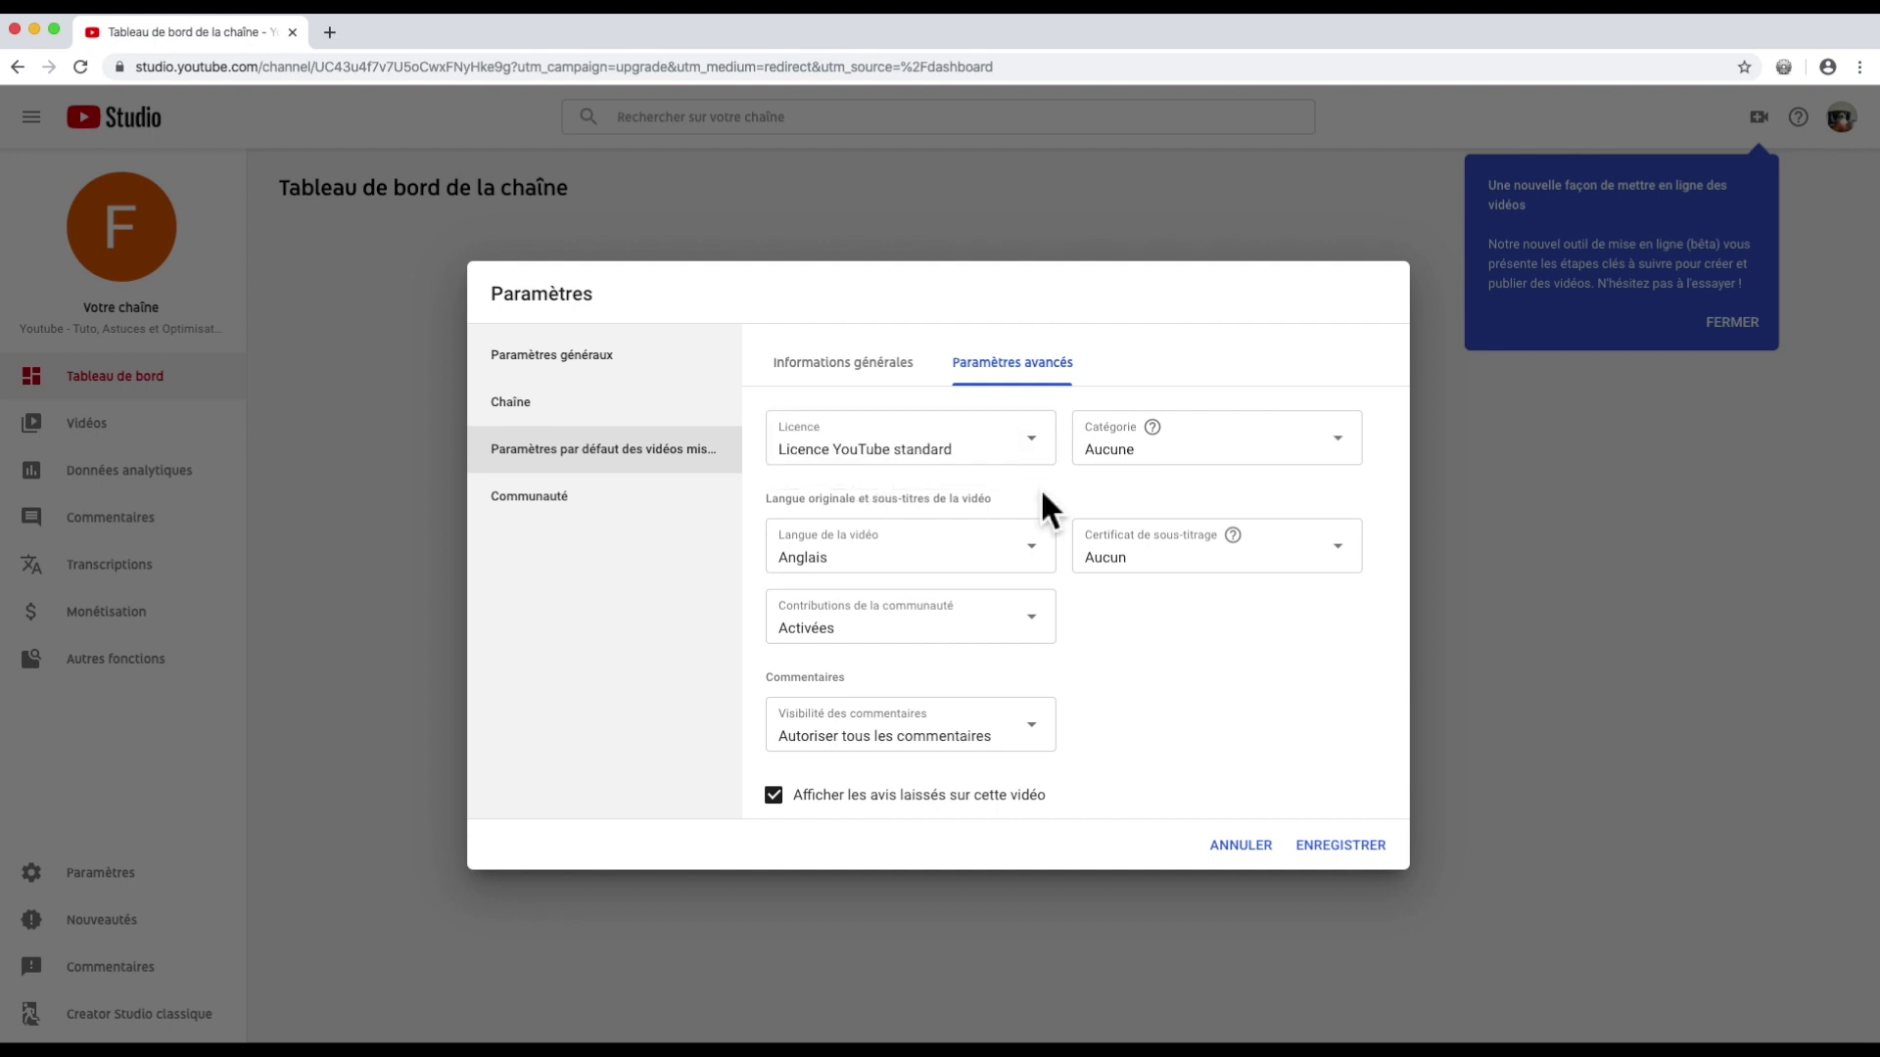
left_click(1038, 556)
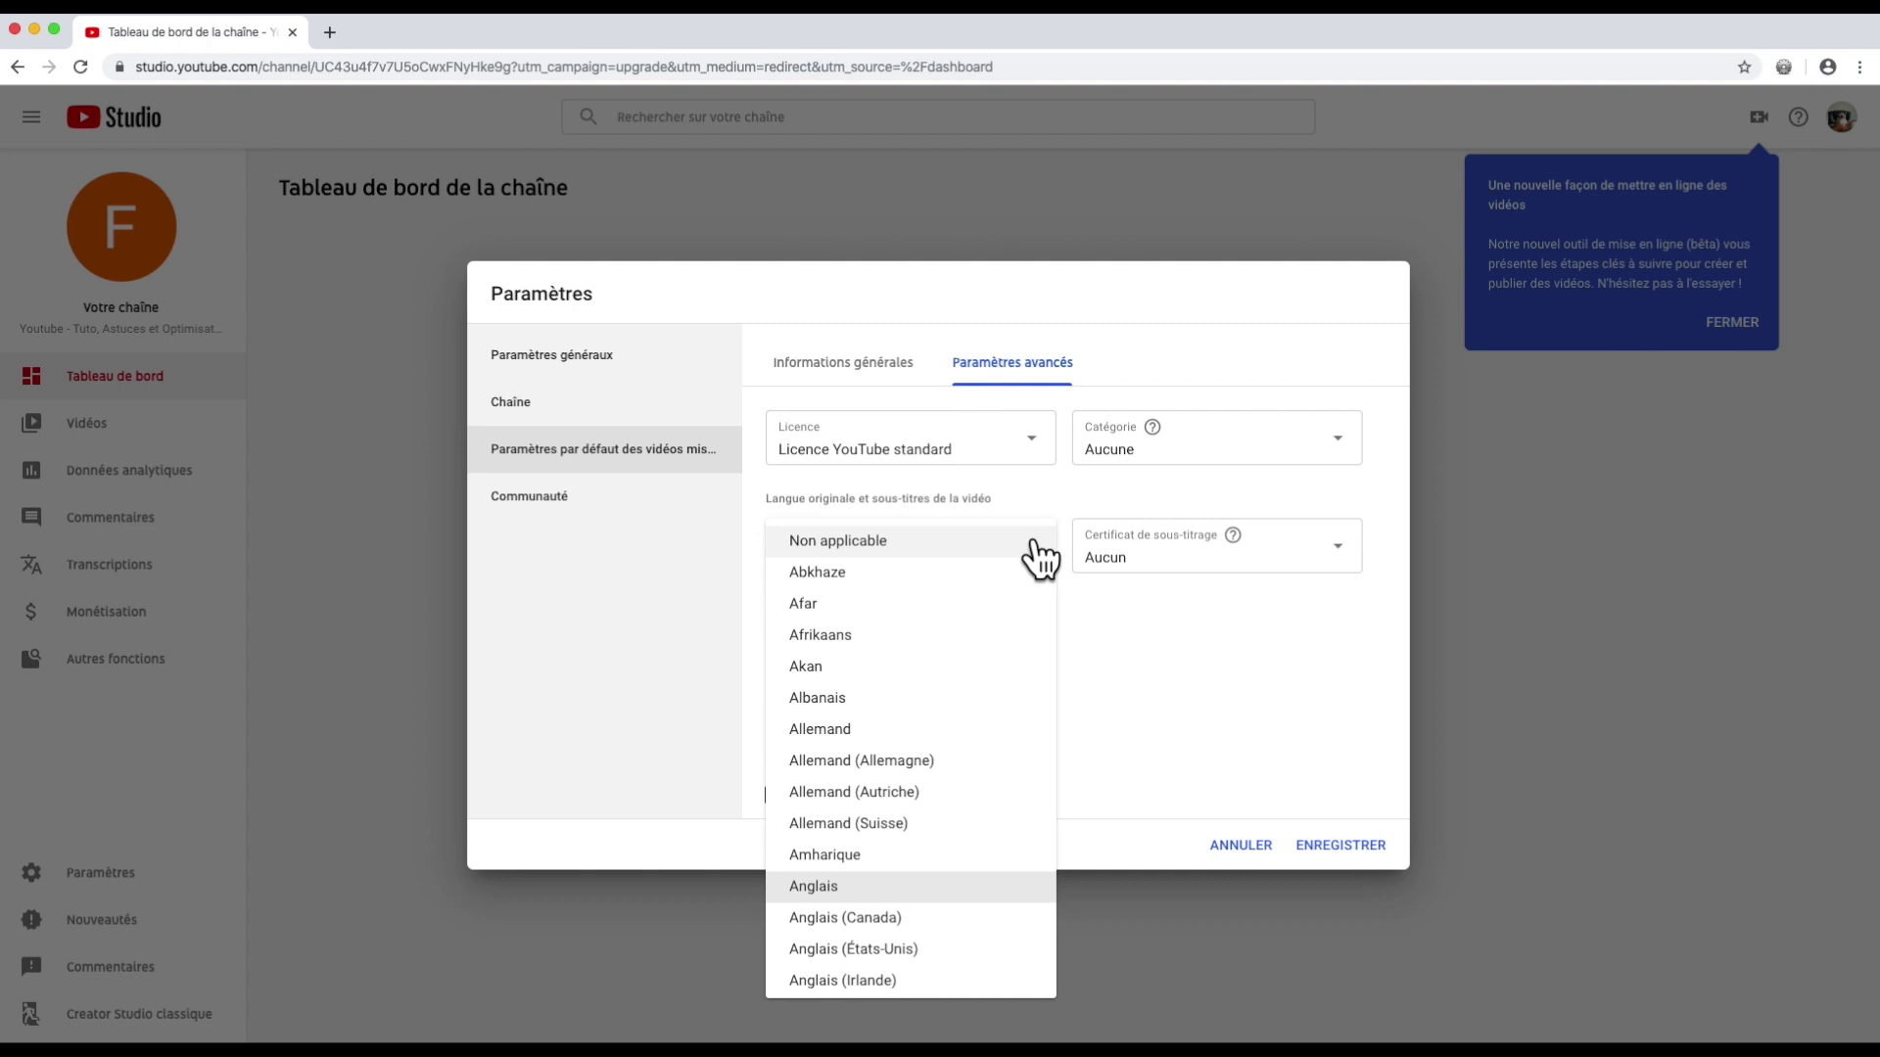
scroll(907, 886, "down", 10)
left_click(897, 926)
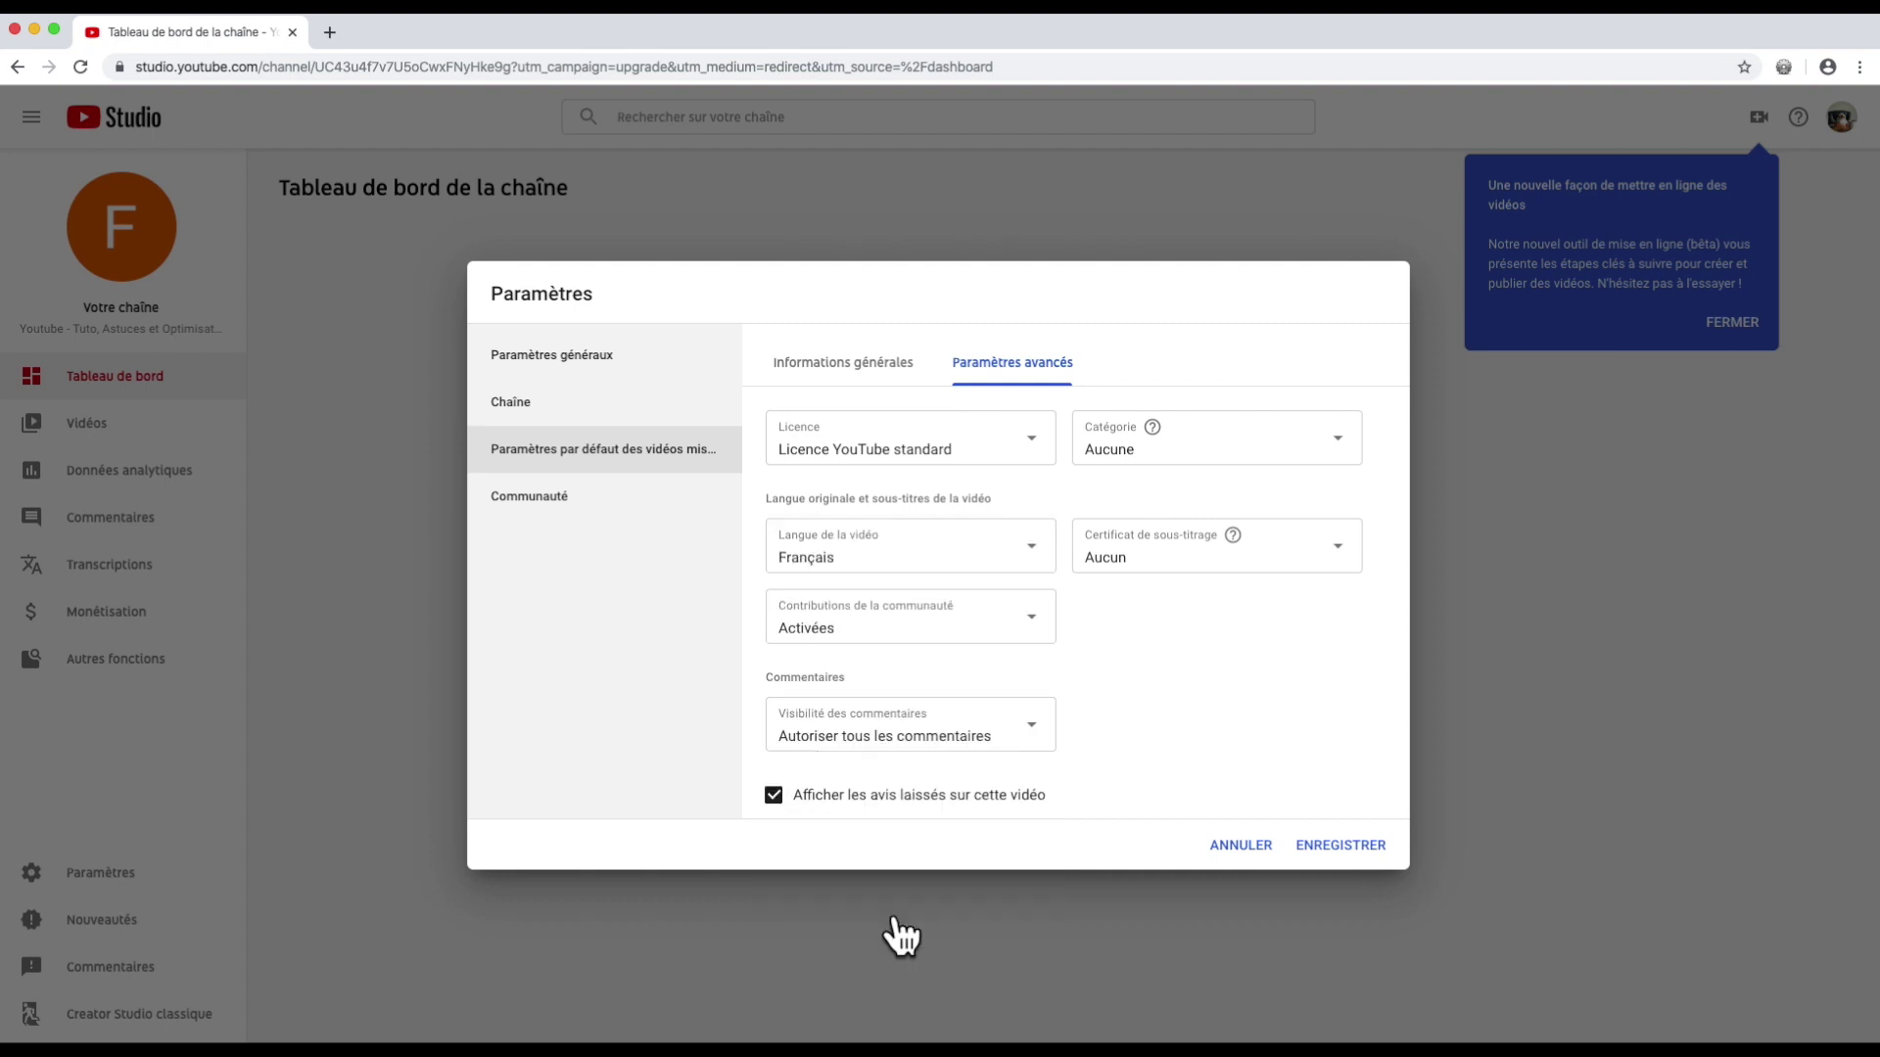
left_click(962, 617)
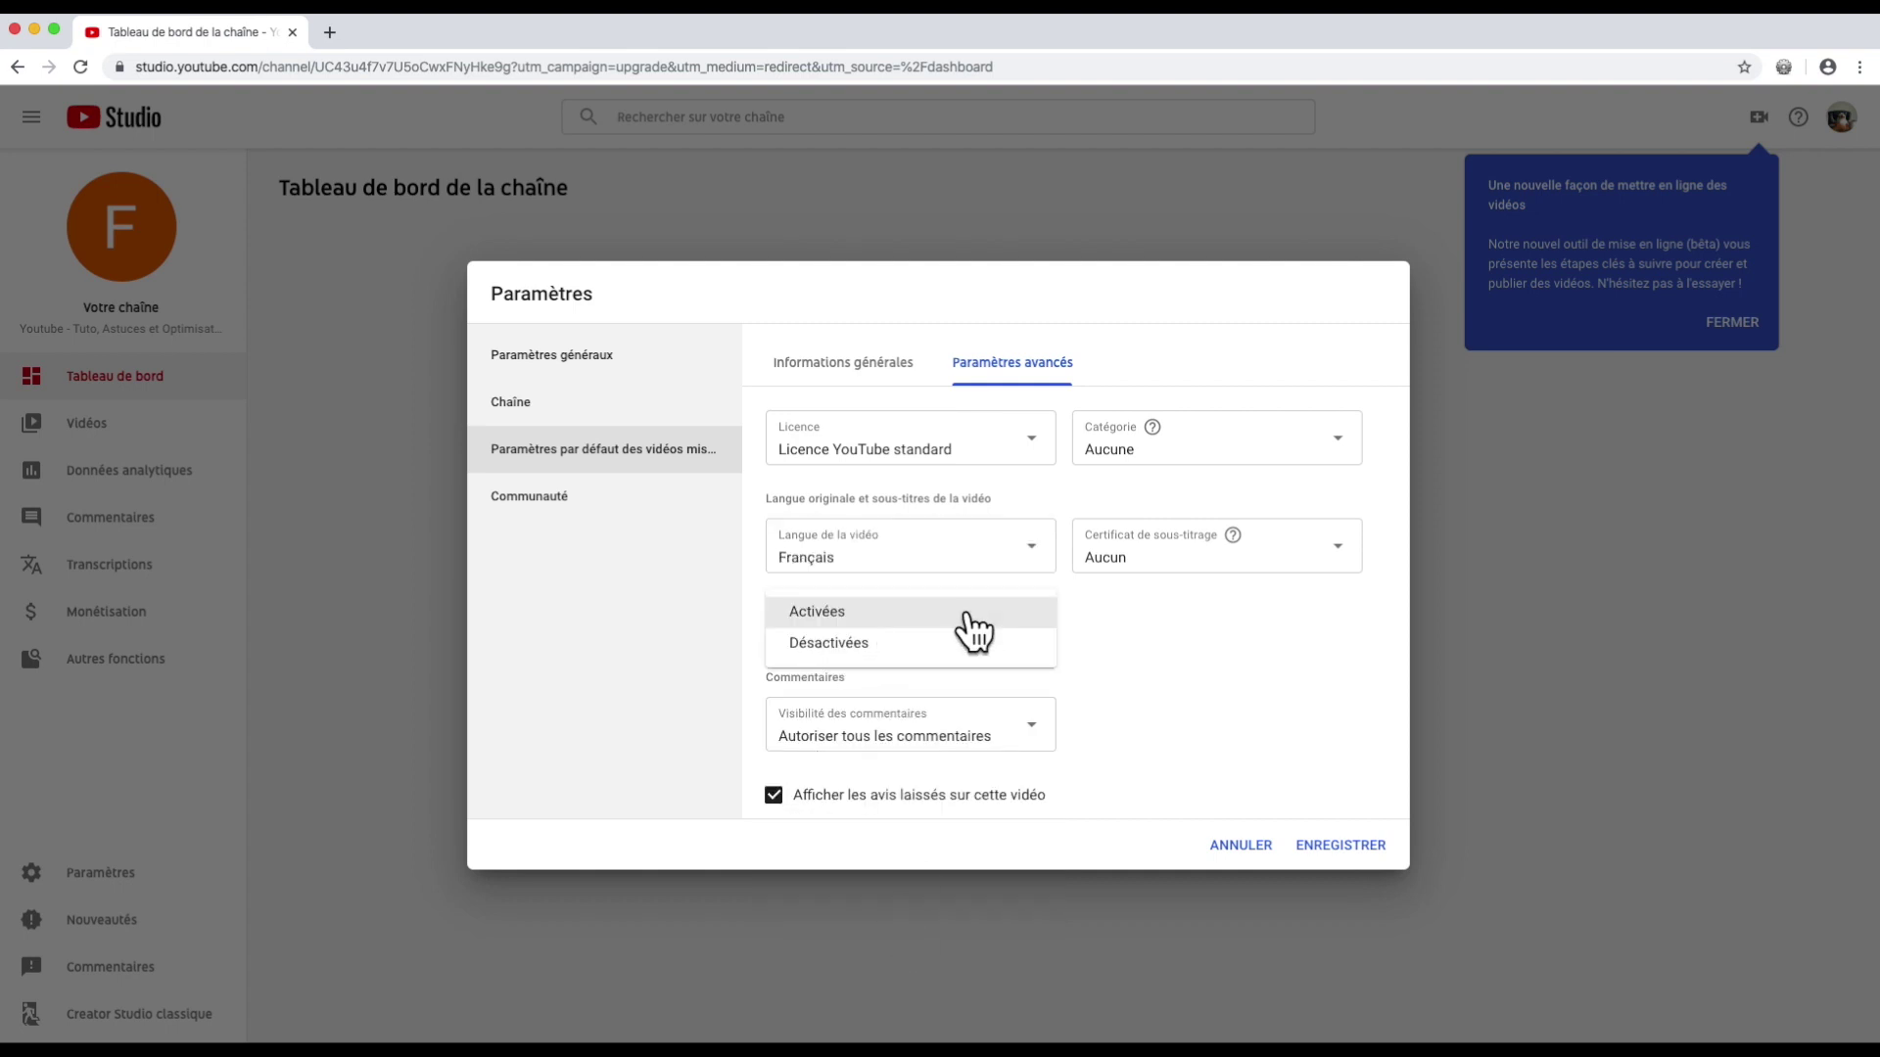
left_click(972, 627)
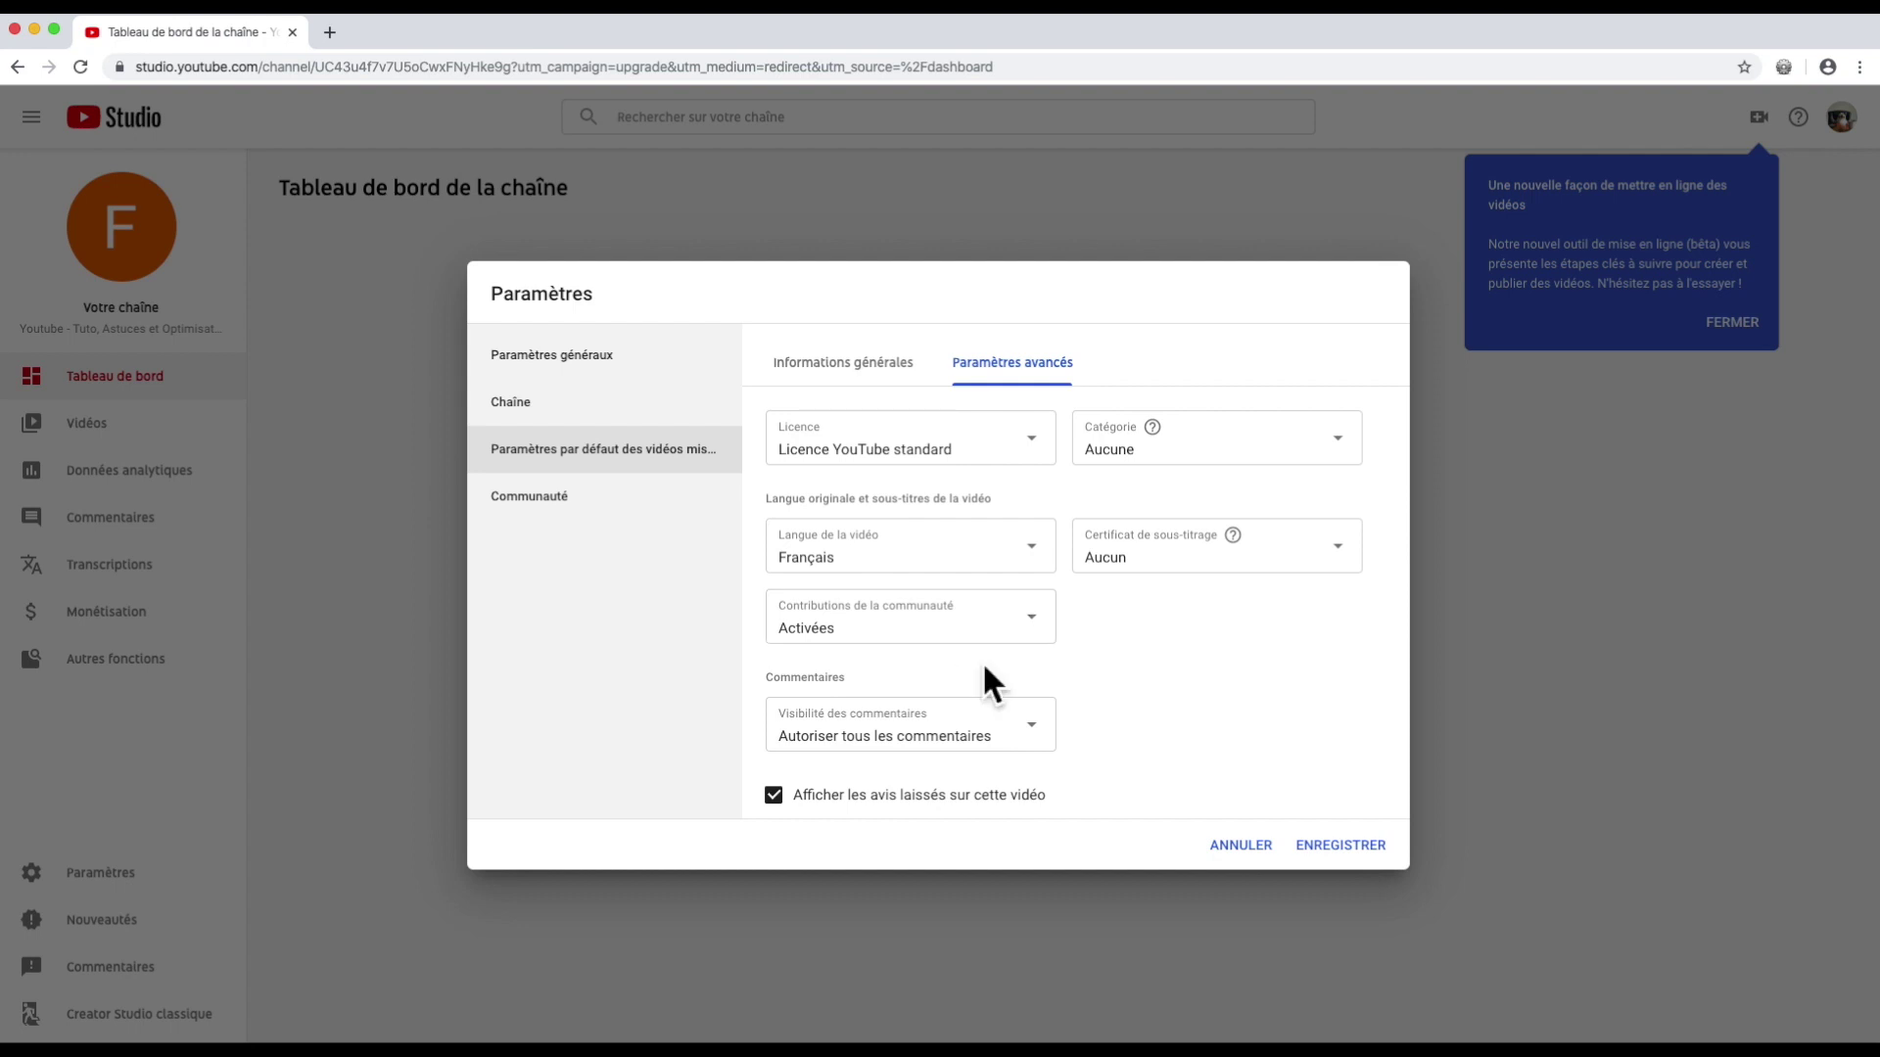
Step: Allow all comments, set category to People et blogs, leave caption certificate at Aucun, and save
left_click(977, 744)
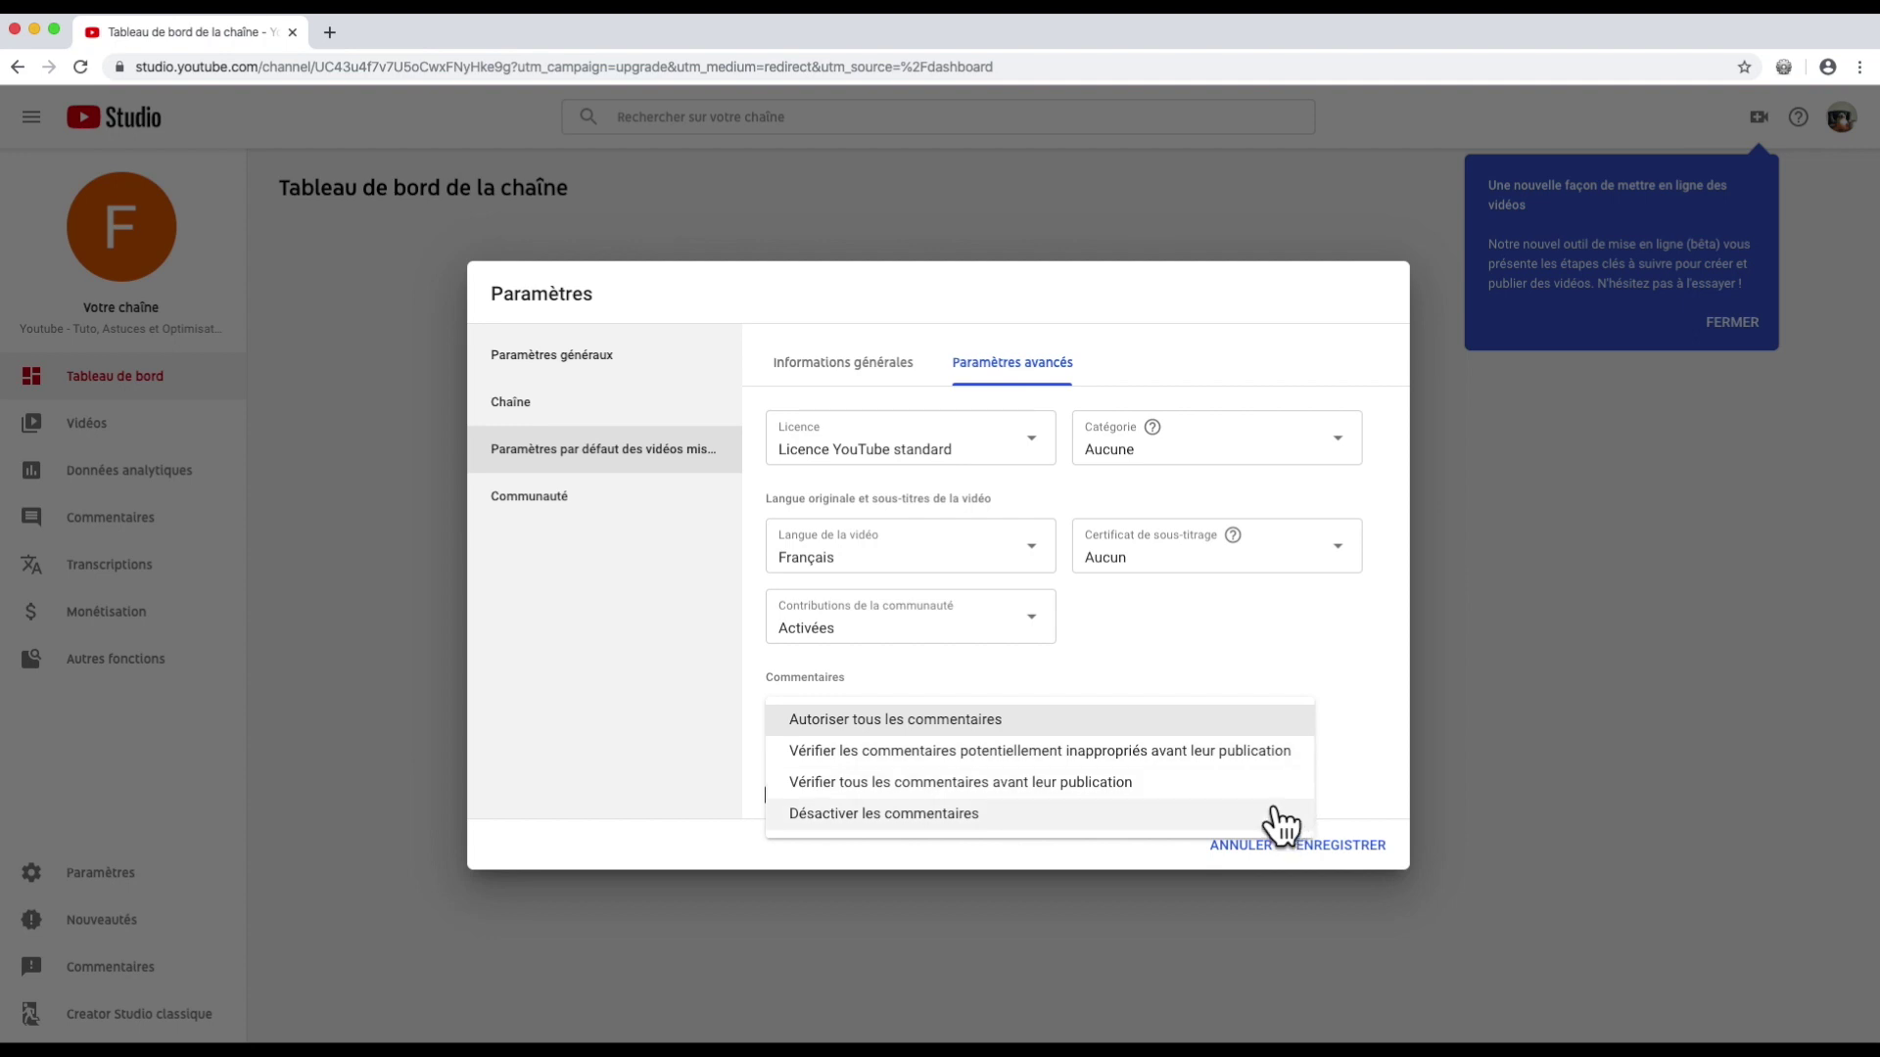
left_click(1150, 657)
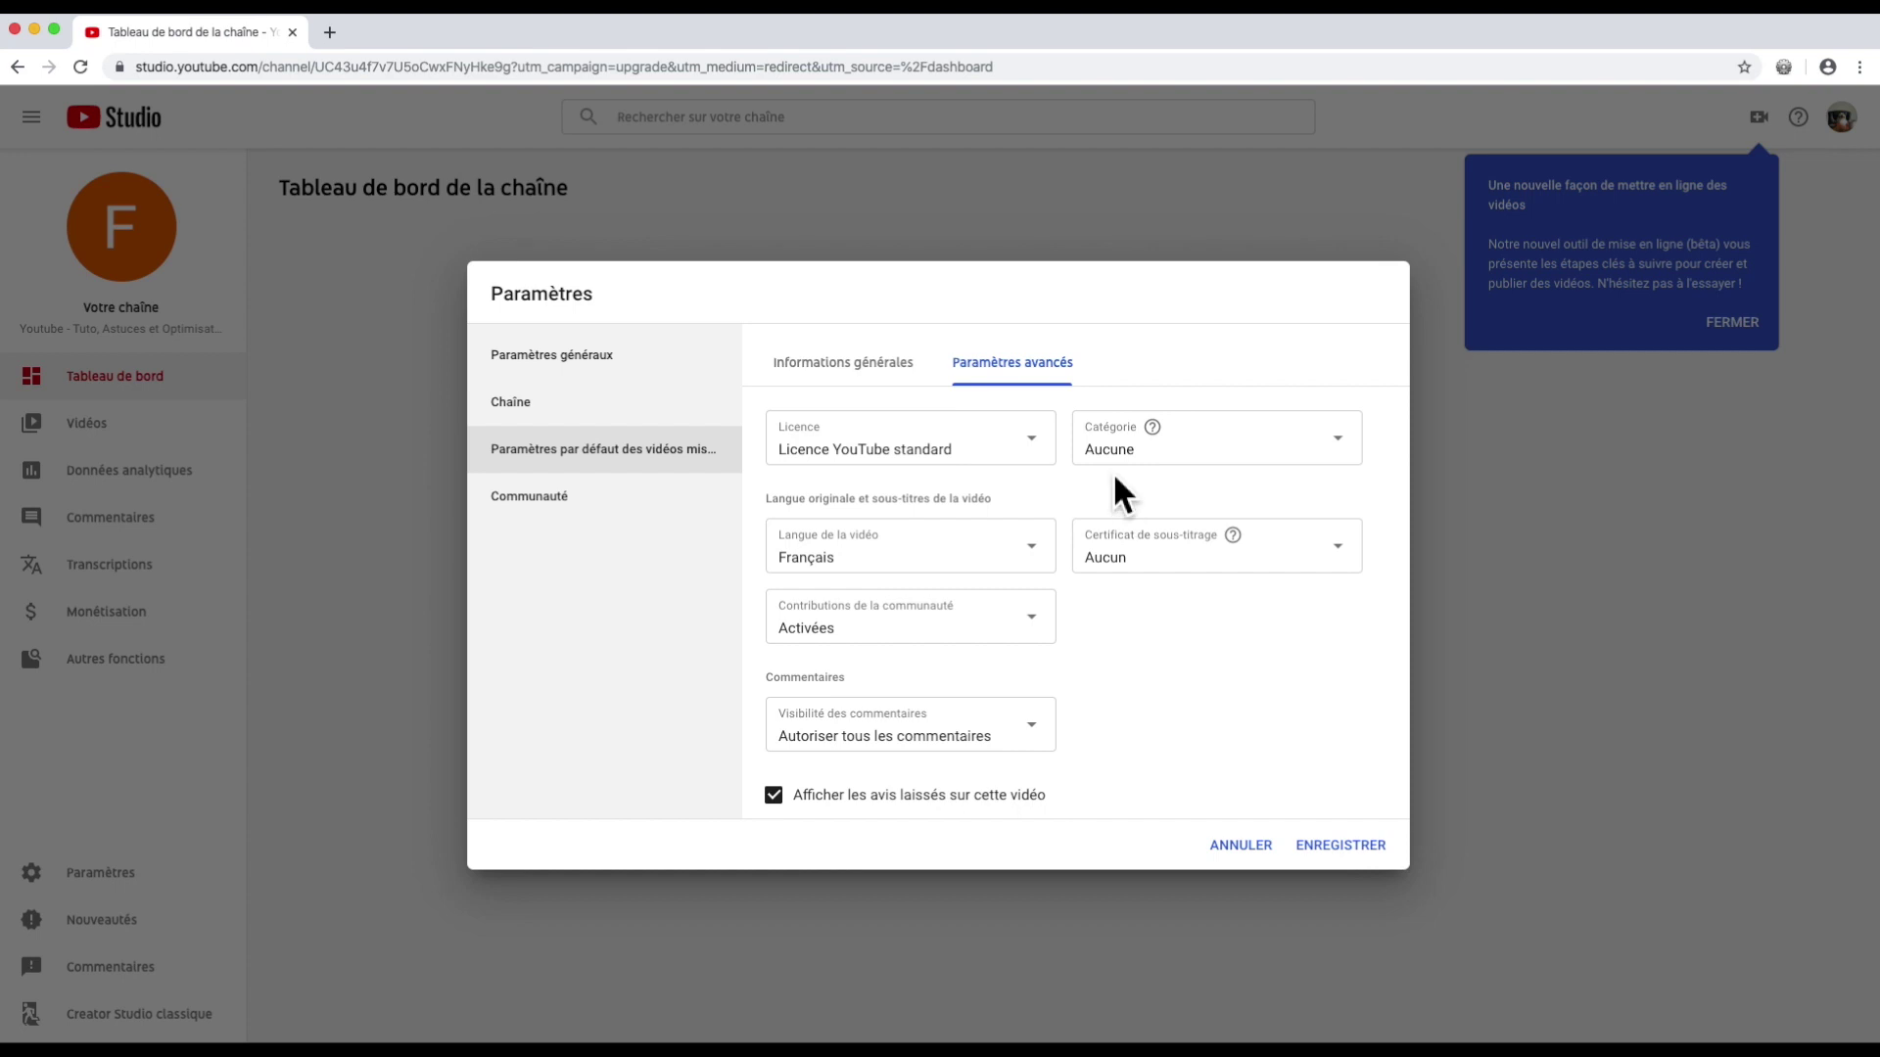
left_click(1334, 460)
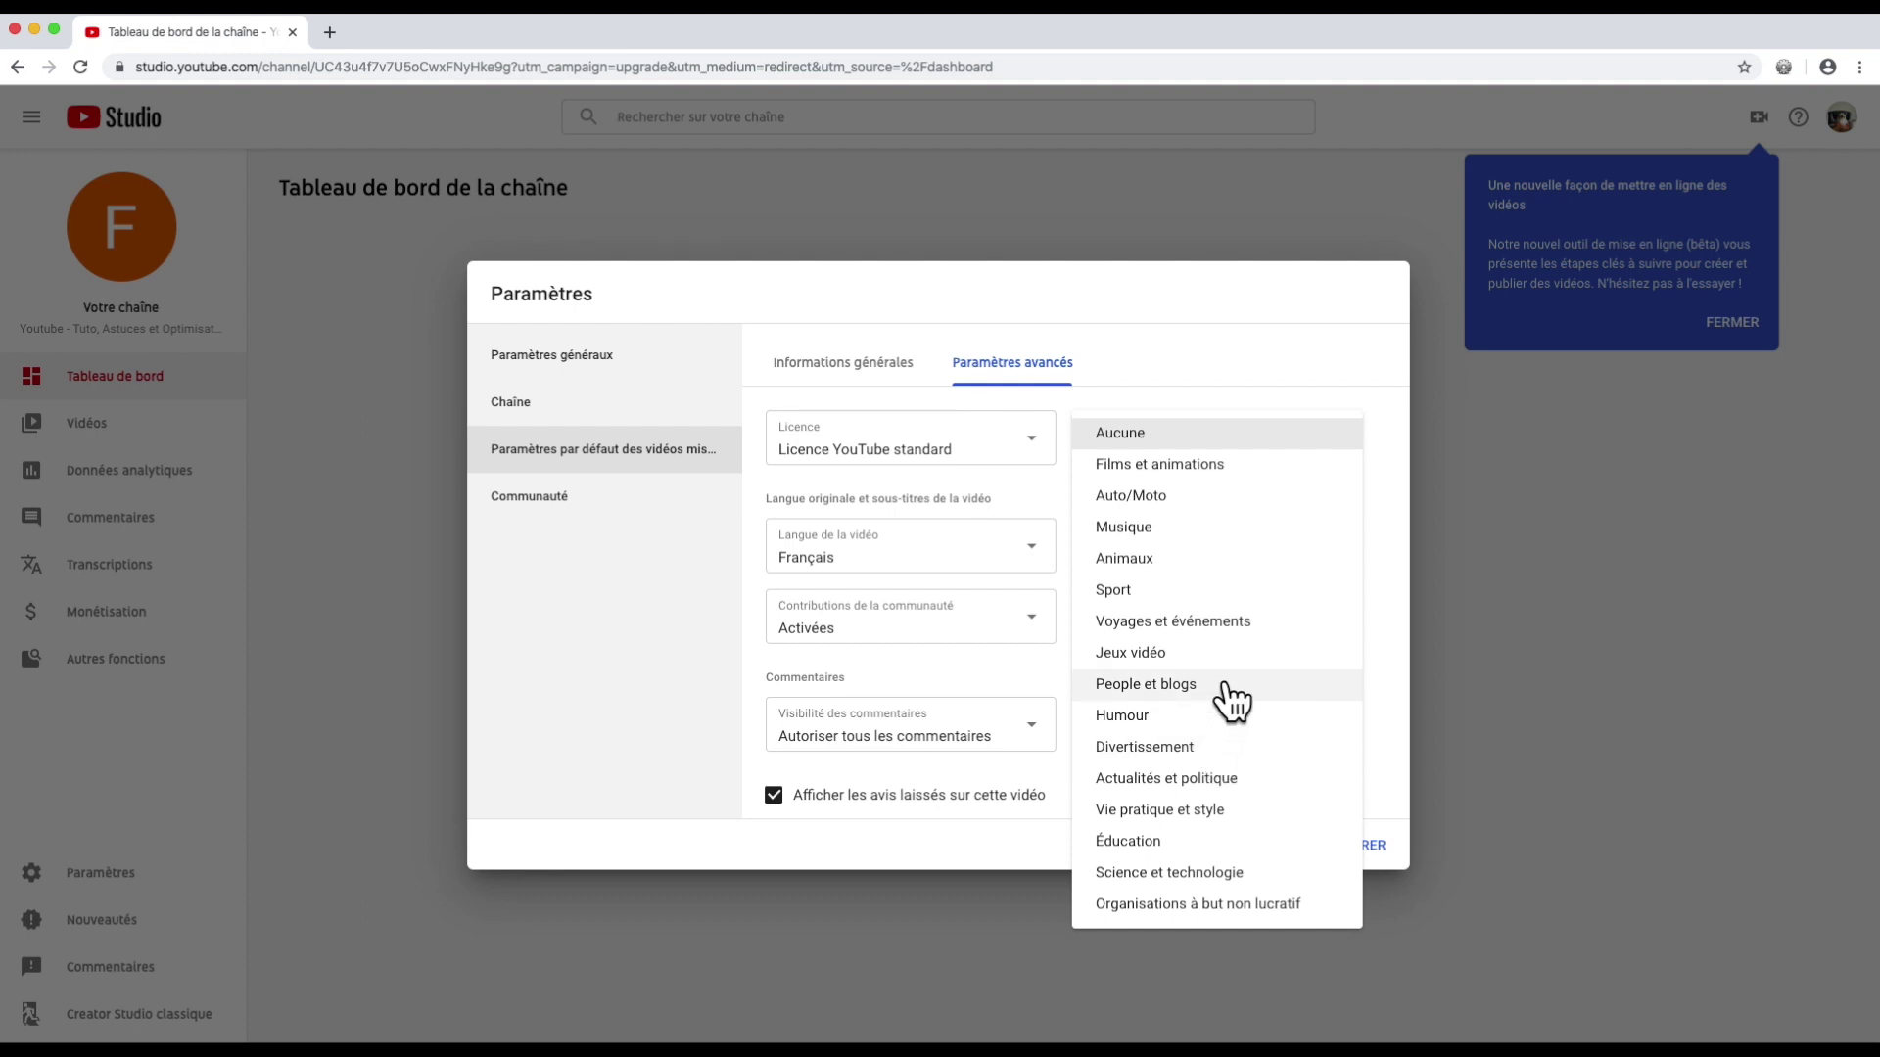
left_click(1231, 697)
left_click(1135, 556)
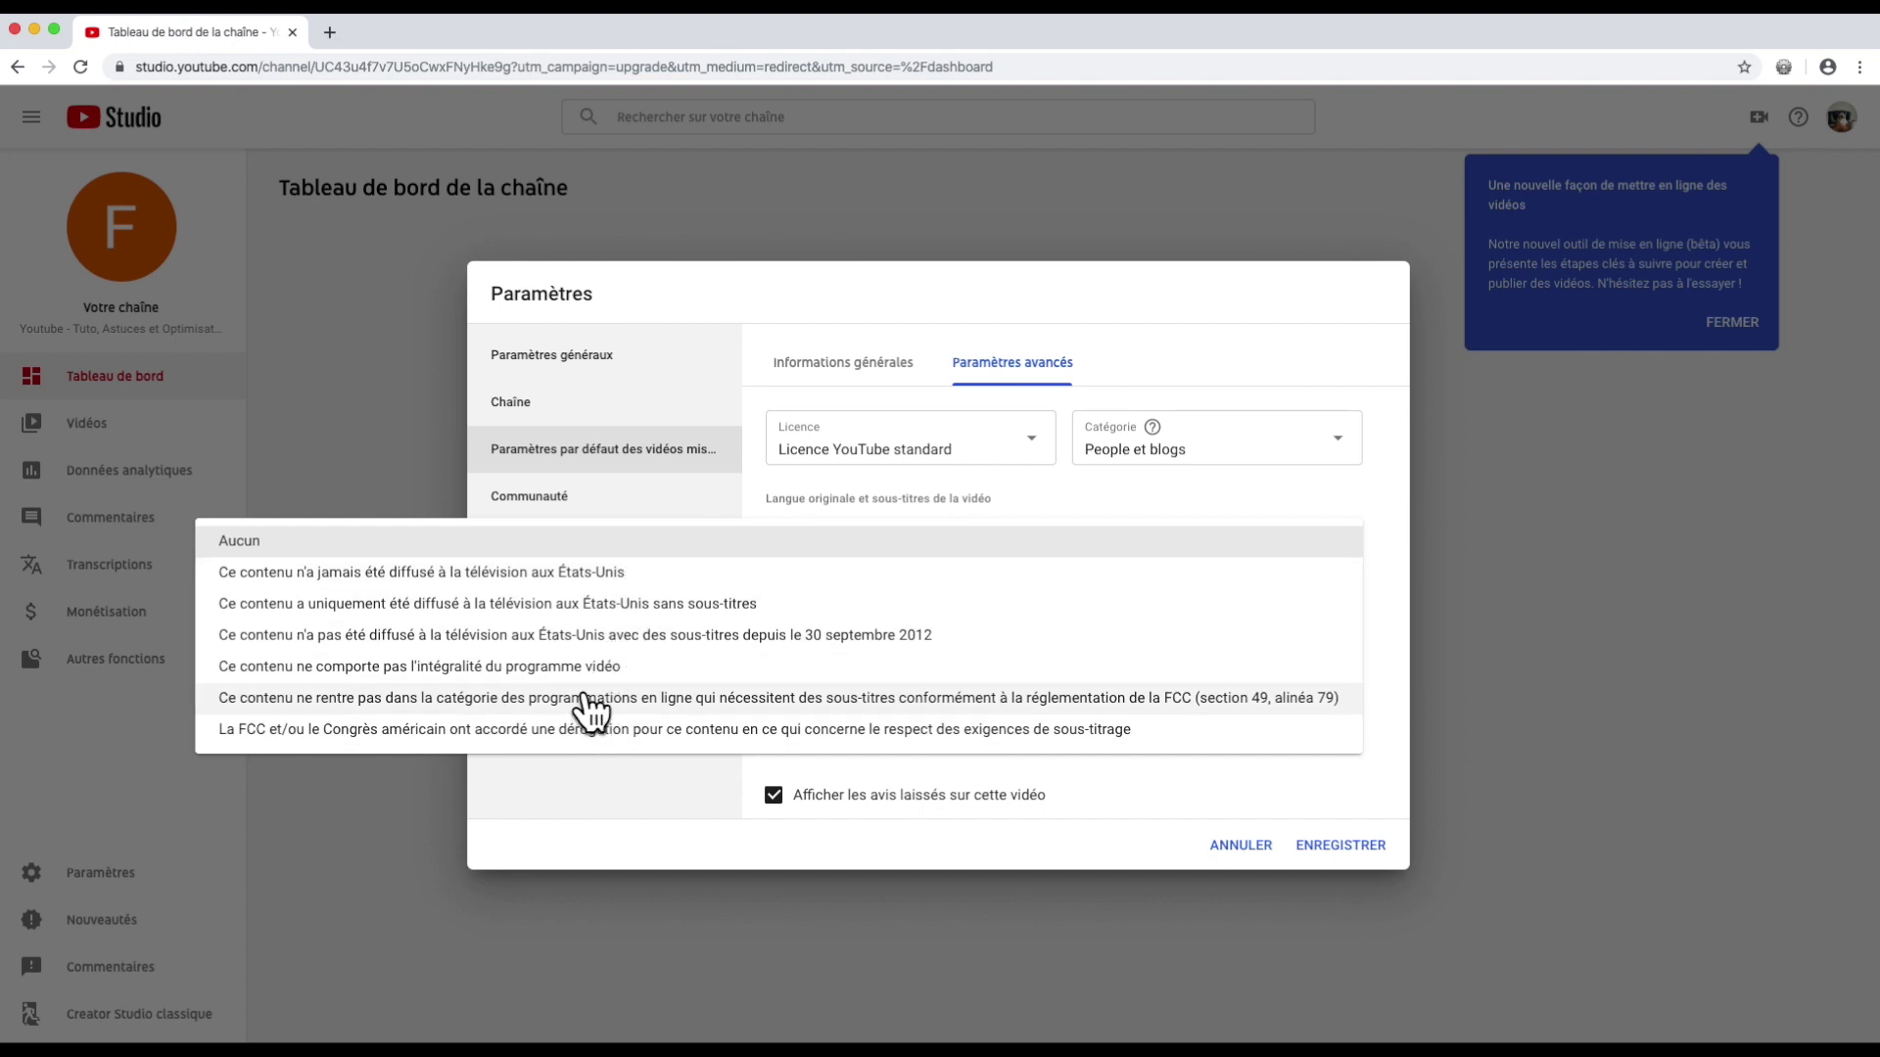
left_click(604, 546)
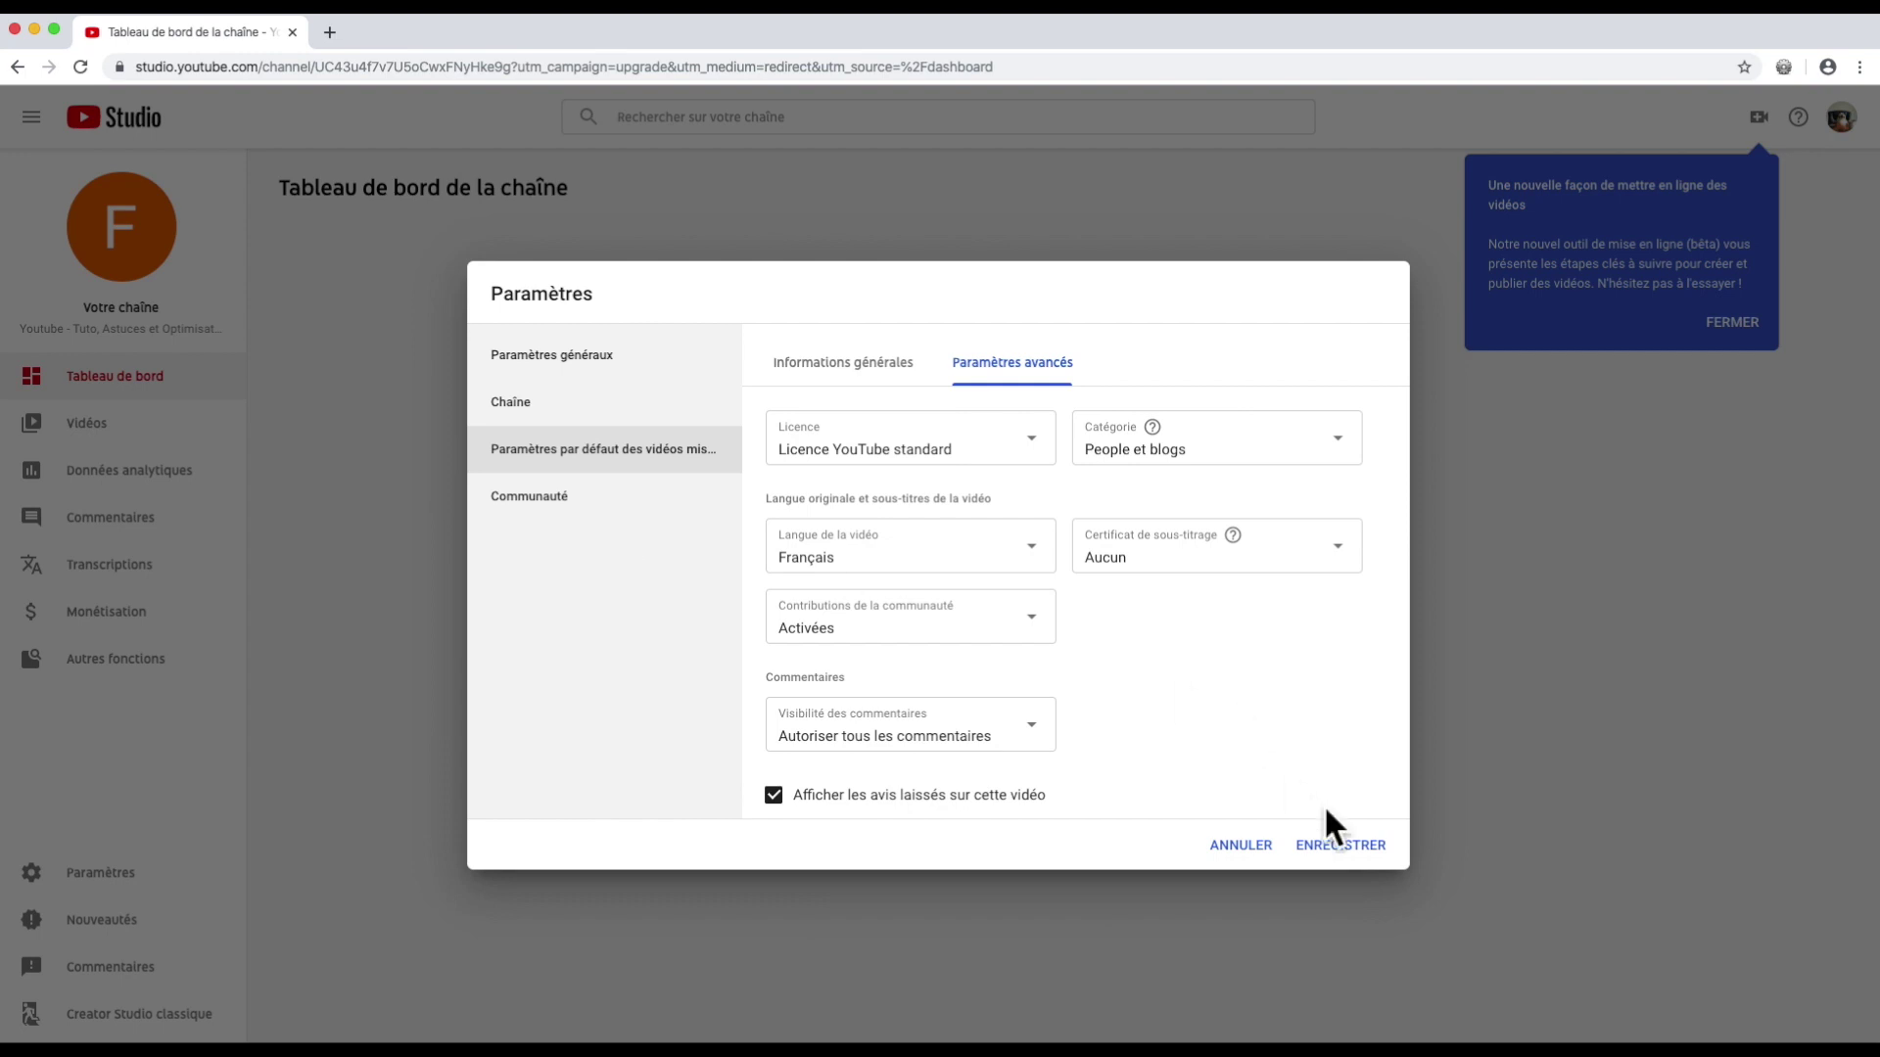
left_click(834, 372)
left_click(1338, 846)
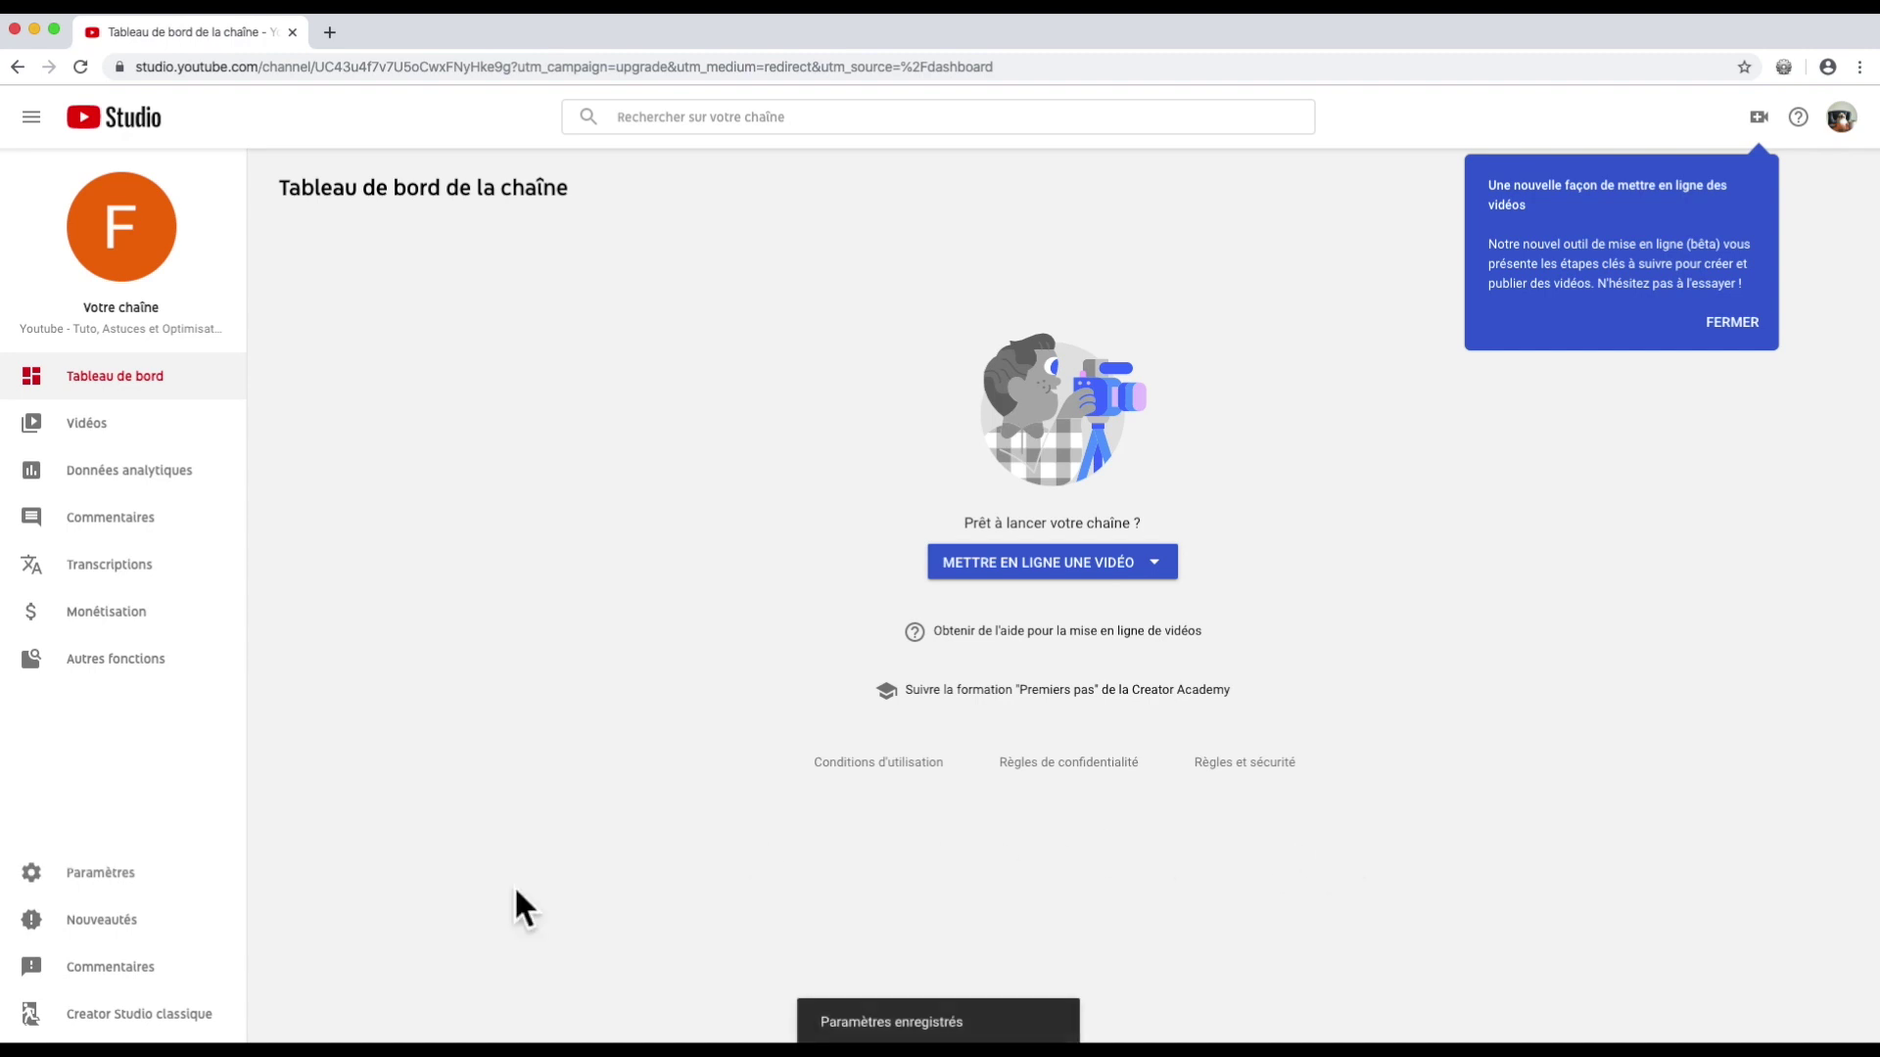
left_click(89, 868)
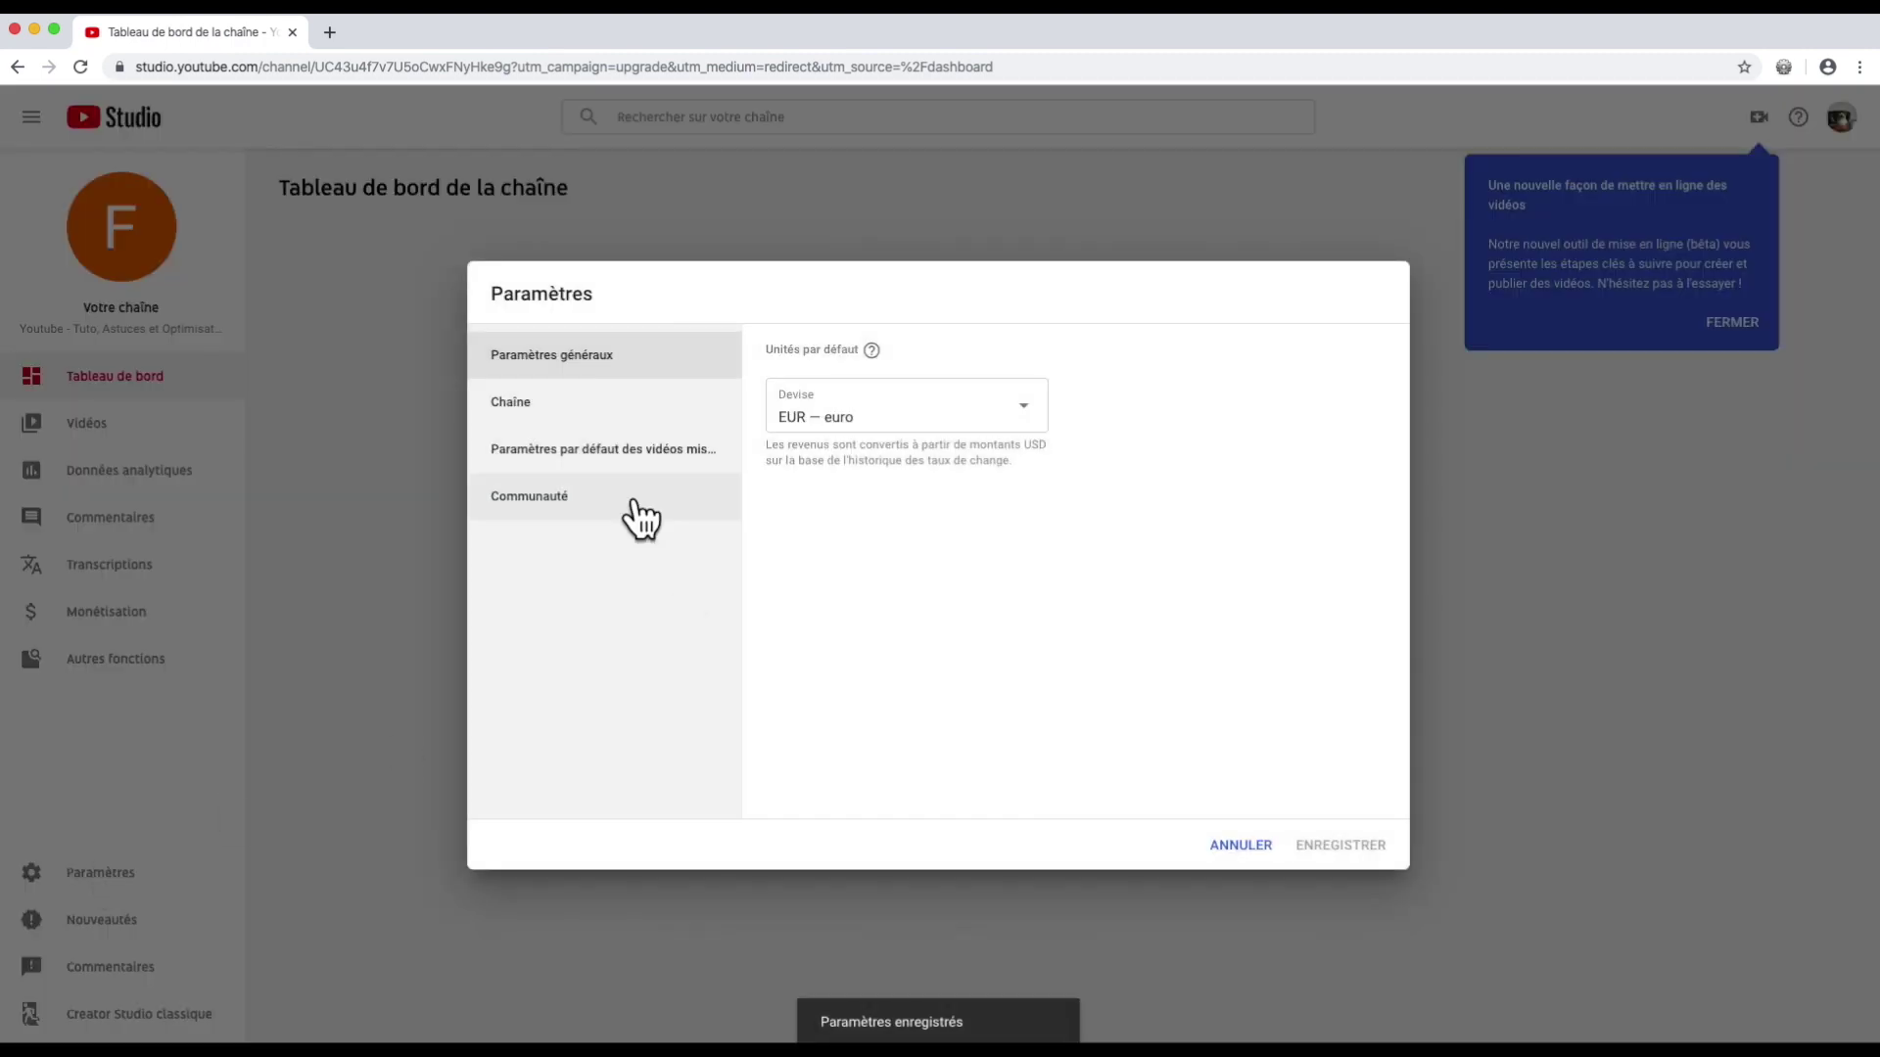
left_click(571, 400)
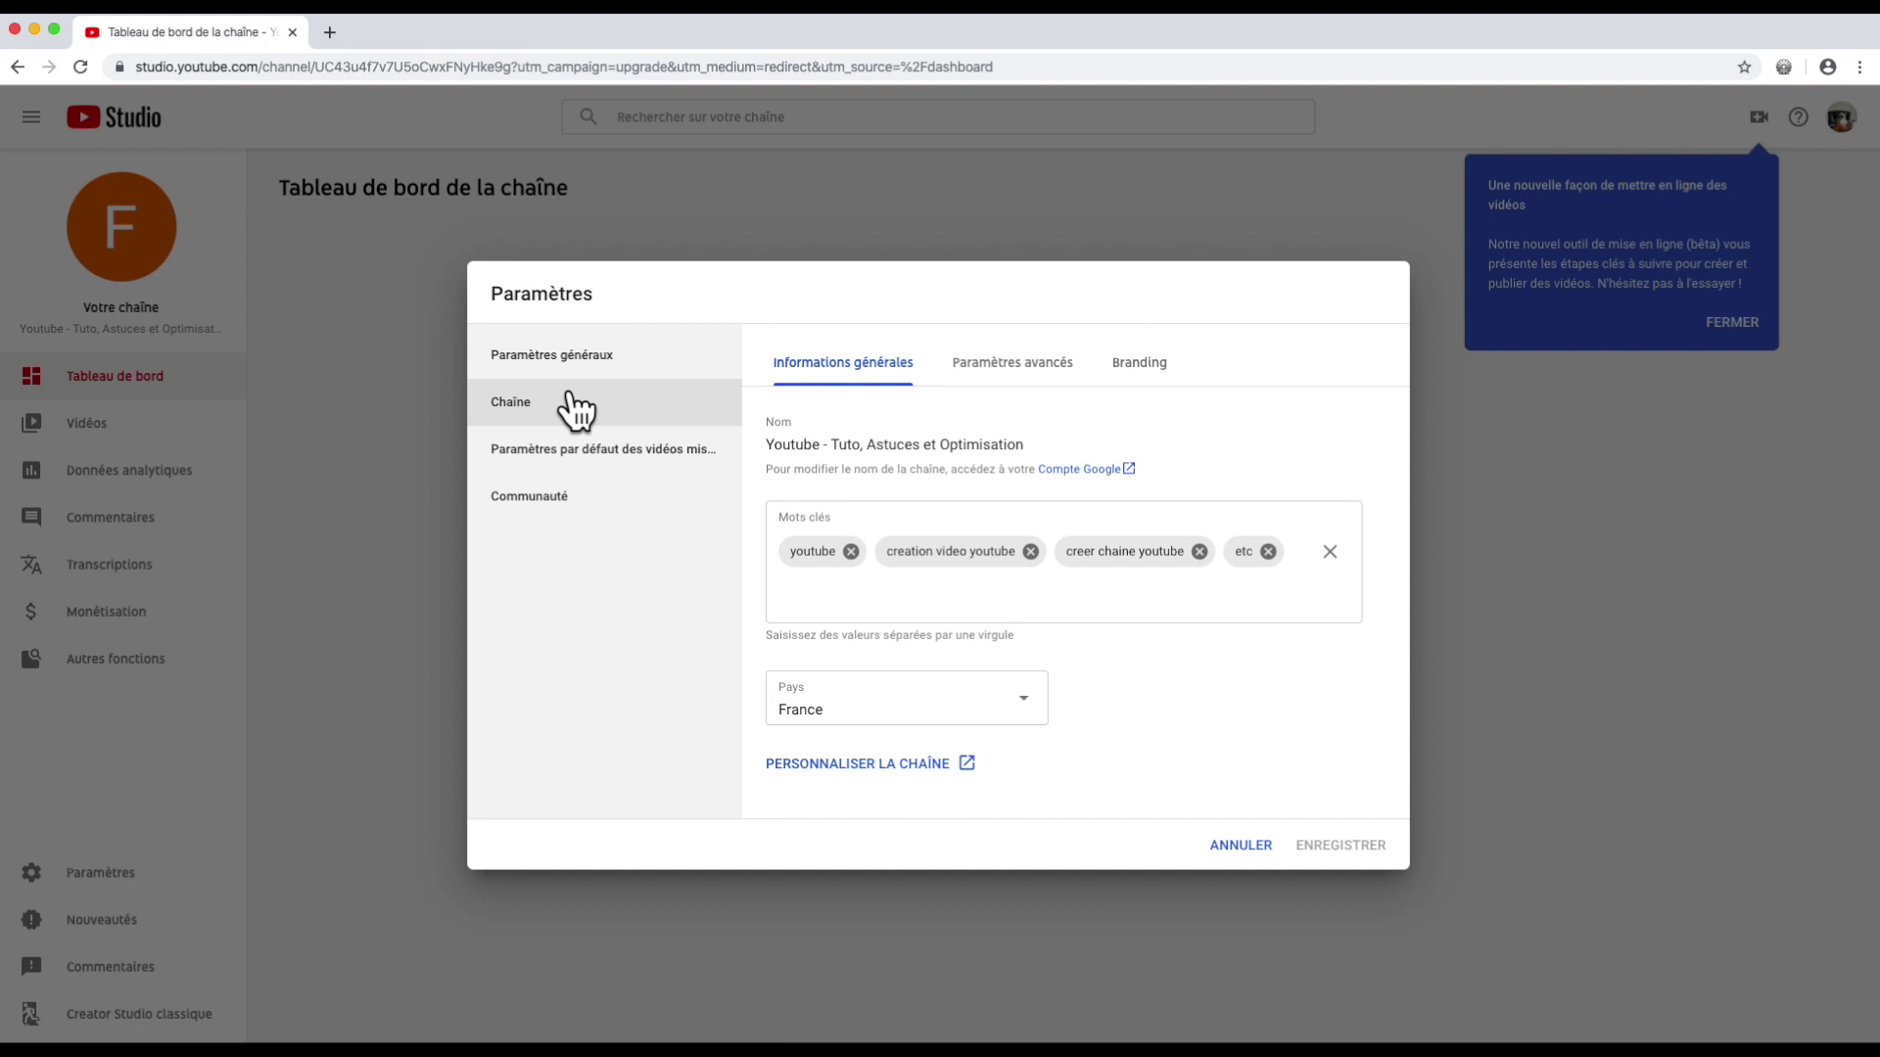
left_click(571, 453)
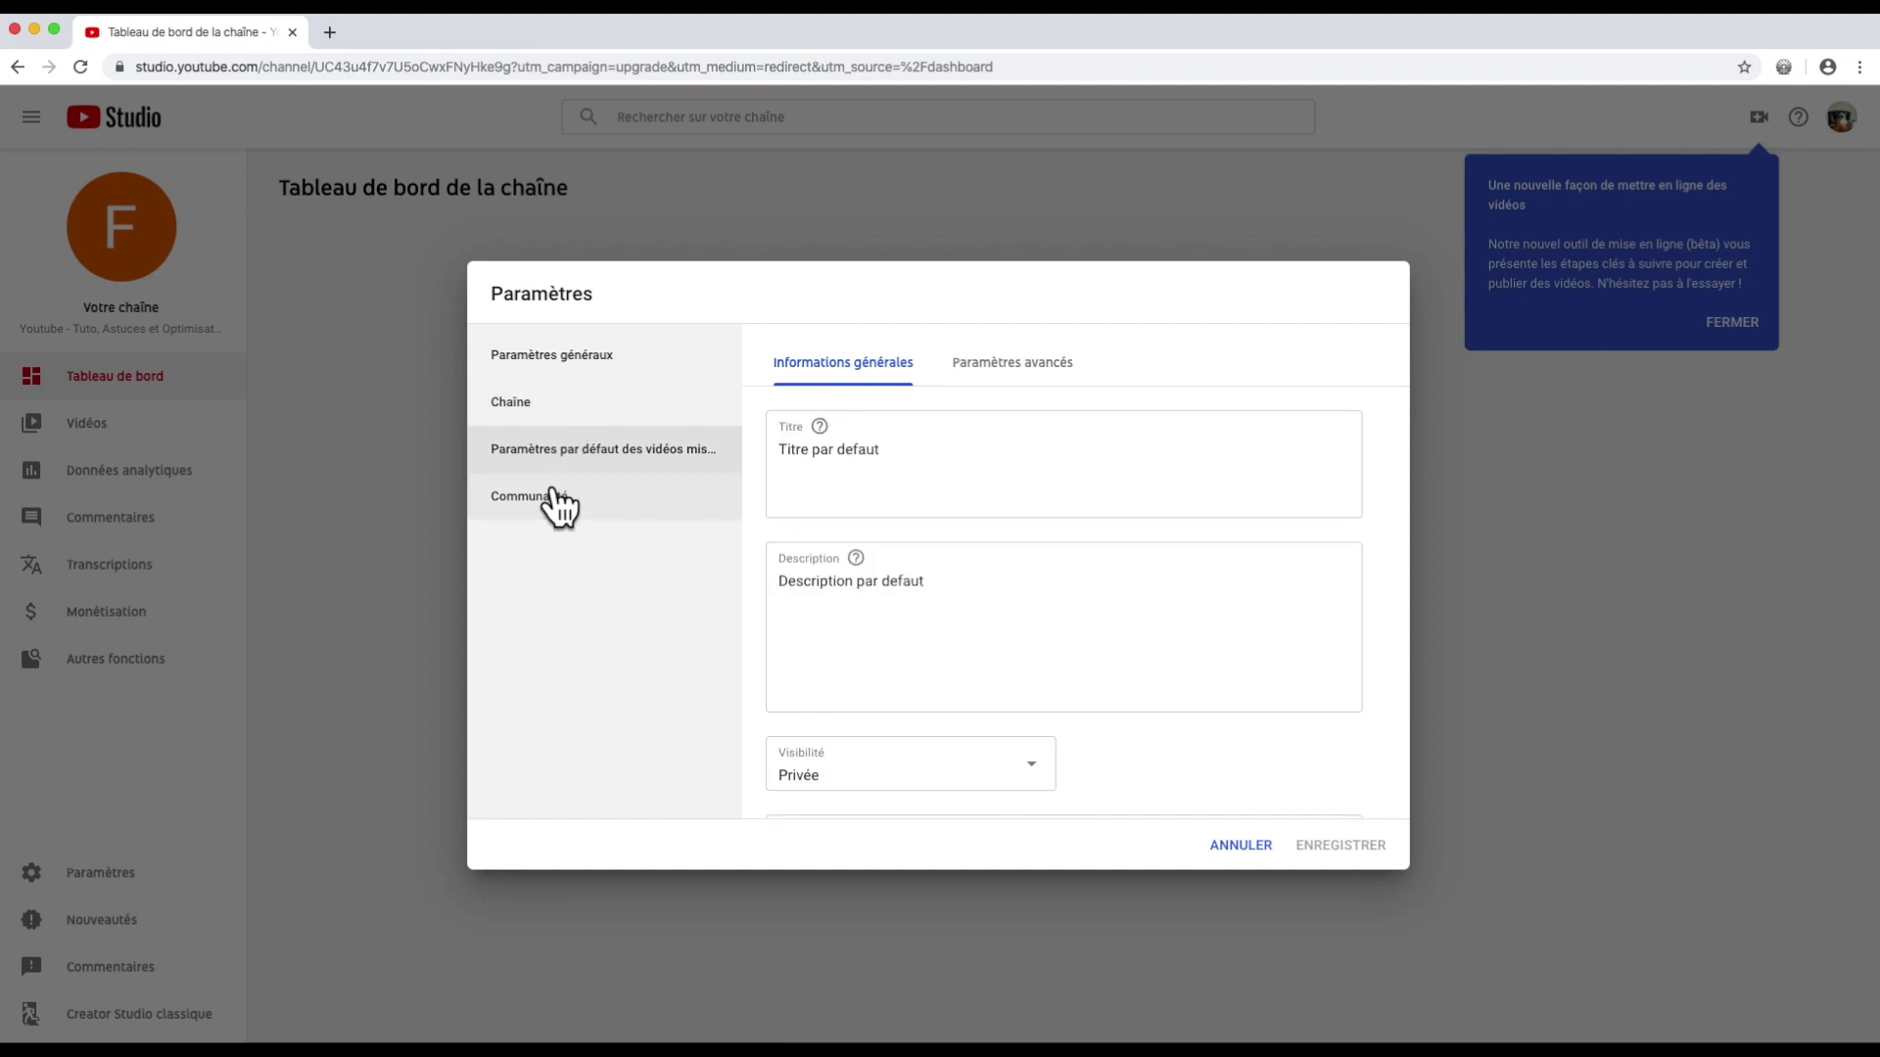
left_click(559, 505)
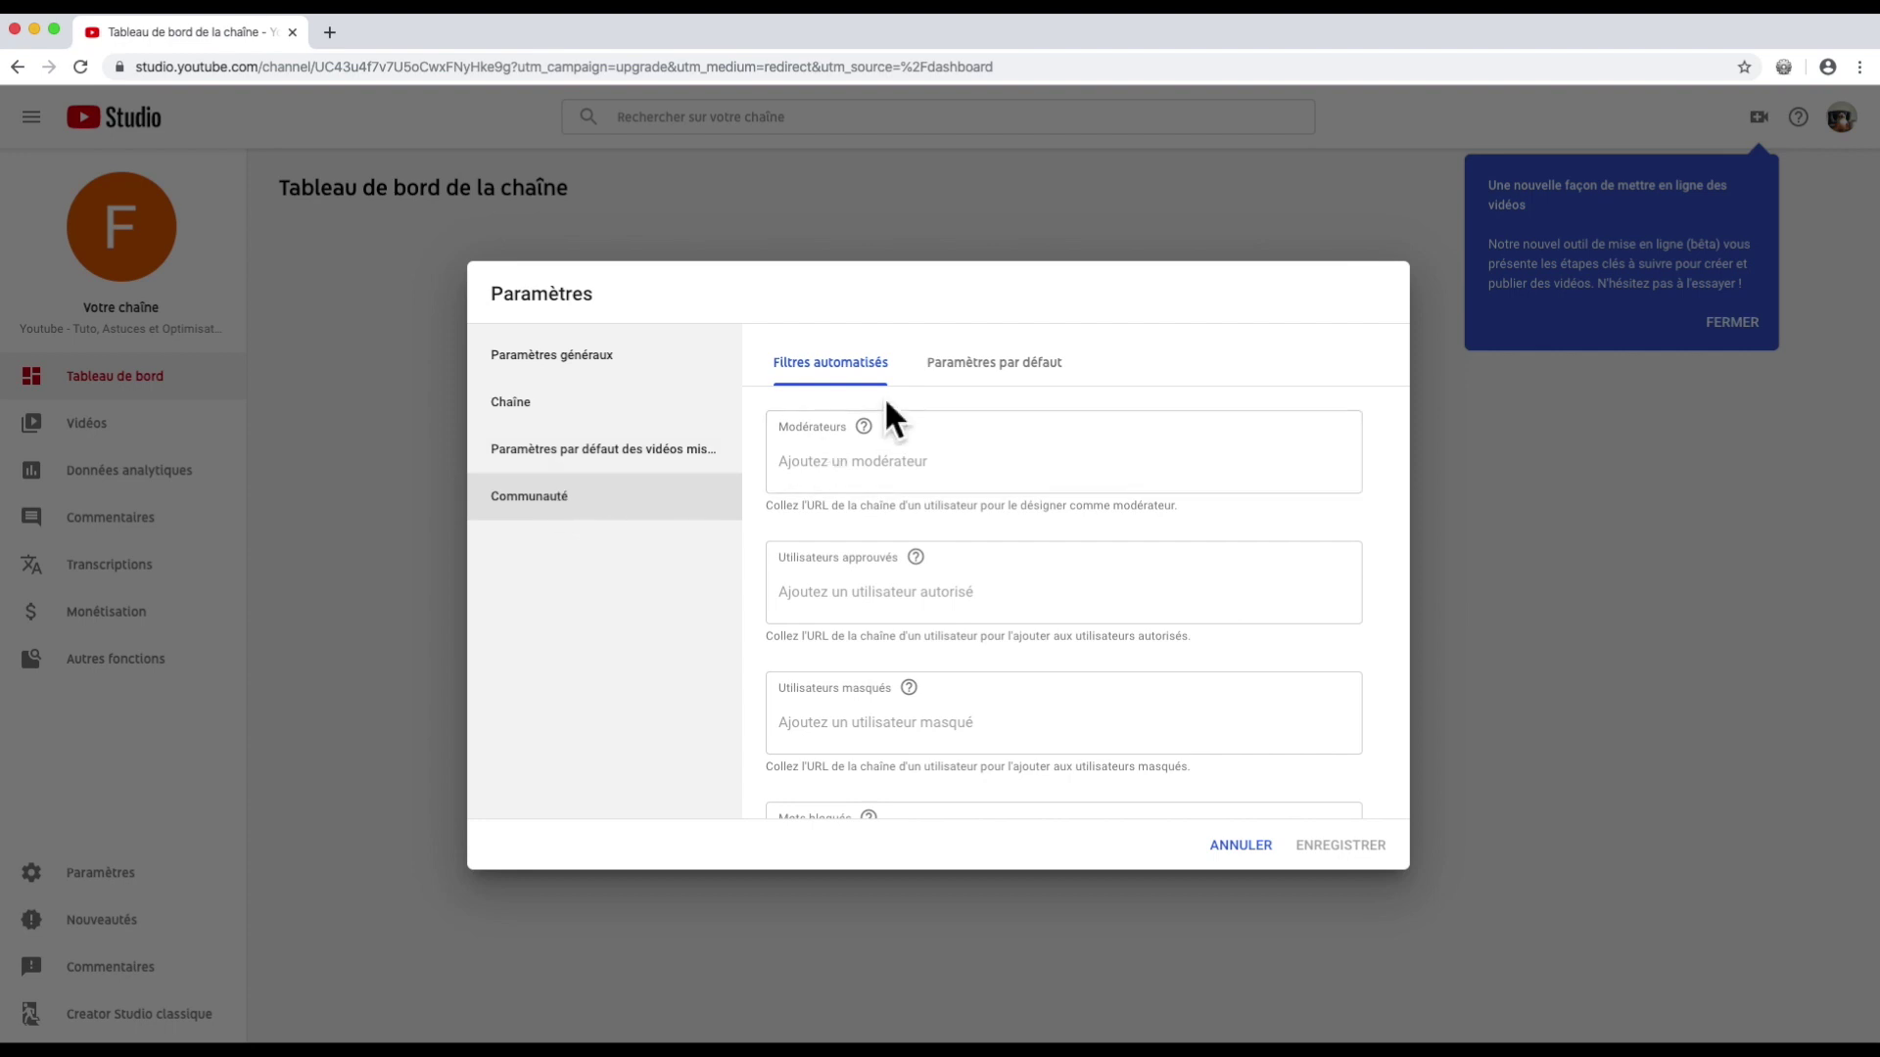
scroll(959, 397, "down", 3)
left_click(975, 377)
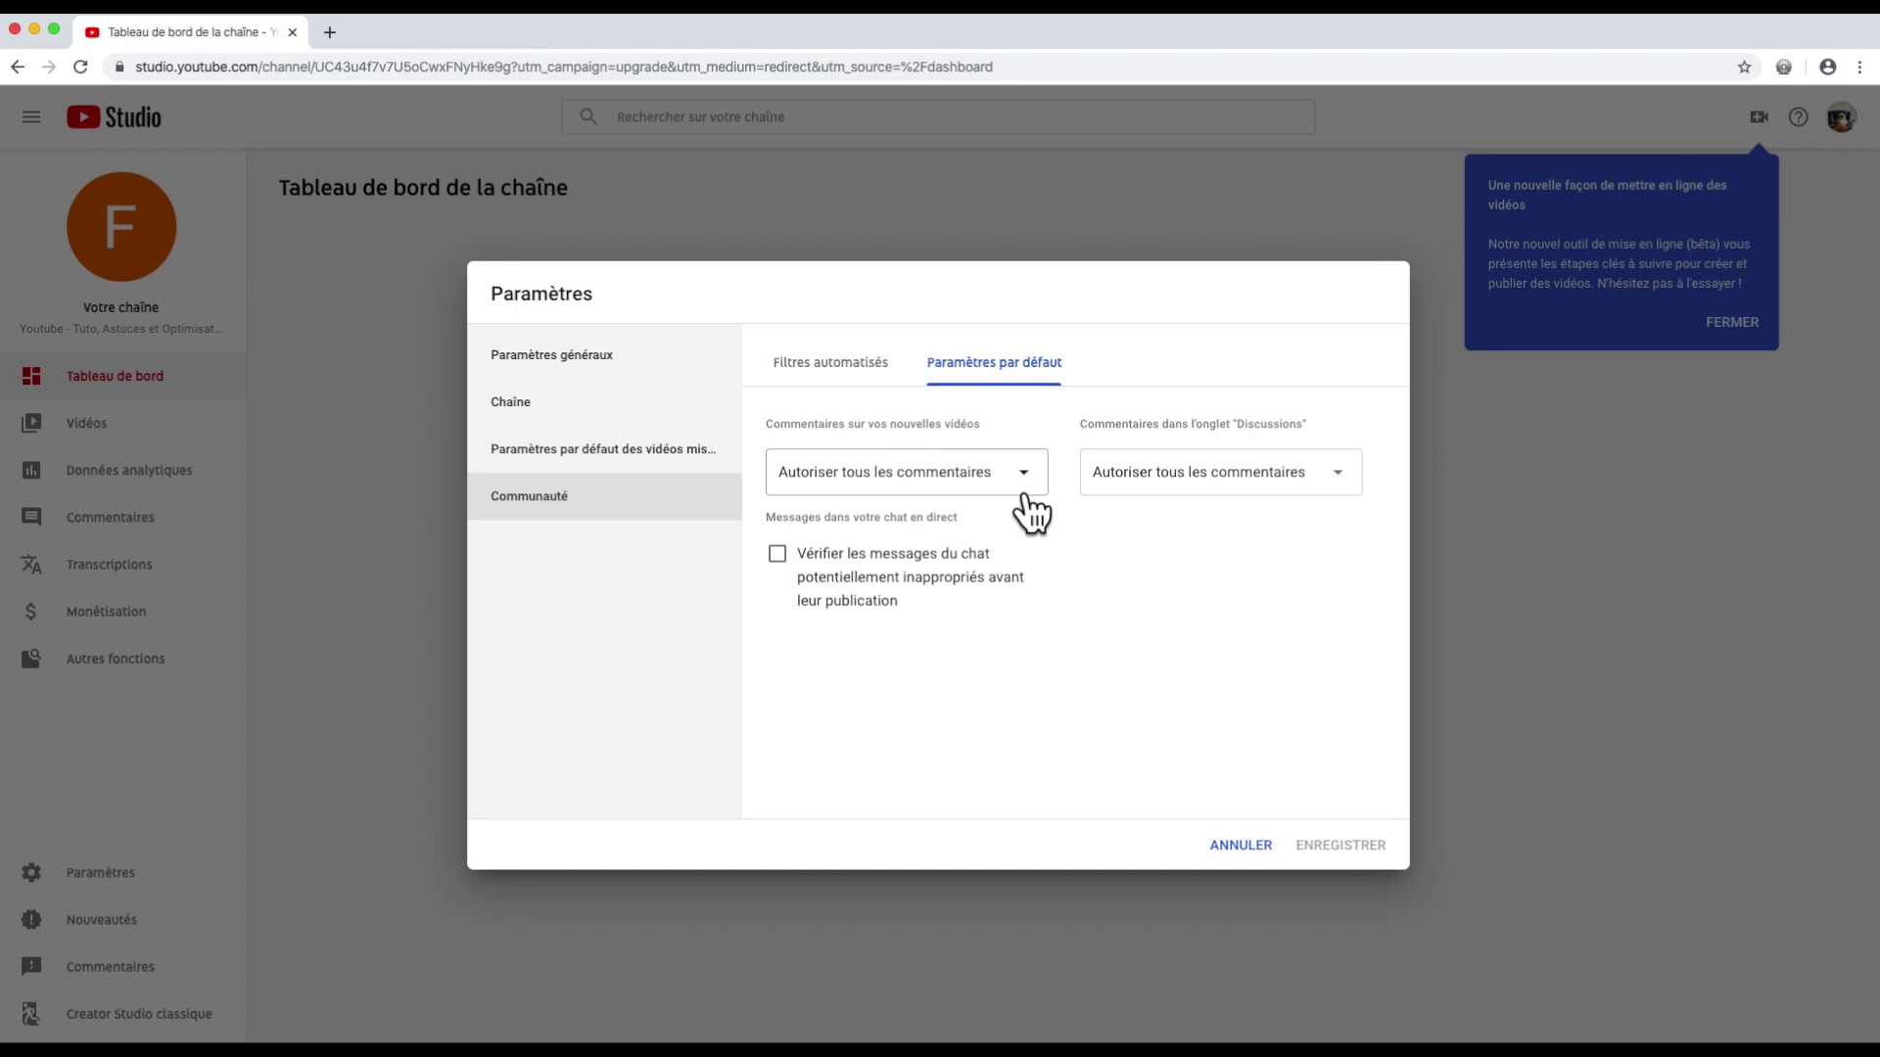
left_click(1239, 848)
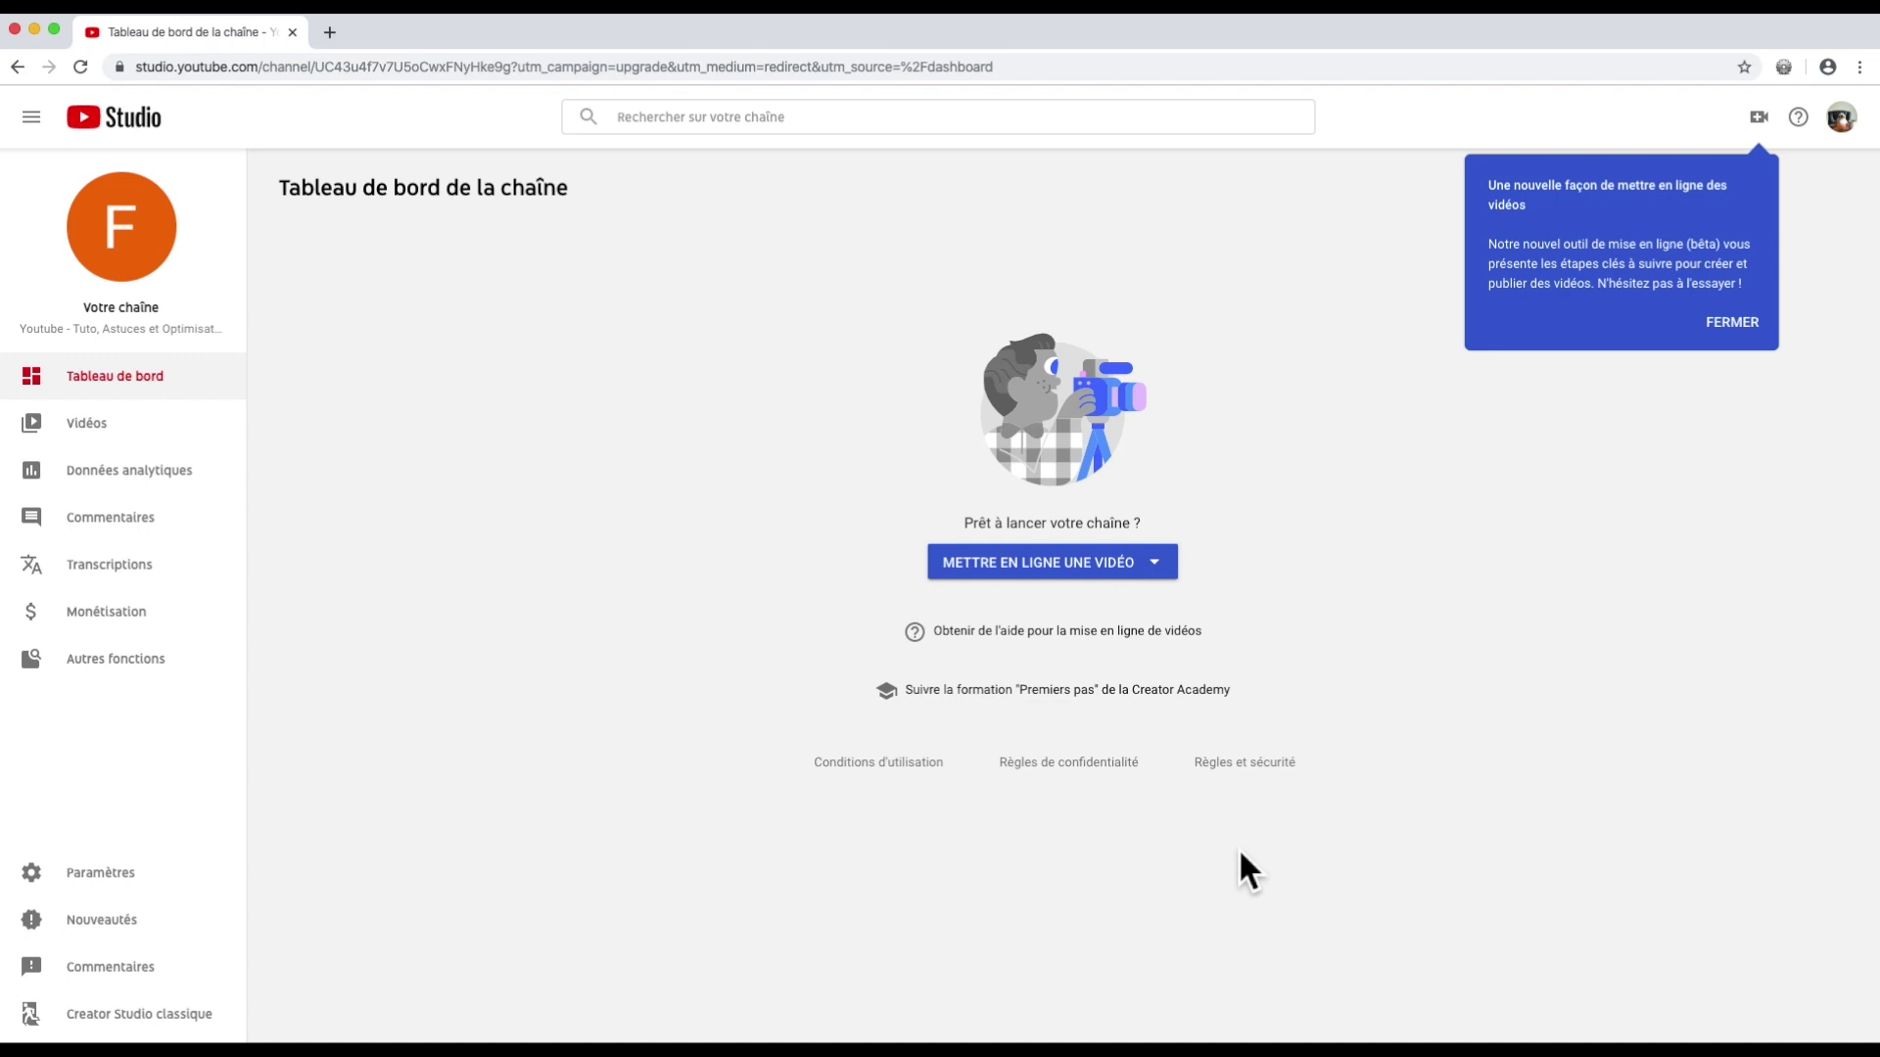
left_click(225, 920)
Step: Browse the help panel and about page, then switch back to Creator Studio classique
left_click(329, 956)
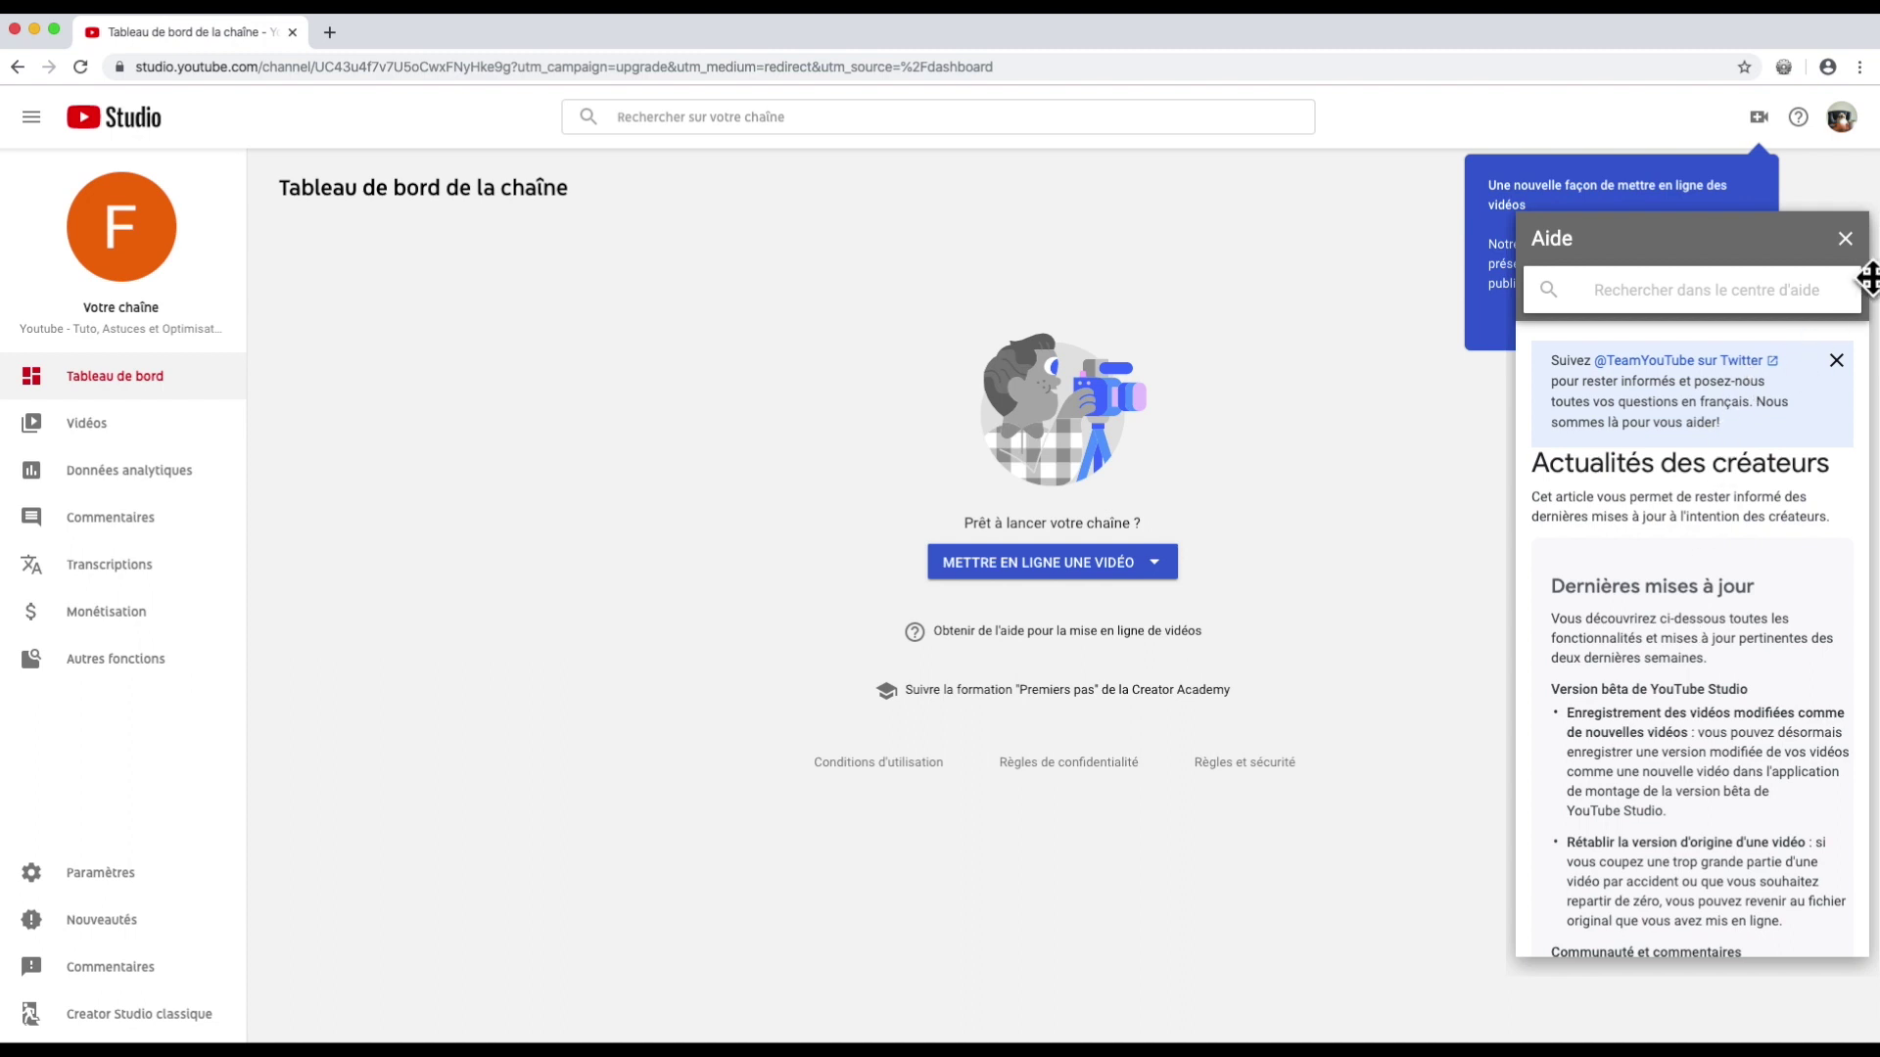
left_click(1844, 239)
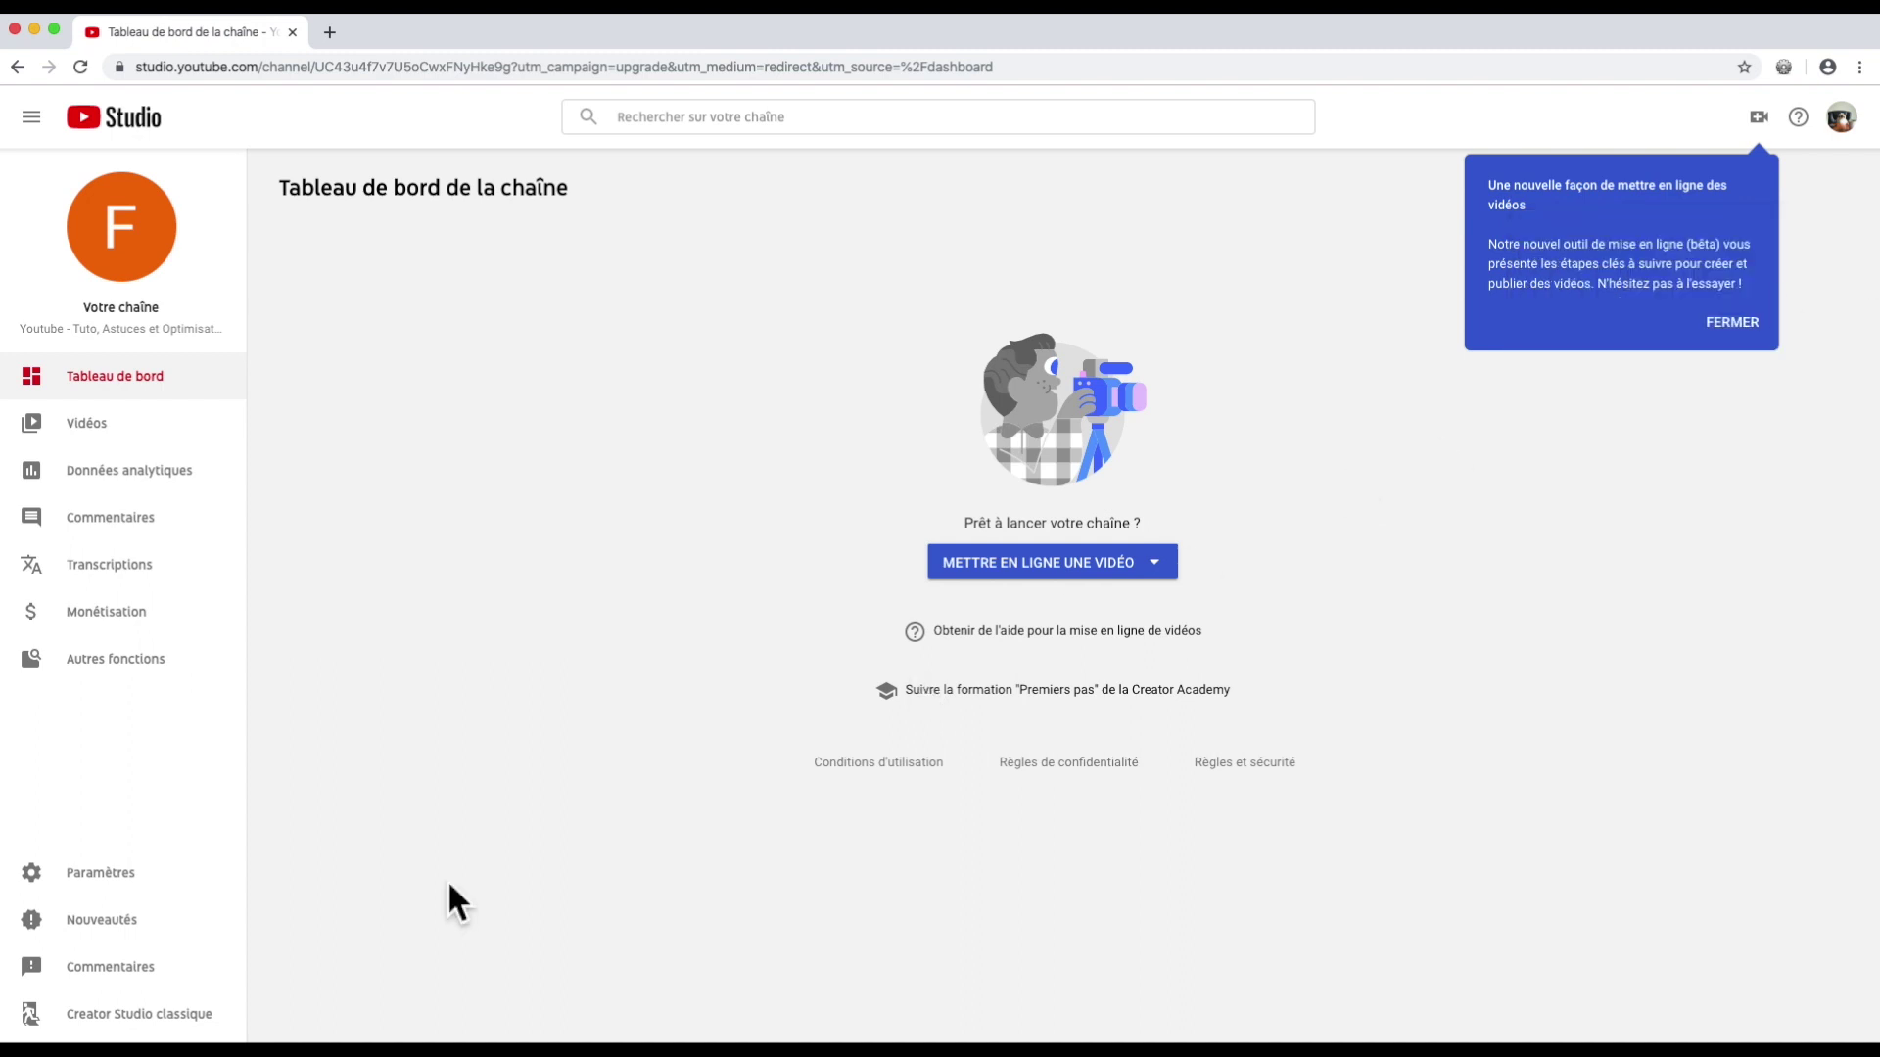
left_click(122, 920)
left_click(386, 916)
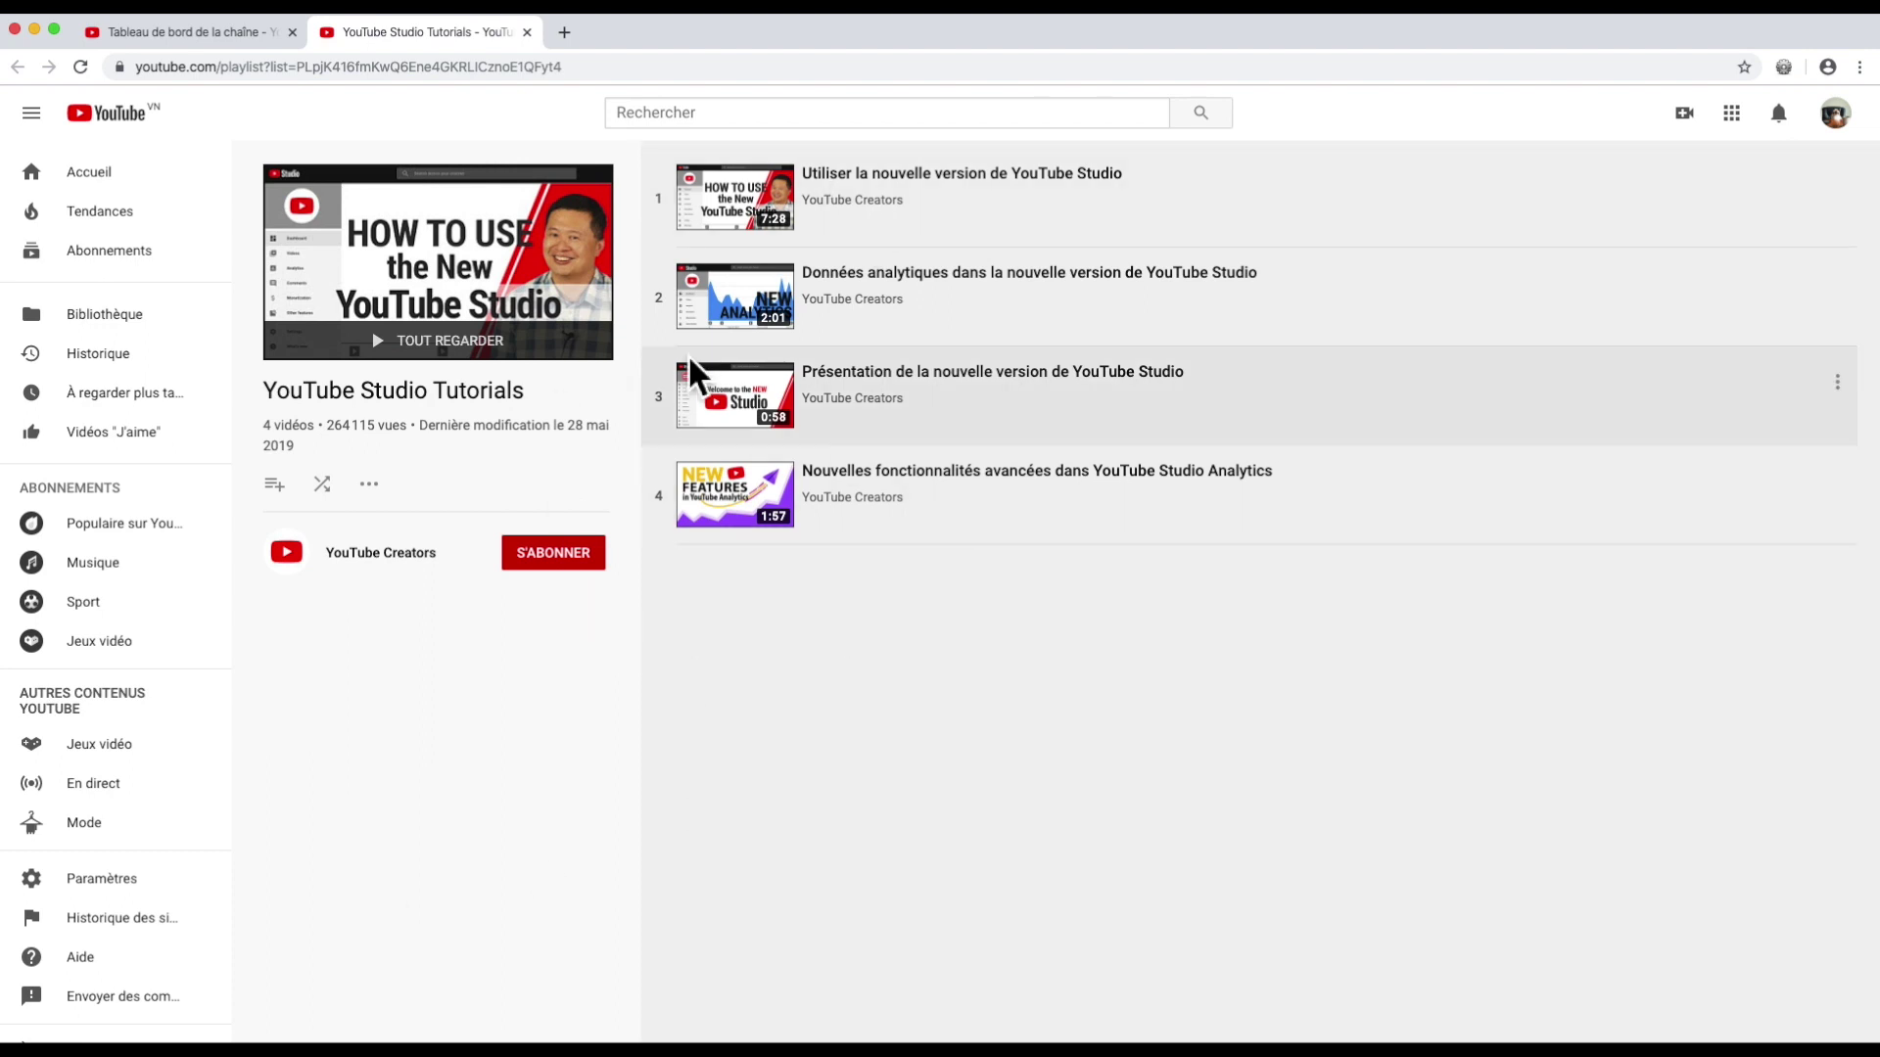
left_click(526, 32)
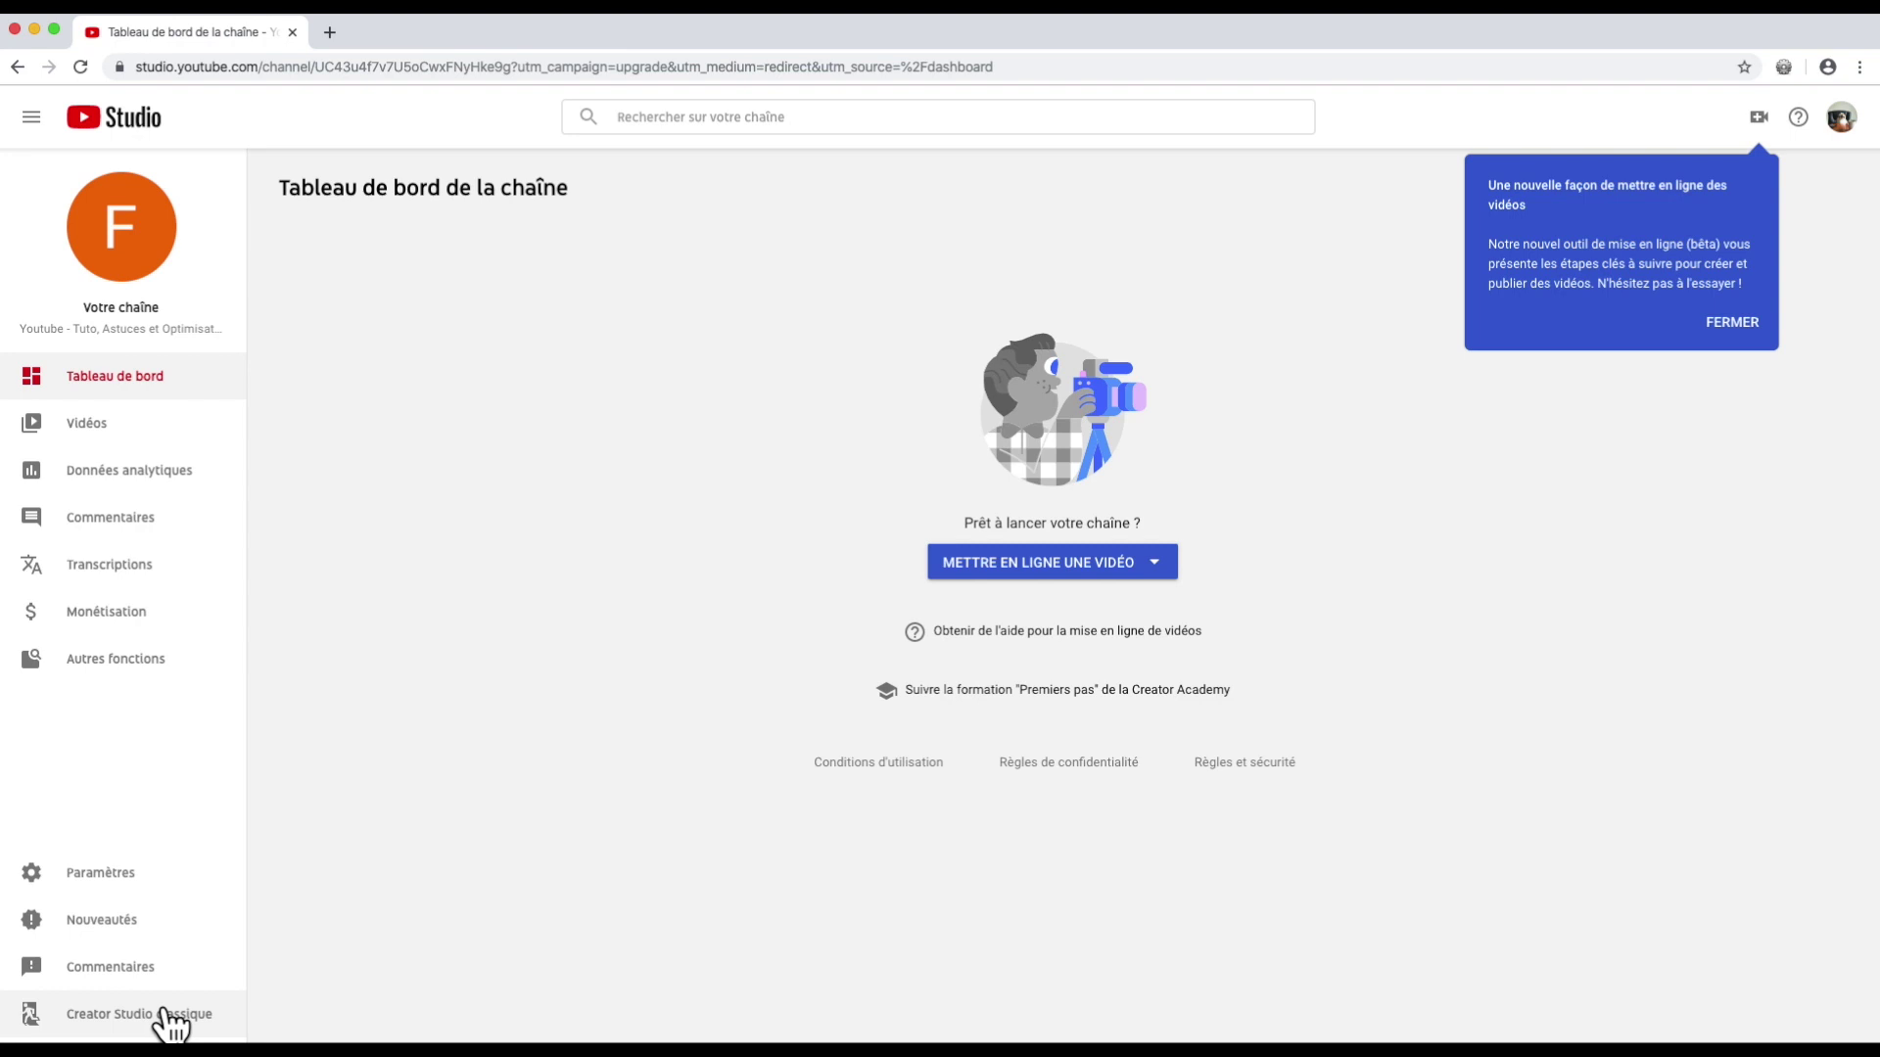
left_click(167, 1013)
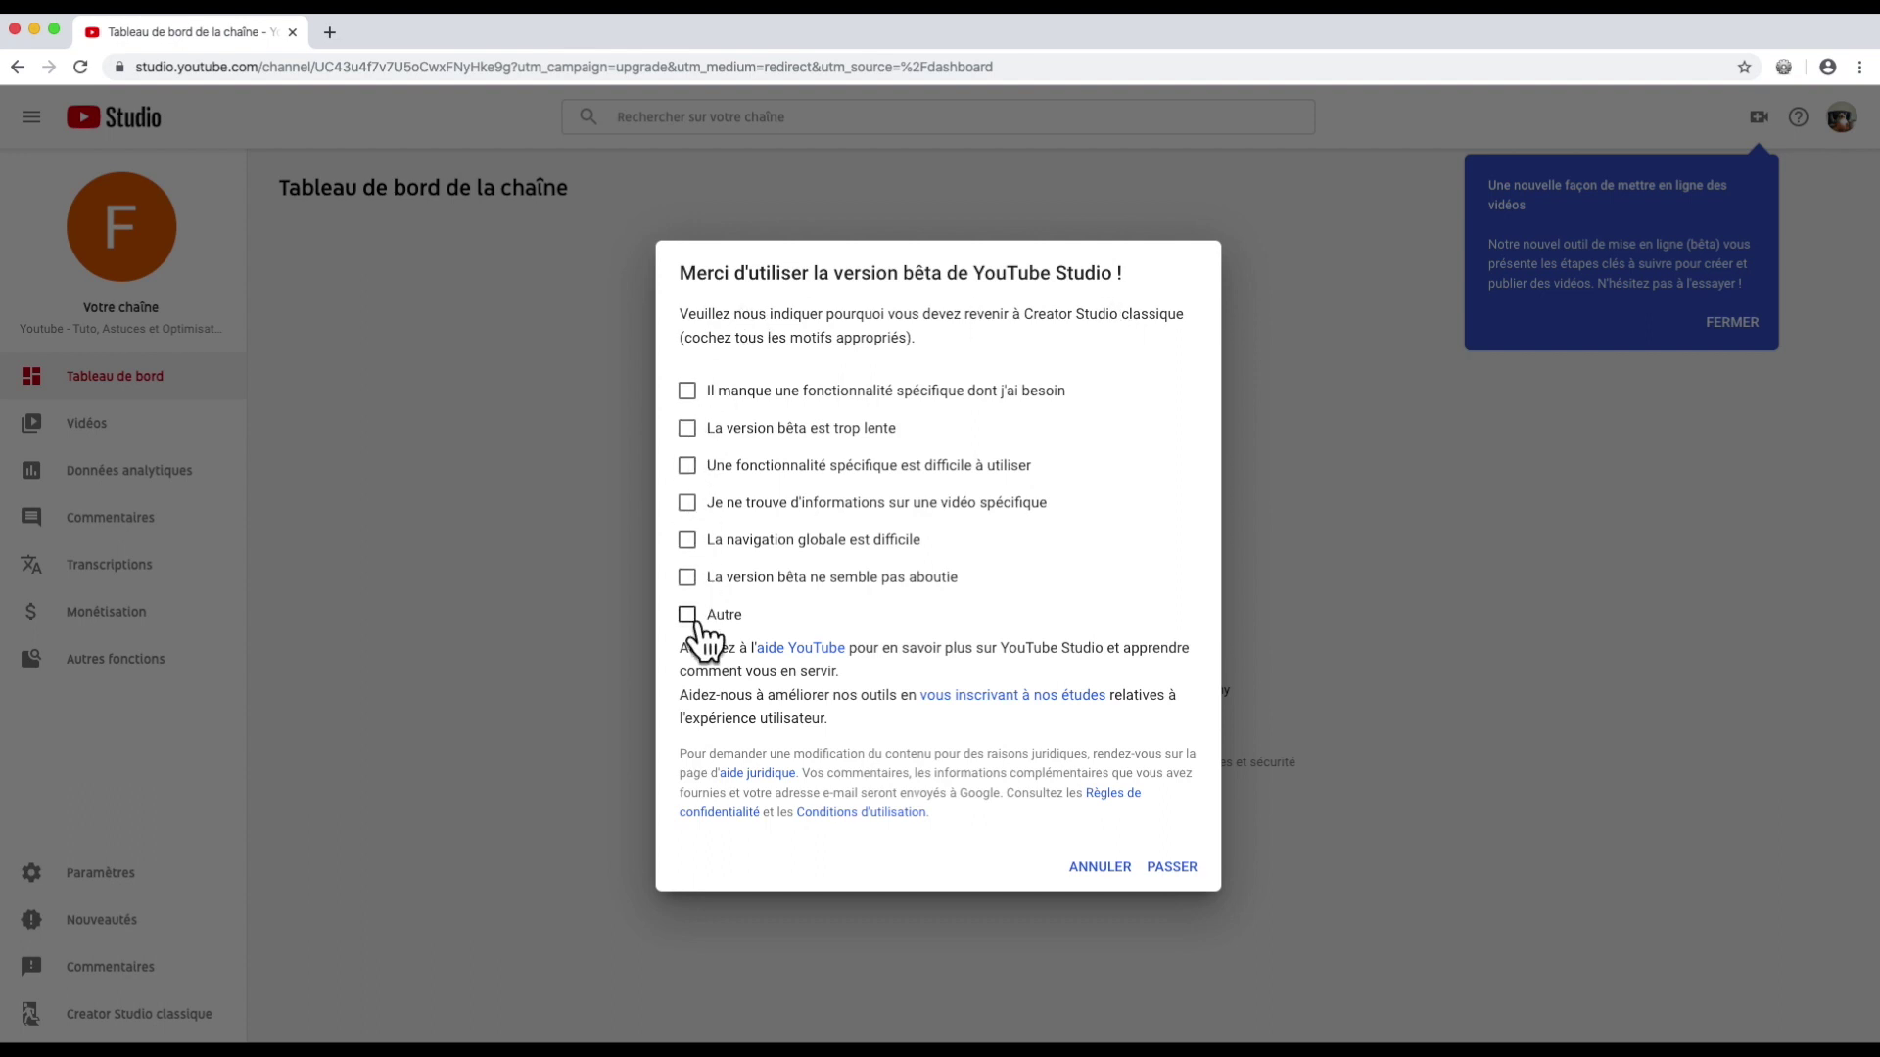
Step: Skip the feedback survey, check the classic studio's empty Playlists page, and return to the beta Studio
left_click(1173, 868)
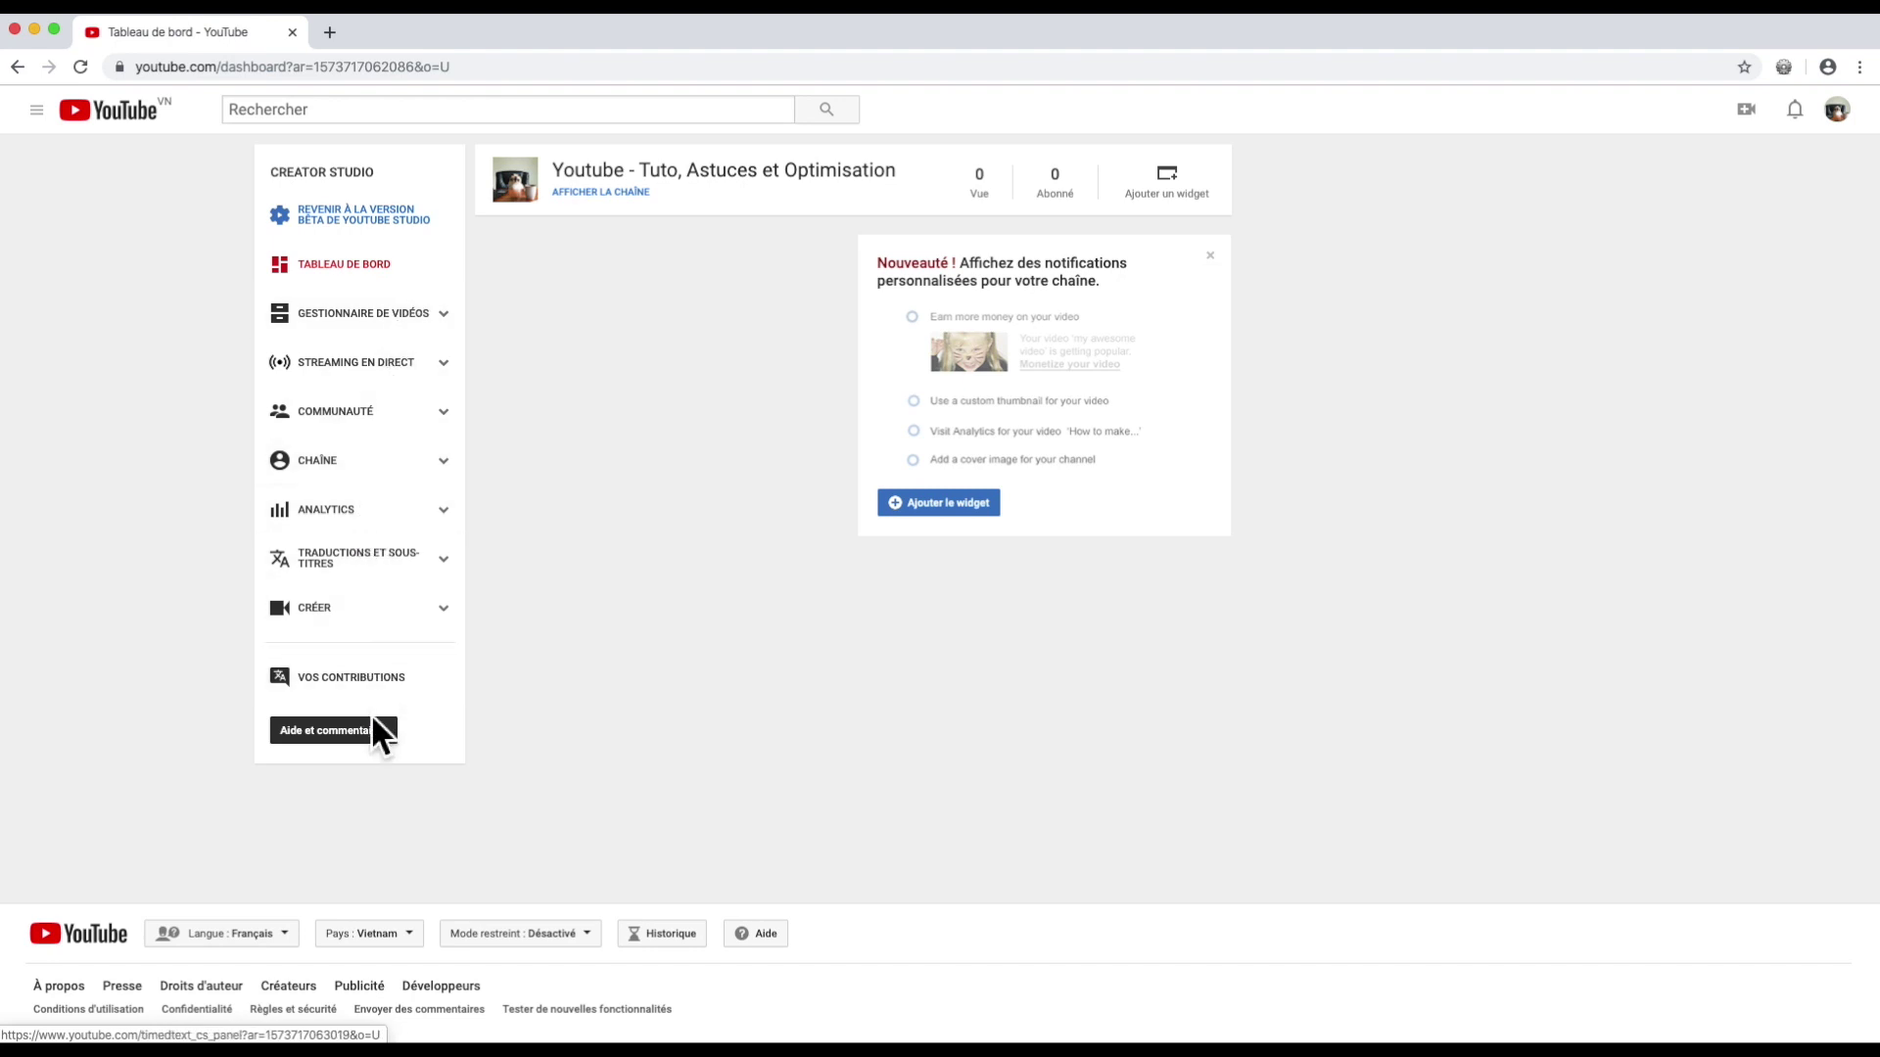
left_click(382, 311)
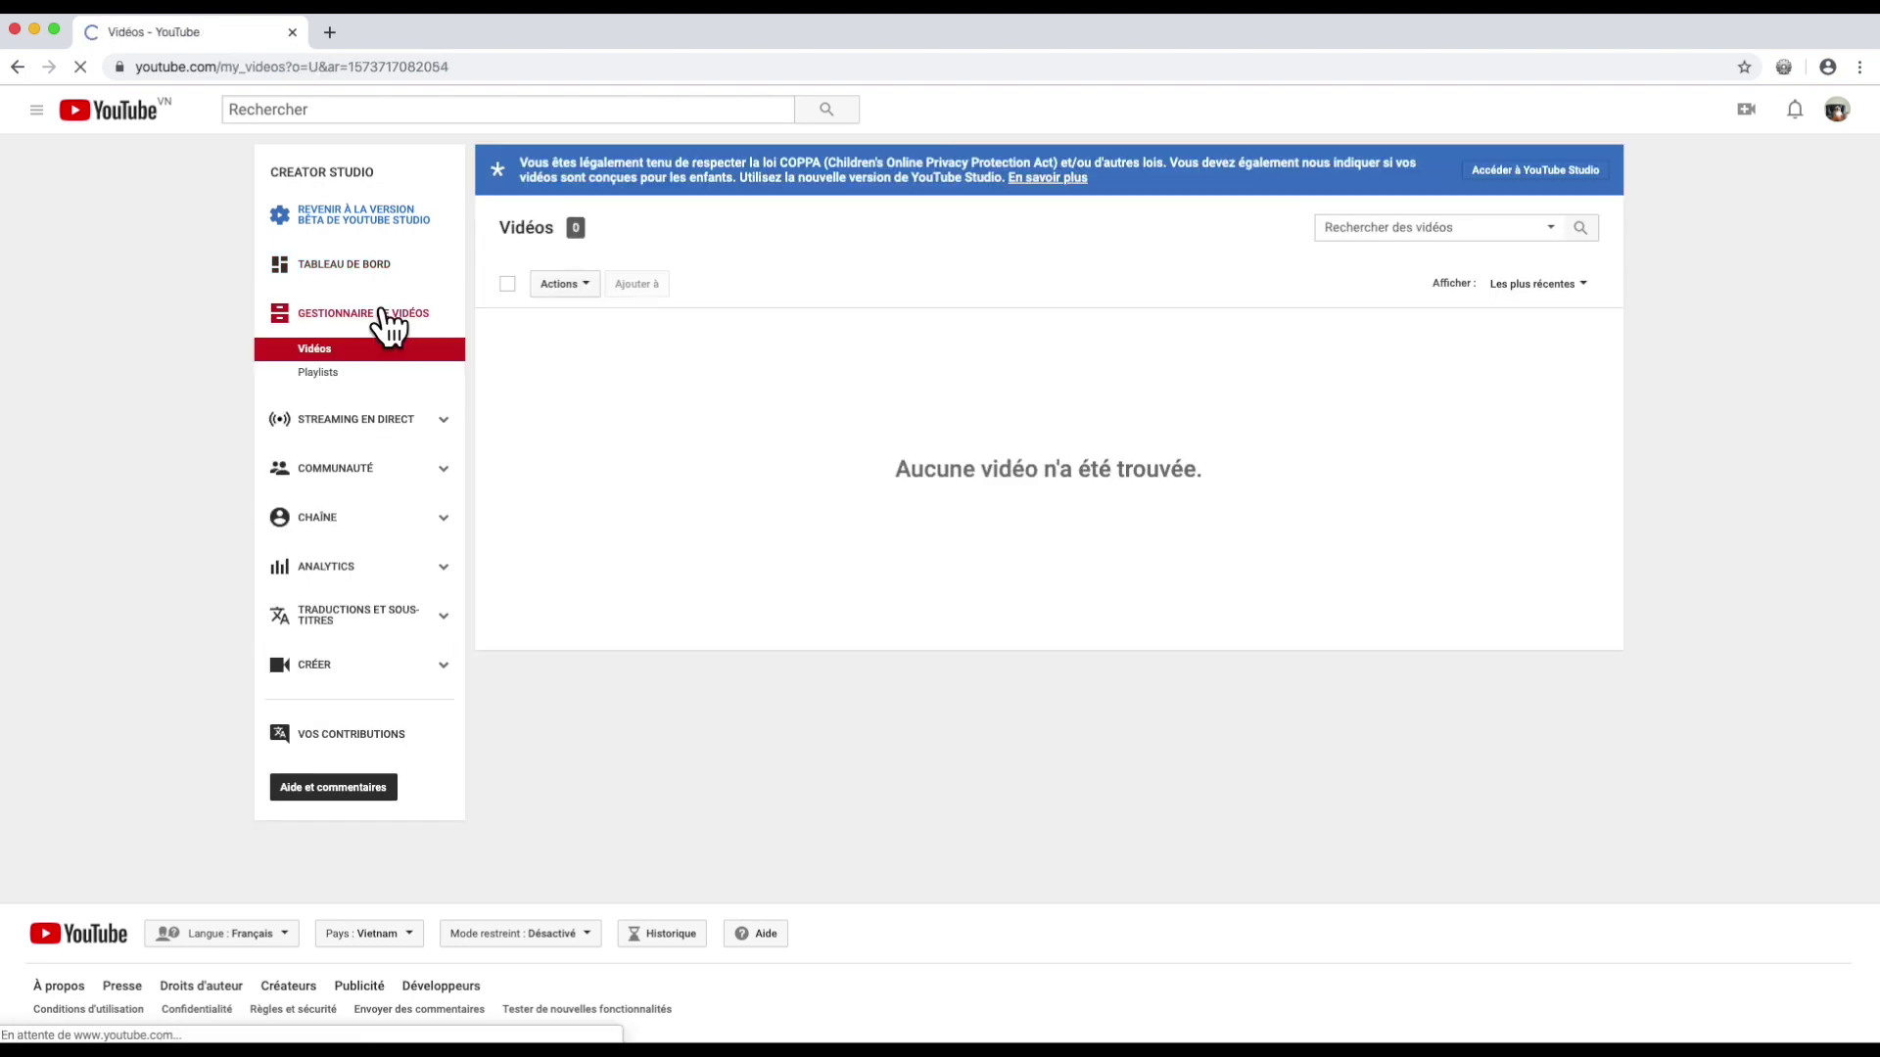
left_click(315, 371)
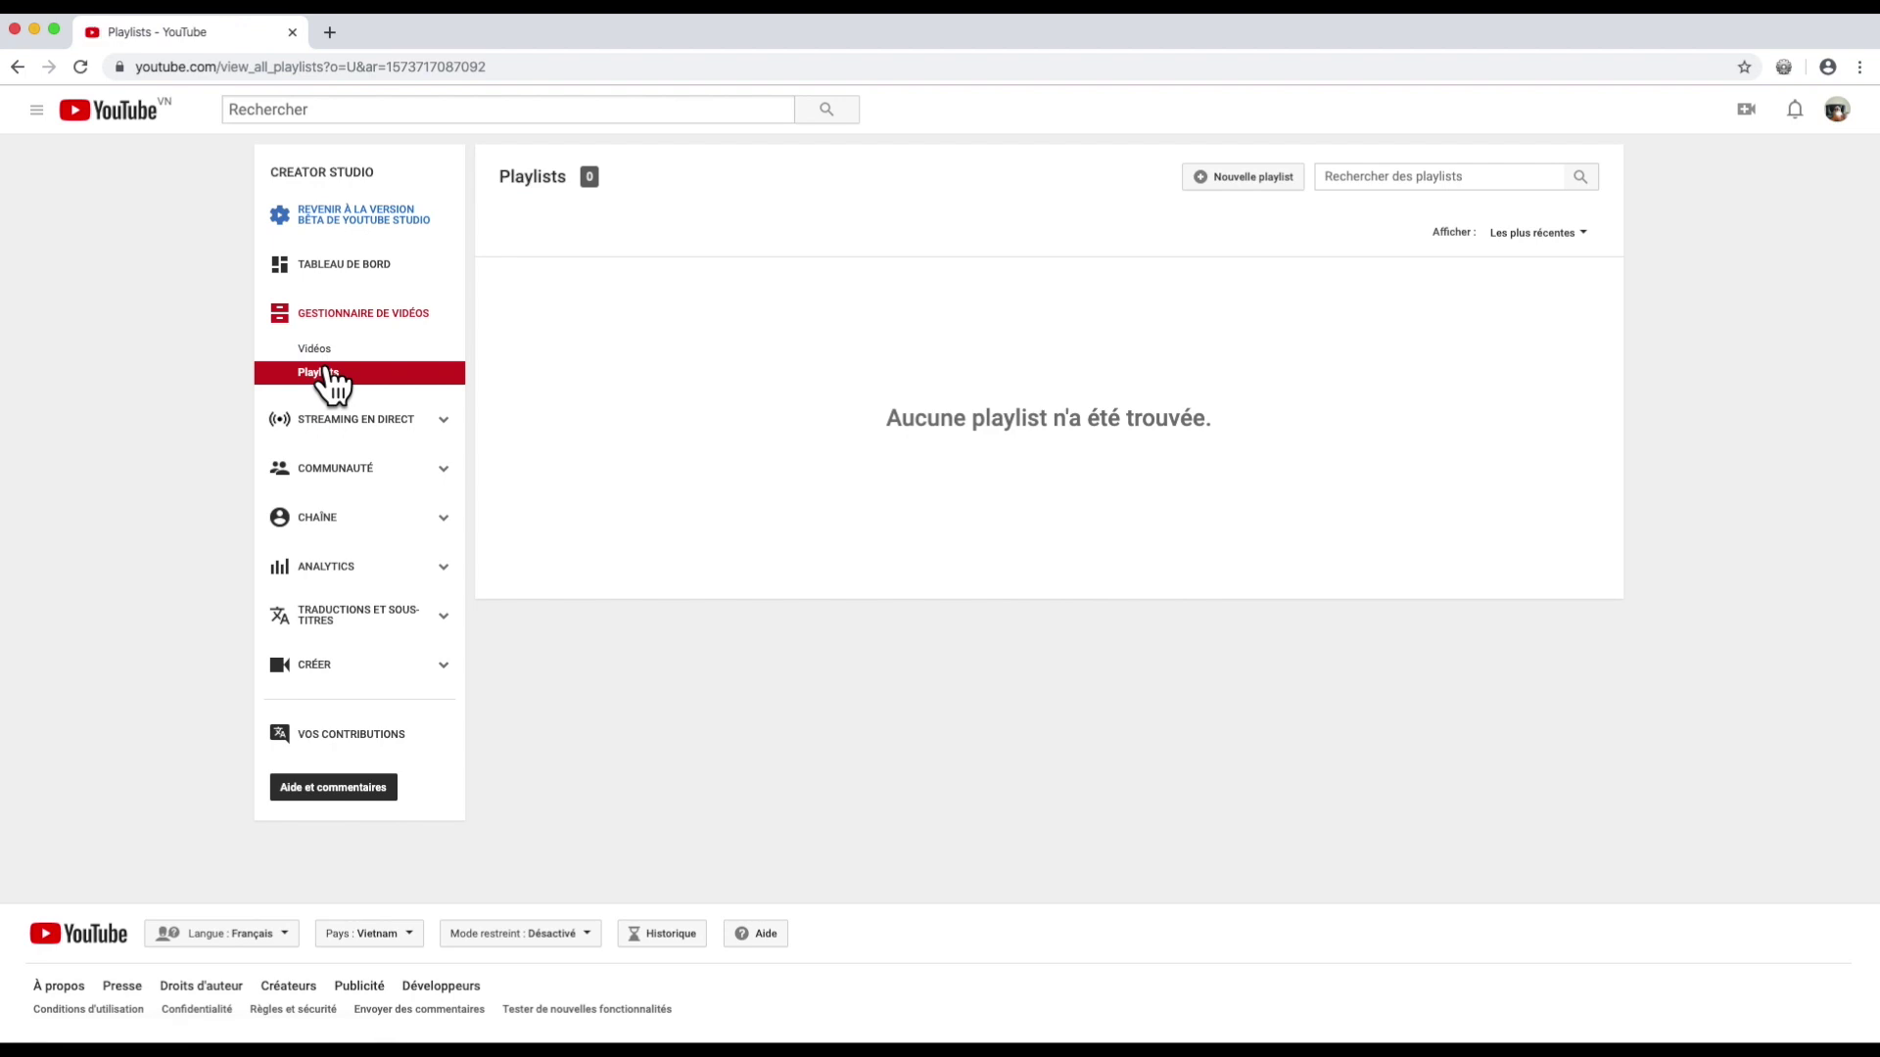
left_click(370, 217)
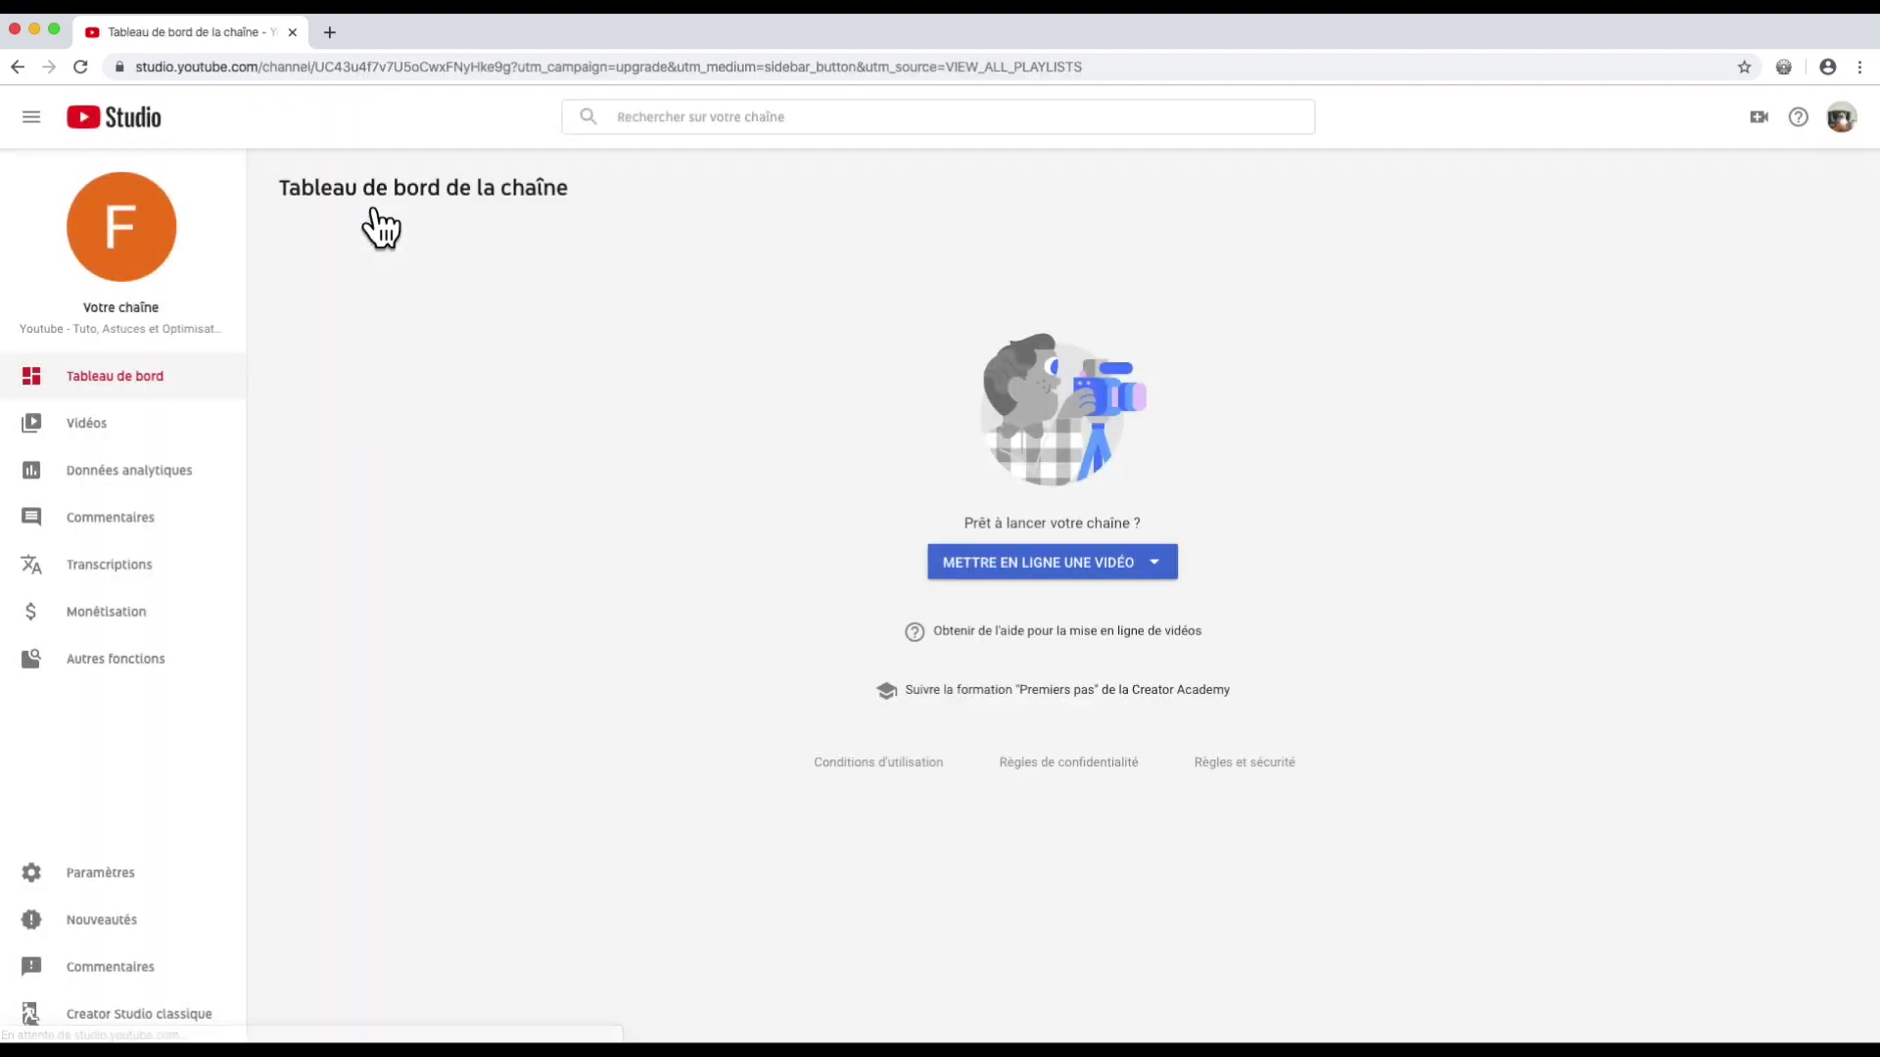
Step: From the Vidéos list, go to Votre chaîne and open Personnaliser la chaîne
left_click(58, 423)
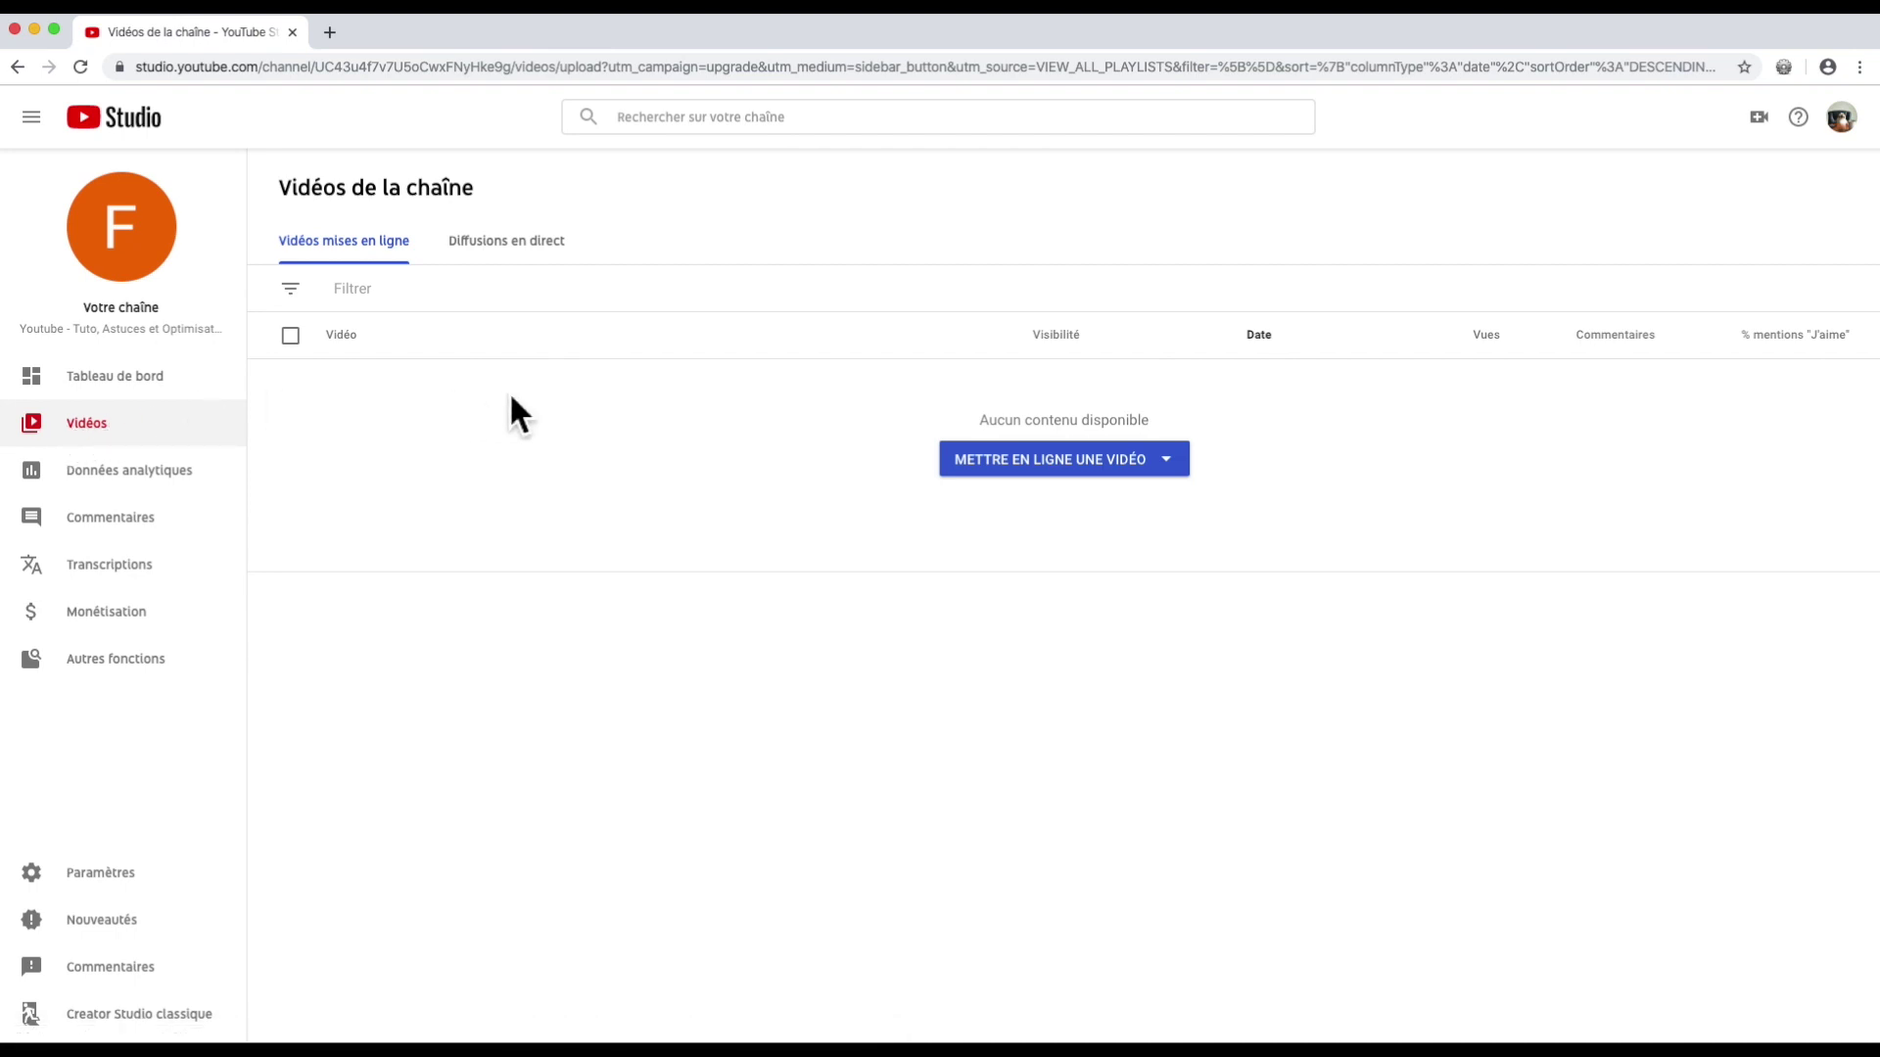
left_click(1840, 119)
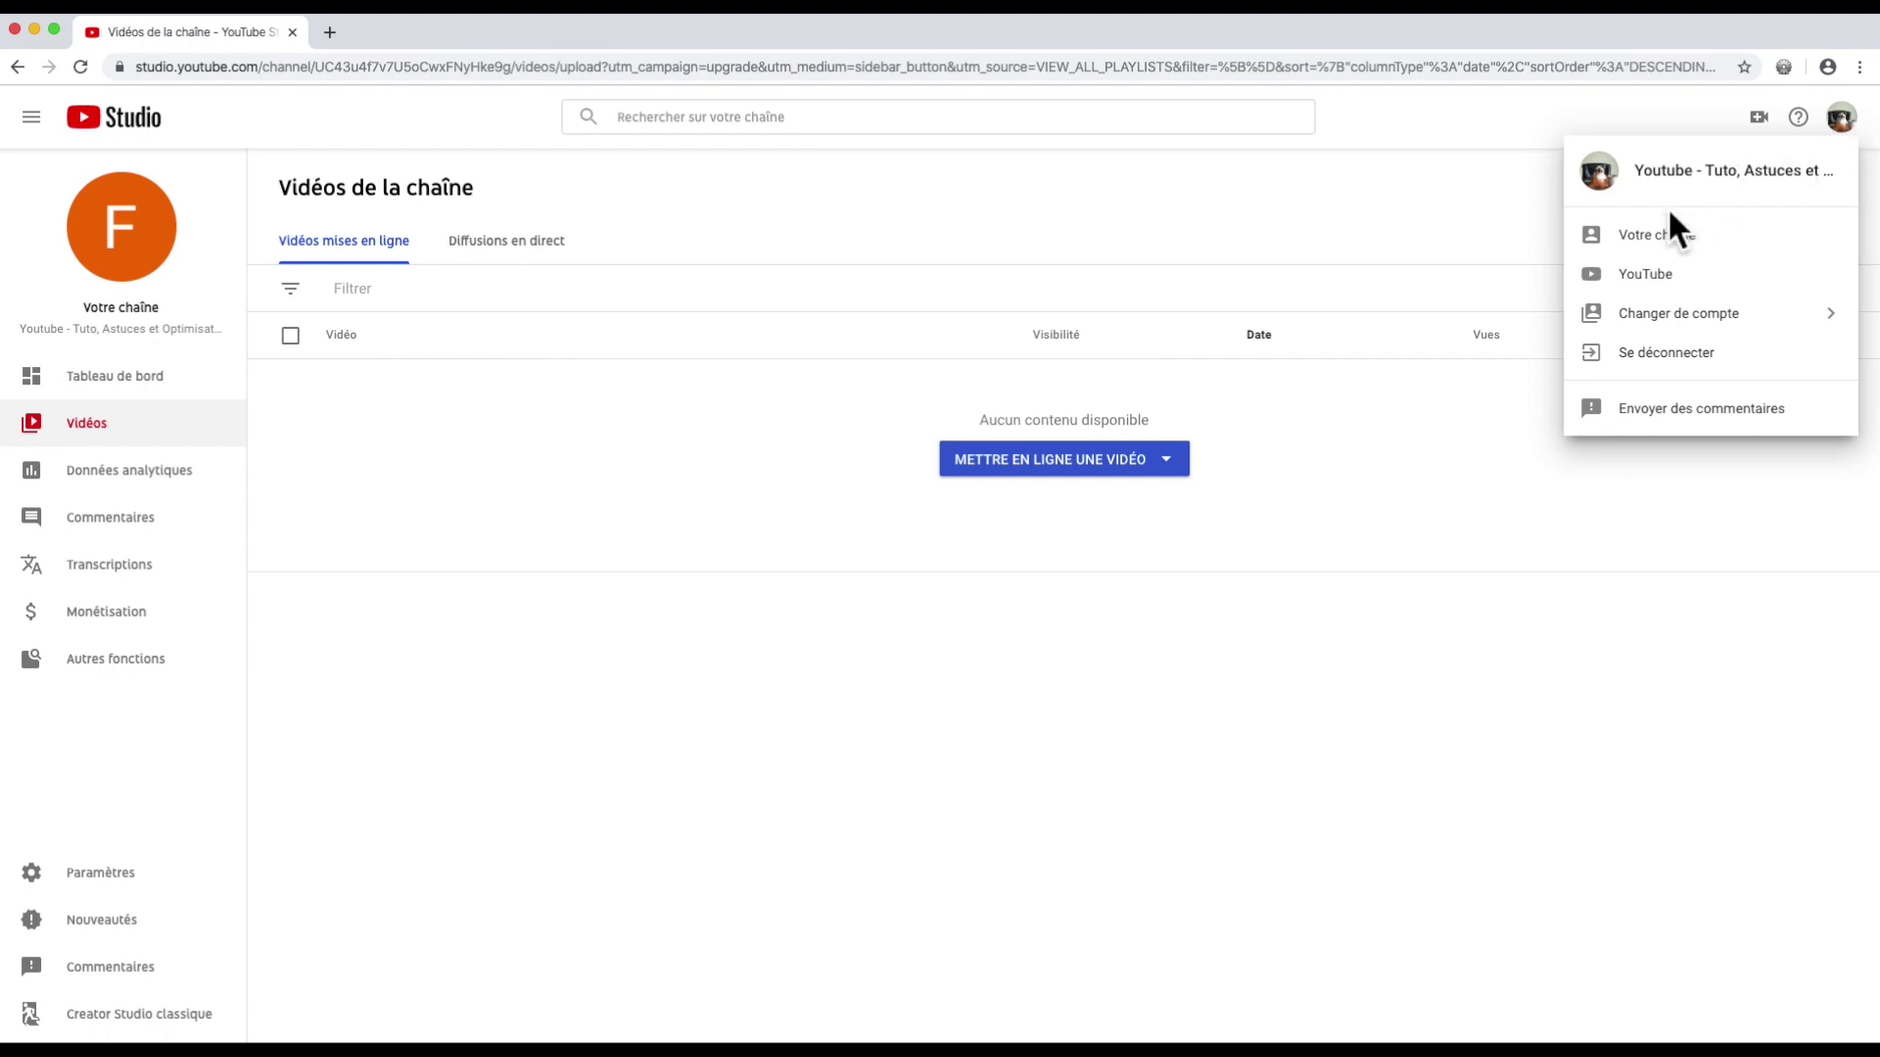
left_click(1654, 234)
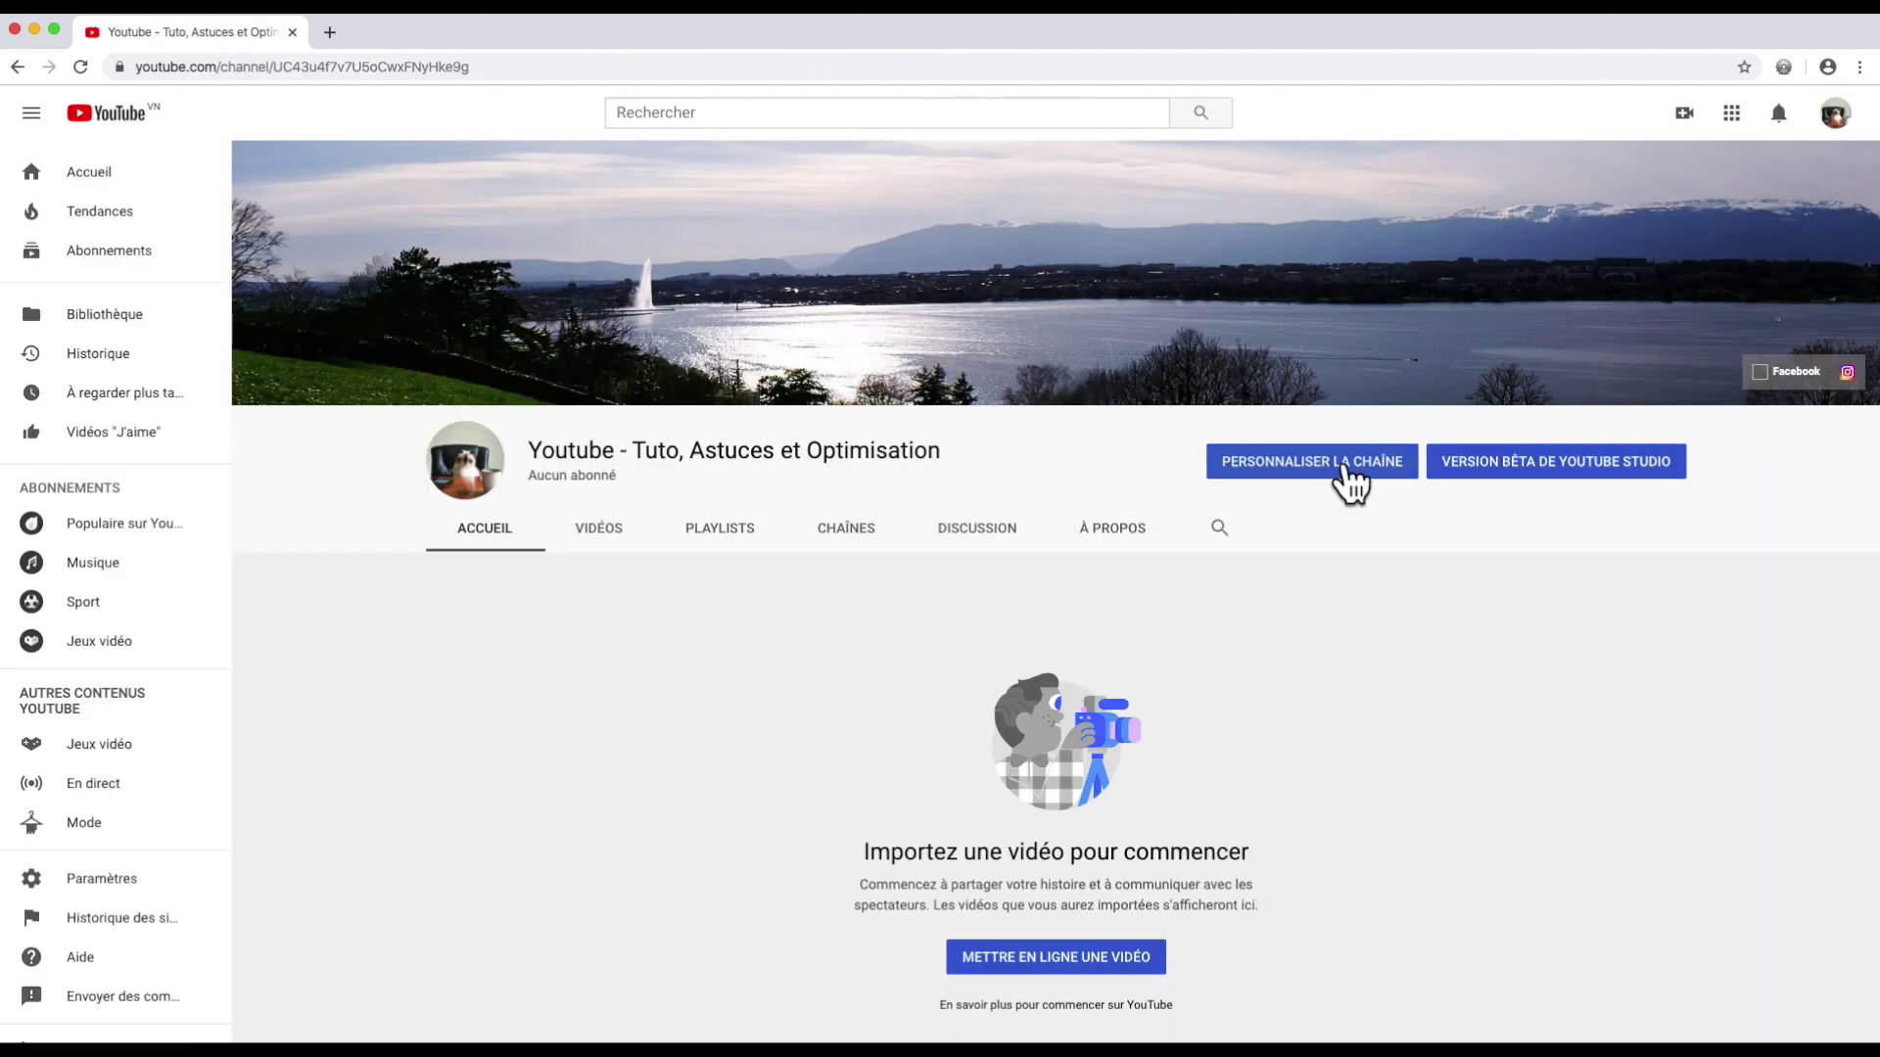
left_click(1345, 470)
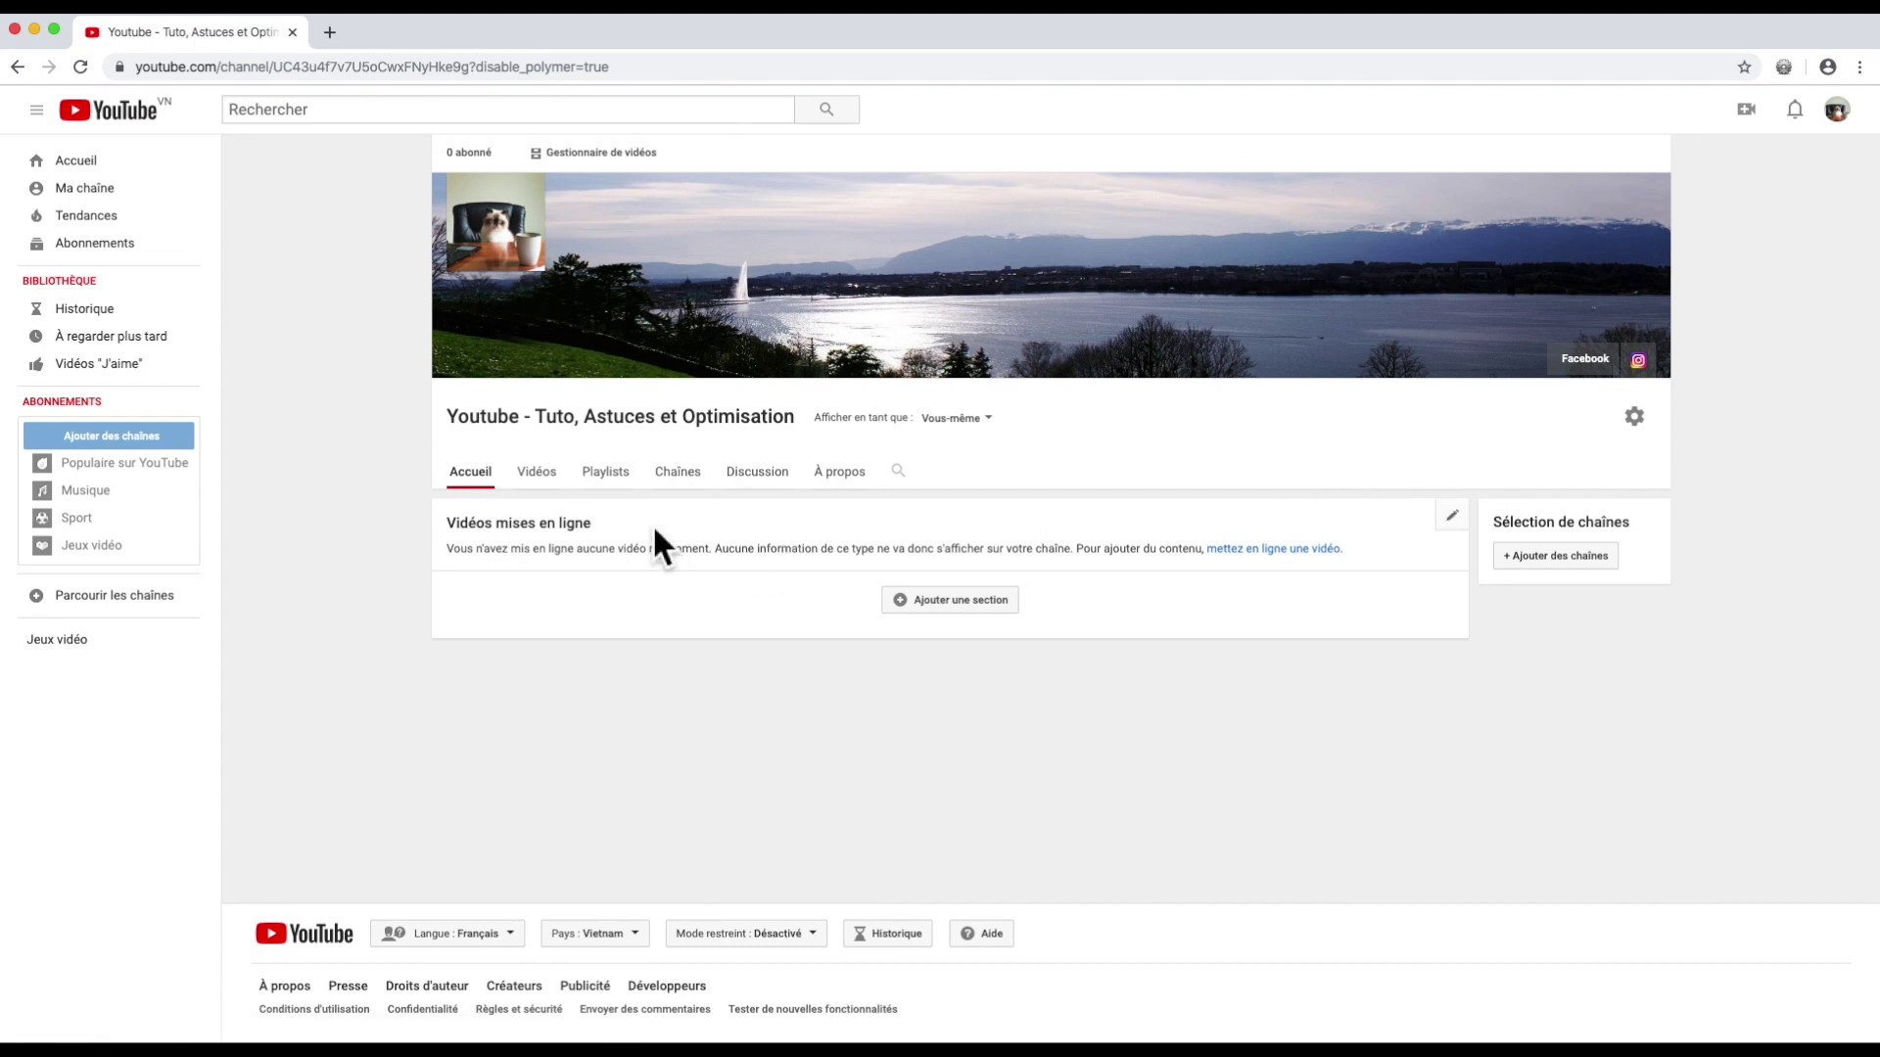
Step: Start a new playlist titled 'Youtube' on the Playlists tab with Privée visibility
left_click(617, 472)
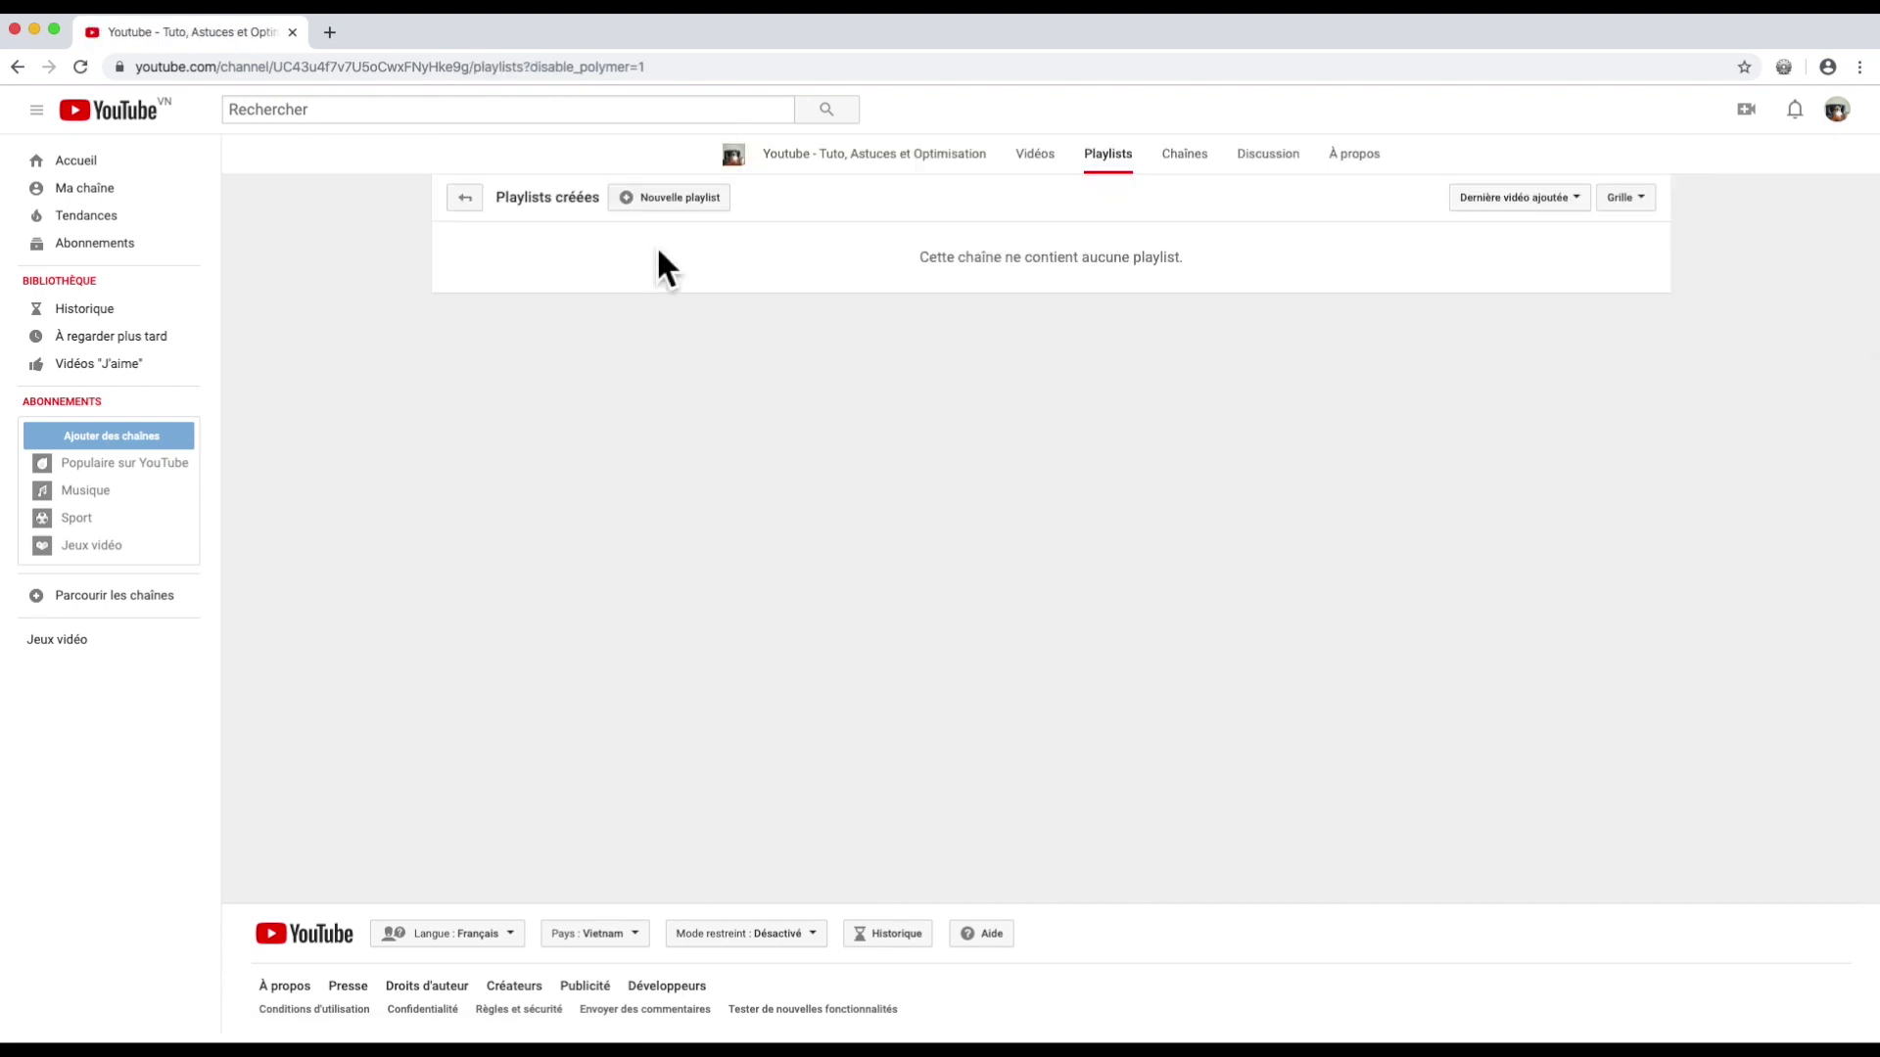
left_click(635, 196)
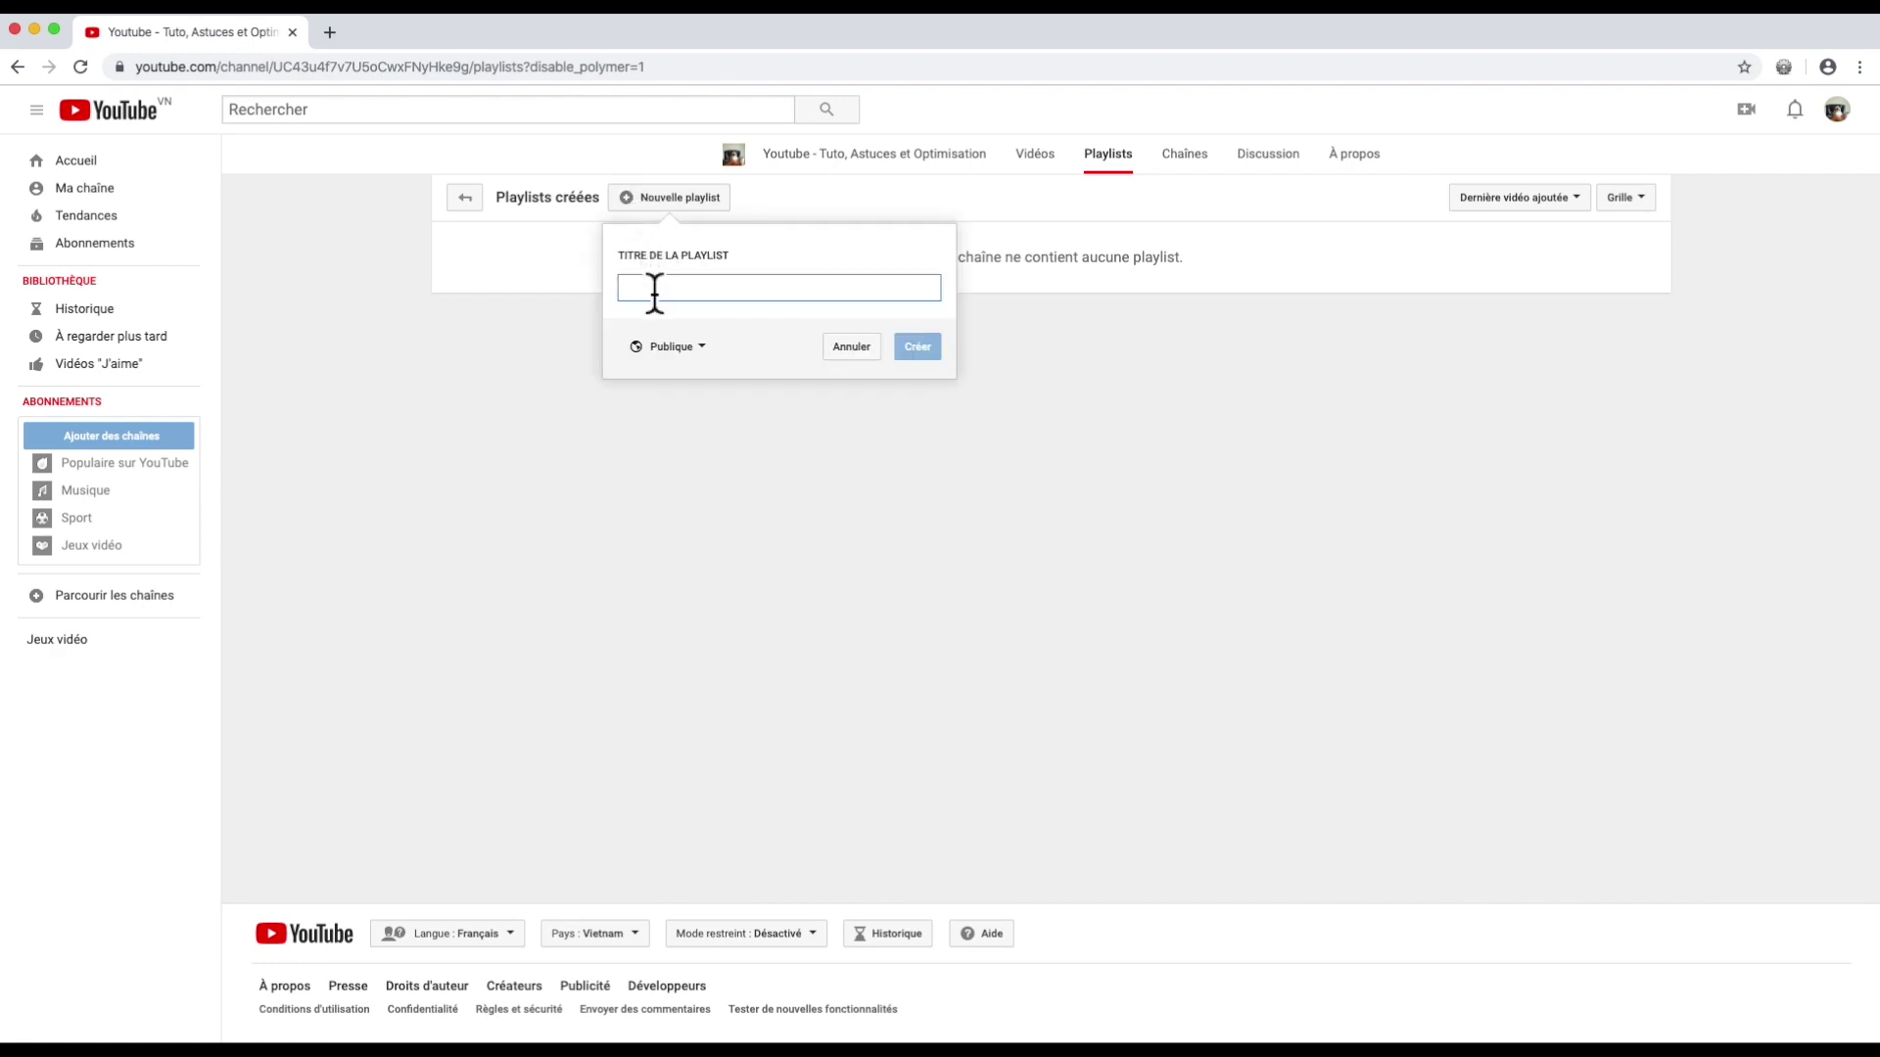
type("Youtube")
left_click(686, 346)
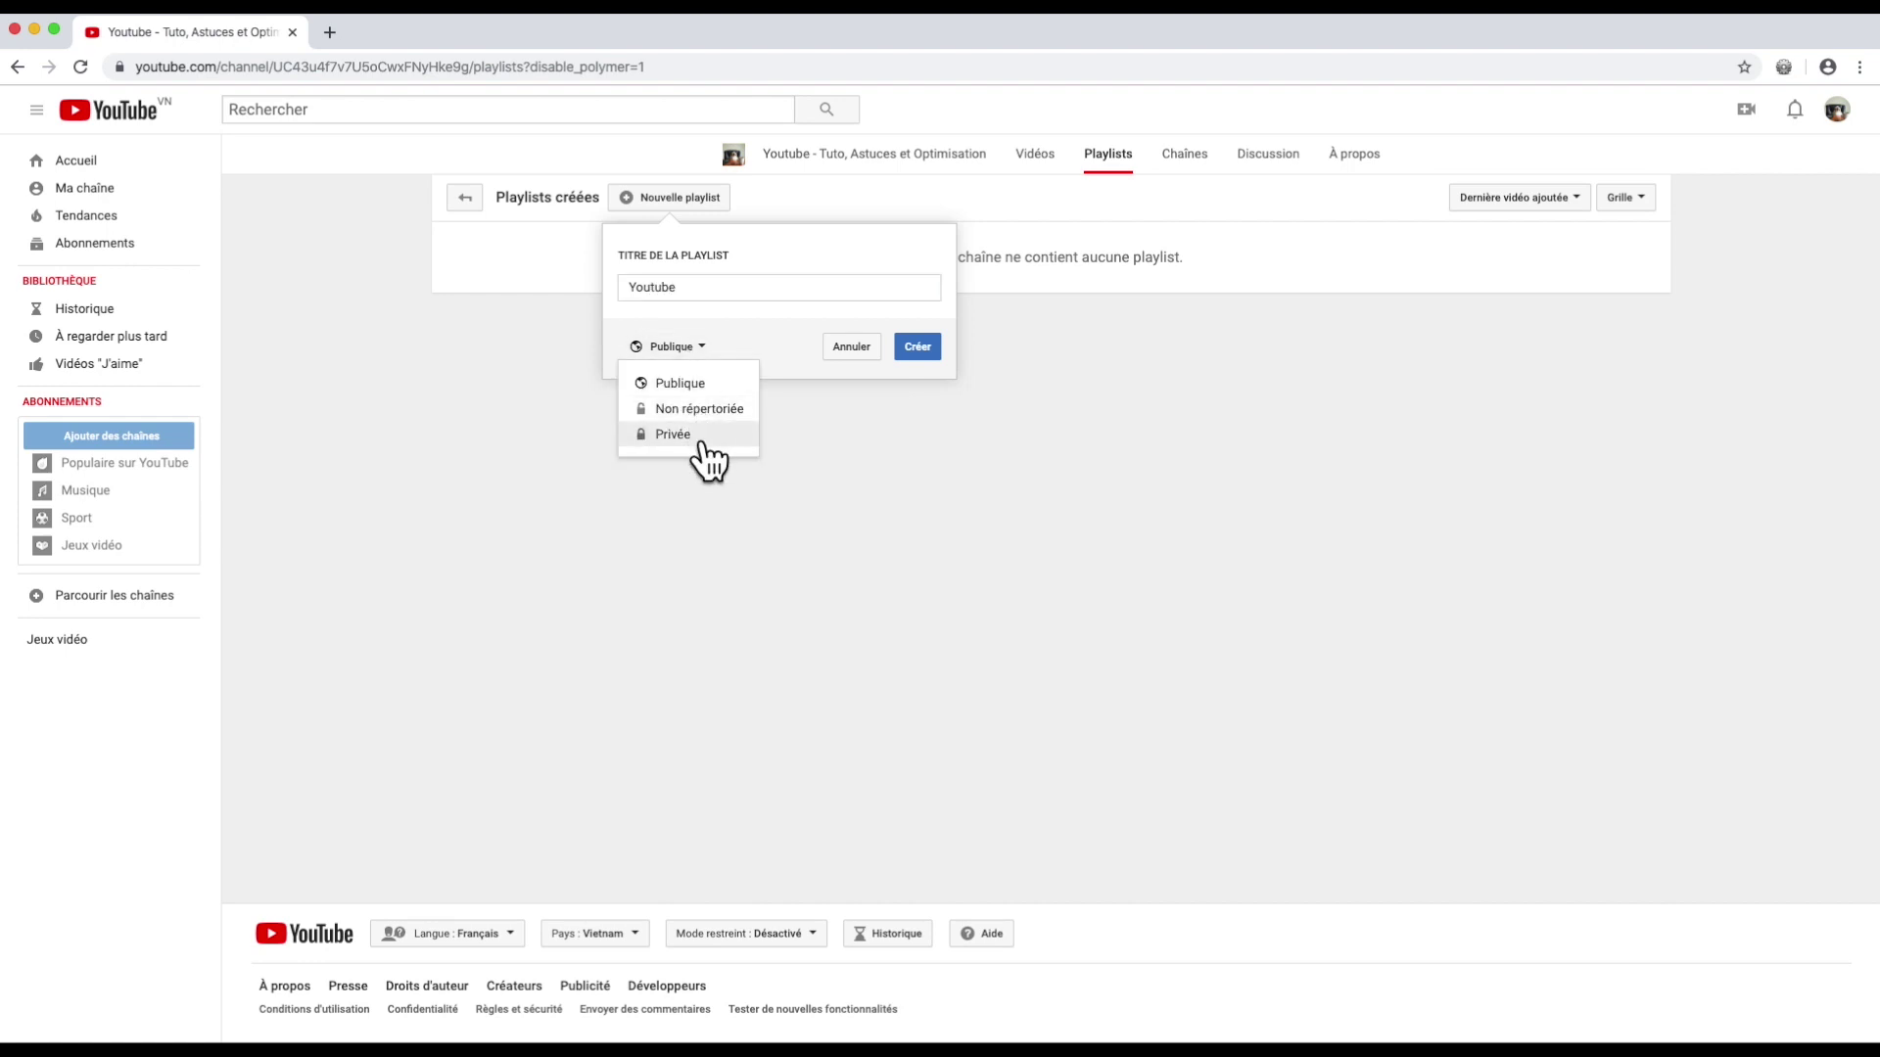
left_click(701, 440)
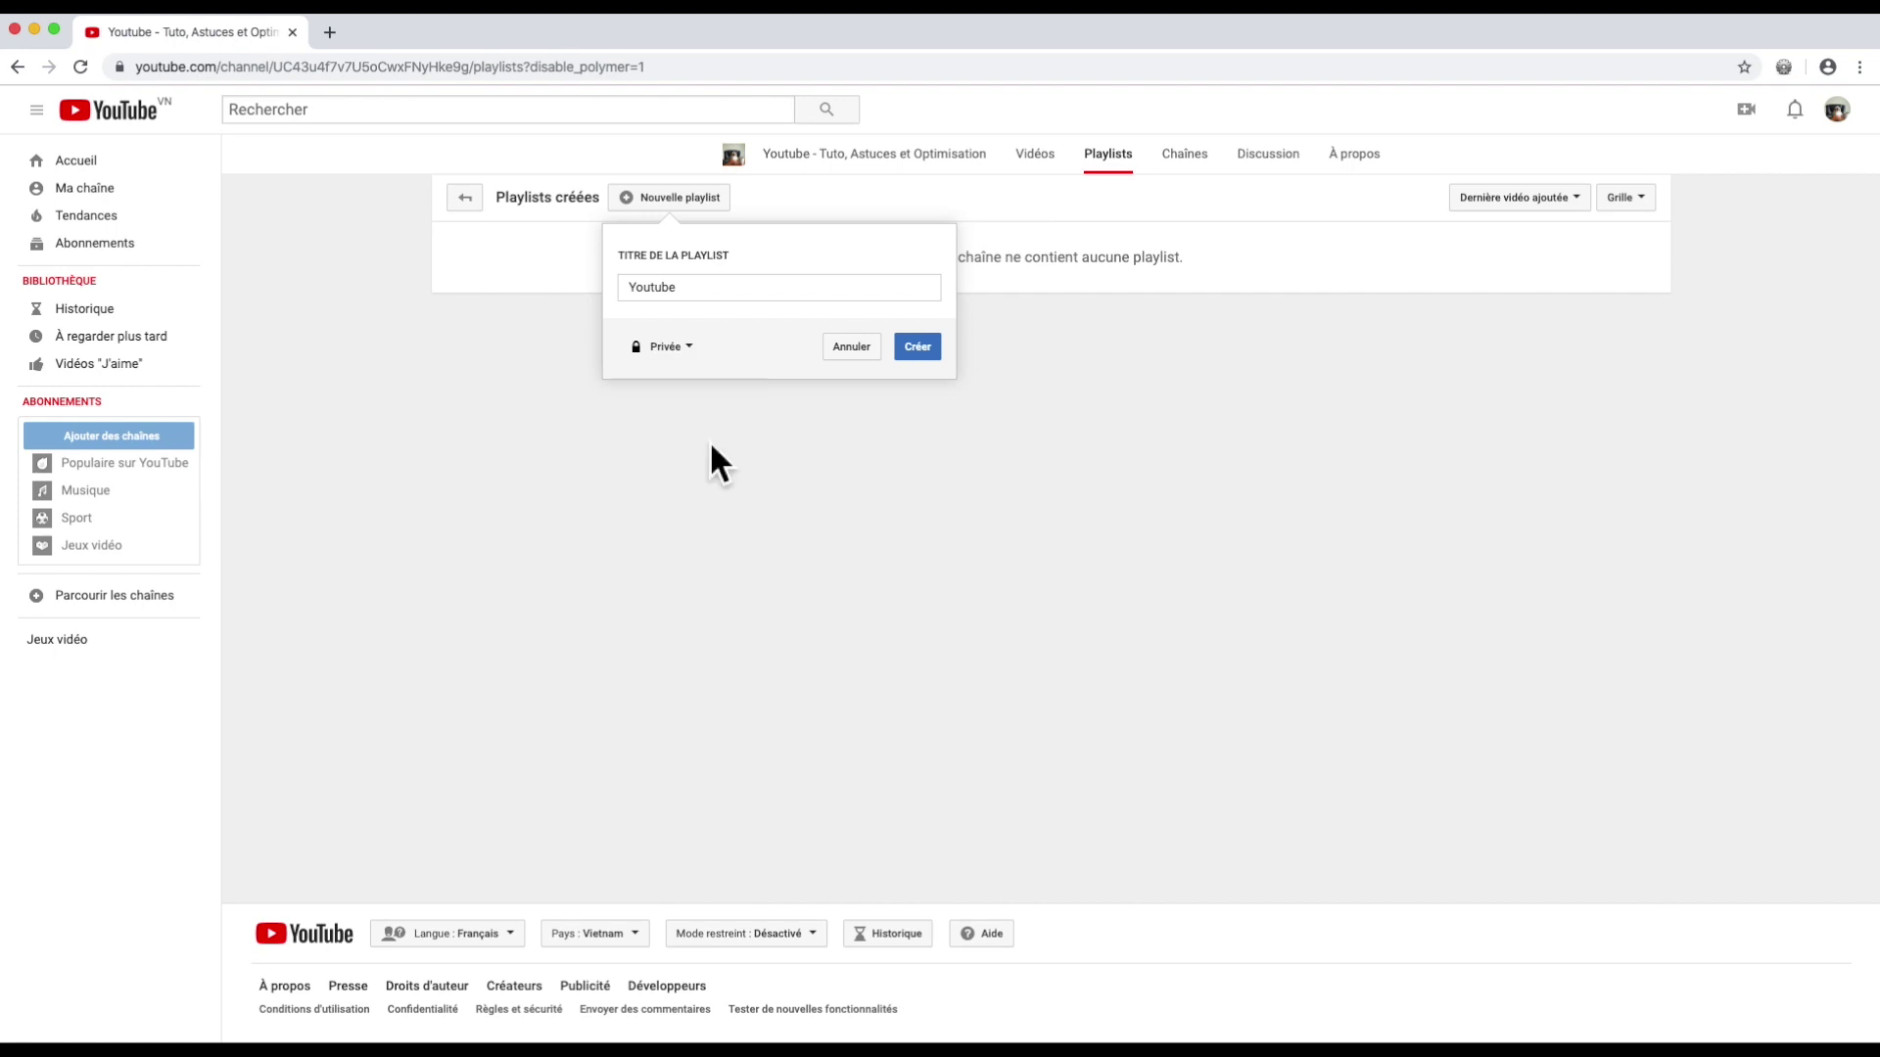
Step: Create the playlist, append 'blabla' to its title, and save the description 'Description claire de votre playlist'
left_click(926, 352)
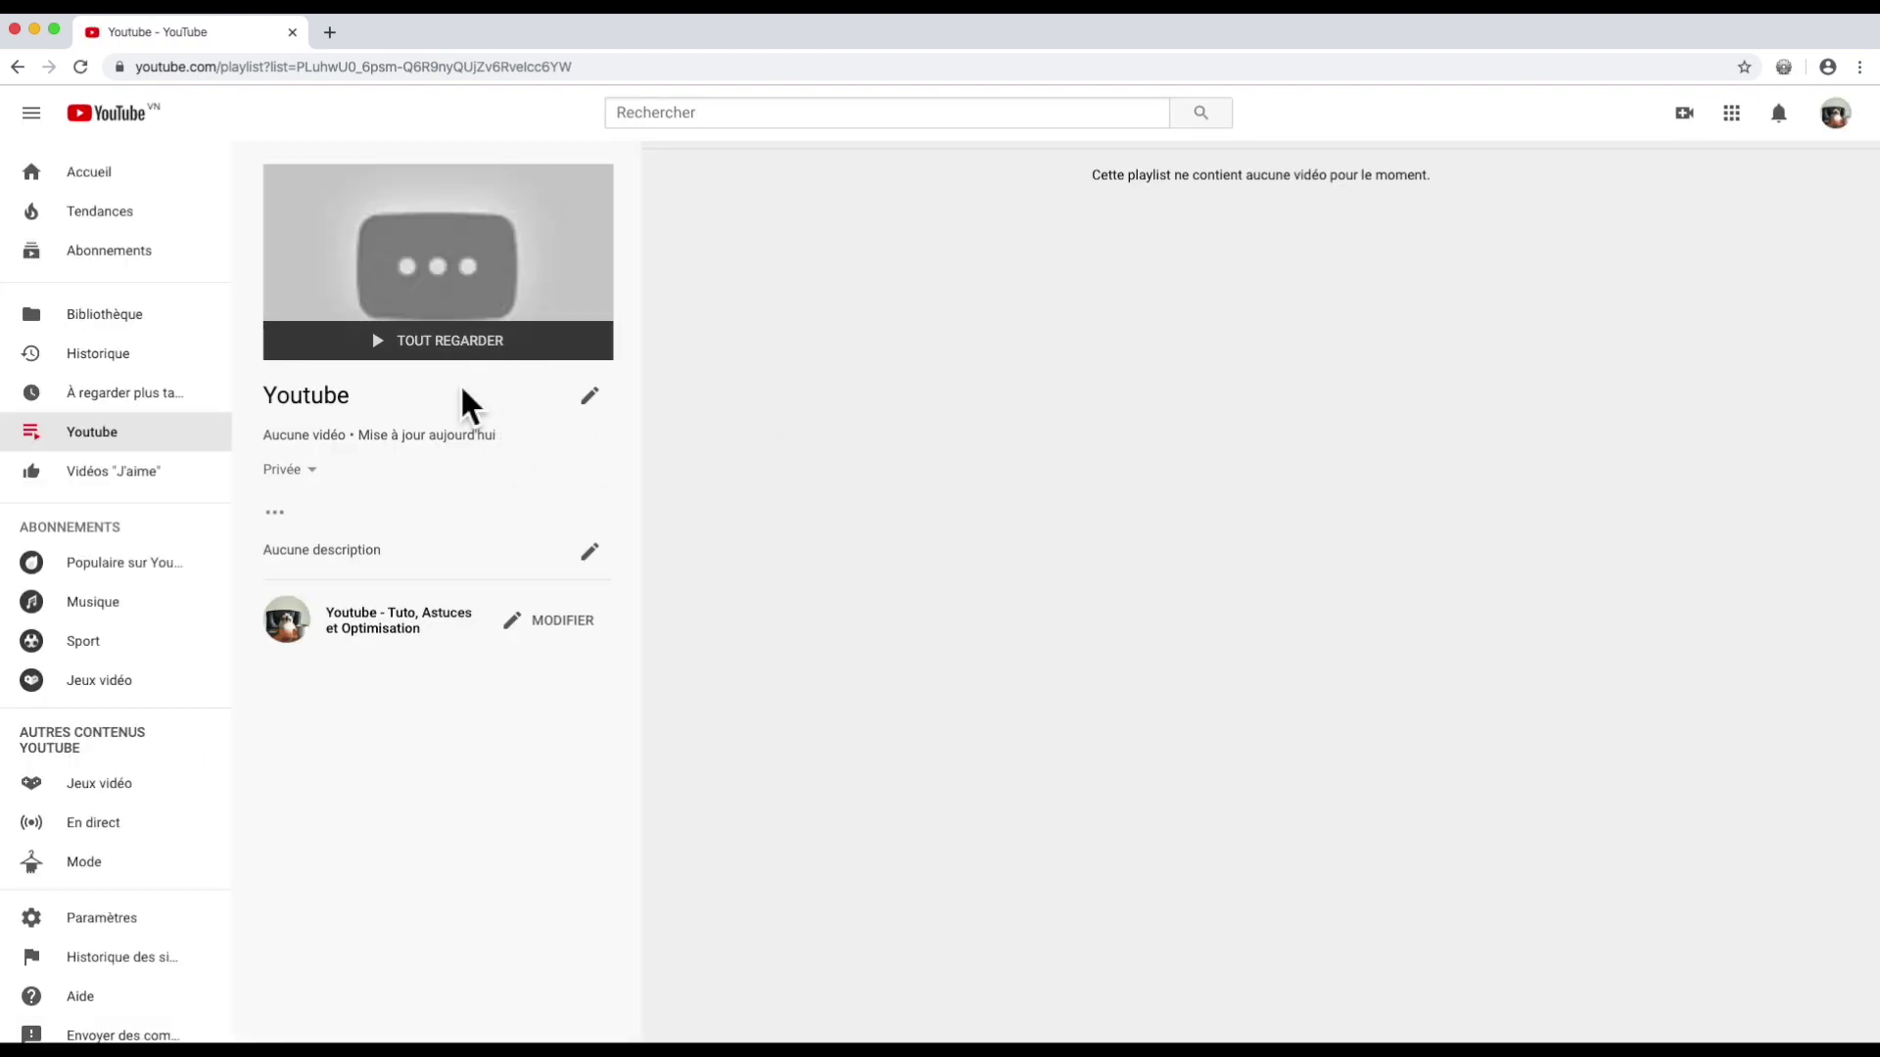
left_click(589, 395)
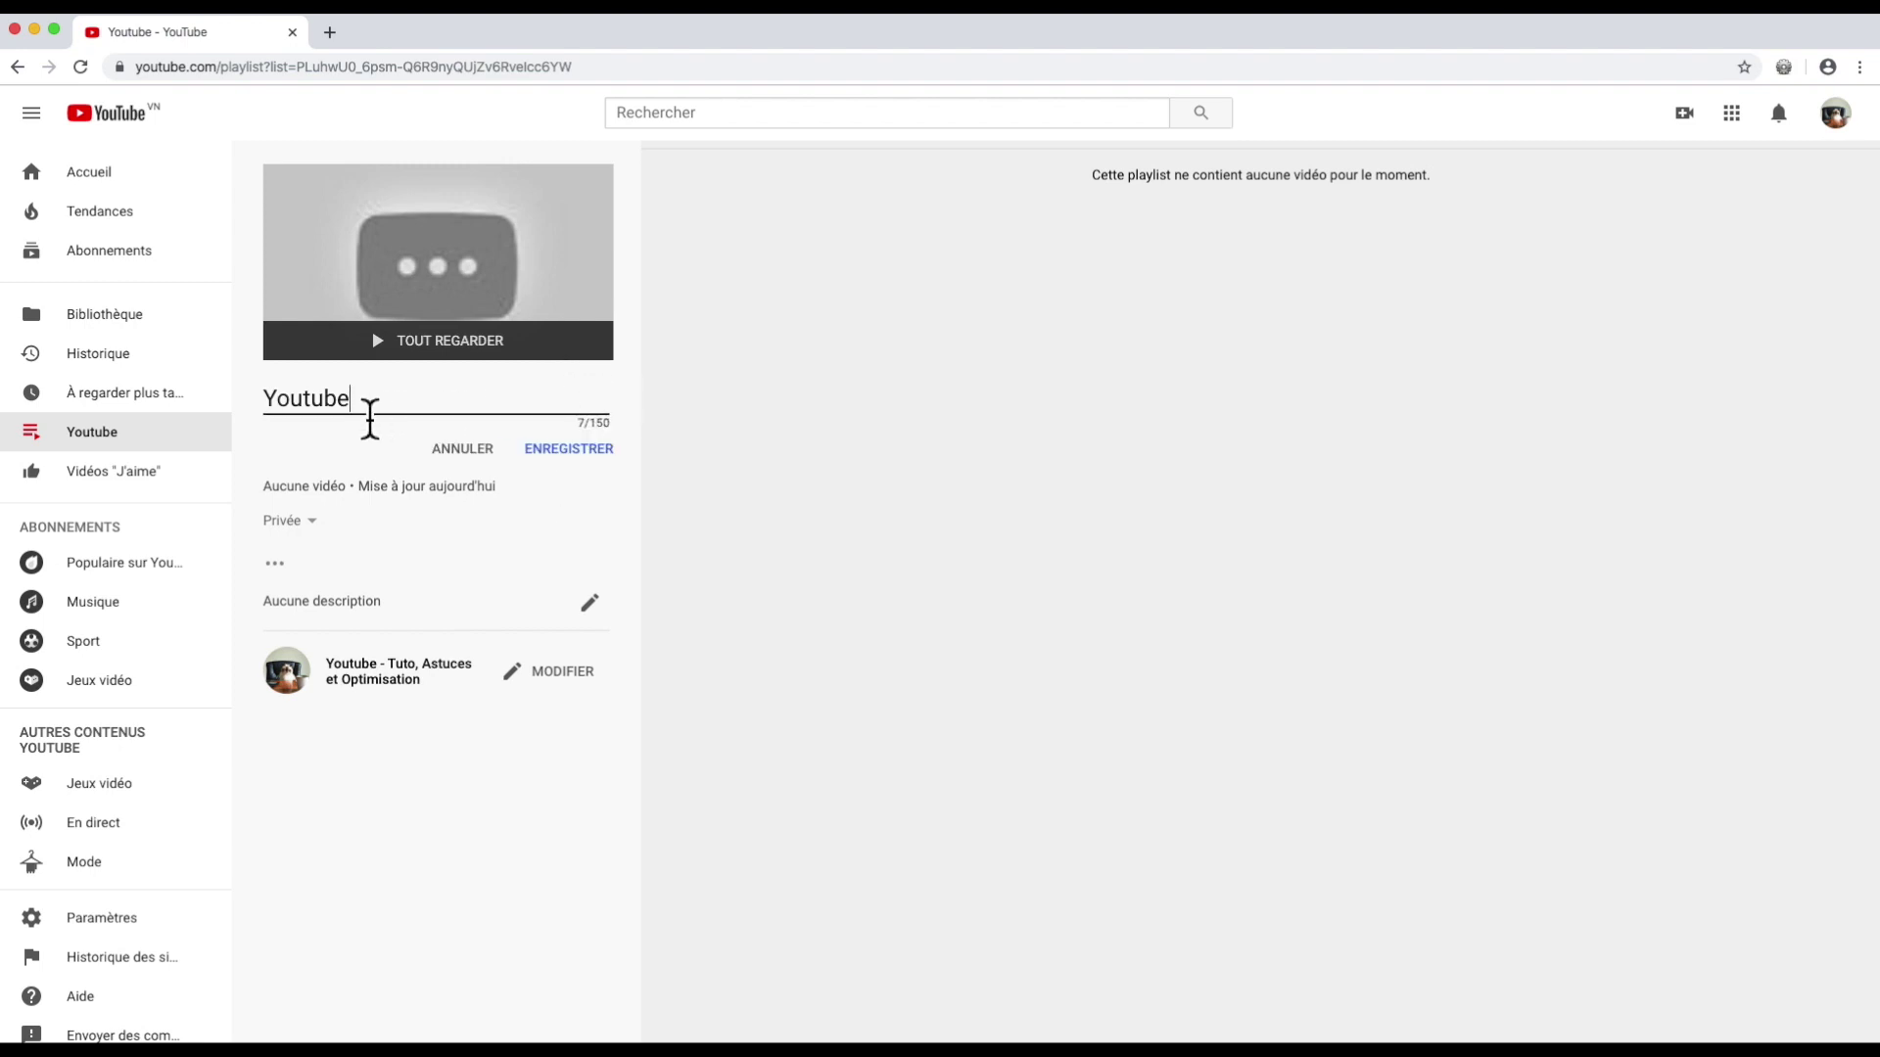
type("blabla")
left_click(591, 603)
type("D")
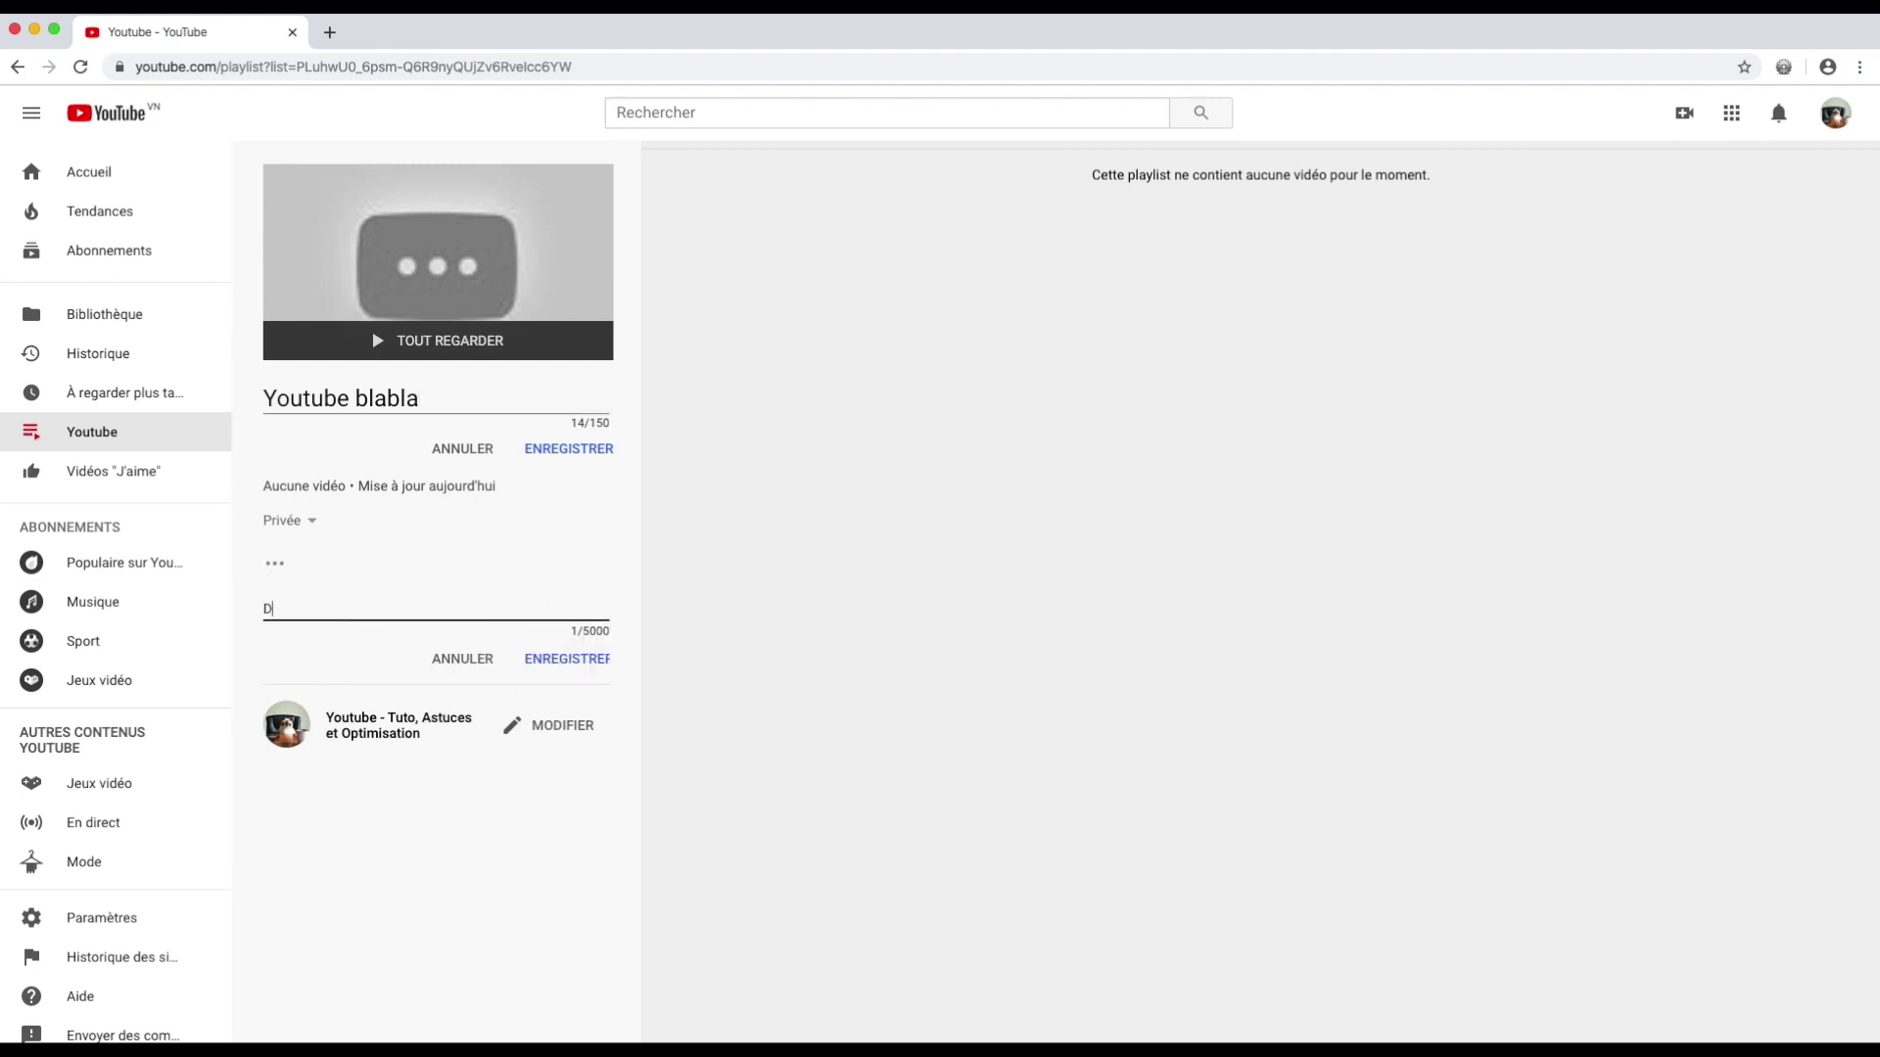
type("escription claire de votre playlist")
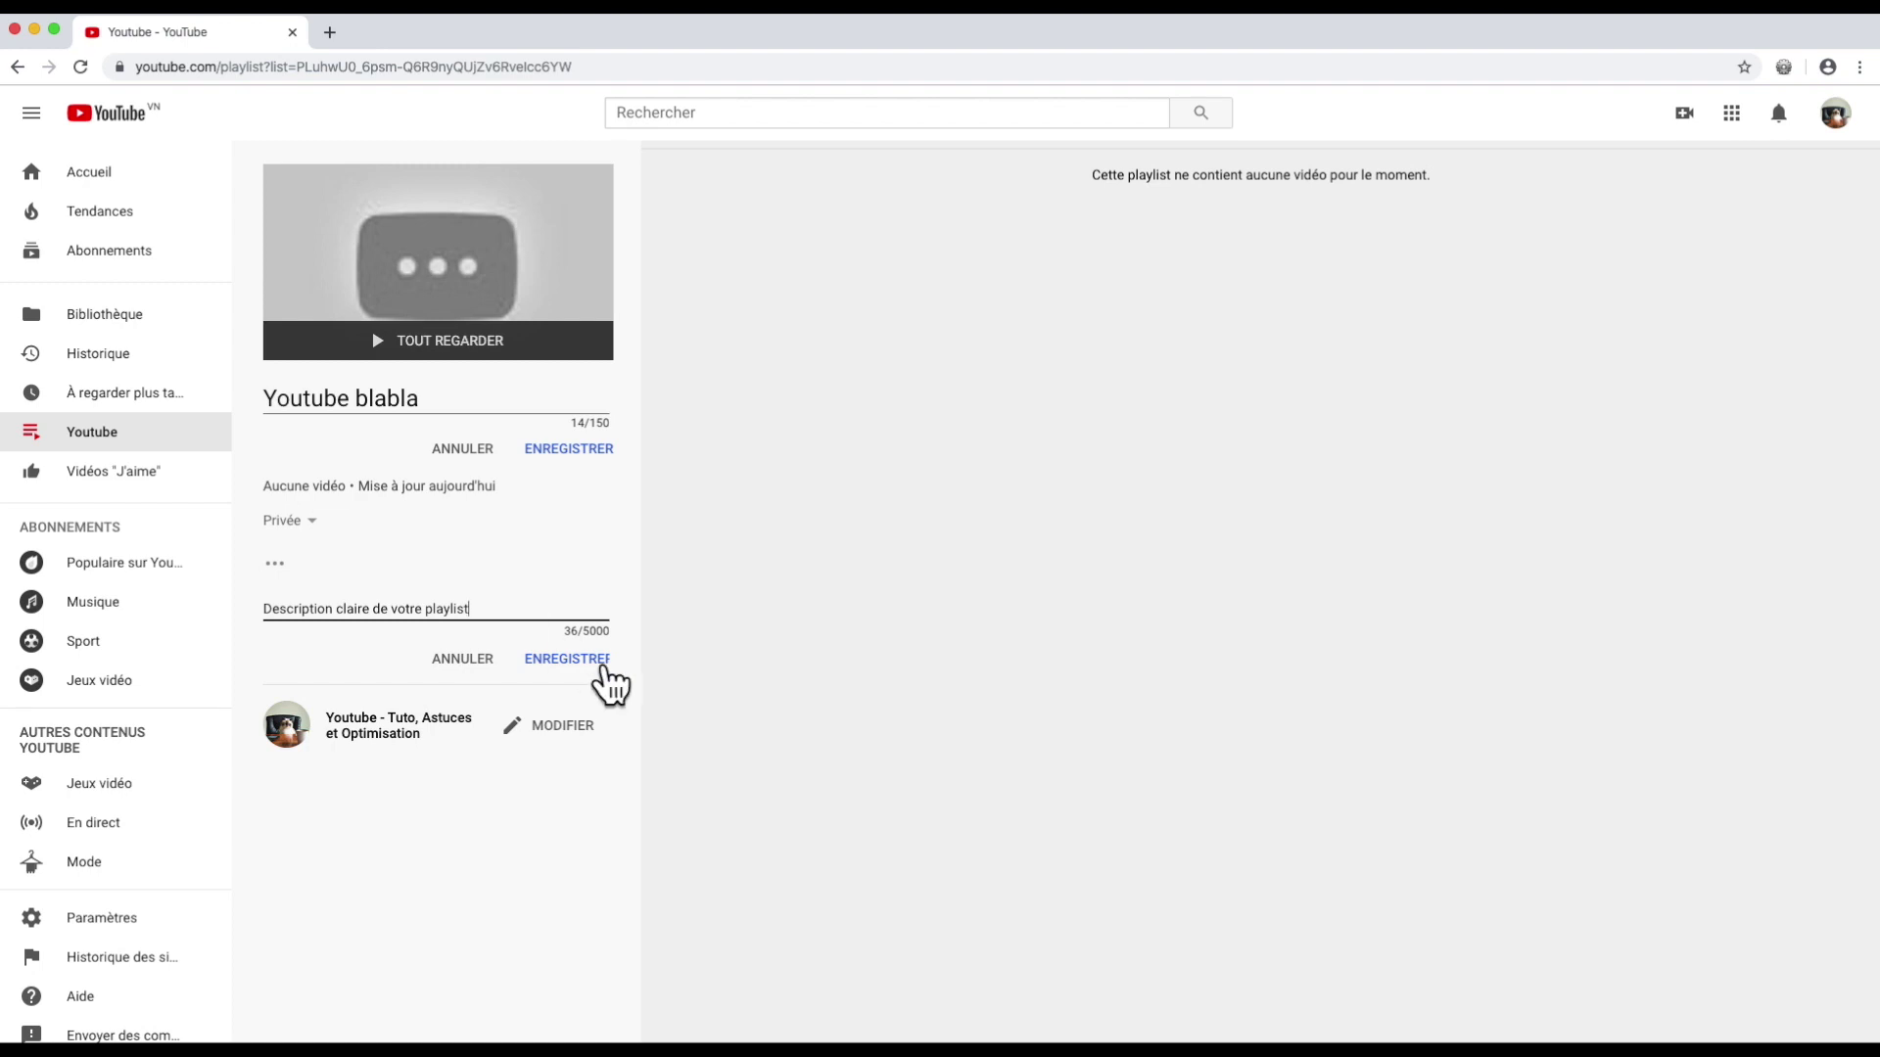
left_click(587, 659)
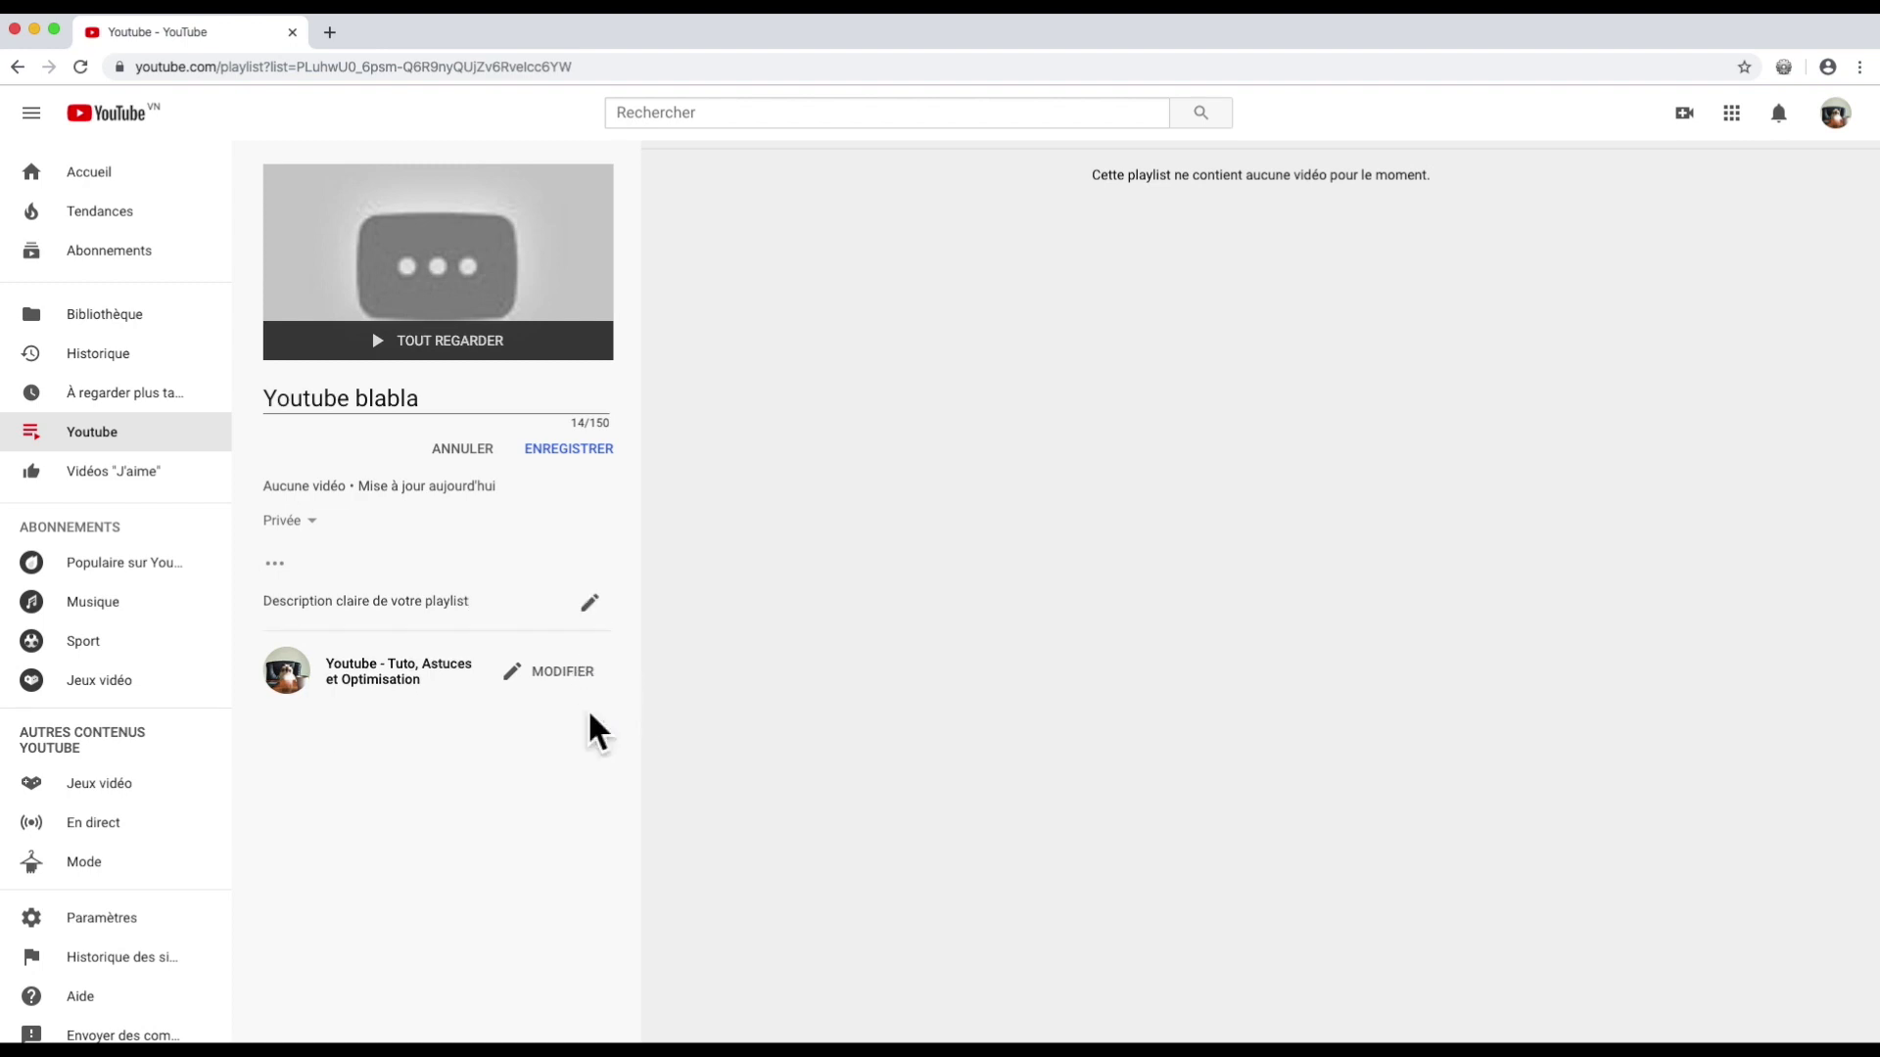
Step: Retitle the playlist 'Youtube Blabla' and keep manual sorting in its playlist settings
left_click(548, 673)
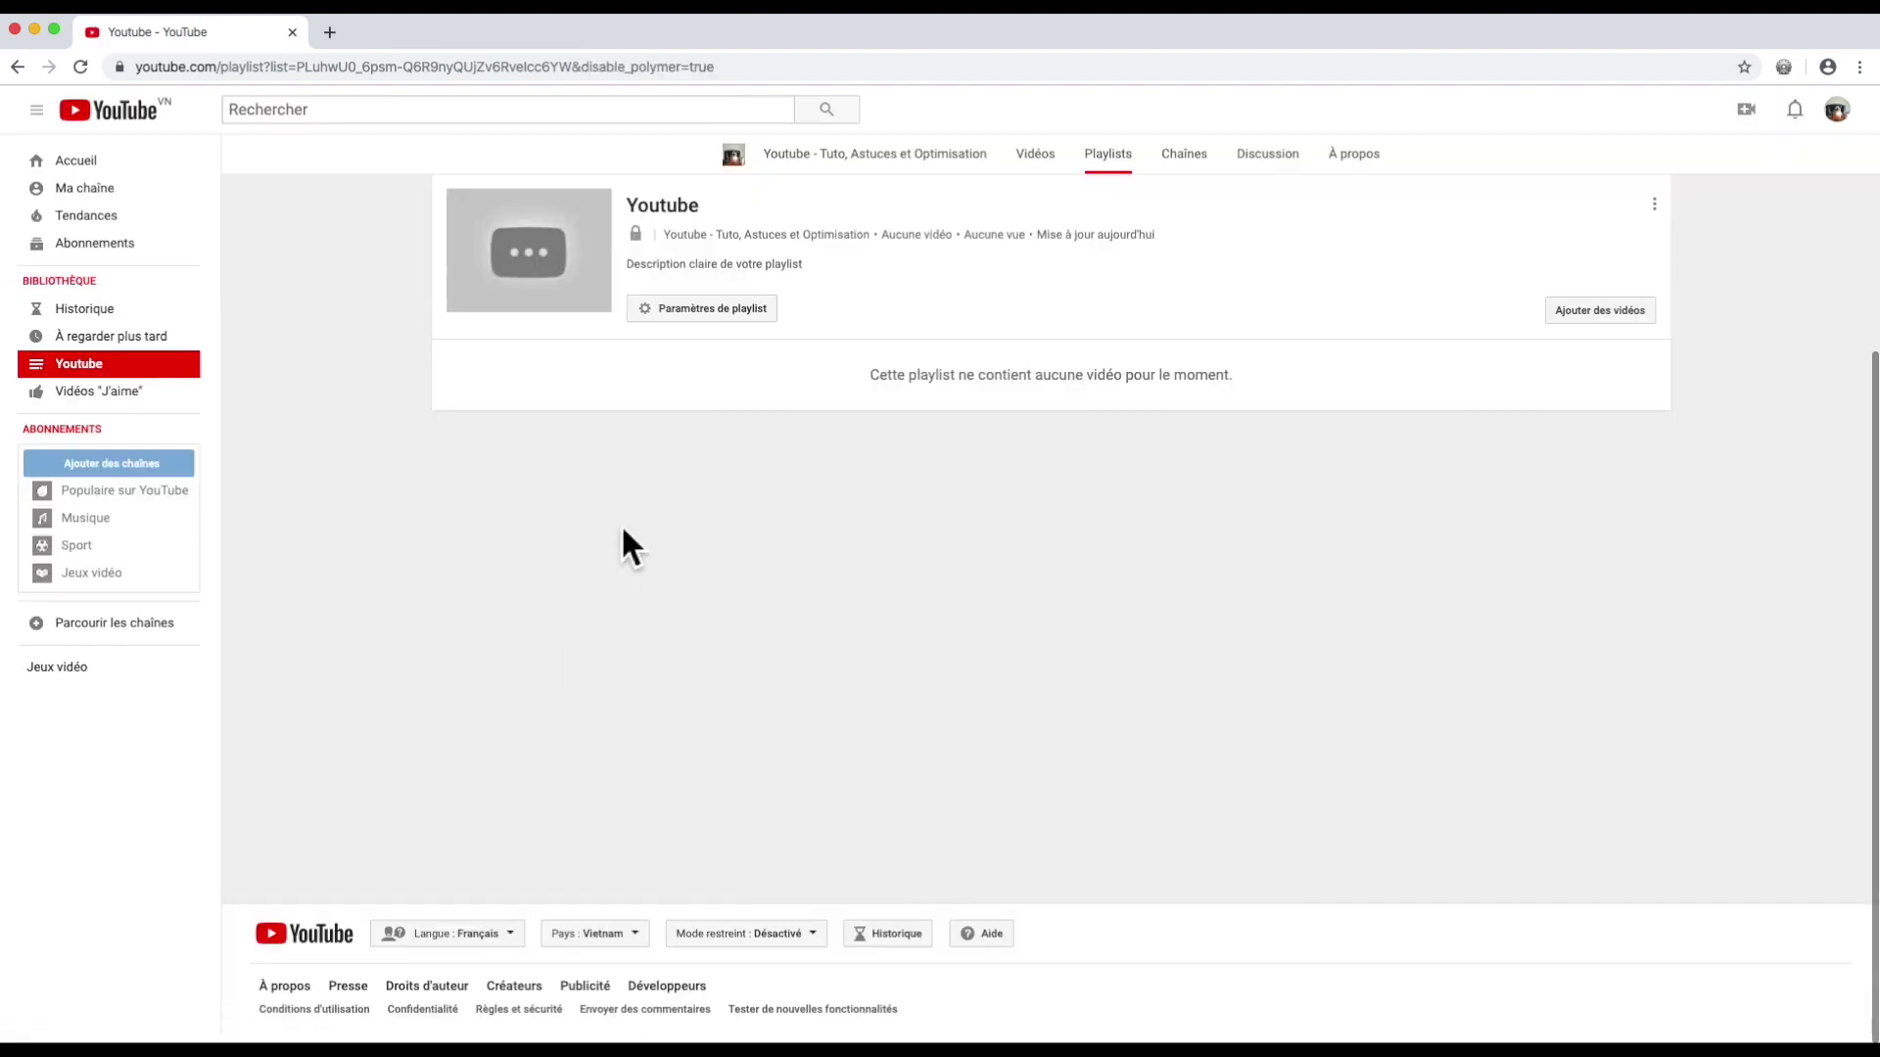
left_click(685, 205)
type("Blabla")
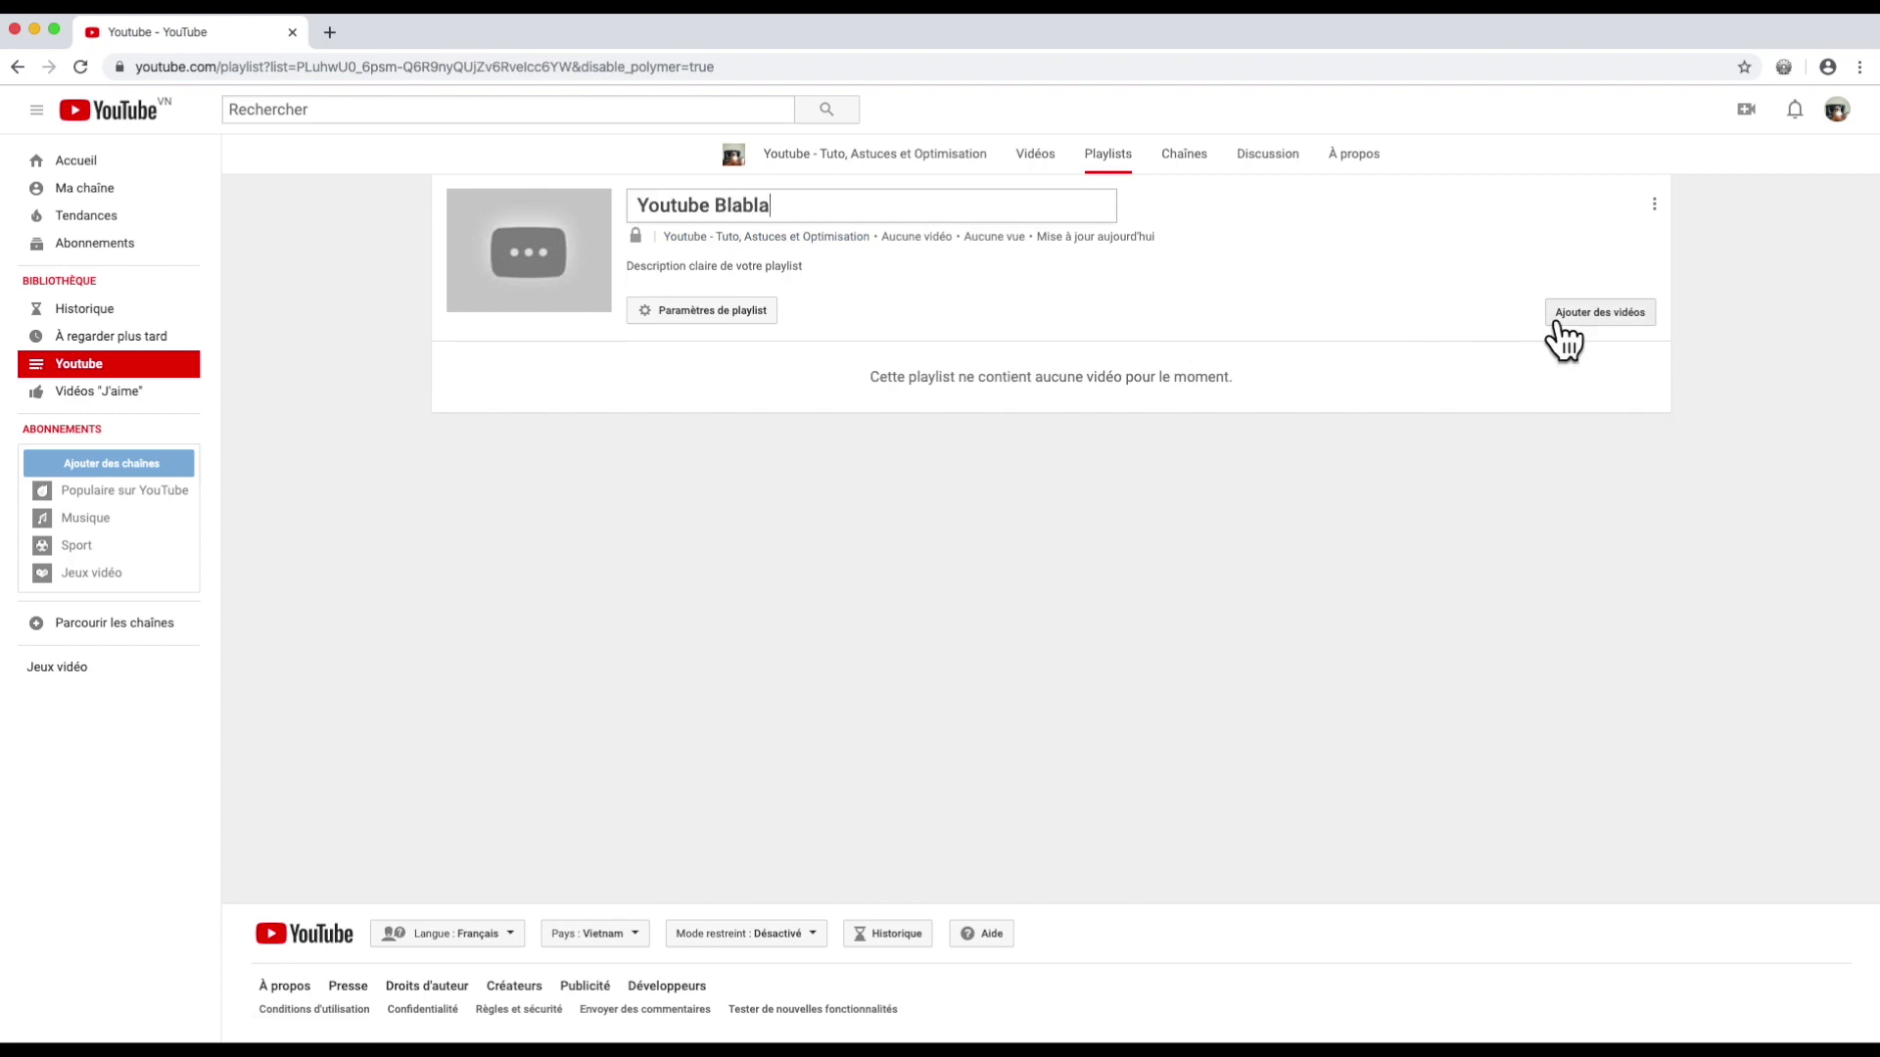
left_click(752, 311)
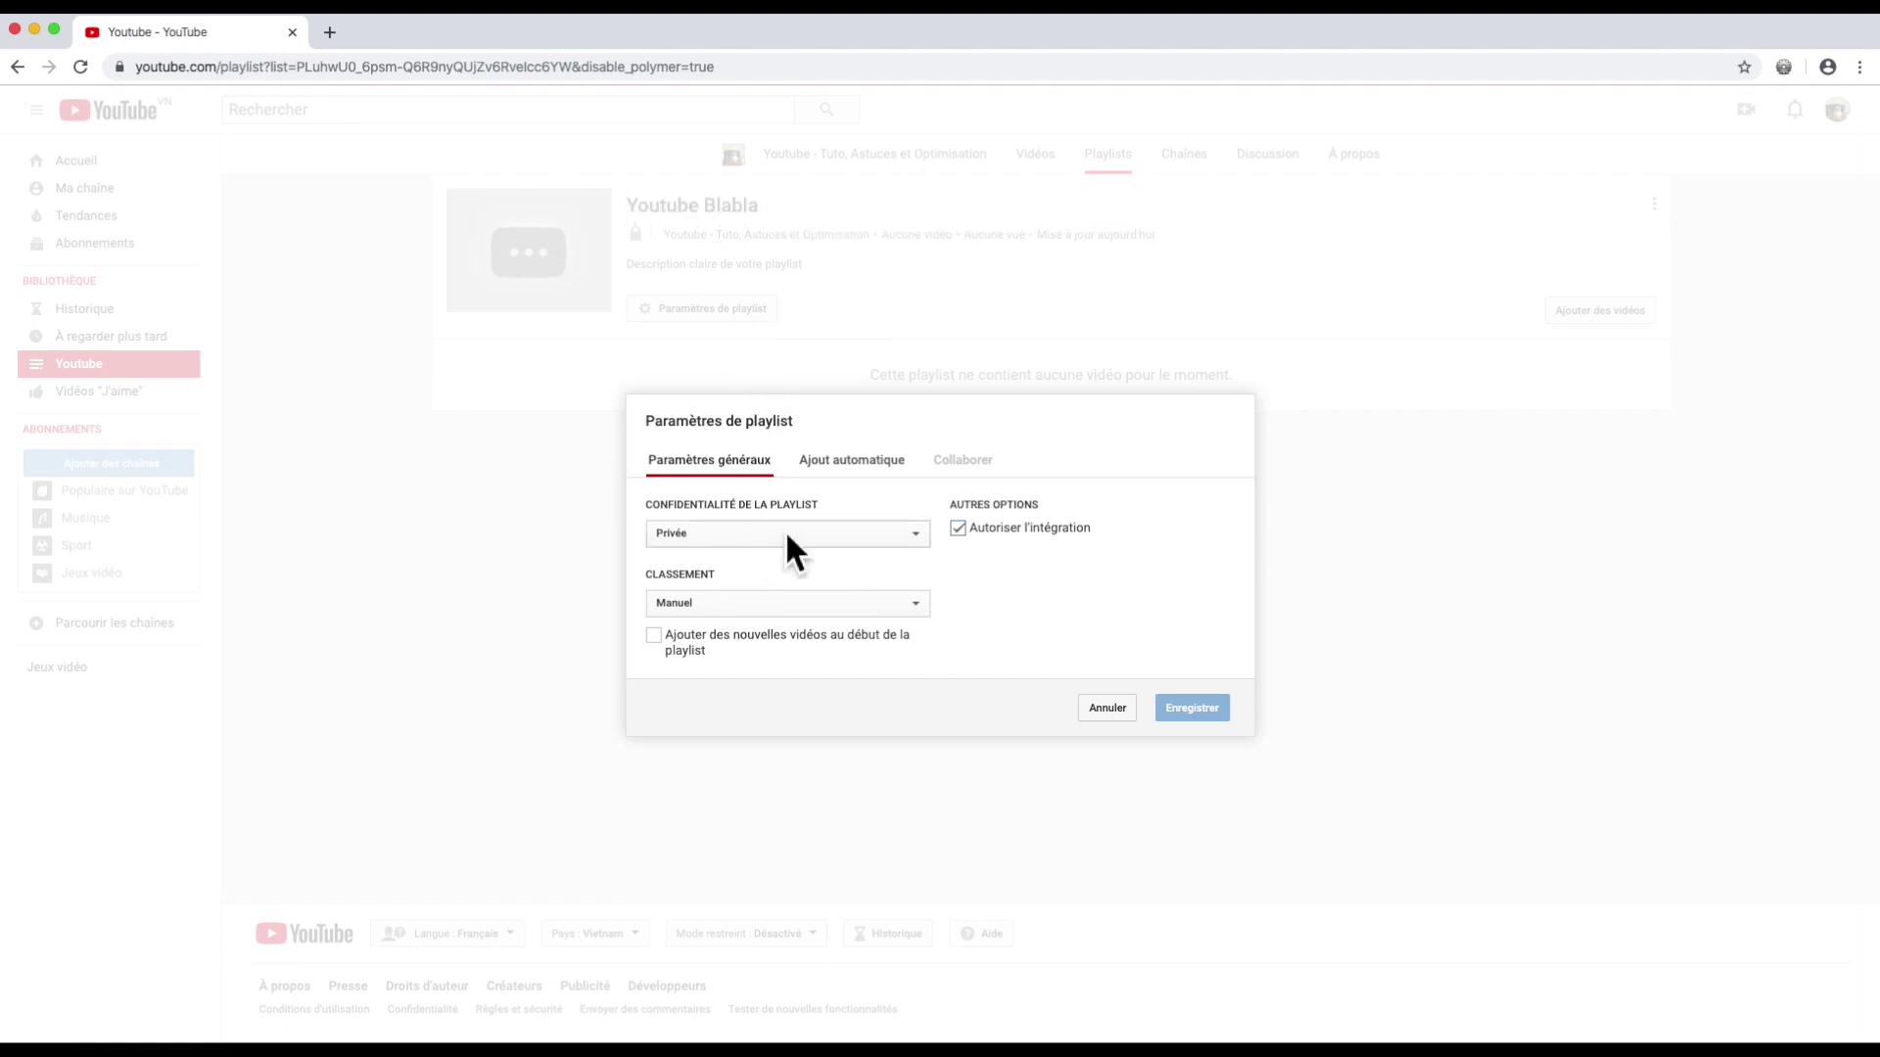
left_click(748, 605)
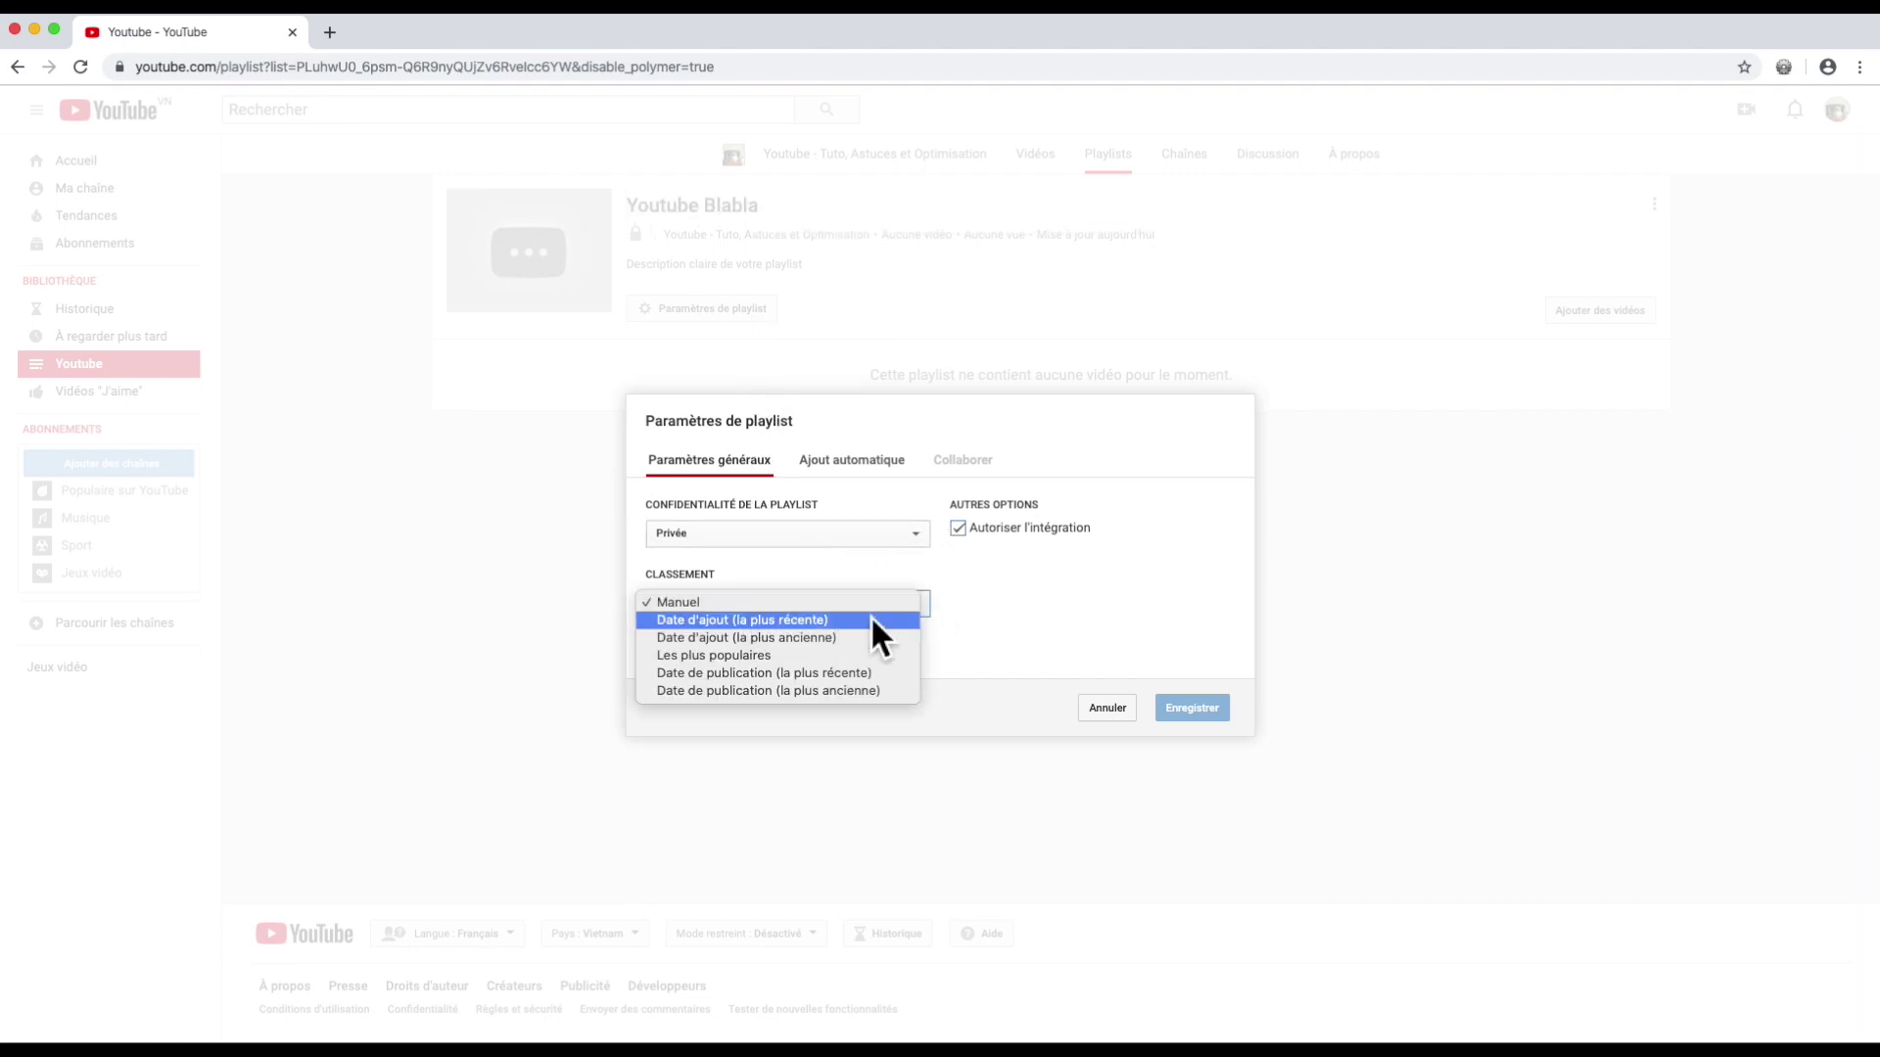
left_click(966, 605)
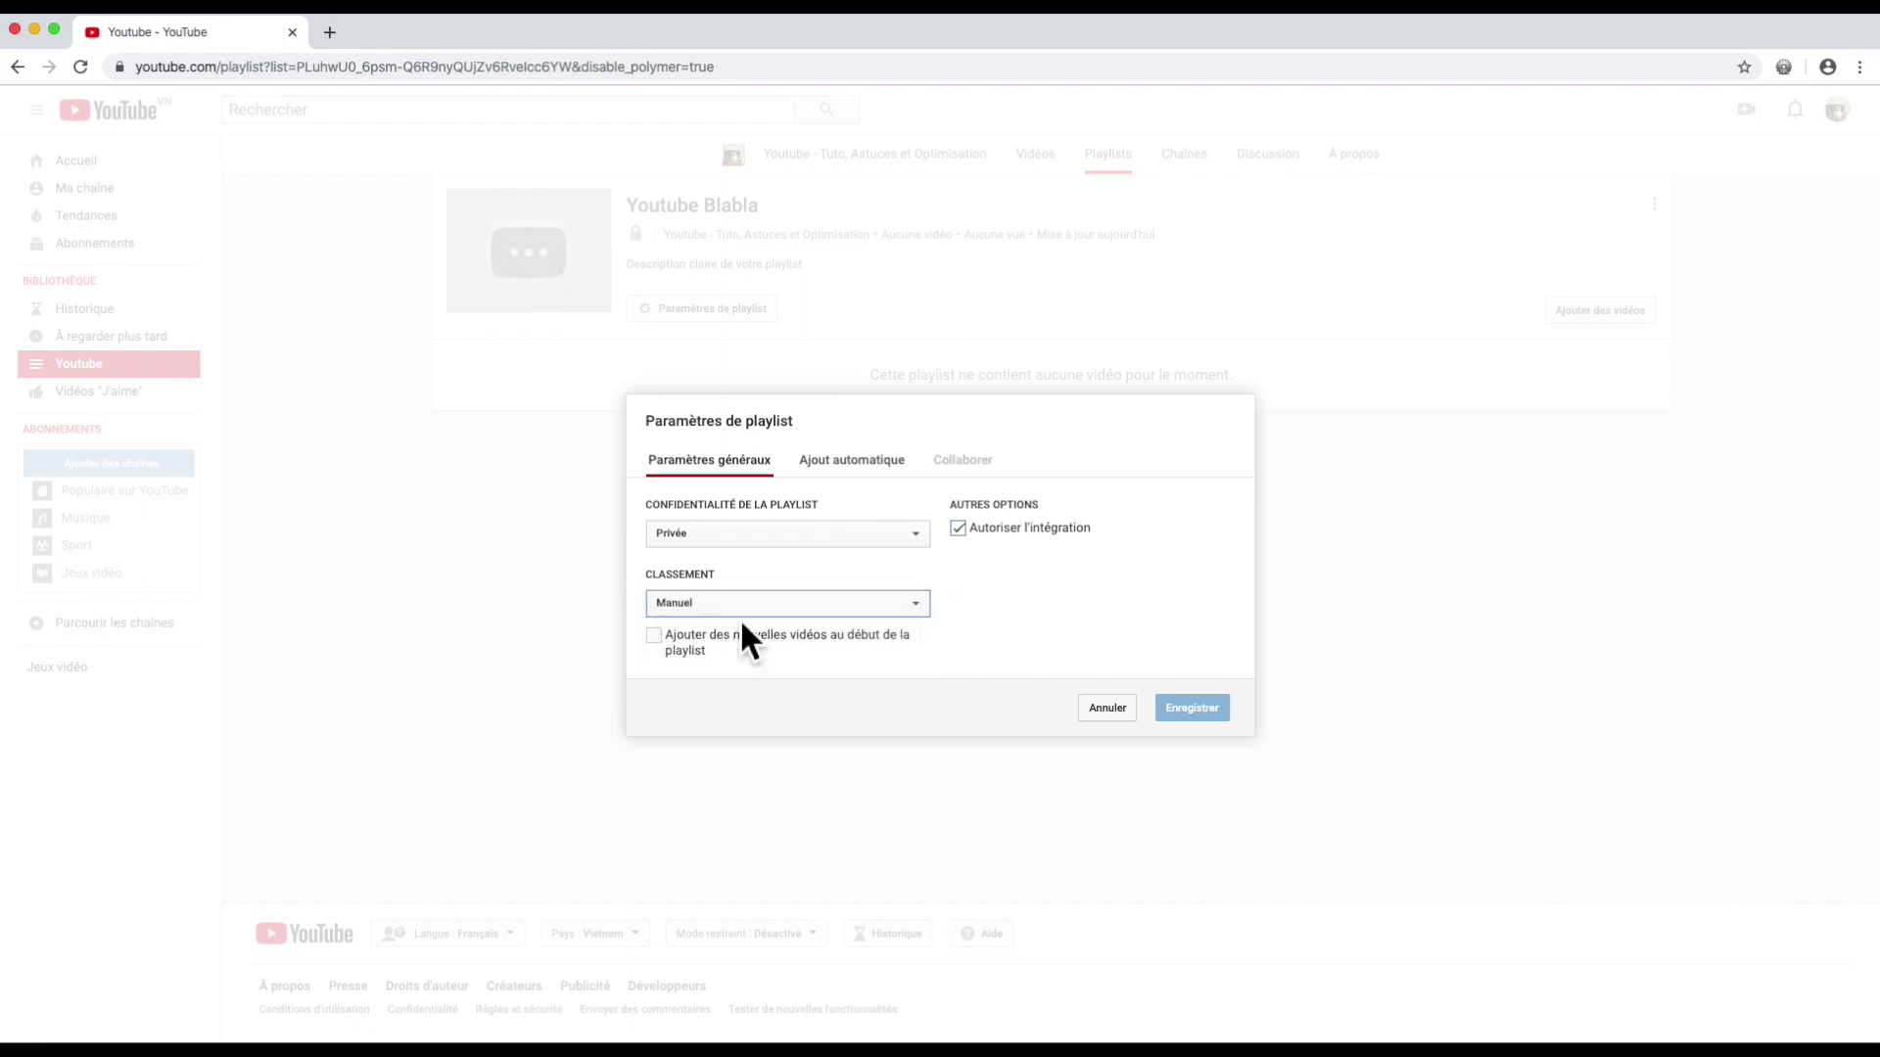
Step: Add an auto-add rule for videos whose title contains 'youtube' and save the settings
left_click(881, 478)
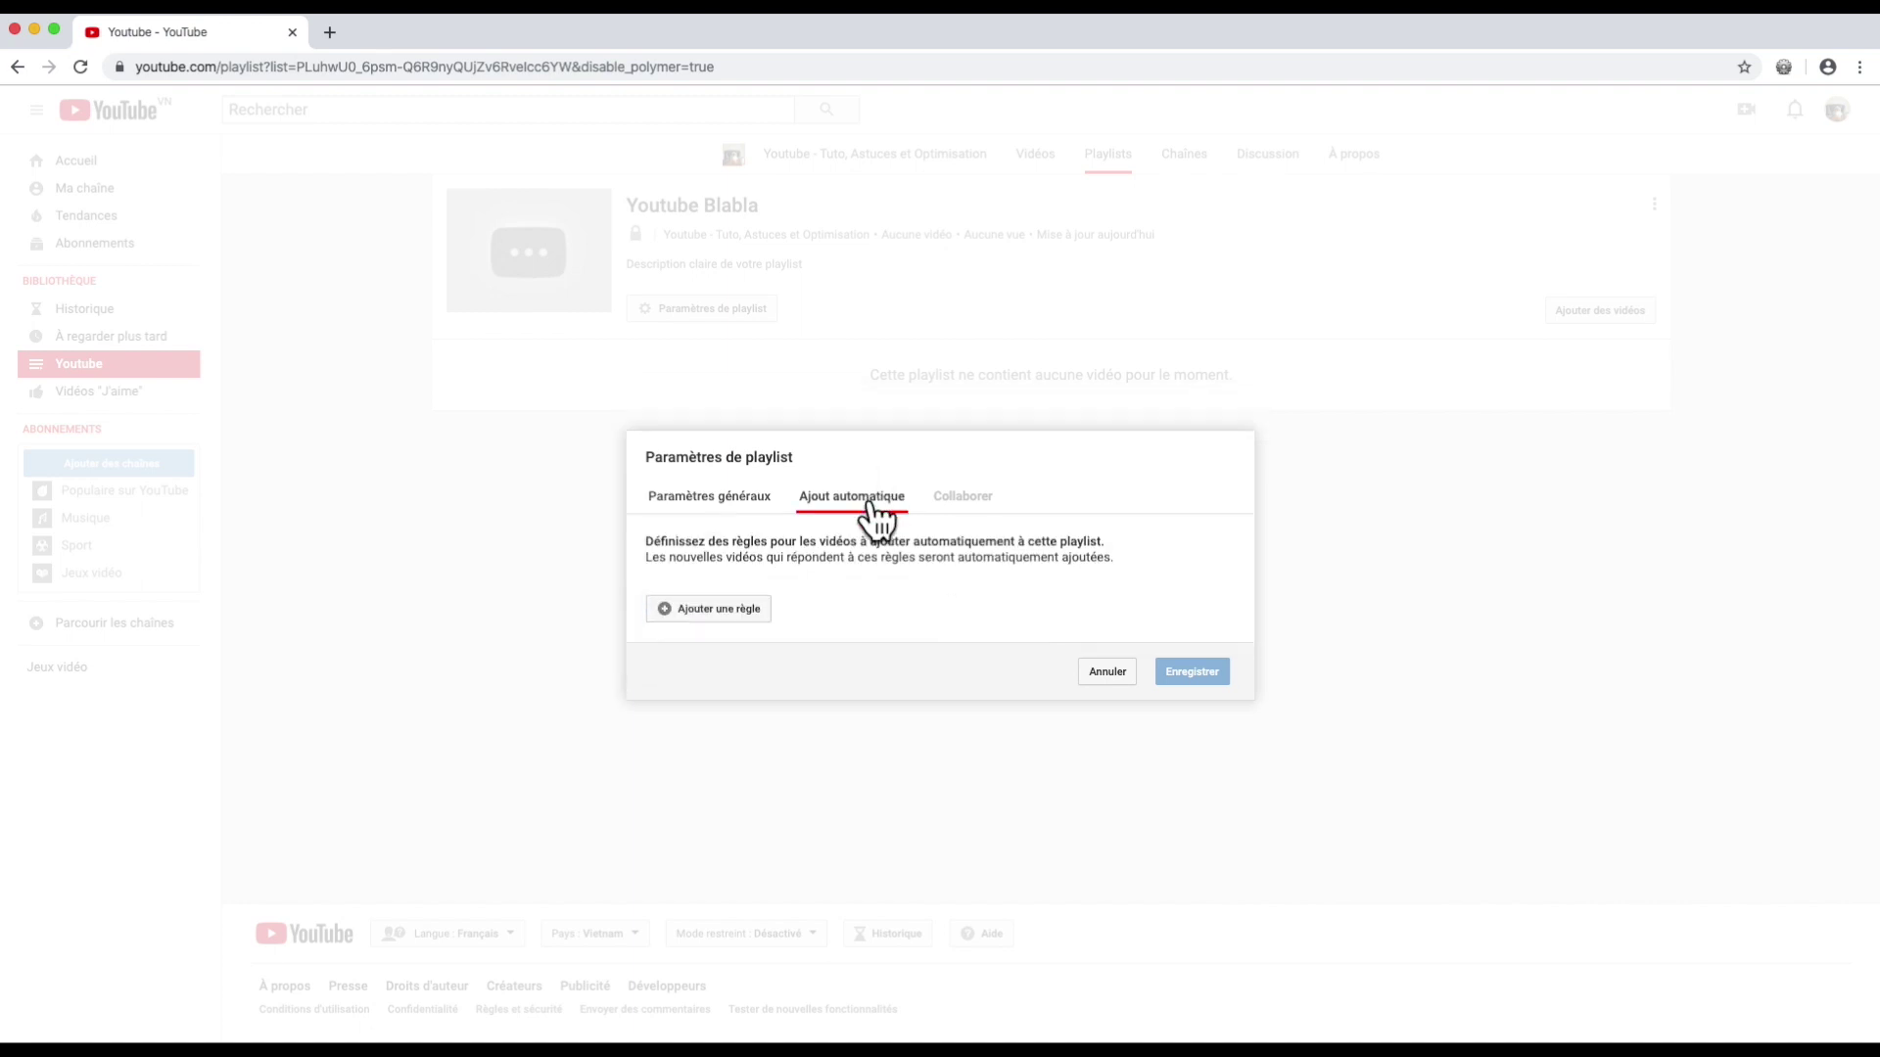
left_click(708, 606)
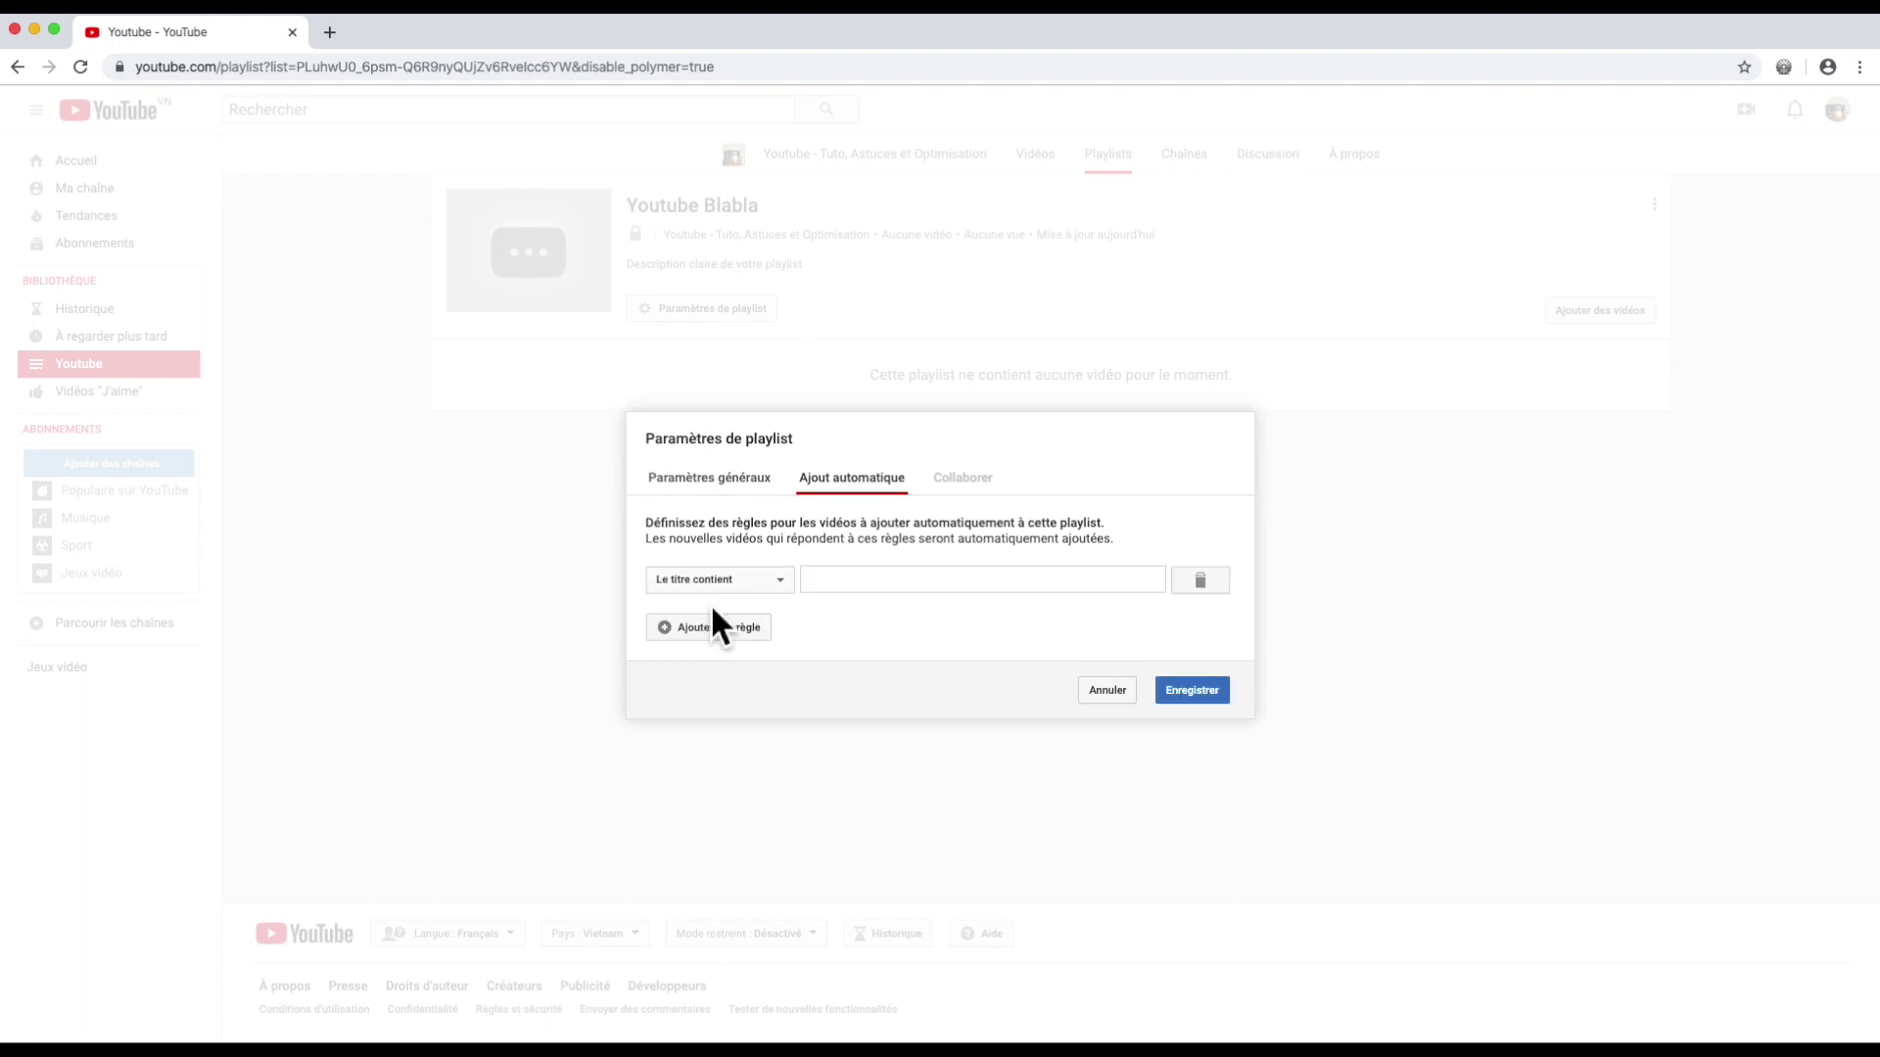
left_click(847, 587)
type("youtube")
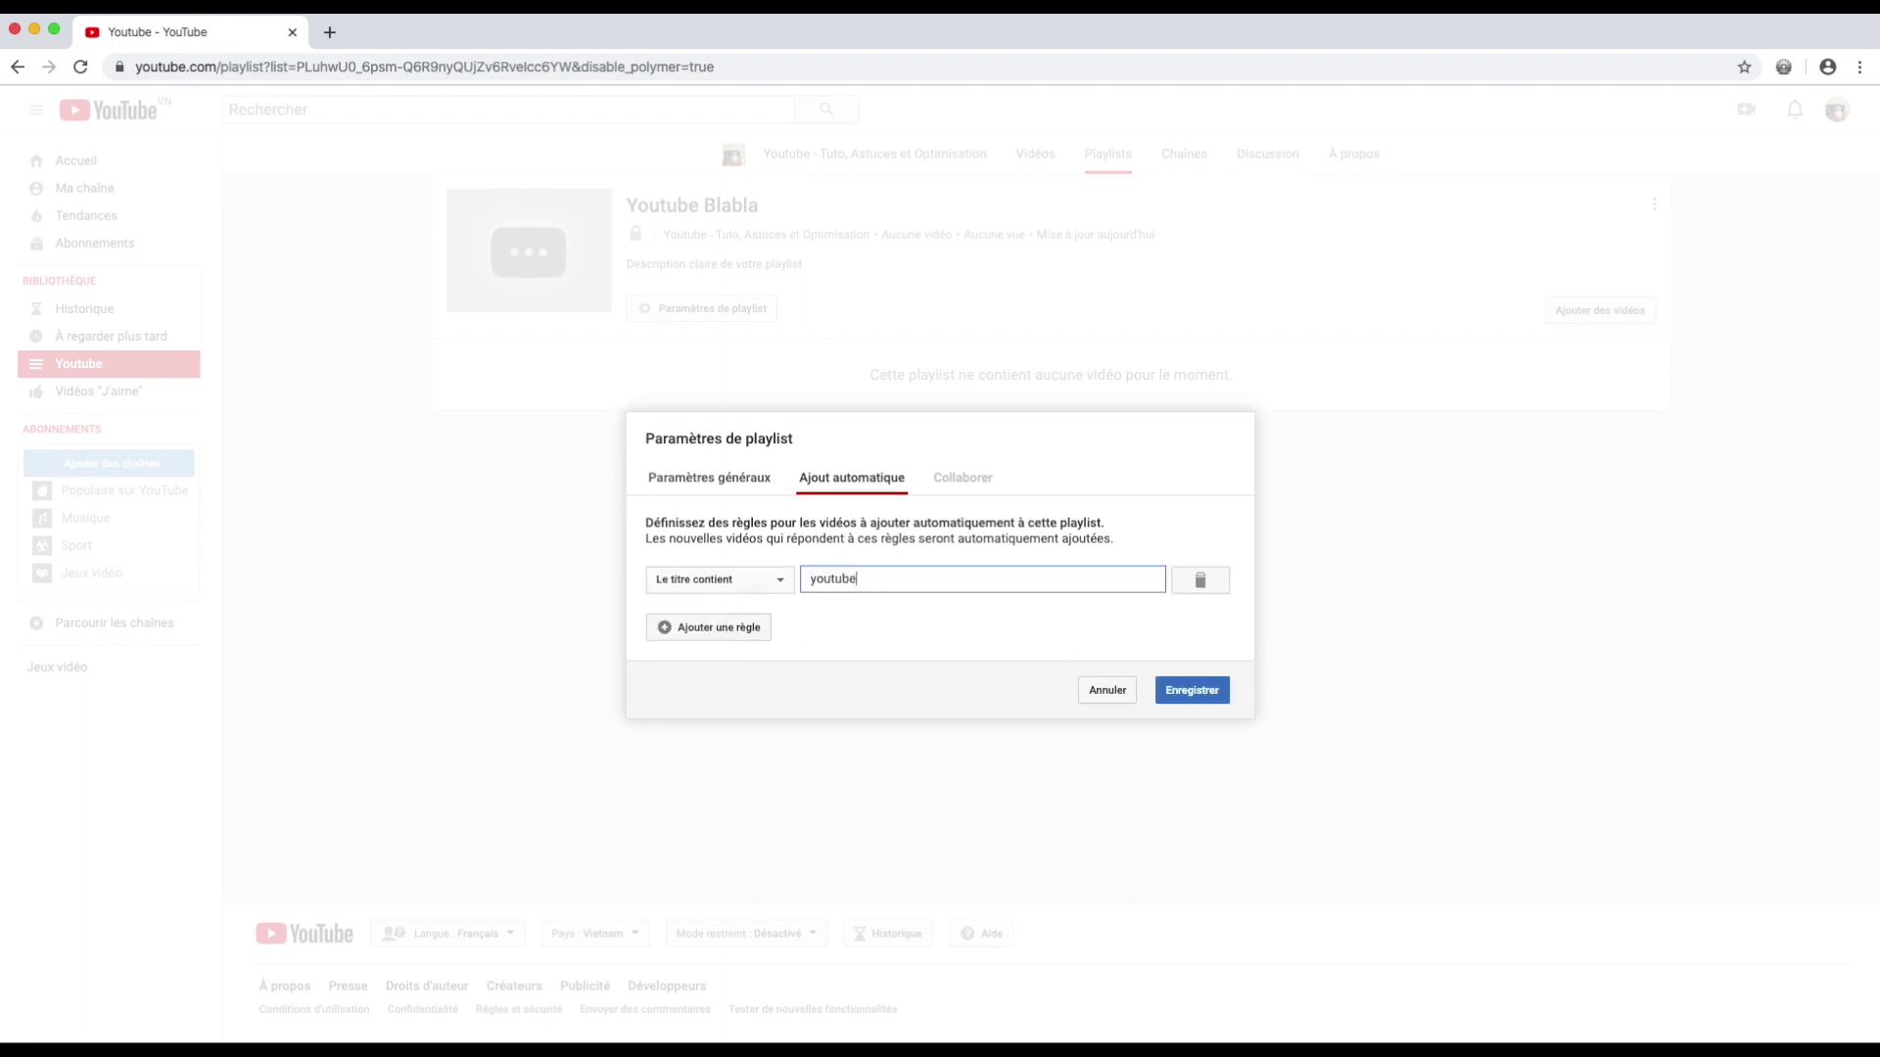
left_click(1193, 692)
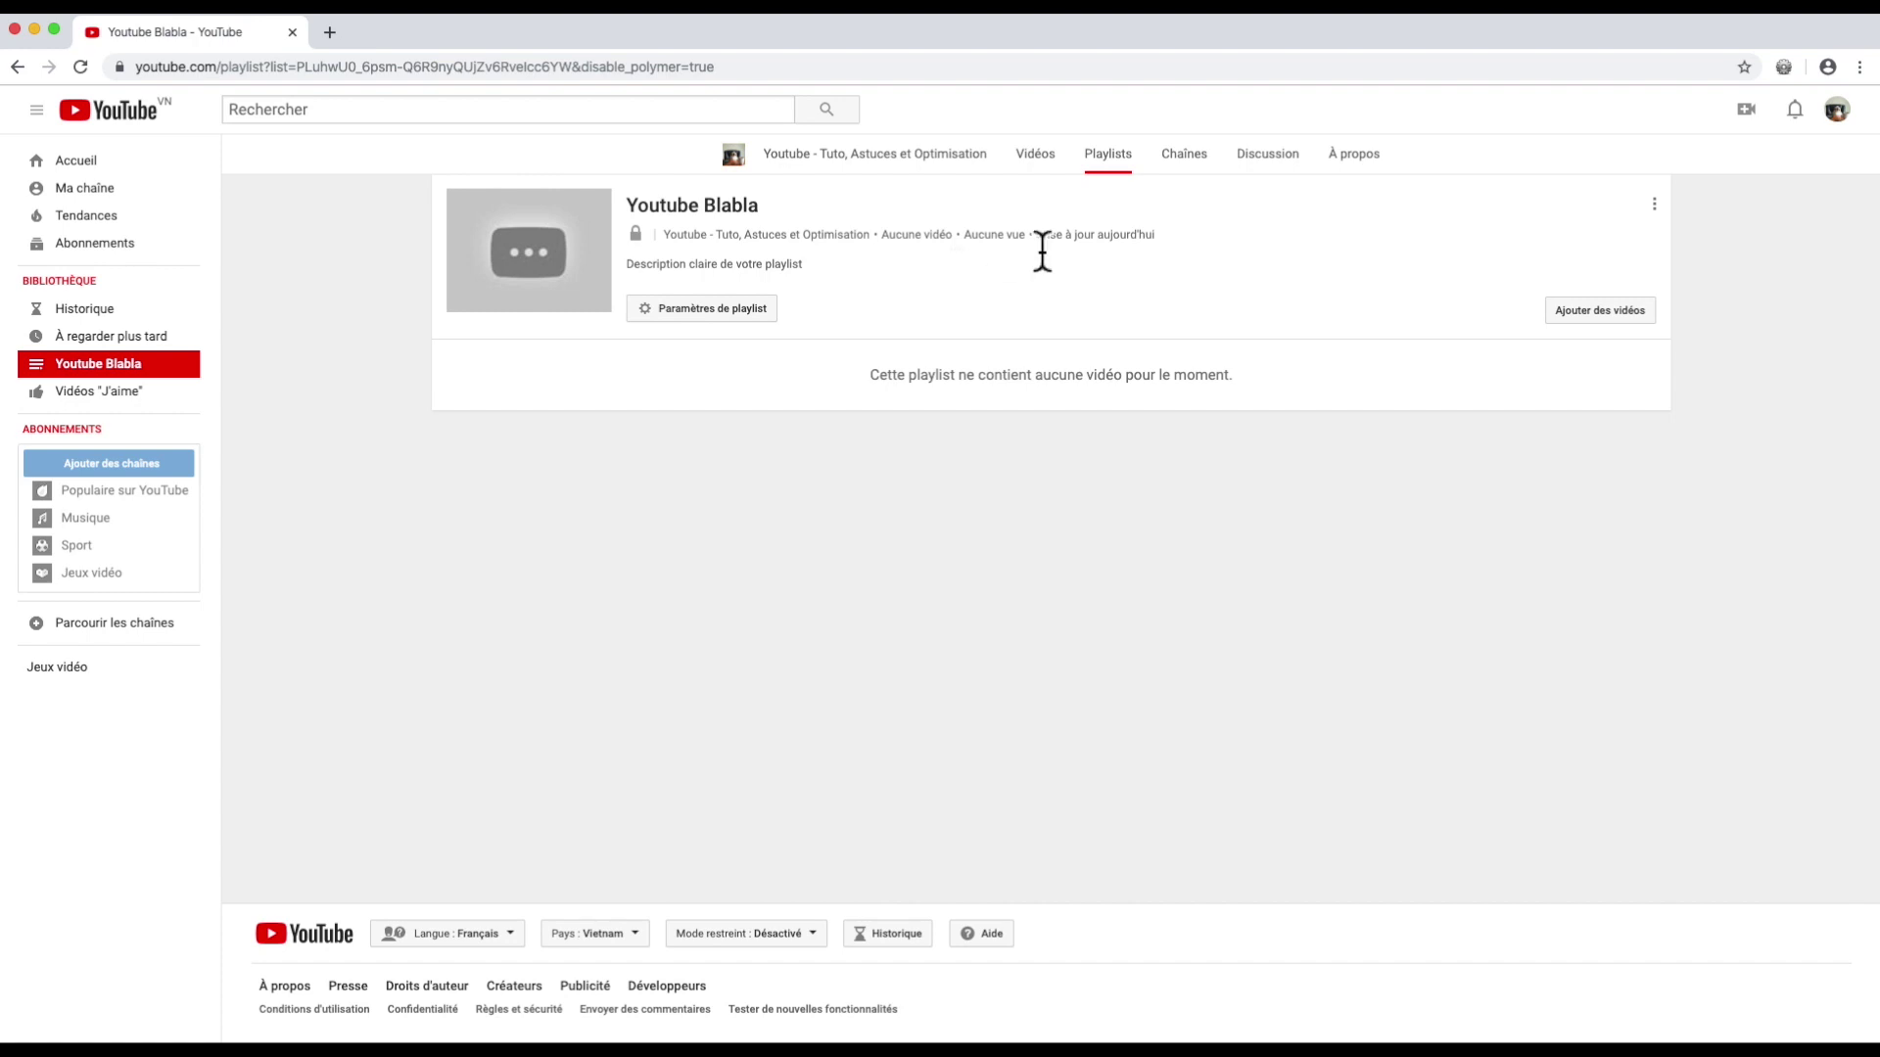
Step: Check the empty Youtube Blabla playlist, return to the channel home page, and show the upload options
left_click(1105, 151)
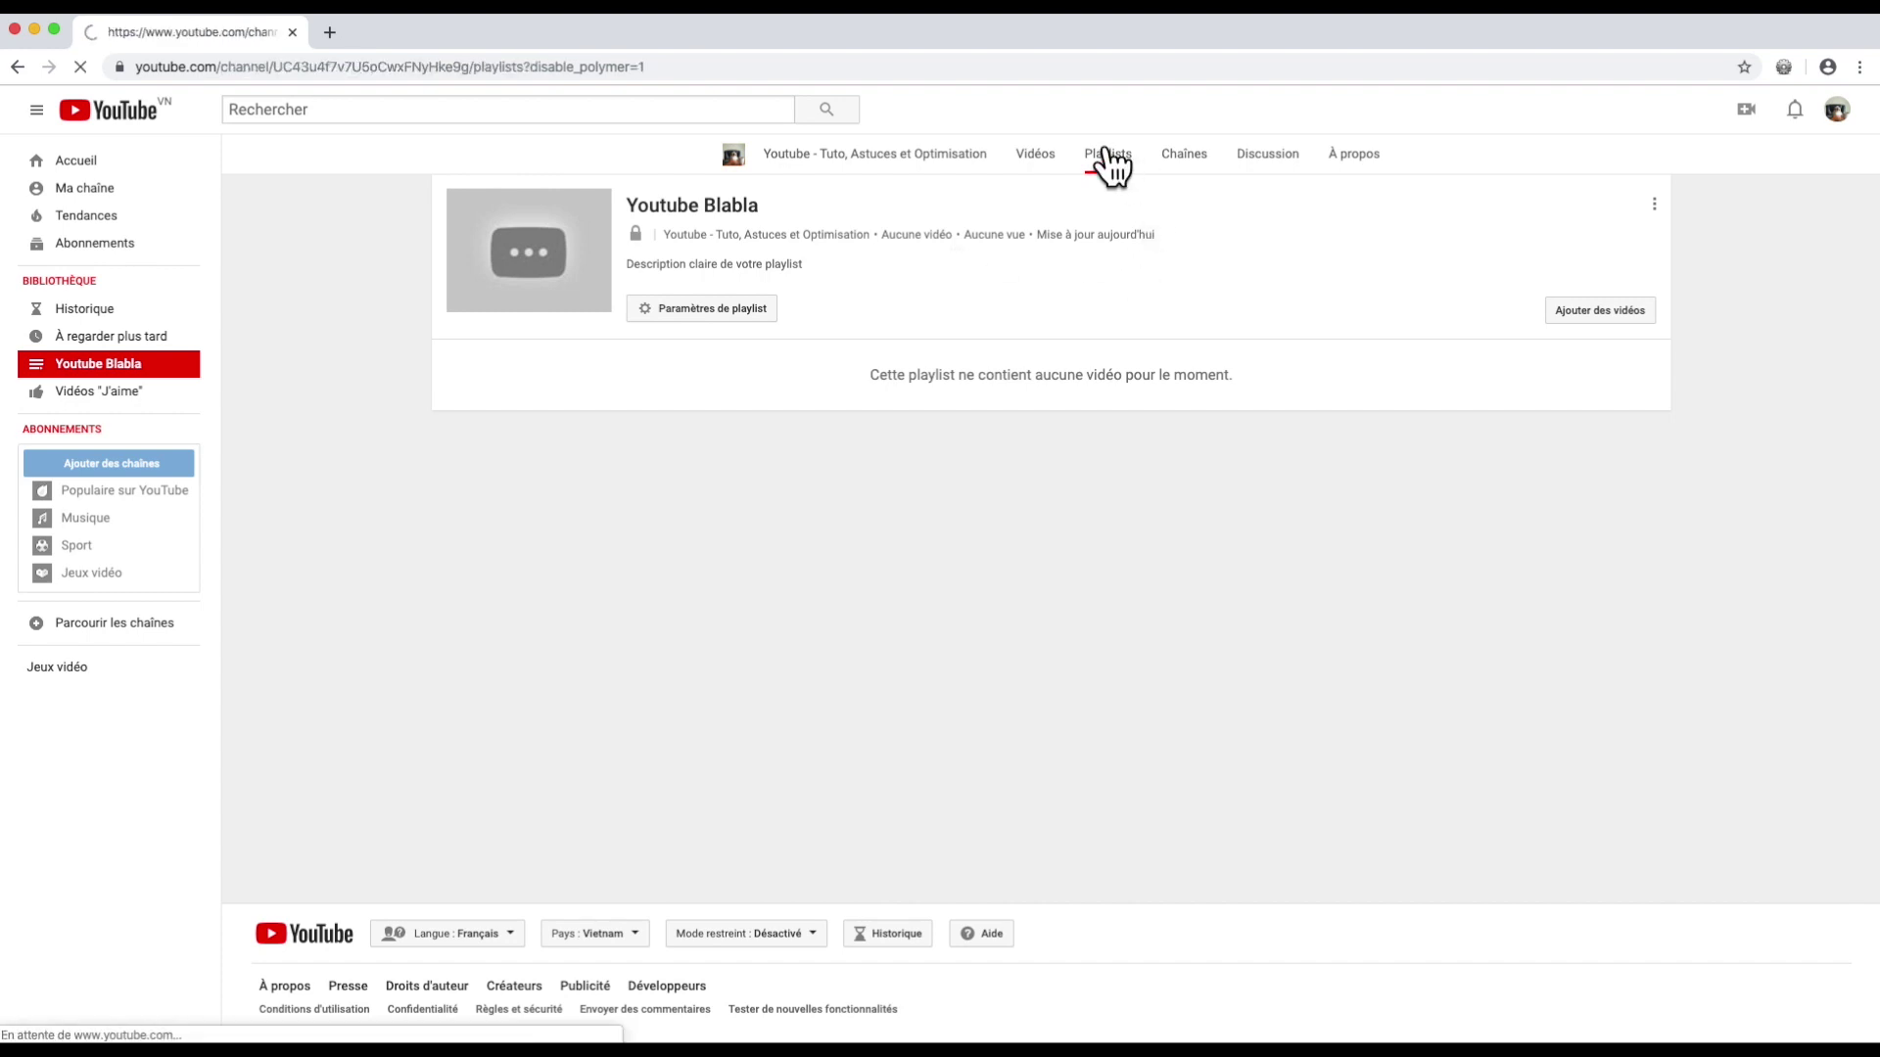
mouse_move(617, 314)
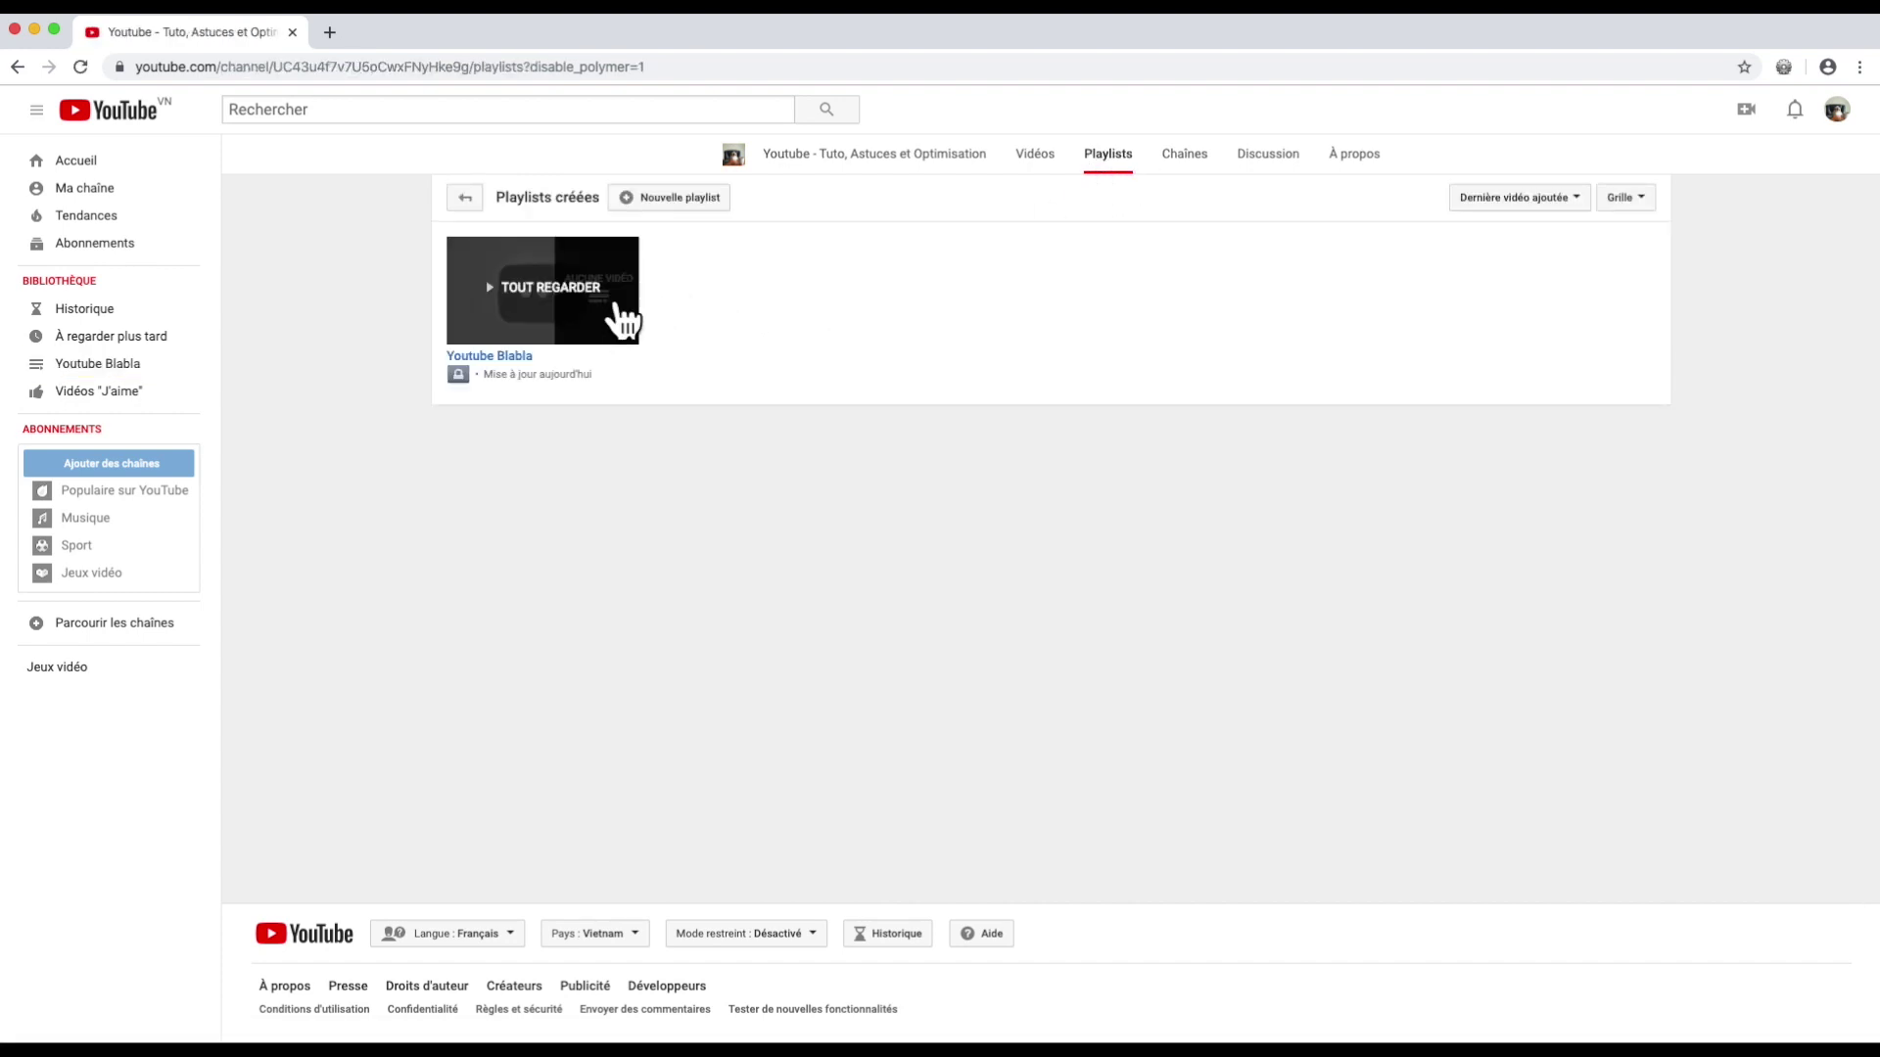
left_click(568, 306)
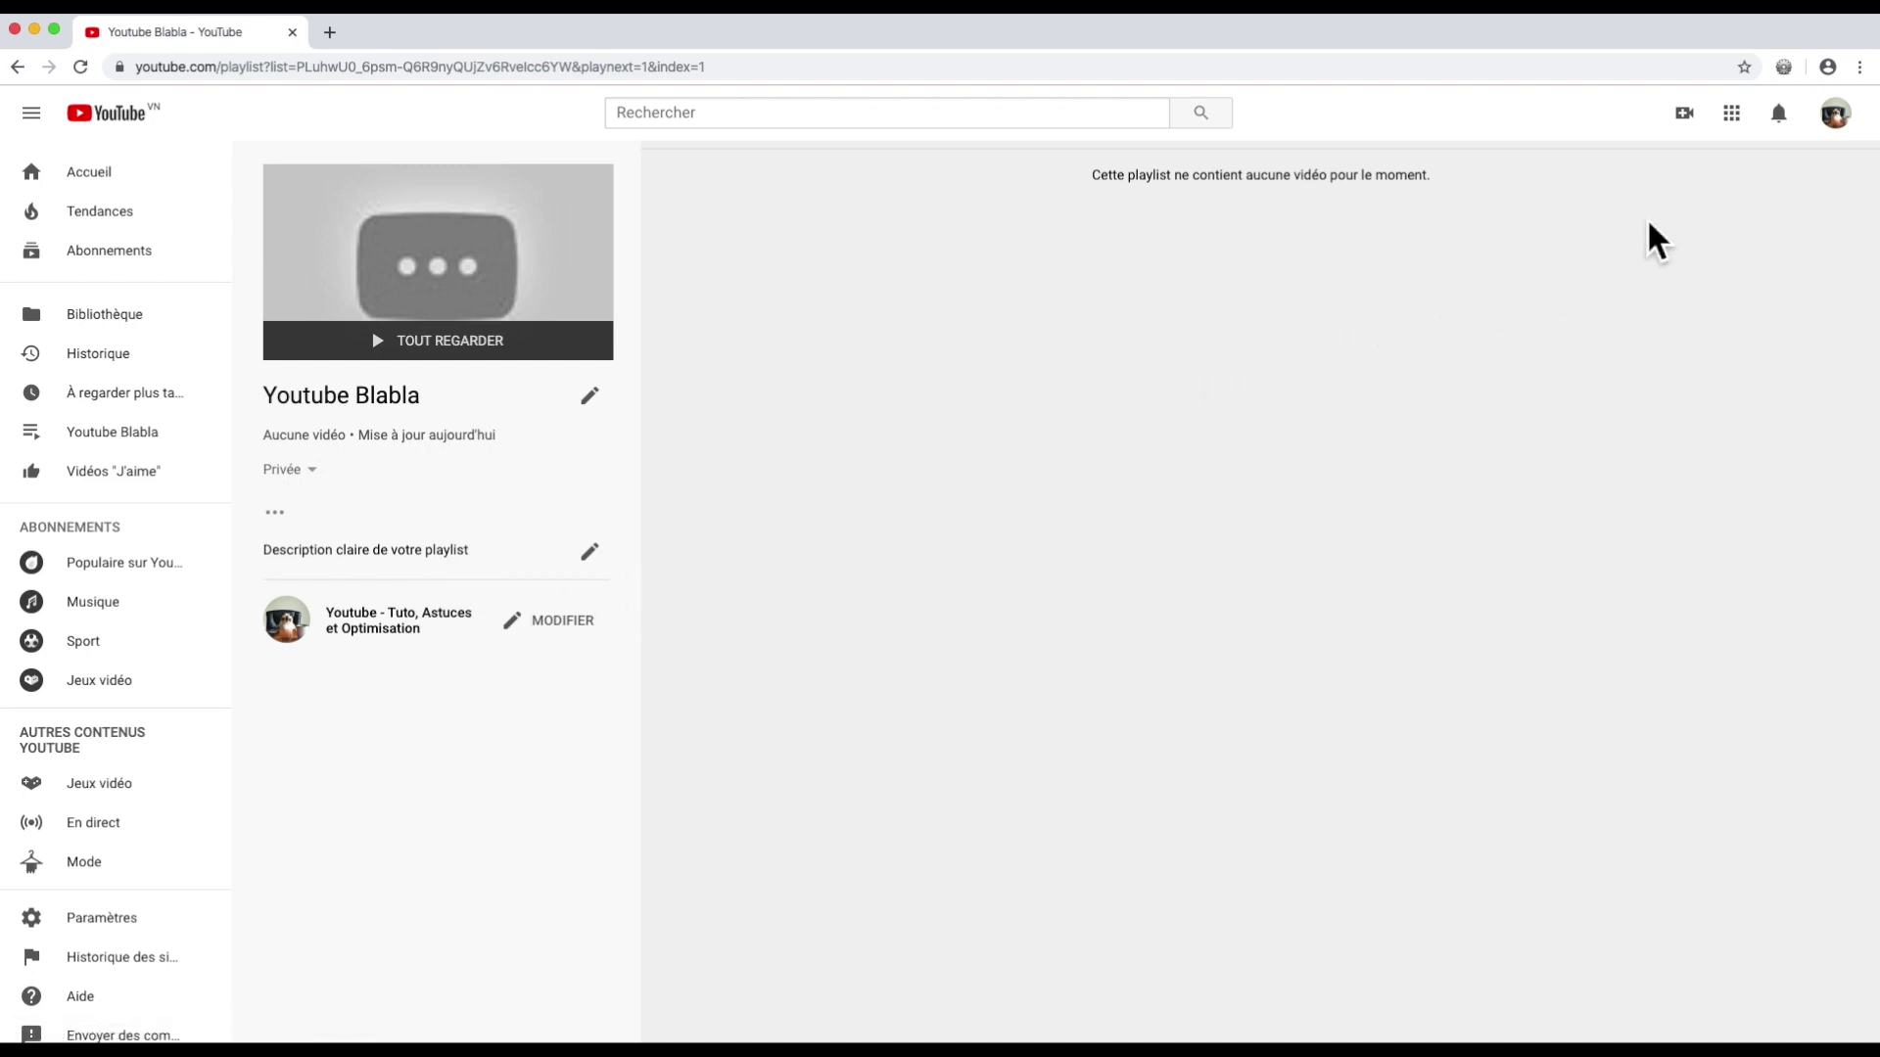
left_click(1831, 119)
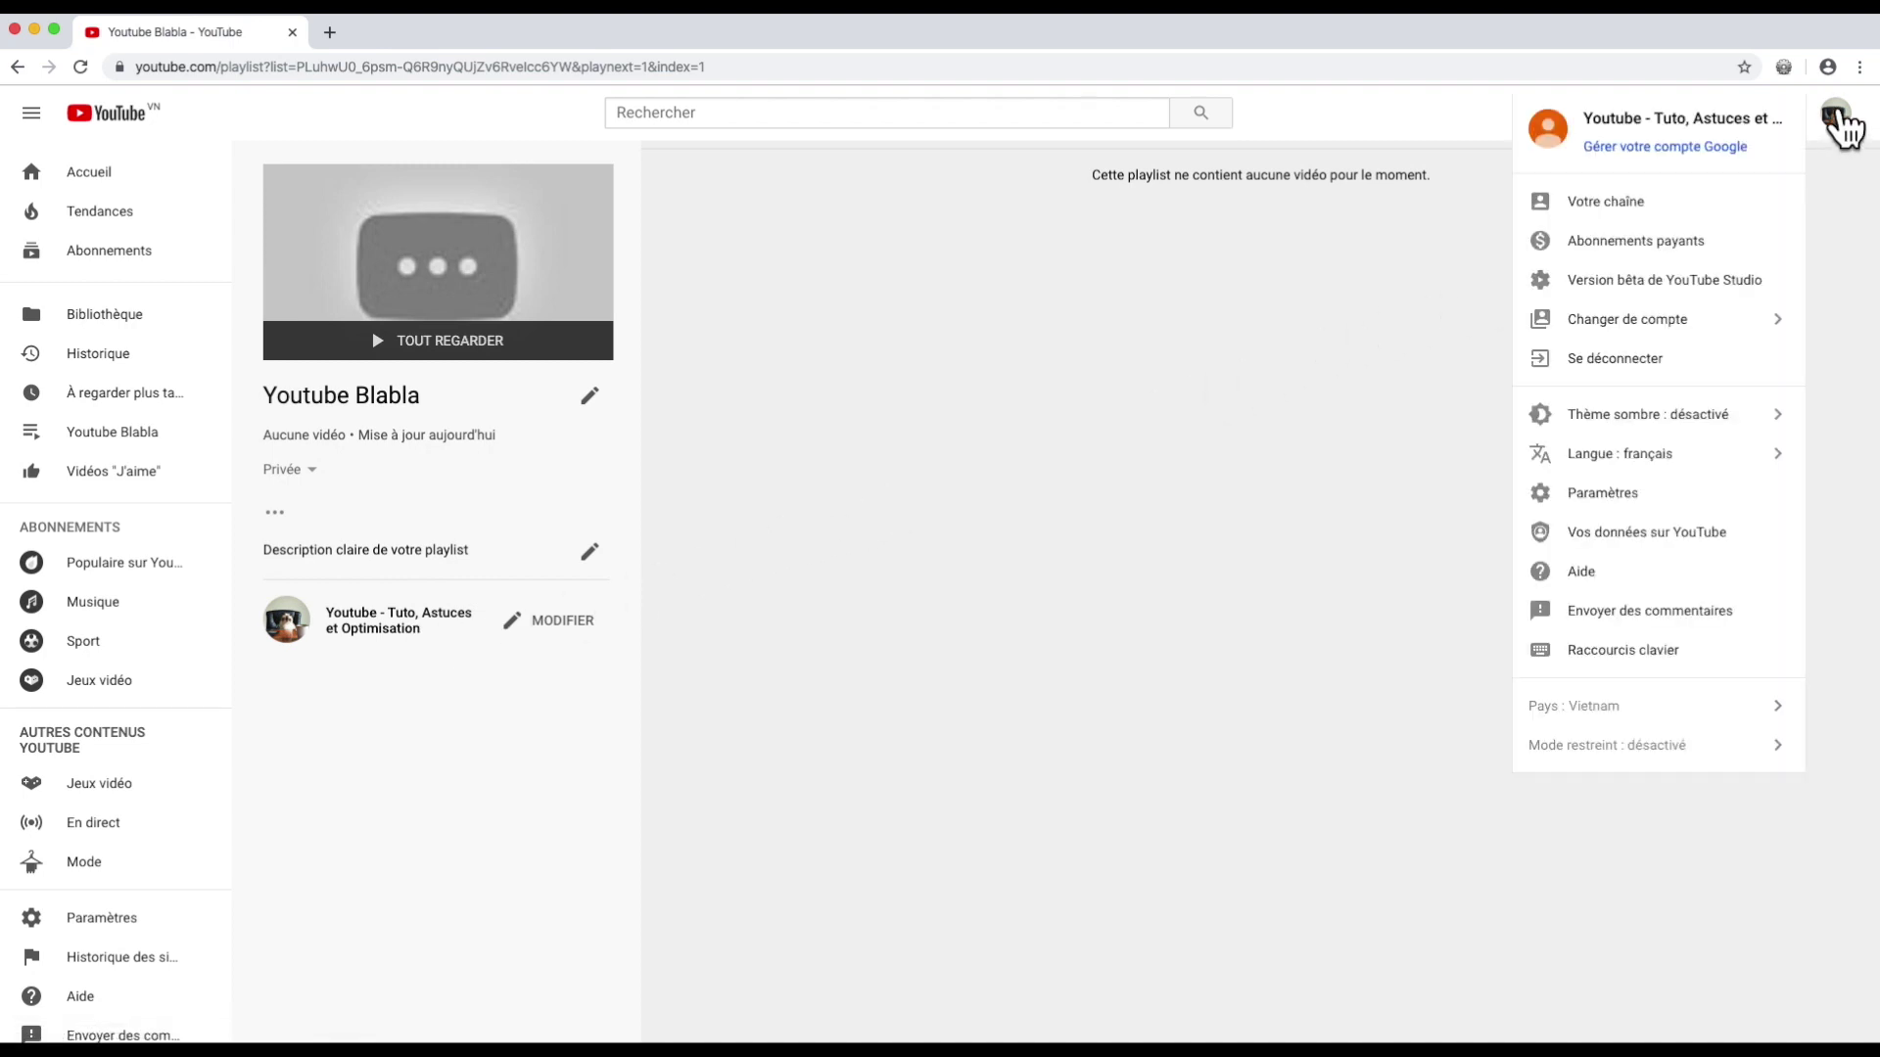
left_click(1633, 195)
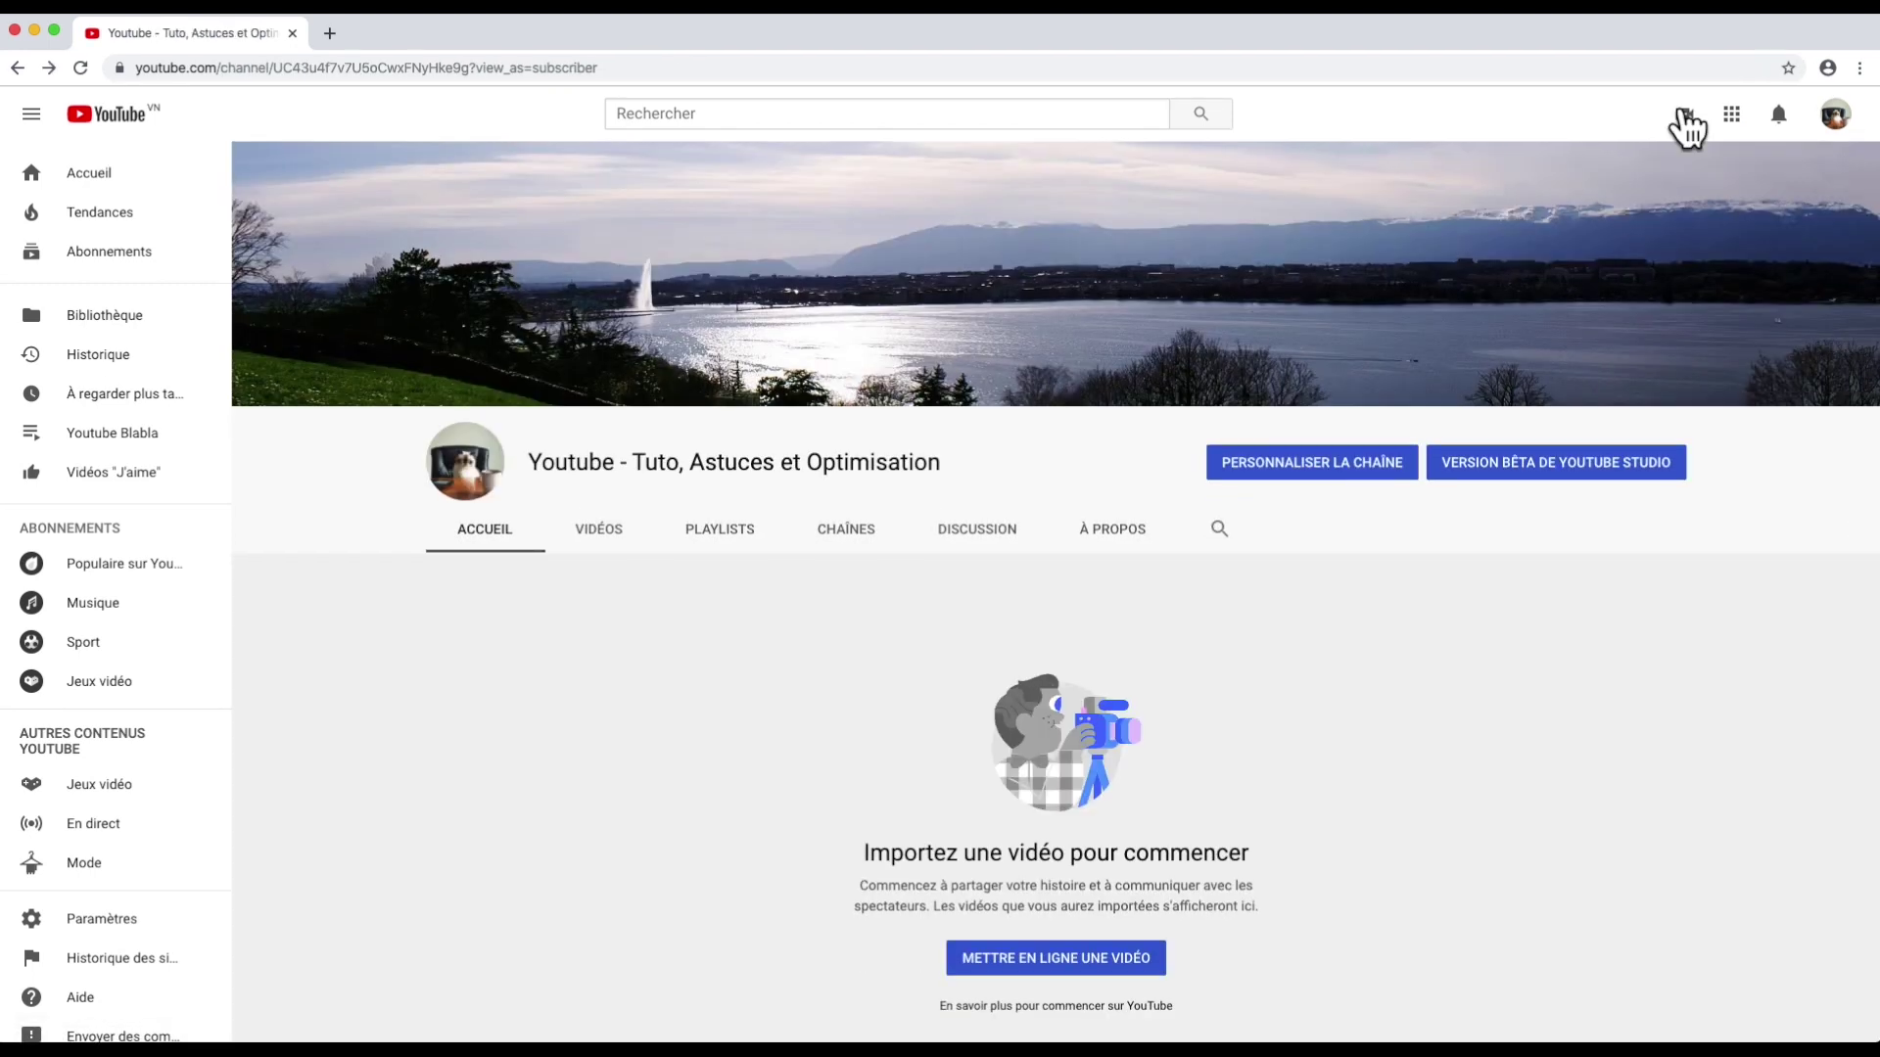
left_click(1683, 118)
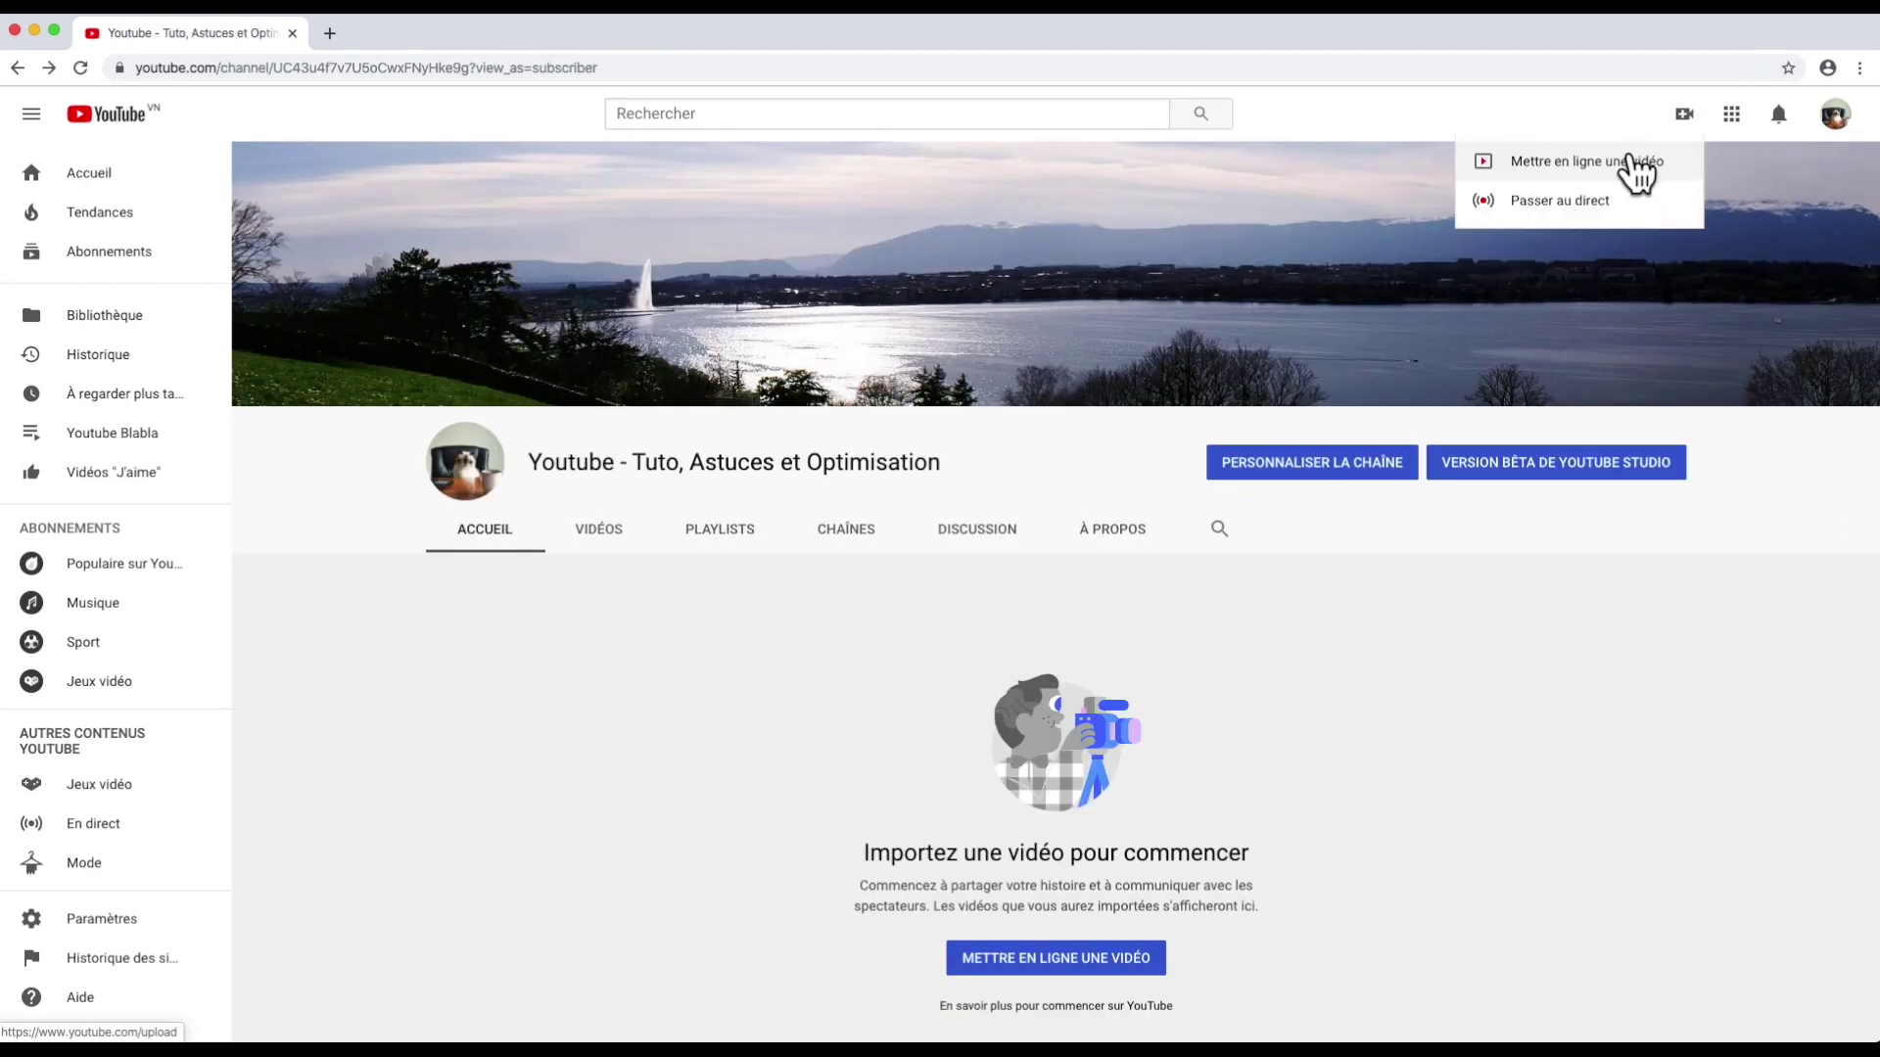
Step: Upload Fall - 28746.mp4 from the computer as a new video
left_click(1633, 167)
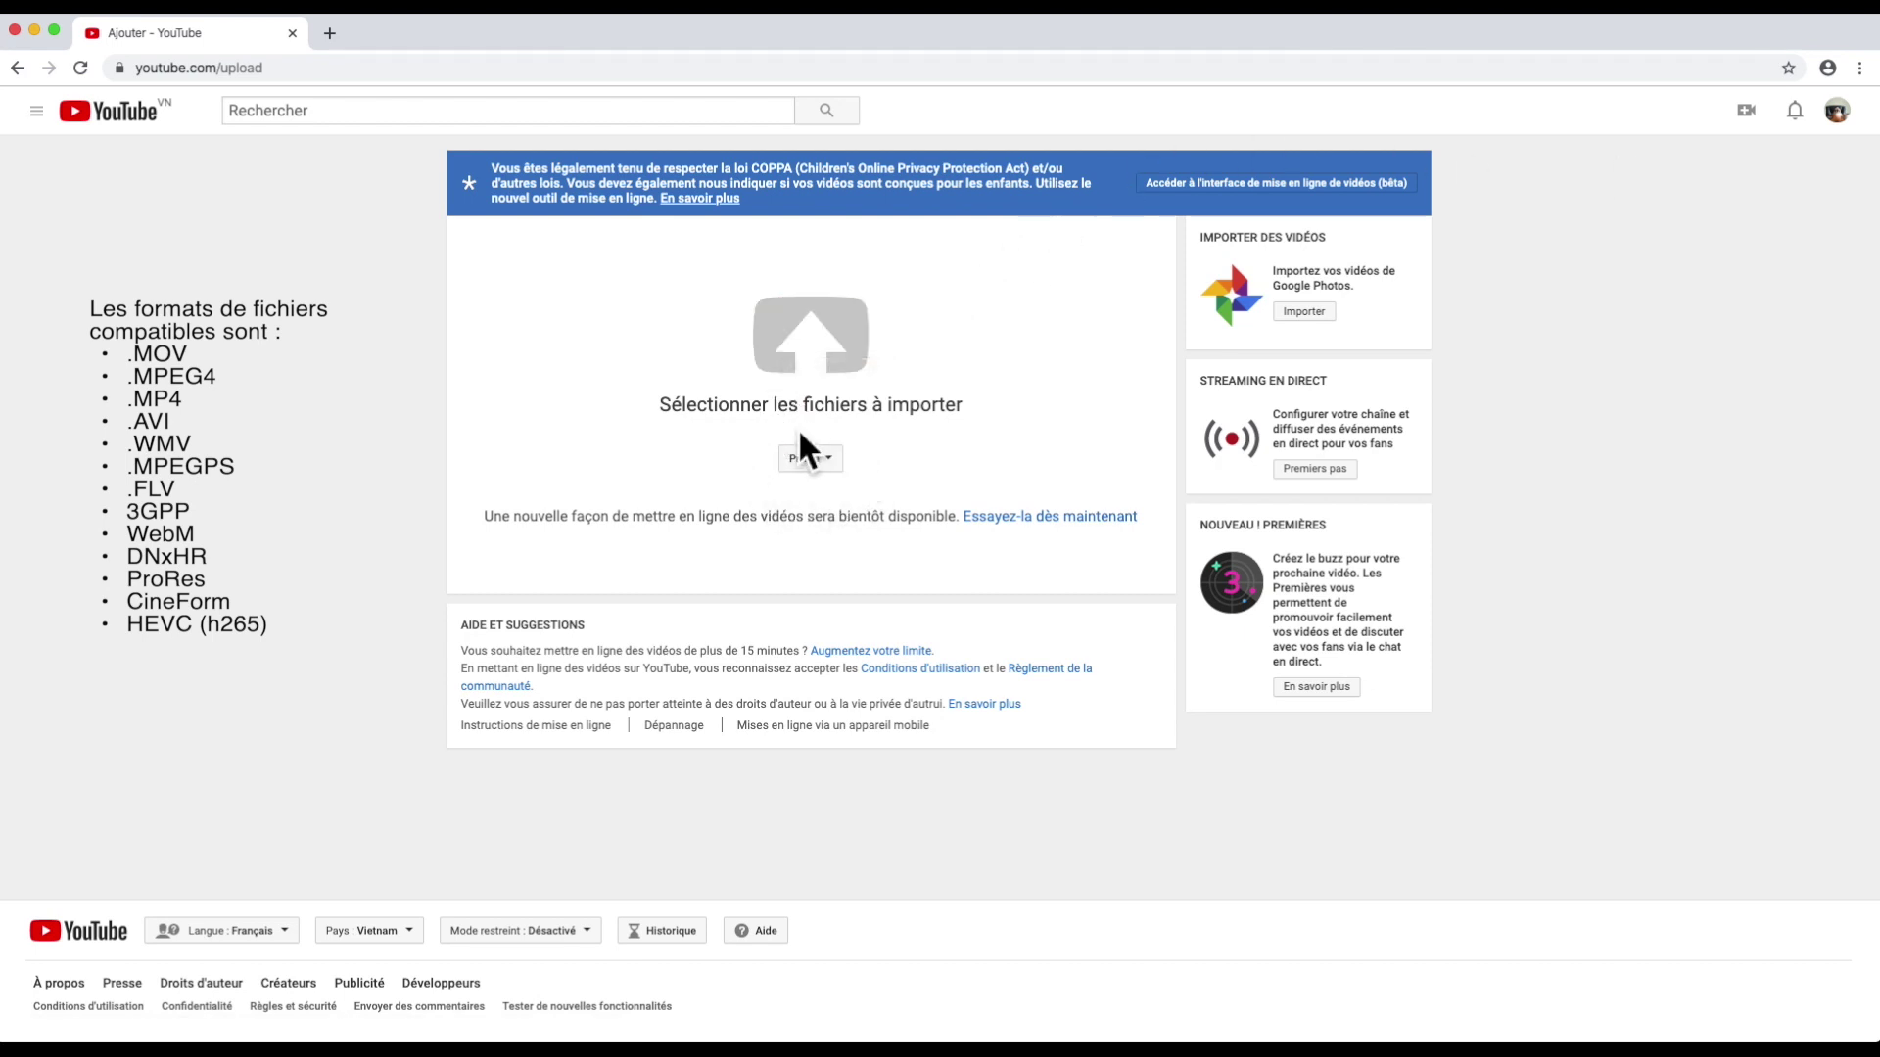
left_click(808, 338)
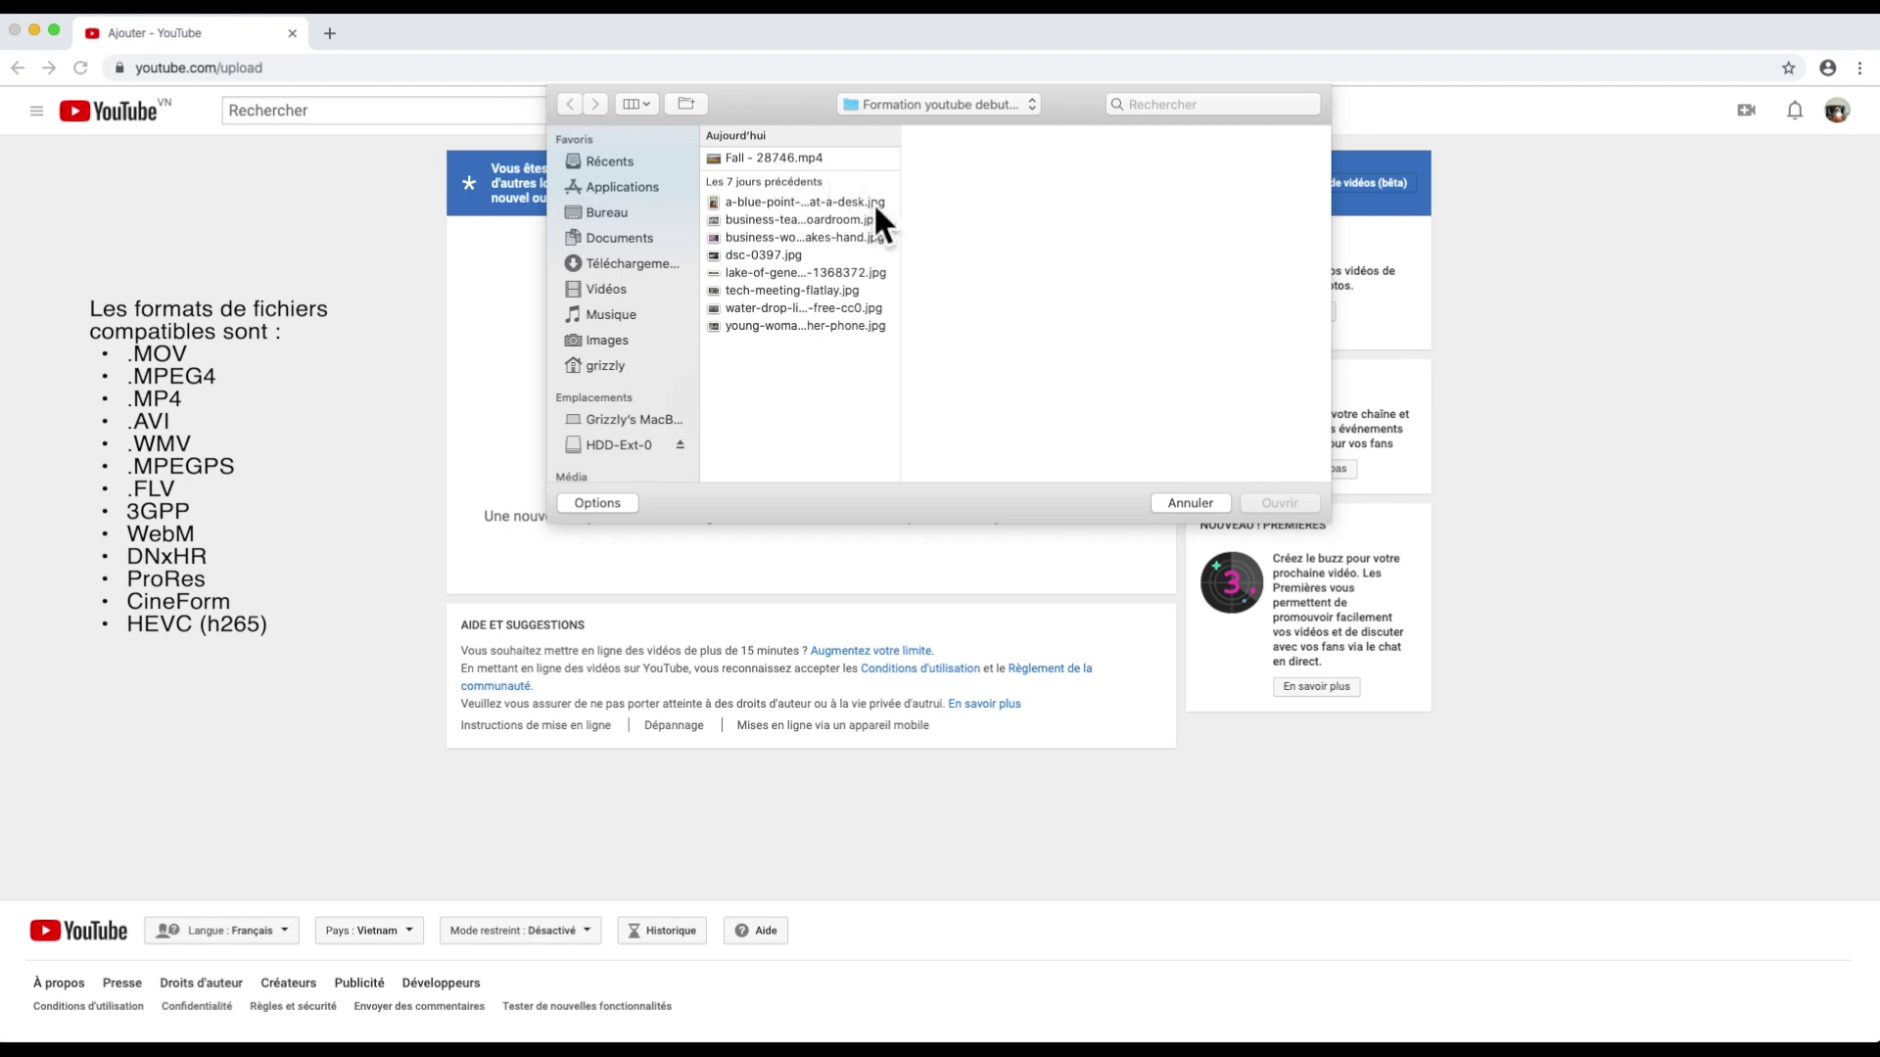
double_click(818, 158)
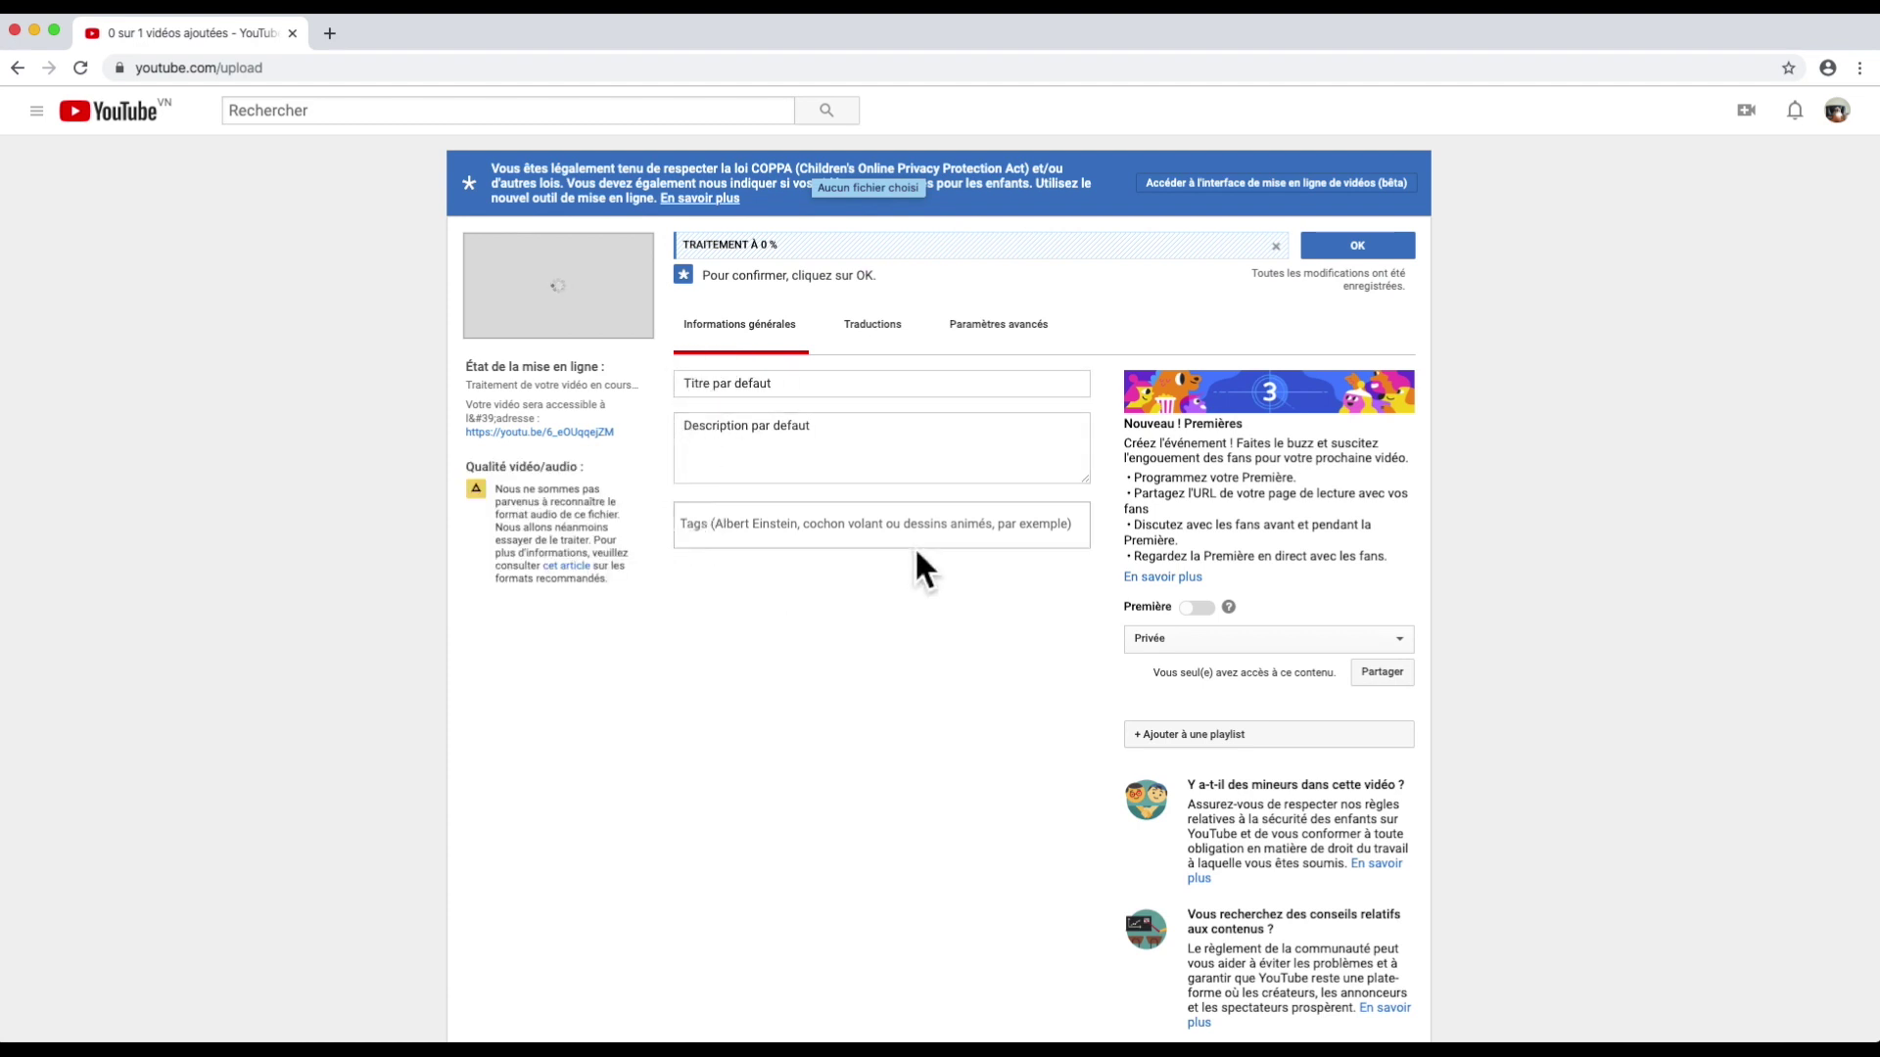
Step: In the video's translation settings, set the original language to Français
left_click(887, 343)
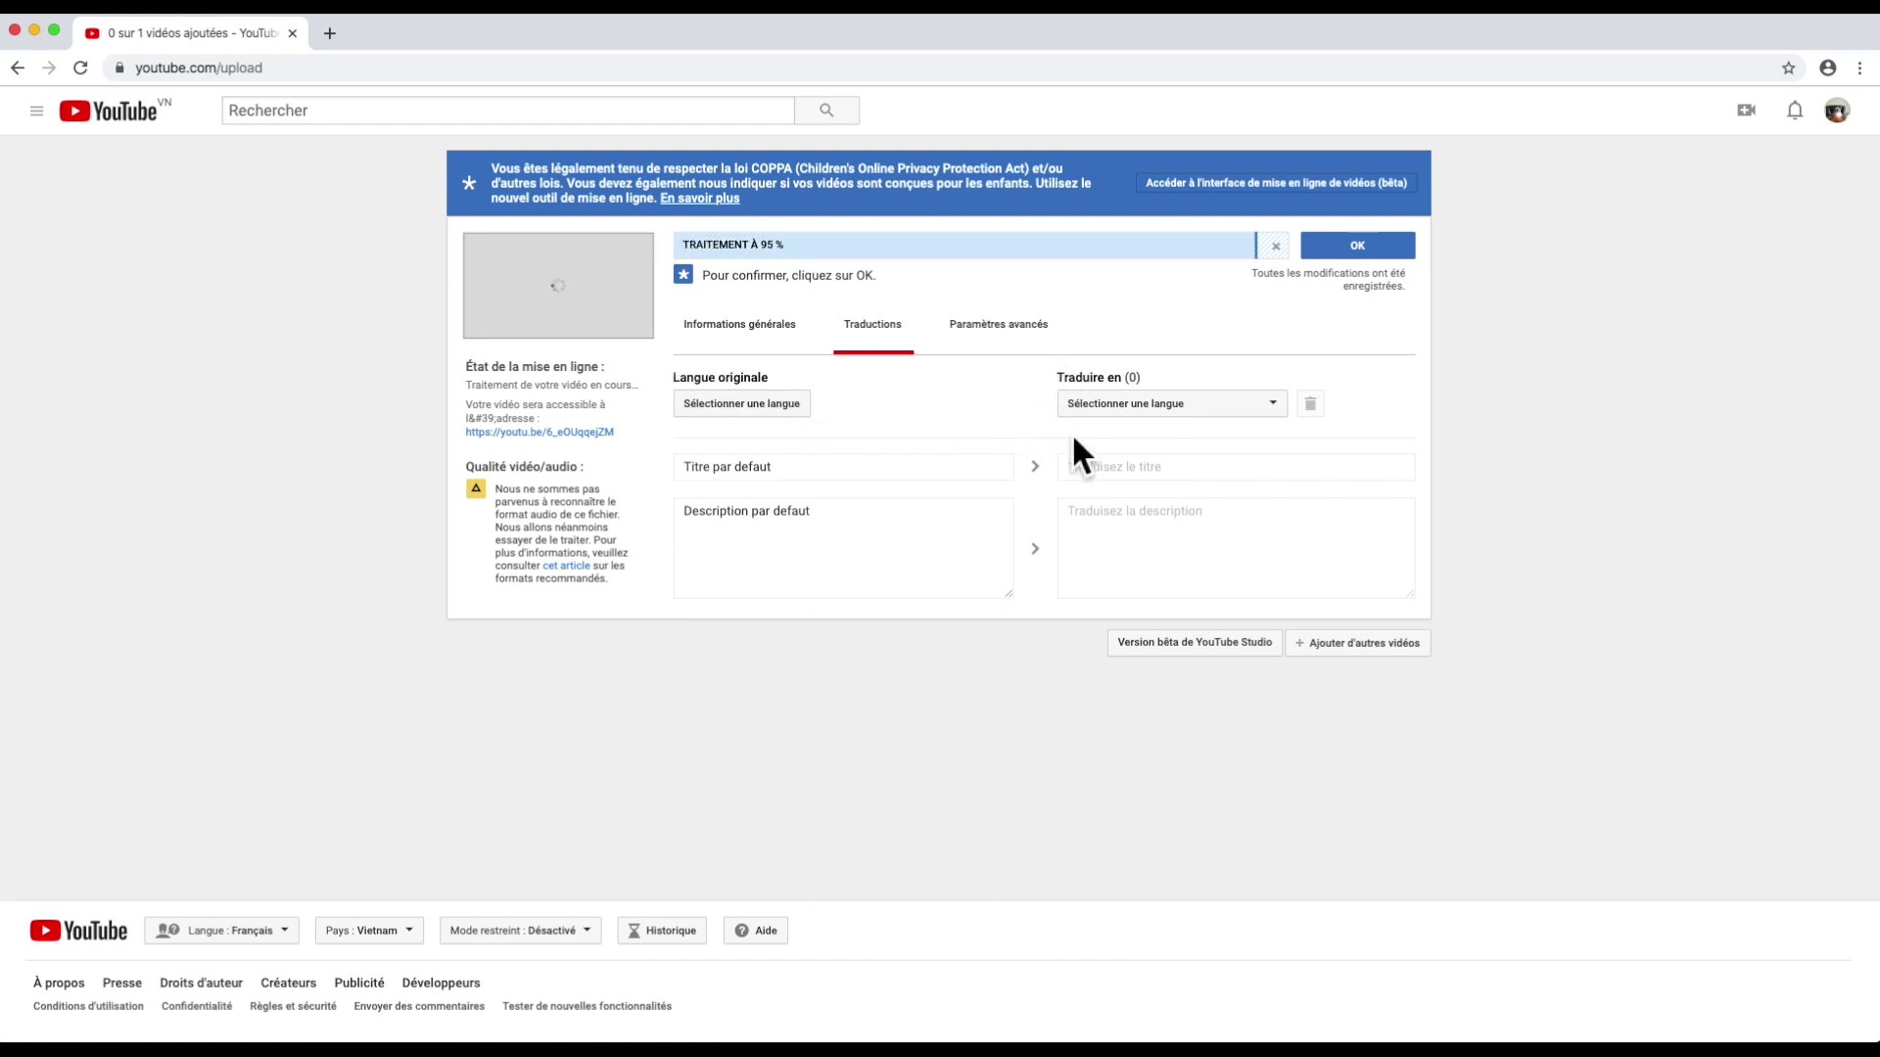
left_click(793, 408)
left_click(850, 545)
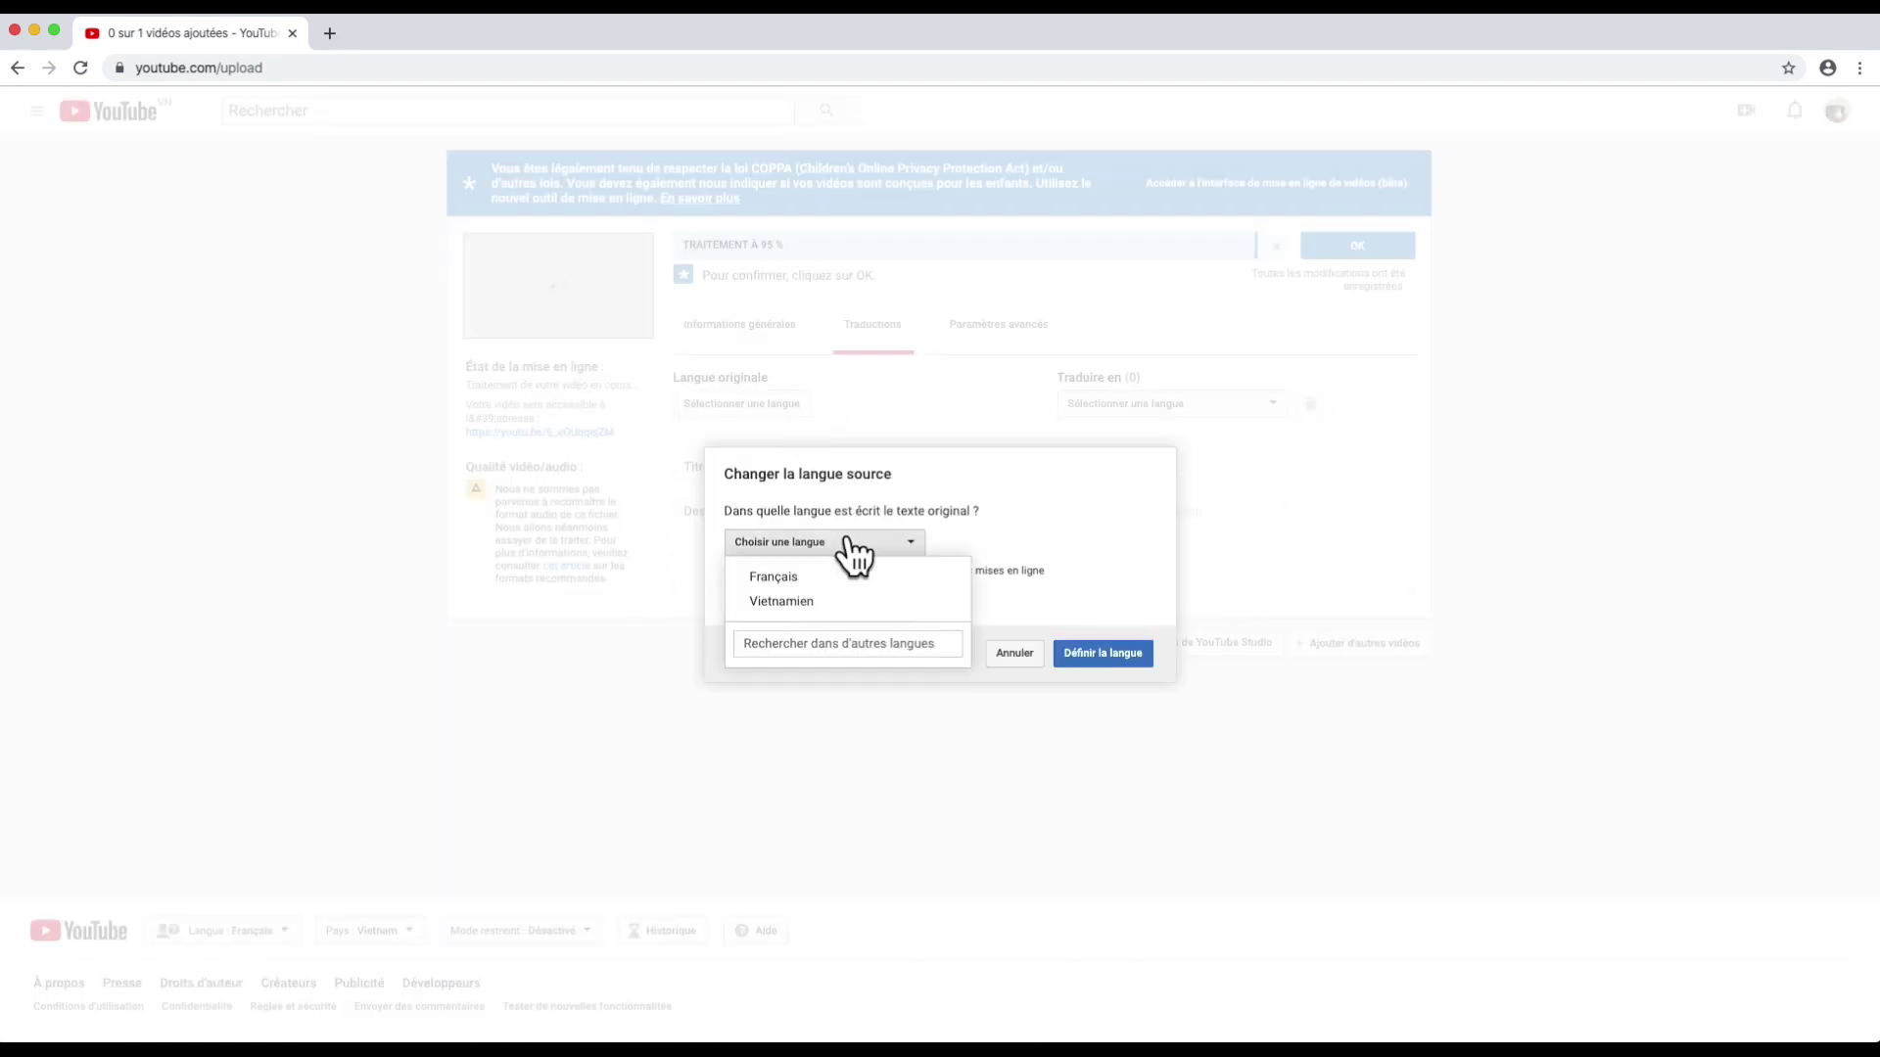
left_click(830, 576)
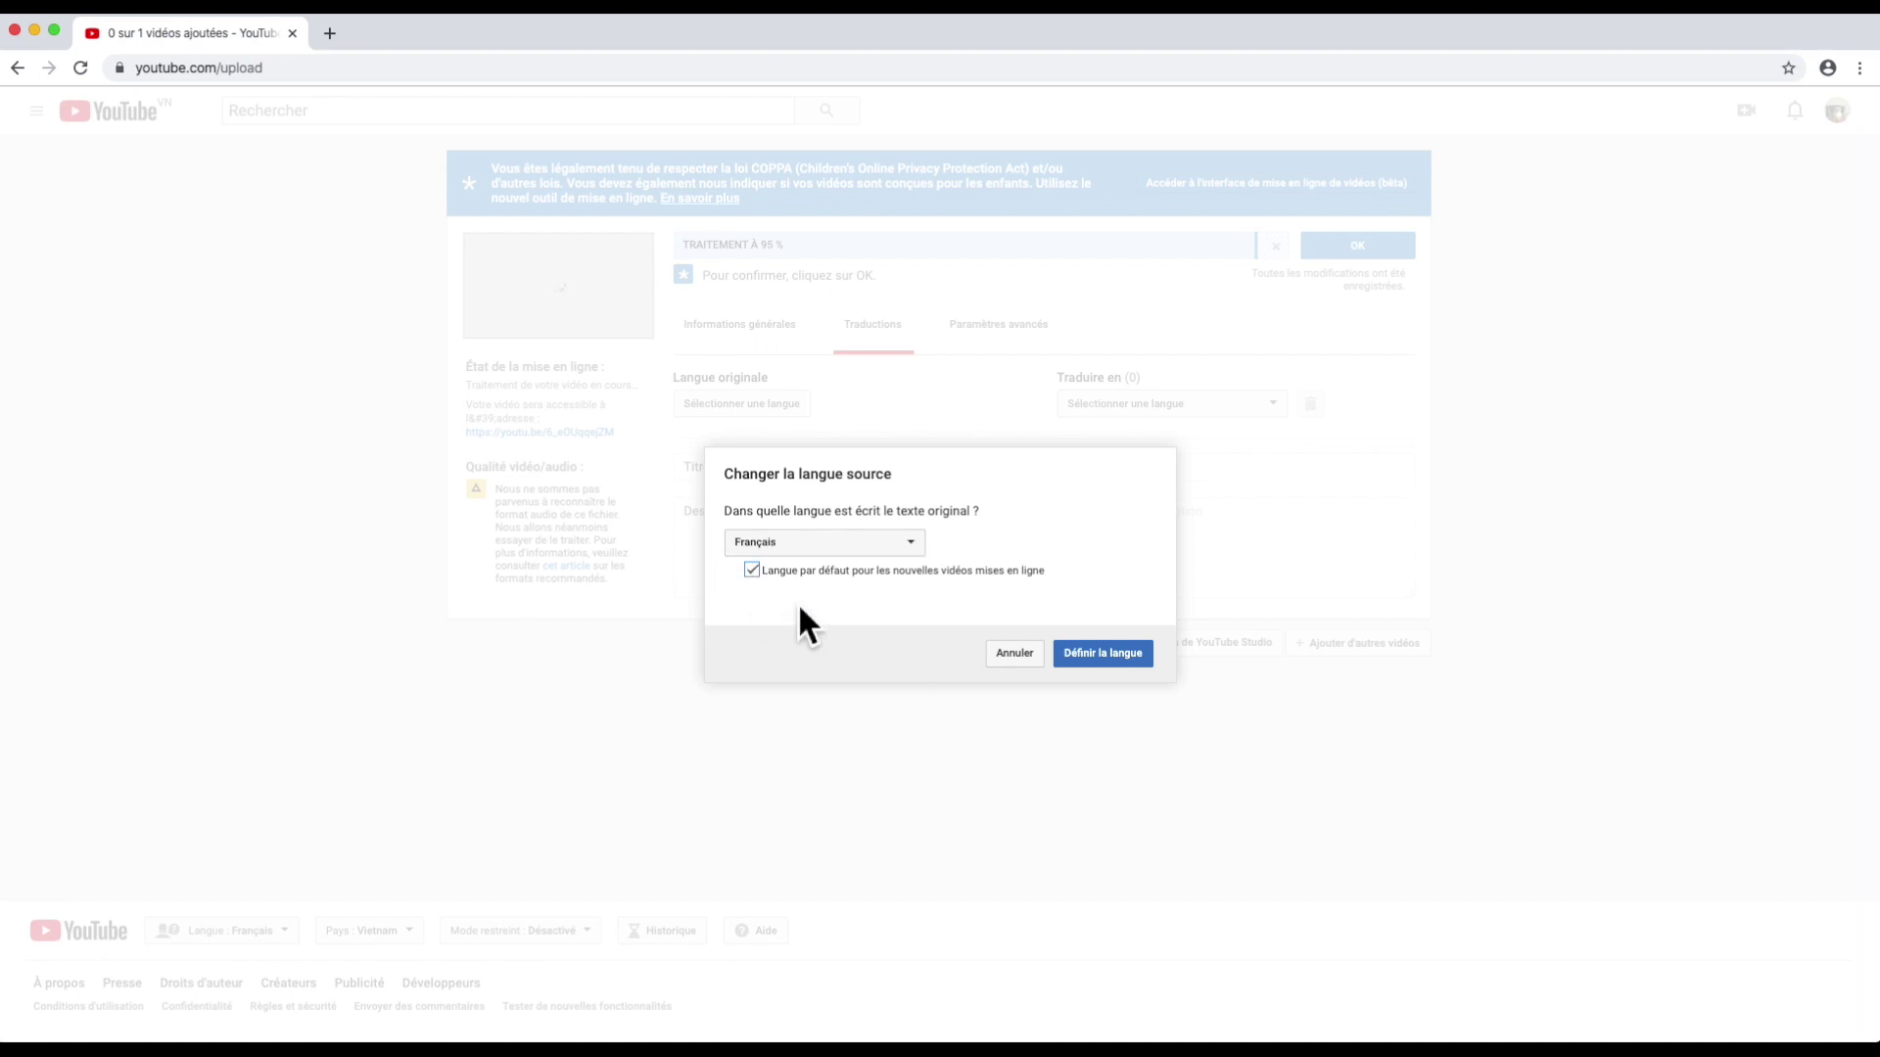
left_click(1087, 653)
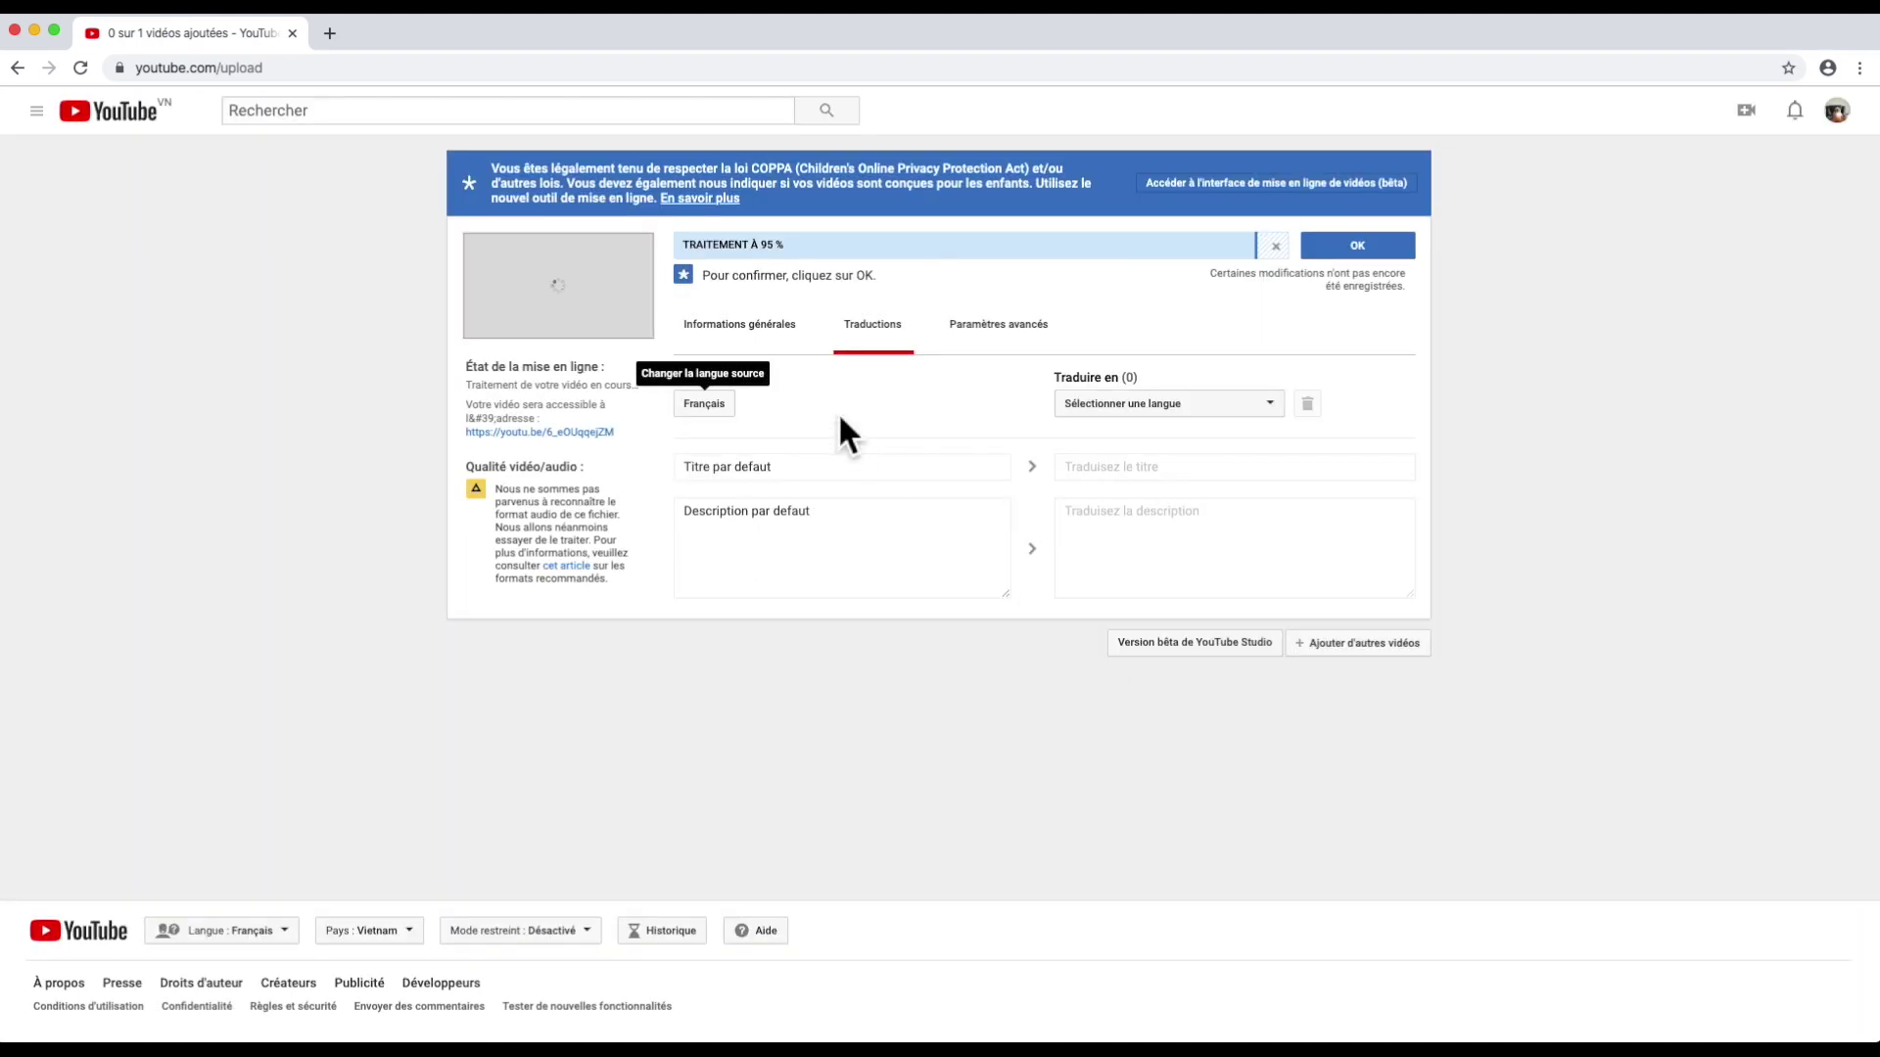
Step: Add Anglais as a translation language and step through its translated title and description fields
left_click(1119, 404)
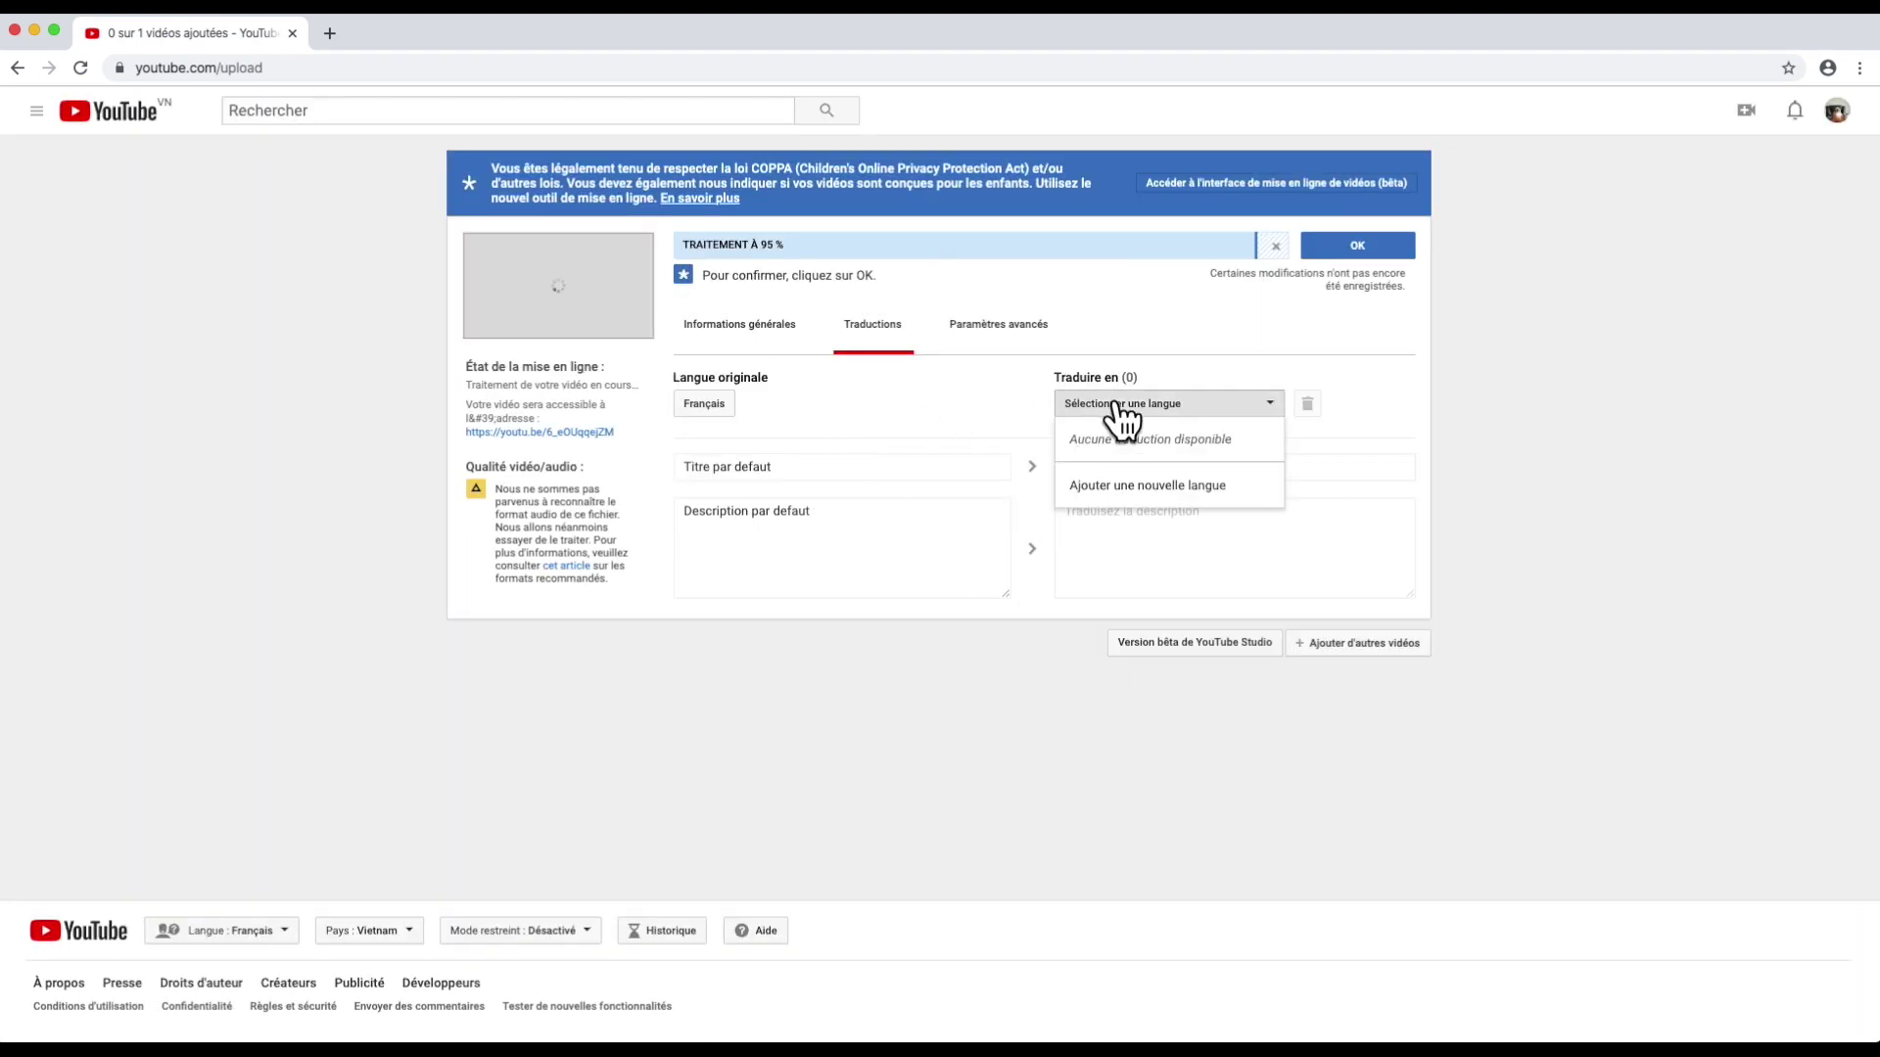
left_click(1131, 482)
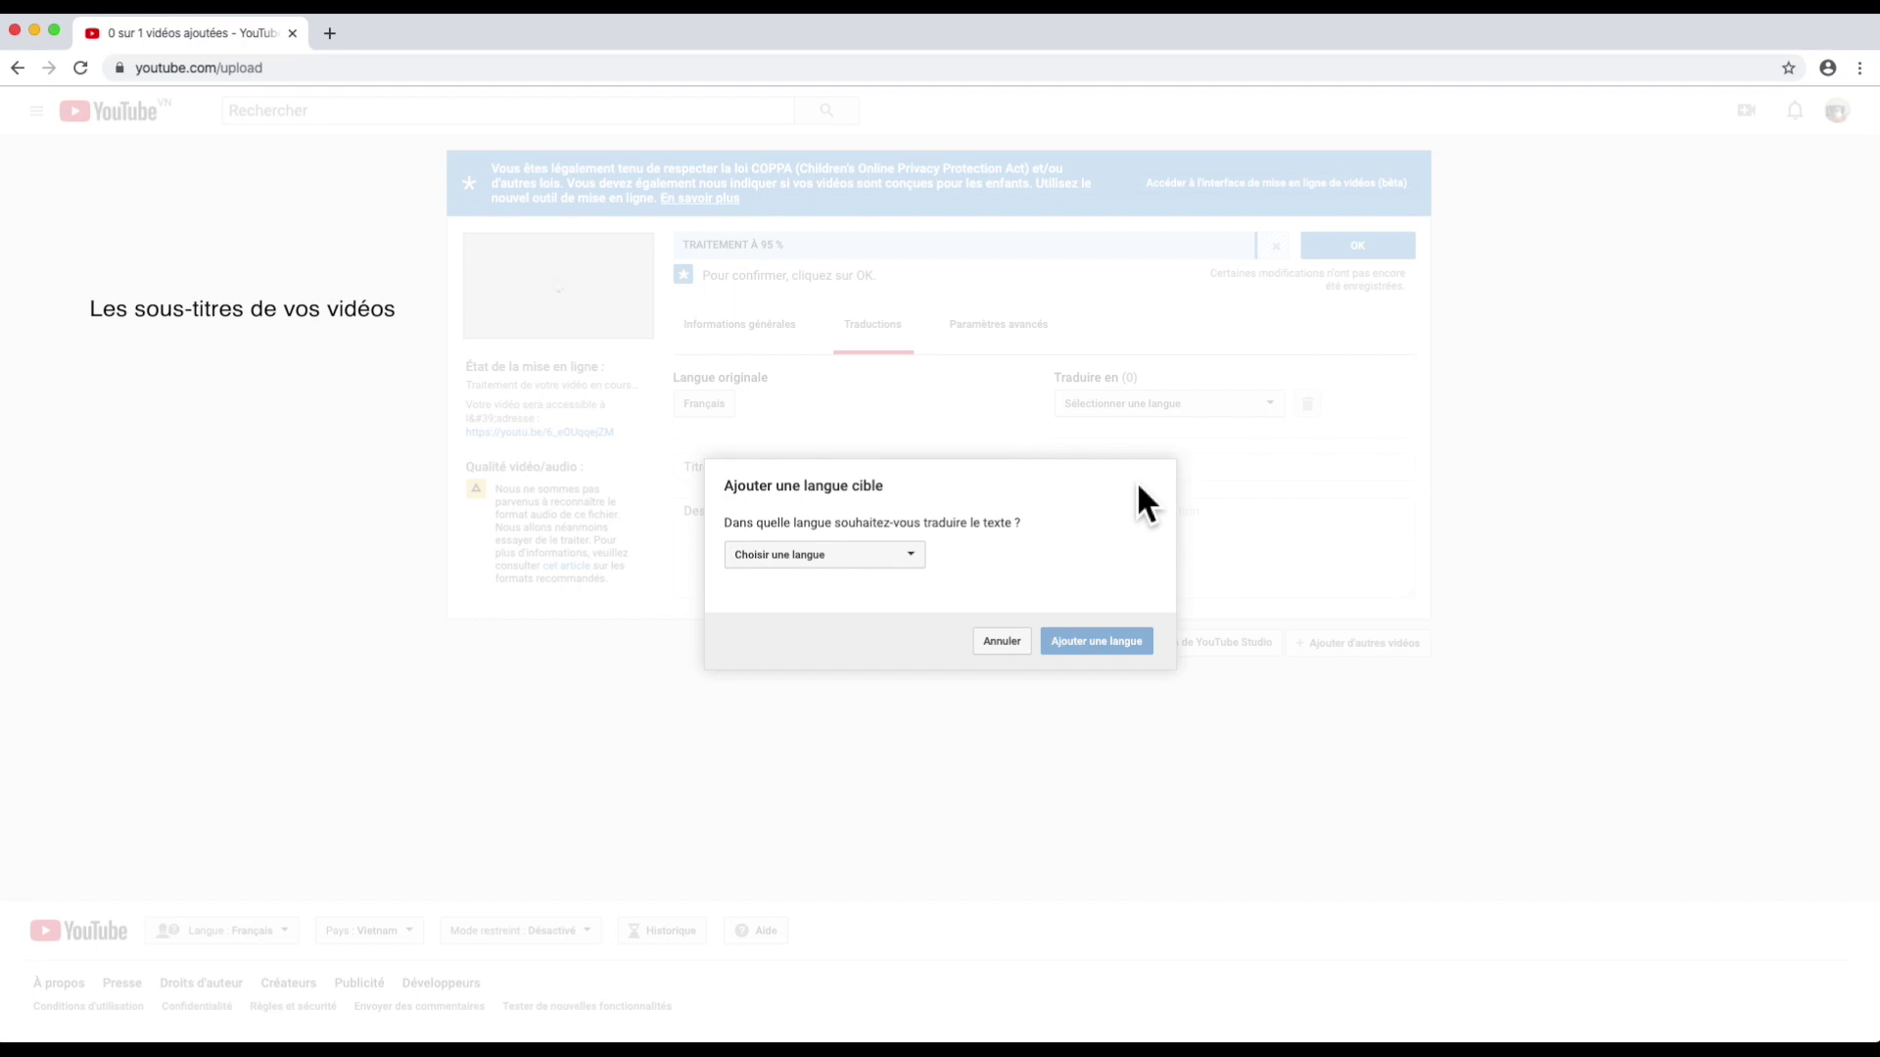
left_click(907, 557)
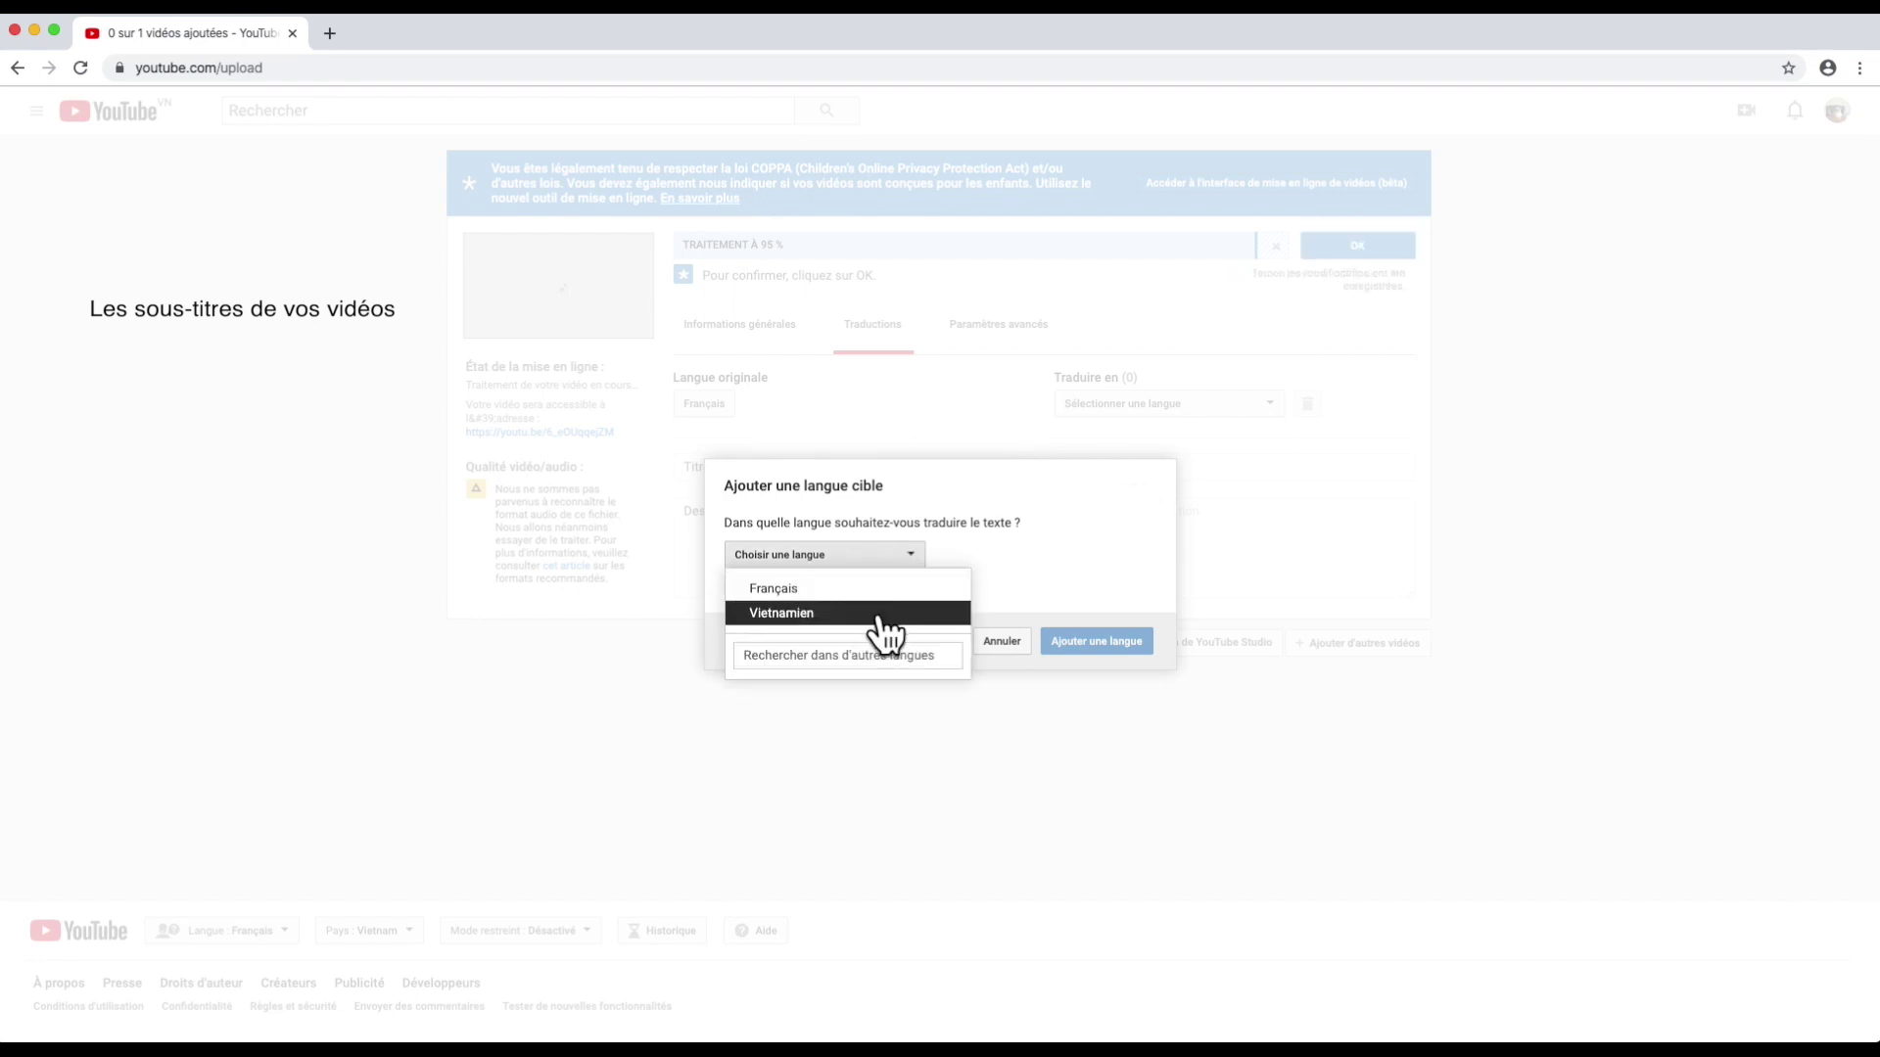
left_click(878, 659)
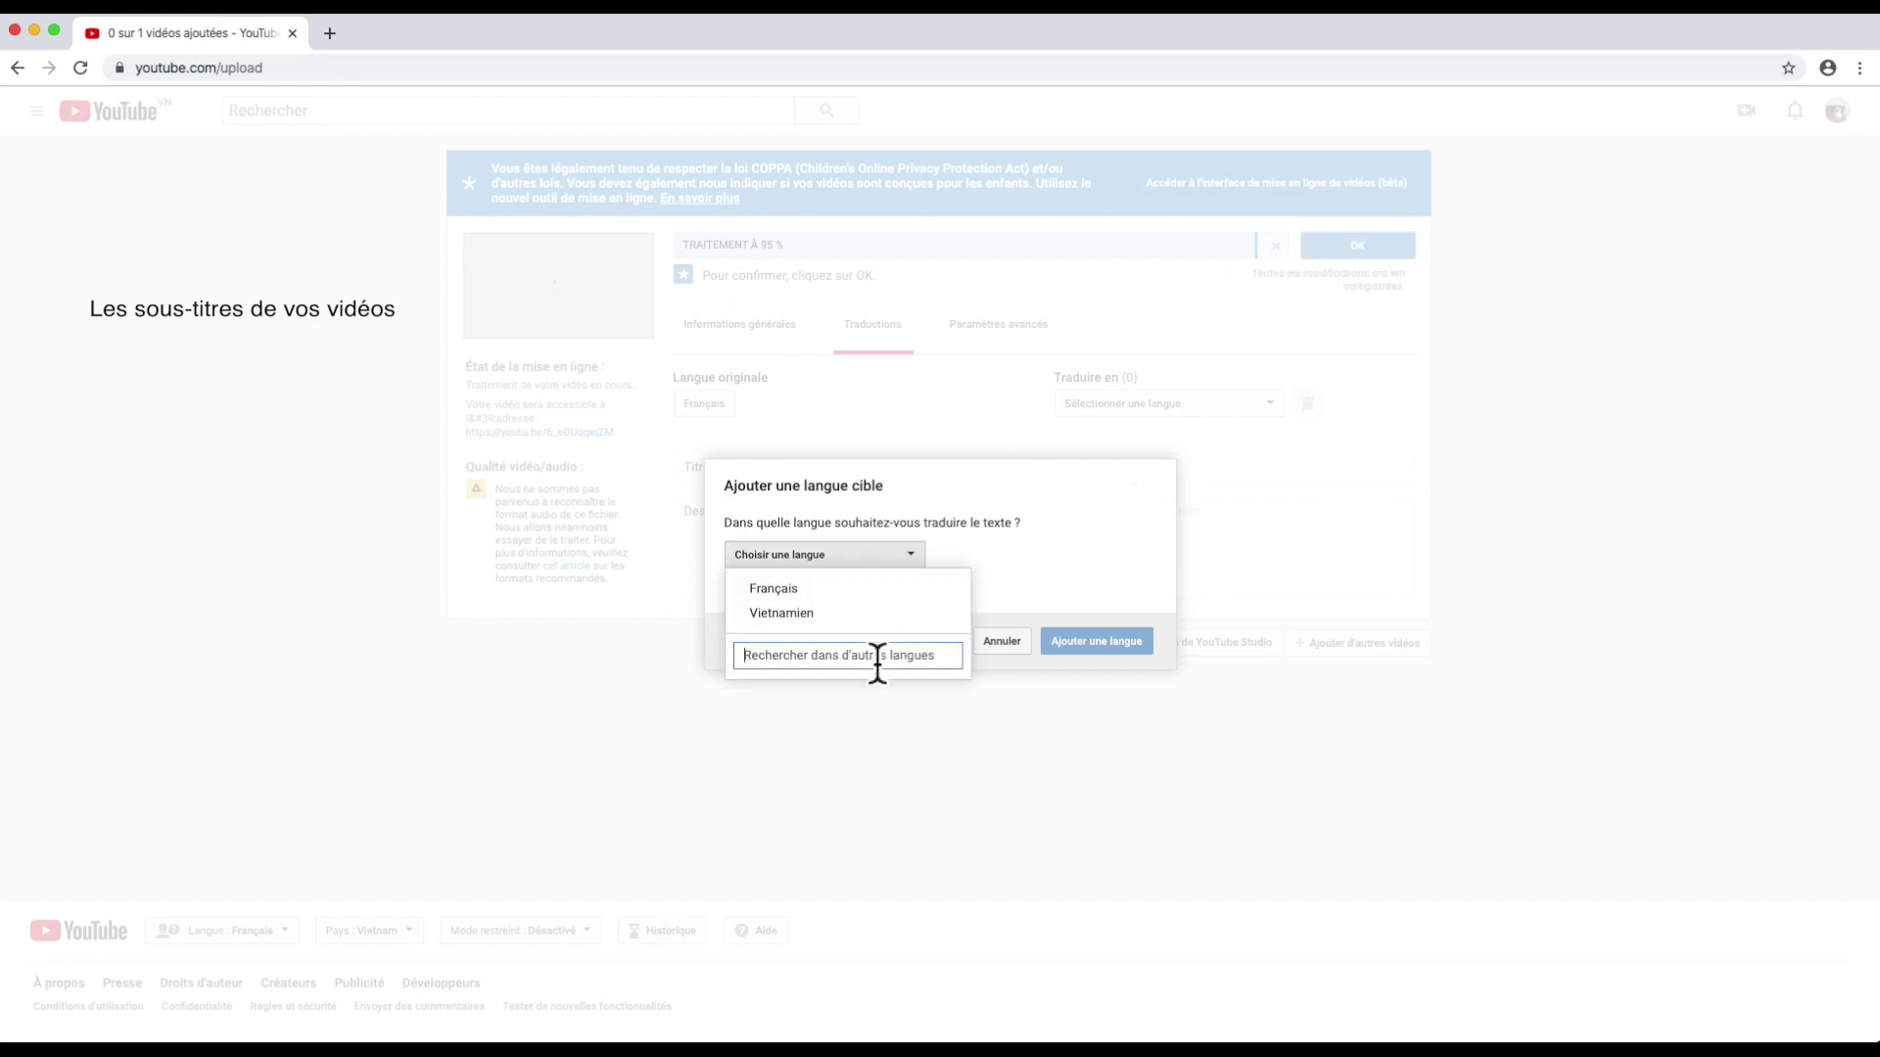
type("angl")
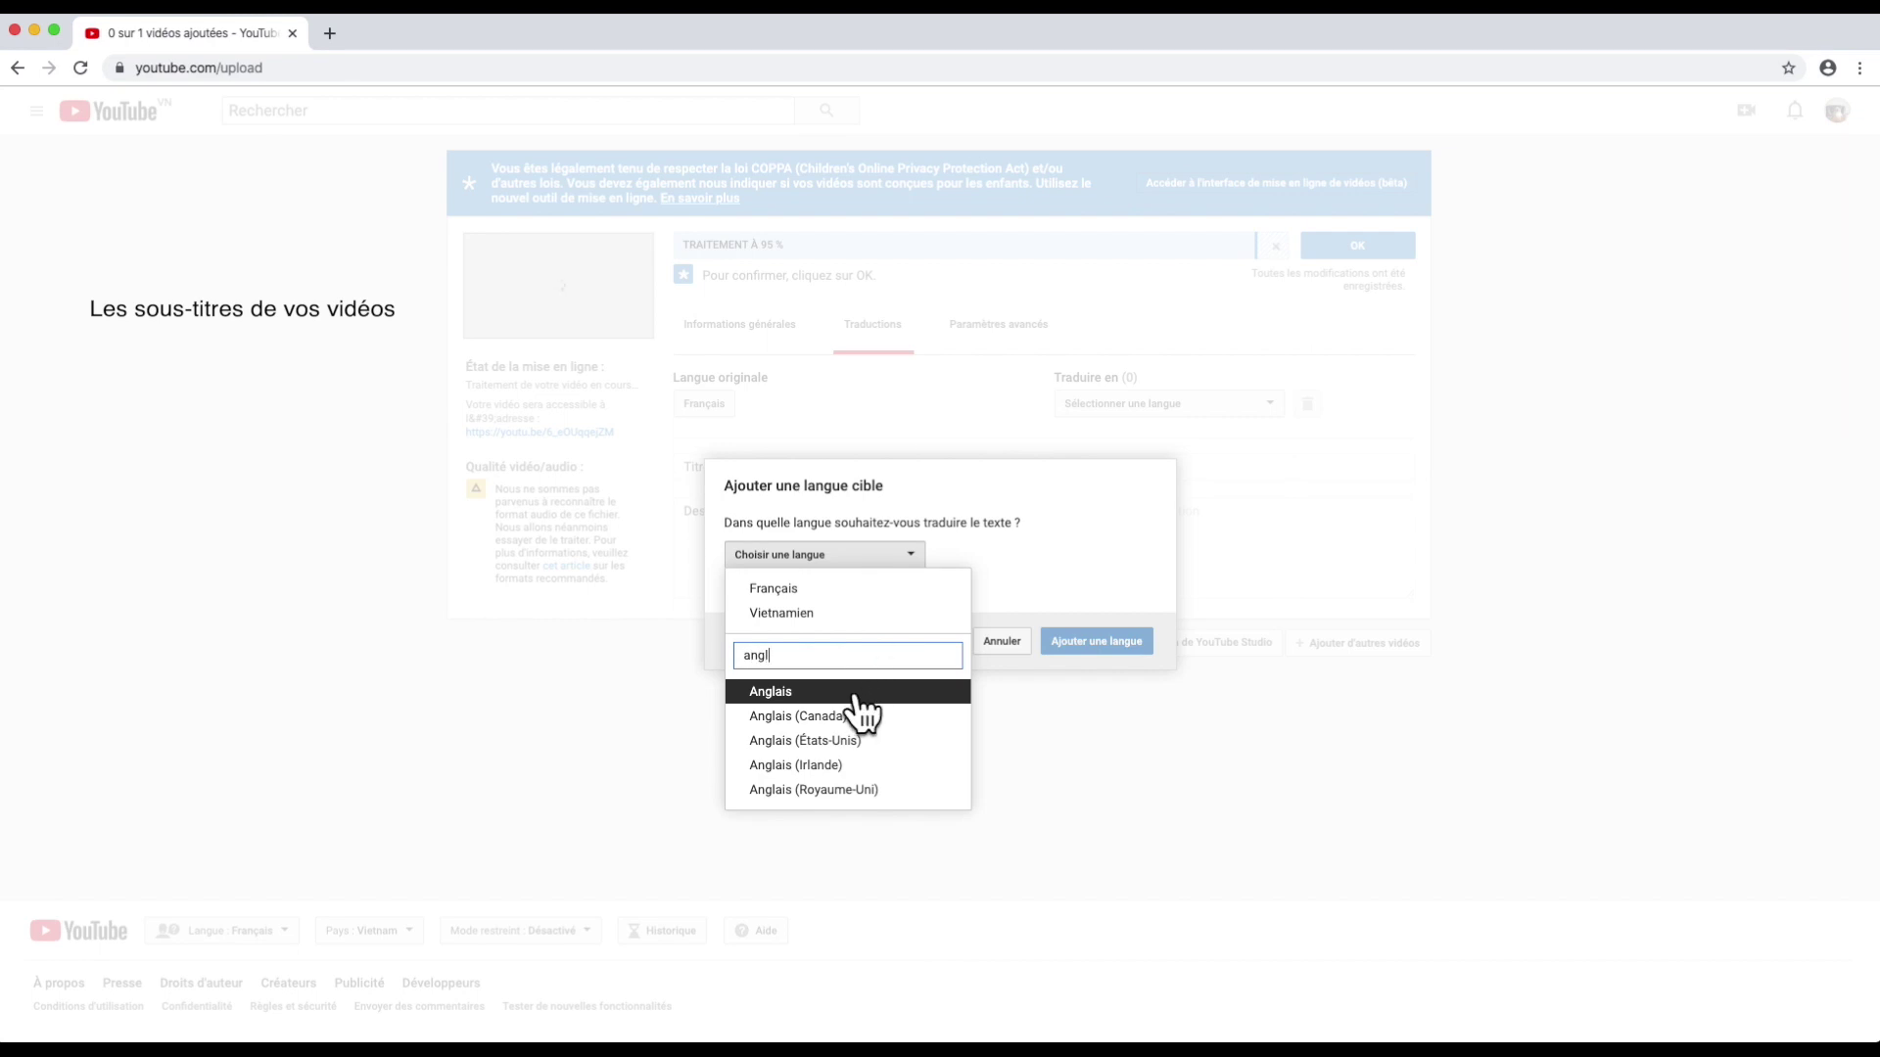
left_click(861, 692)
left_click(1093, 642)
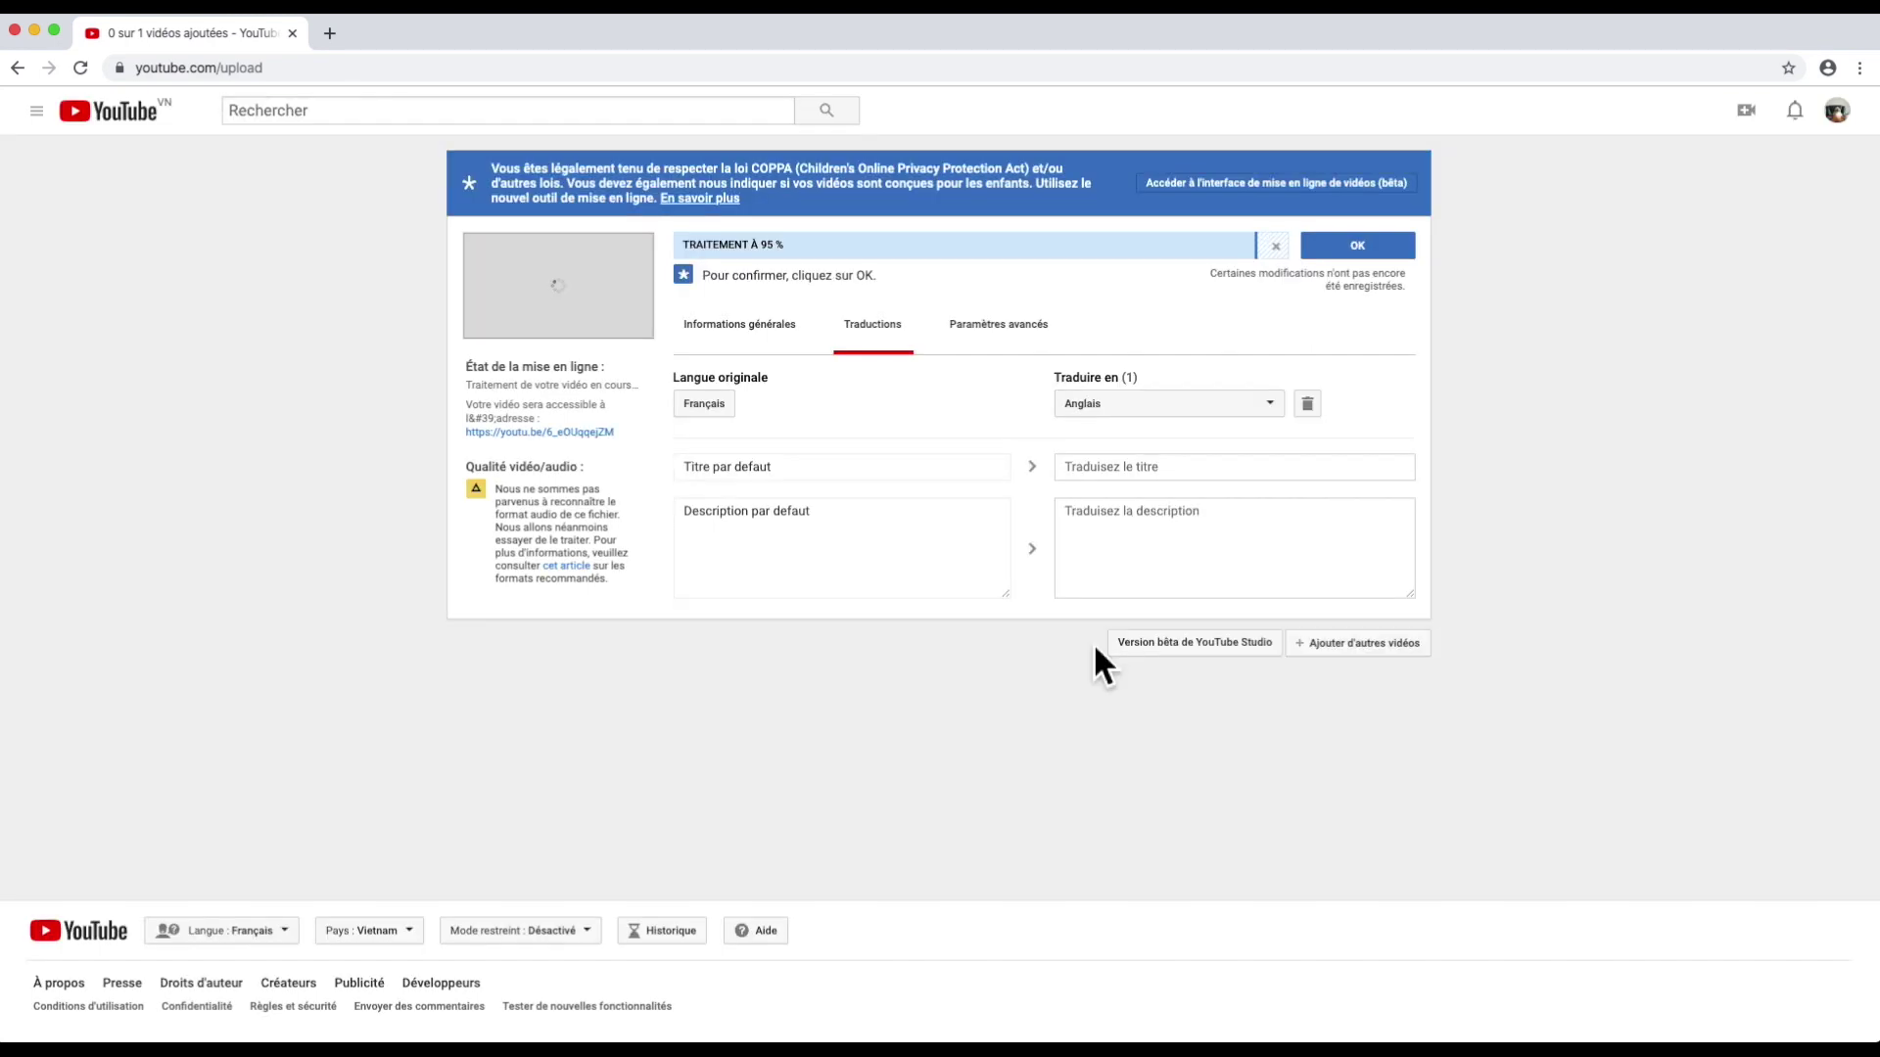
left_click(1109, 478)
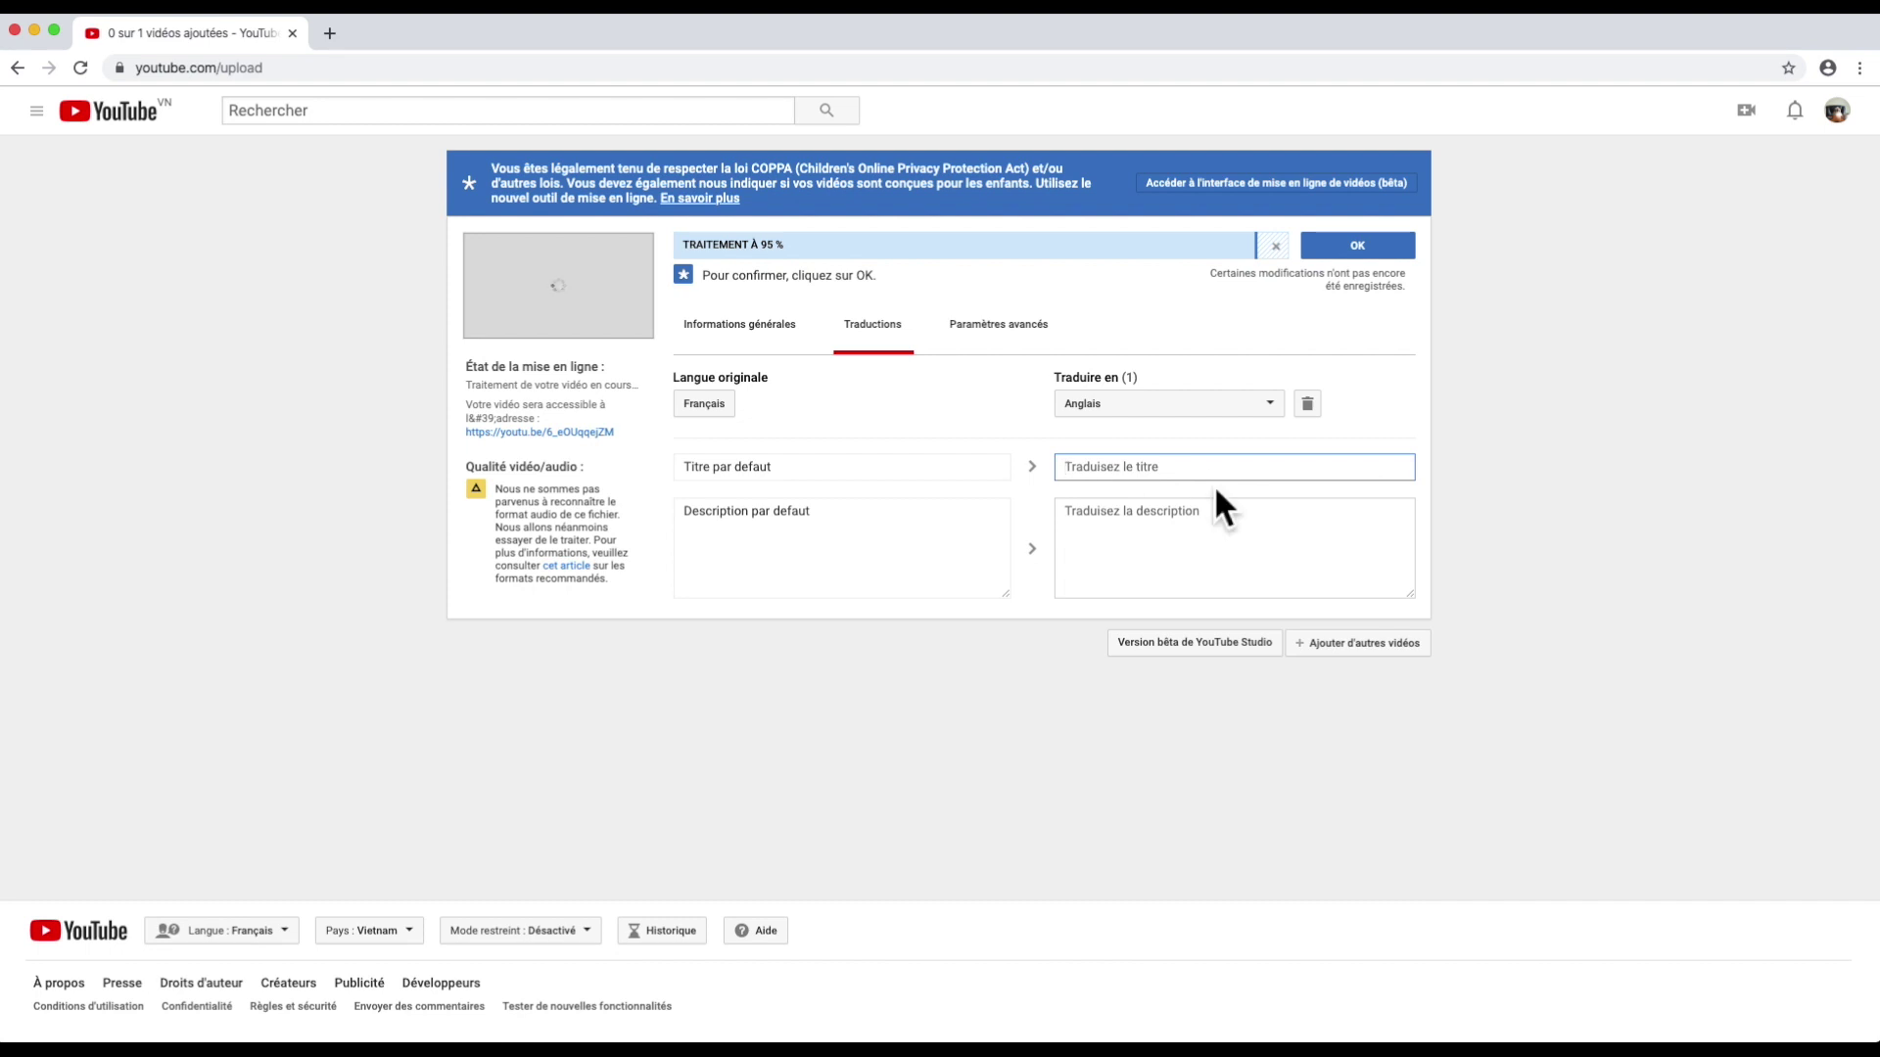
left_click(1191, 520)
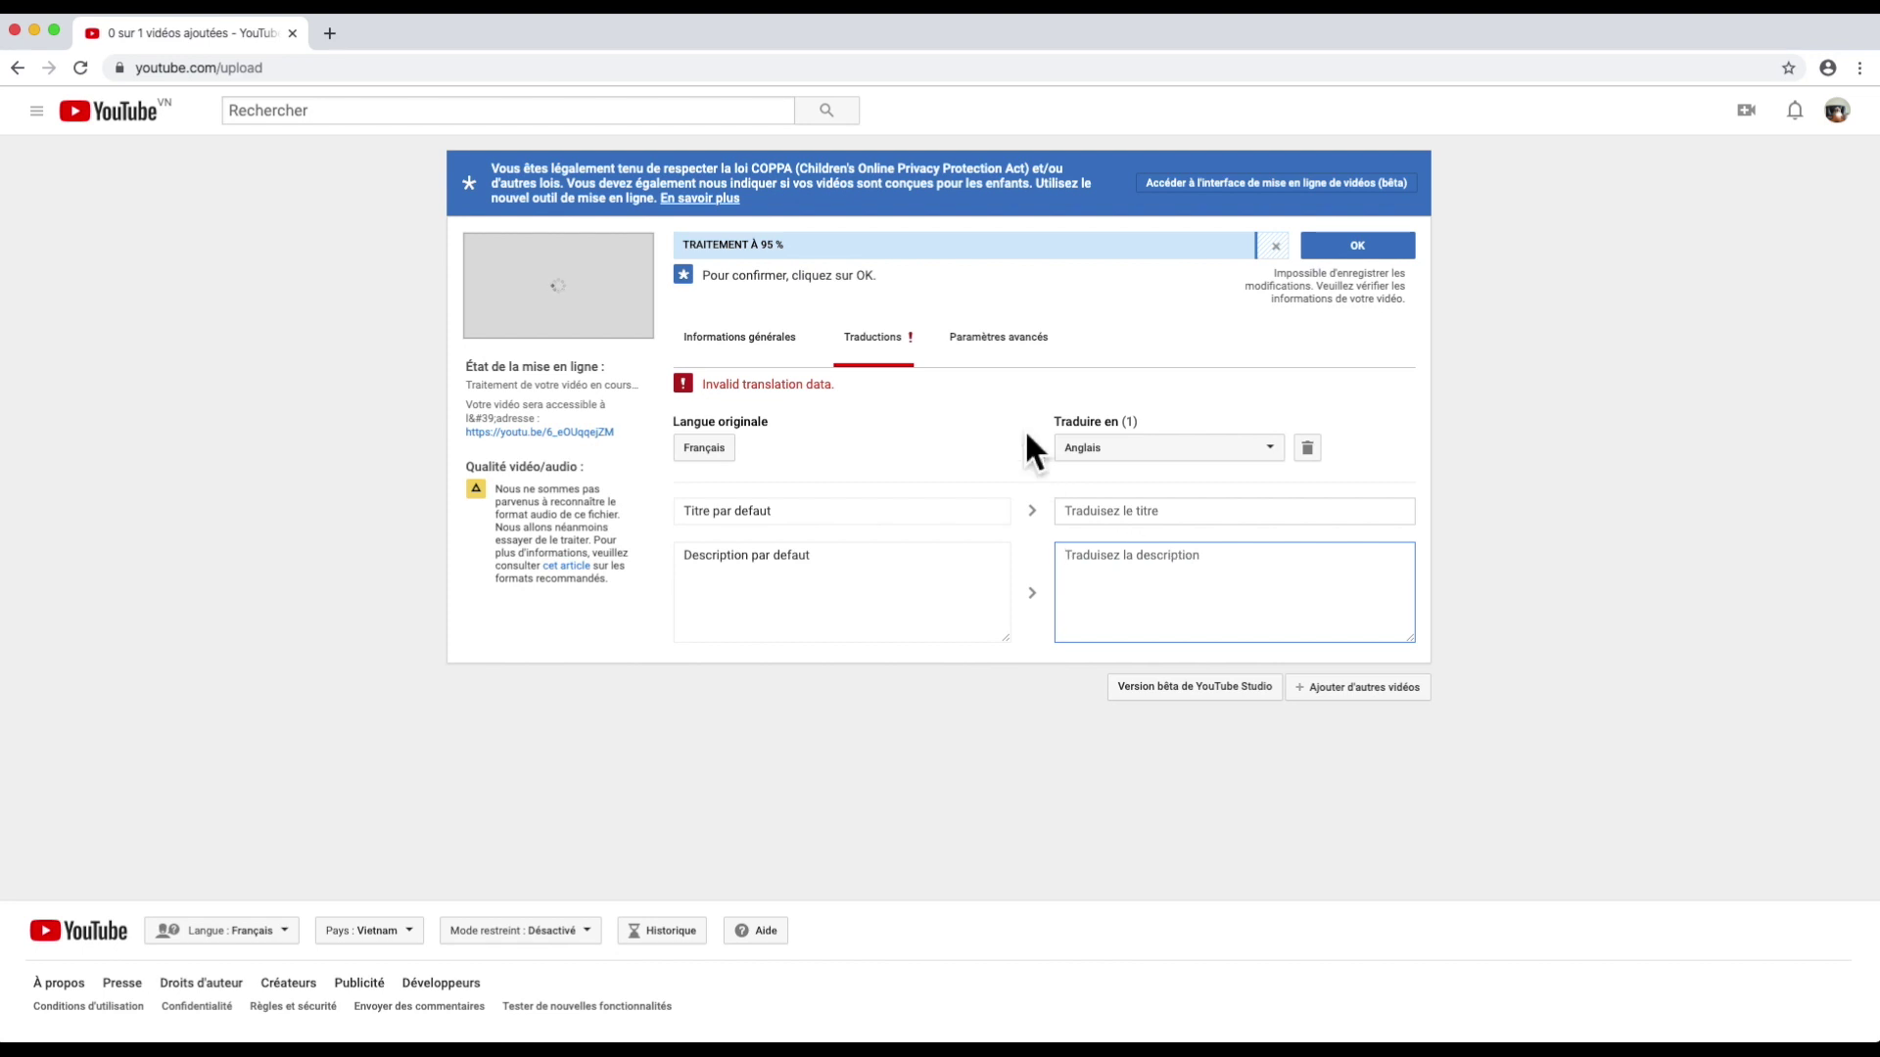
left_click(970, 356)
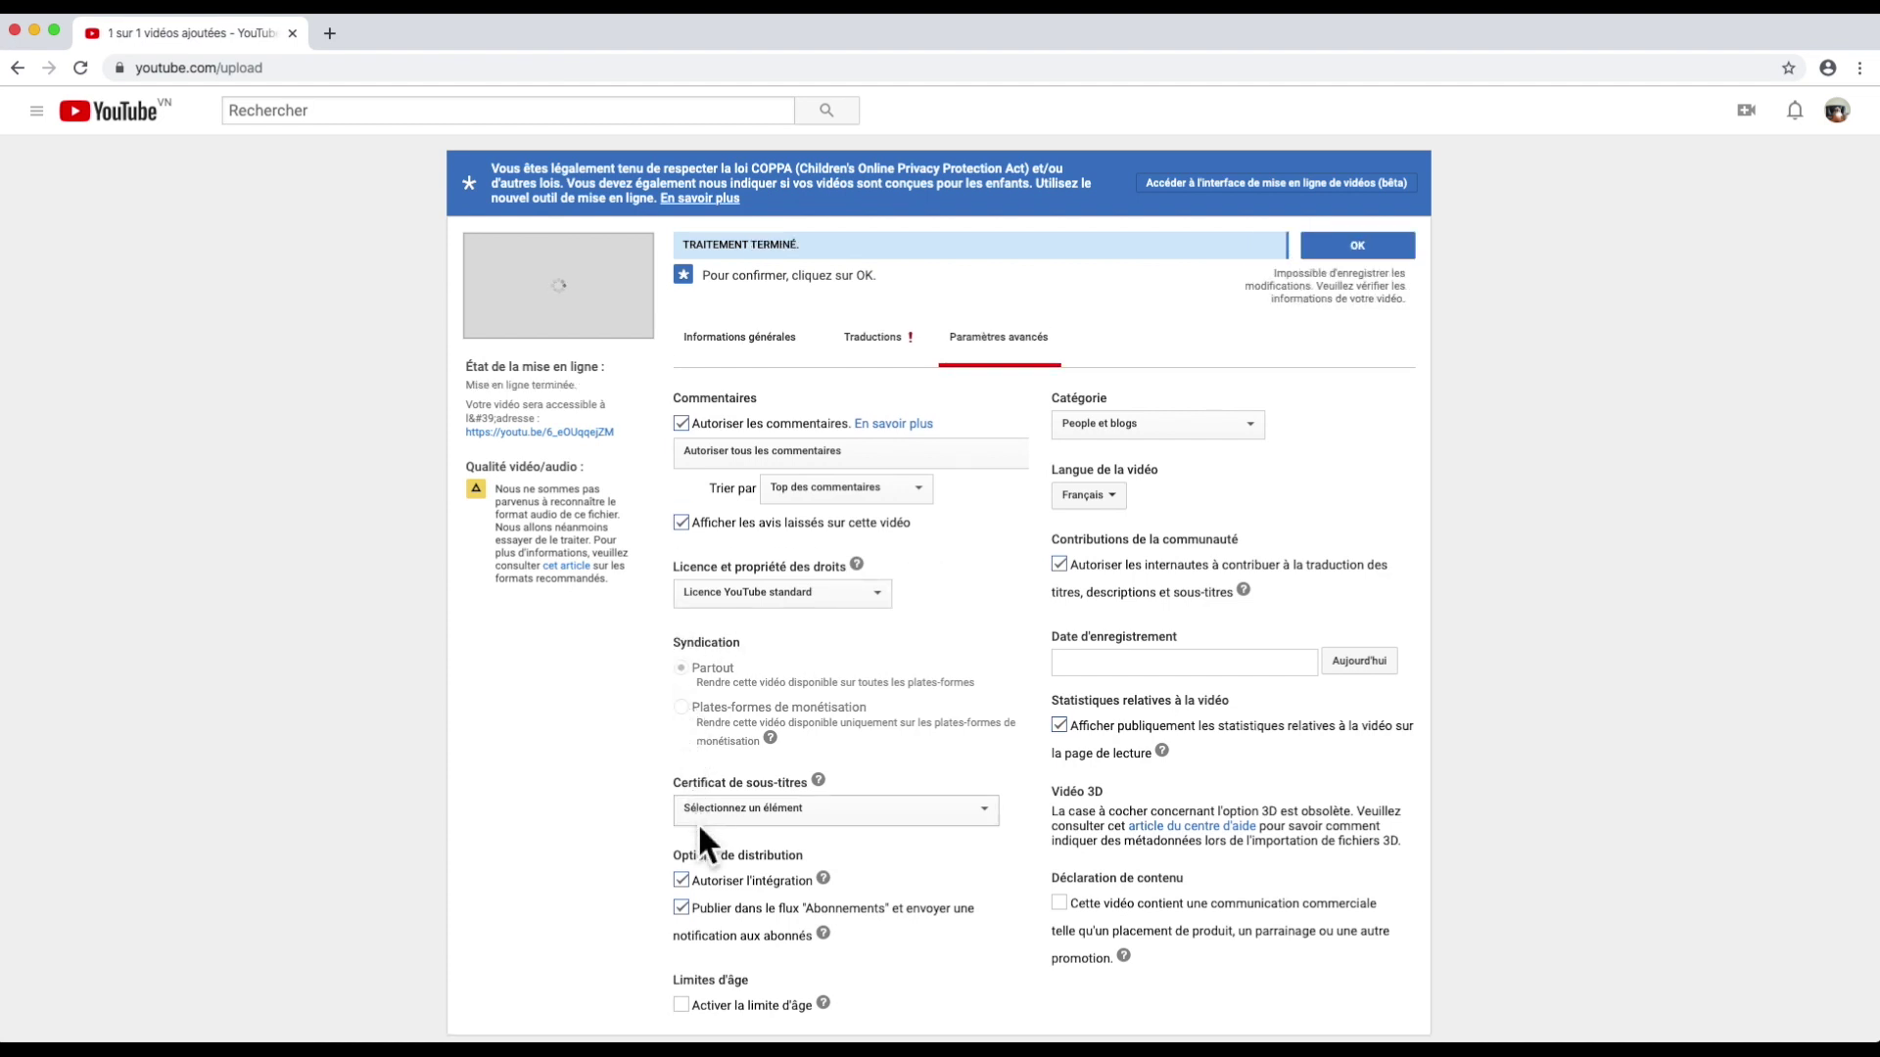
Step: Scroll through the advanced settings: comments allowed, People et blogs category, Français language
scroll(815, 808, "down", 3)
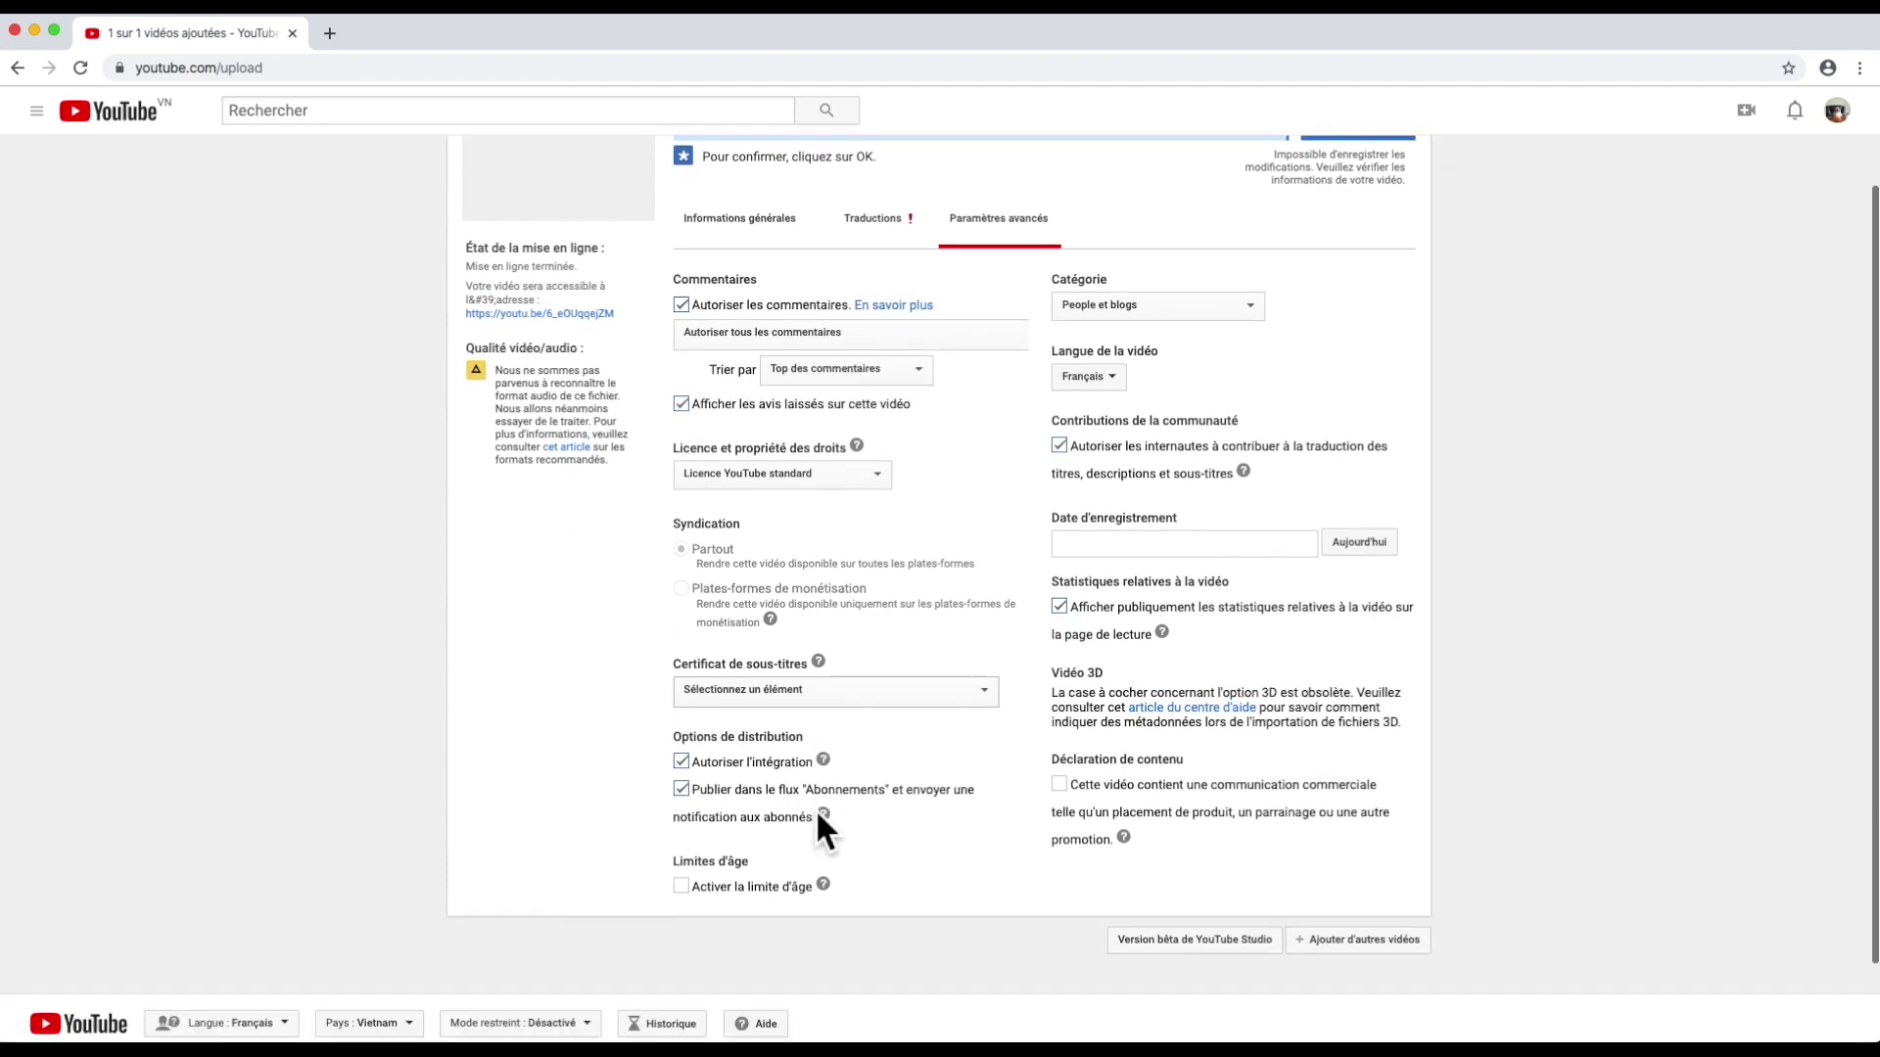
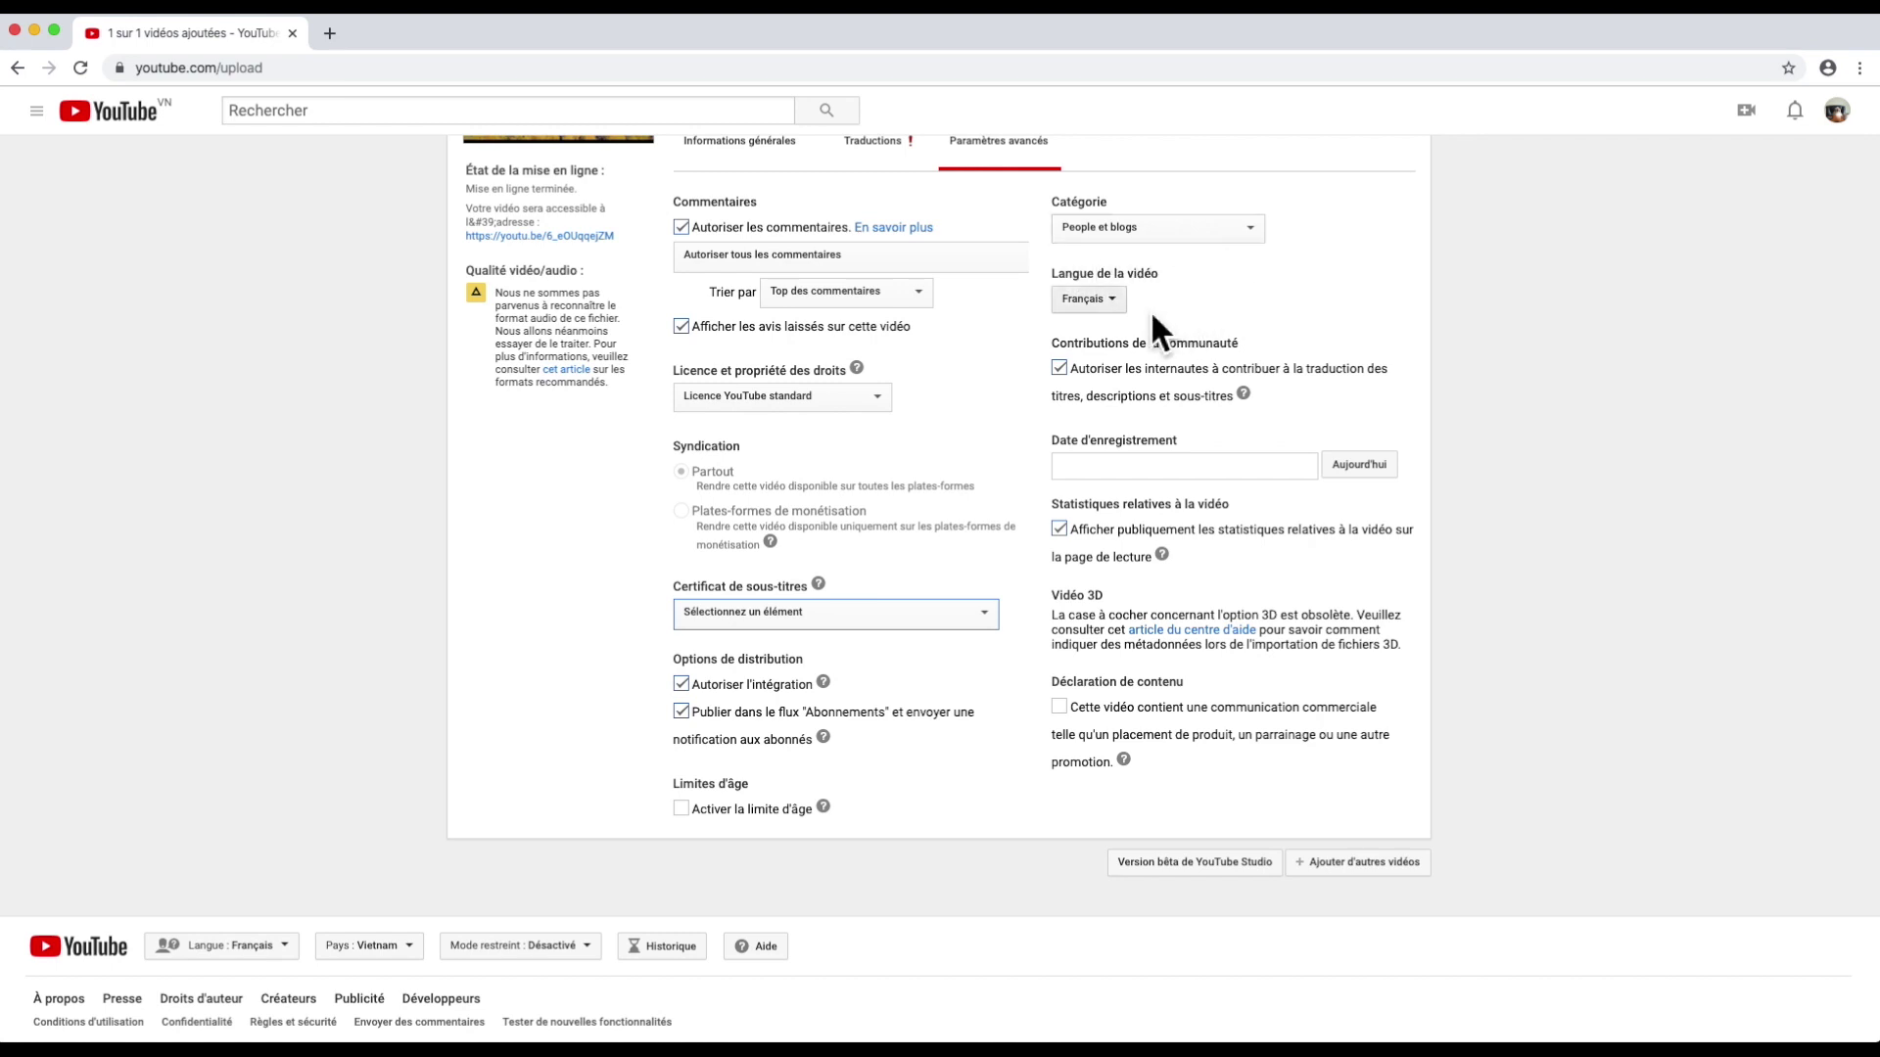
Step: Fill the recording date with today's date, 15 novembre 2019, in the advanced settings
scroll(1106, 362, "down", 2)
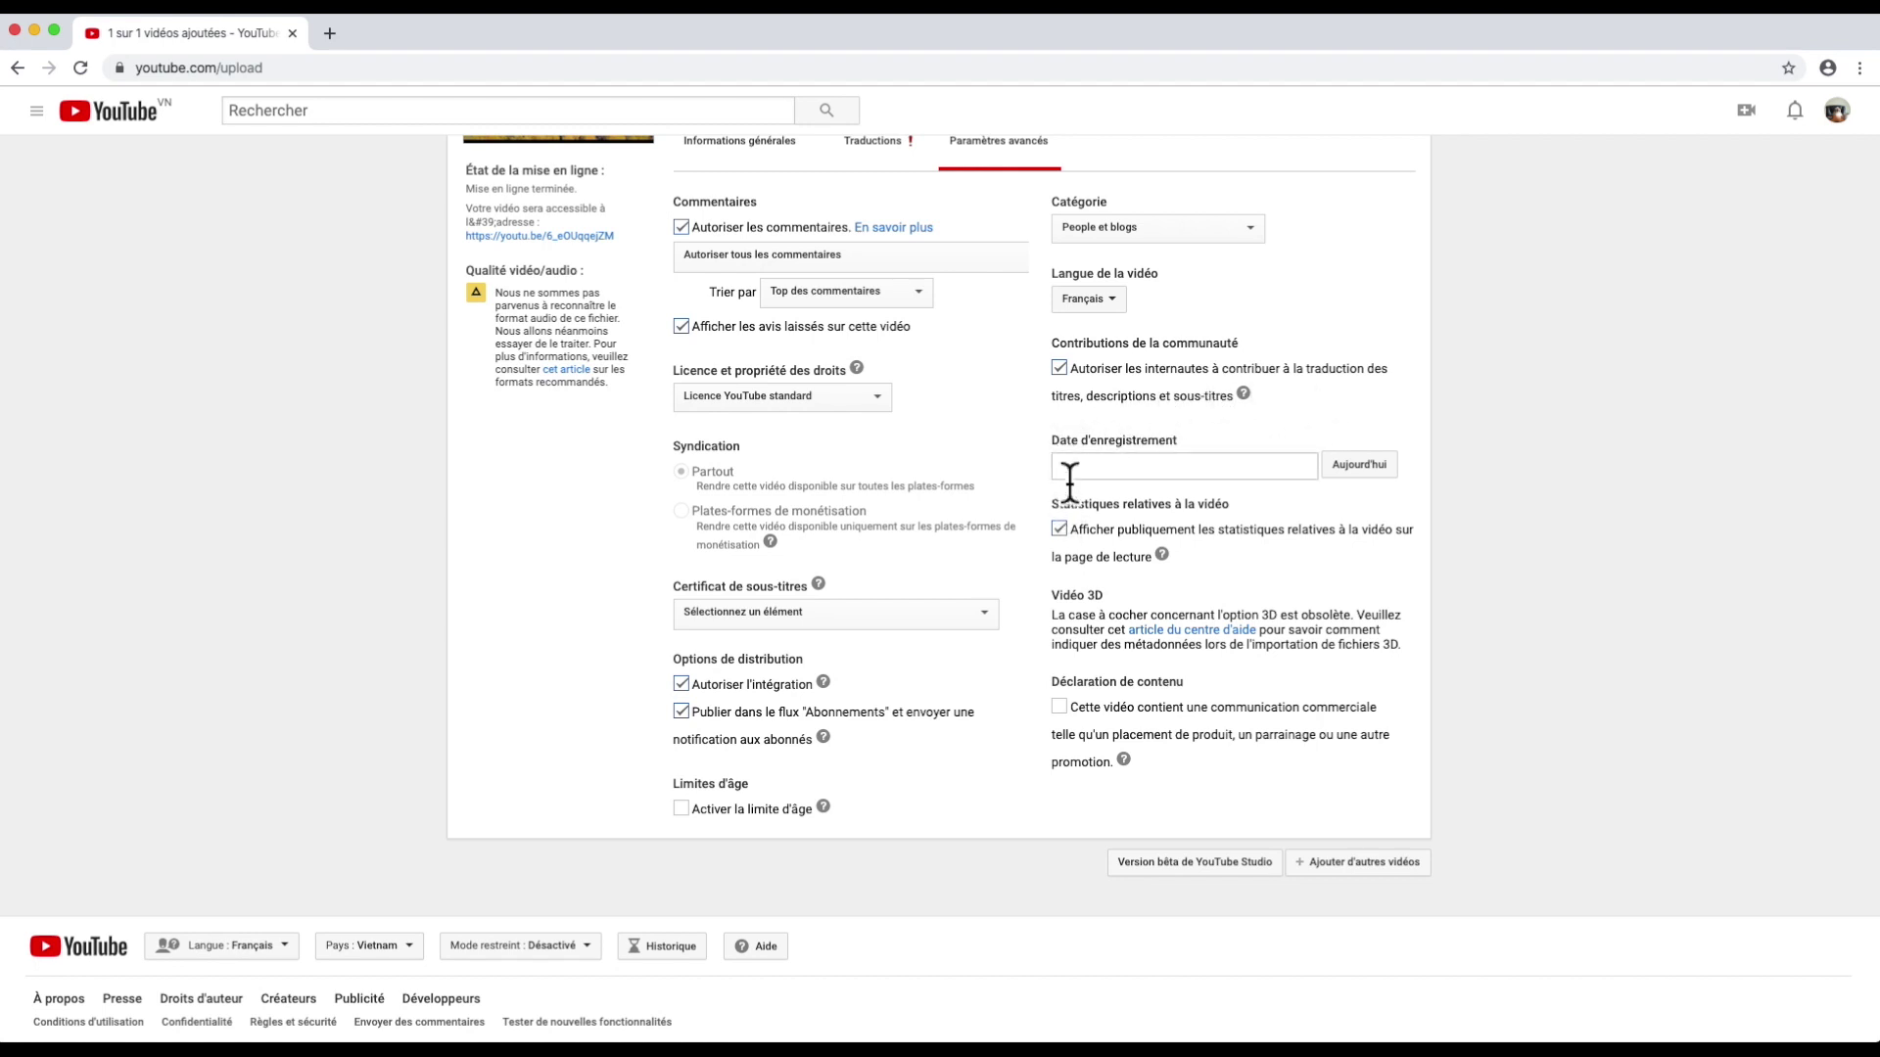
left_click(1354, 470)
scroll(1223, 480, "down", 1)
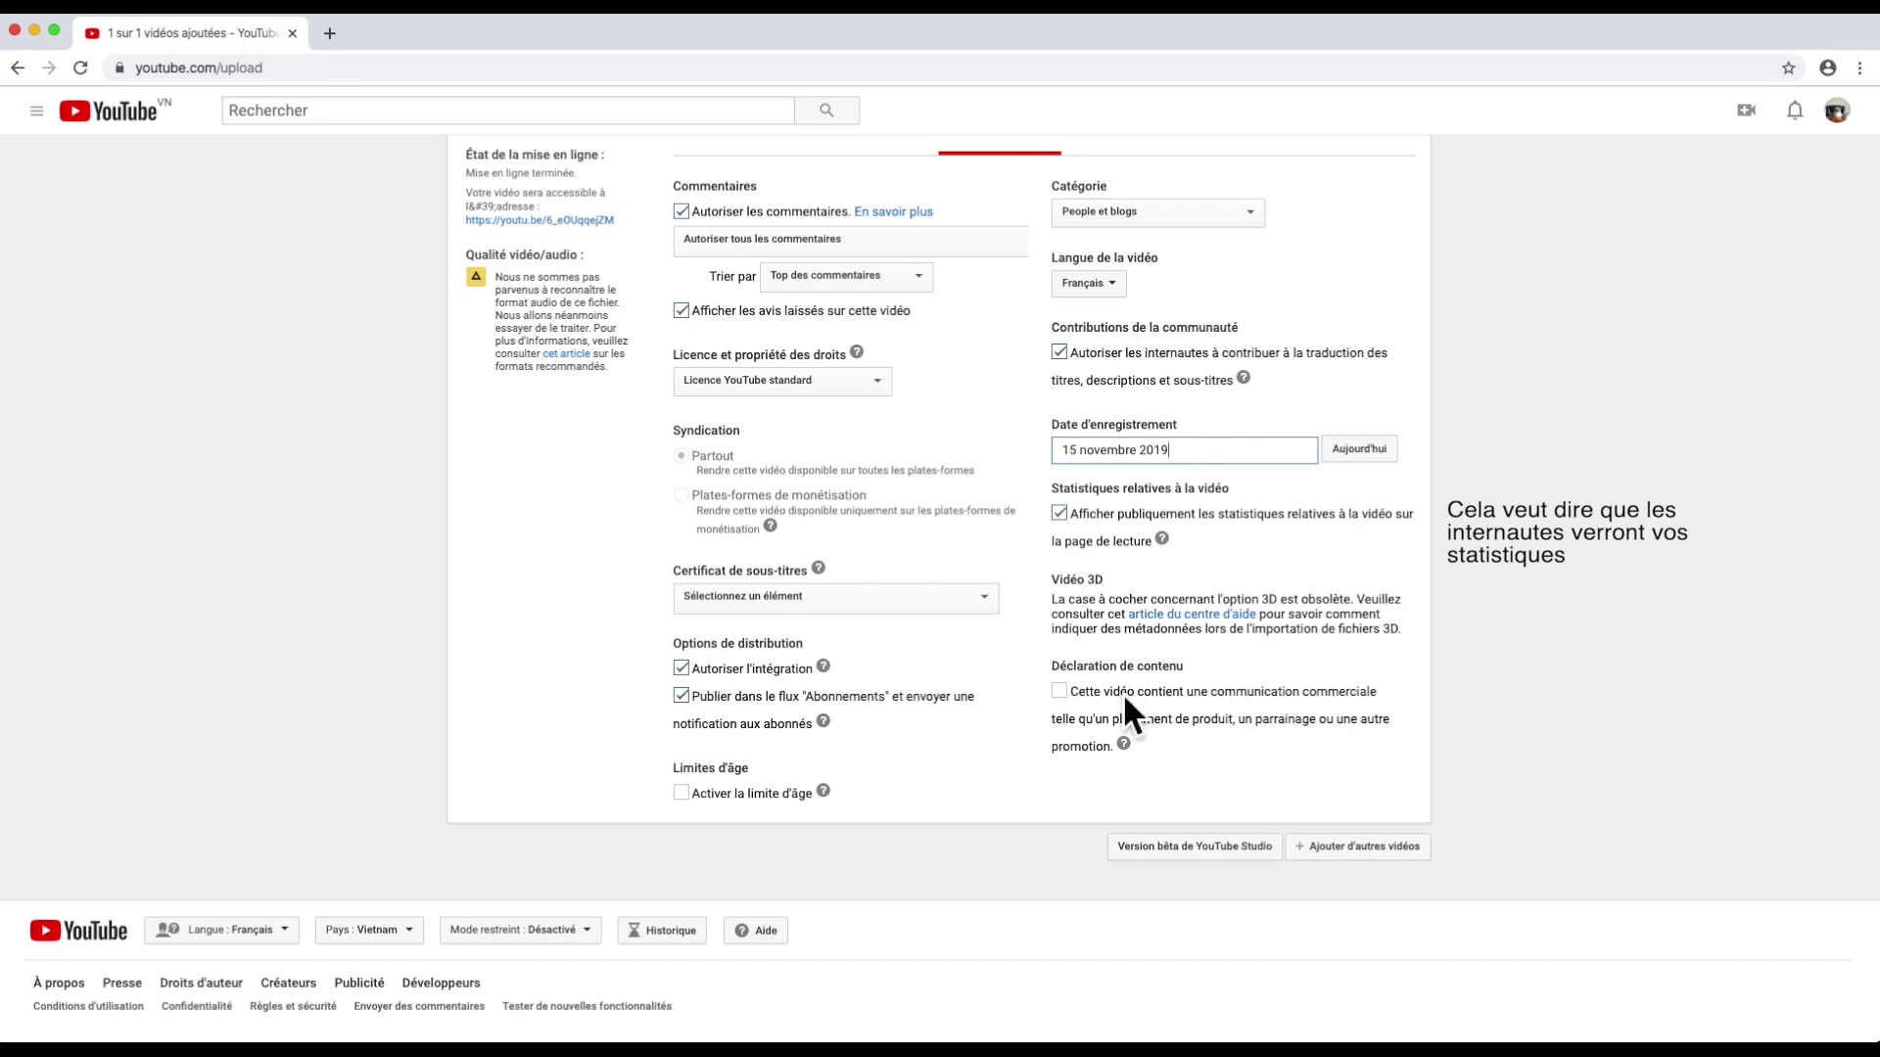
scroll(1012, 480, "up", 3)
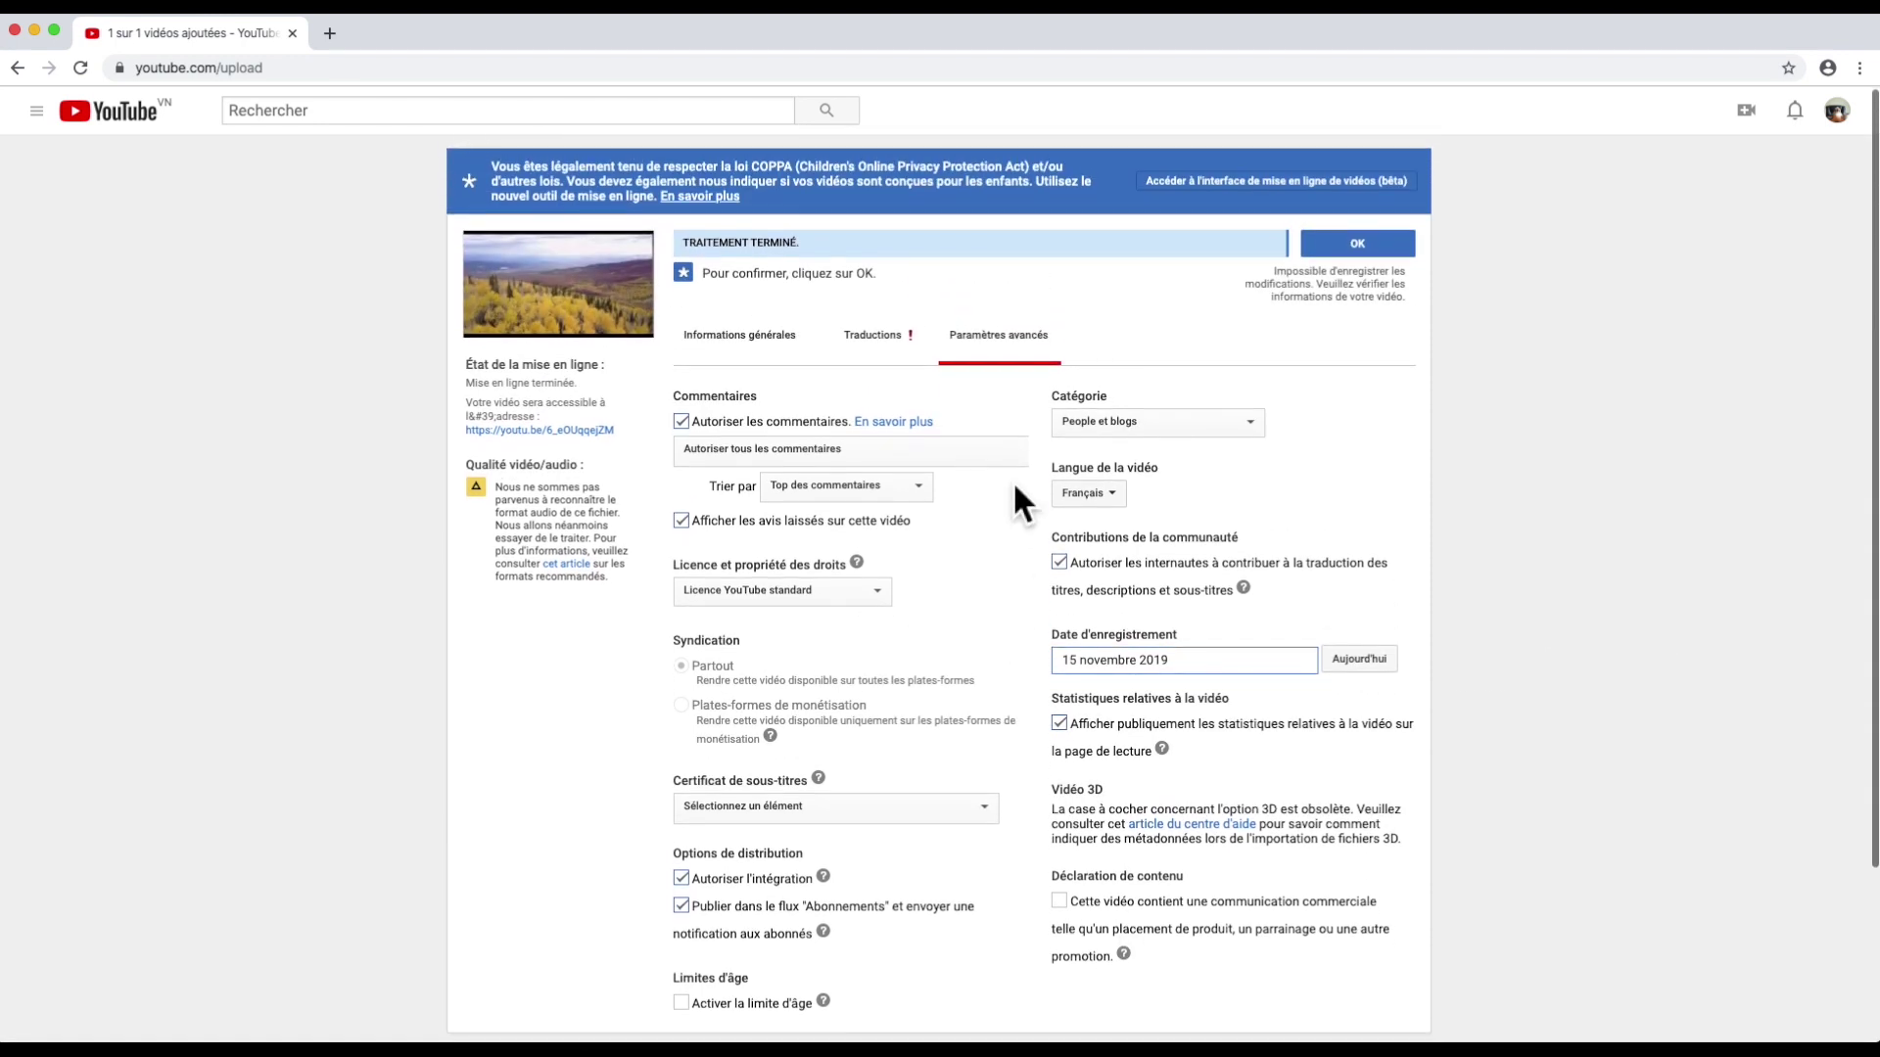
Step: In the general information settings, add the tags tag1, tag2 and etc
left_click(761, 343)
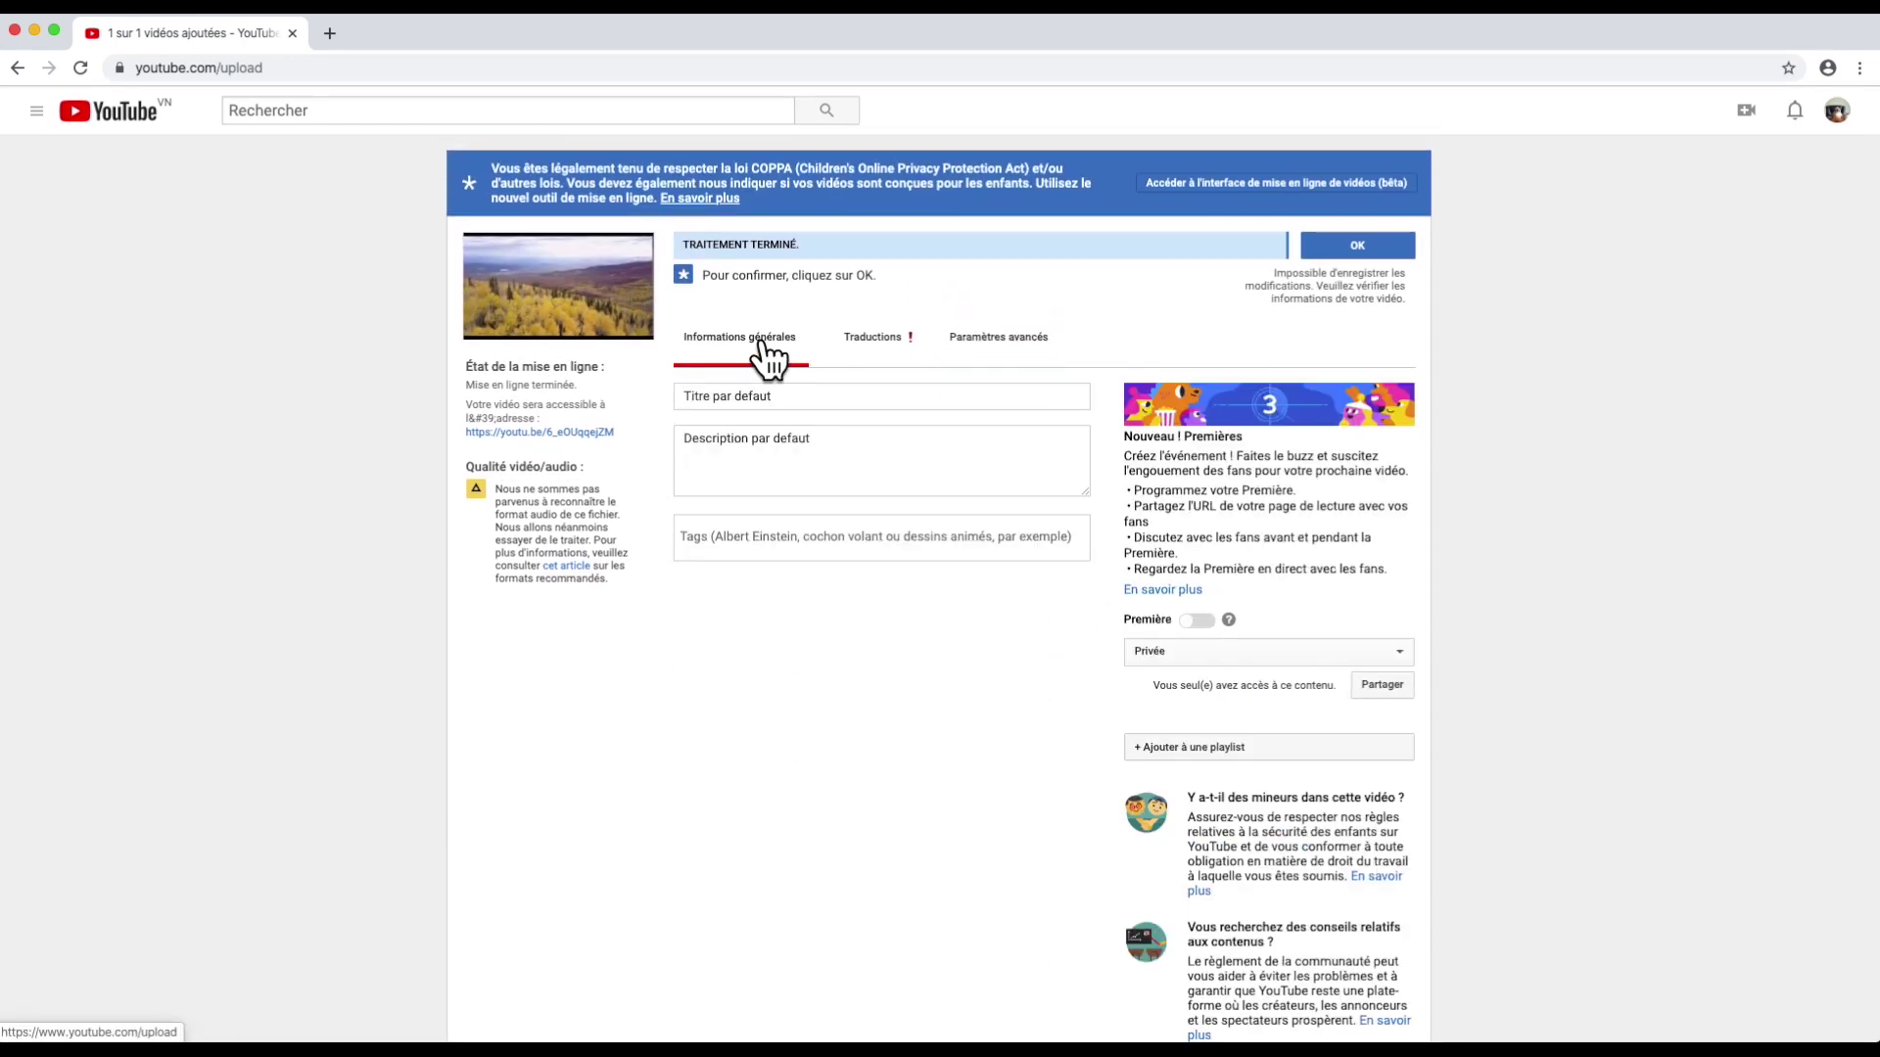
type("tag")
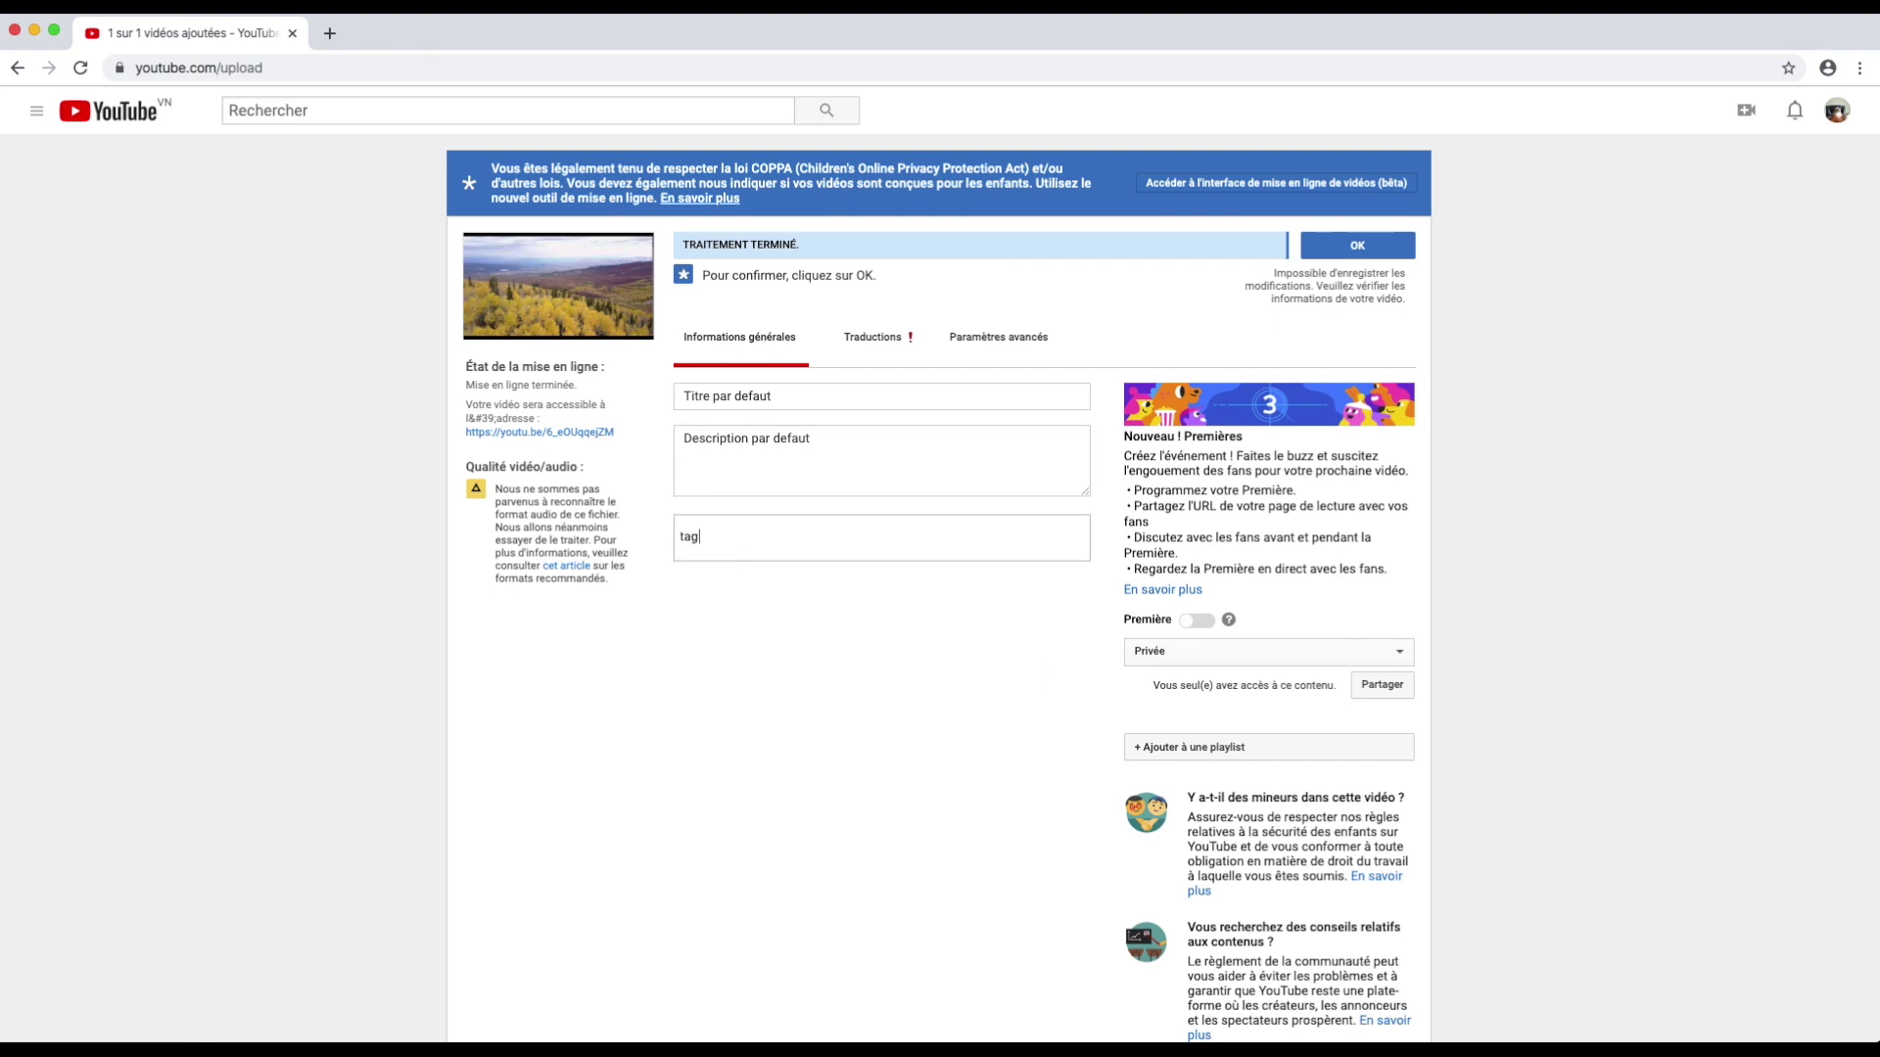
type("1")
key("Return")
type("tag2")
key("Return")
type("etc")
key("Return")
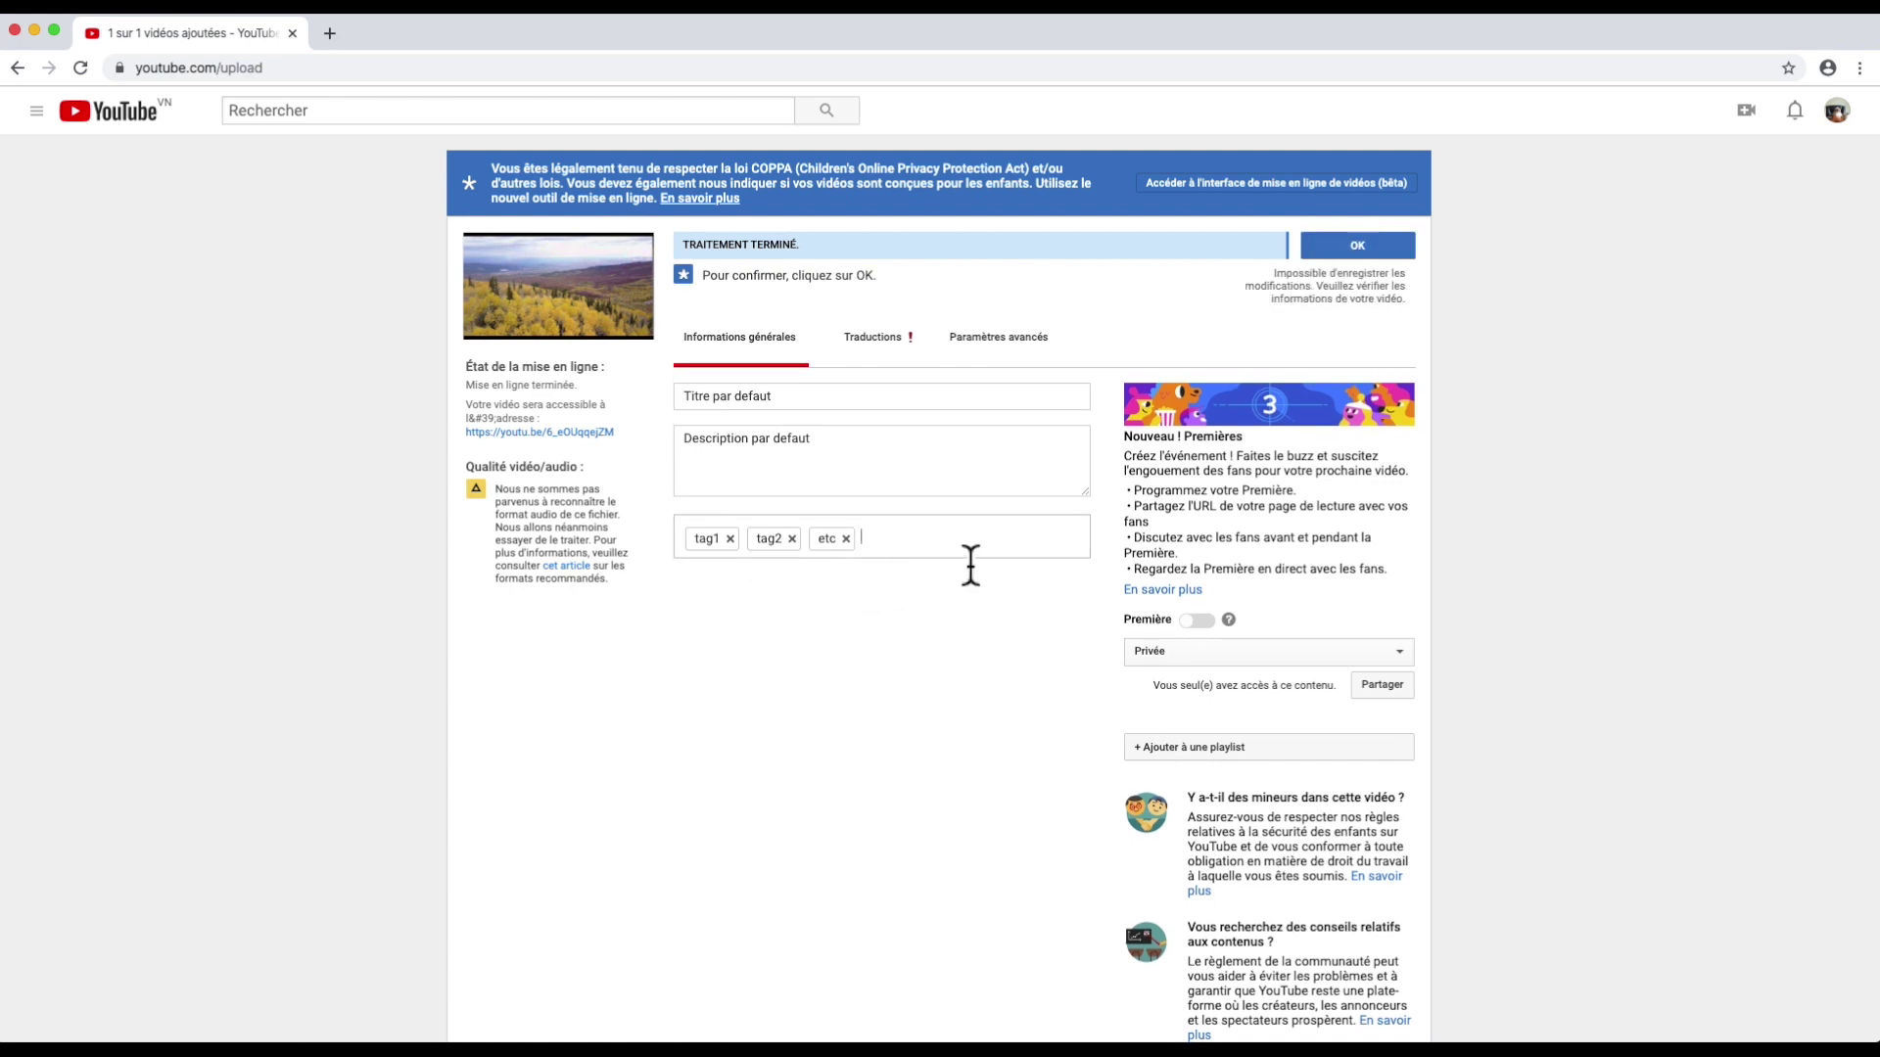
Step: Set the video's visibility to Publique and turn on Première
left_click(1202, 625)
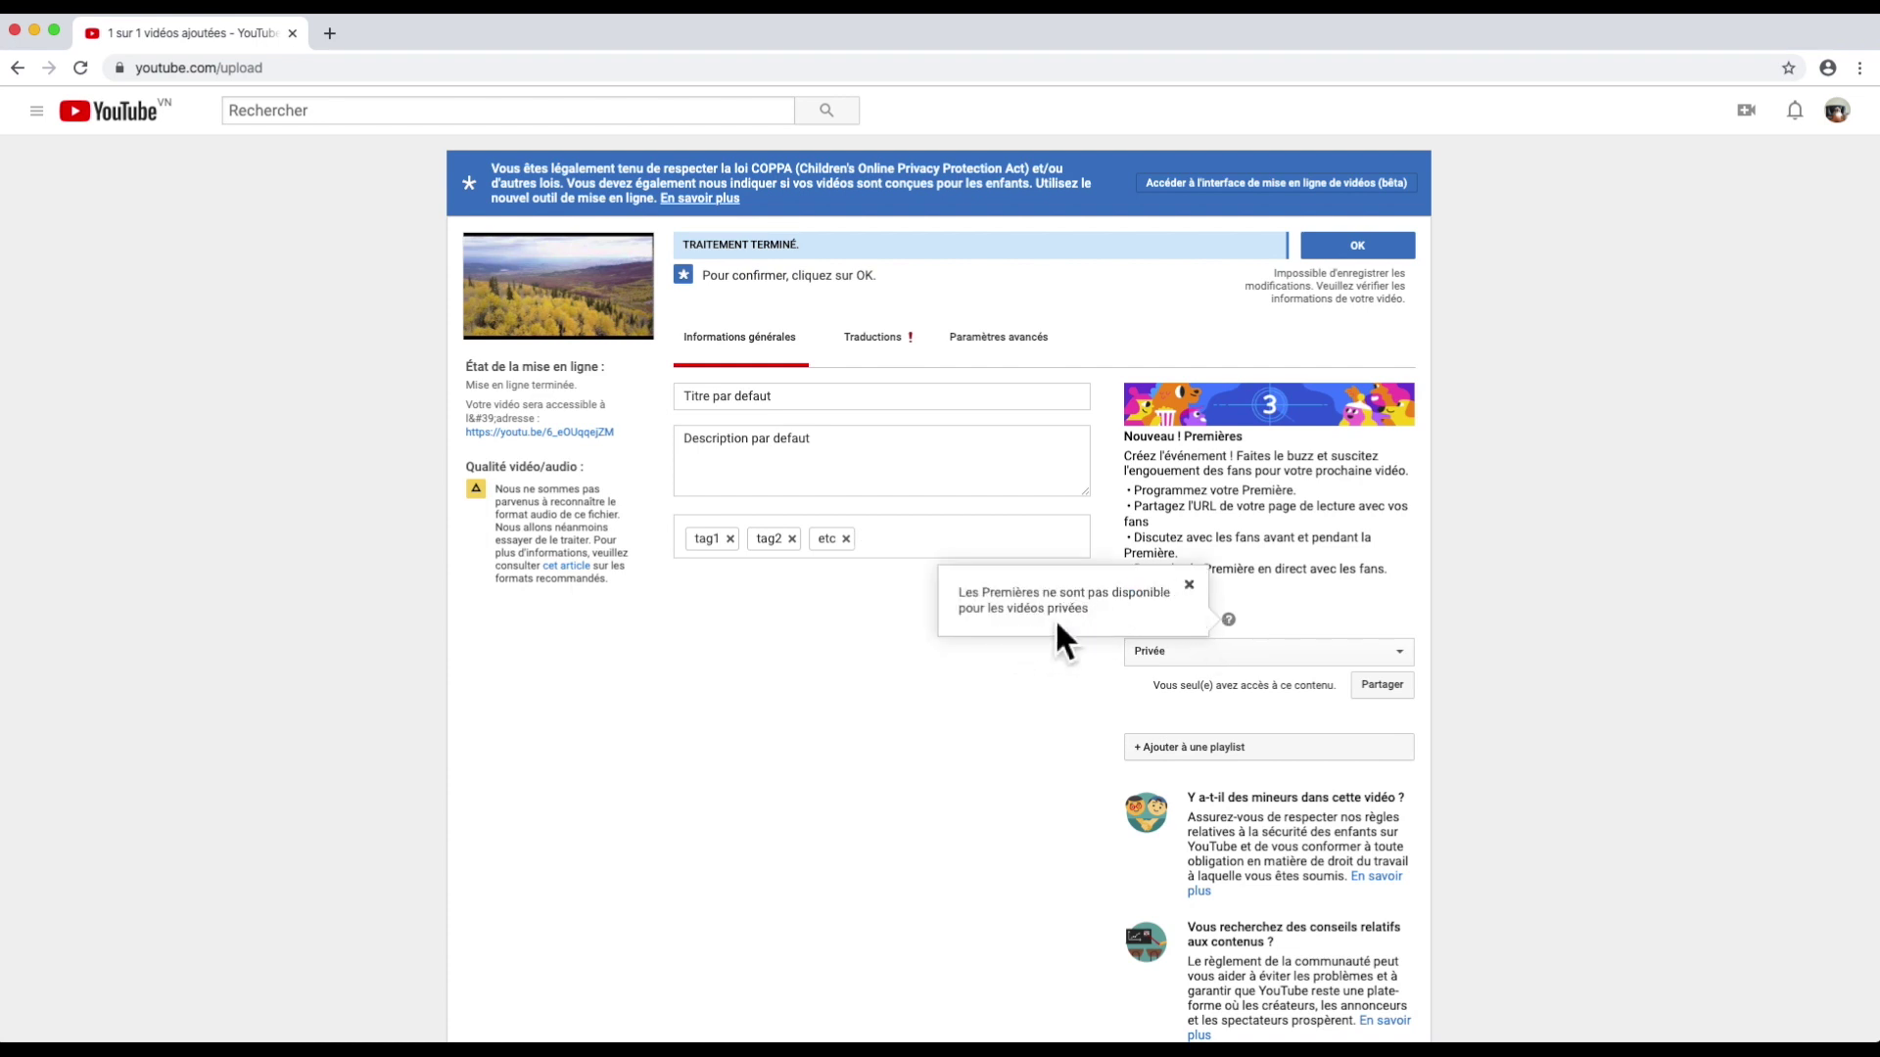
left_click(1188, 586)
left_click(1400, 653)
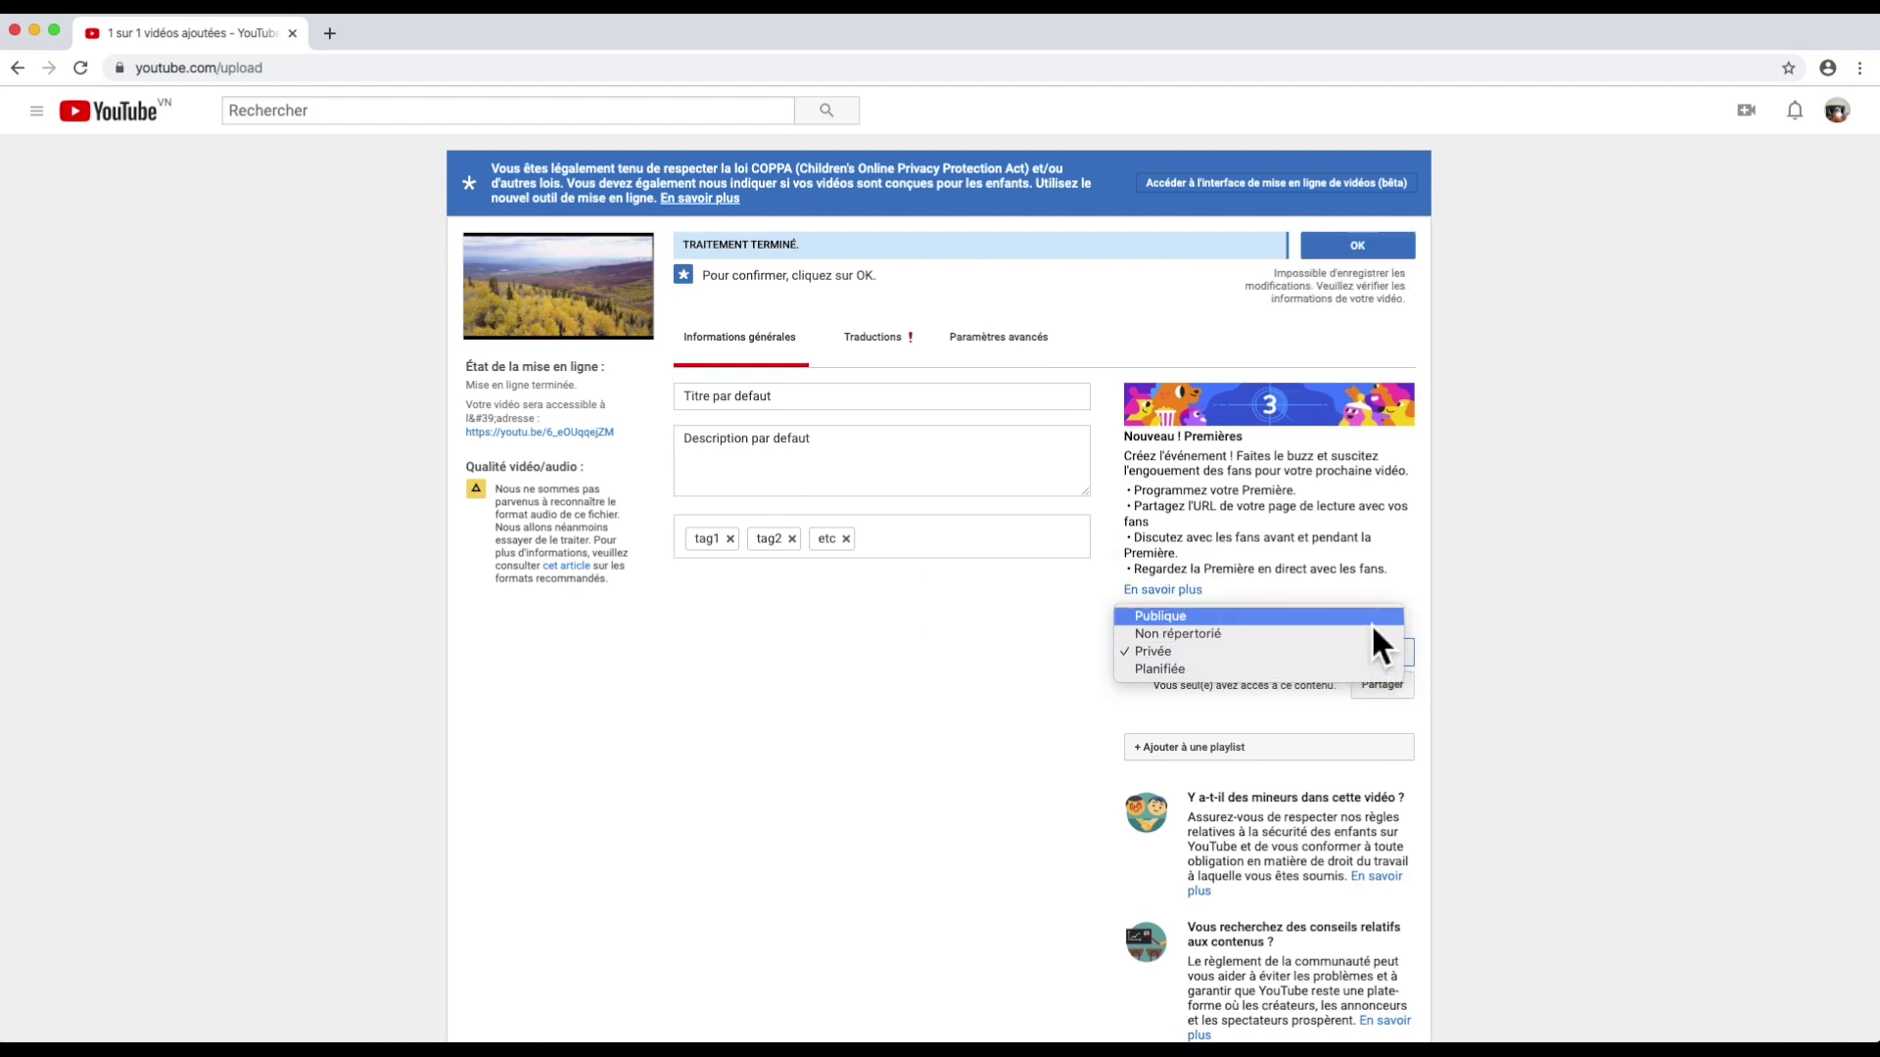
left_click(1371, 621)
left_click(1203, 620)
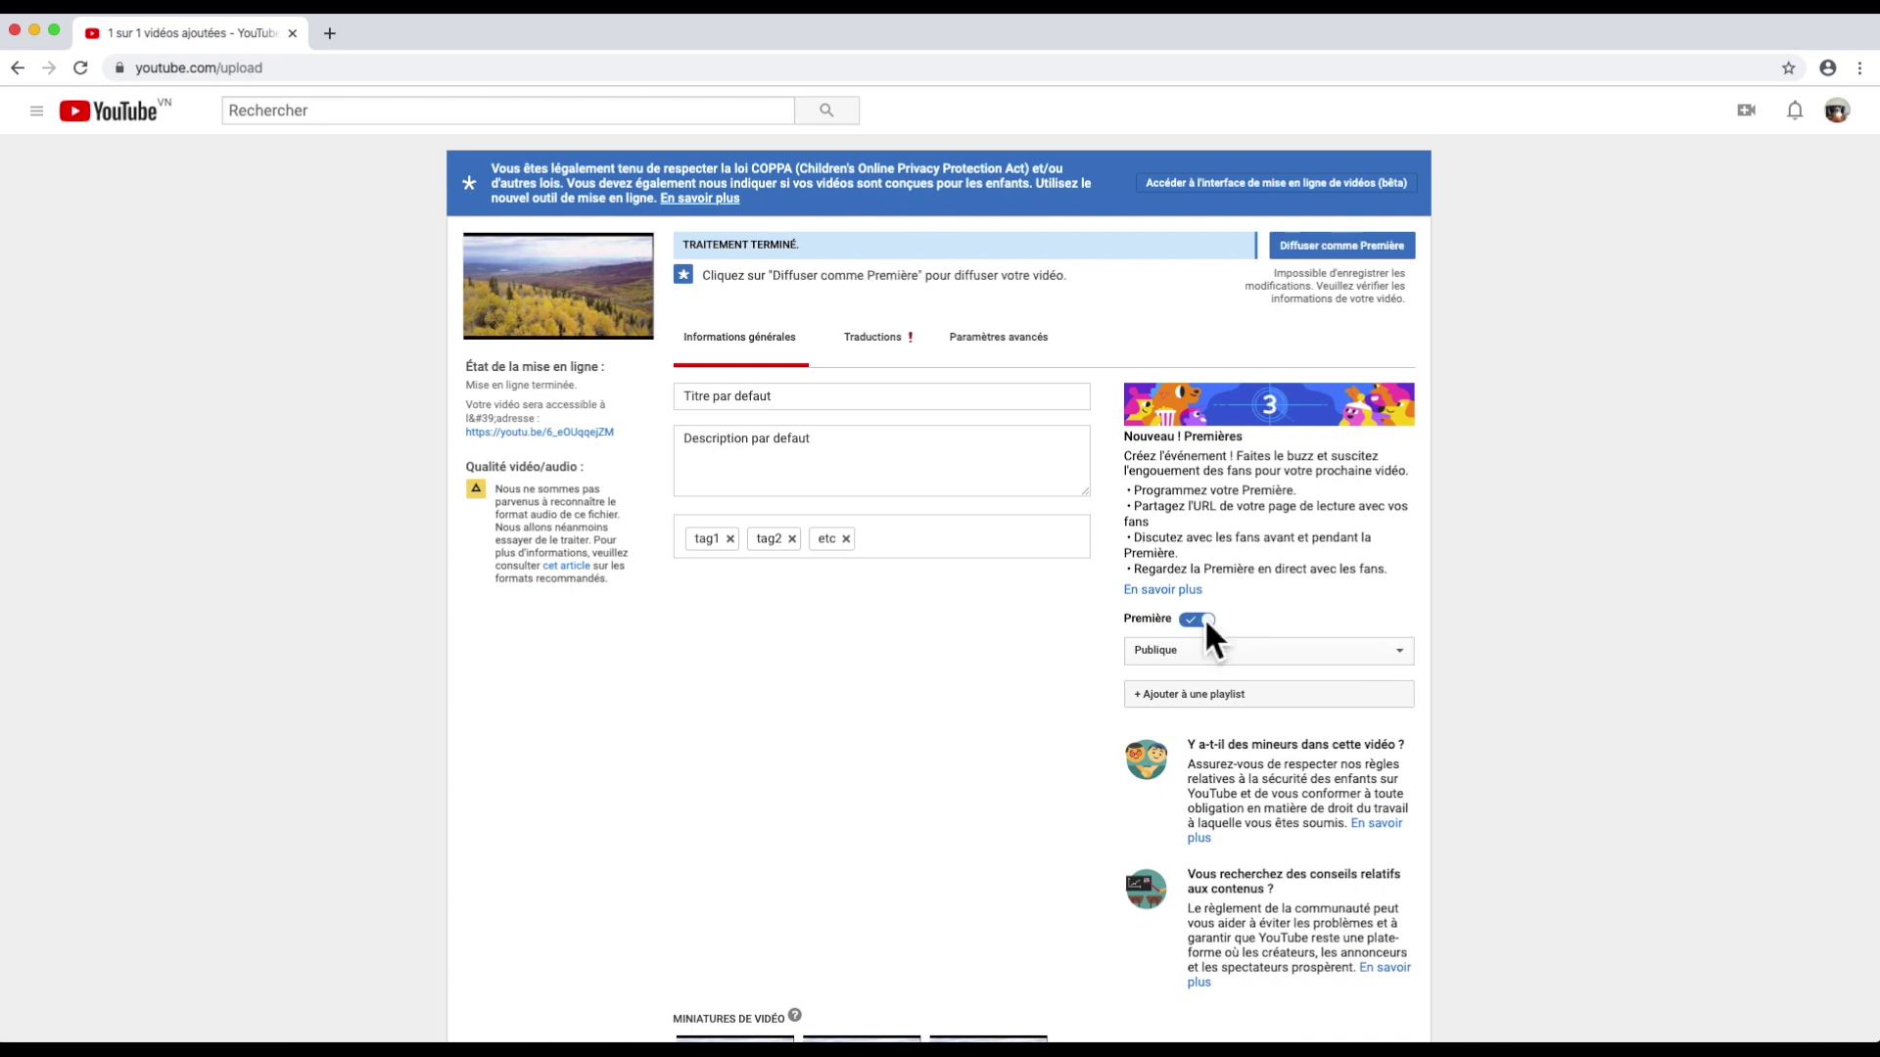
Step: Add the video to the Youtube Blabla playlist
left_click(1195, 693)
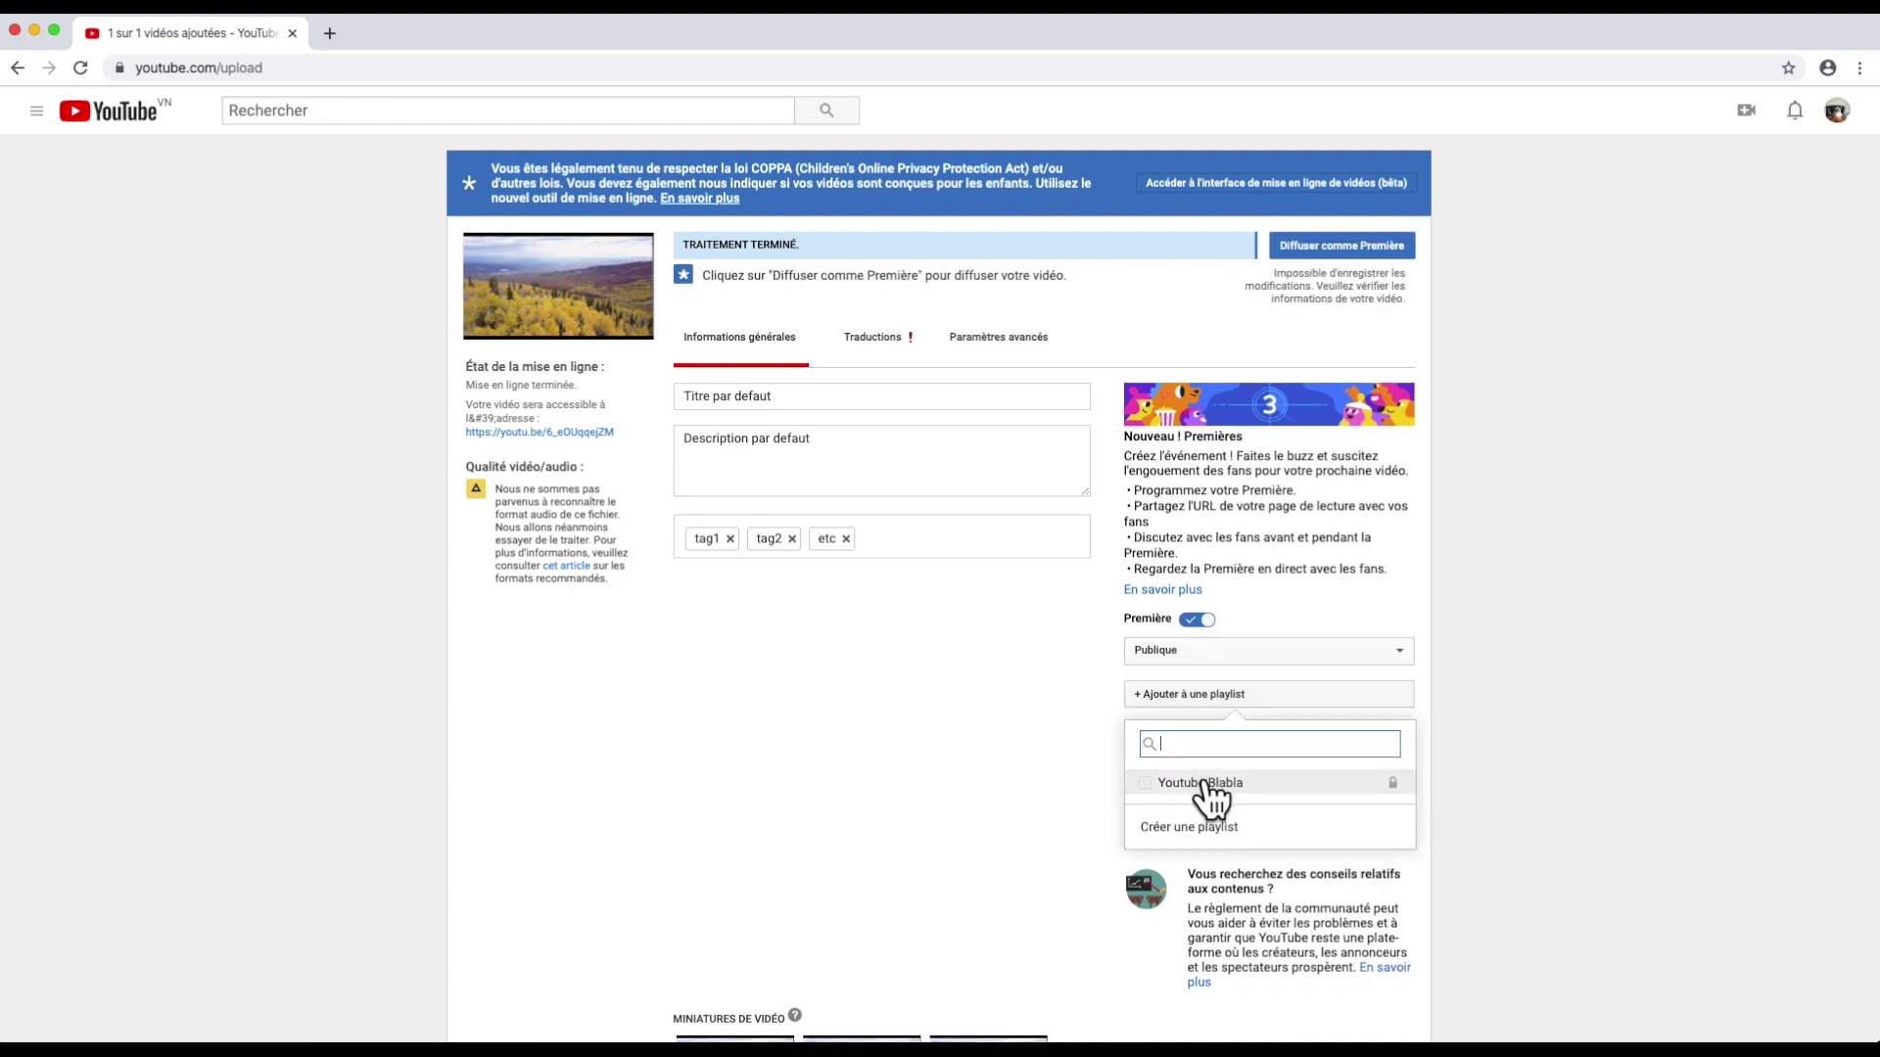
left_click(1159, 782)
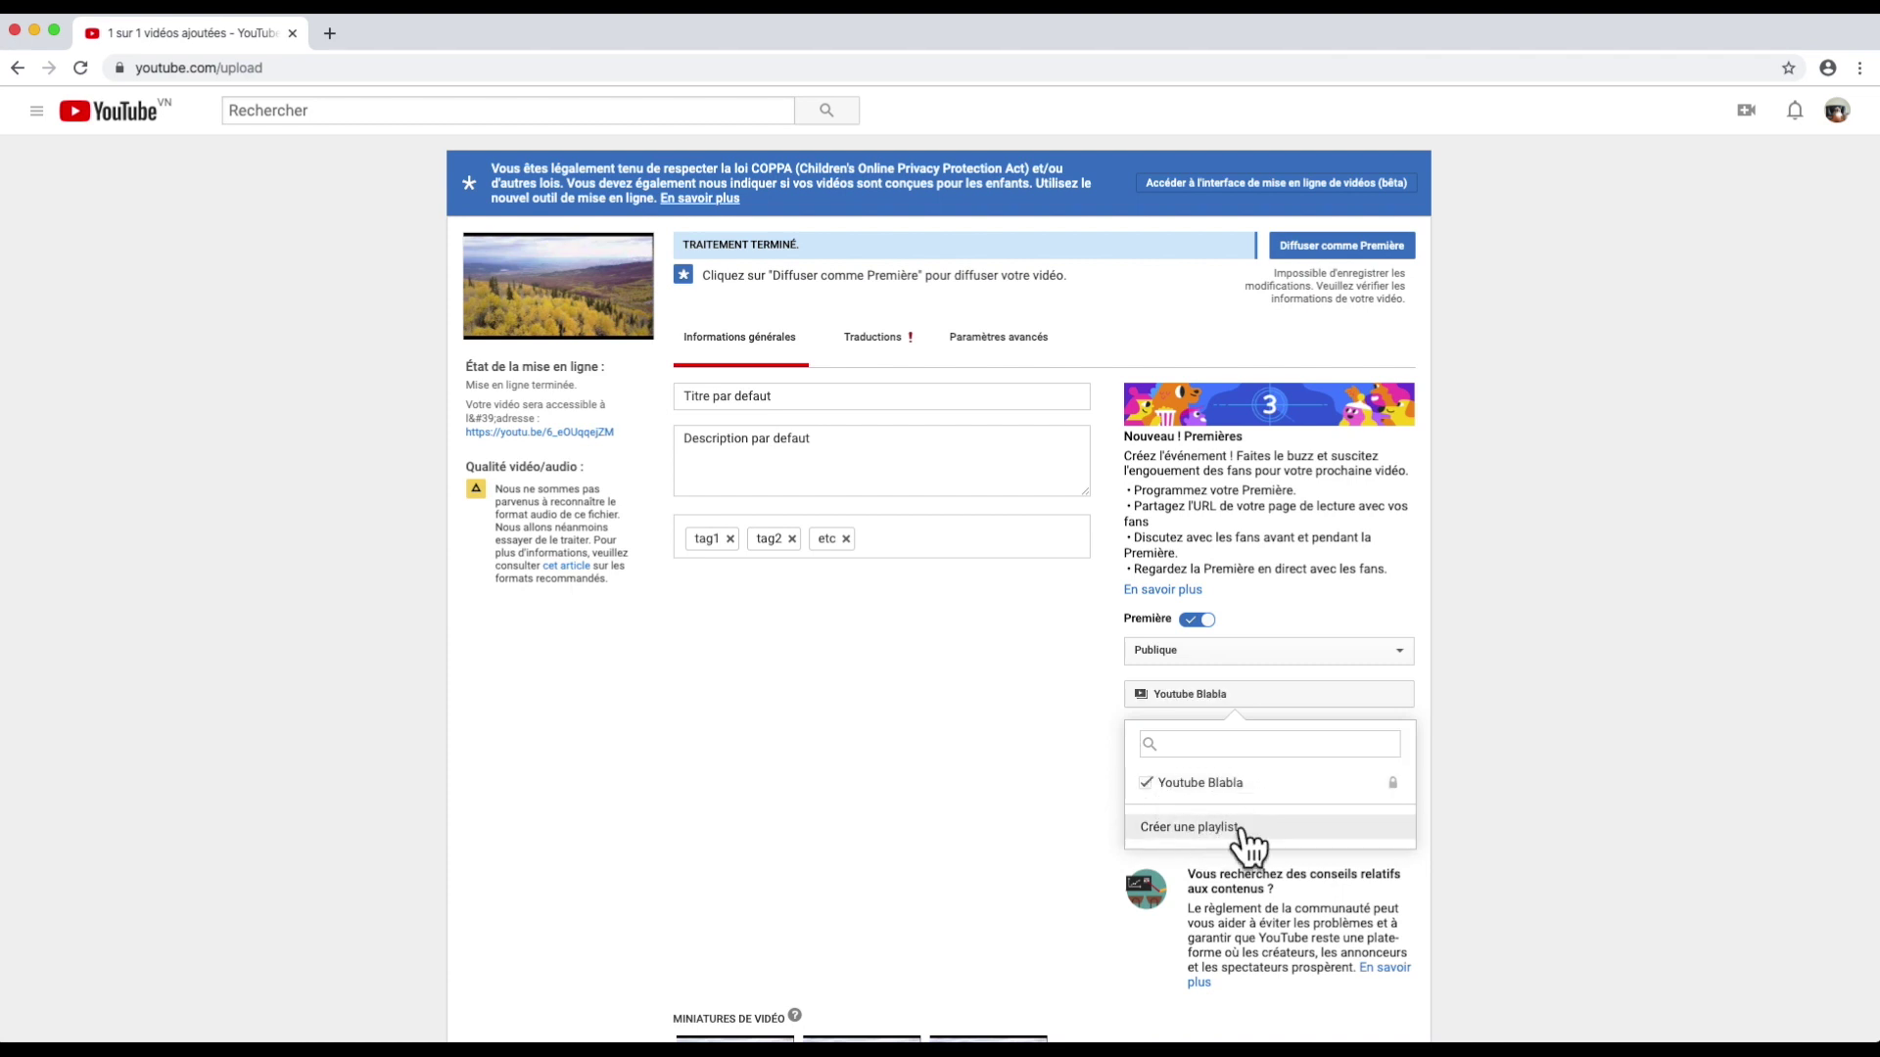
left_click(1236, 694)
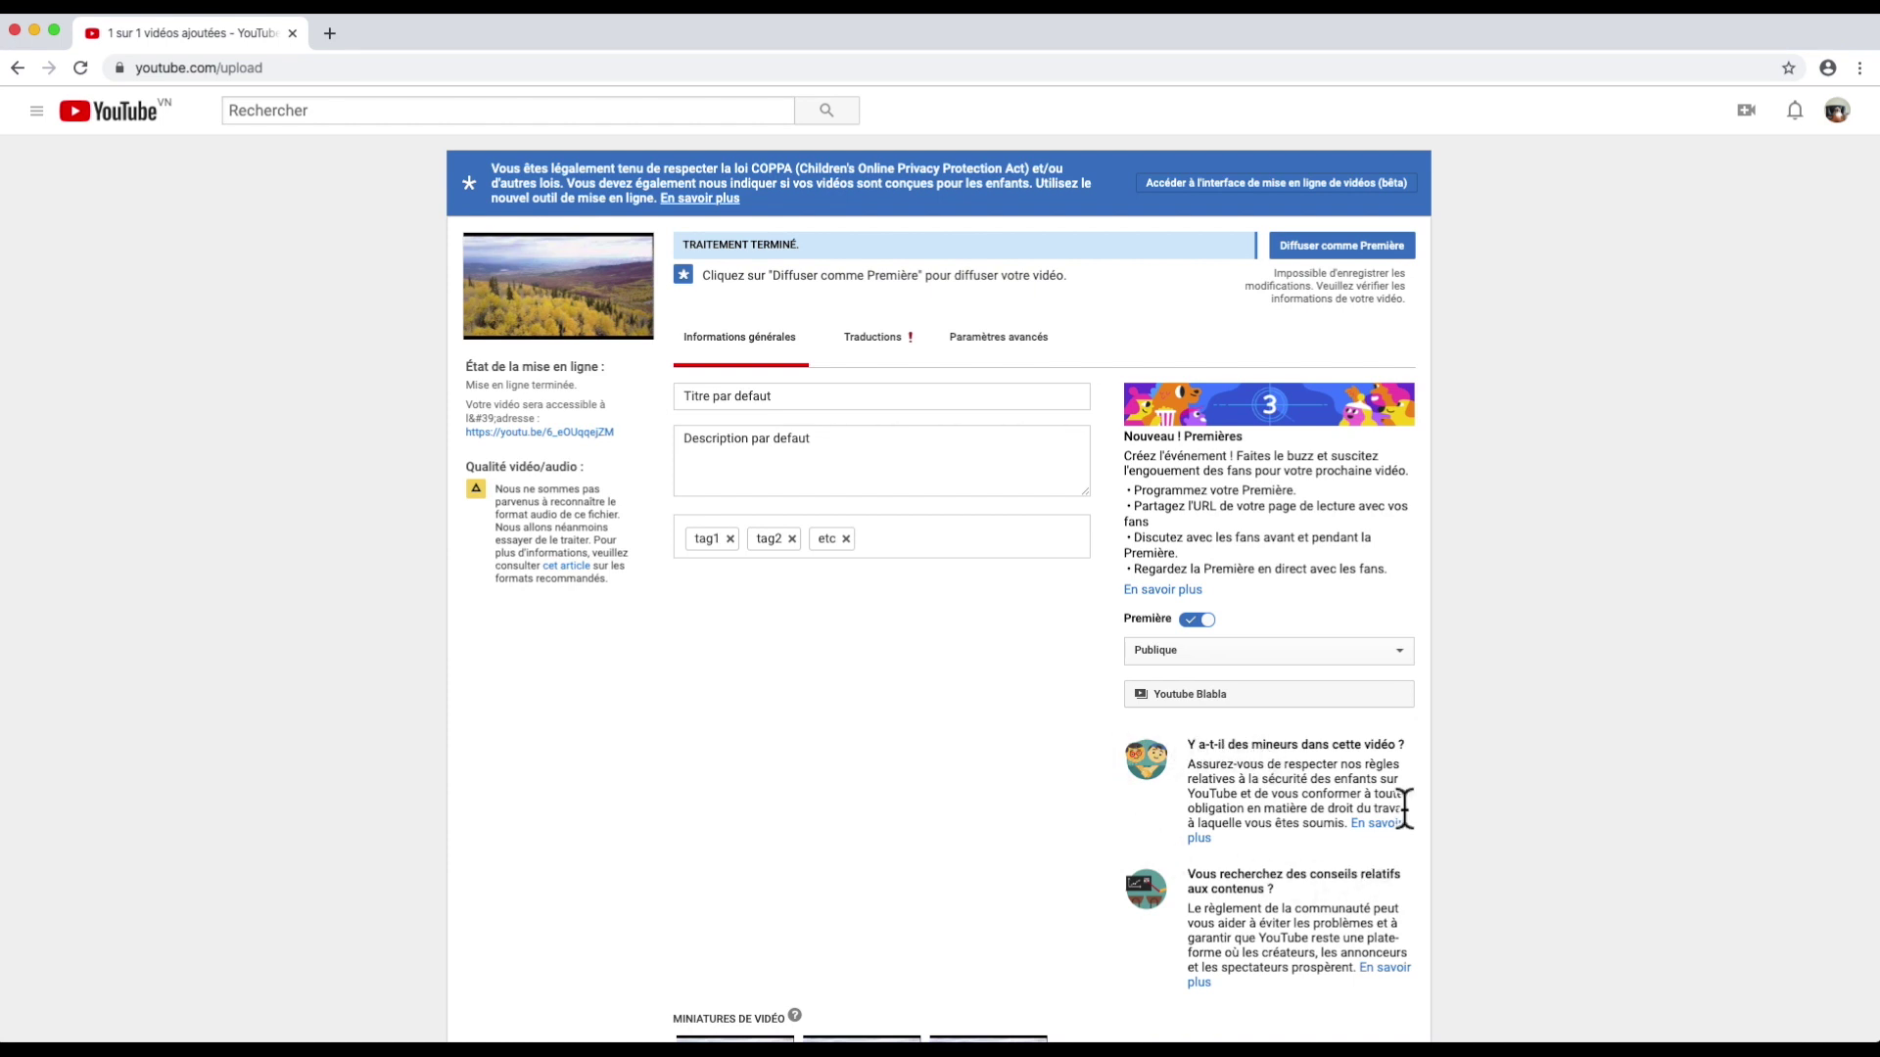
Step: Choose the first of the three frames as the video thumbnail
scroll(920, 861, "down", 1)
scroll(918, 856, "down", 5)
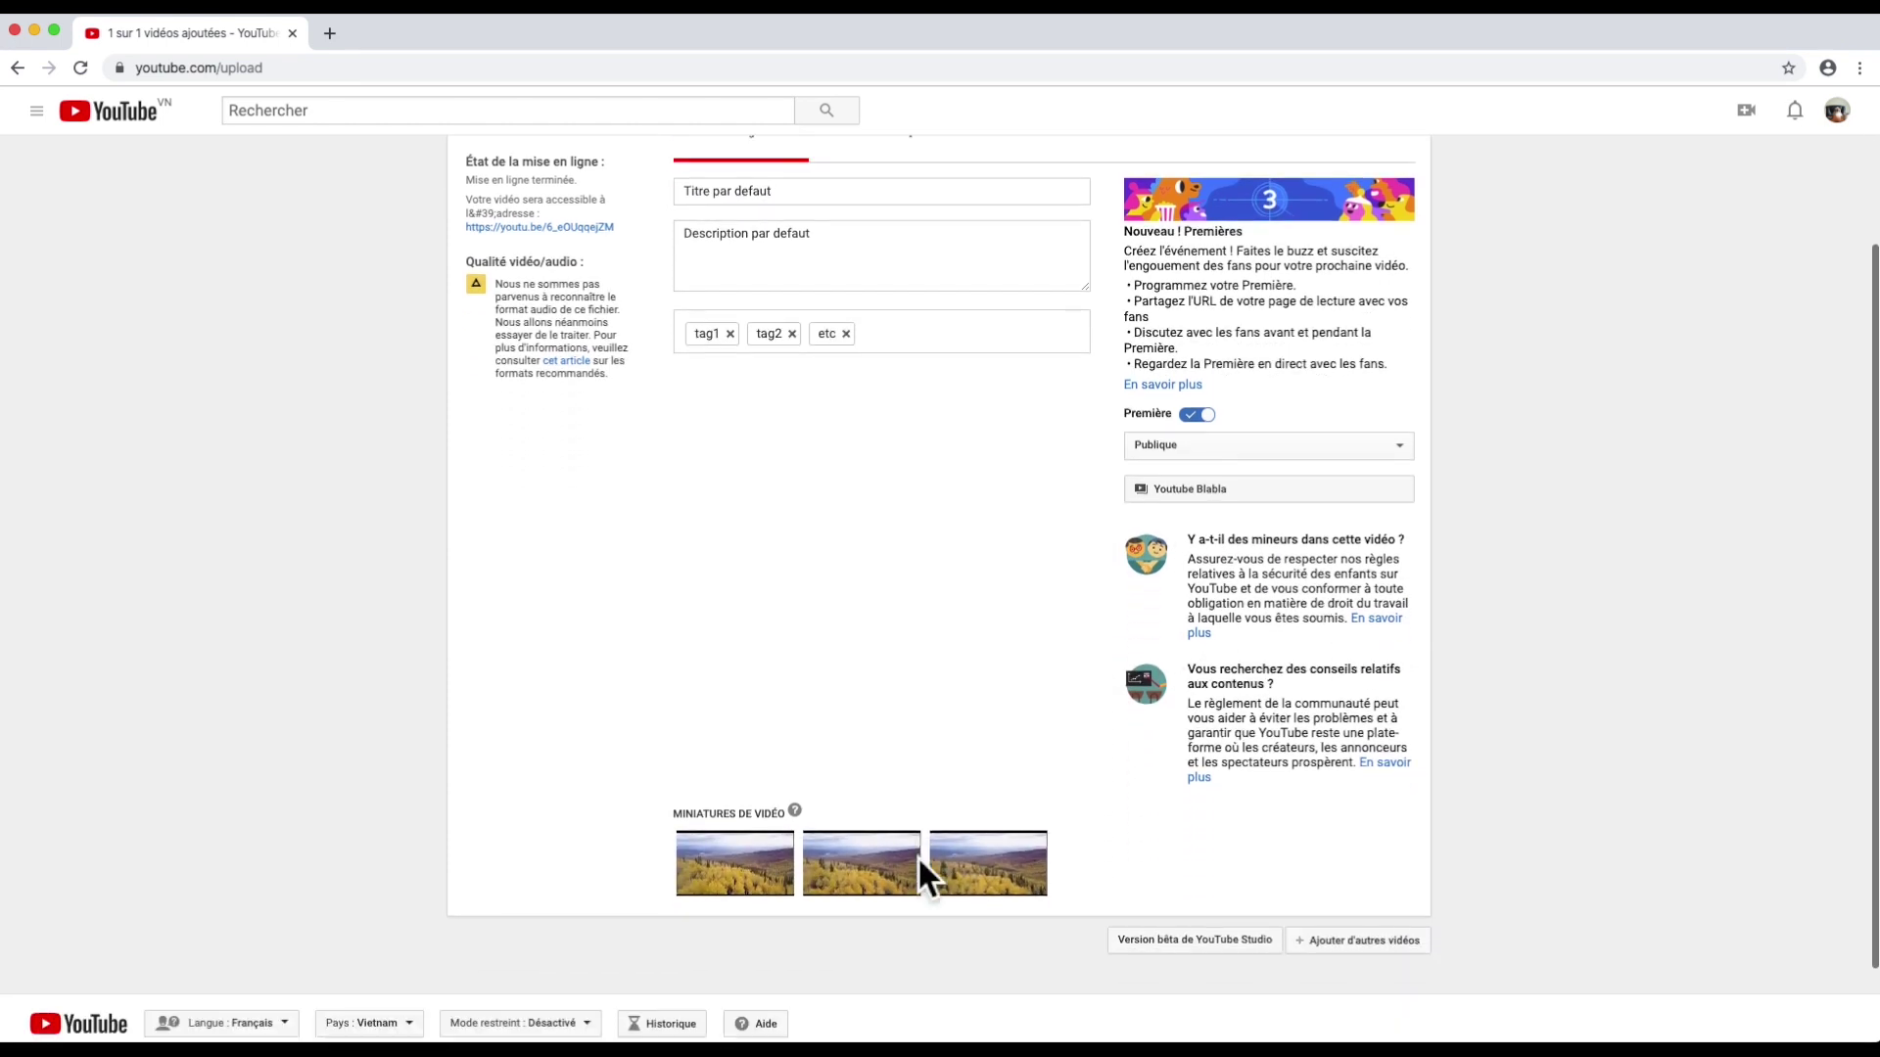
mouse_move(705, 775)
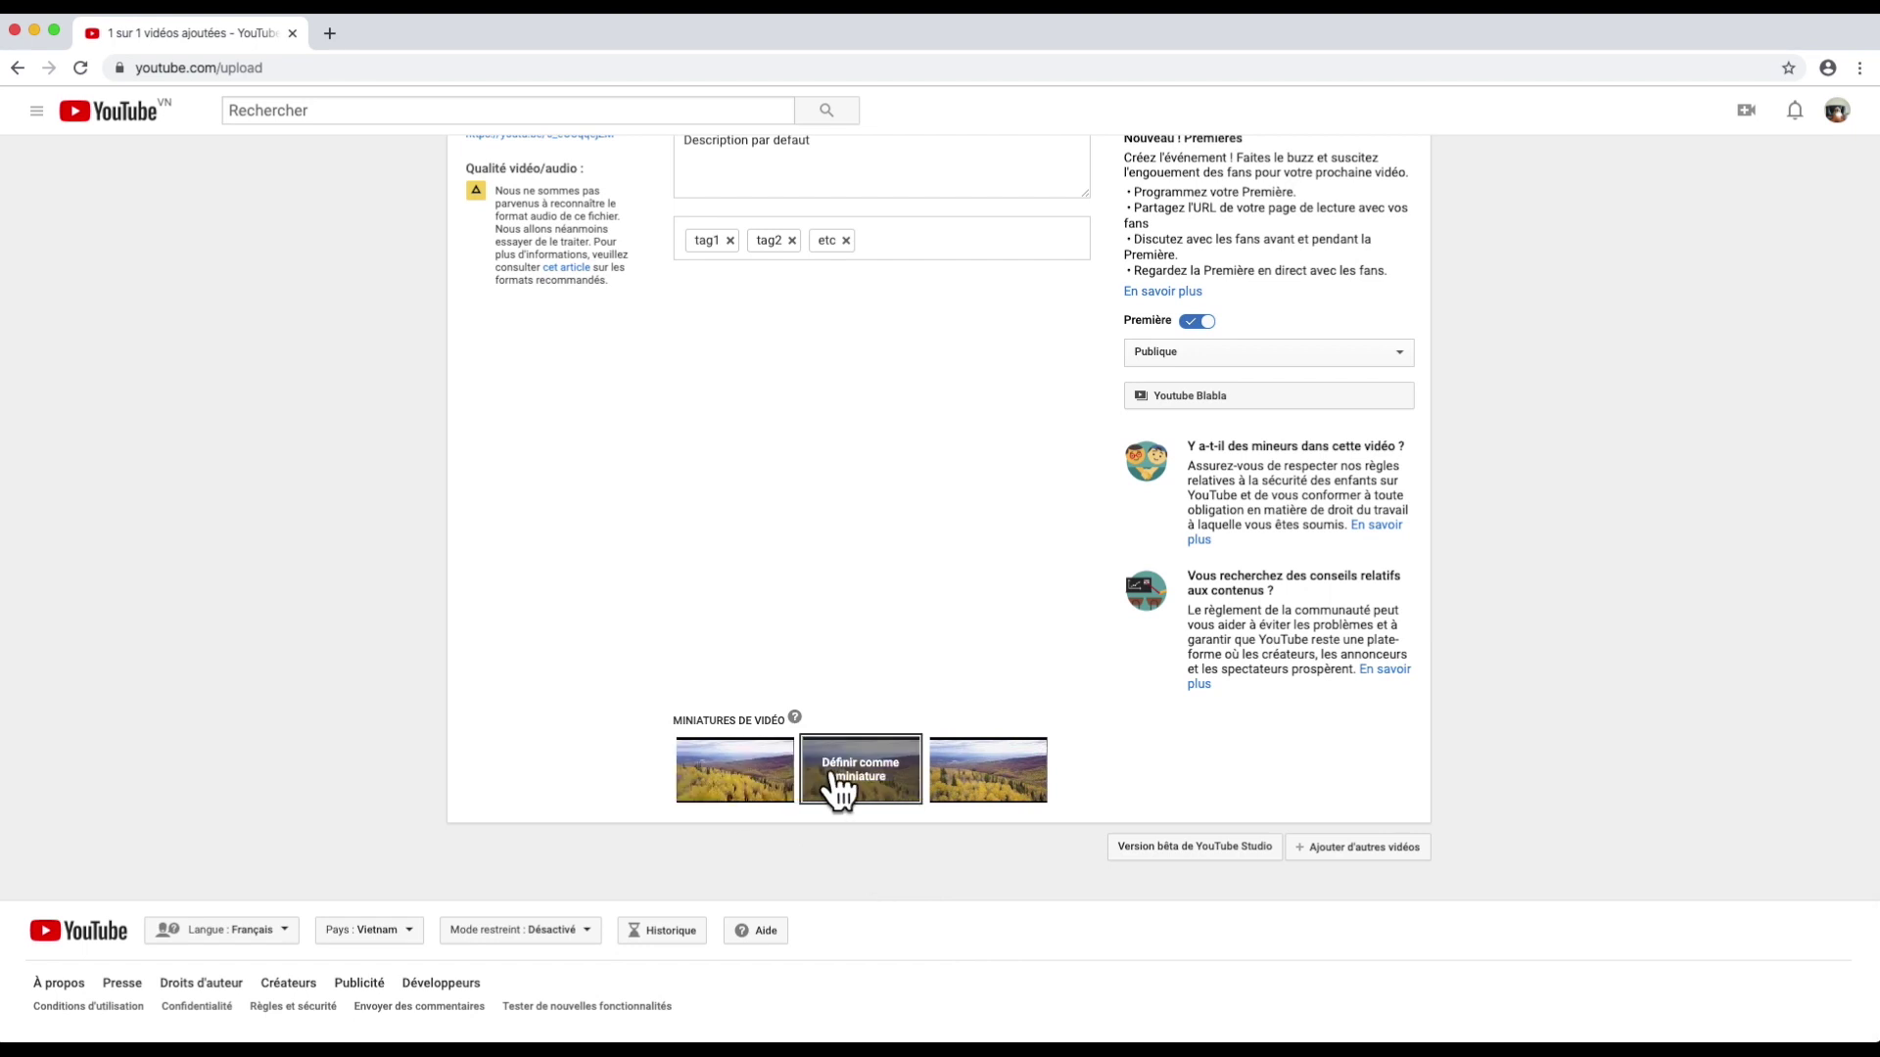
mouse_move(958, 780)
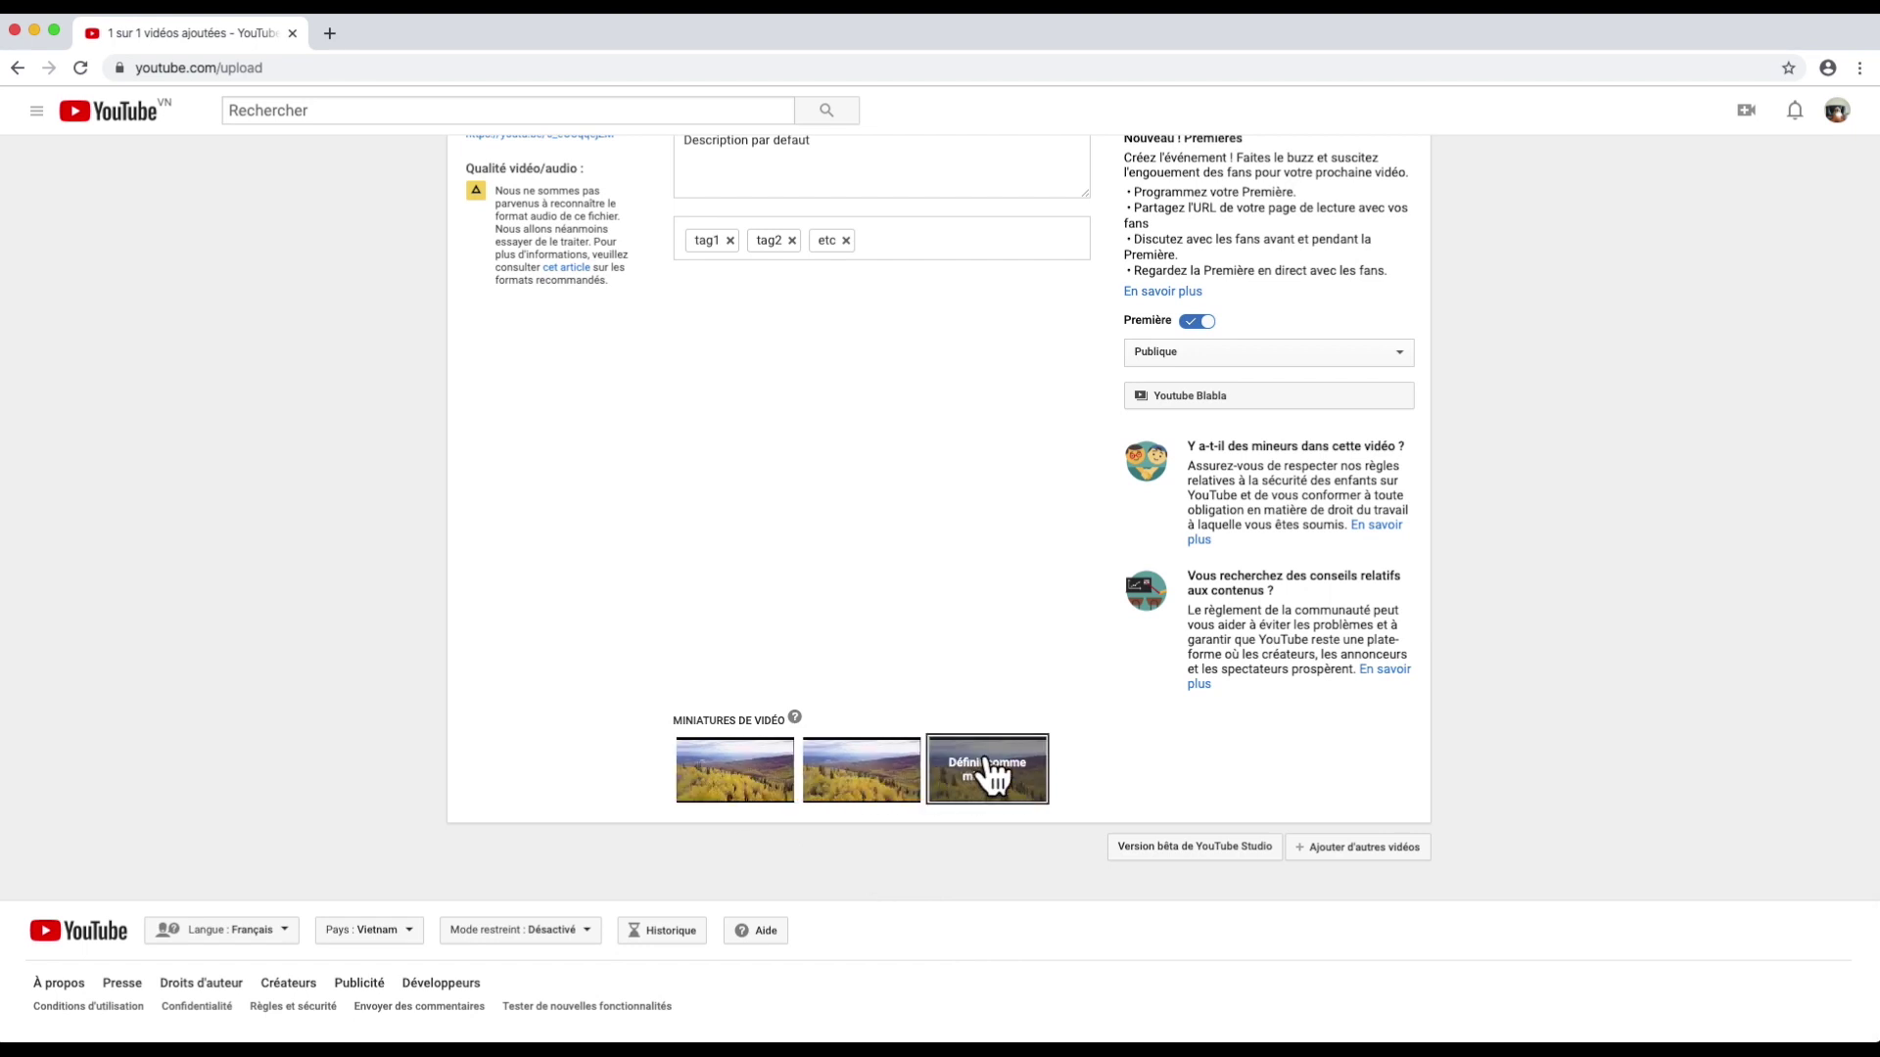
left_click(769, 773)
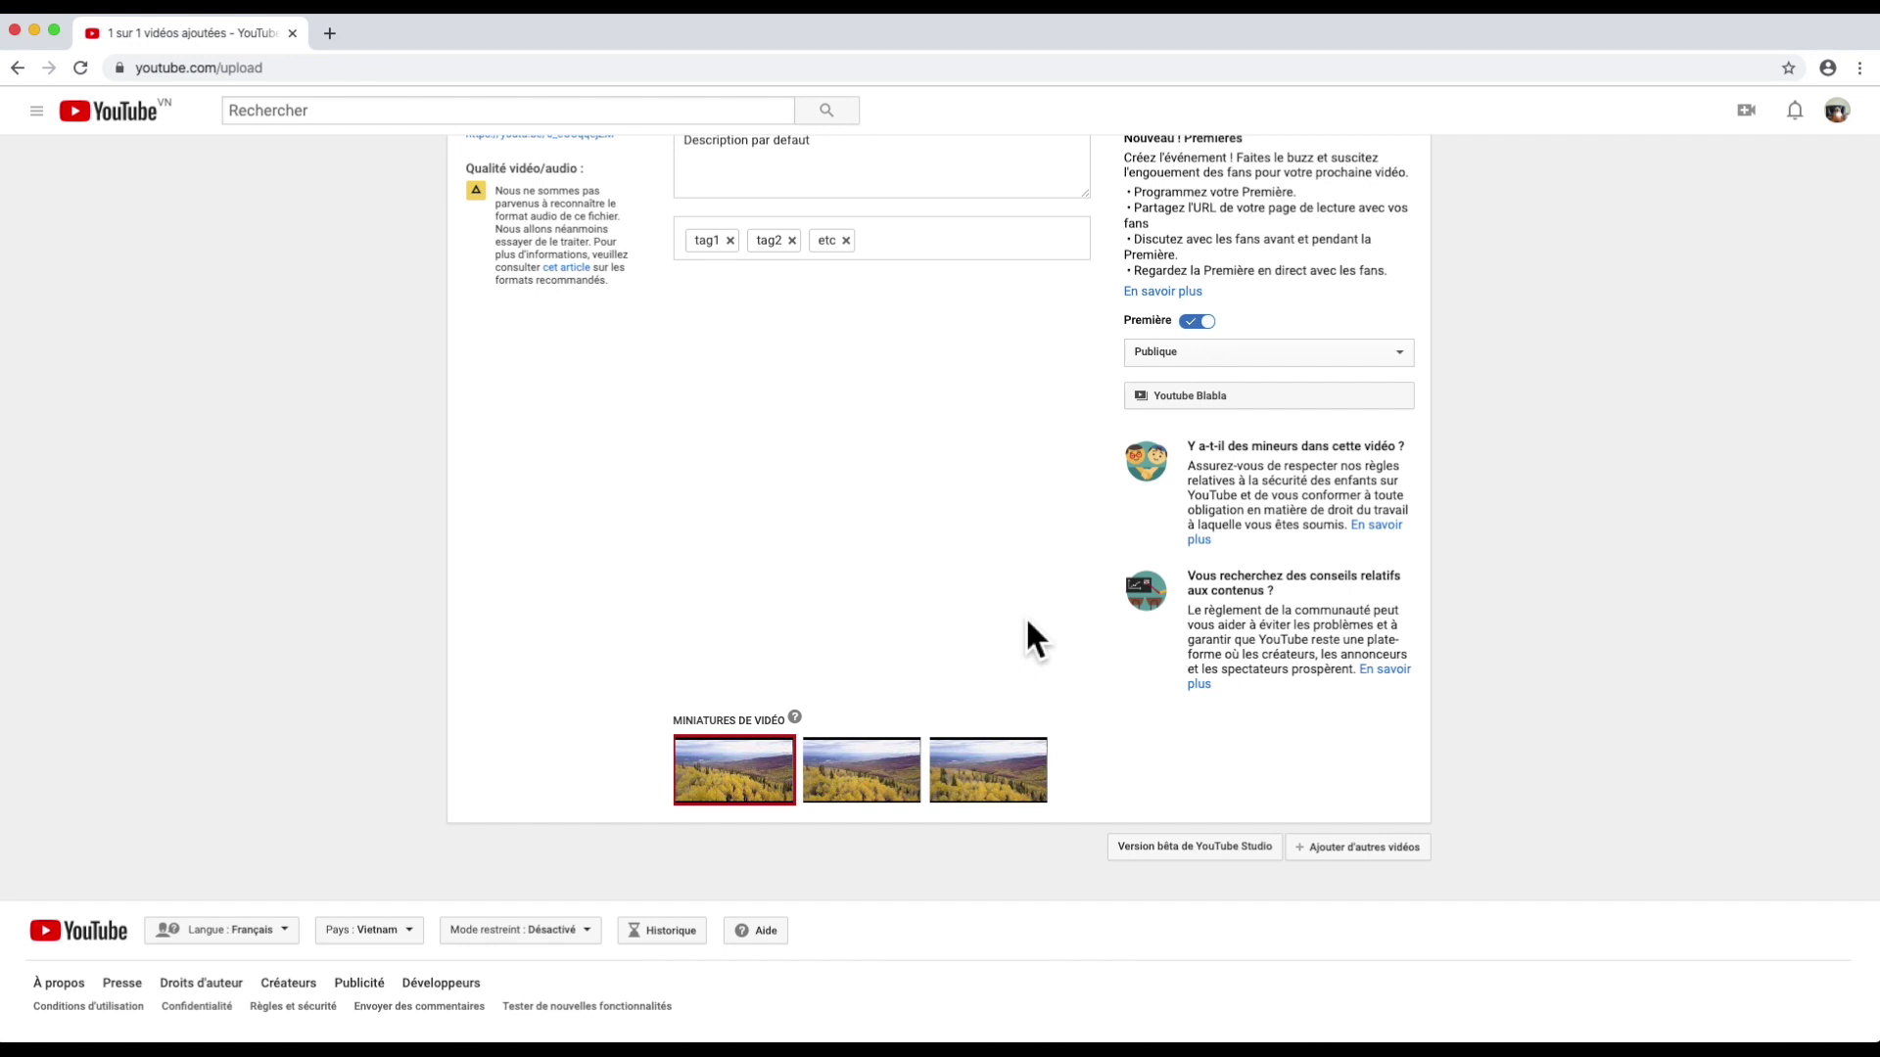
Step: Remove the pending Anglais translation language, then go to the channel via Version bêta de YouTube Studio
left_click(1310, 450)
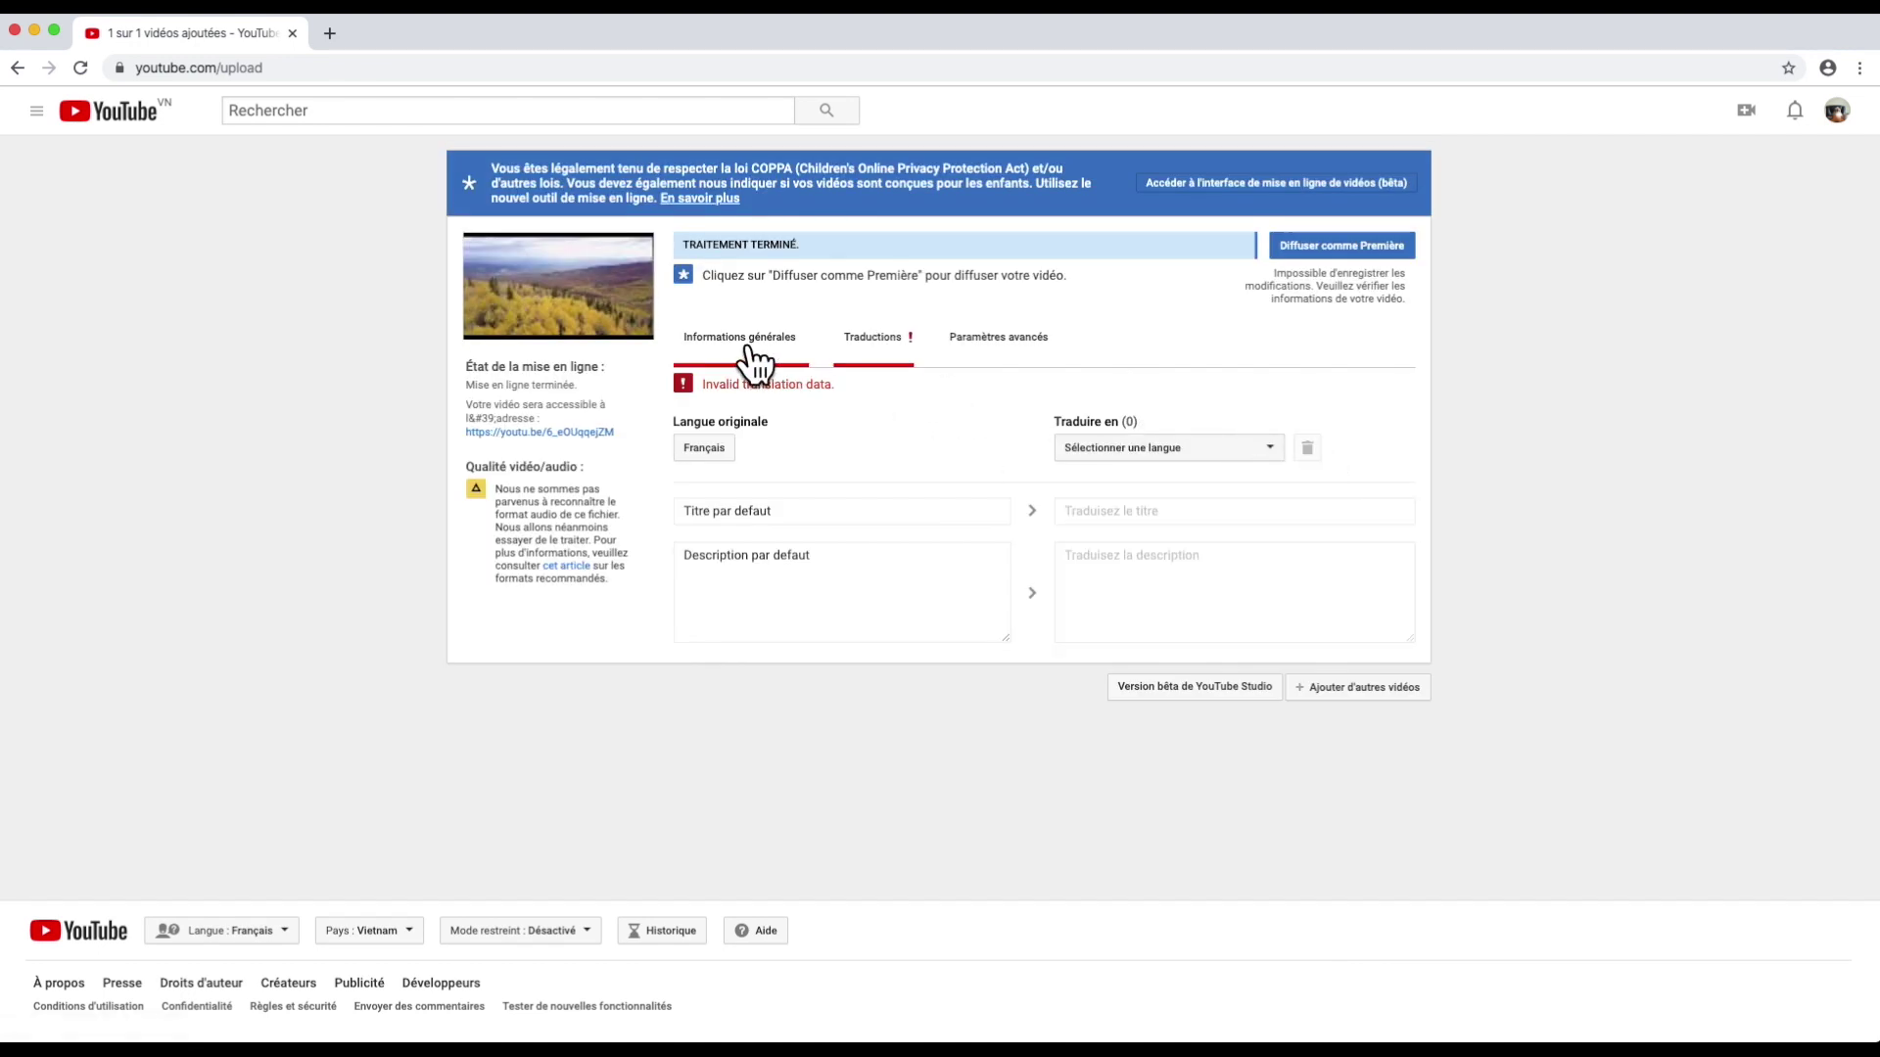
left_click(748, 349)
scroll(942, 691, "down", 3)
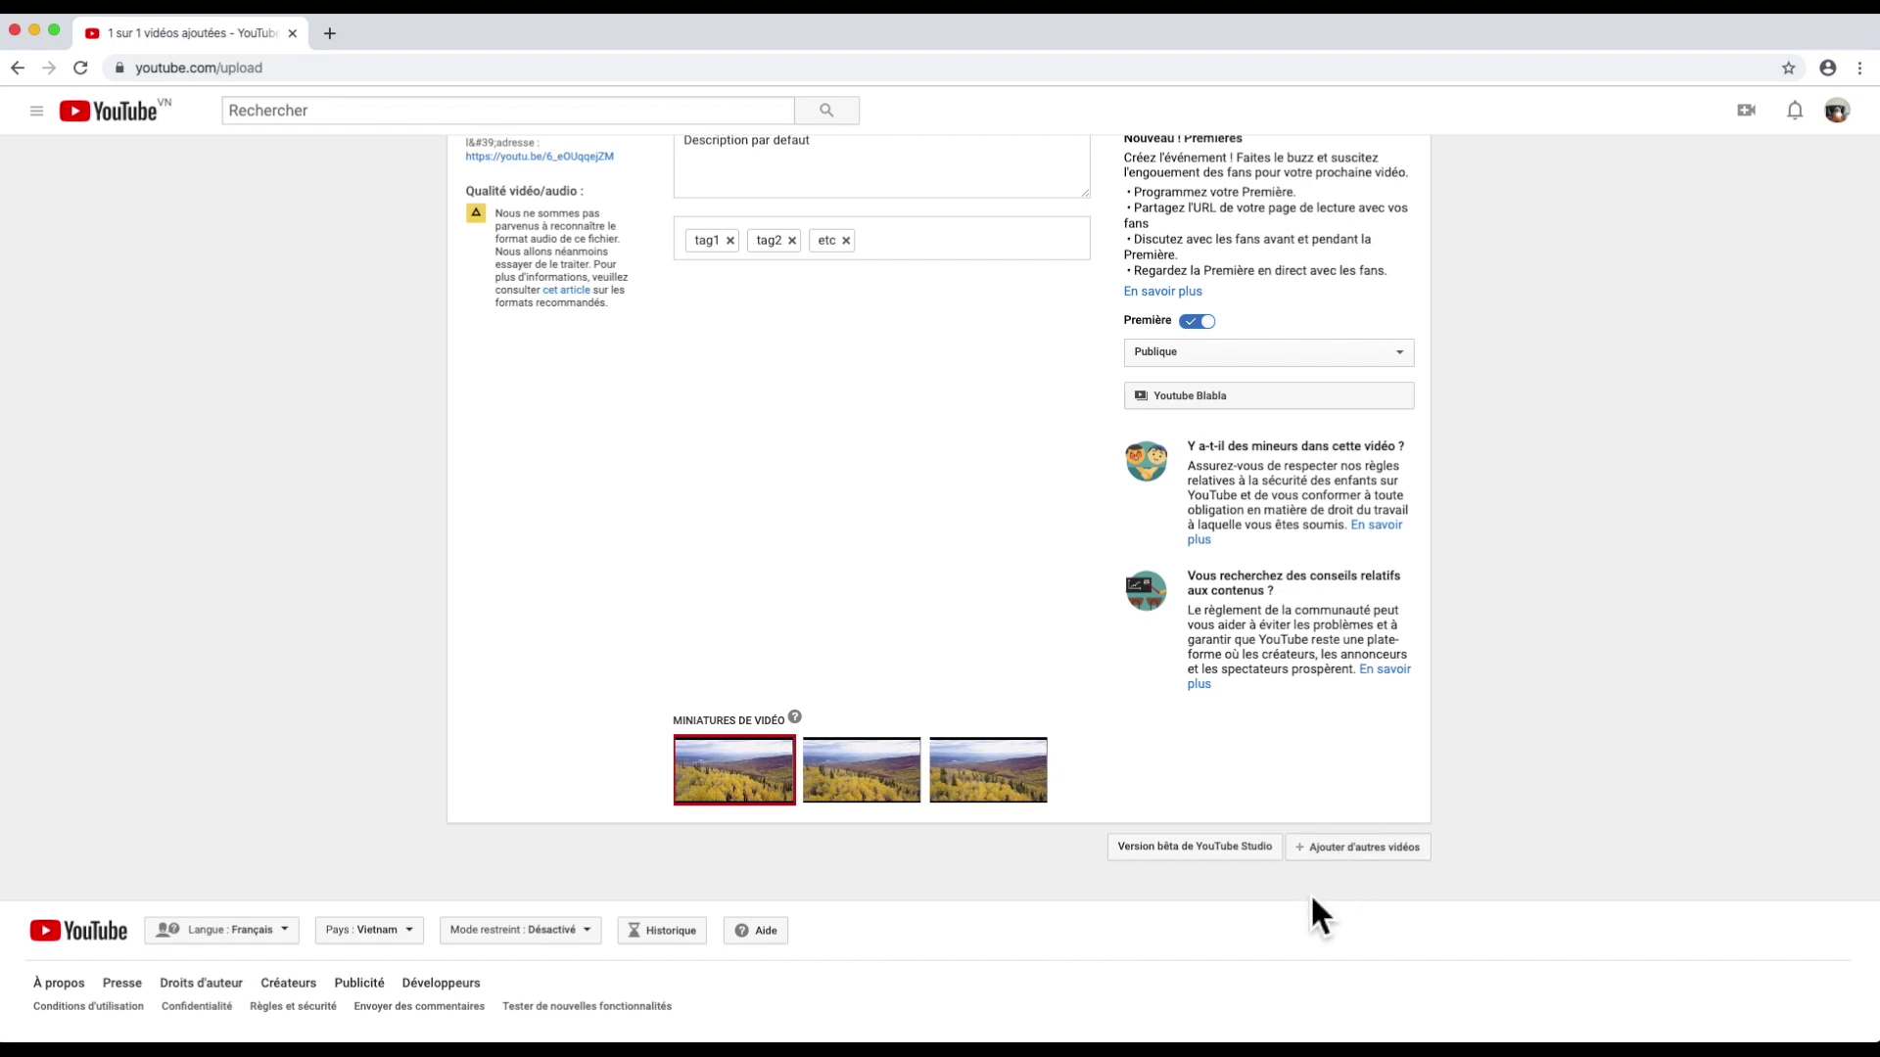
left_click(1231, 858)
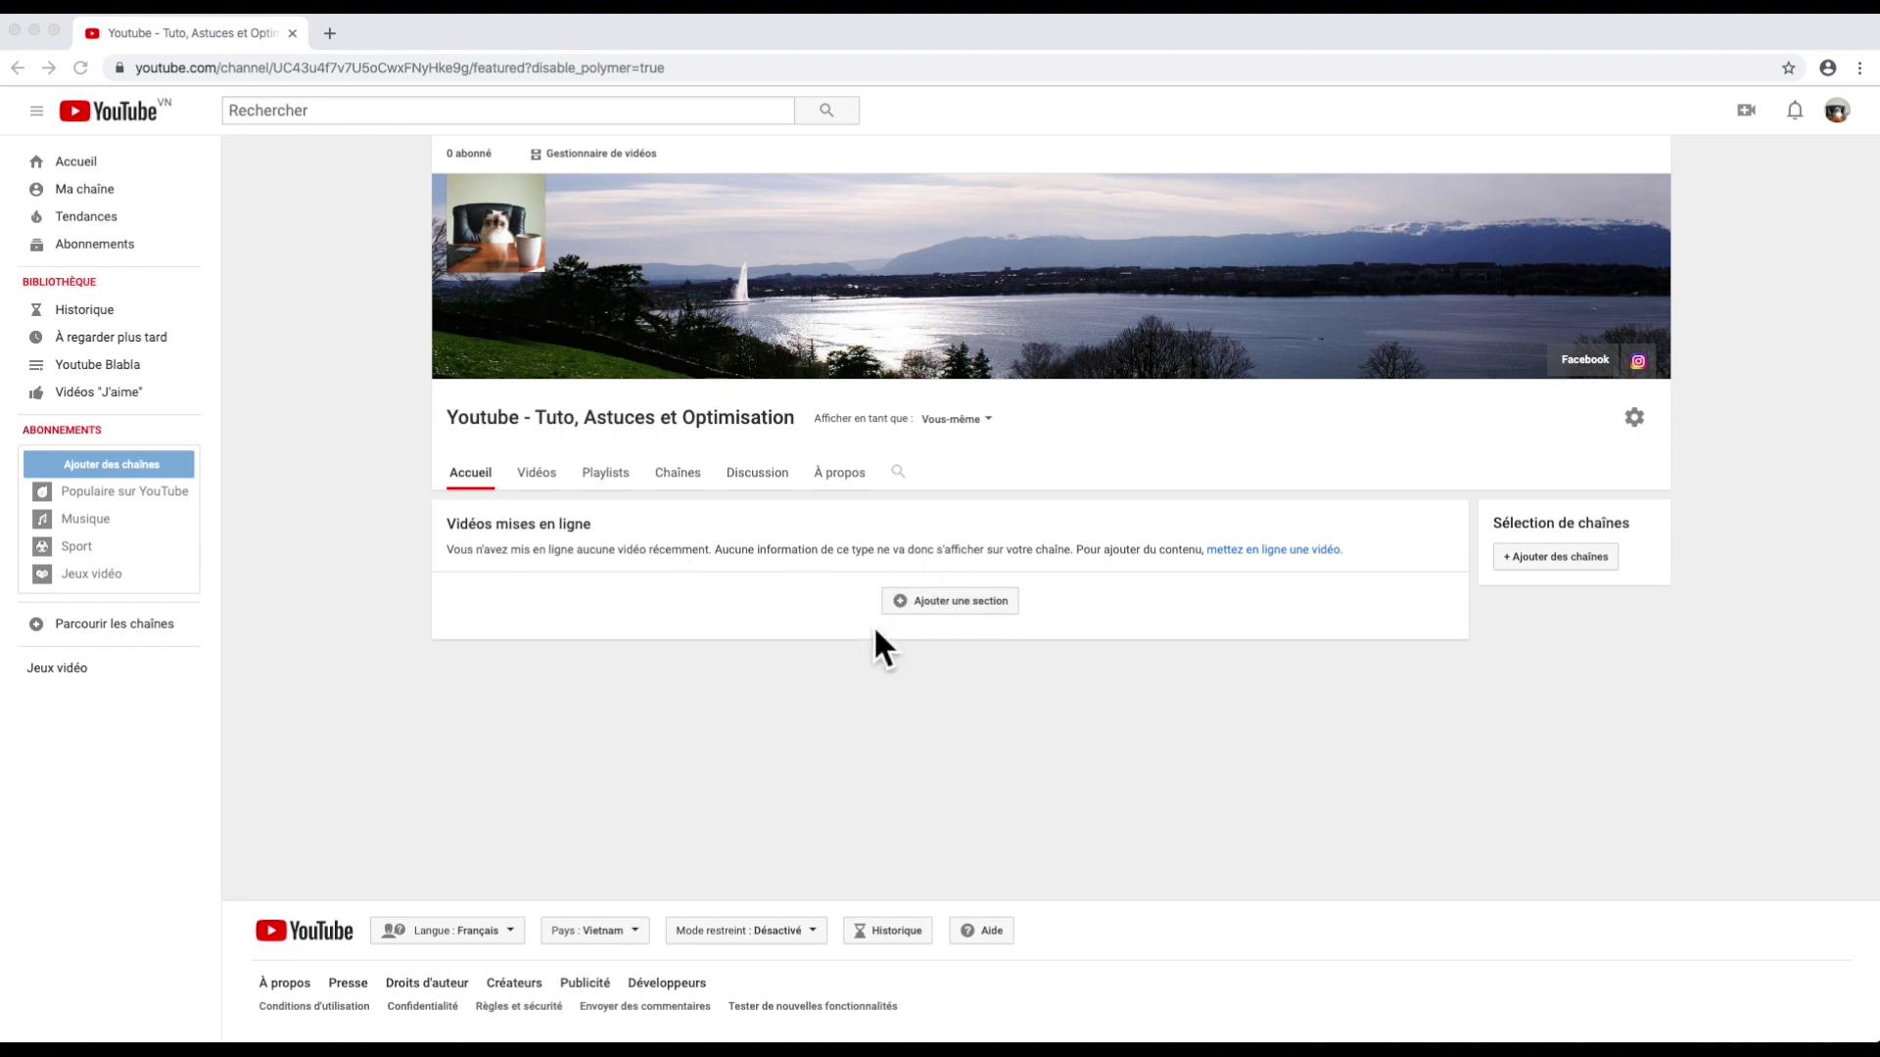
Step: Add a Vidéos populaires section to the channel home in a horizontal row layout
left_click(951, 607)
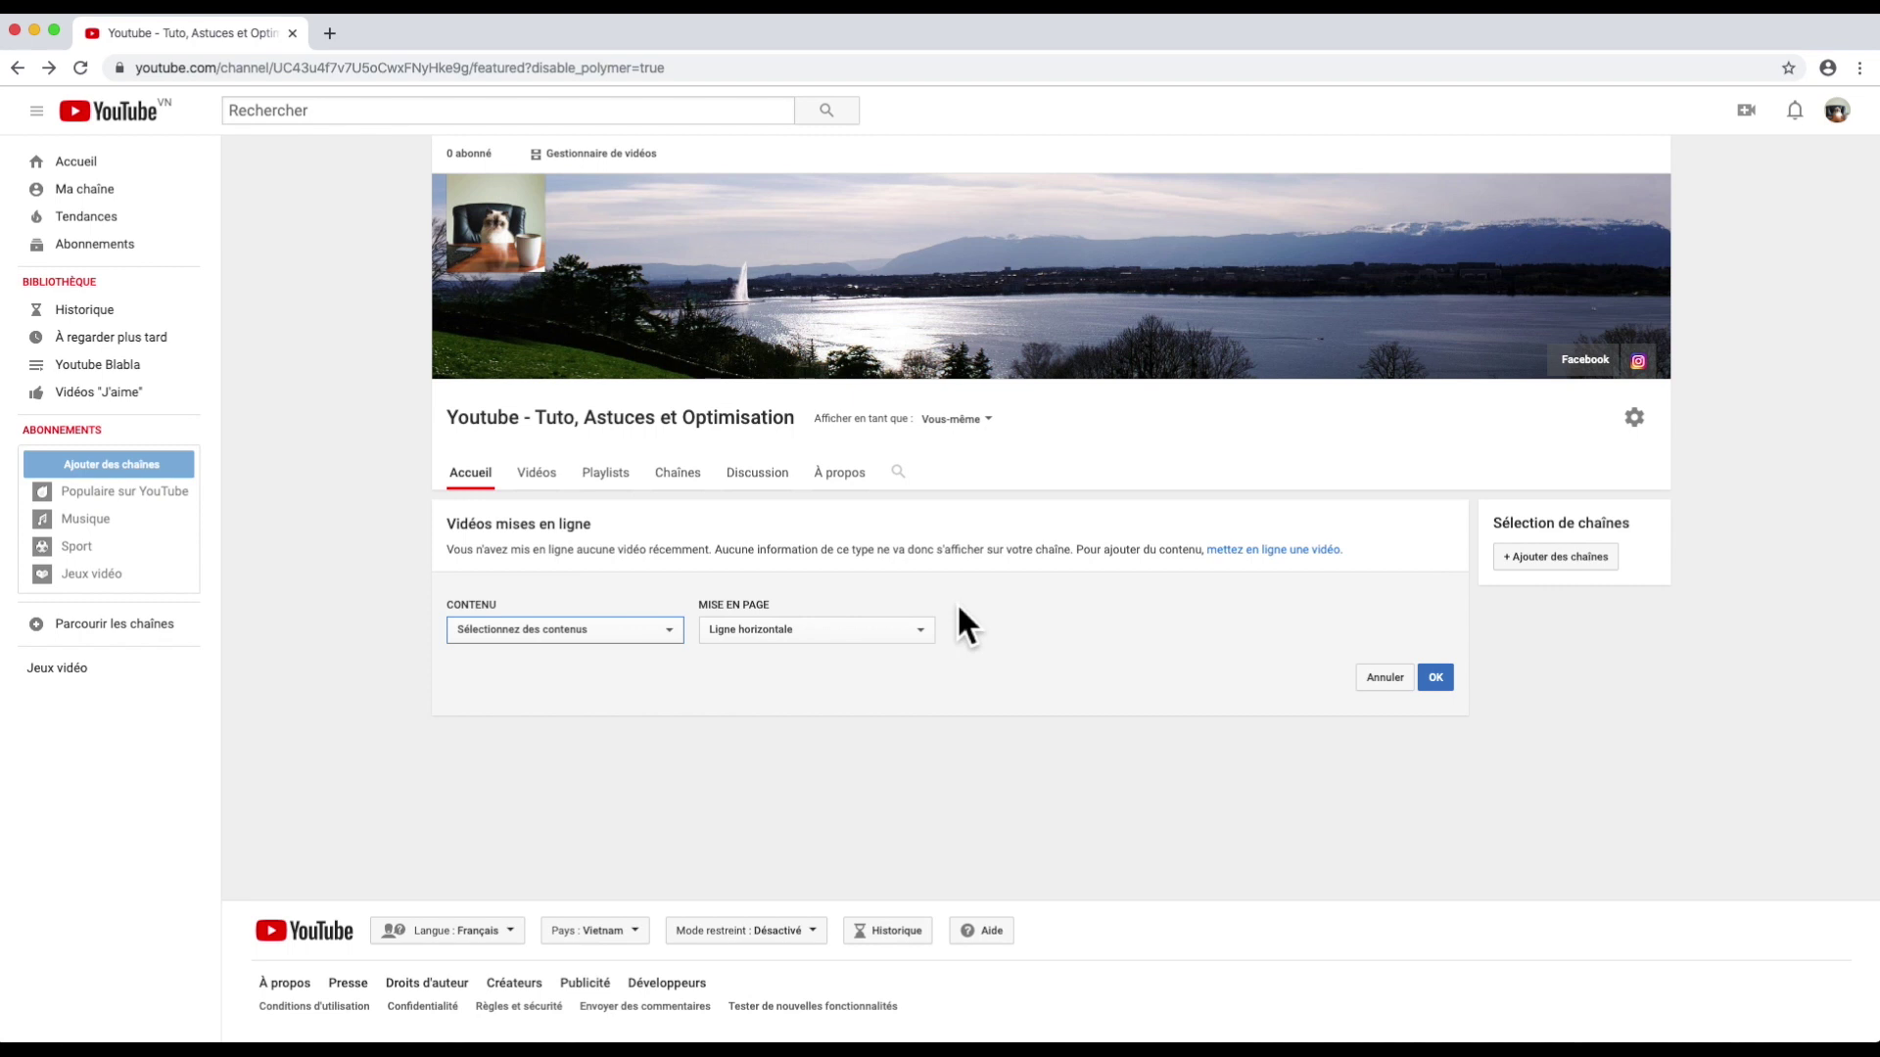
left_click(674, 629)
left_click(605, 666)
left_click(809, 633)
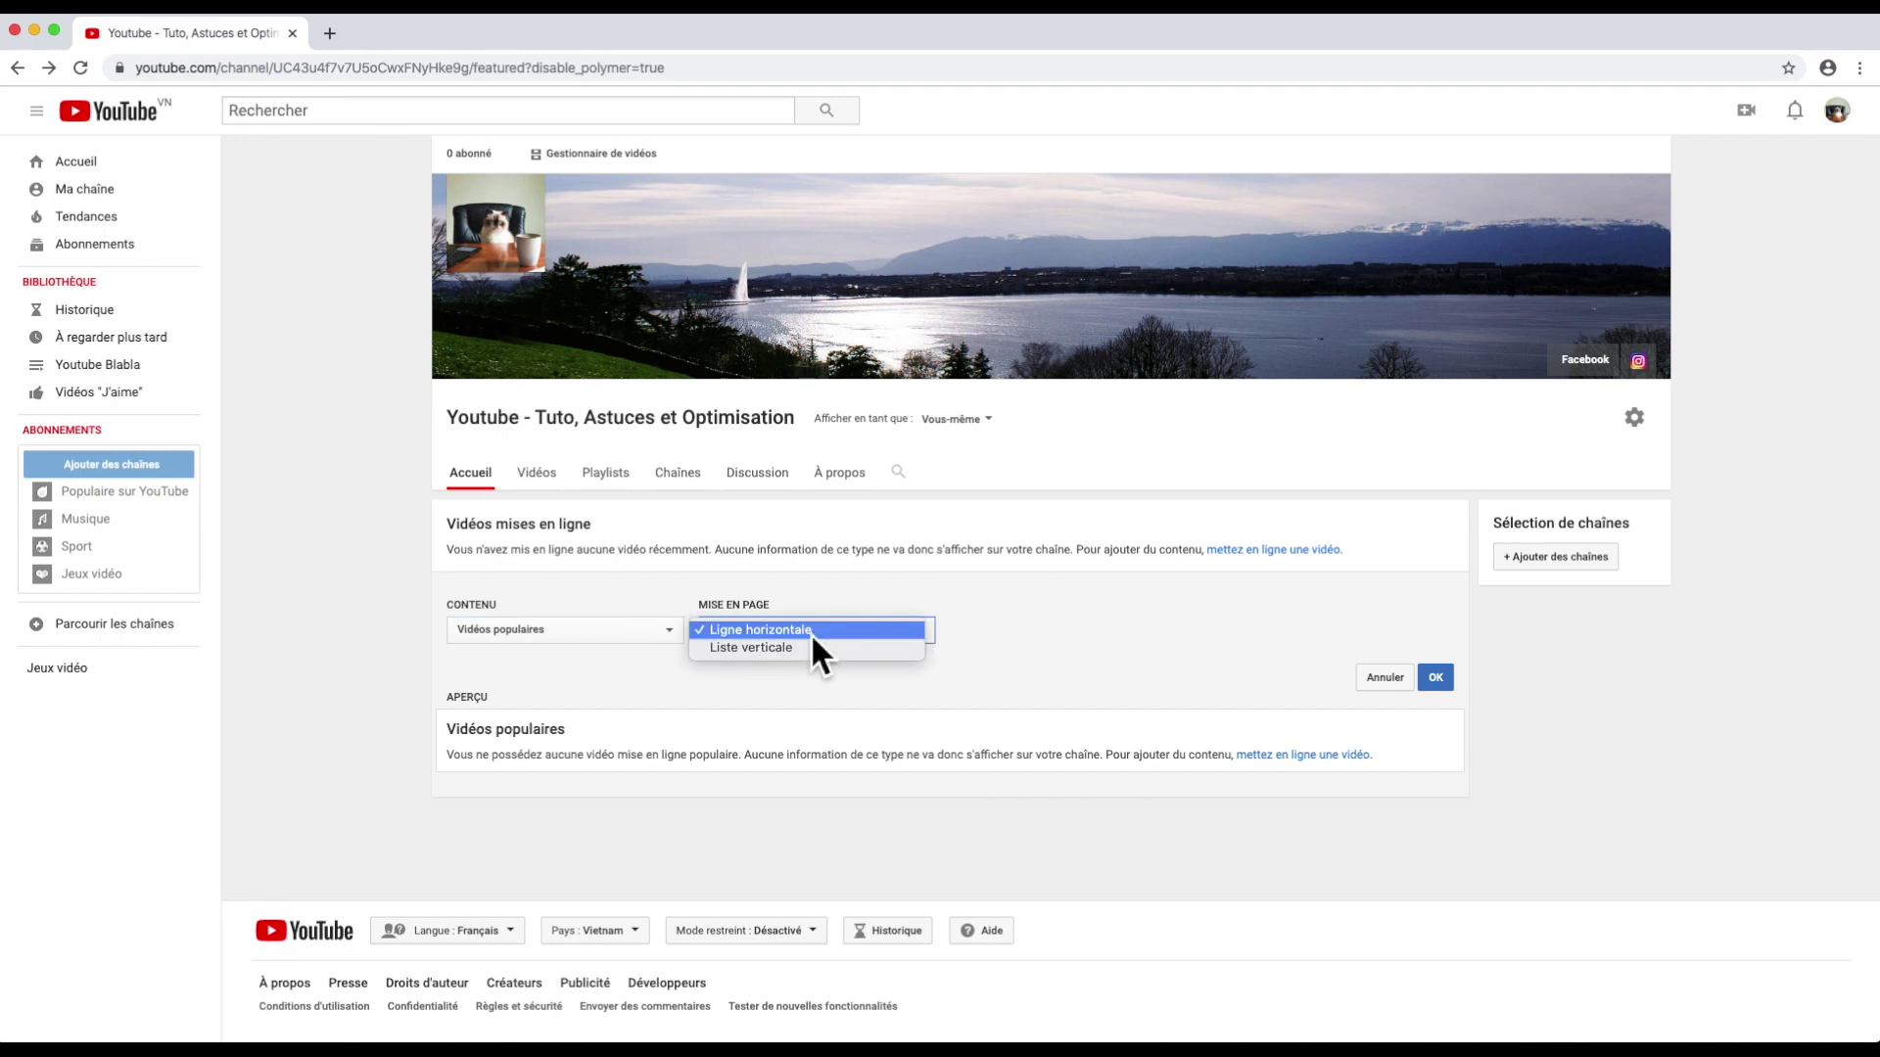
left_click(810, 633)
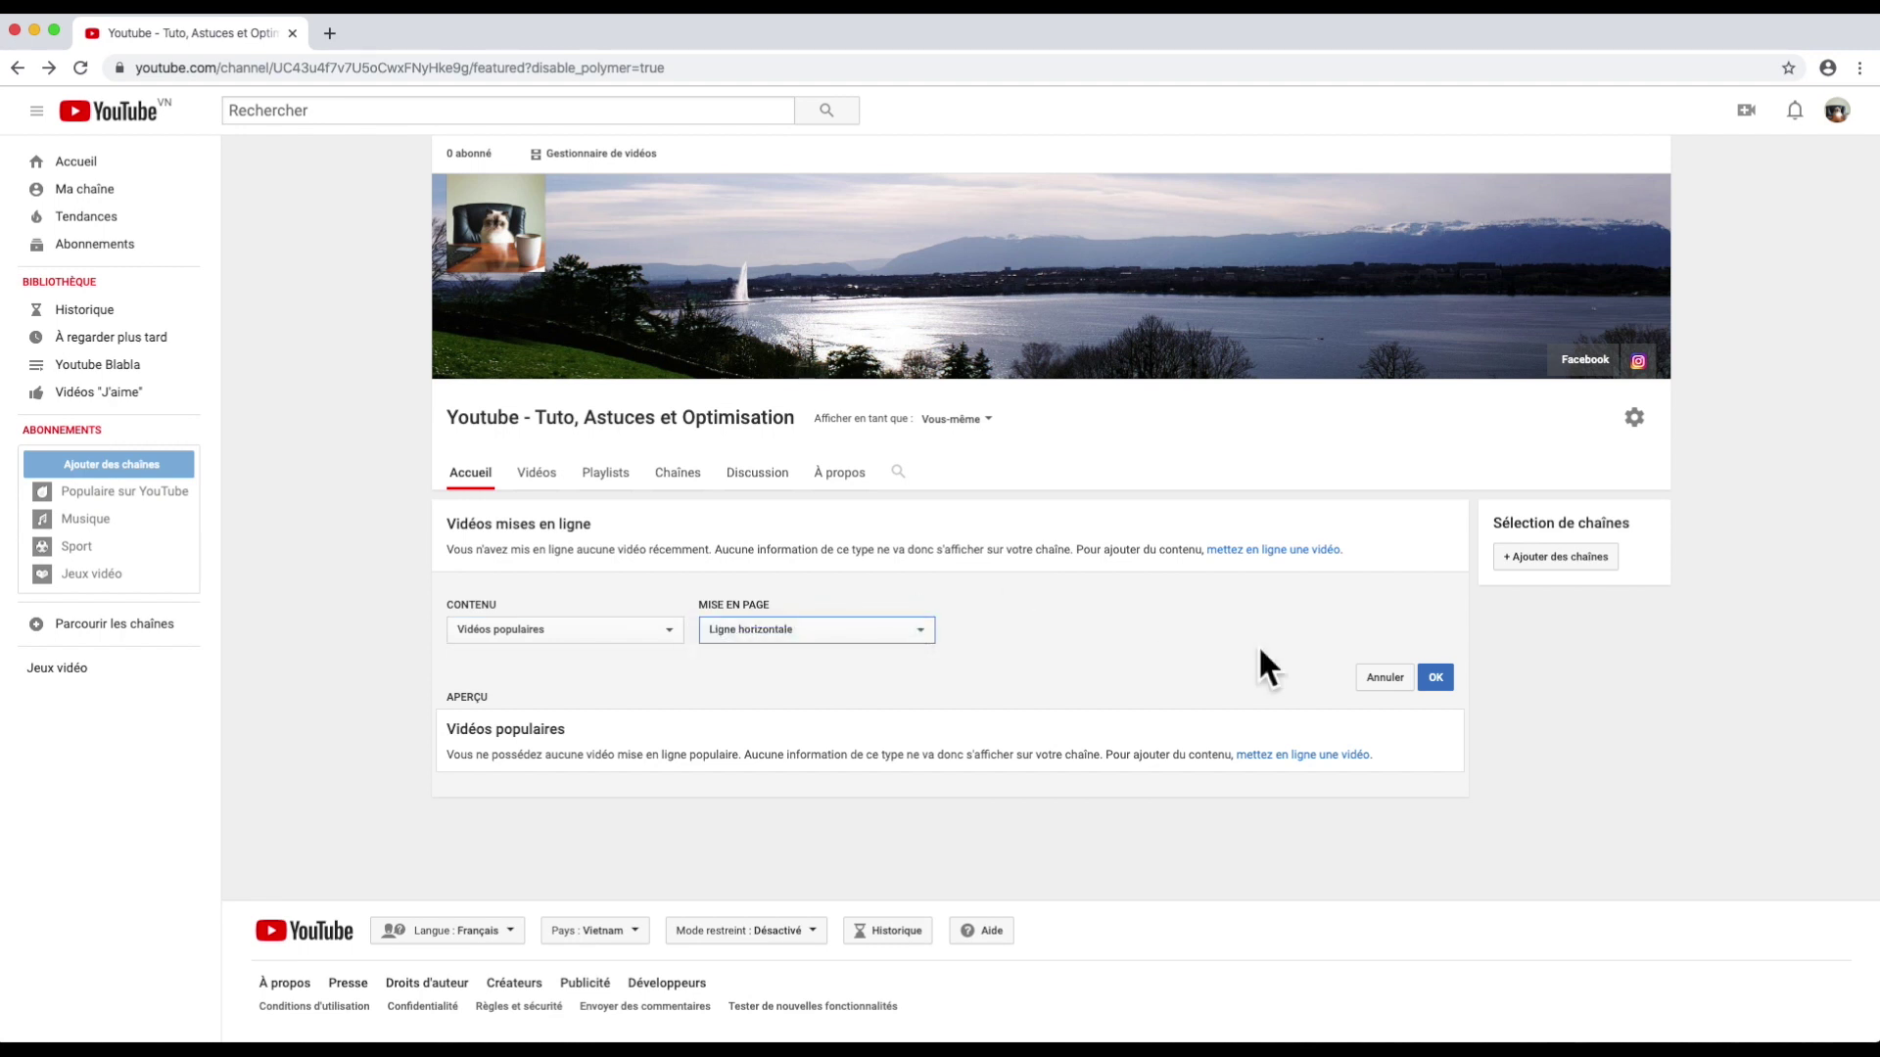
left_click(1435, 676)
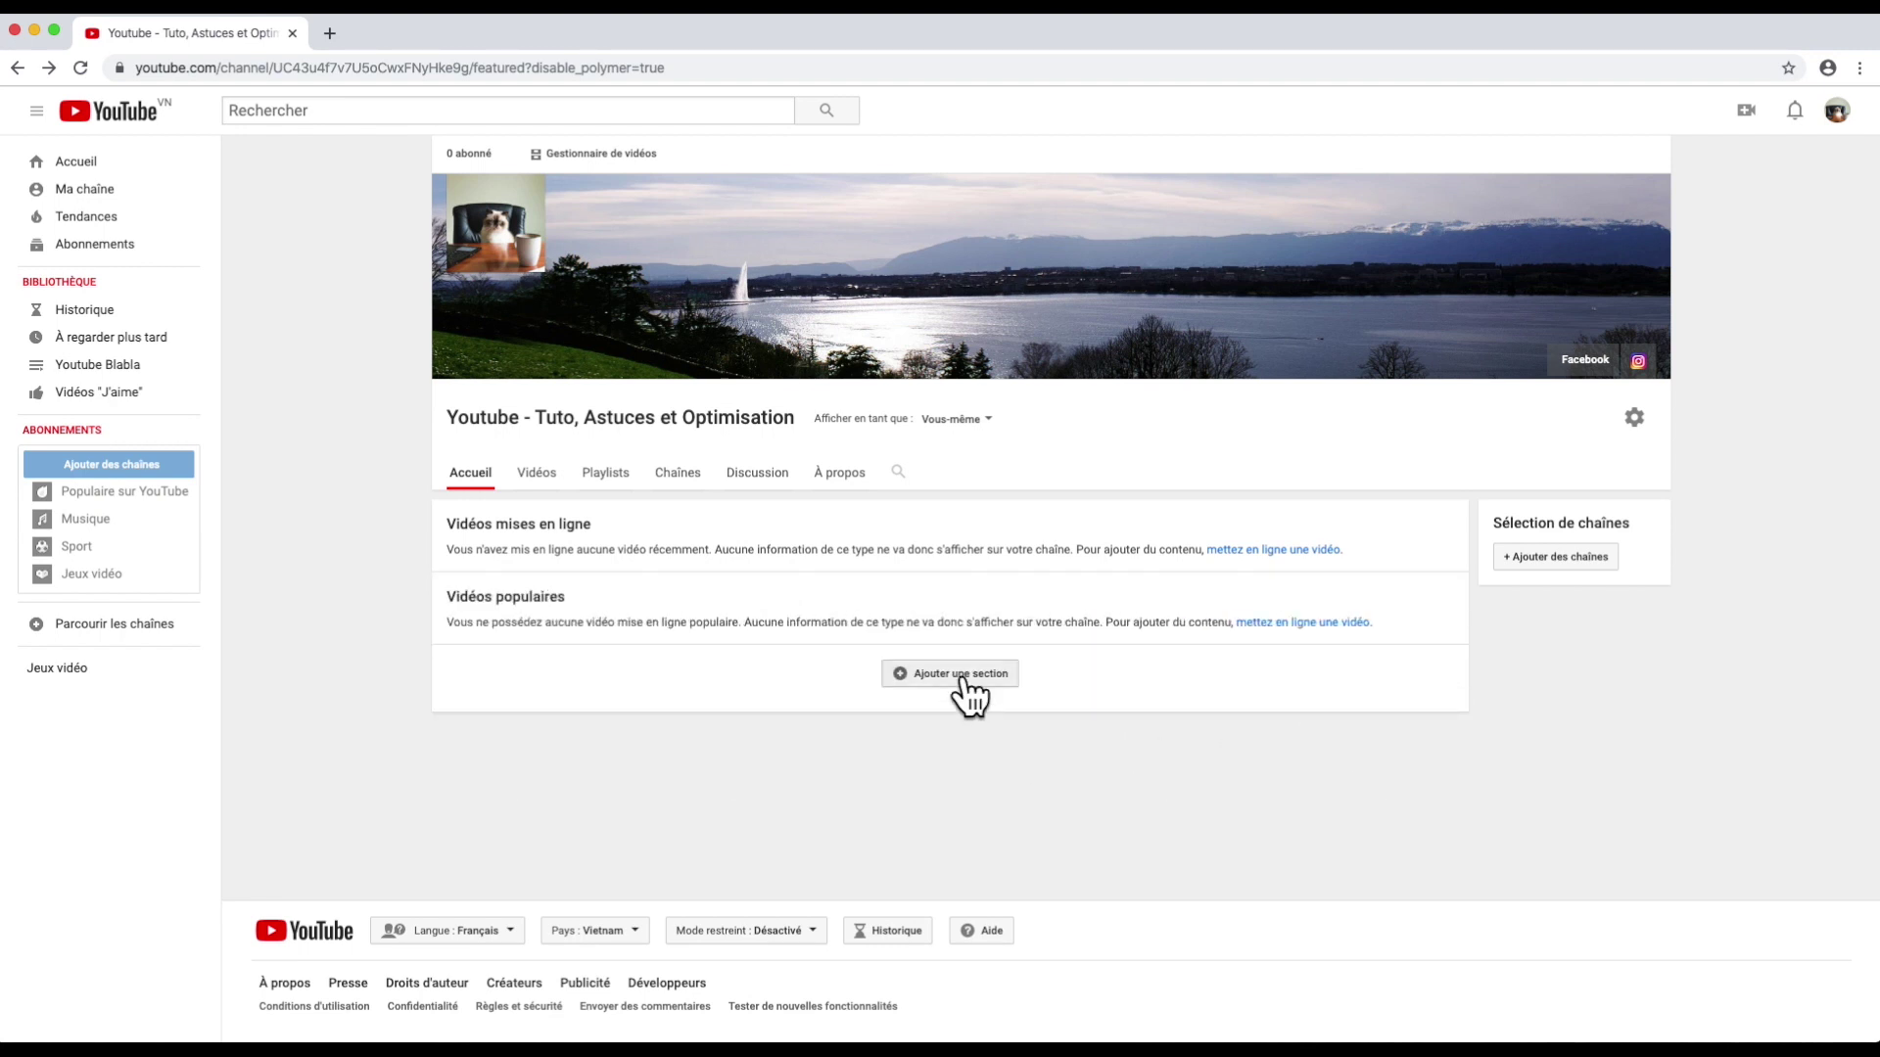
Step: Add another channel home section showing Playlists créées
left_click(965, 673)
left_click(665, 699)
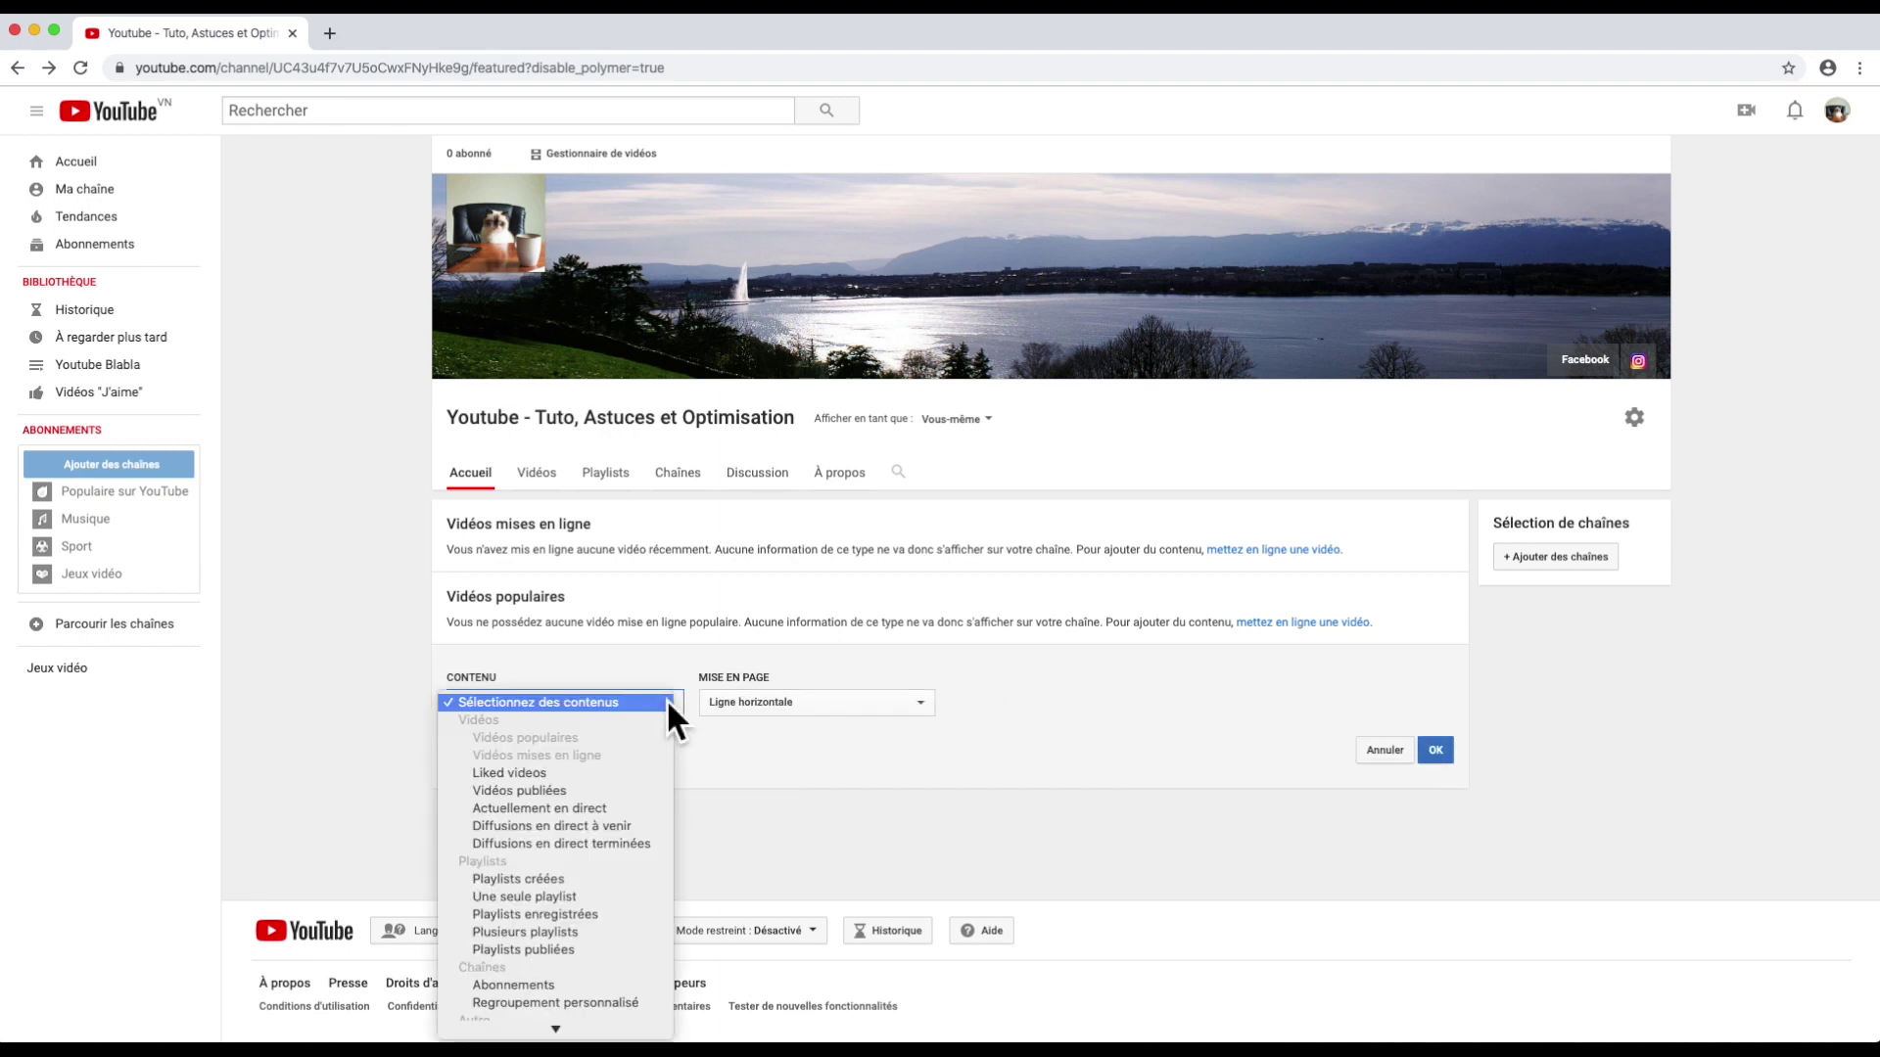
left_click(637, 879)
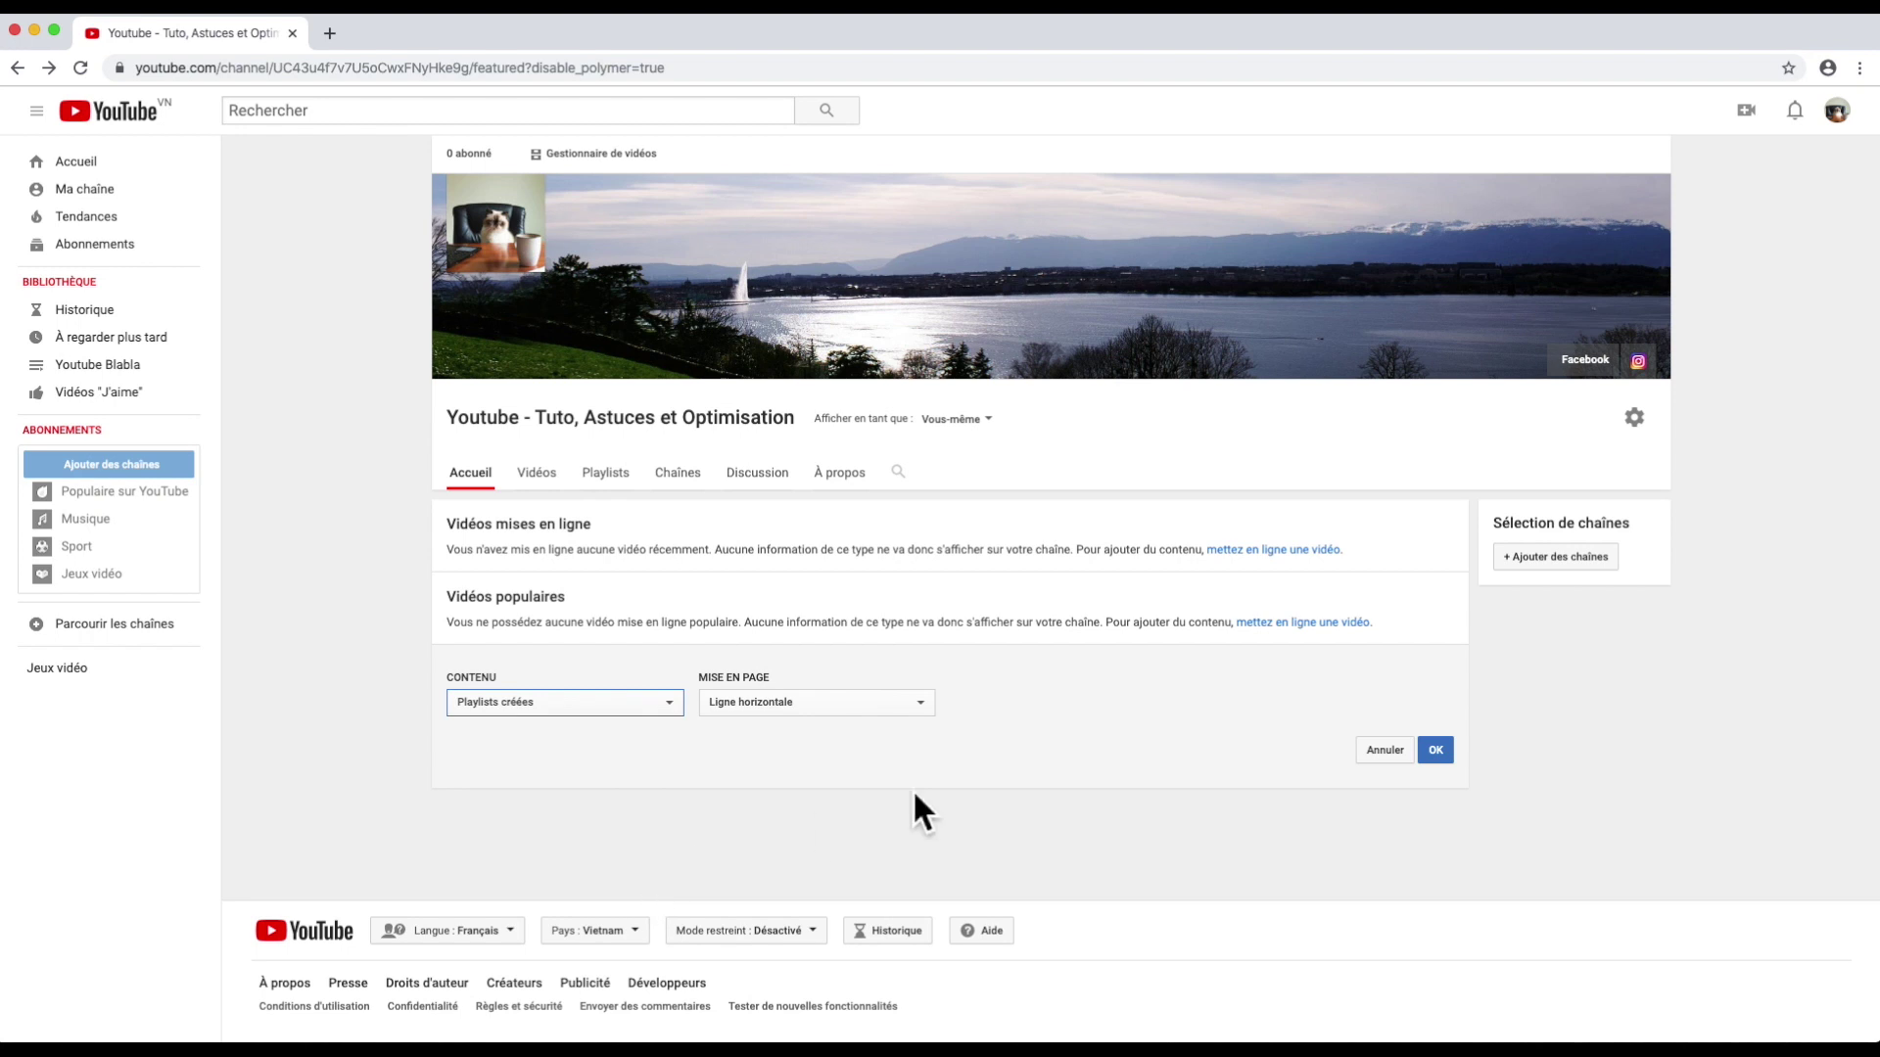
left_click(1436, 750)
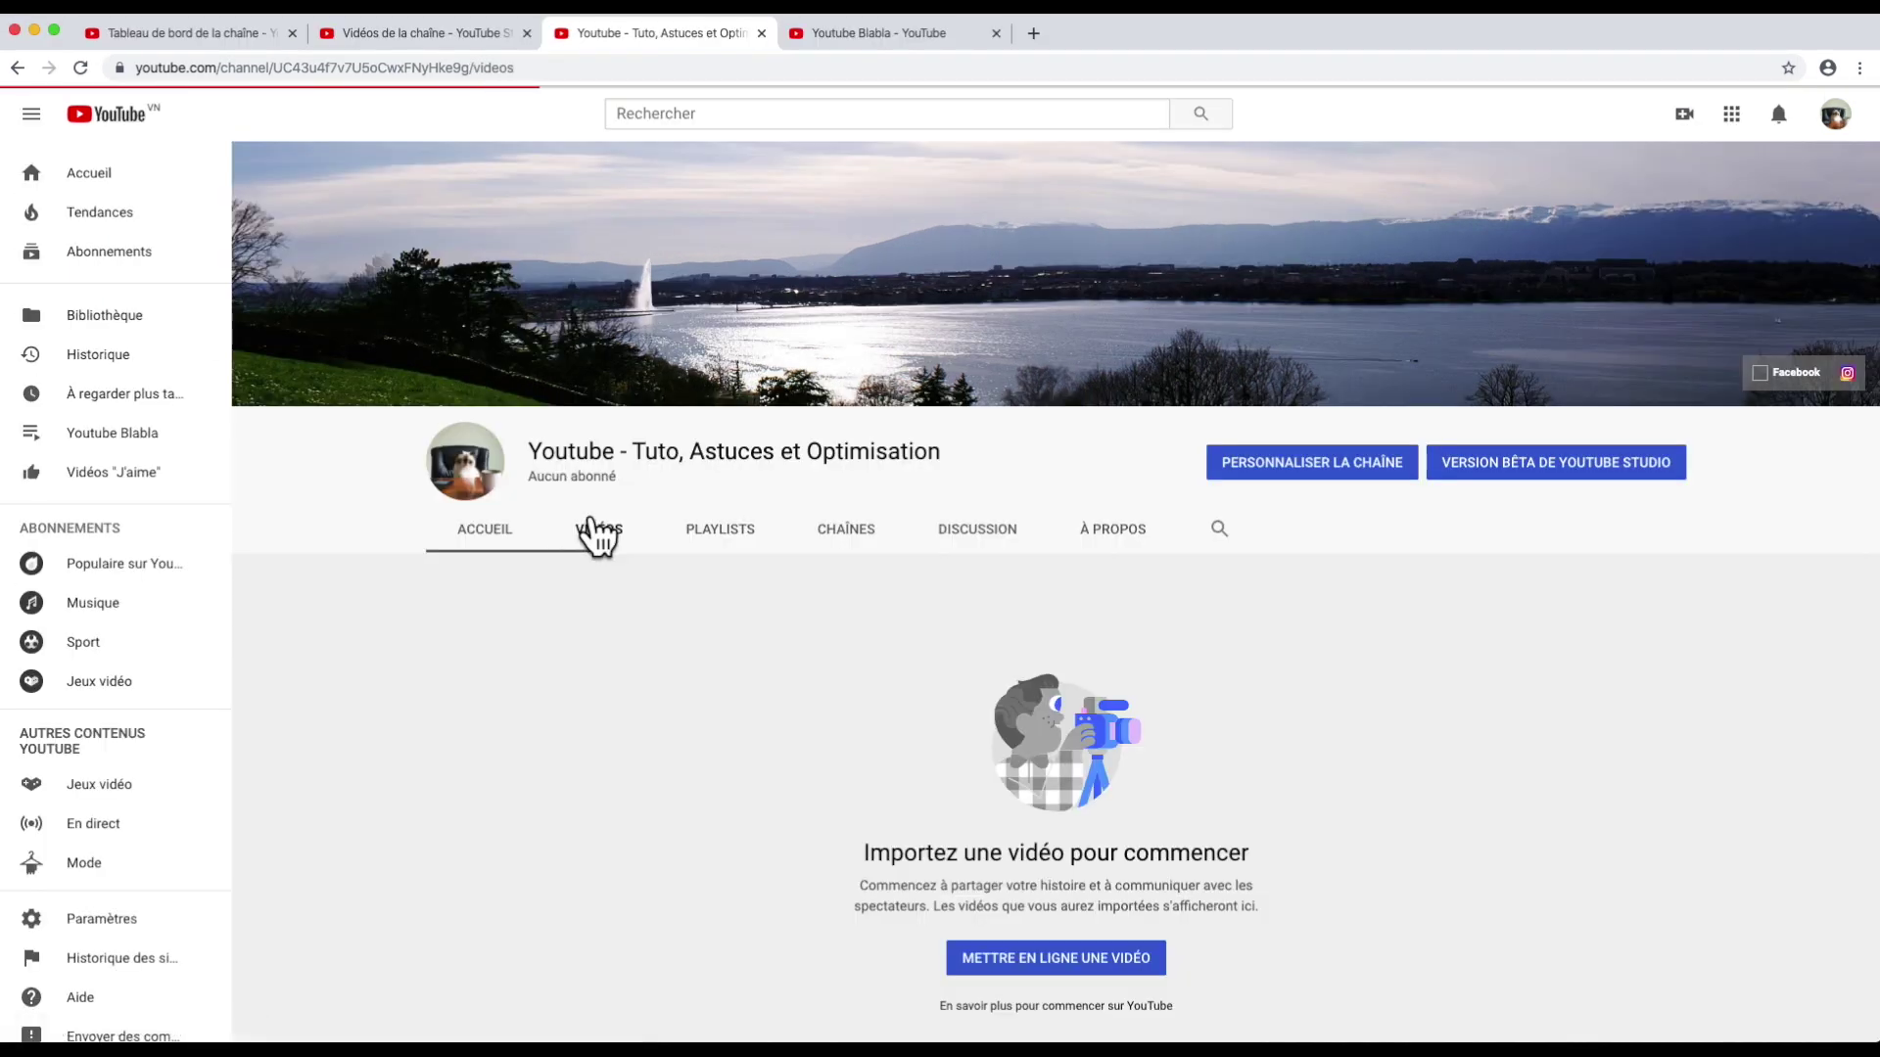
Step: Change the Youtube Blabla playlist's visibility from Privée to Publique
left_click(594, 534)
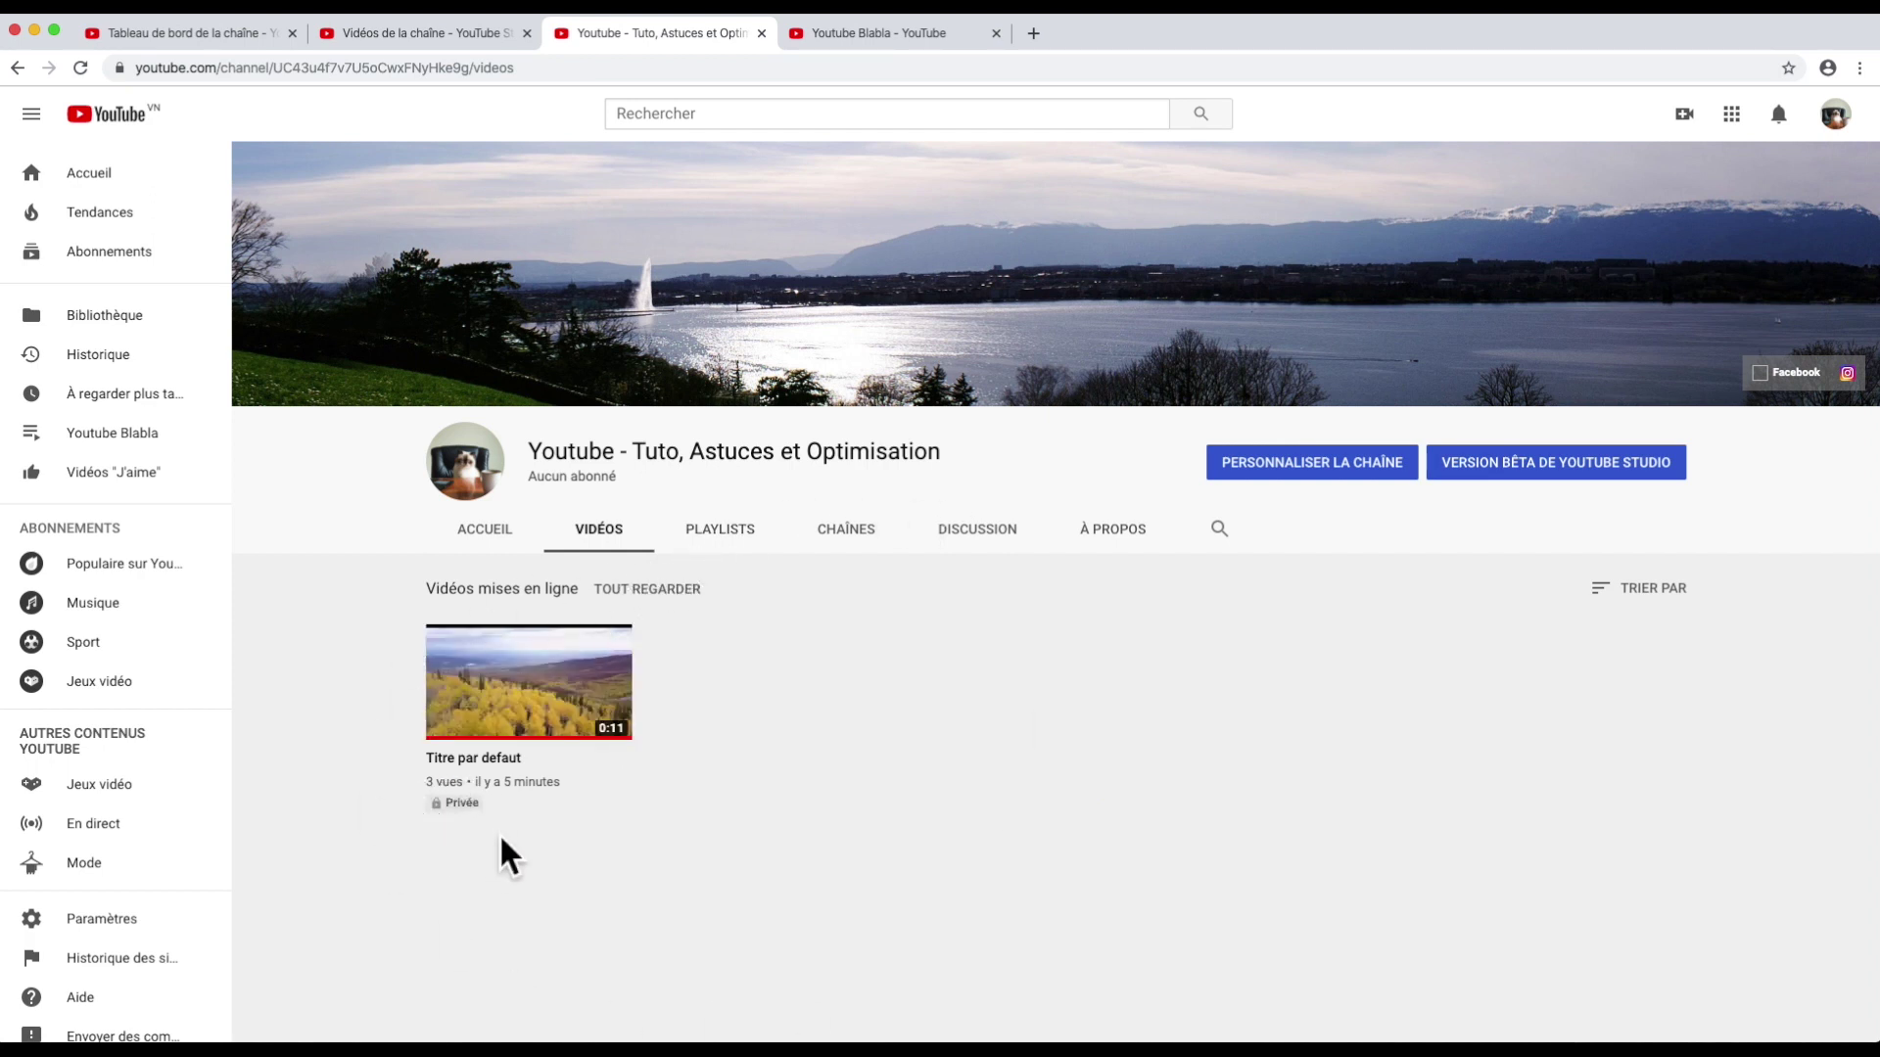
left_click(702, 528)
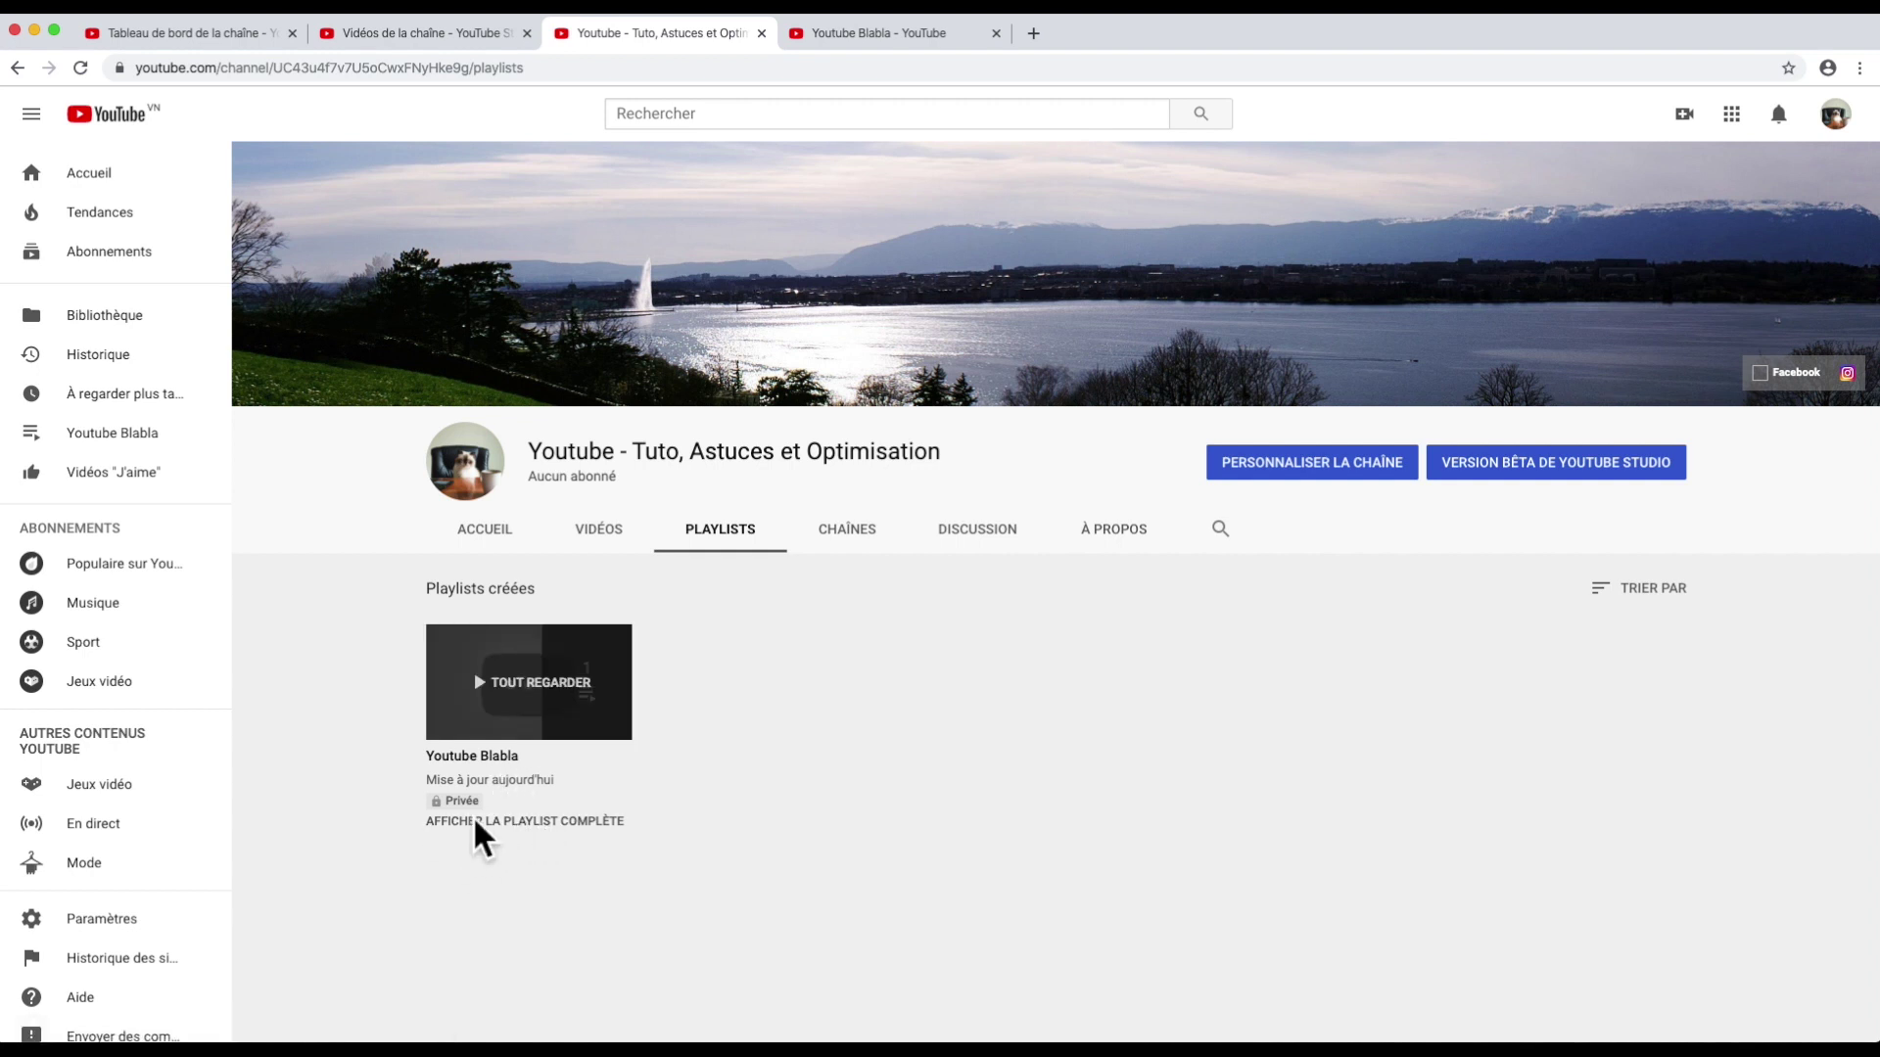
left_click(590, 821)
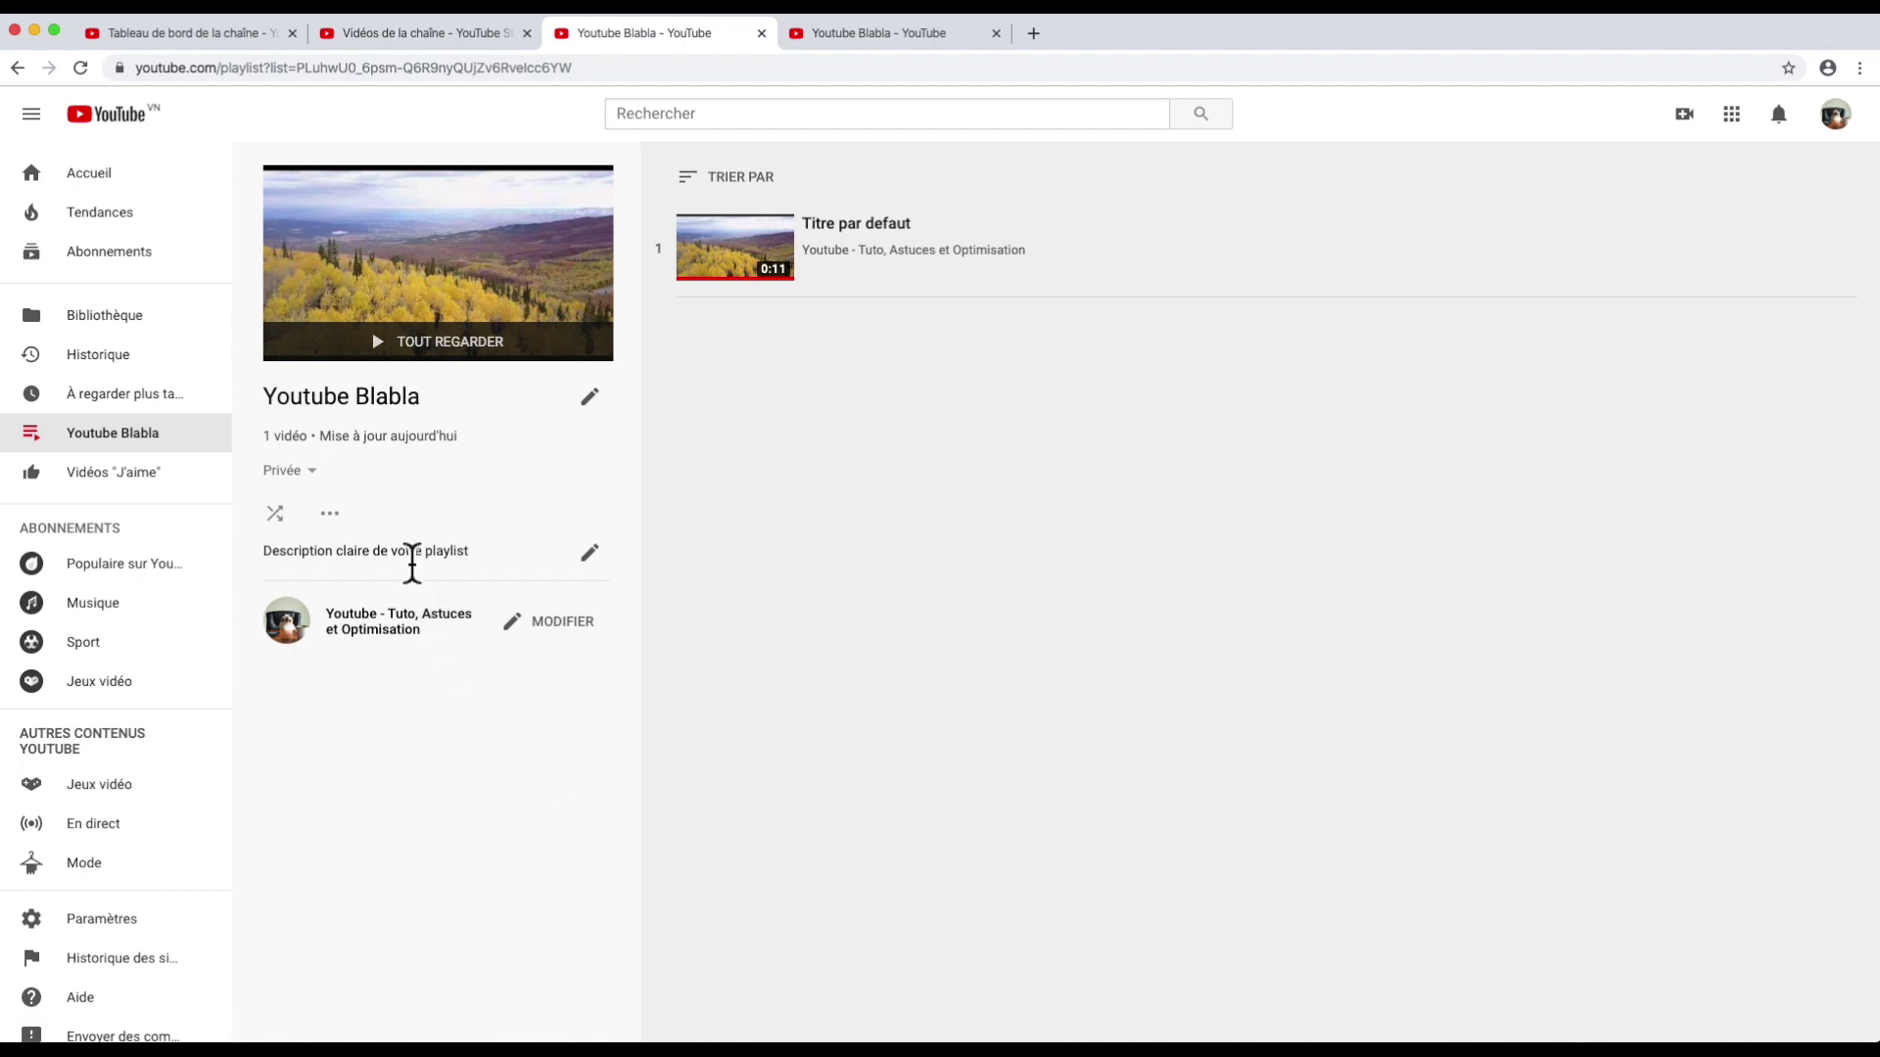
left_click(314, 472)
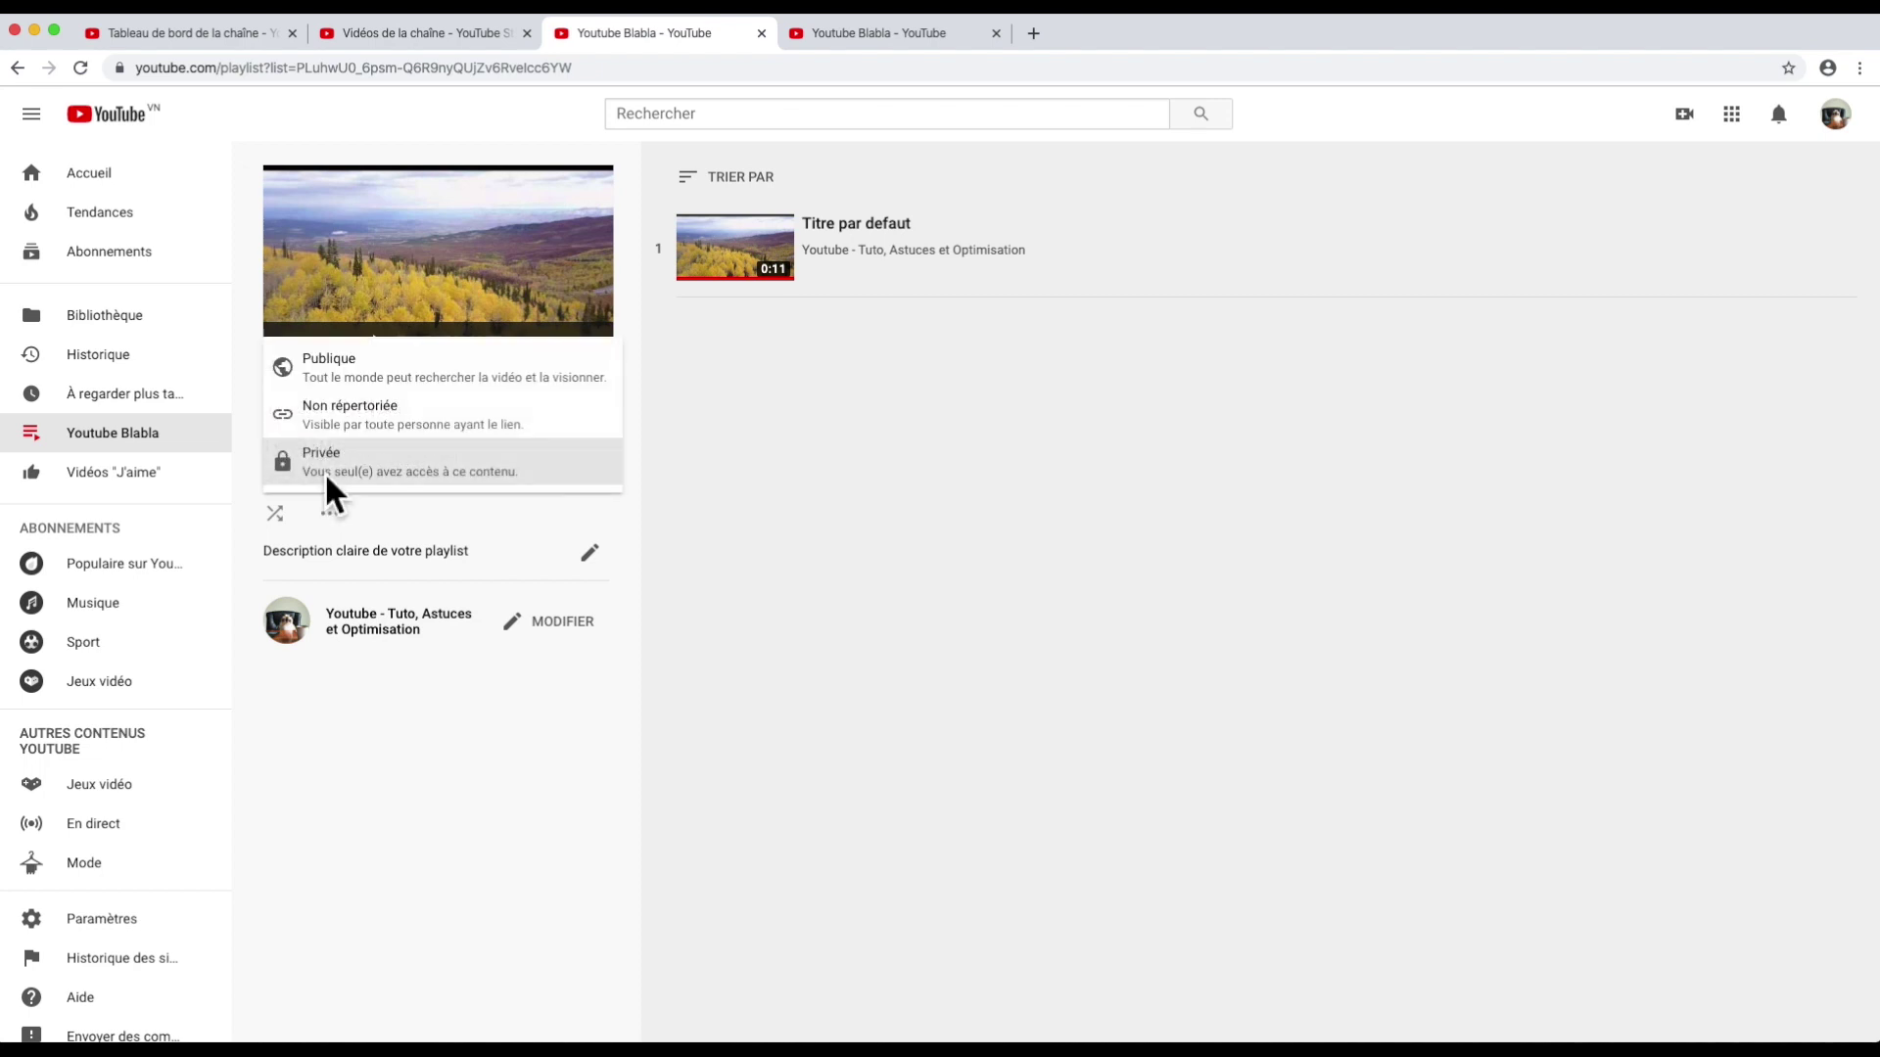
left_click(347, 378)
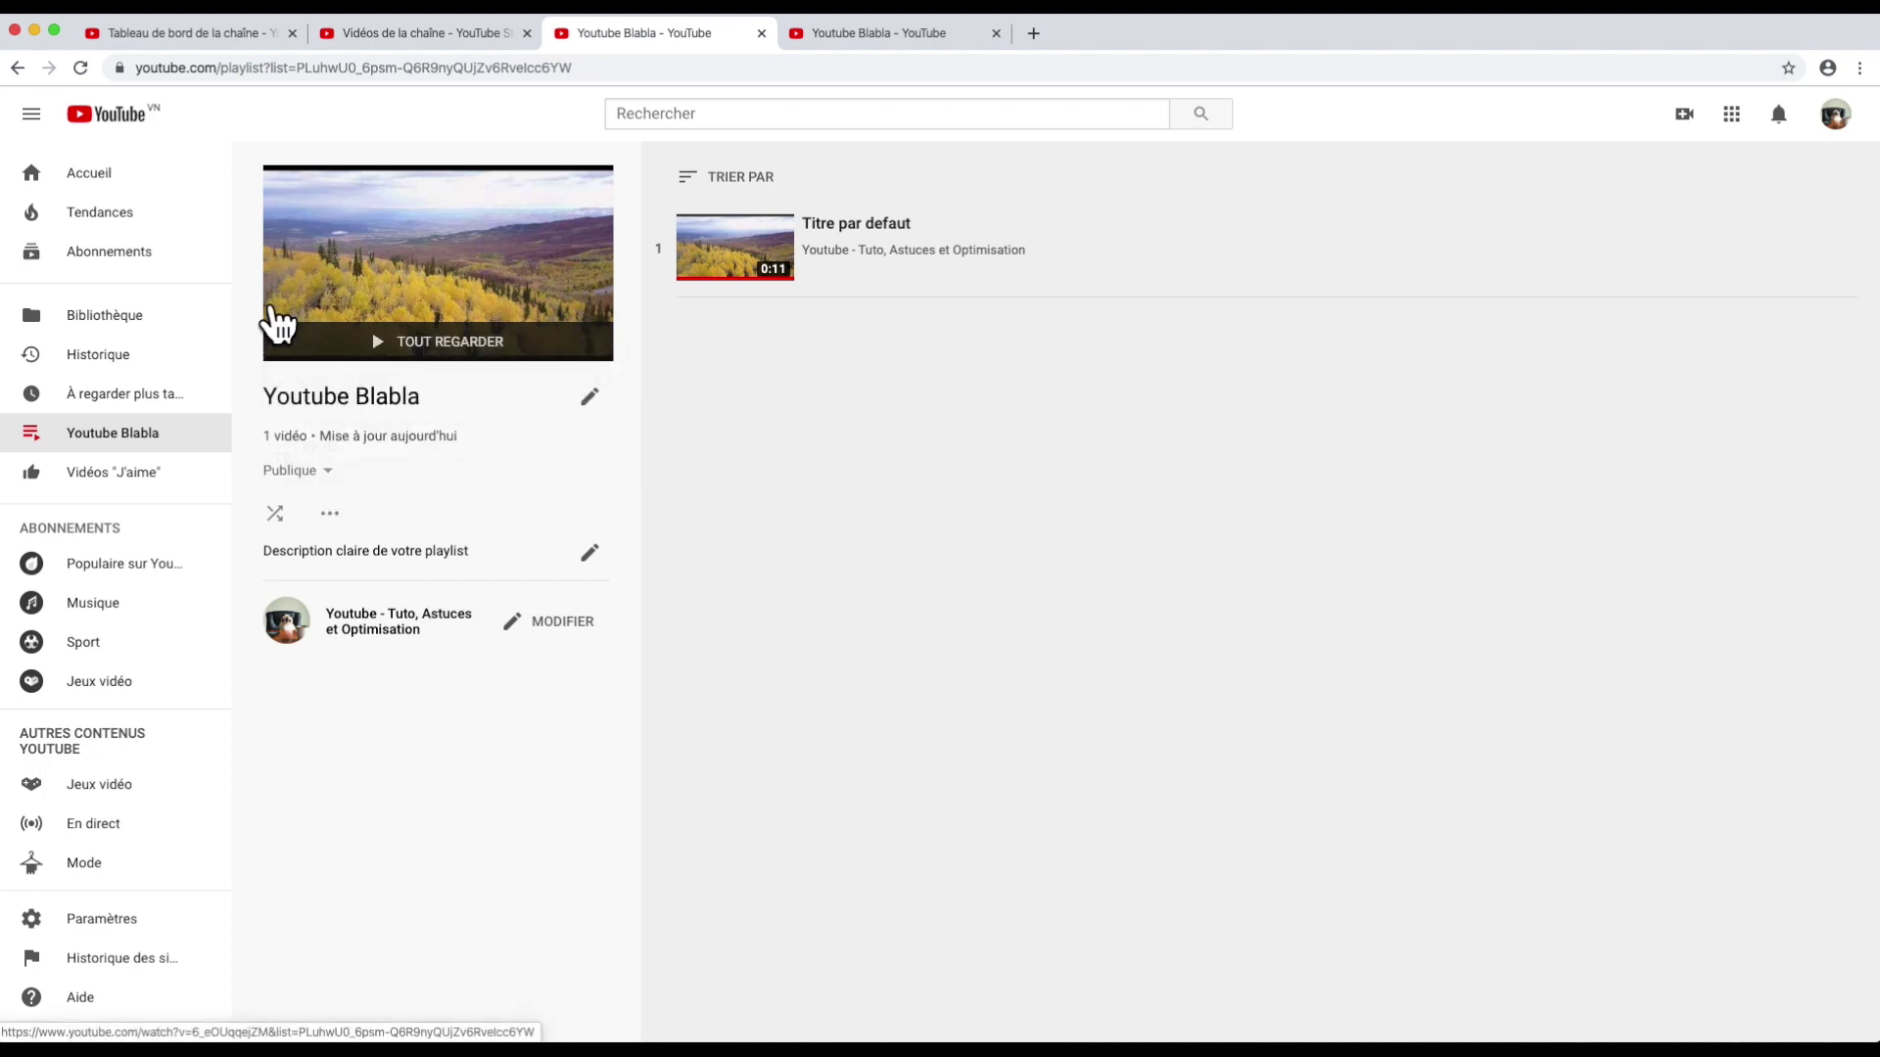
Step: Reload the channel page and open the uploaded video Titre par defaut from VIDÉOS
left_click(18, 66)
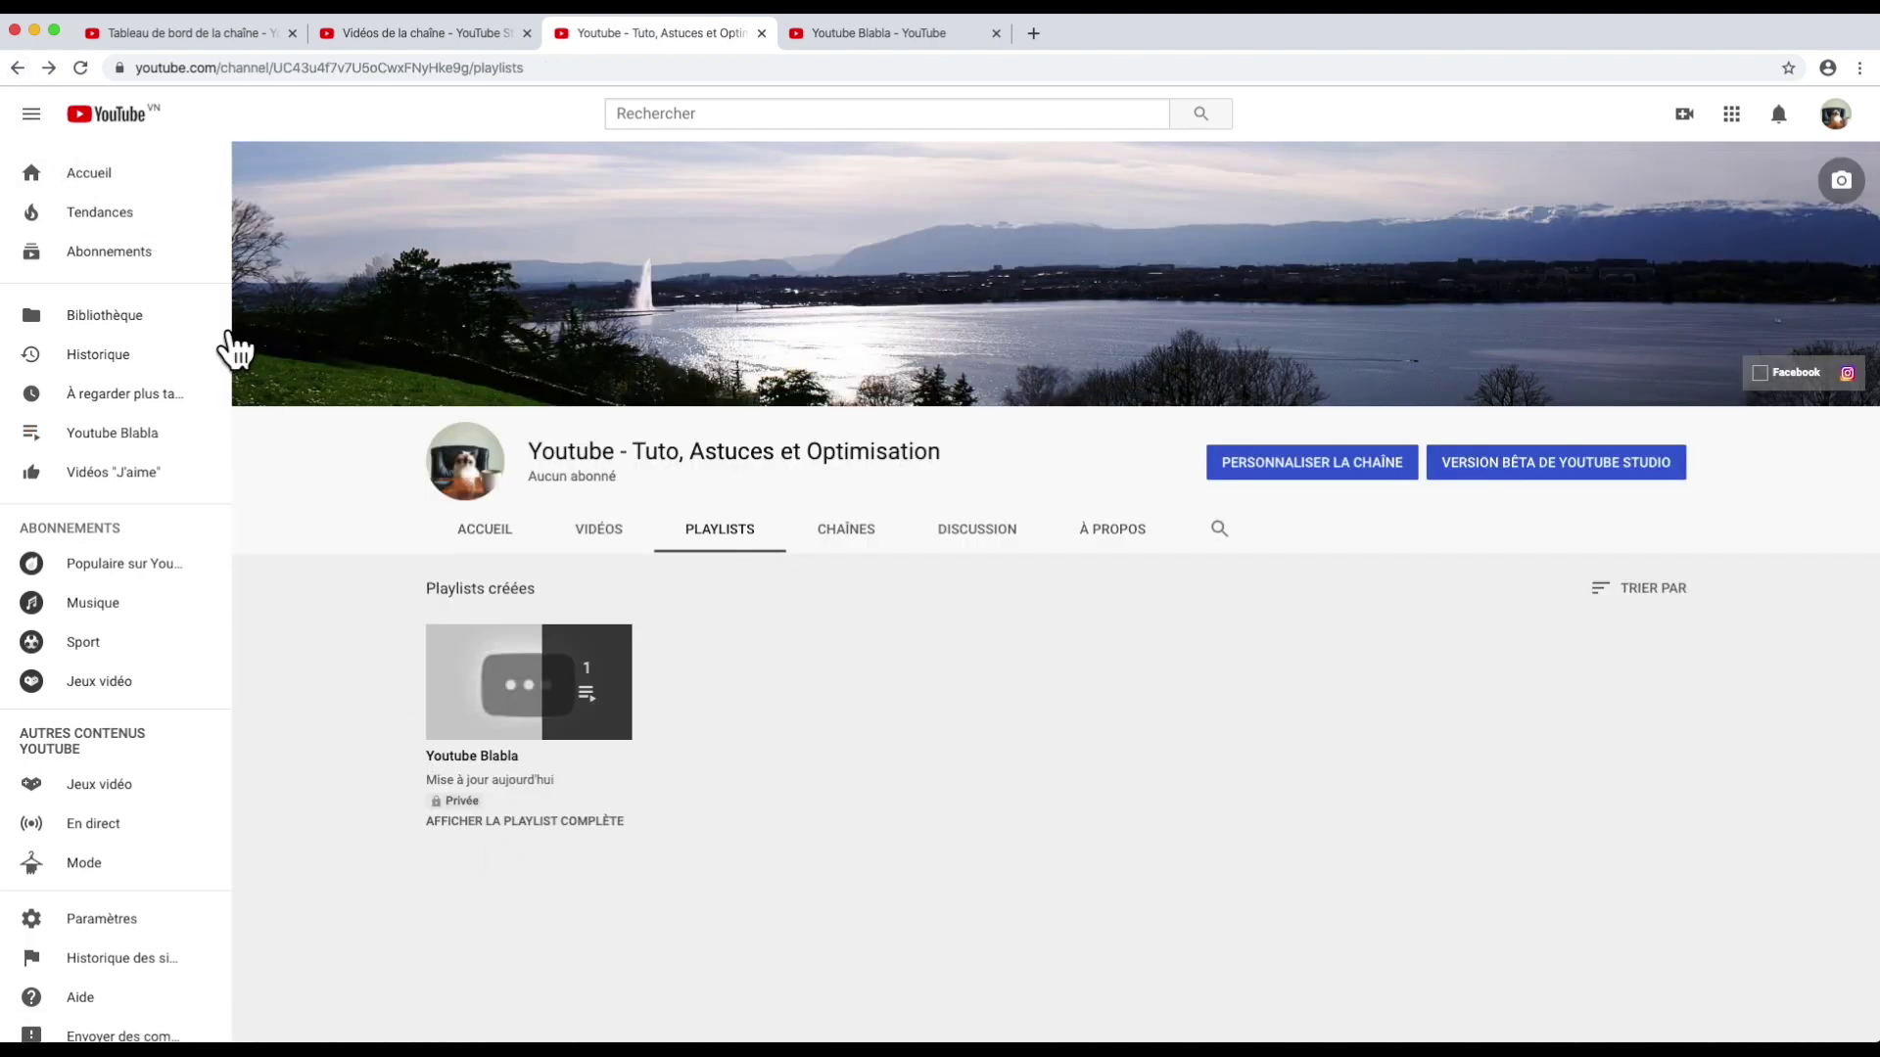
left_click(80, 68)
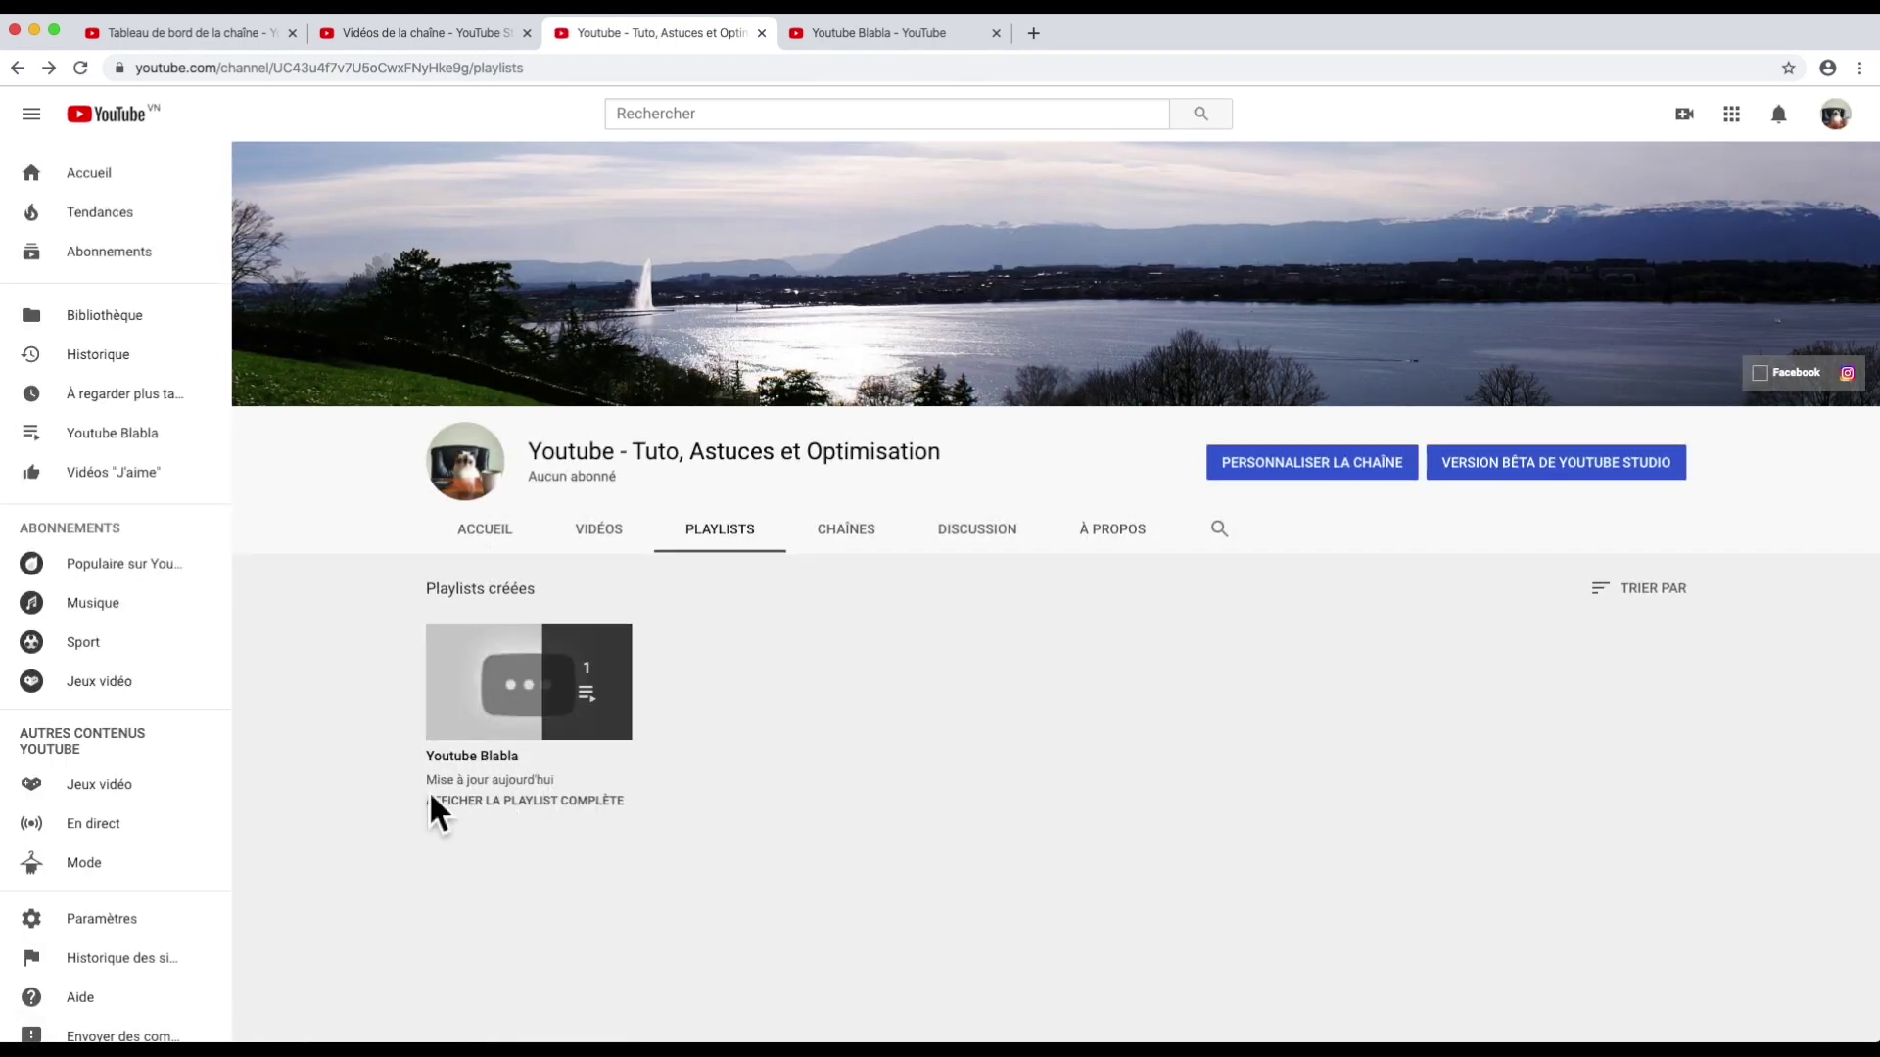
left_click(584, 533)
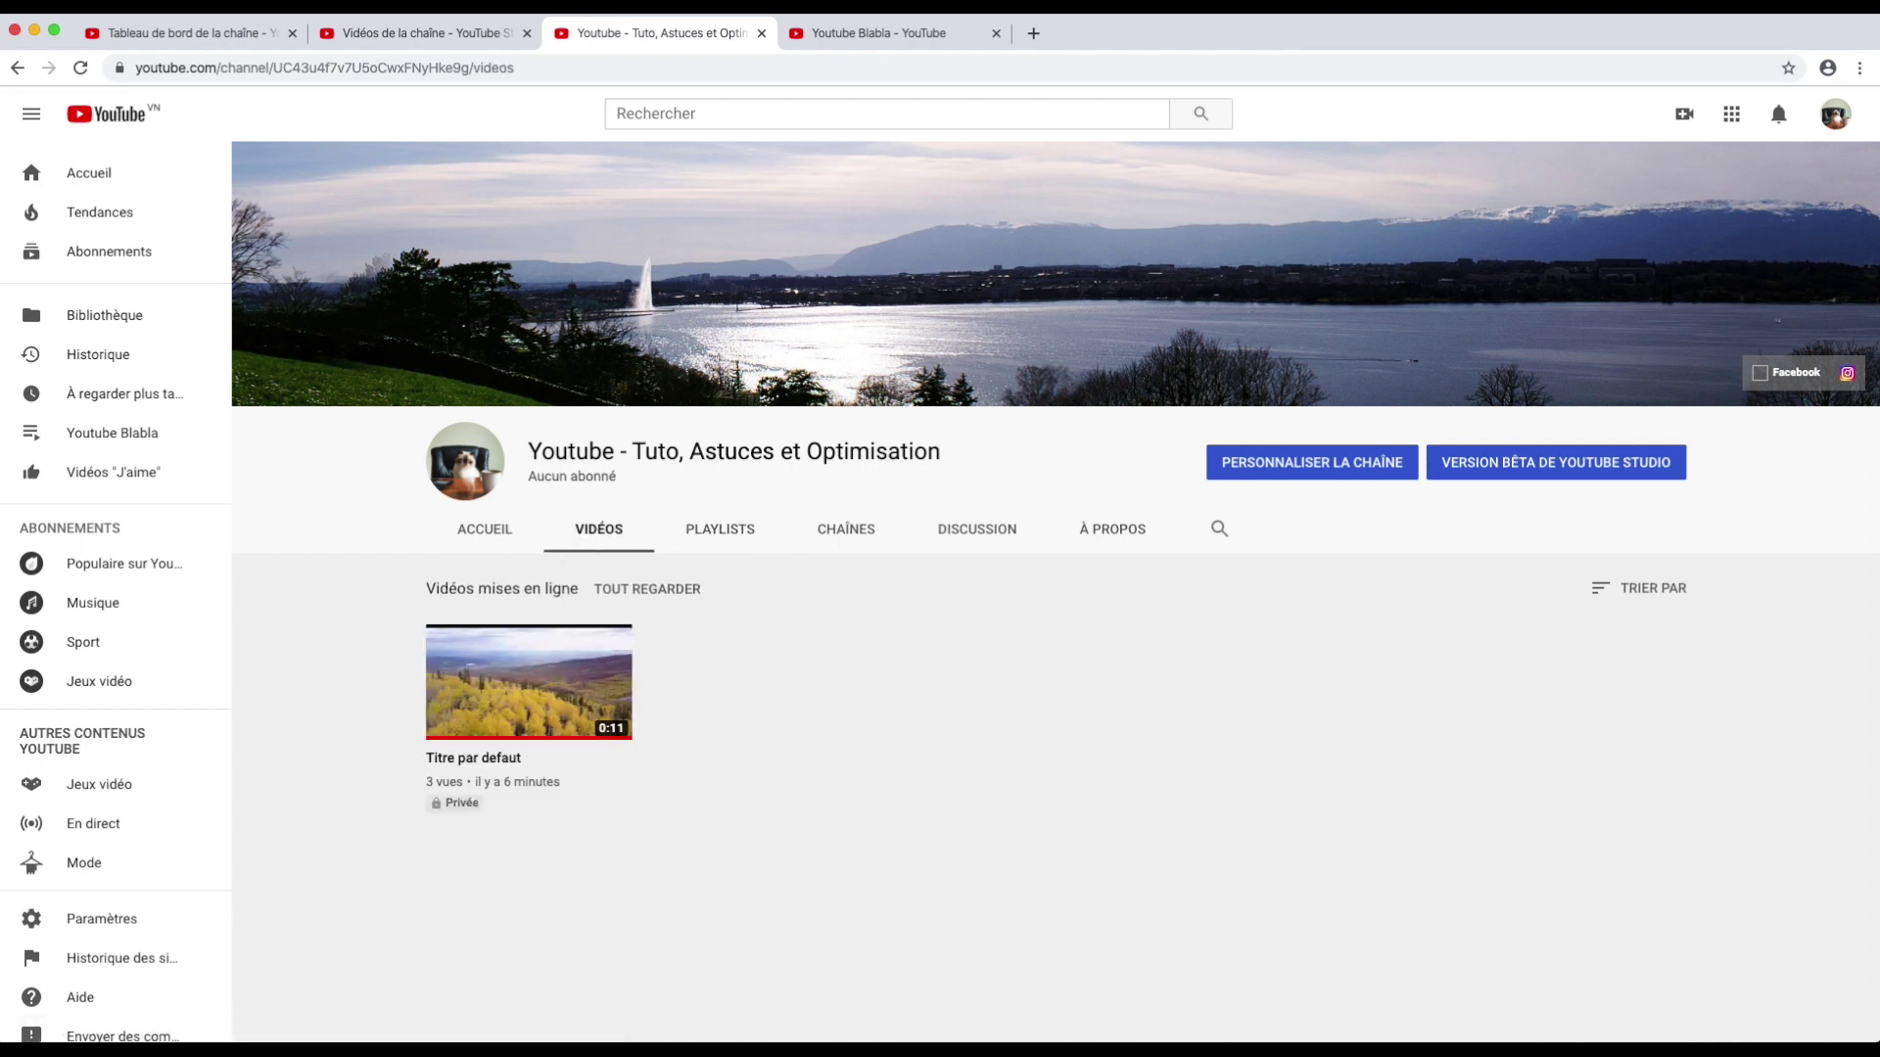
left_click(475, 799)
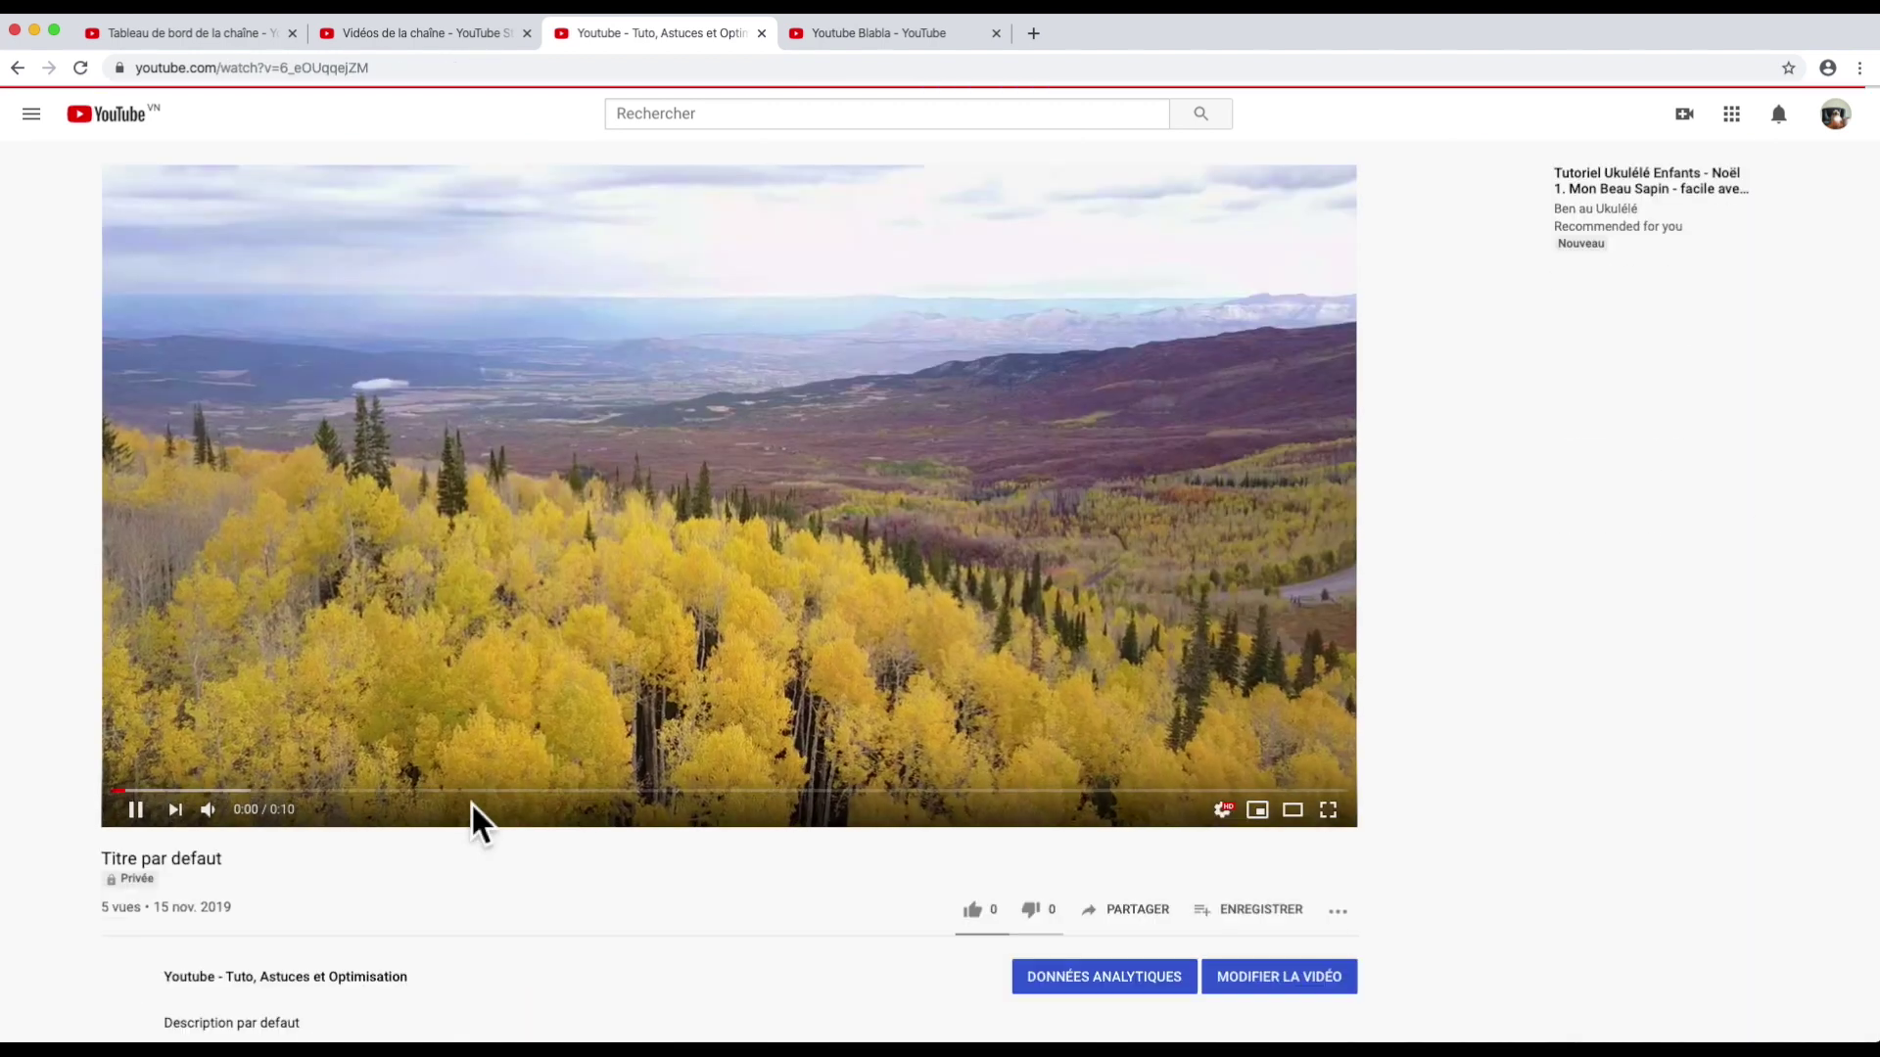
Step: Set Titre par defaut's visibility to Publique and save the changes
left_click(1241, 990)
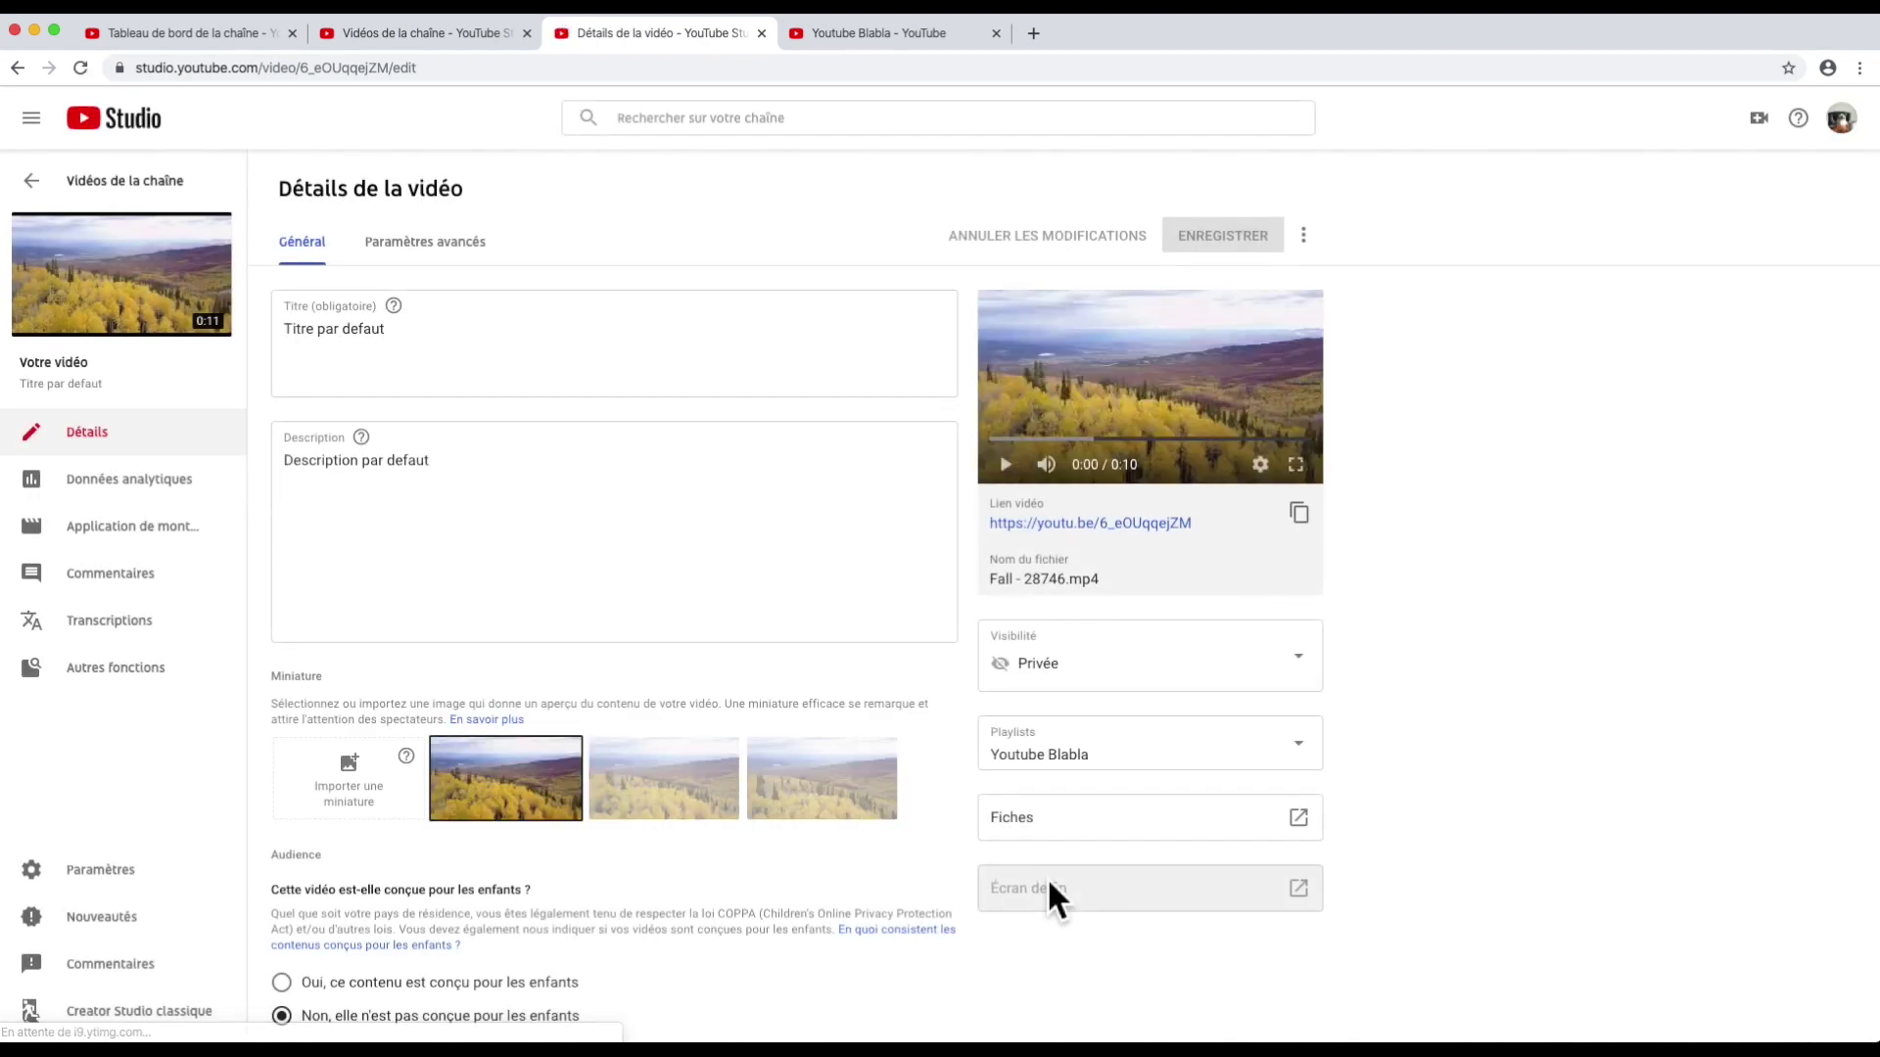
left_click(1179, 670)
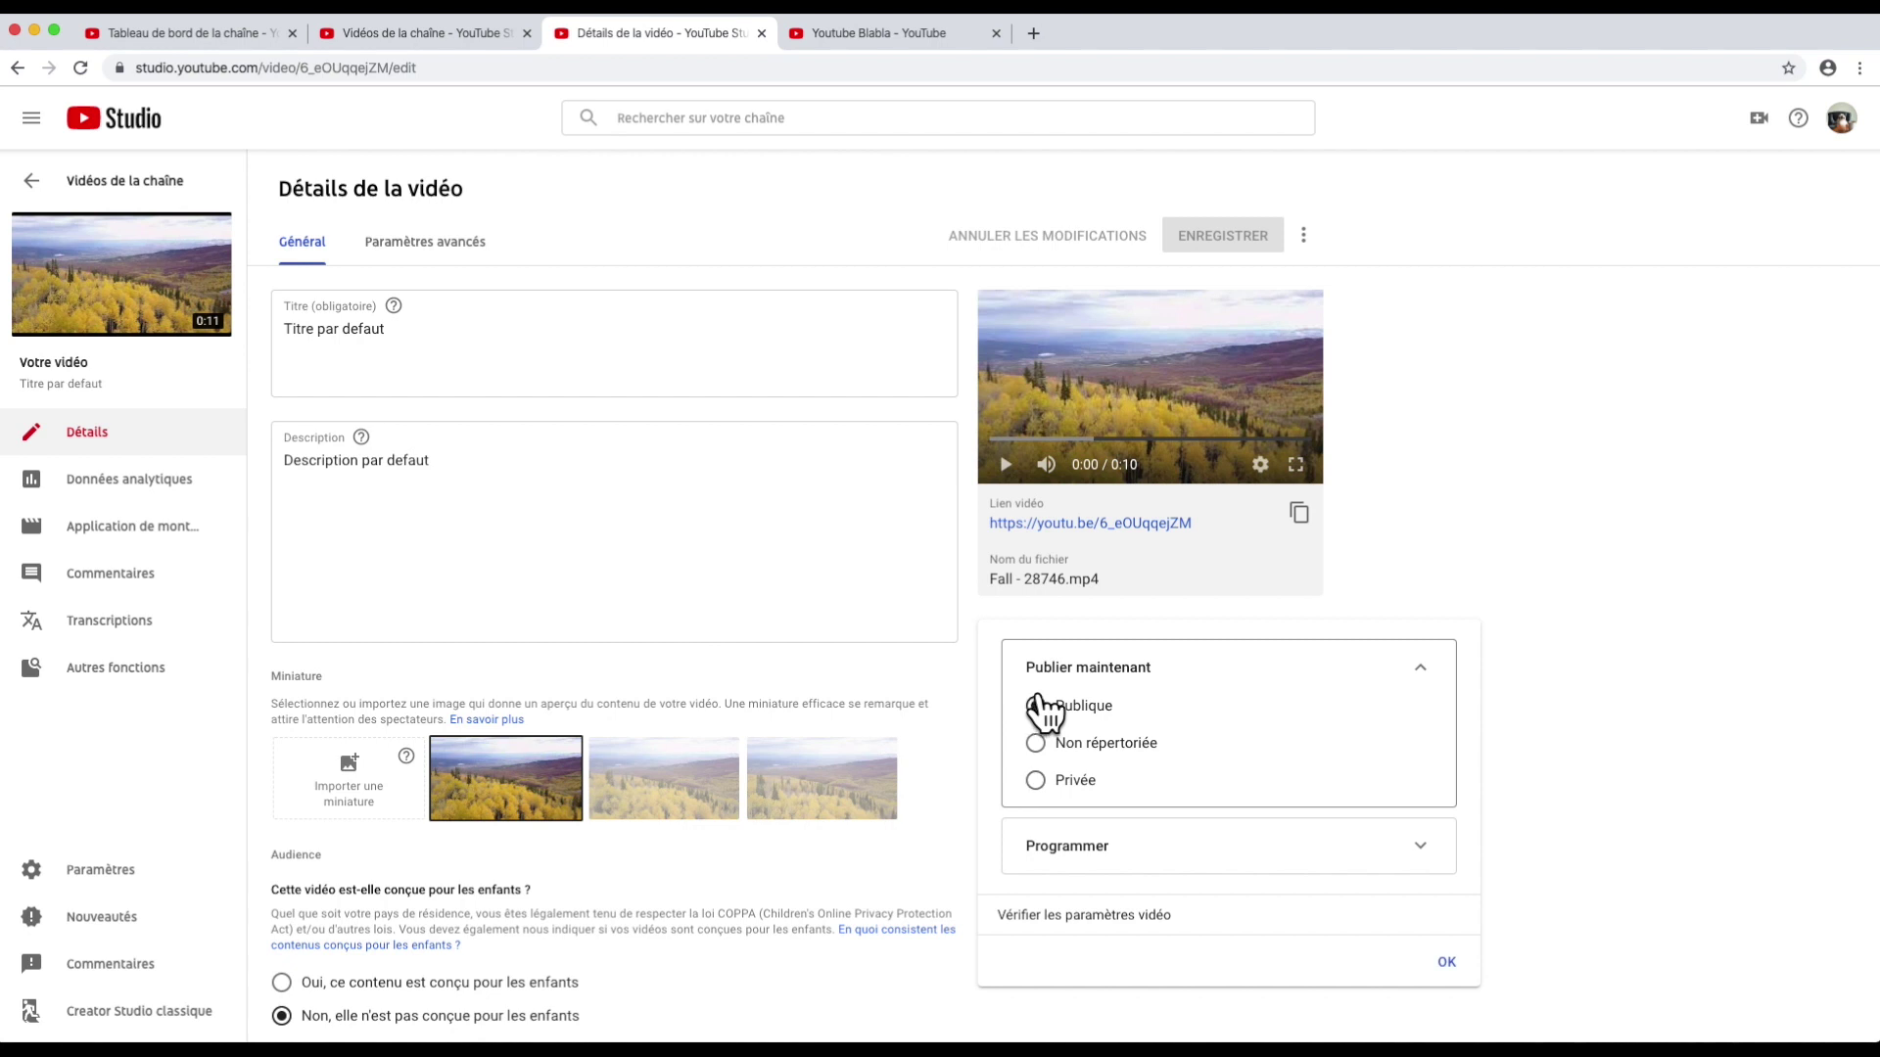
left_click(1426, 682)
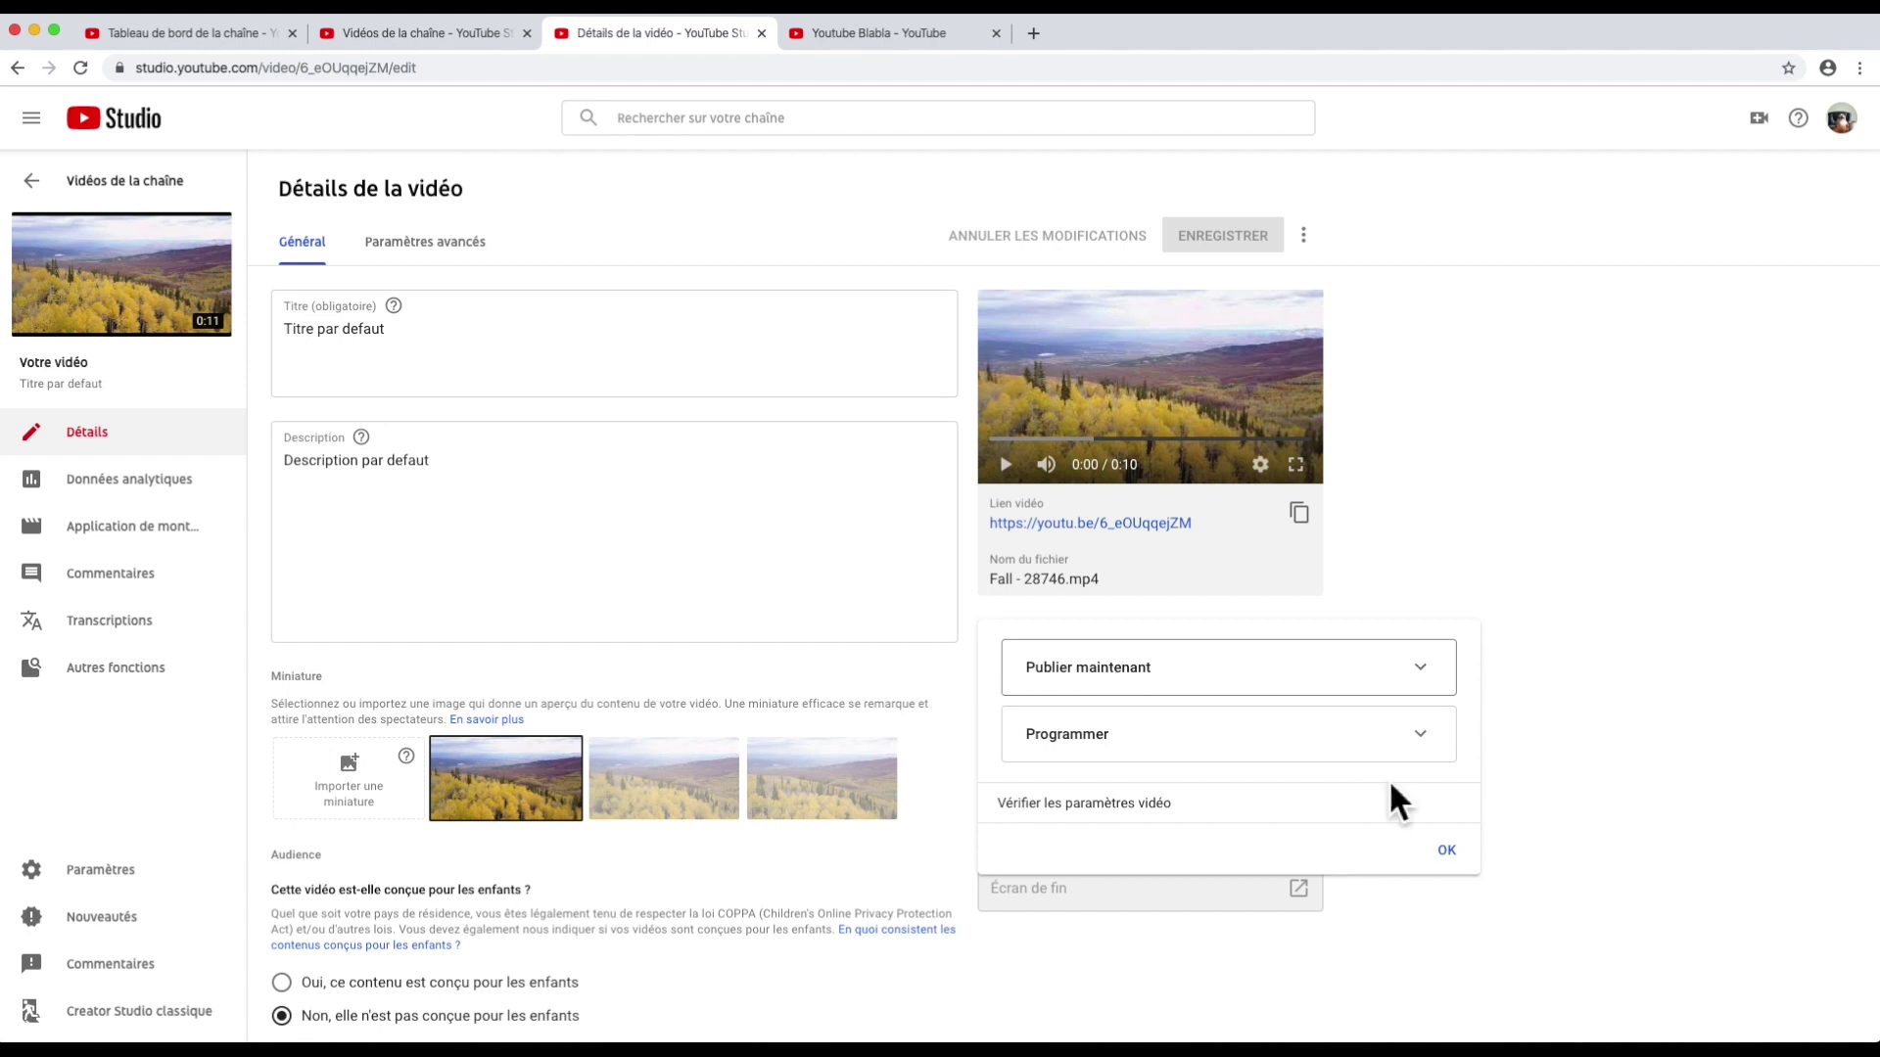
left_click(1447, 850)
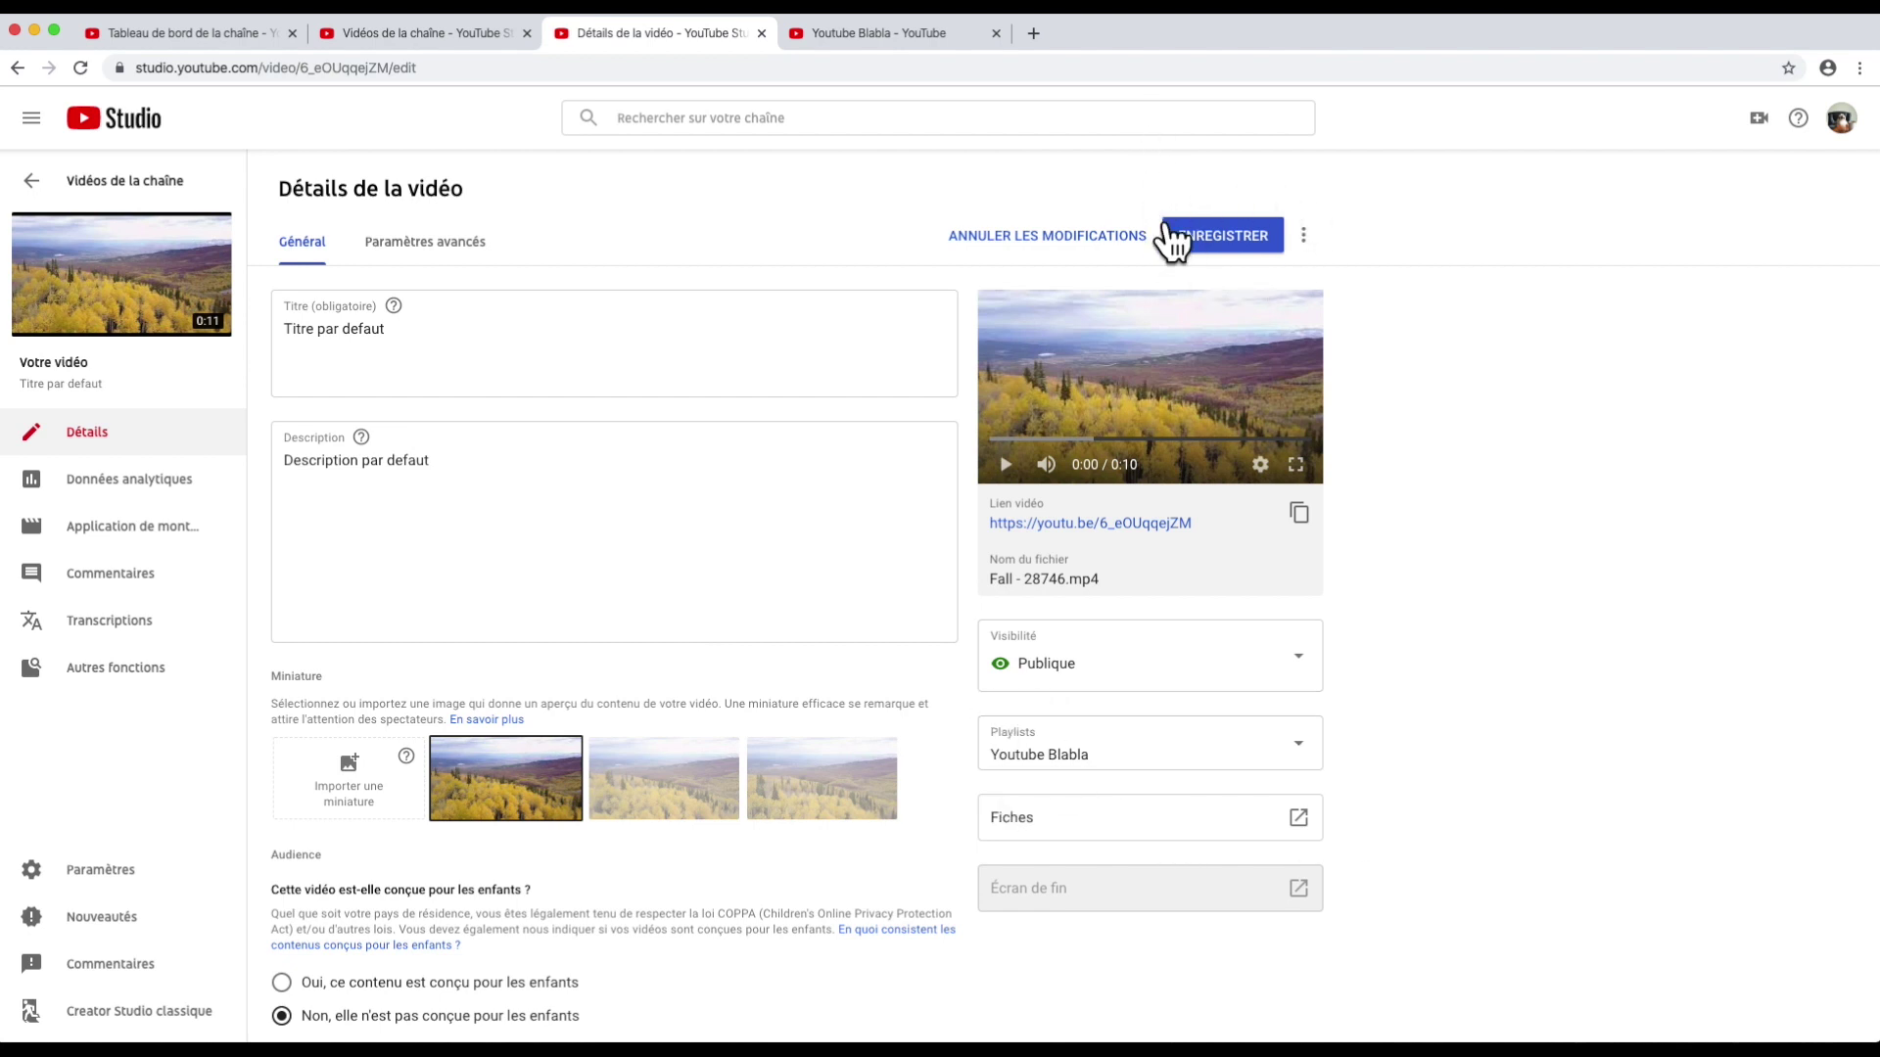
left_click(1226, 238)
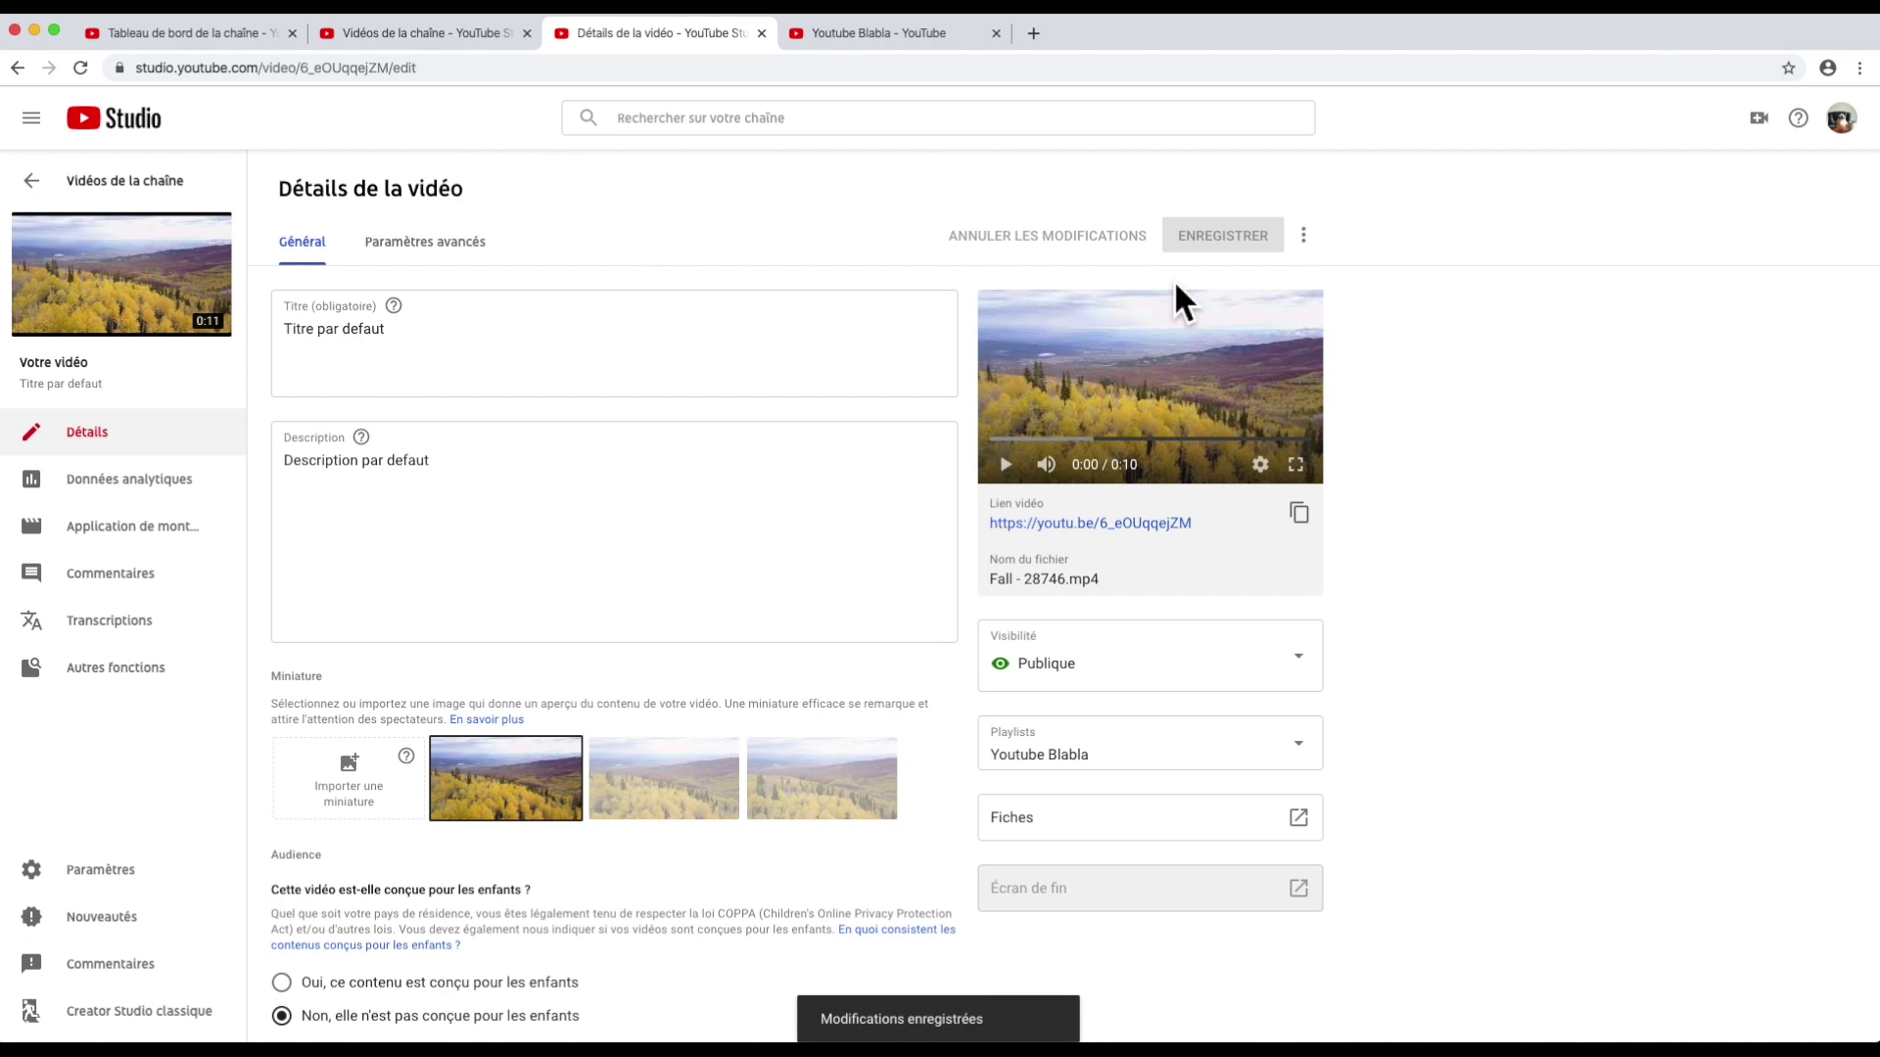
Step: Open the public channel page in a new tab and scroll through its sections
left_click(32, 181)
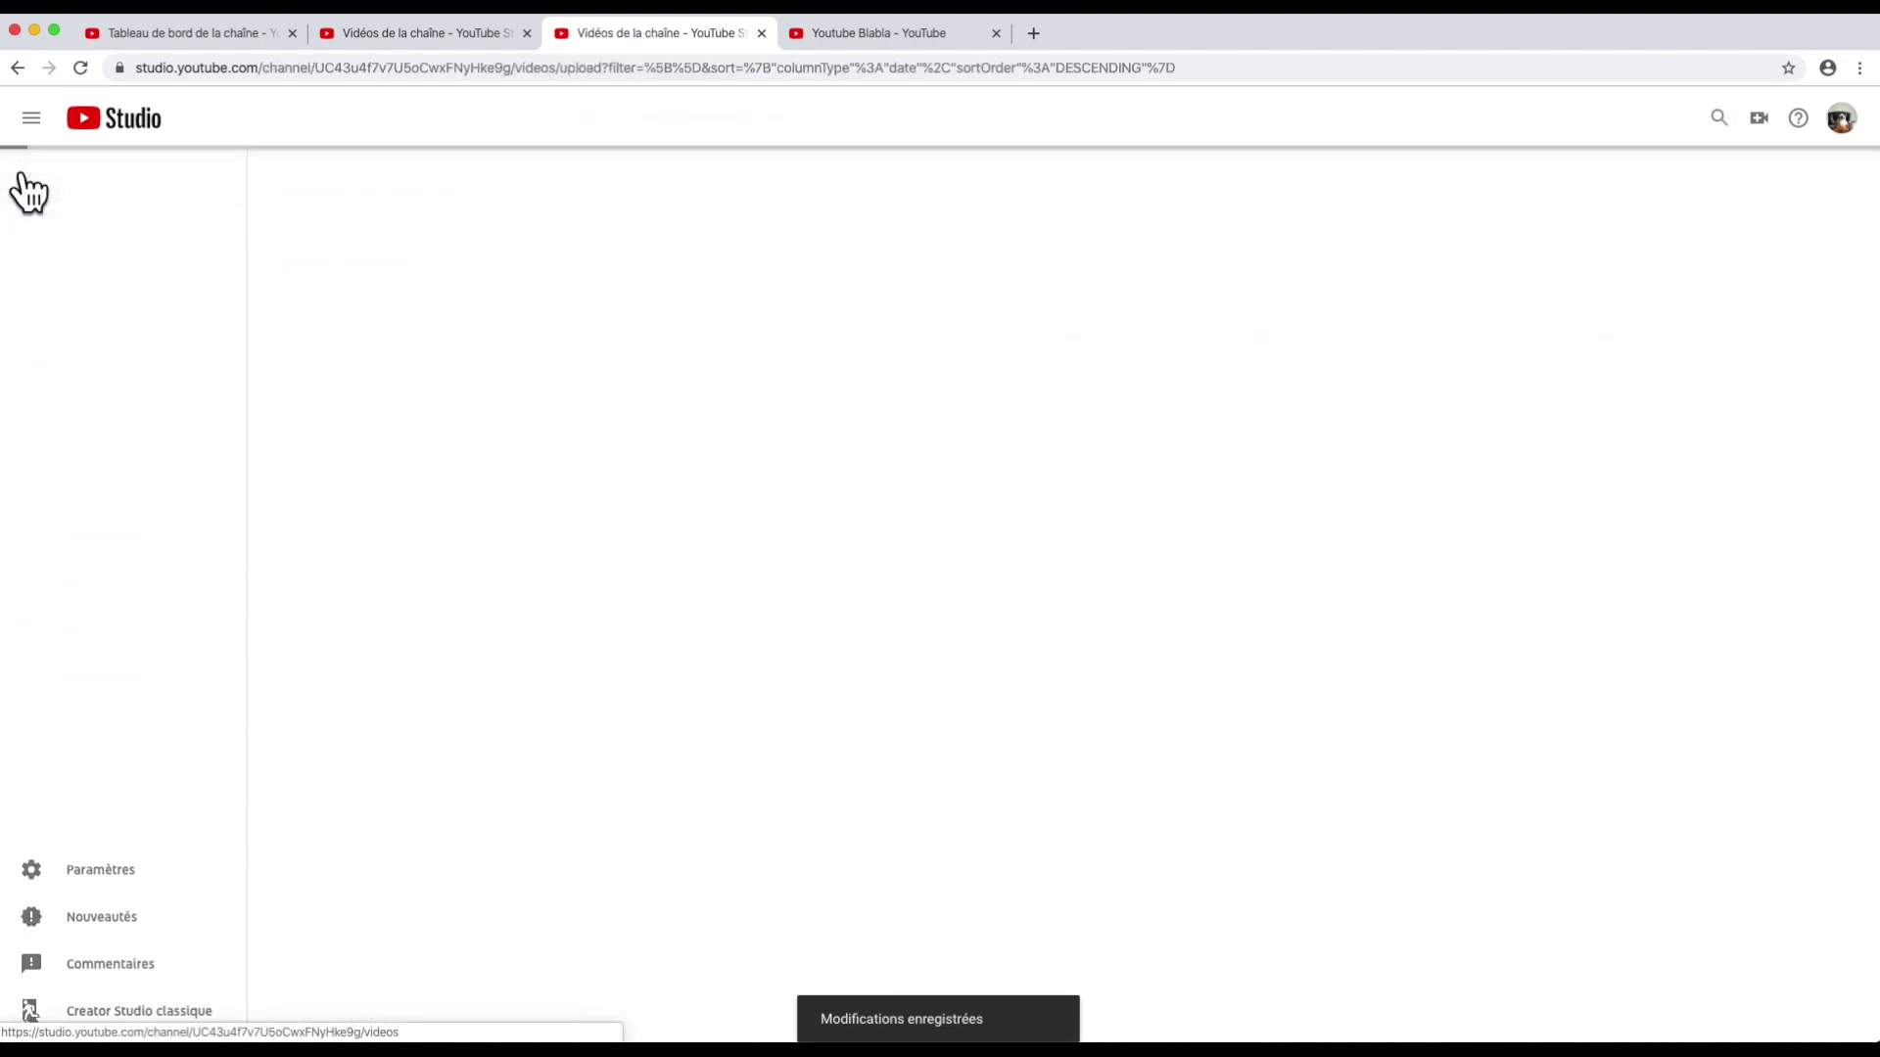
left_click(110, 232)
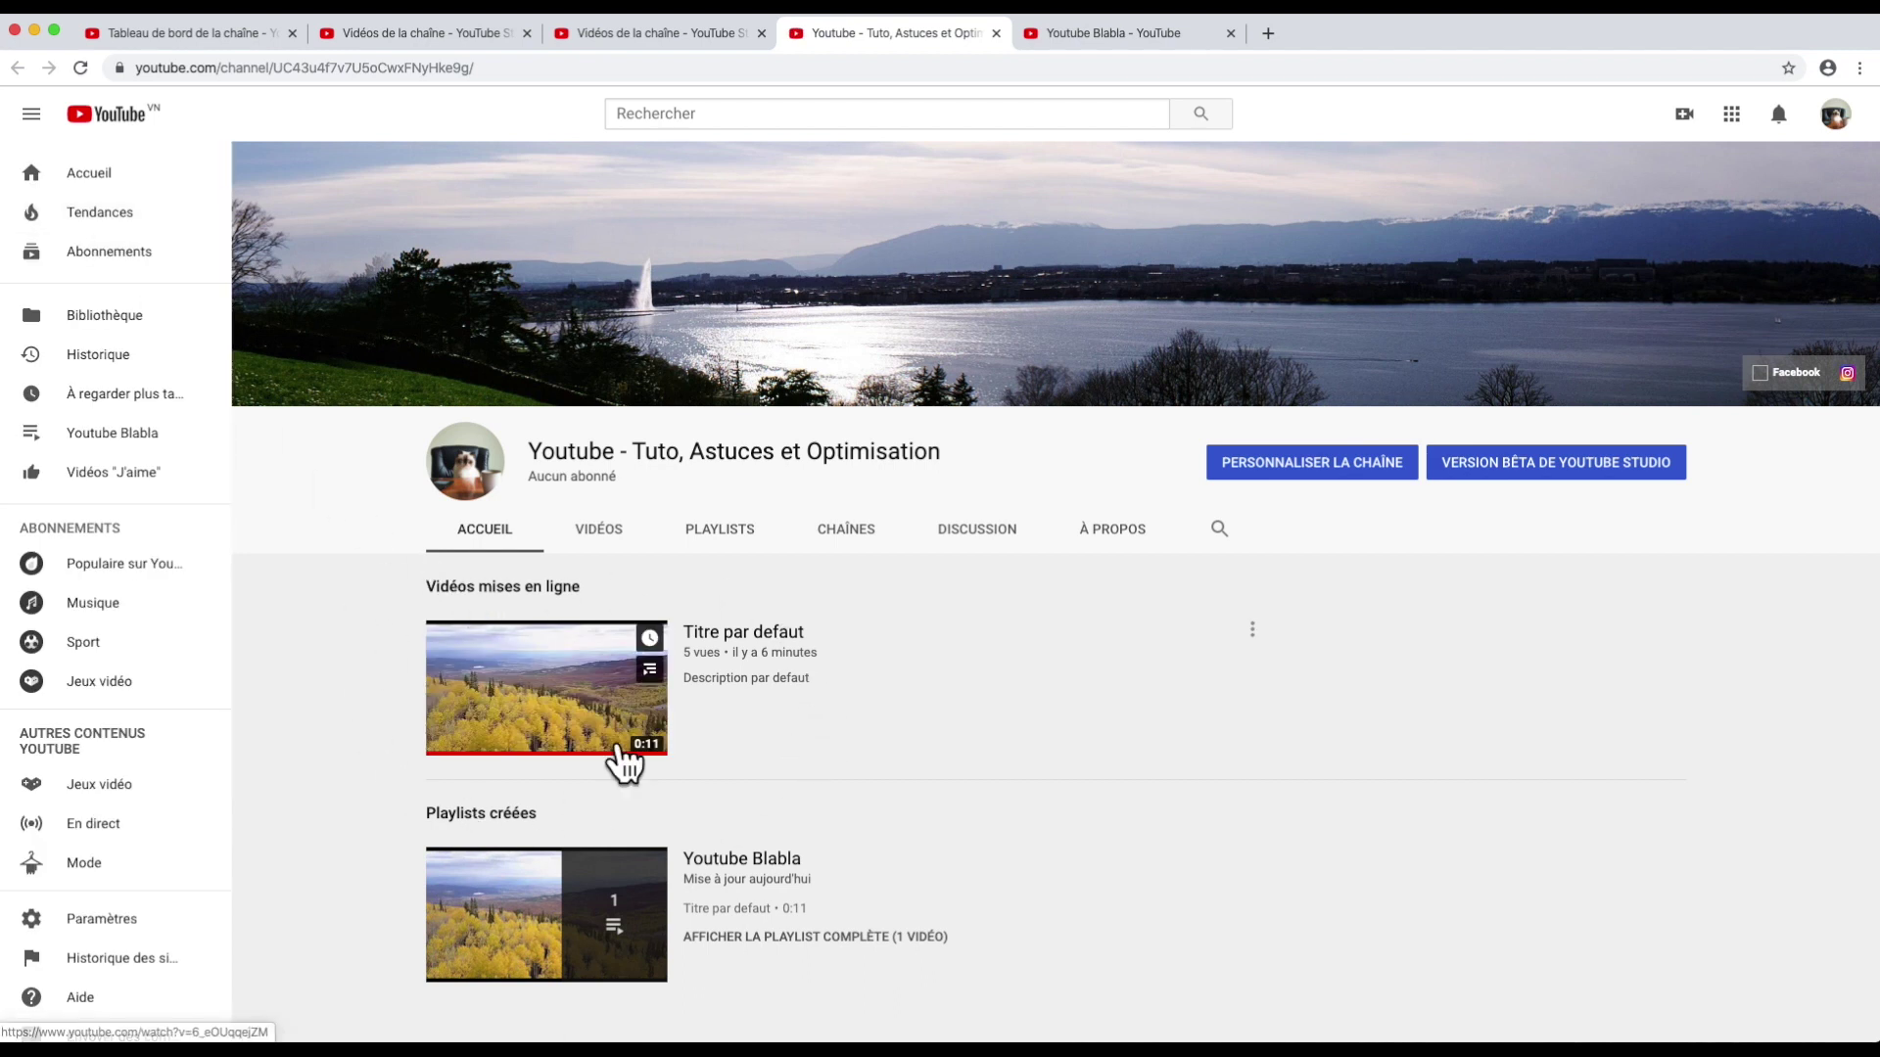
scroll(618, 754, "down", 3)
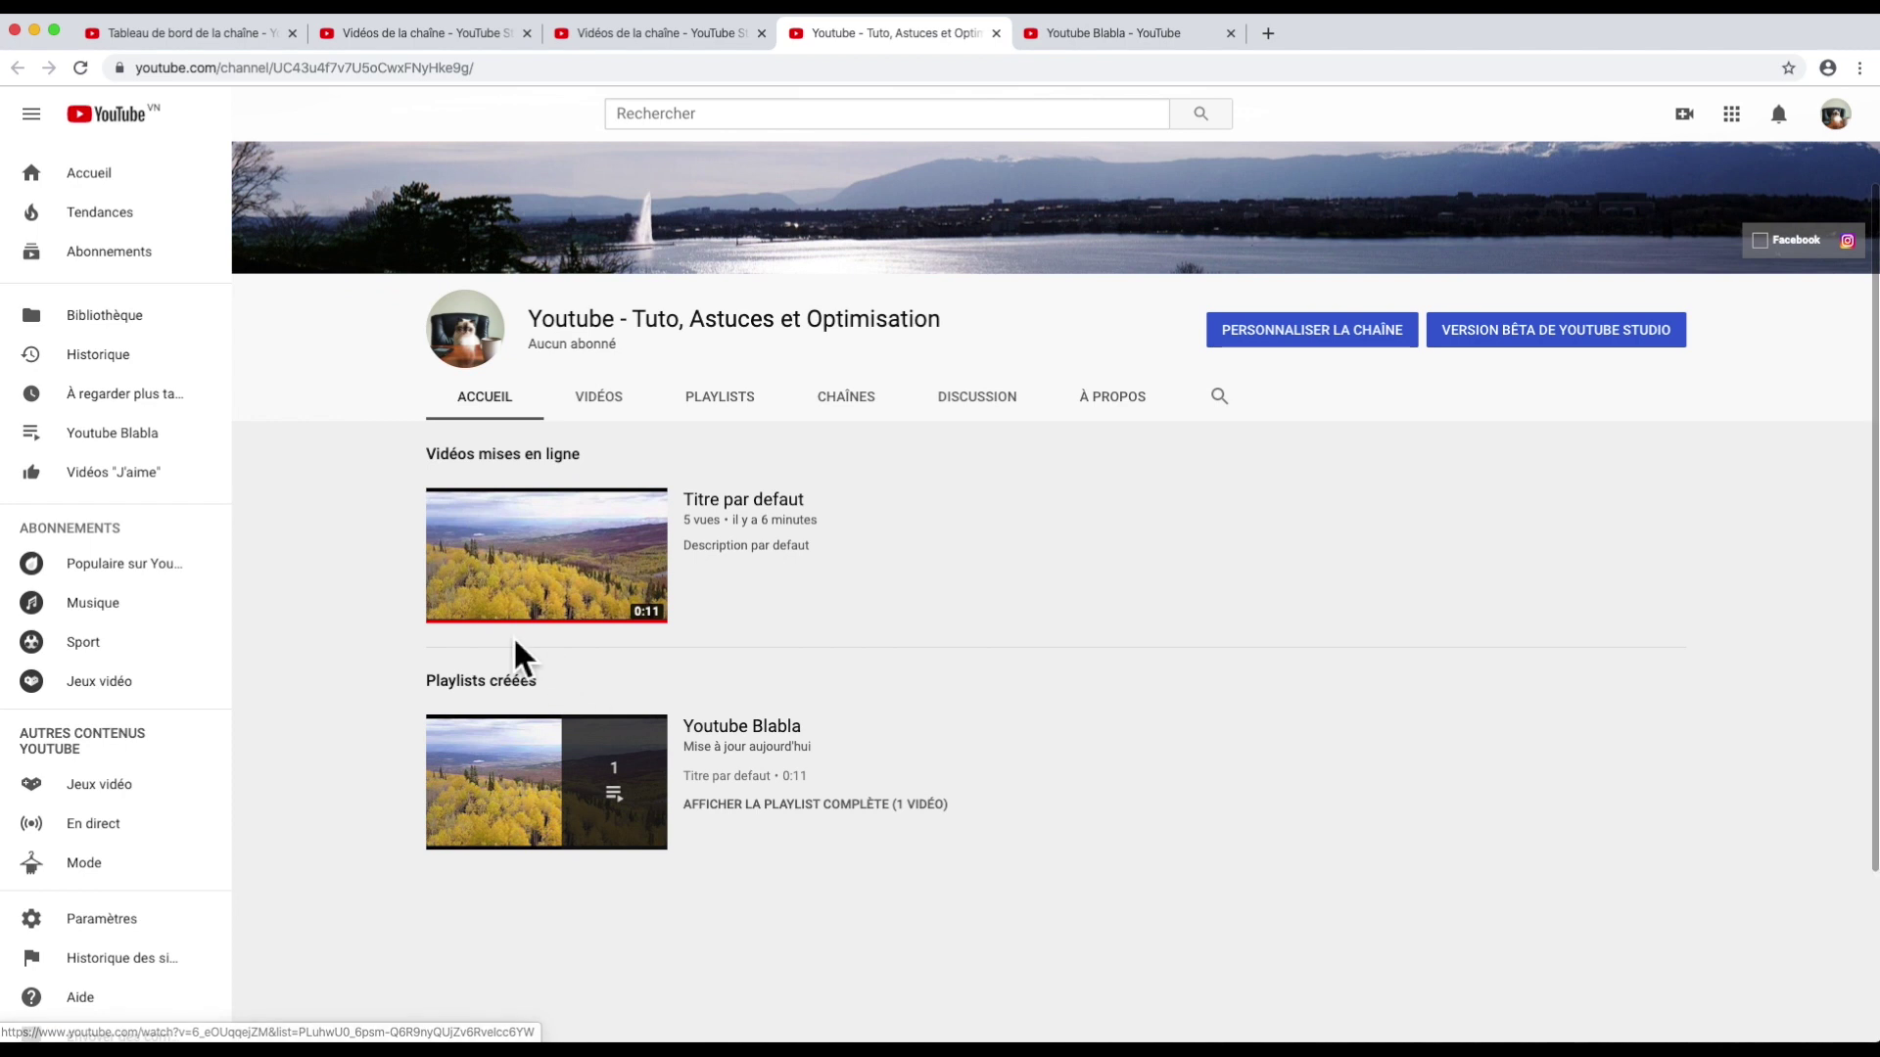